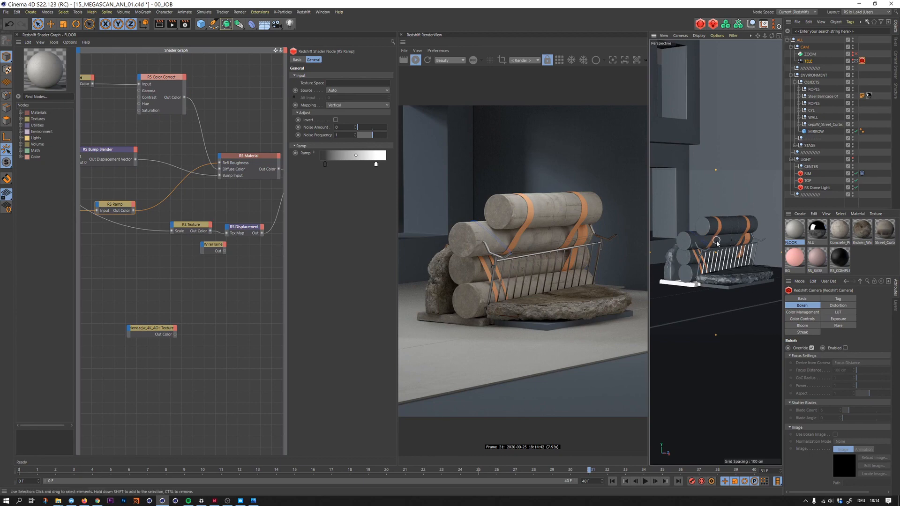
# - Orbit the render camera to a three-quarter view of the stacked cylinders against the plain back wall
pyautogui.moveTo(716, 244)
pyautogui.keyDown('alt'); pyautogui.mouseDown()
pyautogui.moveTo(727, 243)
pyautogui.moveTo(703, 245)
pyautogui.mouseUp(); pyautogui.keyUp('alt')
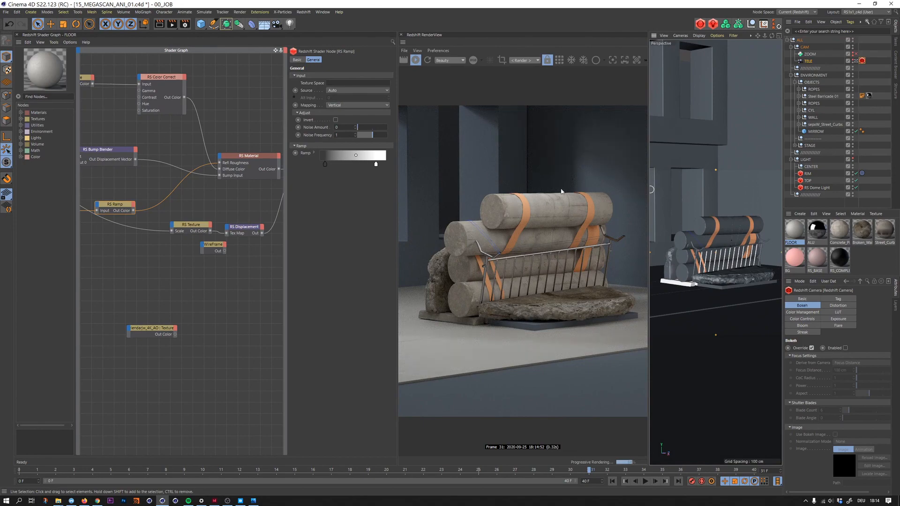
pyautogui.keyDown('alt'); pyautogui.moveTo(698, 247); pyautogui.dragTo(728, 247); pyautogui.keyUp('alt')
pyautogui.keyDown('alt'); pyautogui.moveTo(684, 259); pyautogui.dragTo(692, 255, button='right'); pyautogui.keyUp('alt')
pyautogui.keyDown('alt'); pyautogui.moveTo(692, 256); pyautogui.dragTo(702, 258, button='middle'); pyautogui.keyUp('alt')
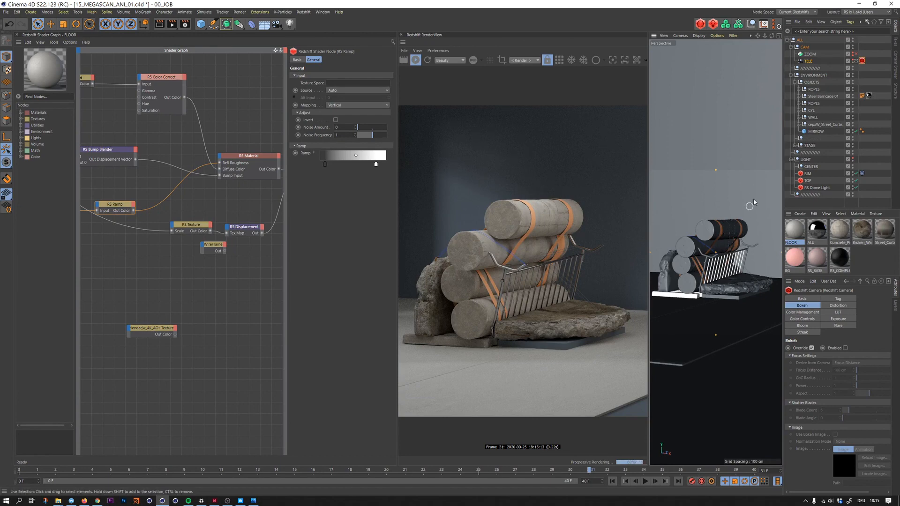
# - Move the FLOOR.1 back wall plane farther behind the cylinder stack, working in the second perspective view
pyautogui.click(734, 200)
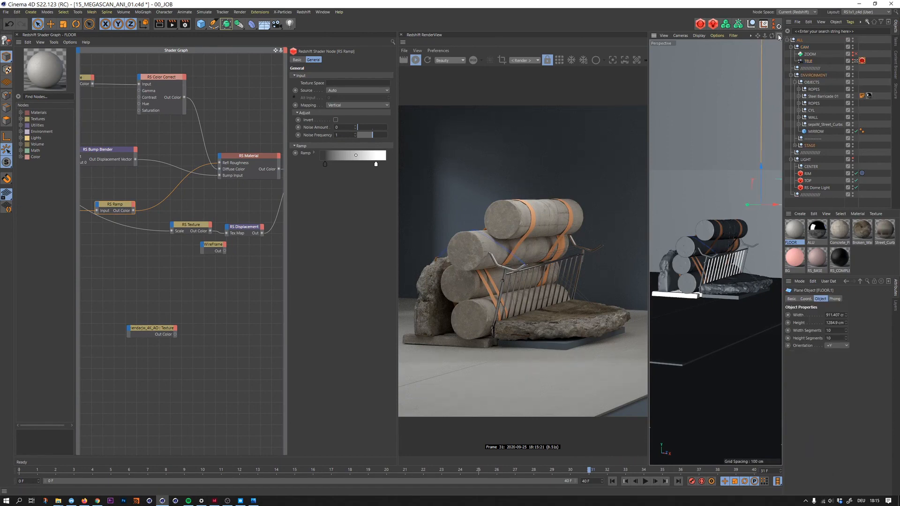
pyautogui.click(779, 36)
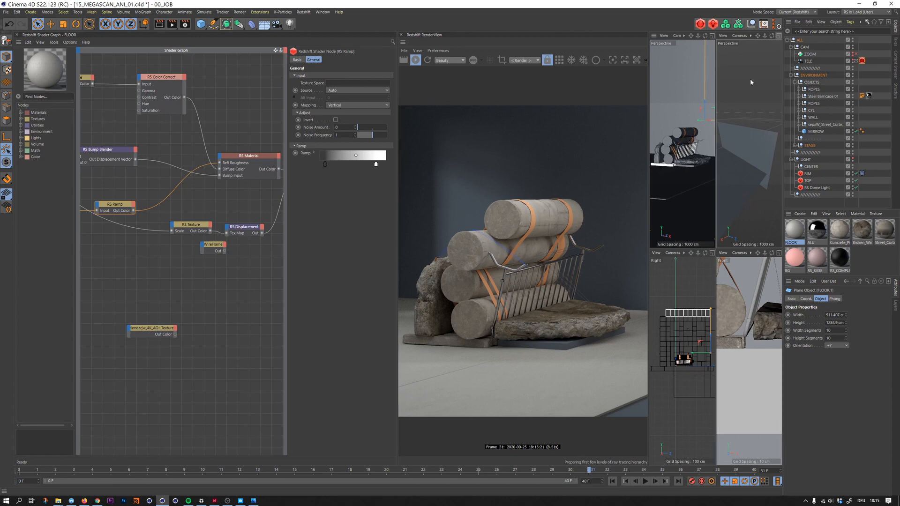
pyautogui.click(779, 35)
pyautogui.keyDown('alt'); pyautogui.moveTo(683, 261); pyautogui.dragTo(763, 229); pyautogui.keyUp('alt')
pyautogui.scroll(5, 683, 259)
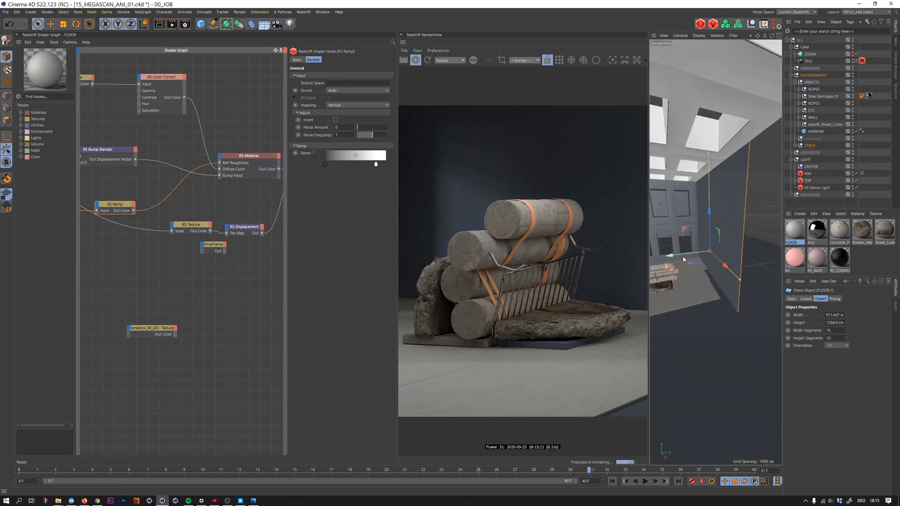
pyautogui.moveTo(688, 255); pyautogui.dragTo(684, 290)
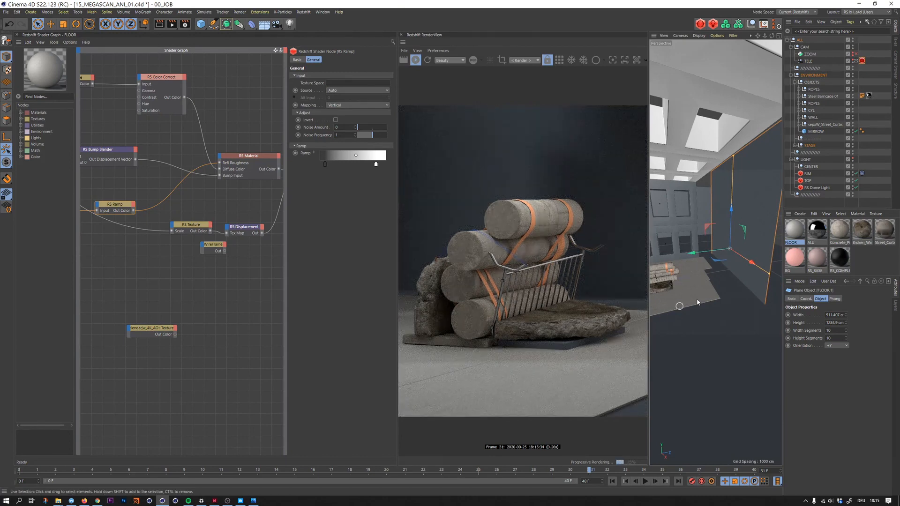
pyautogui.keyDown('alt'); pyautogui.moveTo(687, 289); pyautogui.dragTo(699, 287, button='right'); pyautogui.keyUp('alt')
# - Assign the tiles' FLOOR material to the large floor plane in front of the tiles
pyautogui.keyDown('alt'); pyautogui.moveTo(675, 280); pyautogui.dragTo(716, 249, button='middle'); pyautogui.keyUp('alt')
pyautogui.keyDown('alt'); pyautogui.moveTo(716, 249); pyautogui.dragTo(687, 232); pyautogui.keyUp('alt')
pyautogui.click(715, 276)
pyautogui.click(685, 231)
pyautogui.click(686, 231)
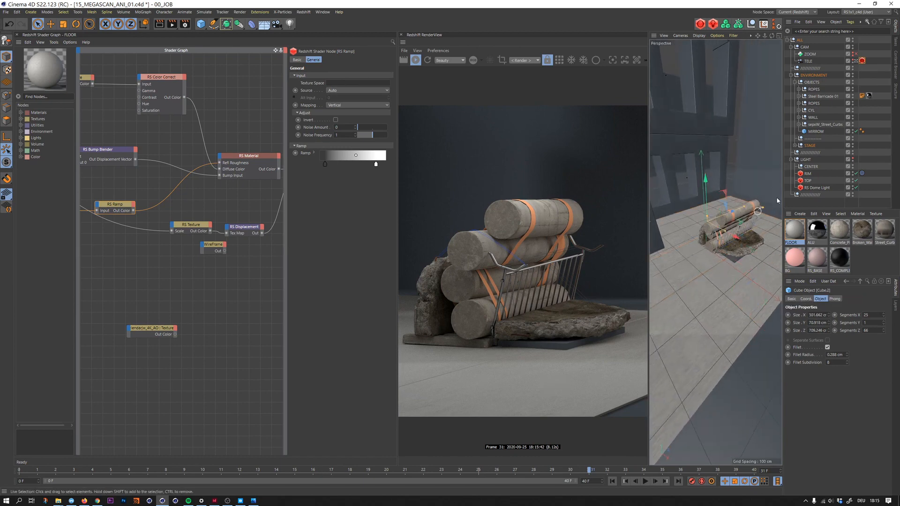
pyautogui.click(795, 145)
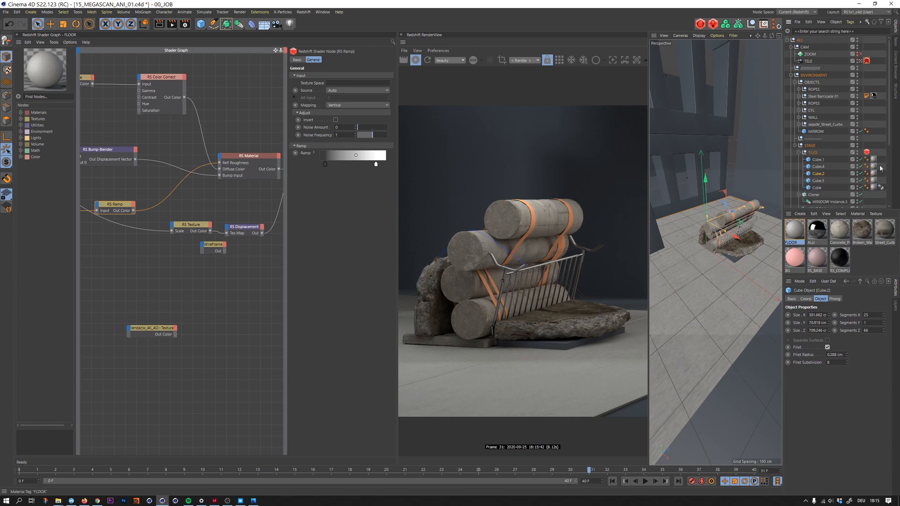
pyautogui.click(874, 173)
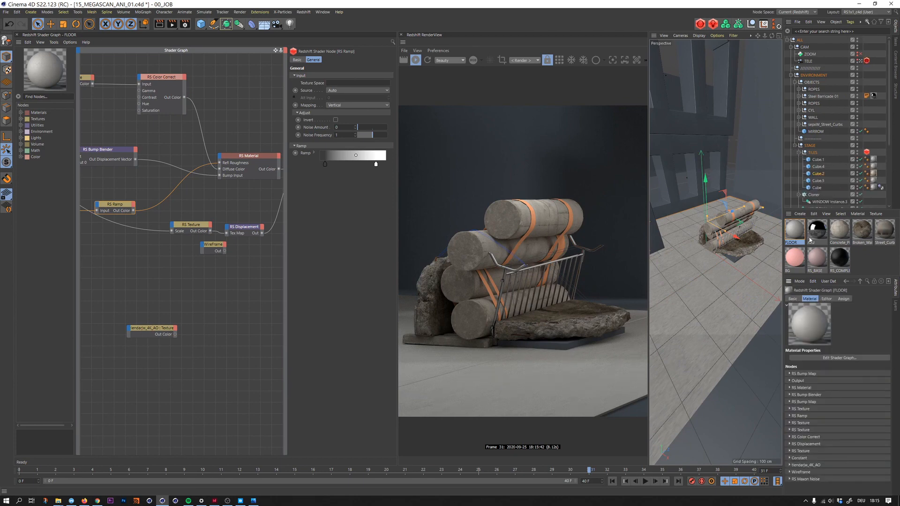
pyautogui.moveTo(794, 230); pyautogui.dragTo(763, 347)
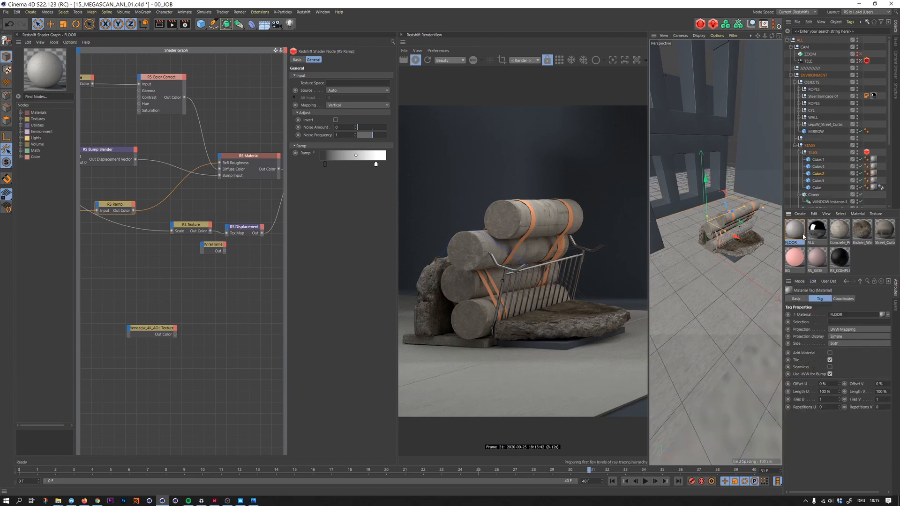
# - Bring the FLOOR material's texture nodes into view and examine the image settings of the albedo texture
pyautogui.click(794, 235)
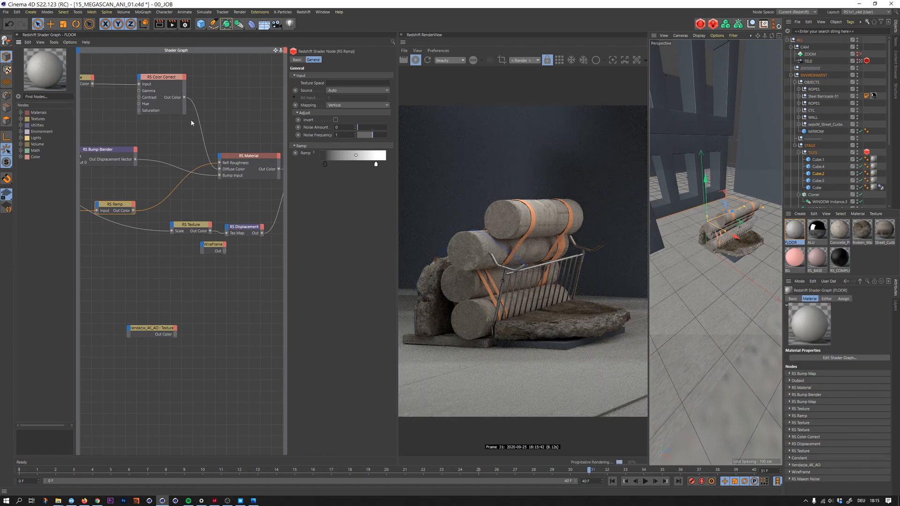
pyautogui.moveTo(76, 135); pyautogui.dragTo(61, 136)
pyautogui.keyDown('alt'); pyautogui.moveTo(140, 114); pyautogui.dragTo(243, 139, button='middle'); pyautogui.keyUp('alt')
pyautogui.scroll(-3, 137, 140)
pyautogui.keyDown('alt'); pyautogui.moveTo(83, 167); pyautogui.dragTo(121, 175, button='middle'); pyautogui.keyUp('alt')
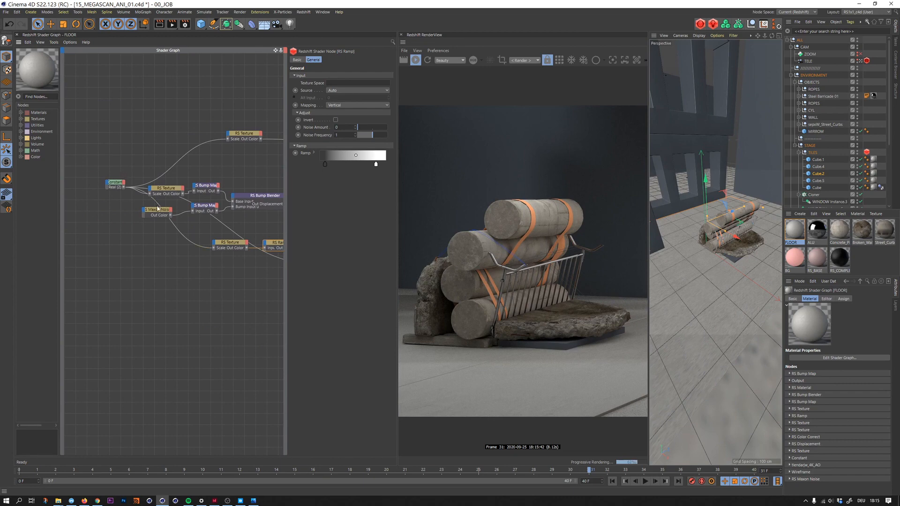
pyautogui.click(241, 135)
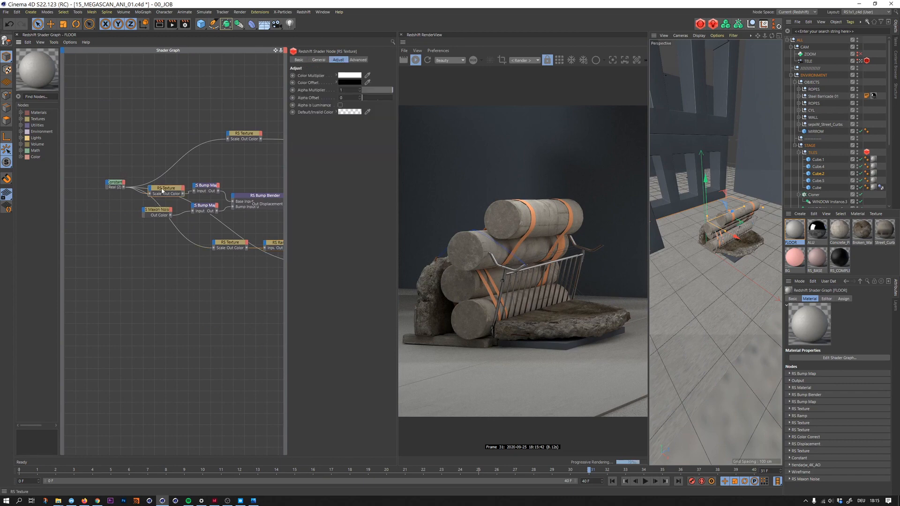
pyautogui.click(318, 60)
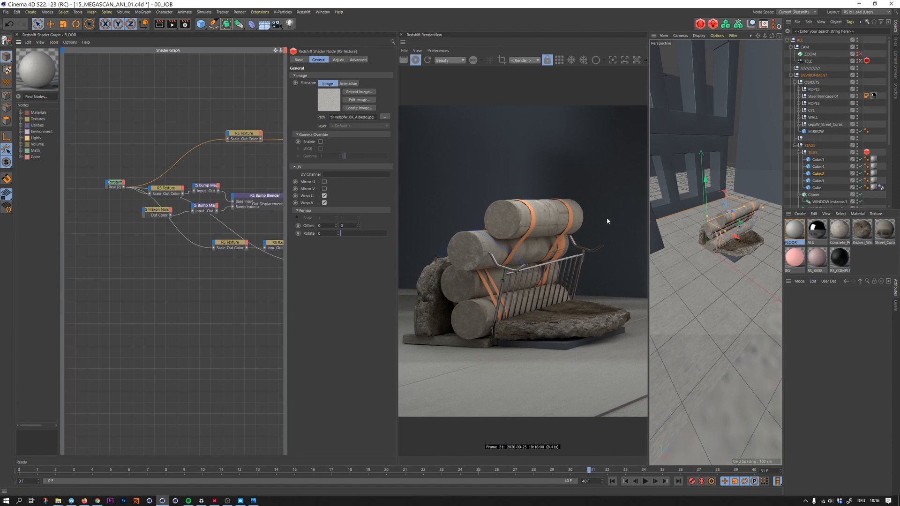
# - Set the projection of the FLOOR plane's material tag to Cubic
pyautogui.keyDown('alt'); pyautogui.moveTo(733, 245); pyautogui.dragTo(714, 220); pyautogui.keyUp('alt')
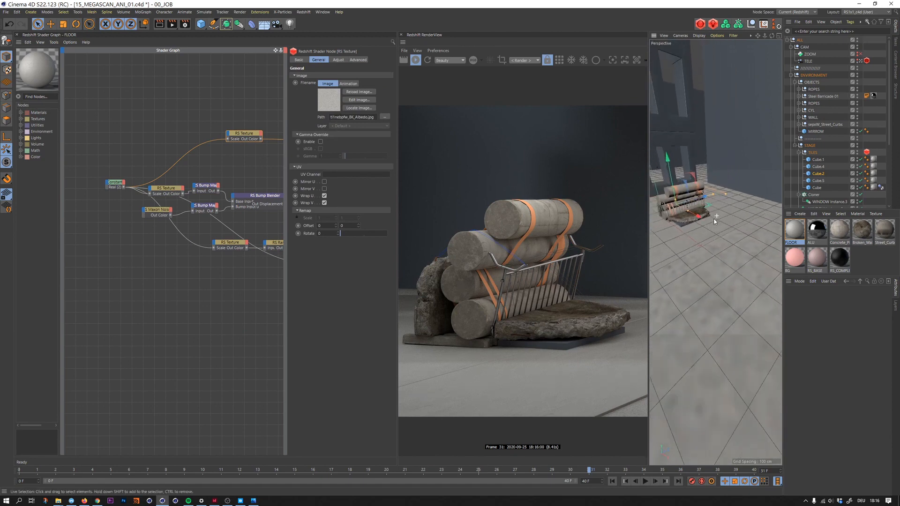
pyautogui.click(715, 221)
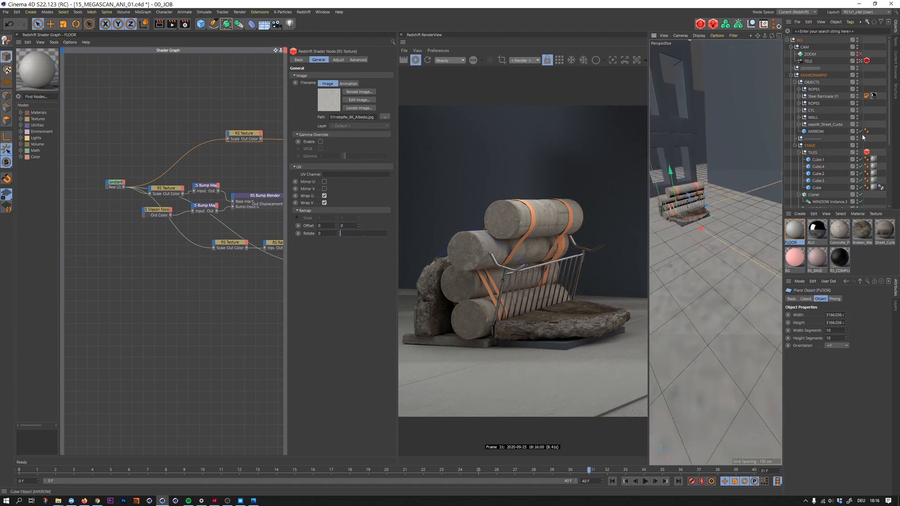
pyautogui.scroll(-4, 825, 159)
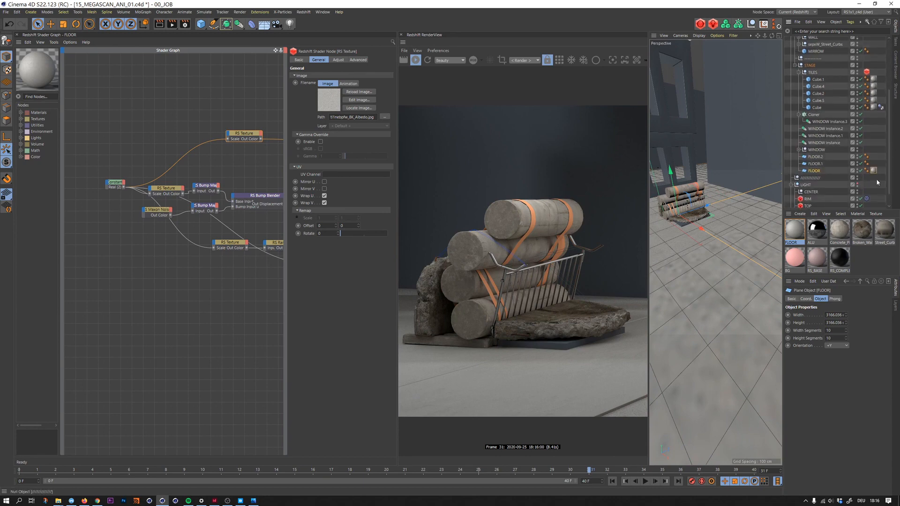
pyautogui.click(874, 170)
pyautogui.click(849, 329)
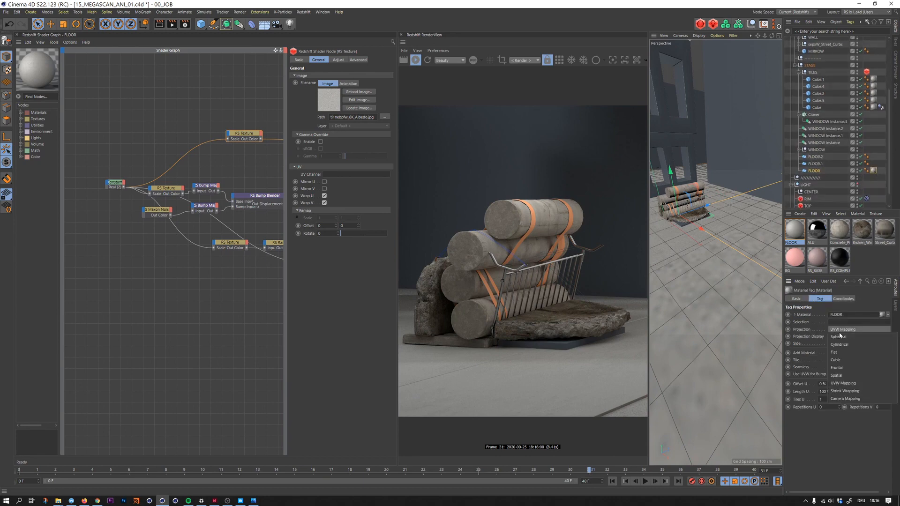
pyautogui.click(841, 358)
pyautogui.keyDown('alt'); pyautogui.moveTo(695, 249); pyautogui.dragTo(715, 236, button='right'); pyautogui.keyUp('alt')
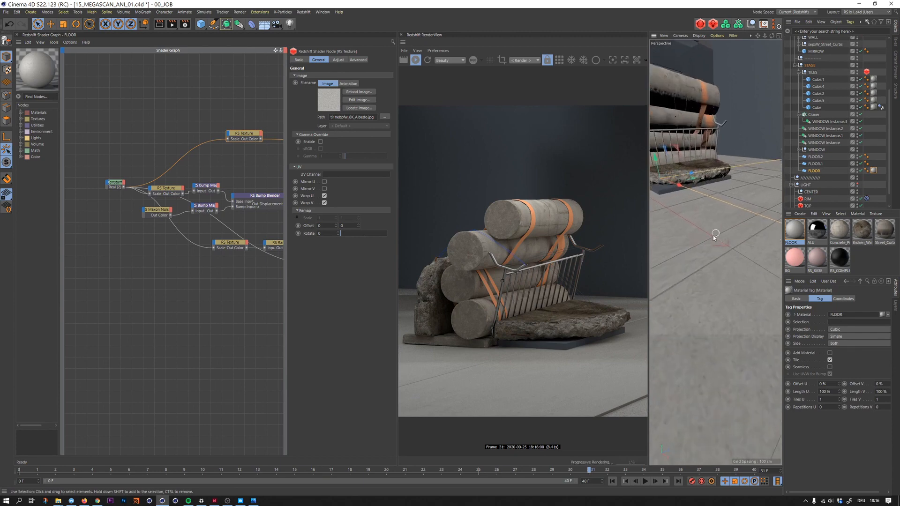
pyautogui.keyDown('alt'); pyautogui.moveTo(715, 236); pyautogui.dragTo(685, 208); pyautogui.keyUp('alt')
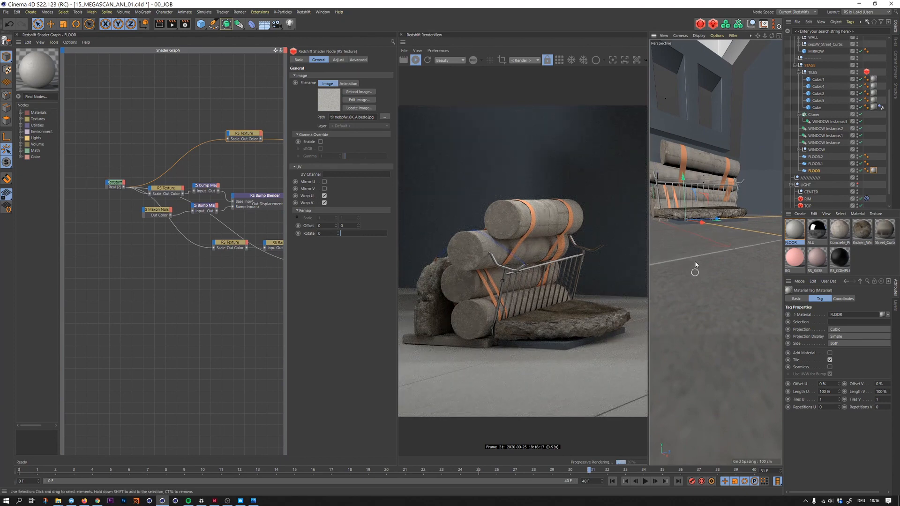
# - Assign the FLOOR material to the FLOOR.1 back wall plane and set its projection to Cubic
pyautogui.keyDown('alt'); pyautogui.moveTo(684, 253); pyautogui.dragTo(722, 189); pyautogui.keyUp('alt')
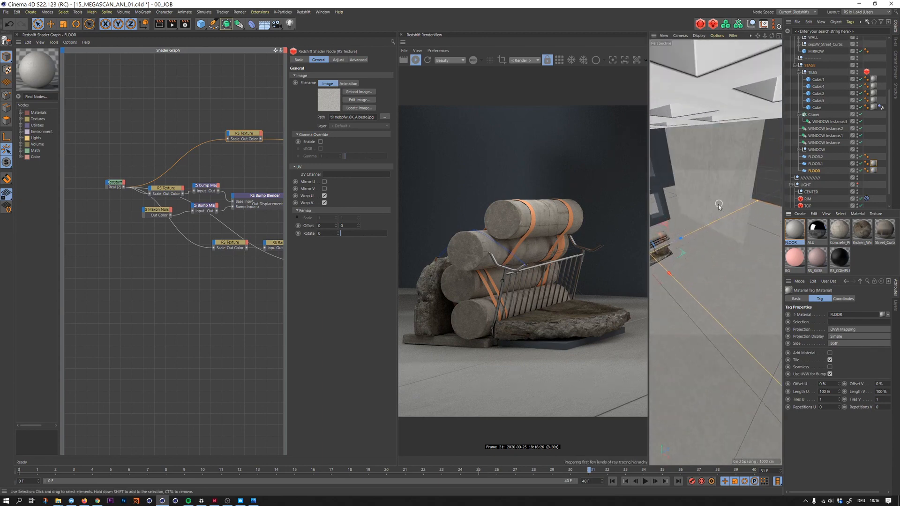
pyautogui.click(702, 179)
pyautogui.click(874, 162)
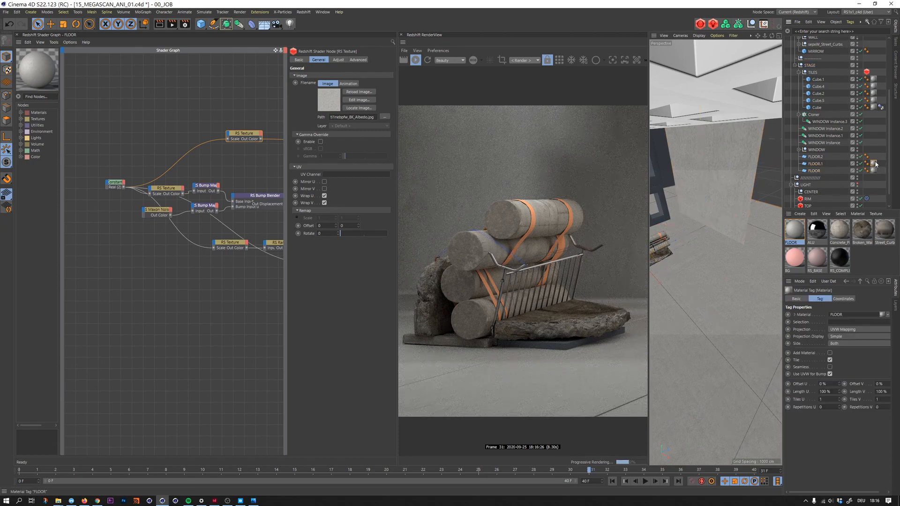
pyautogui.click(844, 330)
pyautogui.click(839, 360)
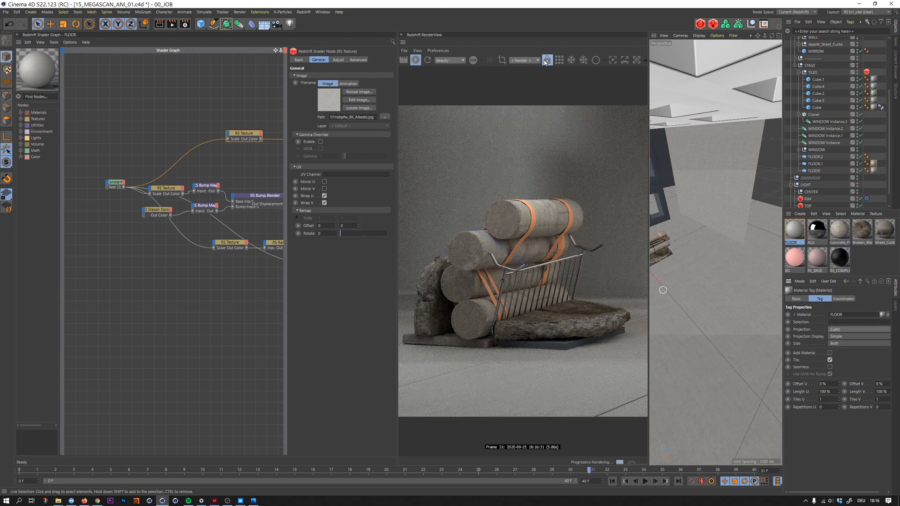
# - Draw a render region over the back wall and load uv_test.jpg from the TEX folder into the FLOOR shader graph
pyautogui.keyDown('ctrl'); pyautogui.moveTo(415, 136); pyautogui.dragTo(568, 206); pyautogui.keyUp('ctrl')
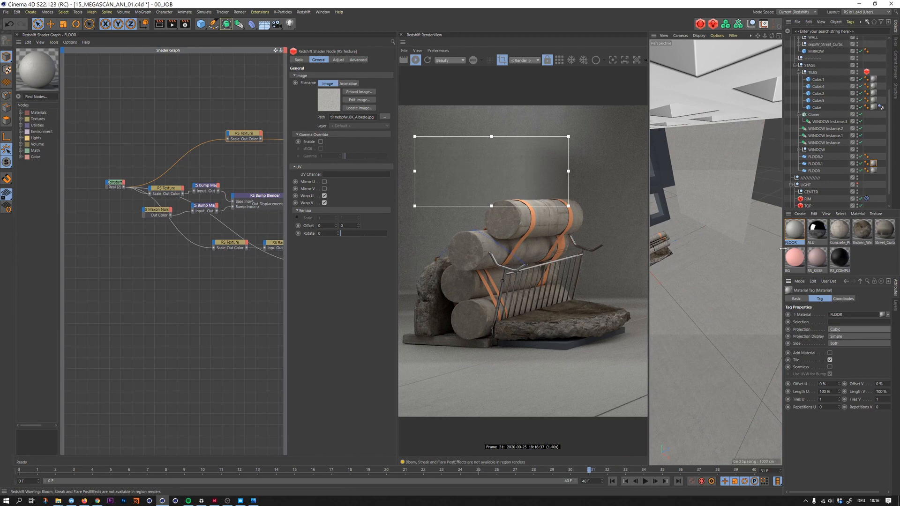
pyautogui.click(794, 232)
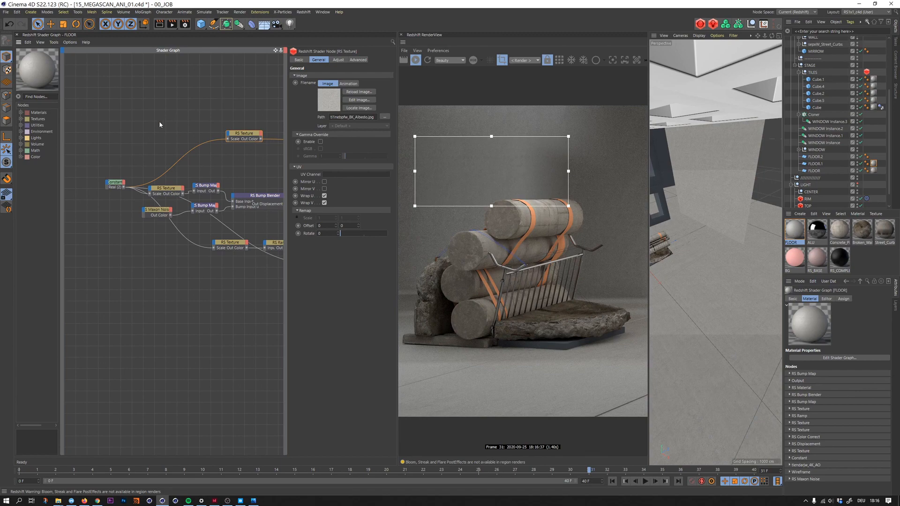
pyautogui.click(158, 108)
pyautogui.hotkey('ctrl', 'o')
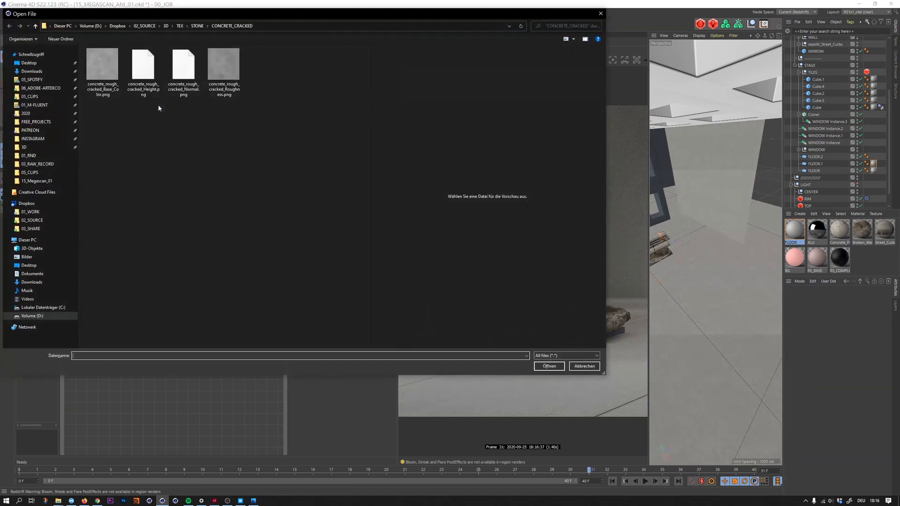
pyautogui.click(183, 26)
pyautogui.click(115, 170)
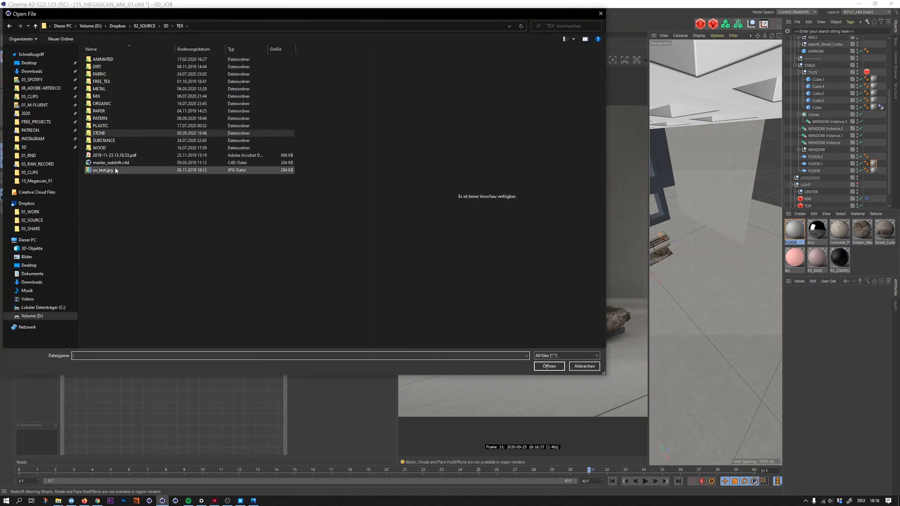
pyautogui.click(549, 367)
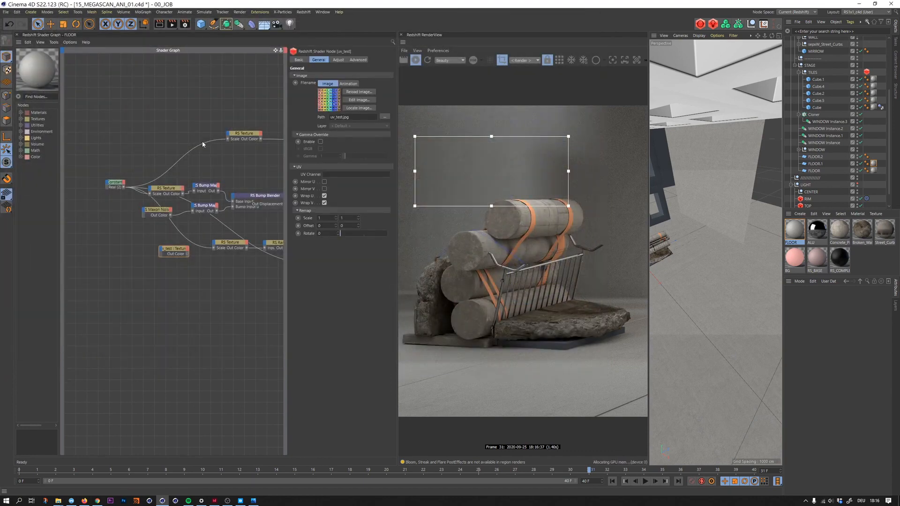
# - Connect the uv_test texture directly to the FLOOR material's output and turn off the render region
pyautogui.moveTo(231, 126); pyautogui.dragTo(179, 133, button='middle')
pyautogui.moveTo(264, 337); pyautogui.dragTo(252, 362)
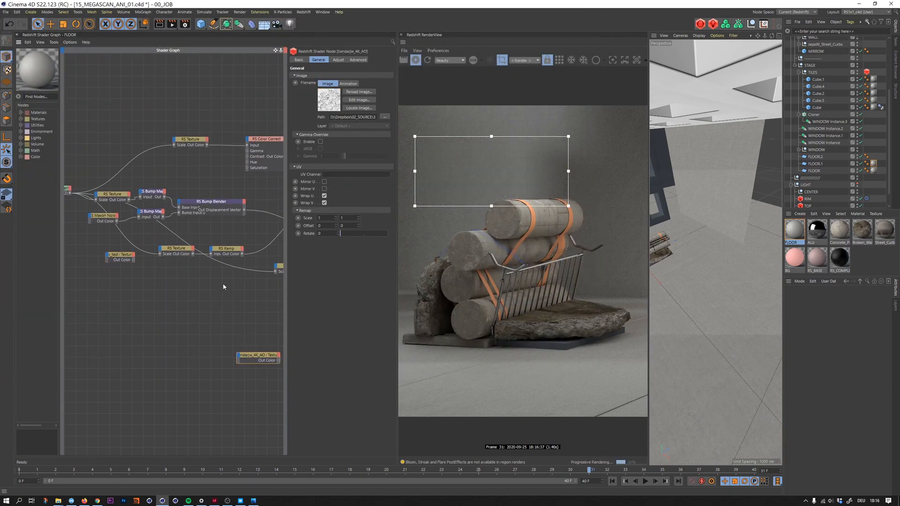
pyautogui.moveTo(224, 285); pyautogui.dragTo(195, 293, button='middle')
pyautogui.moveTo(102, 259); pyautogui.dragTo(193, 303)
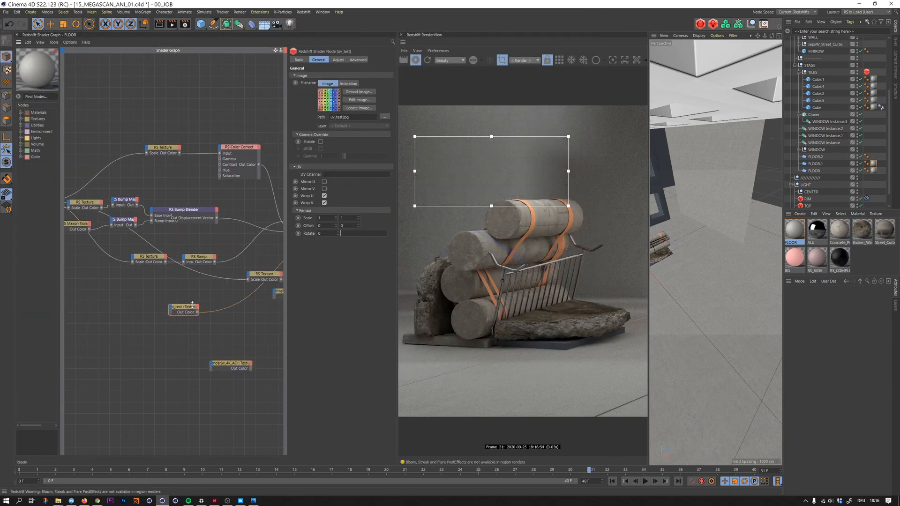
pyautogui.click(502, 59)
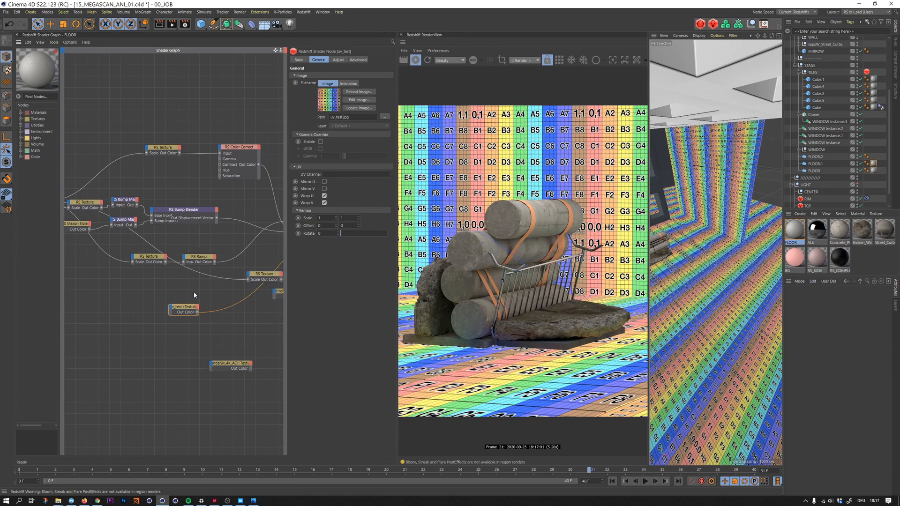
# - Reconnect the RS Material to the output and delete the uv_test texture node
pyautogui.moveTo(219, 278); pyautogui.dragTo(153, 289, button='middle')
pyautogui.click(227, 241)
pyautogui.moveTo(227, 243); pyautogui.dragTo(216, 259)
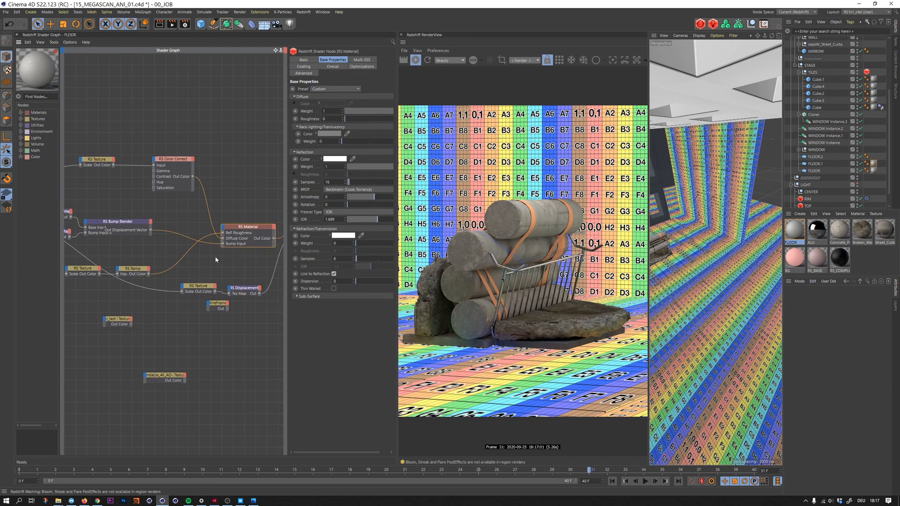
pyautogui.click(120, 327)
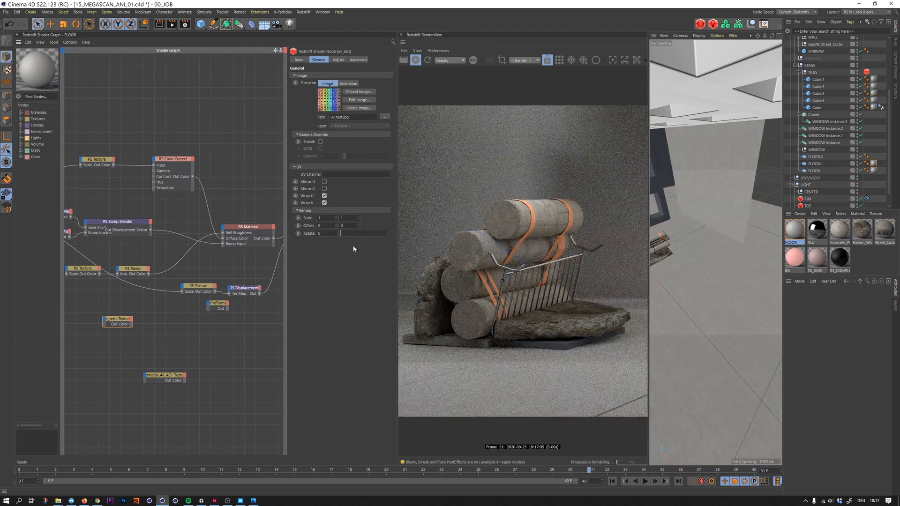
pyautogui.press('Delete')
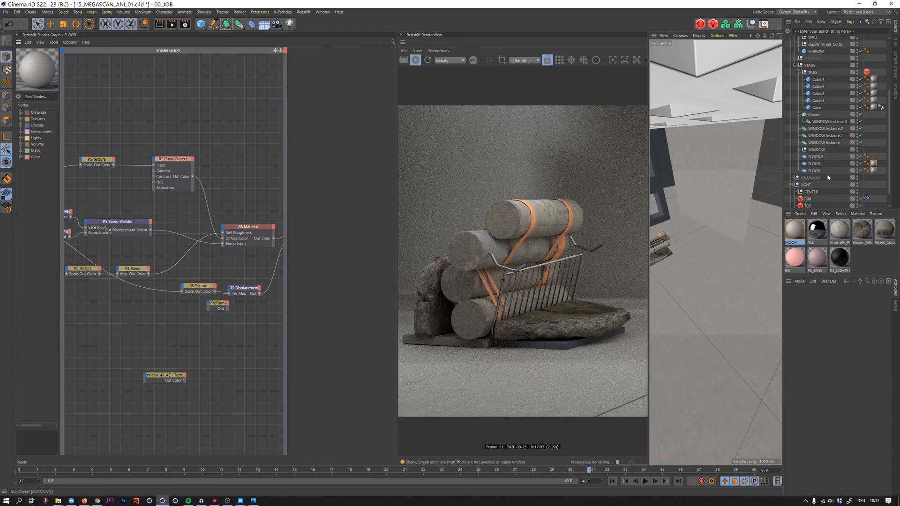
# - Set Length U and Length V to 180 % in the FLOOR material tag of the FLOOR.1 plane
pyautogui.click(873, 164)
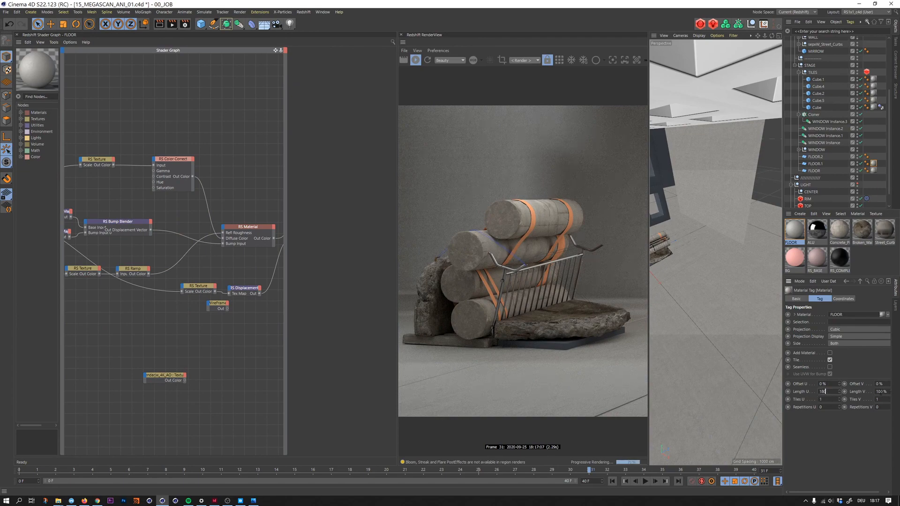
pyautogui.write('180')
pyautogui.press('Return')
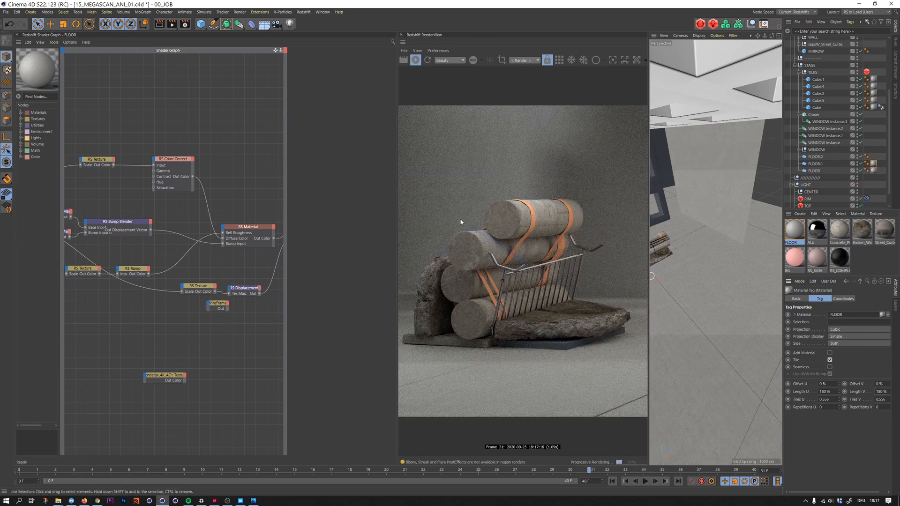
# - Shift the FLOOR.1 back wall plane sideways and widen it to about 1306 cm
pyautogui.click(678, 217)
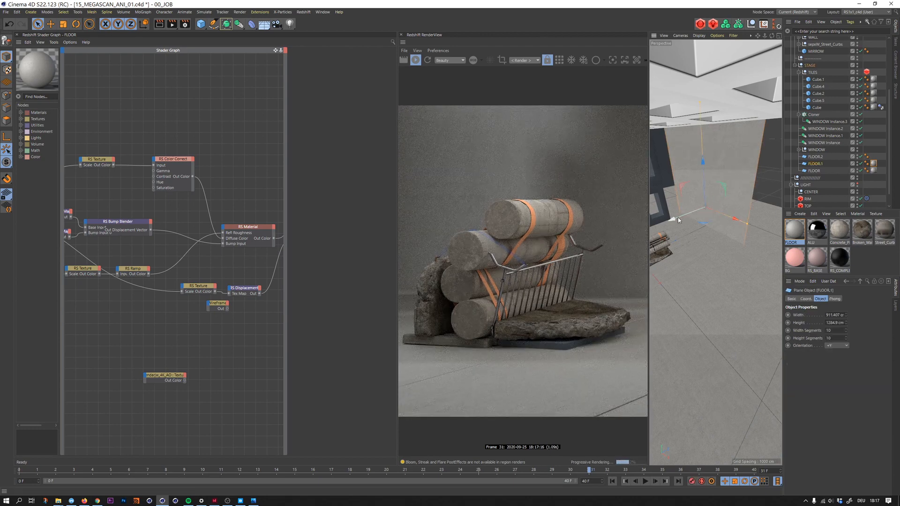
pyautogui.moveTo(678, 218); pyautogui.dragTo(685, 214)
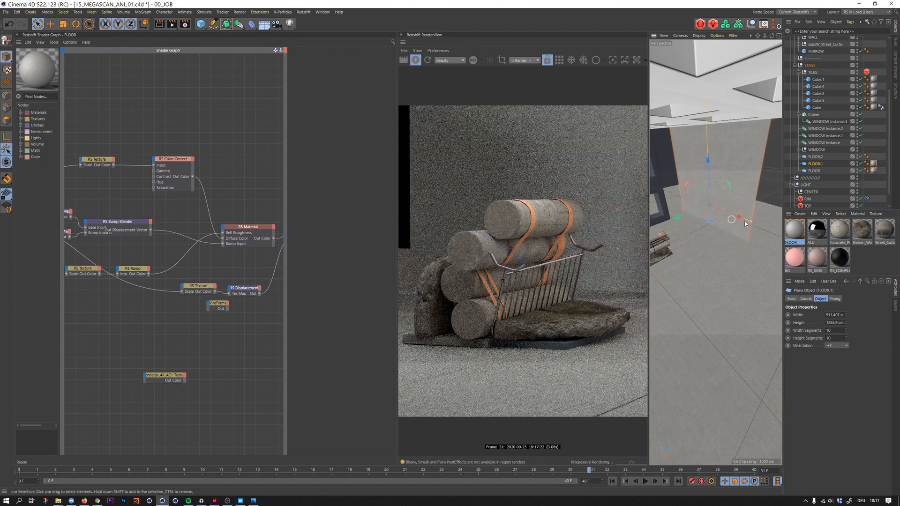
pyautogui.moveTo(745, 223); pyautogui.dragTo(776, 231)
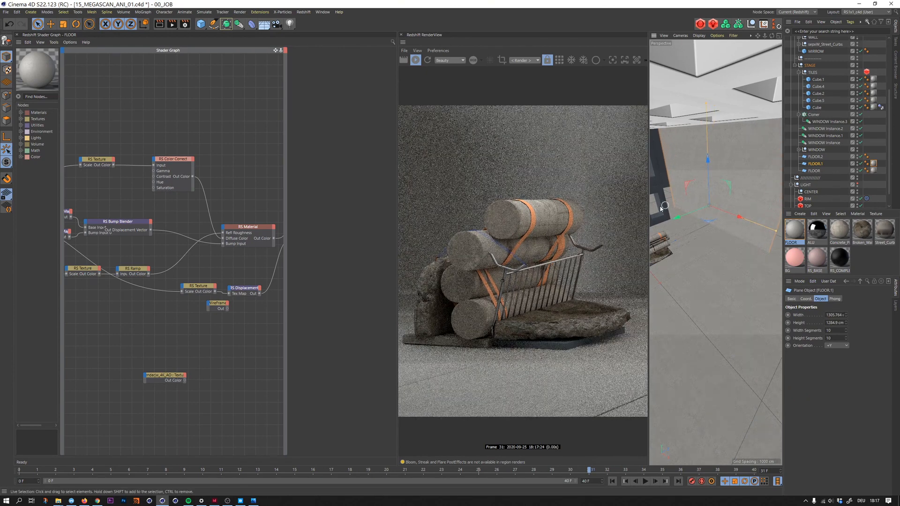
# - Select the whole TILES group and move it across the floor to reposition the tile joints in the render
pyautogui.click(679, 259)
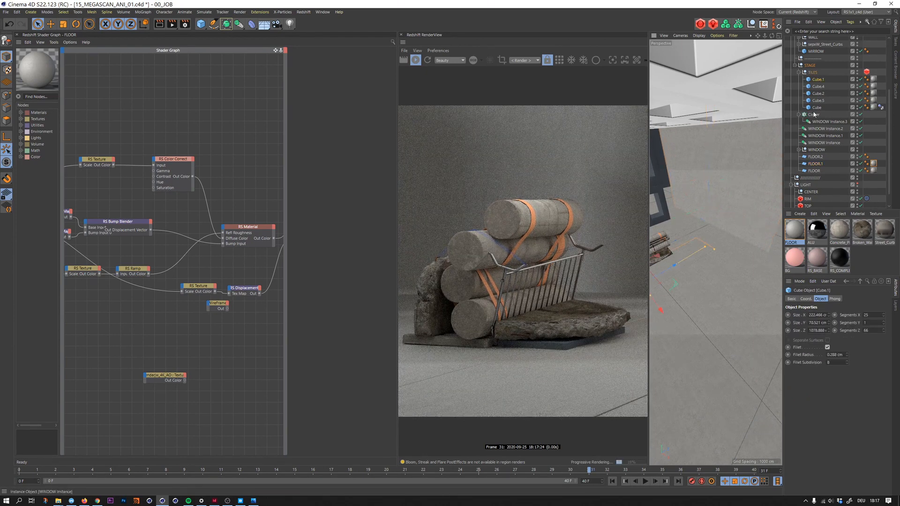
pyautogui.click(812, 72)
pyautogui.press('o')
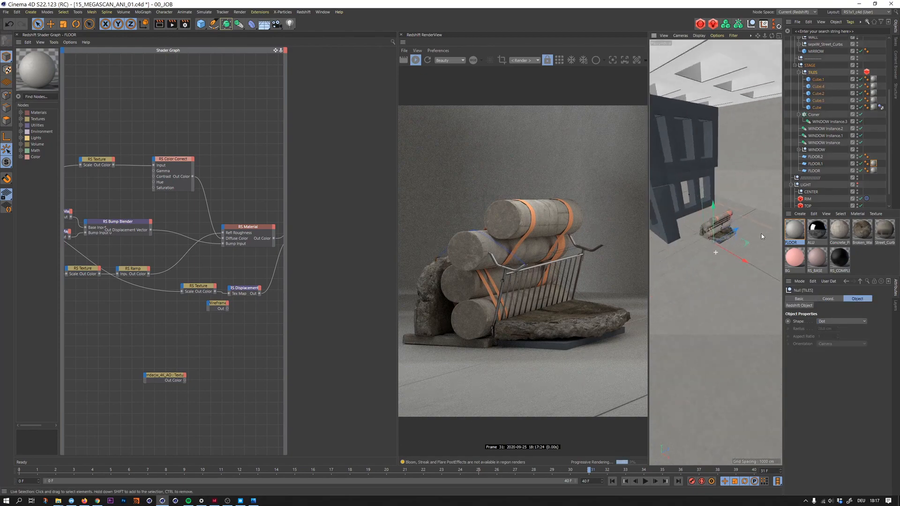
pyautogui.moveTo(737, 234); pyautogui.dragTo(756, 222)
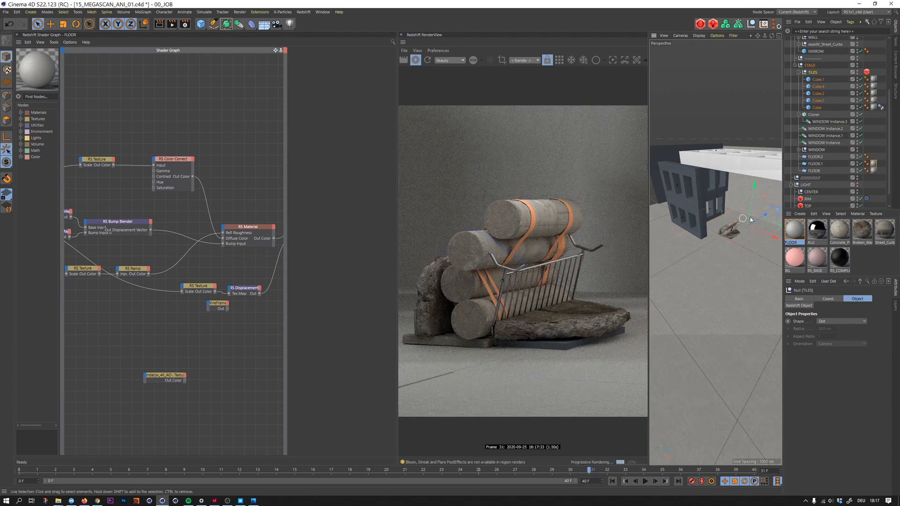
# - Toggle the World Grid and Workplane display filters for the perspective viewport
pyautogui.scroll(5, 736, 234)
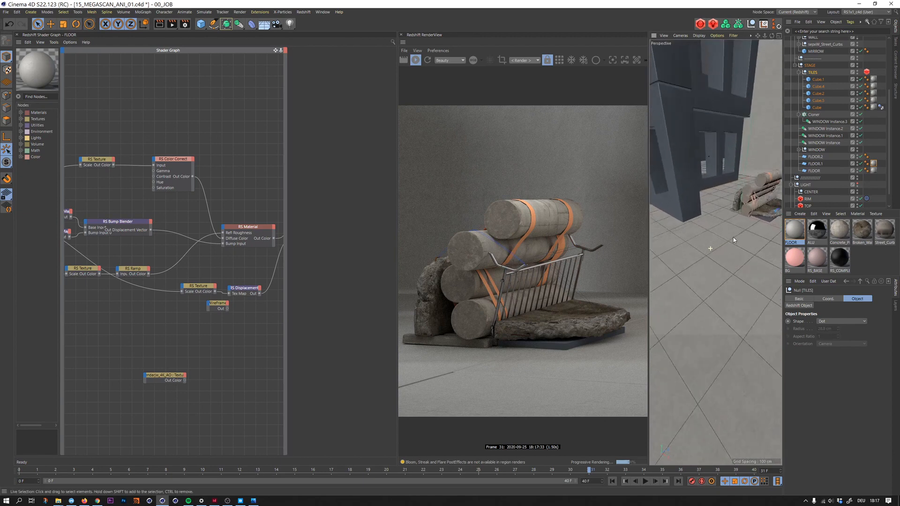
pyautogui.keyDown('alt'); pyautogui.moveTo(733, 238); pyautogui.dragTo(740, 233, button='right'); pyautogui.keyUp('alt')
pyautogui.moveTo(725, 215)
pyautogui.keyDown('alt'); pyautogui.mouseDown()
pyautogui.moveTo(772, 235)
pyautogui.moveTo(725, 219)
pyautogui.mouseUp(); pyautogui.keyUp('alt')
pyautogui.keyDown('alt'); pyautogui.moveTo(723, 214); pyautogui.dragTo(688, 227, button='right'); pyautogui.keyUp('alt')
pyautogui.keyDown('alt'); pyautogui.moveTo(688, 227); pyautogui.dragTo(710, 234); pyautogui.keyUp('alt')
pyautogui.keyDown('alt'); pyautogui.moveTo(710, 235); pyautogui.dragTo(705, 244, button='right'); pyautogui.keyUp('alt')
pyautogui.keyDown('alt'); pyautogui.moveTo(705, 244); pyautogui.dragTo(694, 227); pyautogui.keyUp('alt')
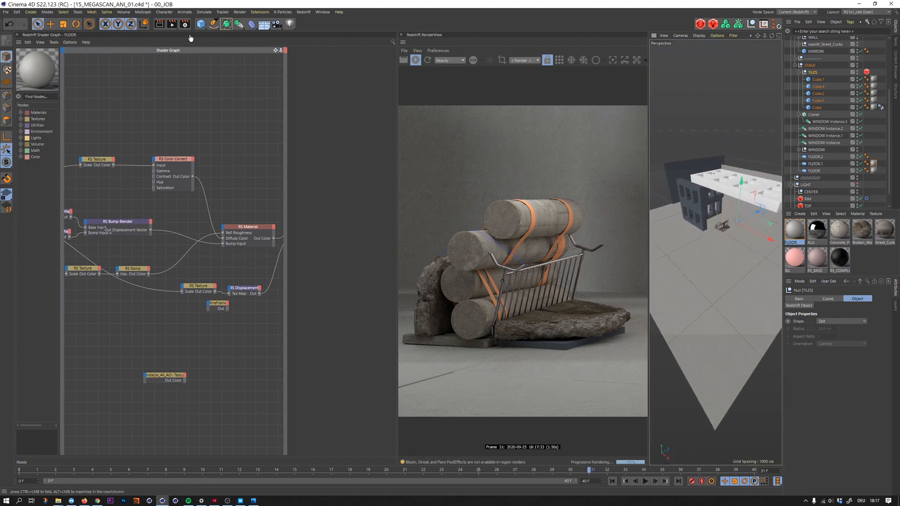
pyautogui.click(682, 37)
pyautogui.moveTo(713, 40)
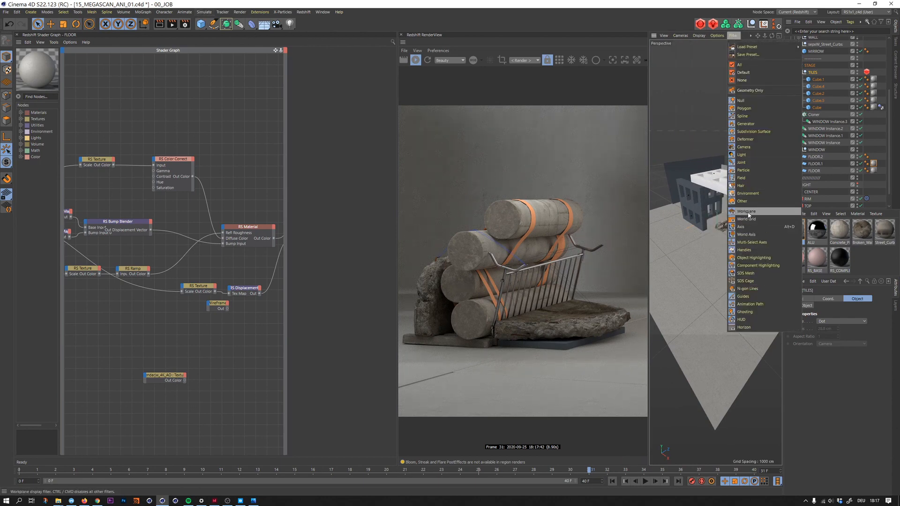
pyautogui.click(748, 219)
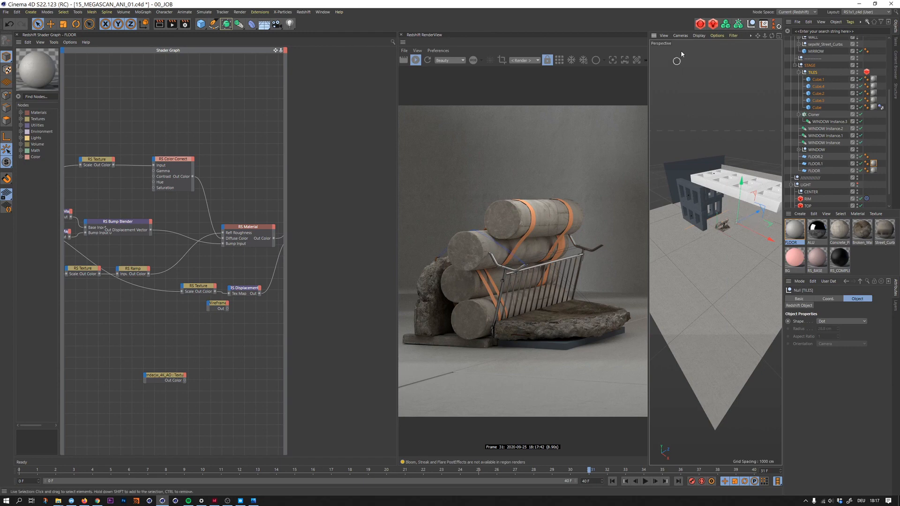
pyautogui.click(699, 37)
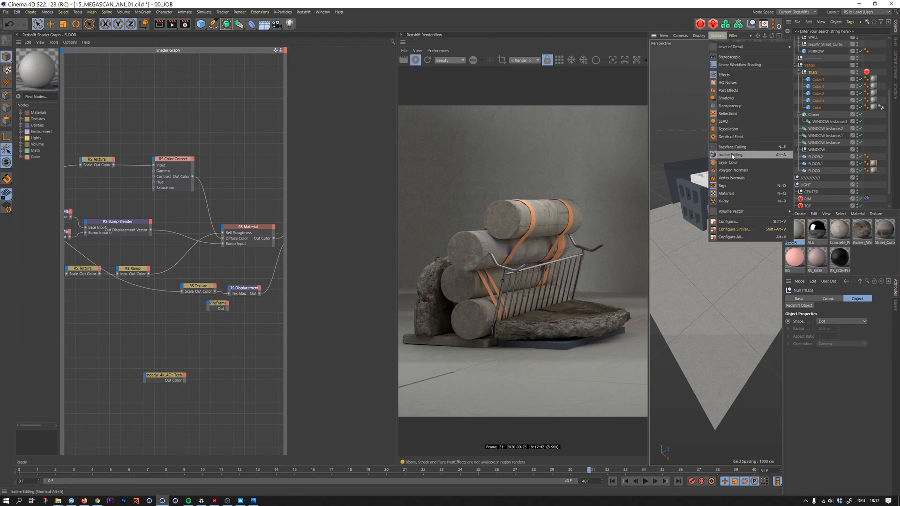
pyautogui.click(721, 37)
pyautogui.click(700, 37)
pyautogui.moveTo(733, 36)
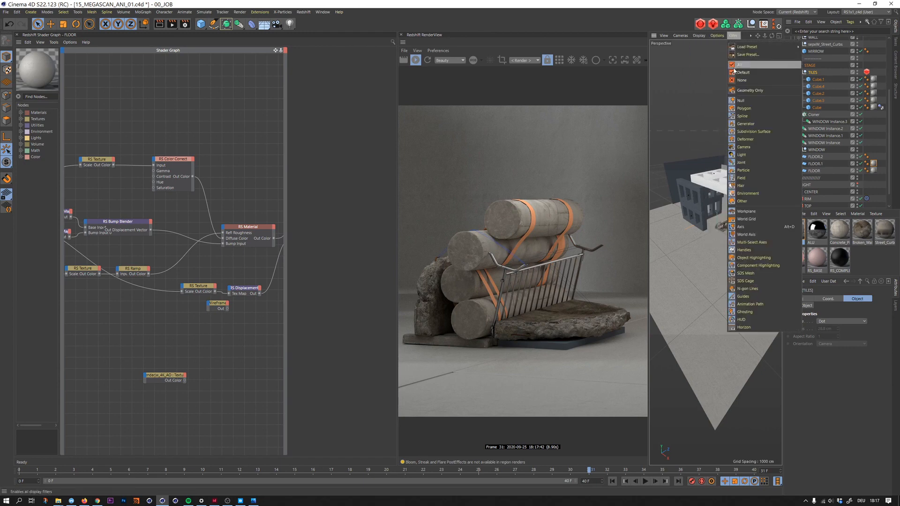
pyautogui.click(753, 212)
# - Collapse the TILES group and assign the ALU material to the MIRROW cube beneath the concrete slab
pyautogui.keyDown('alt'); pyautogui.moveTo(728, 228); pyautogui.dragTo(757, 211, button='right'); pyautogui.keyUp('alt')
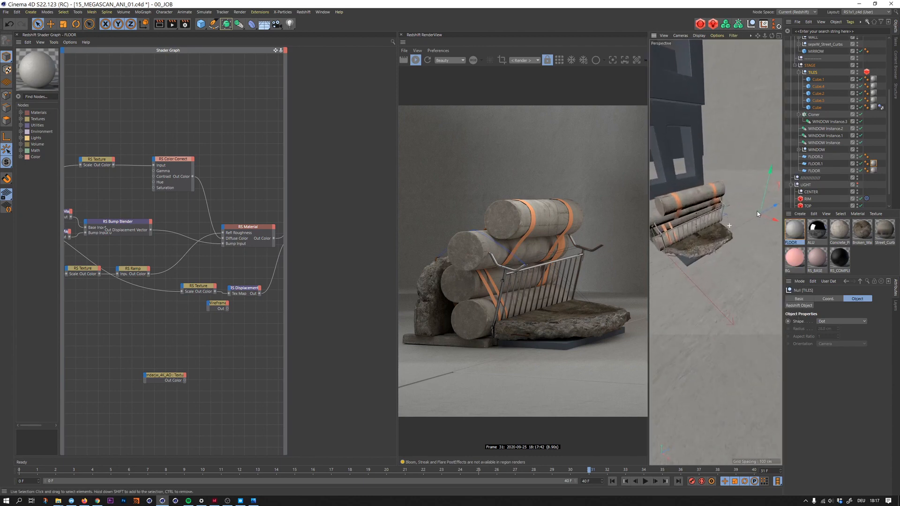
pyautogui.keyDown('alt'); pyautogui.moveTo(709, 231); pyautogui.dragTo(734, 253, button='middle'); pyautogui.keyUp('alt')
pyautogui.keyDown('alt'); pyautogui.moveTo(734, 253); pyautogui.dragTo(704, 234); pyautogui.keyUp('alt')
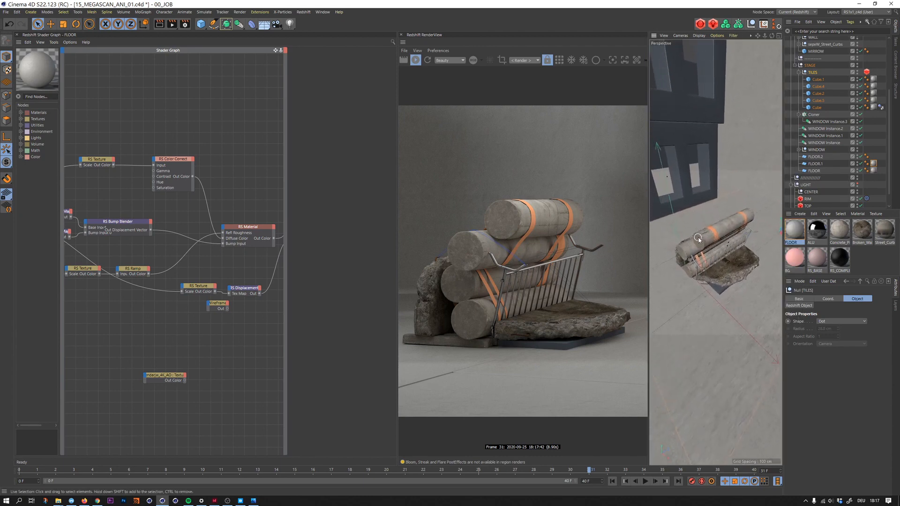
pyautogui.click(798, 72)
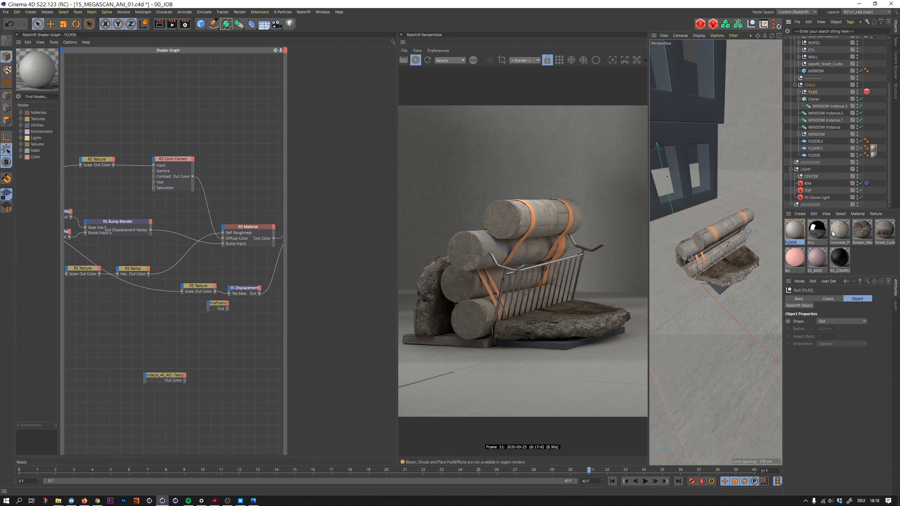
pyautogui.click(816, 231)
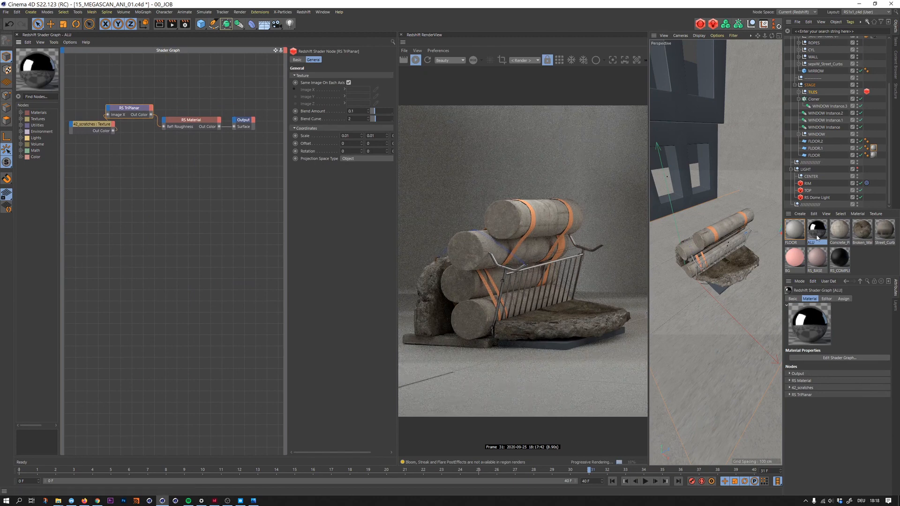
pyautogui.moveTo(812, 239); pyautogui.dragTo(717, 288)
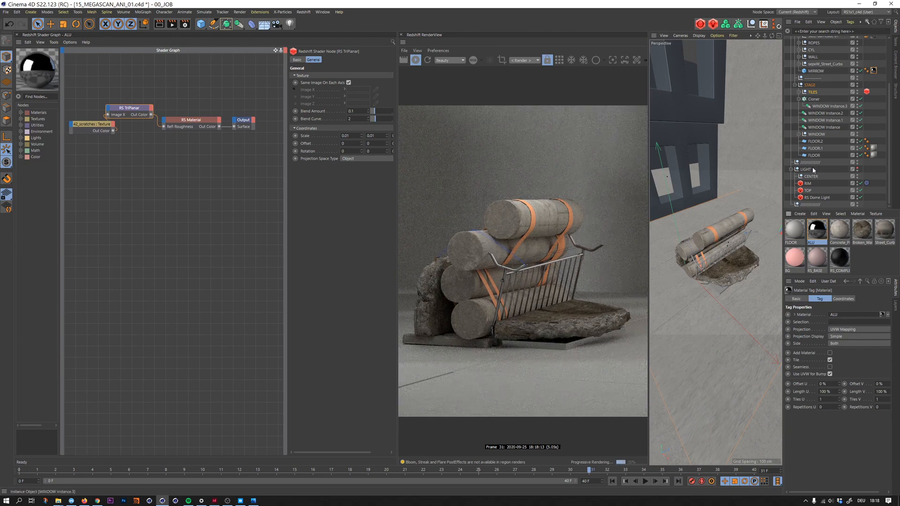
# - Inspect the base properties of ALU's RS Material and the settings of its 42_scratches texture node
pyautogui.click(819, 234)
pyautogui.click(201, 131)
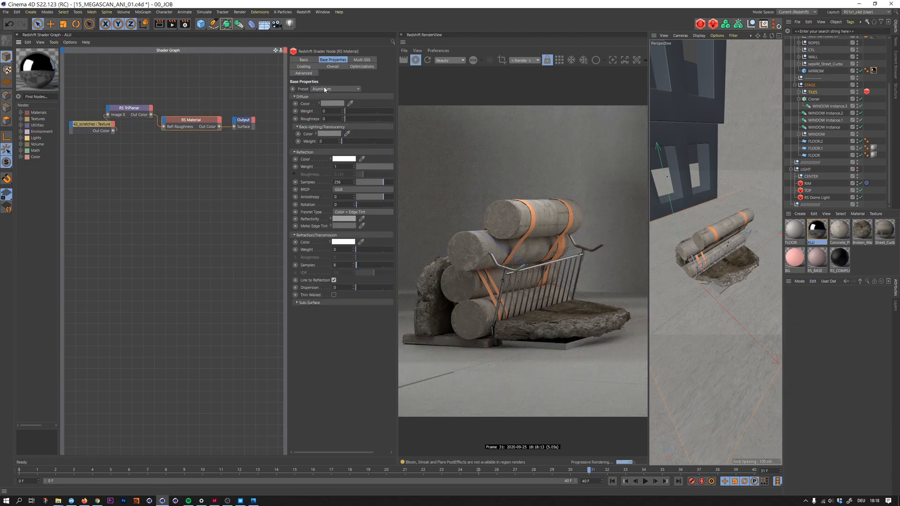
pyautogui.click(95, 128)
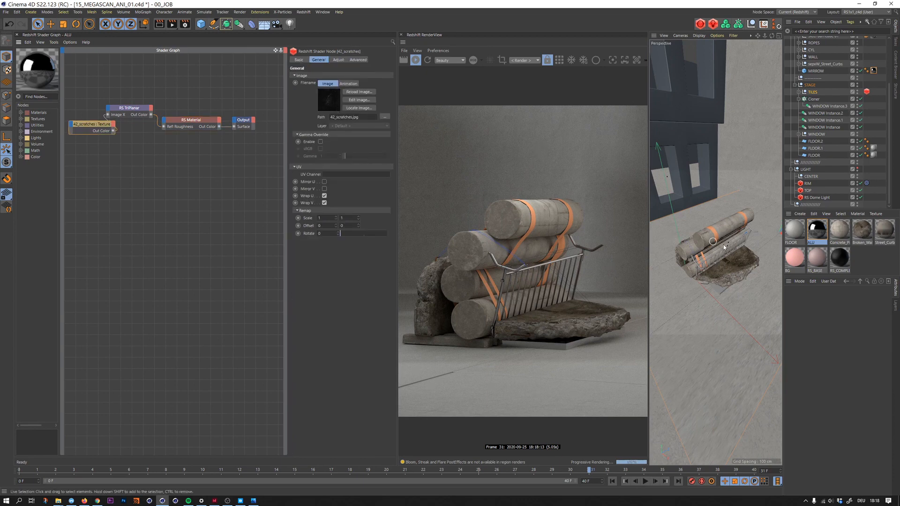
# - Enable the fillet on the MIRROW cube with a radius of 0.08 cm and a subdivision of 5
pyautogui.scroll(10, 724, 244)
pyautogui.keyDown('alt'); pyautogui.moveTo(731, 259); pyautogui.dragTo(713, 219); pyautogui.keyUp('alt')
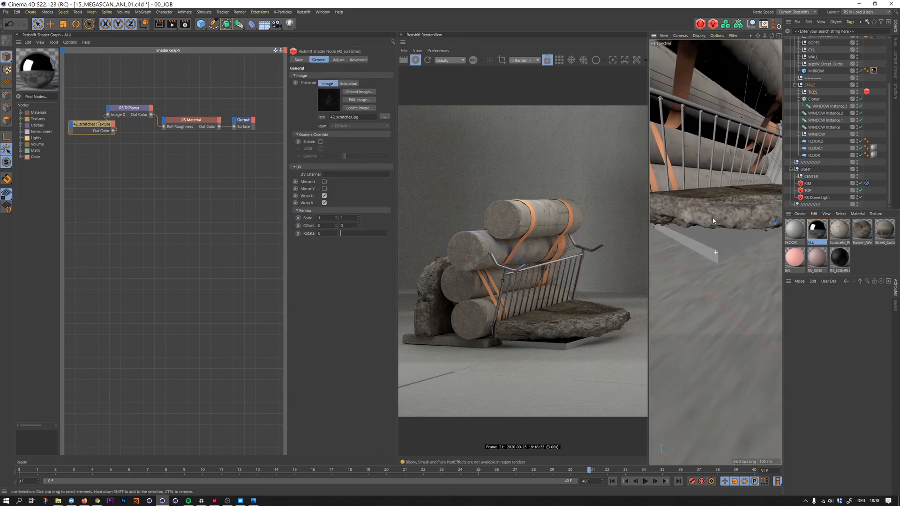
pyautogui.click(712, 237)
pyautogui.scroll(3, 714, 241)
pyautogui.click(720, 240)
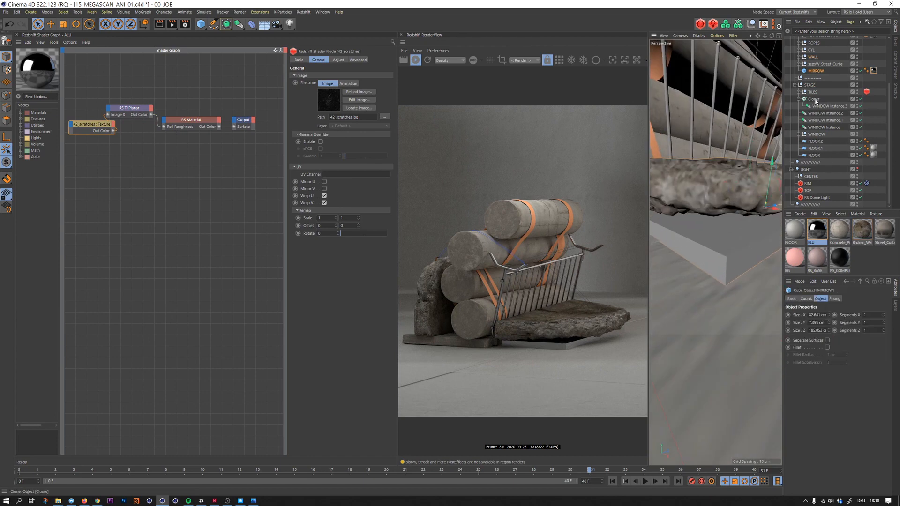
pyautogui.click(828, 348)
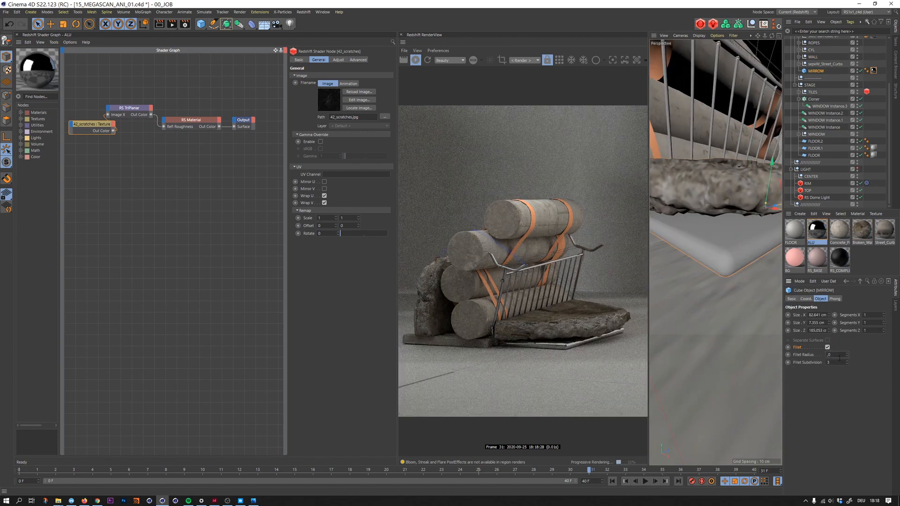
pyautogui.press('Tab')
pyautogui.write('5')
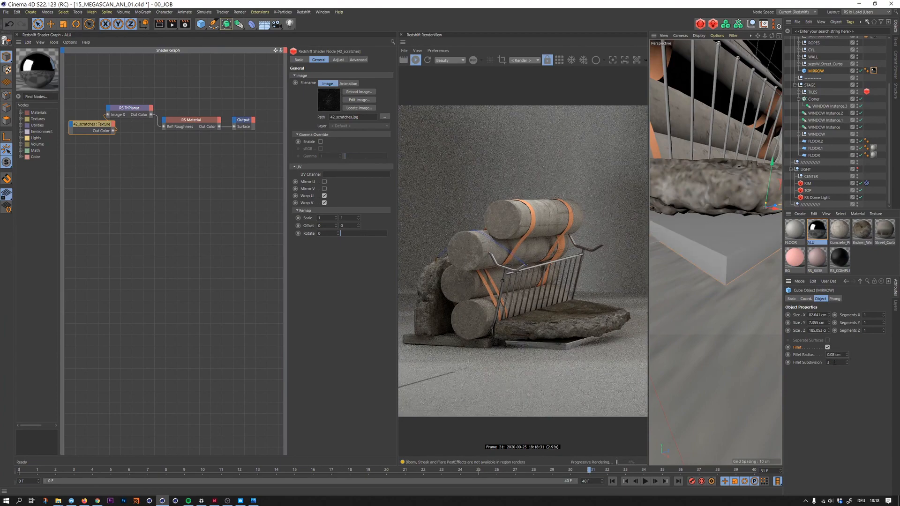
pyautogui.press('Return')
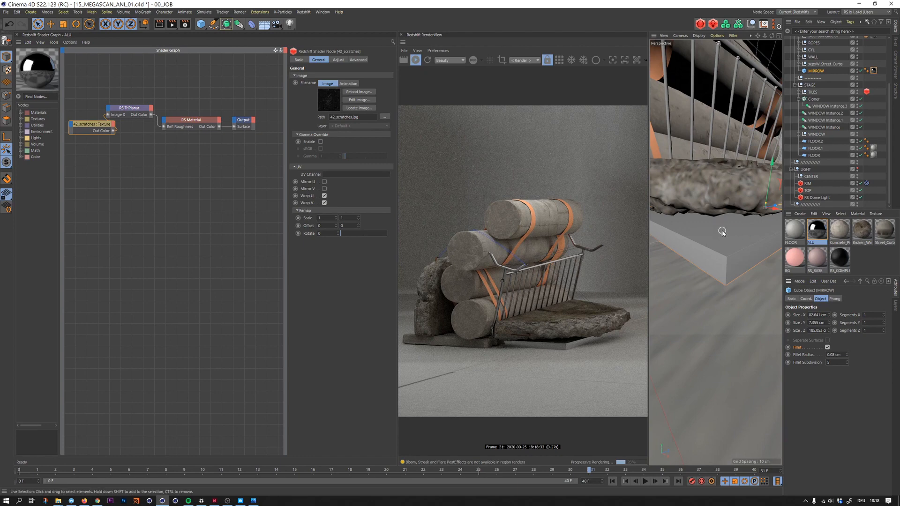
# - Enlarge the MIRROW cube to about 123 cm in X and 247 cm in Z
pyautogui.keyDown('alt'); pyautogui.moveTo(721, 202); pyautogui.dragTo(716, 236); pyautogui.keyUp('alt')
pyautogui.scroll(-4, 704, 230)
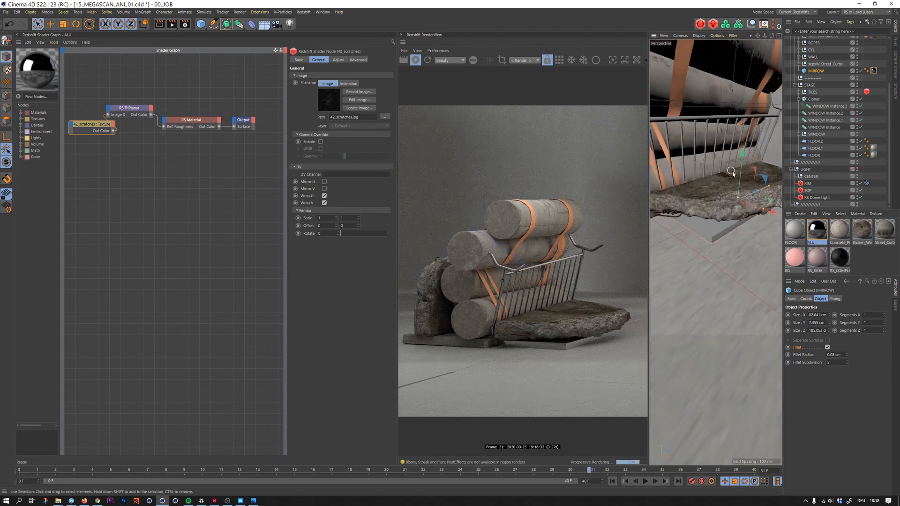
pyautogui.keyDown('alt'); pyautogui.moveTo(731, 173); pyautogui.dragTo(754, 213); pyautogui.keyUp('alt')
pyautogui.keyDown('alt'); pyautogui.moveTo(721, 201); pyautogui.dragTo(738, 211); pyautogui.keyUp('alt')
pyautogui.scroll(-4, 729, 218)
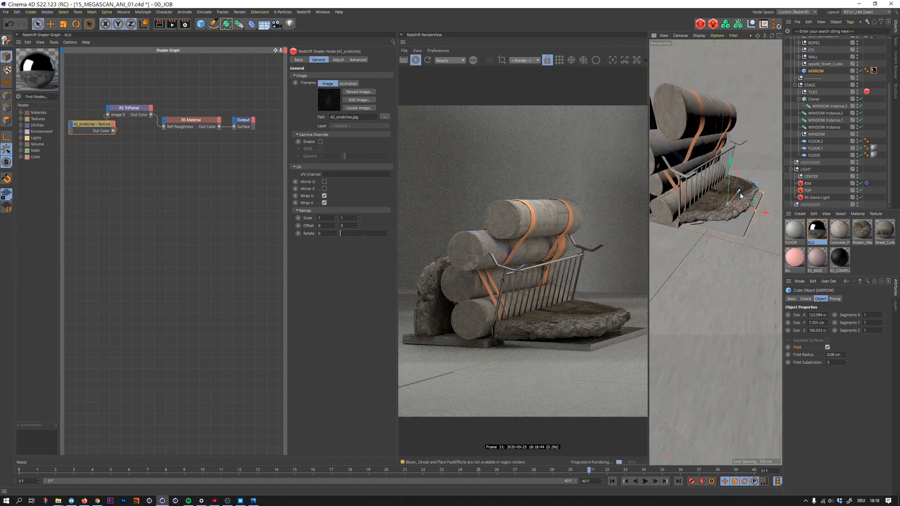
pyautogui.scroll(3, 715, 206)
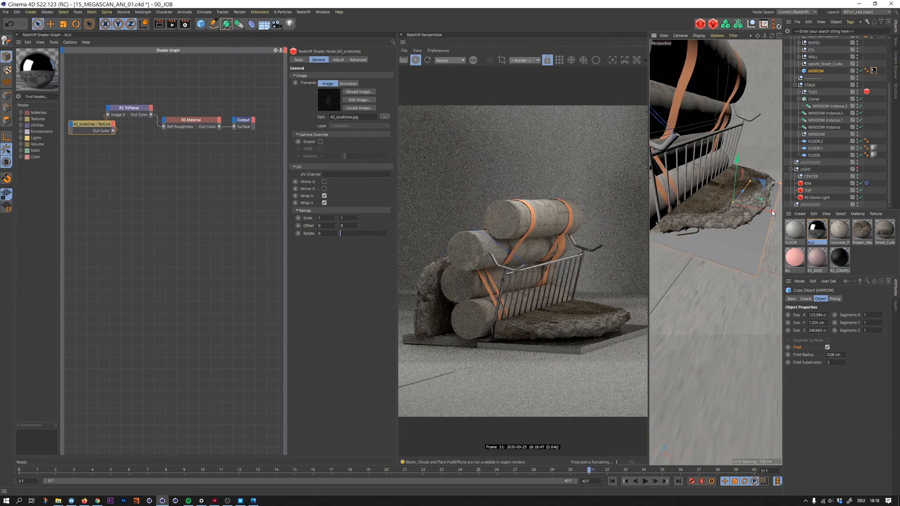
# - Shift the MIRROW cube outward from under the slab and resize it to about 104 cm in X and 294 cm in Z
pyautogui.moveTo(772, 213); pyautogui.dragTo(750, 192)
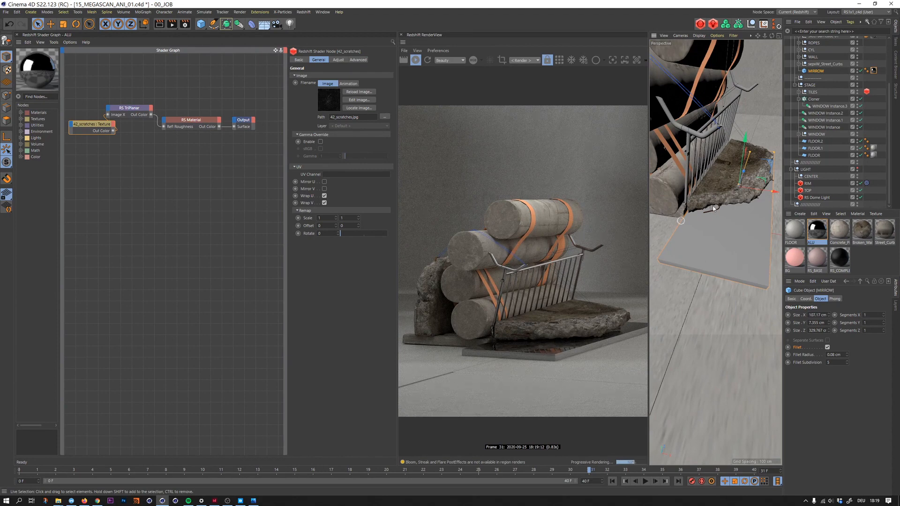
pyautogui.keyDown('alt'); pyautogui.moveTo(751, 165); pyautogui.dragTo(729, 152); pyautogui.keyUp('alt')
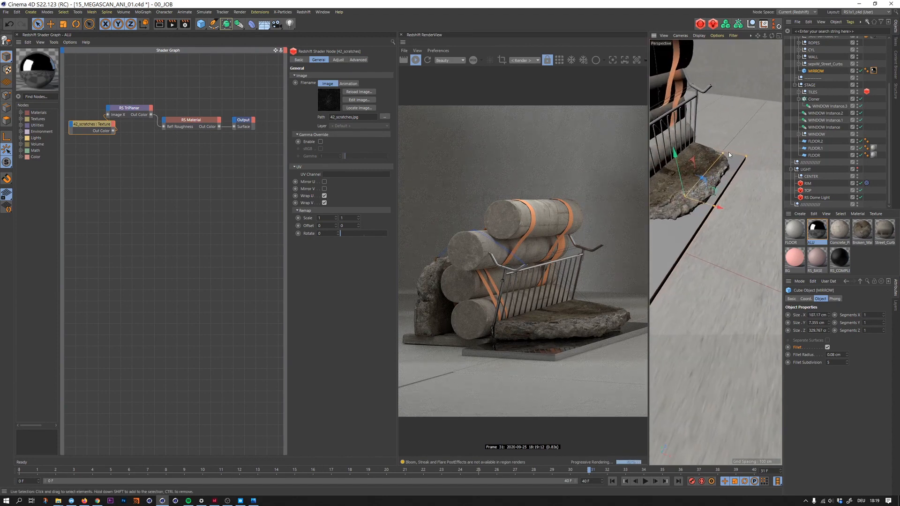
pyautogui.keyDown('alt'); pyautogui.moveTo(731, 157); pyautogui.dragTo(733, 173, button='middle'); pyautogui.keyUp('alt')
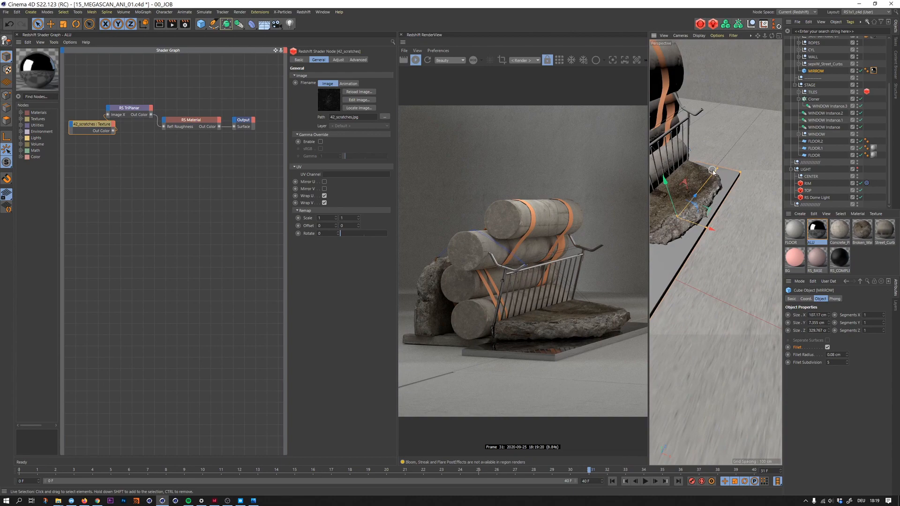
pyautogui.moveTo(716, 170); pyautogui.dragTo(713, 174)
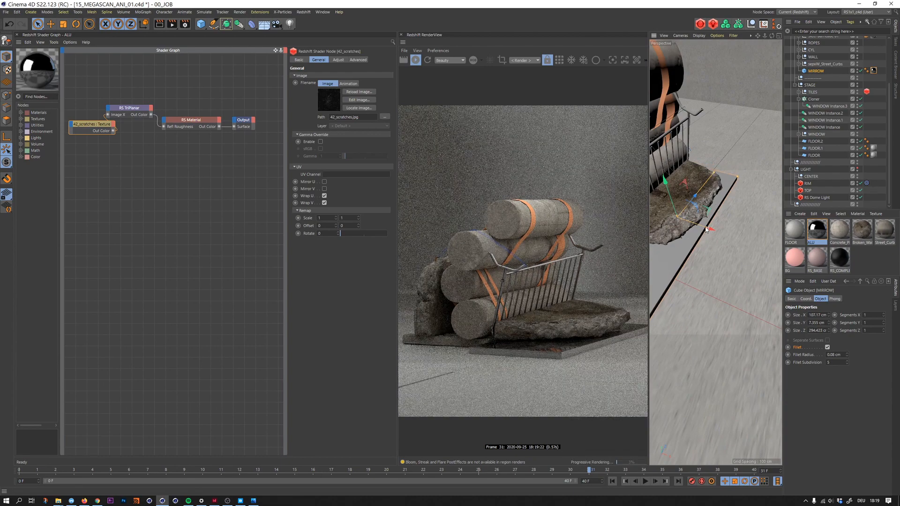
pyautogui.moveTo(707, 229); pyautogui.dragTo(688, 262)
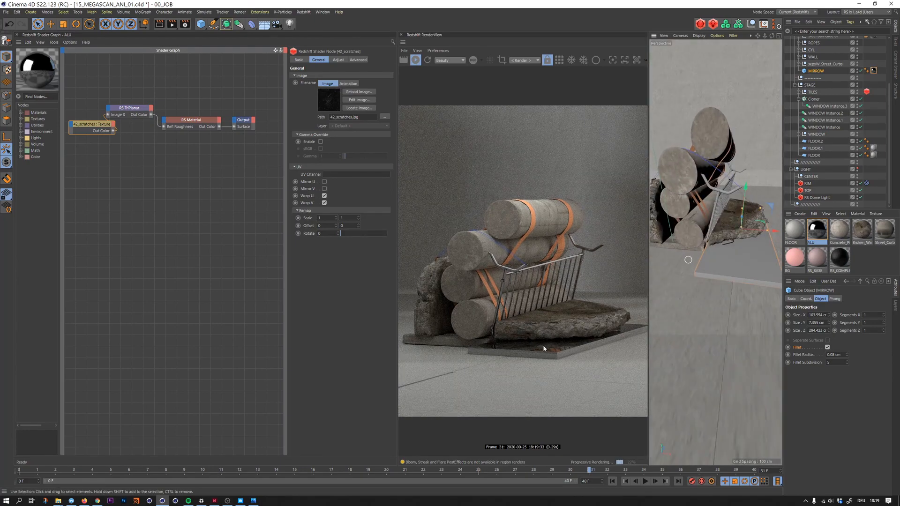
# - Save the scene as 15_MEGASCAN_DESIGN_01.c4d in the project's 03_DESIGN folder
pyautogui.click(136, 110)
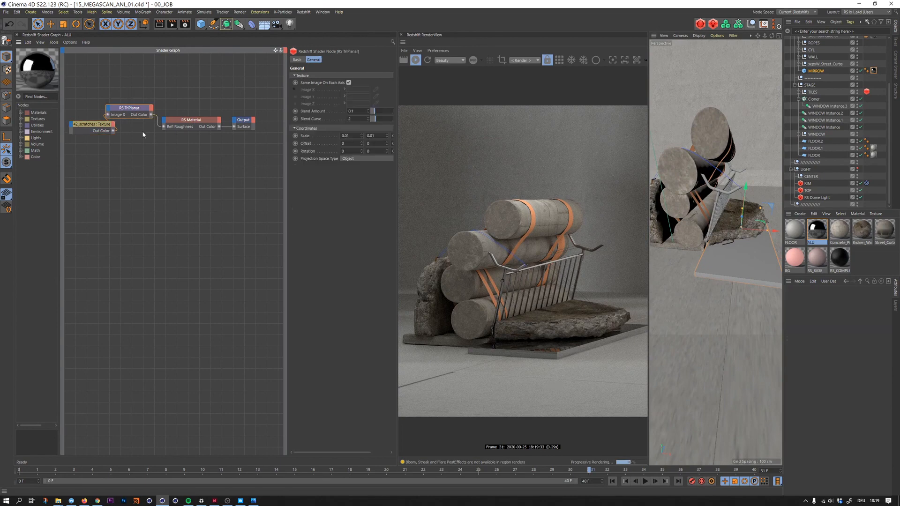
pyautogui.hotkey('ctrl', 's')
pyautogui.hotkey('ctrl', 'shift', 's')
pyautogui.click(253, 26)
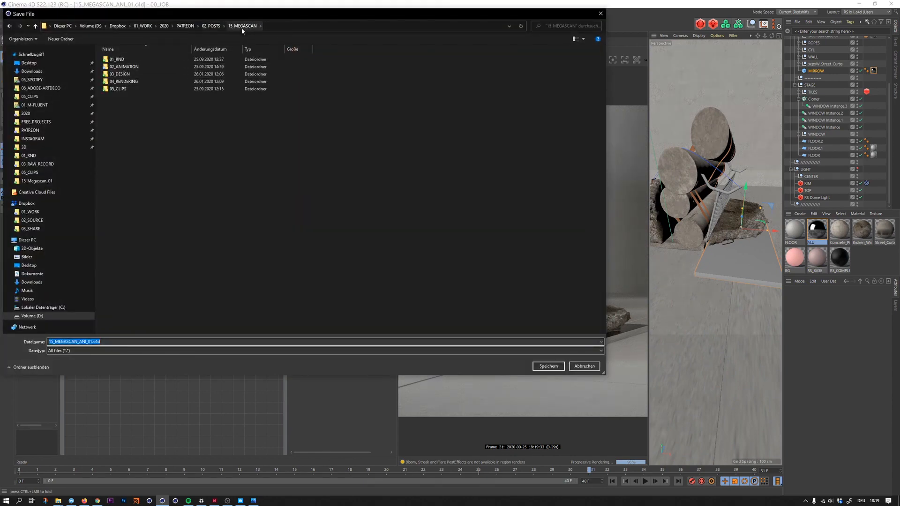
pyautogui.doubleClick(126, 74)
pyautogui.click(82, 343)
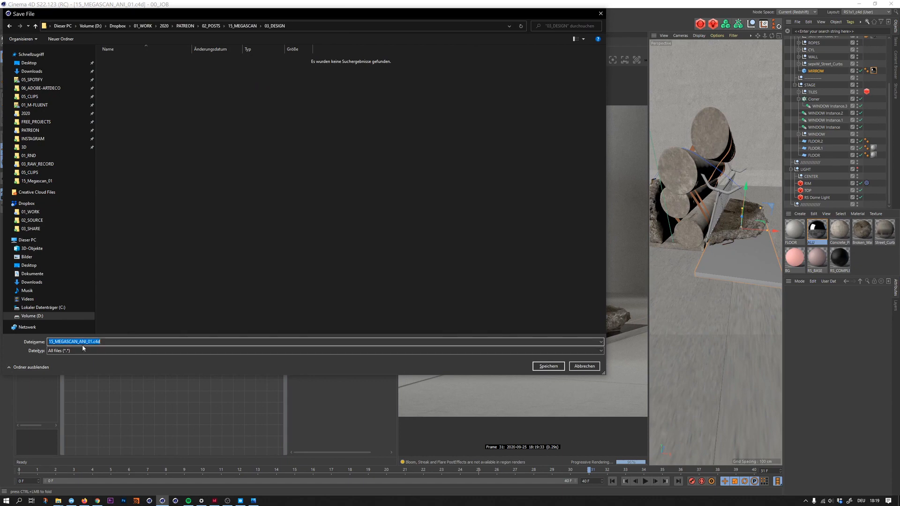
pyautogui.click(86, 342)
pyautogui.write('DESIGMN')
pyautogui.press('Return')
# - Pick the orange straps around the concrete cylinders and select their ROPES null, expanding it to show its Cylinder children
pyautogui.keyDown('alt'); pyautogui.moveTo(732, 187); pyautogui.dragTo(765, 200); pyautogui.keyUp('alt')
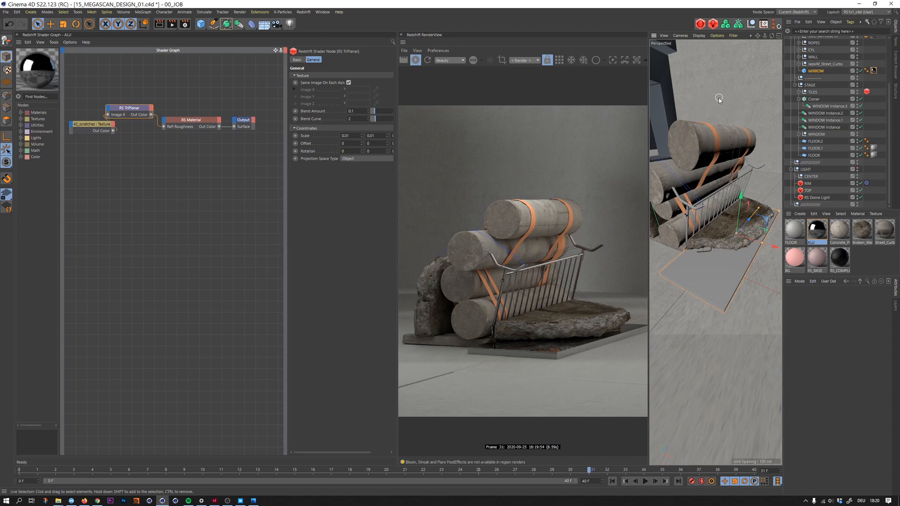
pyautogui.keyDown('alt'); pyautogui.moveTo(719, 98); pyautogui.dragTo(696, 103, button='right'); pyautogui.keyUp('alt')
pyautogui.scroll(5, 713, 95)
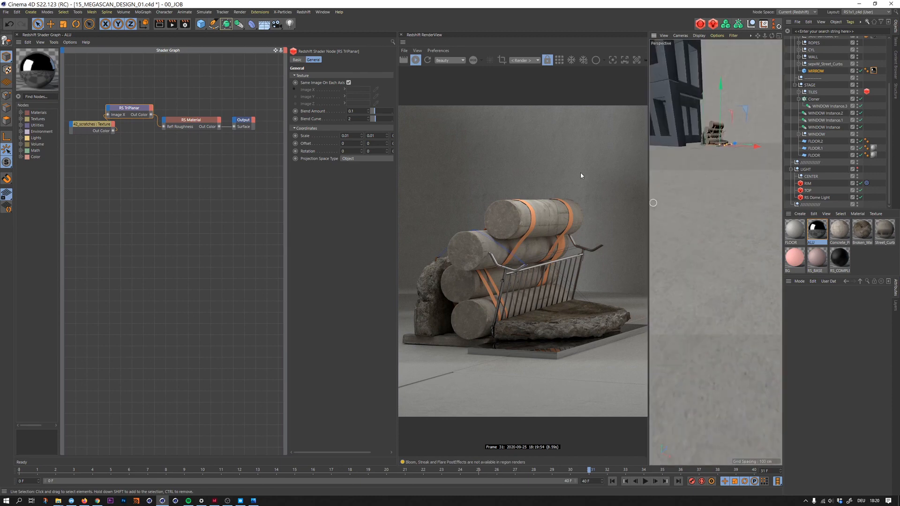
pyautogui.press('s')
pyautogui.scroll(6, 696, 196)
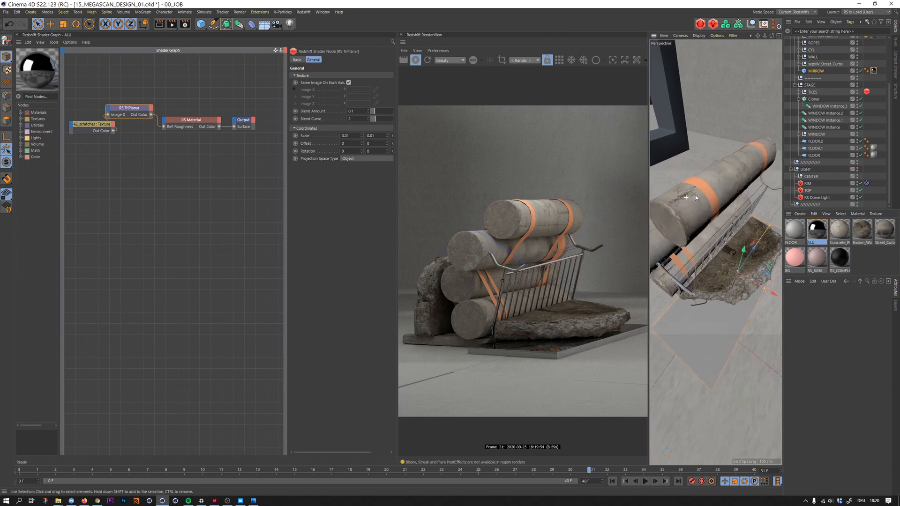
pyautogui.keyDown('alt'); pyautogui.moveTo(701, 181); pyautogui.dragTo(716, 193); pyautogui.keyUp('alt')
pyautogui.click(716, 193)
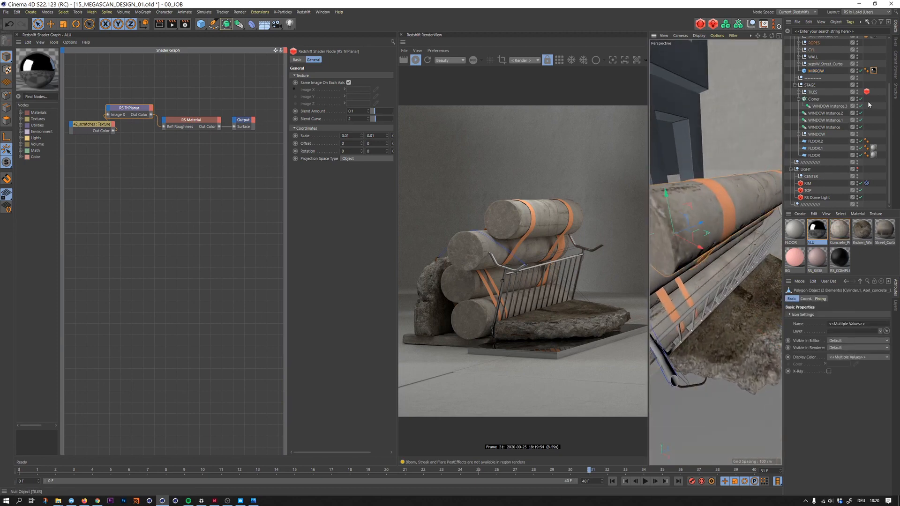
pyautogui.moveTo(886, 113); pyautogui.dragTo(884, 72)
pyautogui.click(814, 103)
pyautogui.click(799, 102)
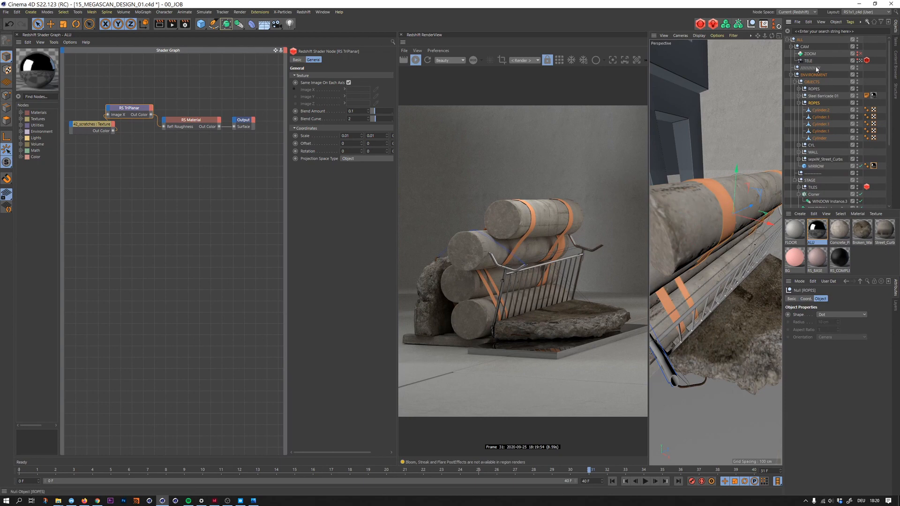
# - Examine the straps' polygon density with Gouraud Shading (Lines) and restore plain Gouraud Shading in the viewport
pyautogui.press('n')
pyautogui.press('b')
pyautogui.press('n')
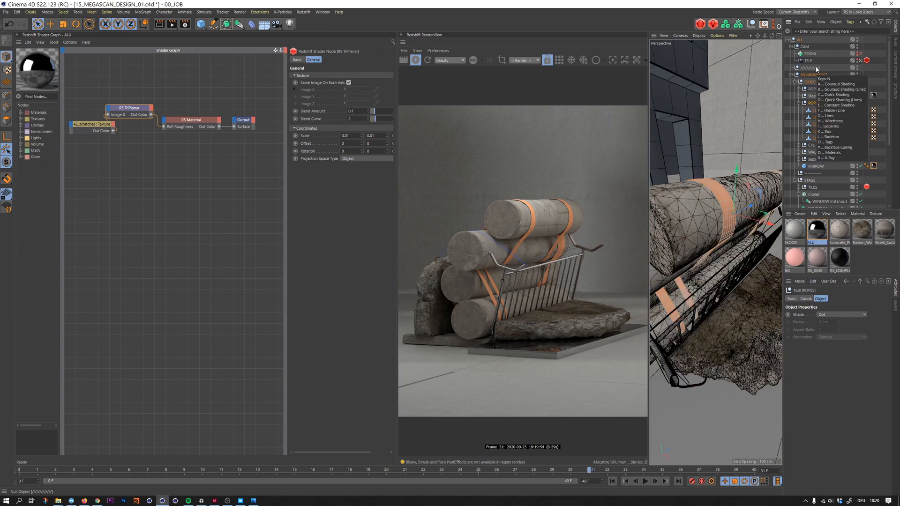
pyautogui.press('a')
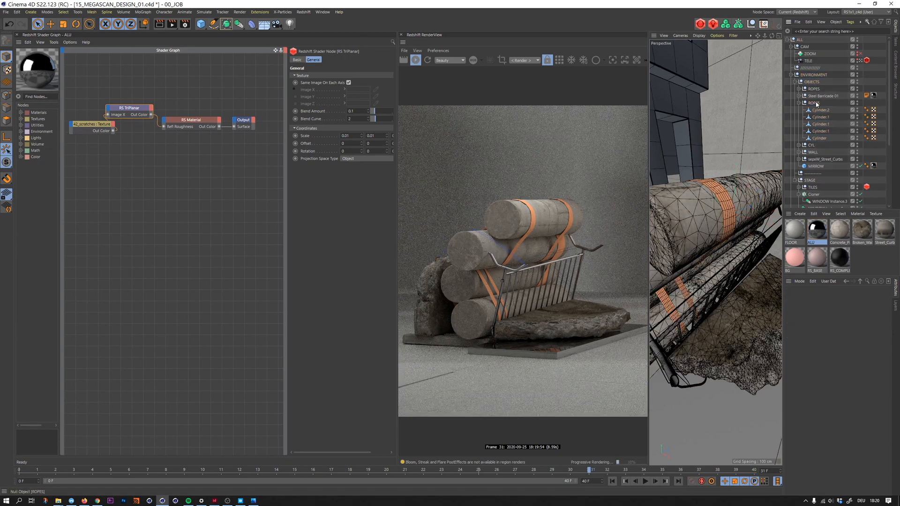
pyautogui.press('n')
pyautogui.press('a')
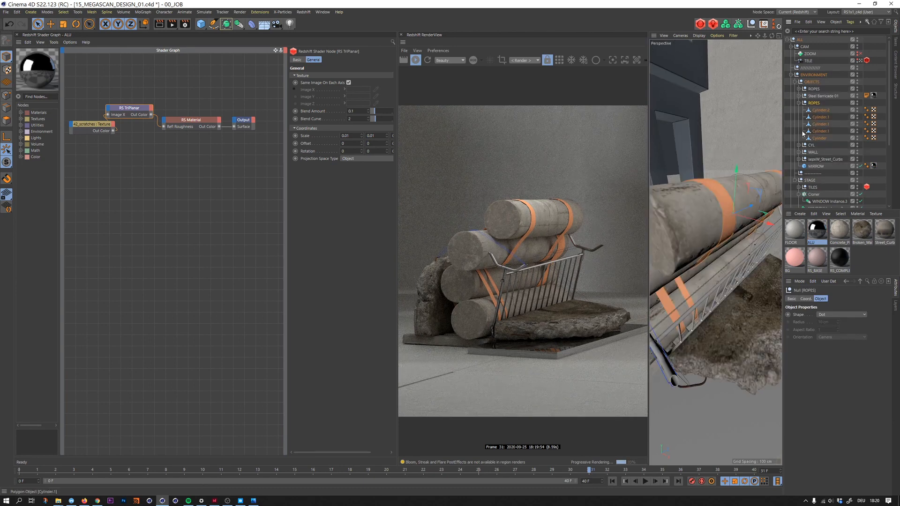
# - Add a Redshift Object tag to the ROPES null and enable its geometry override, tessellation and displacement
pyautogui.rightClick(815, 103)
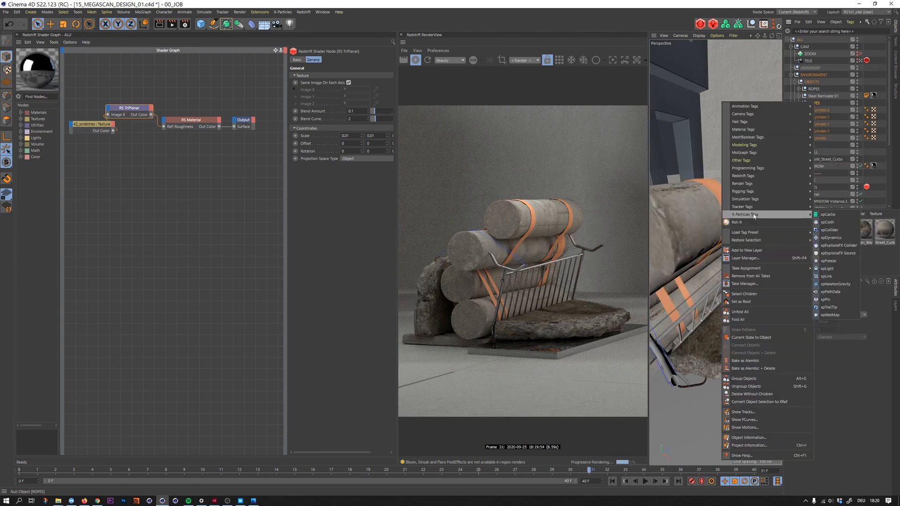
pyautogui.moveTo(774, 176)
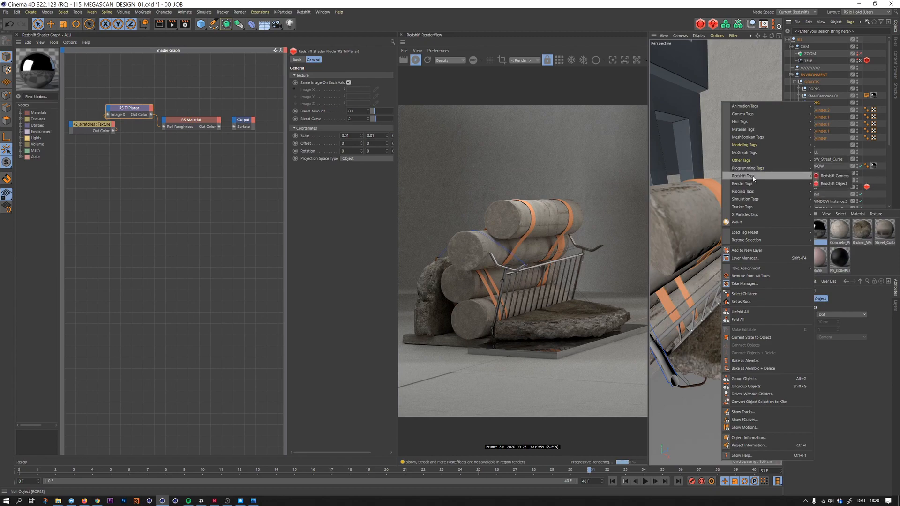
pyautogui.click(825, 184)
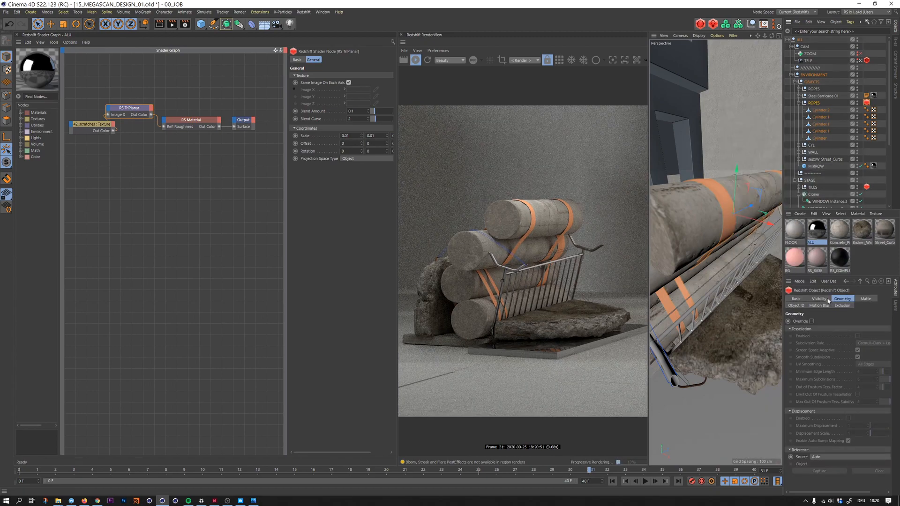
pyautogui.click(812, 321)
pyautogui.click(857, 335)
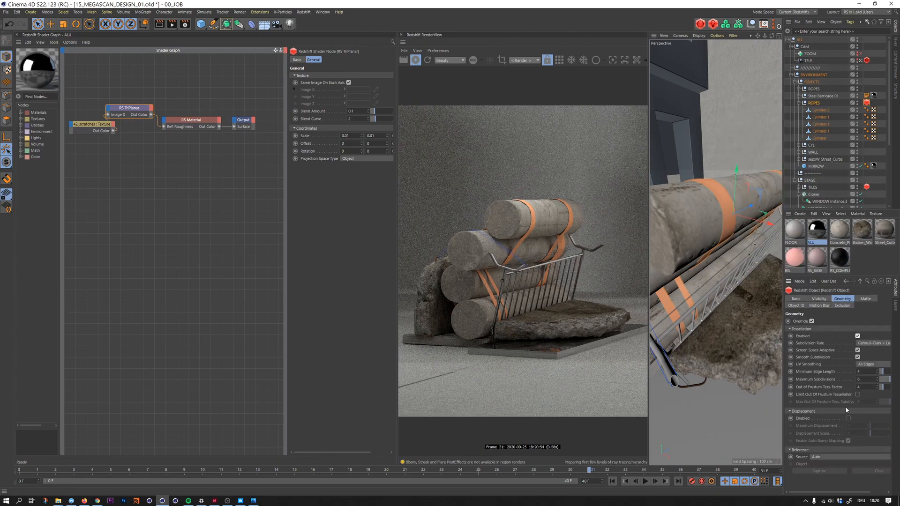
pyautogui.click(848, 419)
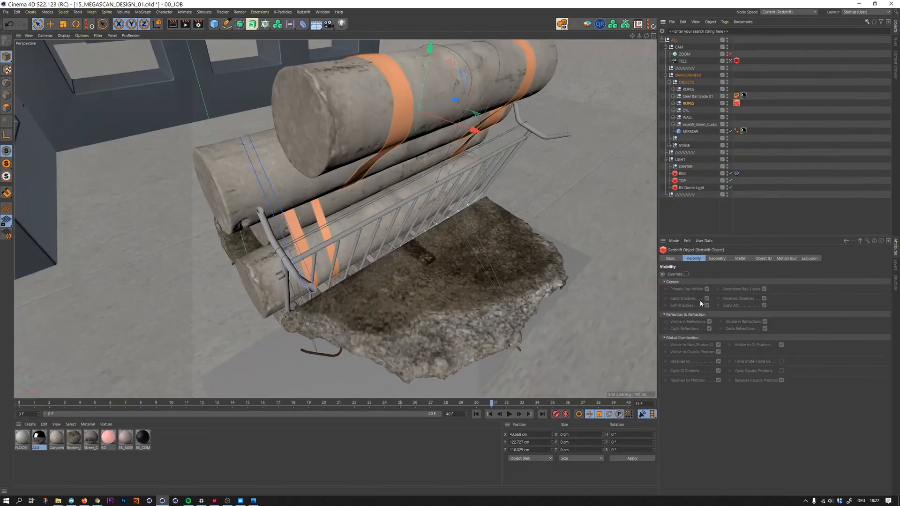
# - Override the ROPES tag's geometry with tessellation and displacement enabled, Screen Space Adaptive off and fewer maximum subdivisions
pyautogui.click(715, 260)
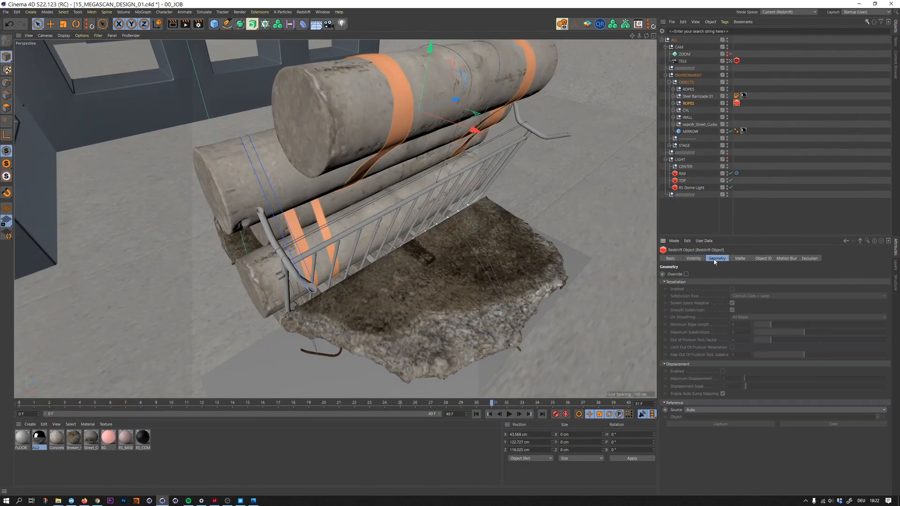
pyautogui.click(686, 274)
pyautogui.click(732, 289)
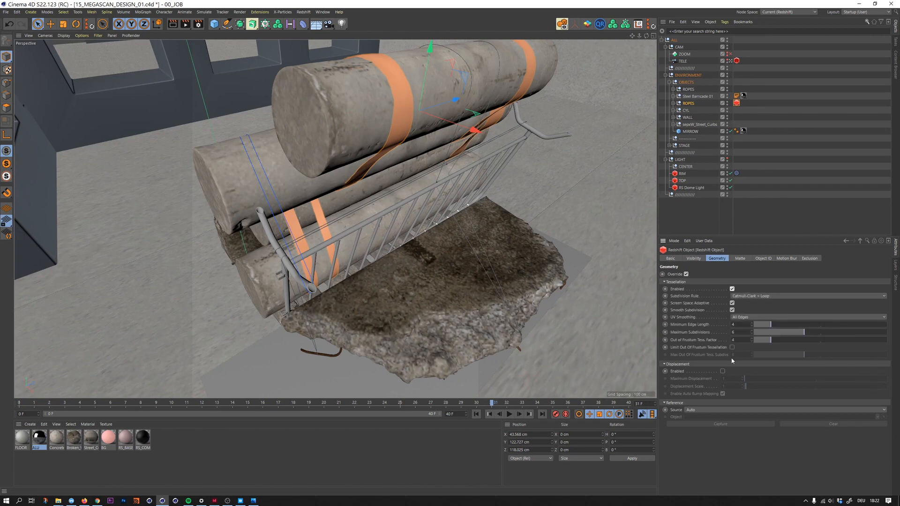
pyautogui.click(722, 371)
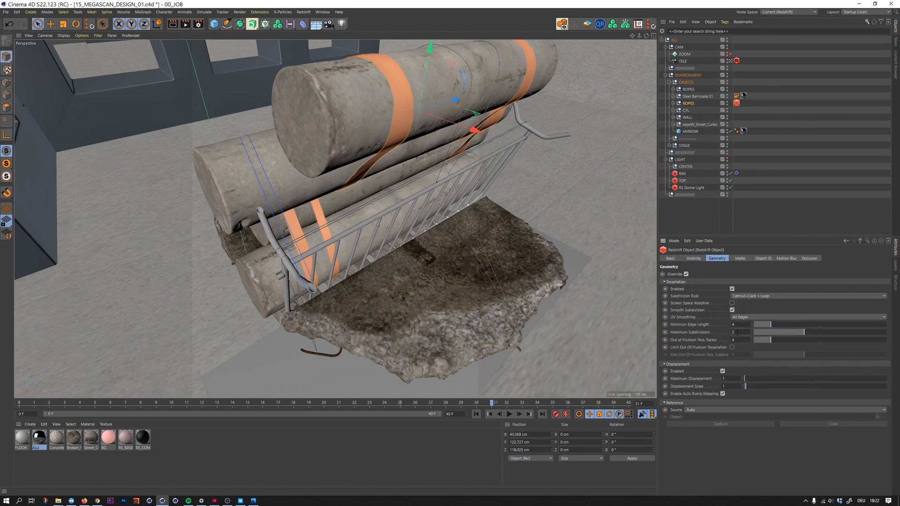
pyautogui.press('Return')
pyautogui.click(792, 157)
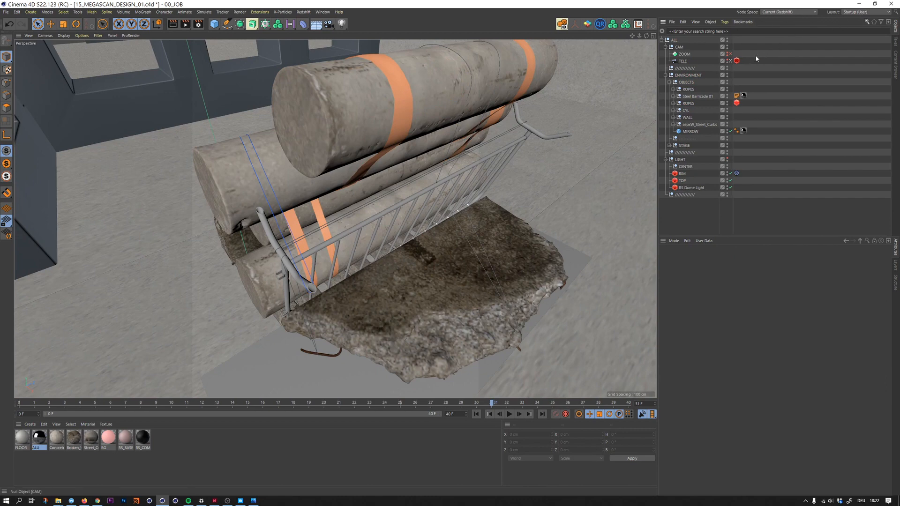
# - Switch to the RS1x1_c4d layout, start the Redshift interactive render and enlarge the material area
pyautogui.click(866, 12)
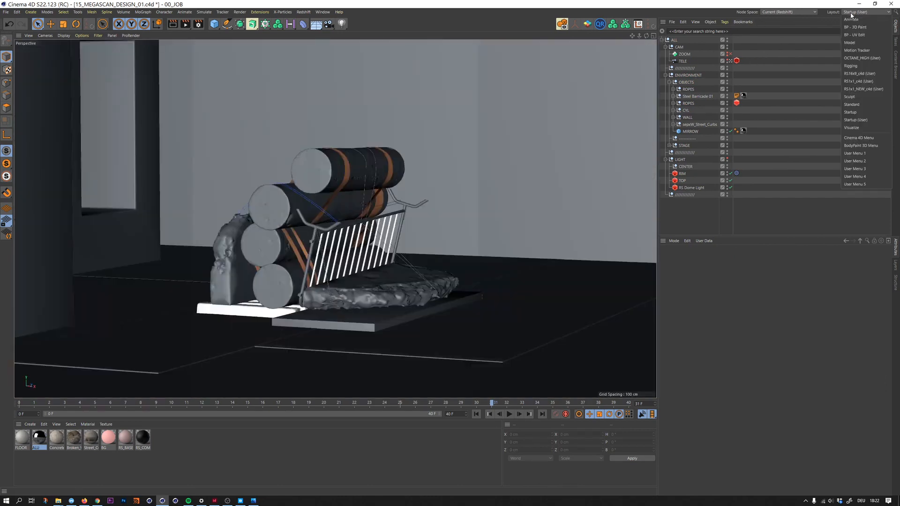
pyautogui.click(859, 81)
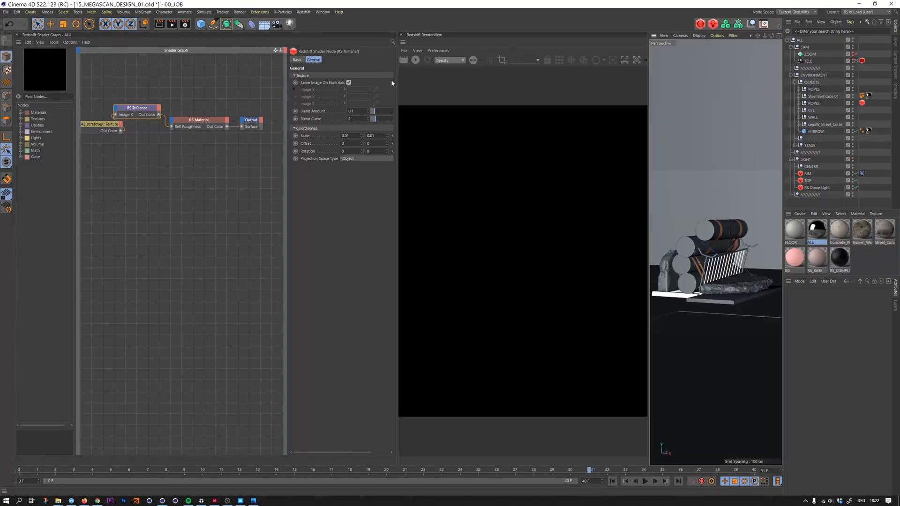
pyautogui.click(417, 61)
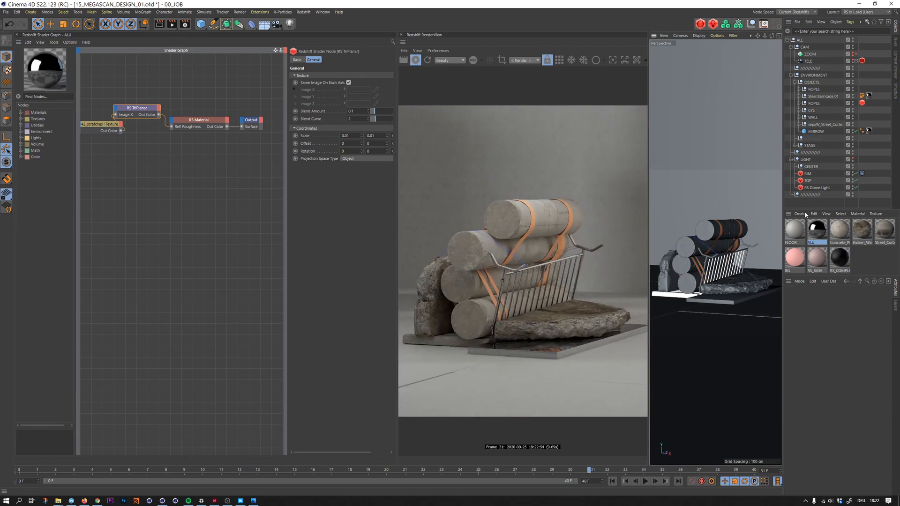
pyautogui.moveTo(827, 277); pyautogui.dragTo(828, 353)
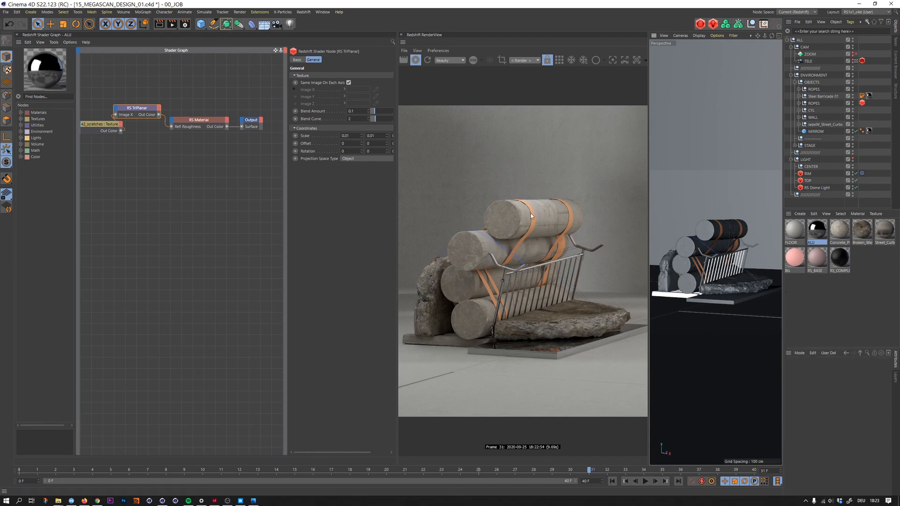
# - Browse the Fabric materials on Substance Source in the web browser and return to Cinema 4D
pyautogui.click(97, 501)
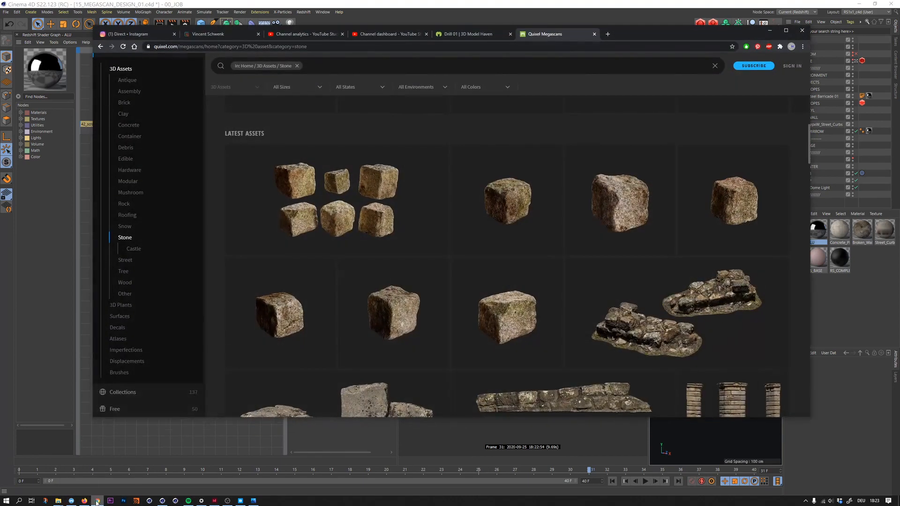
pyautogui.click(608, 34)
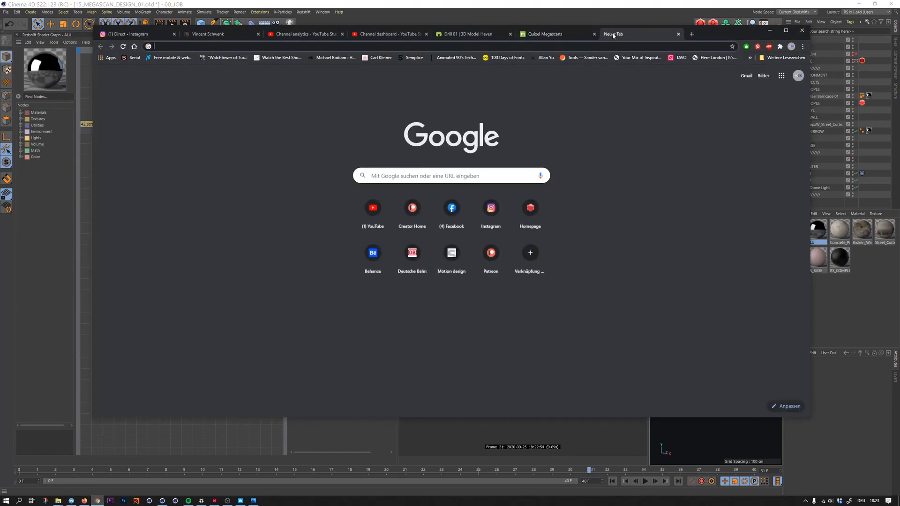
pyautogui.write('subst')
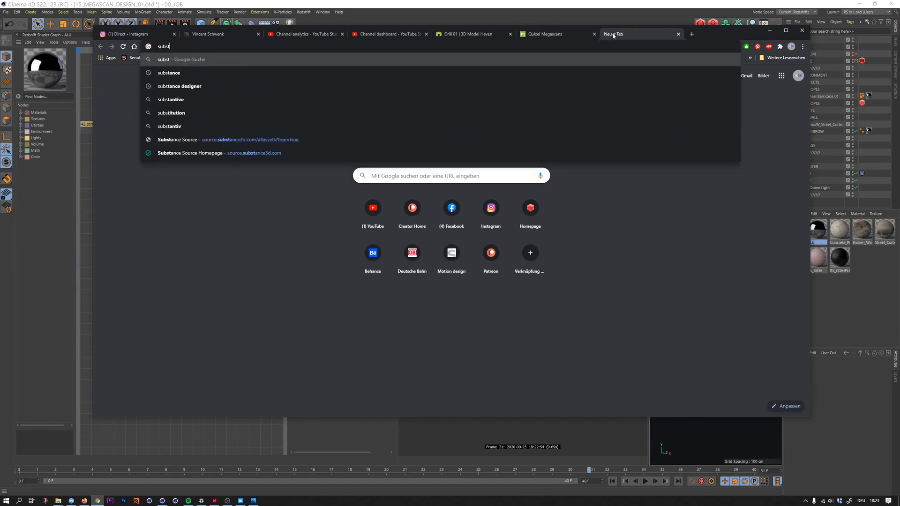
pyautogui.press('Down')
pyautogui.press('Return')
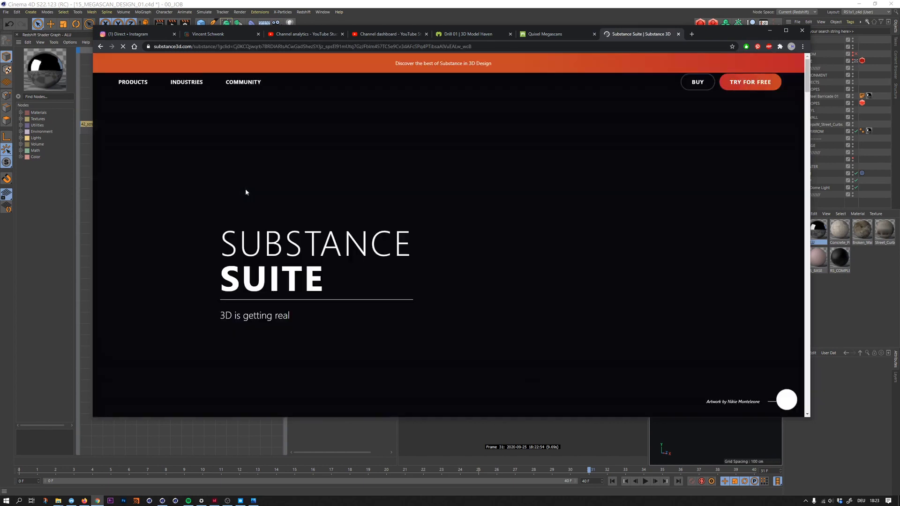
pyautogui.moveTo(147, 88)
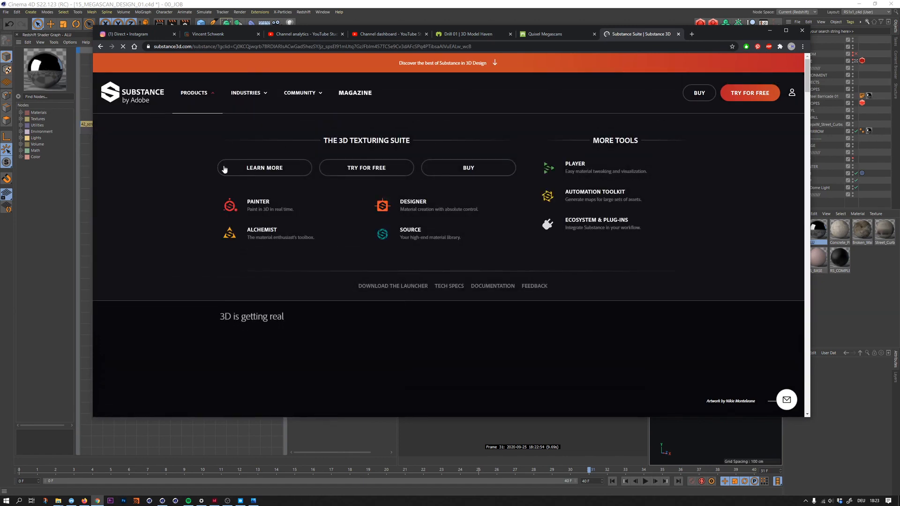
pyautogui.click(383, 233)
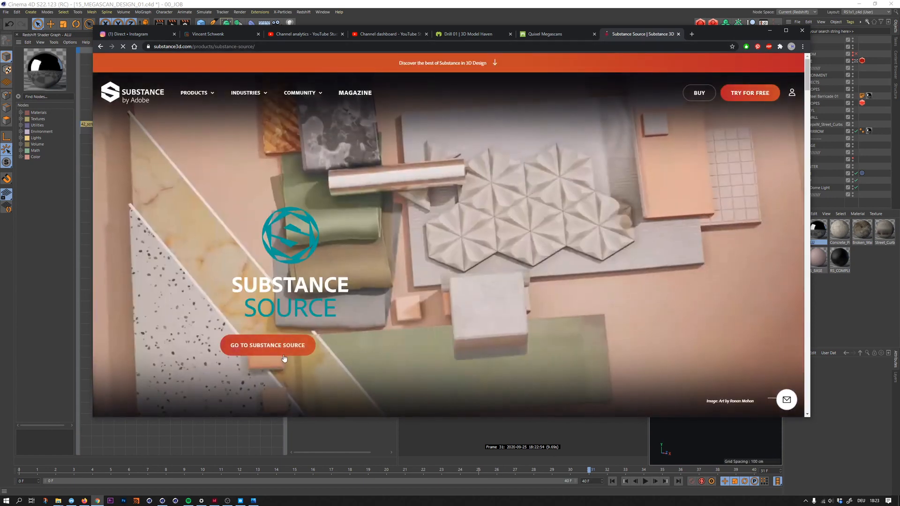
pyautogui.click(281, 352)
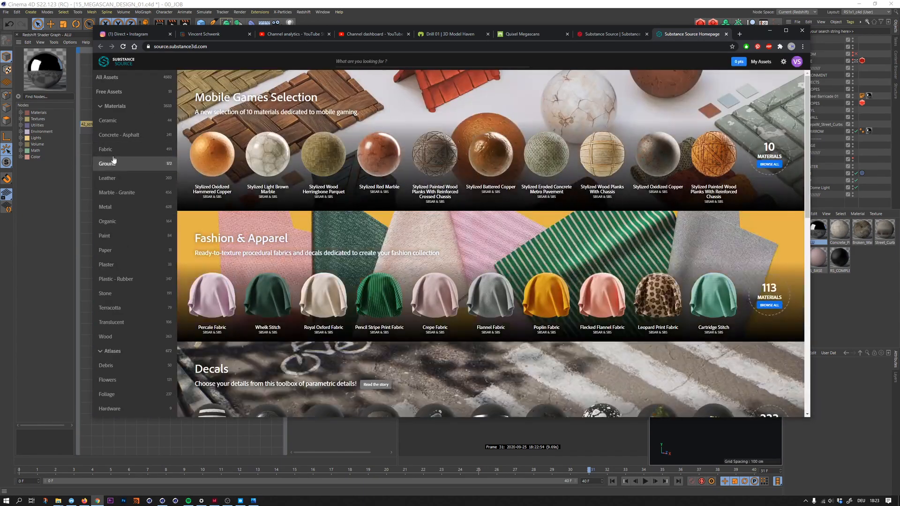
pyautogui.click(108, 149)
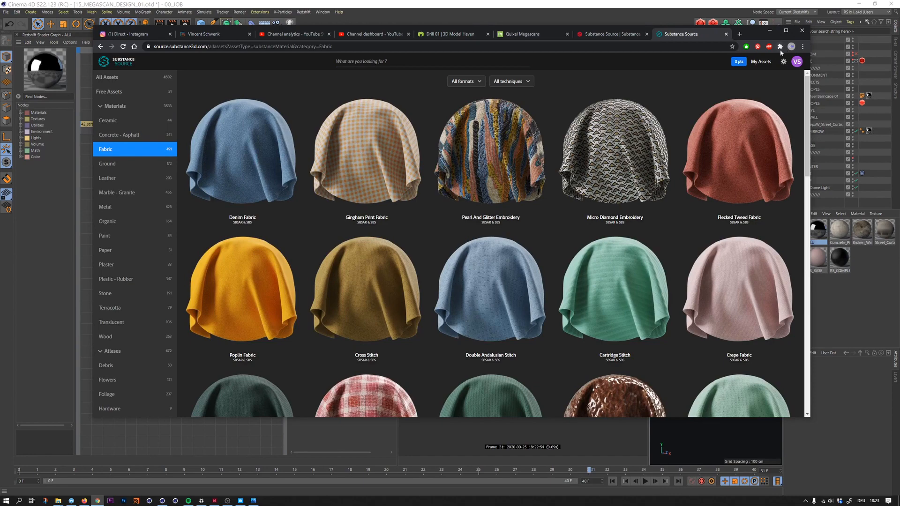
pyautogui.click(771, 29)
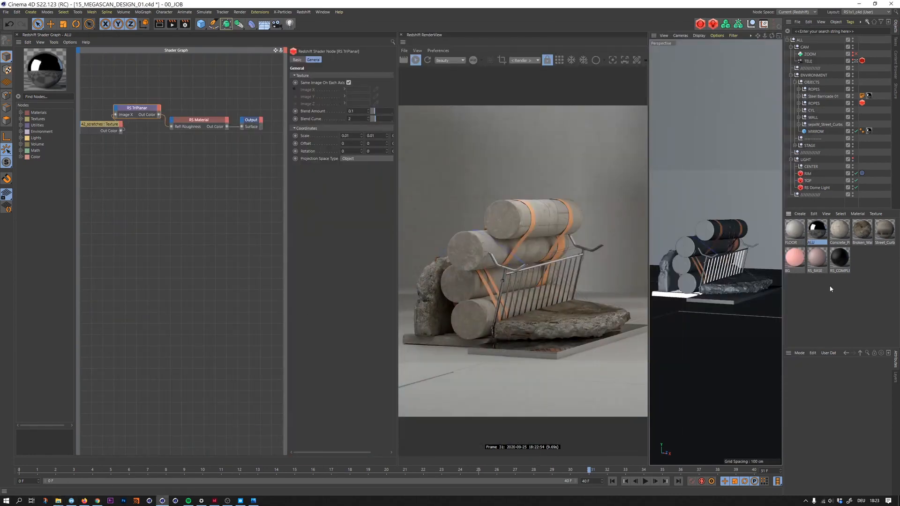
# - Open the RS_COMPLEX material's shader graph and examine its ramp, noise and bump map nodes
pyautogui.click(841, 258)
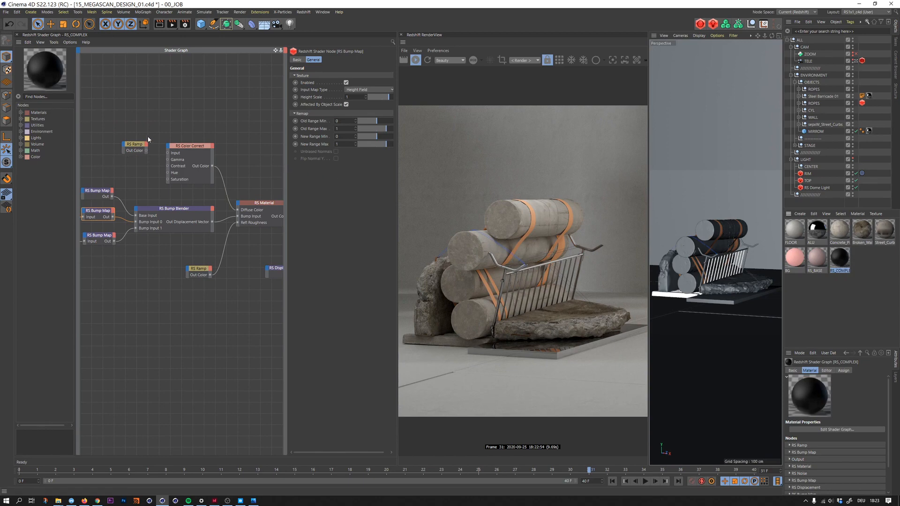
pyautogui.moveTo(149, 135); pyautogui.dragTo(188, 162, button='middle')
pyautogui.scroll(-2, 189, 124)
pyautogui.scroll(1, 227, 146)
pyautogui.moveTo(178, 199); pyautogui.dragTo(192, 218, button='middle')
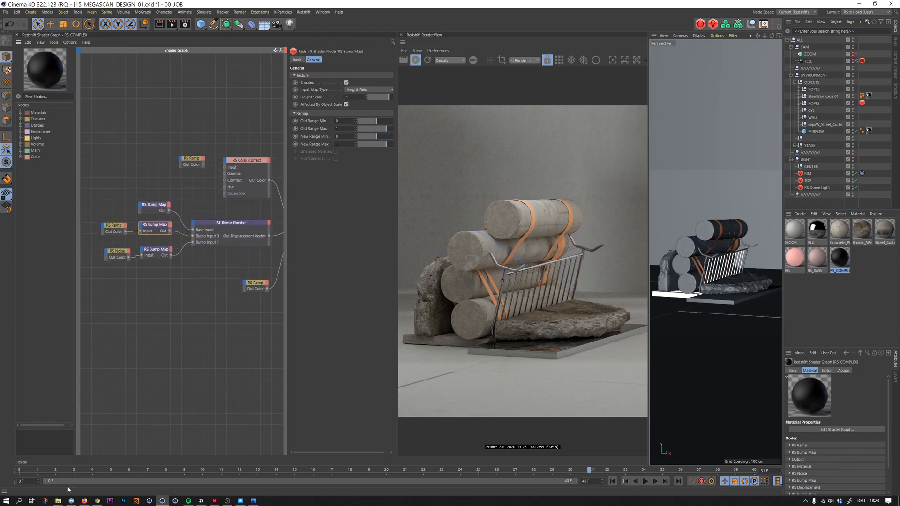
# - Switch to File Explorer, open the FABRIC folder inside 02_SOURCE/3D/TEX and look through its texture folders
pyautogui.click(38, 467)
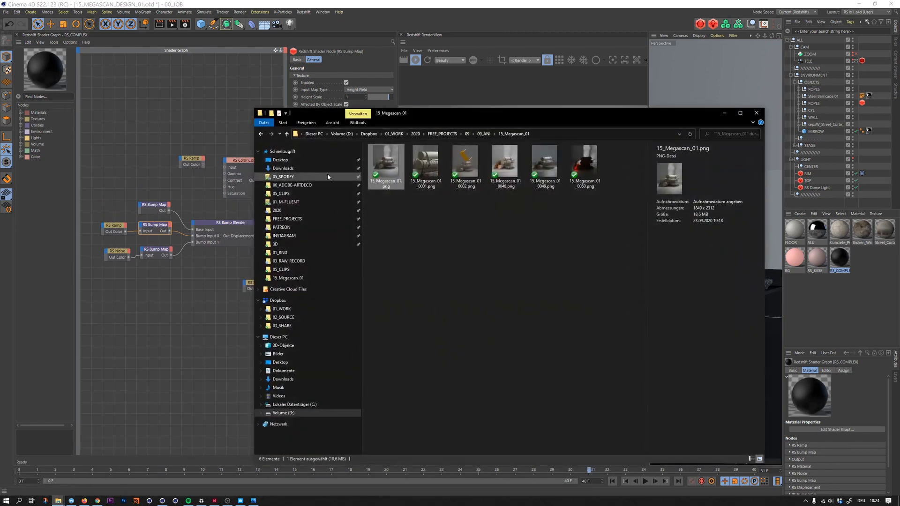
pyautogui.click(279, 244)
pyautogui.doubleClick(397, 194)
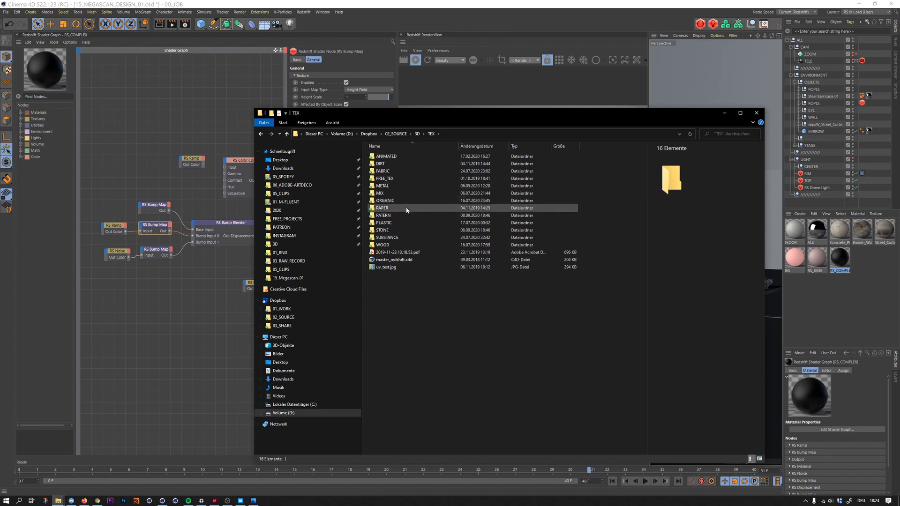
pyautogui.doubleClick(389, 171)
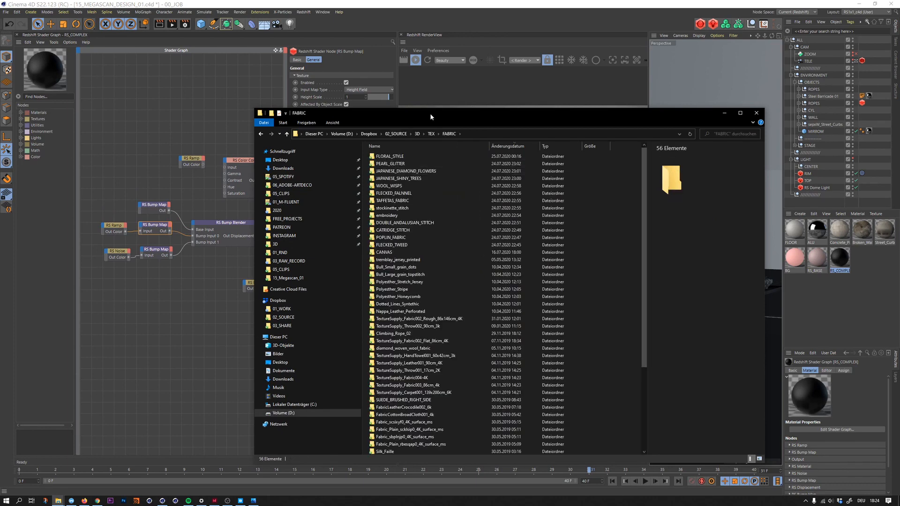
pyautogui.moveTo(429, 113); pyautogui.dragTo(487, 65)
pyautogui.scroll(-1, 563, 211)
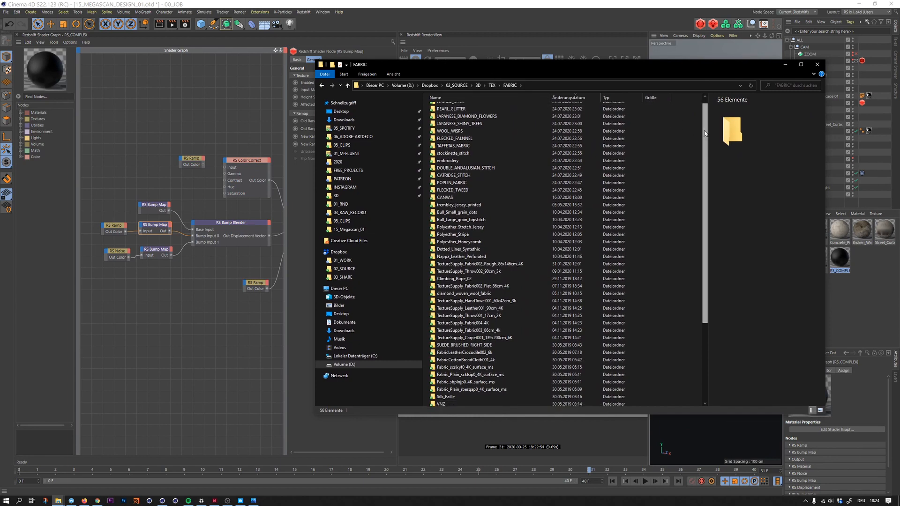
pyautogui.moveTo(705, 133); pyautogui.dragTo(704, 114)
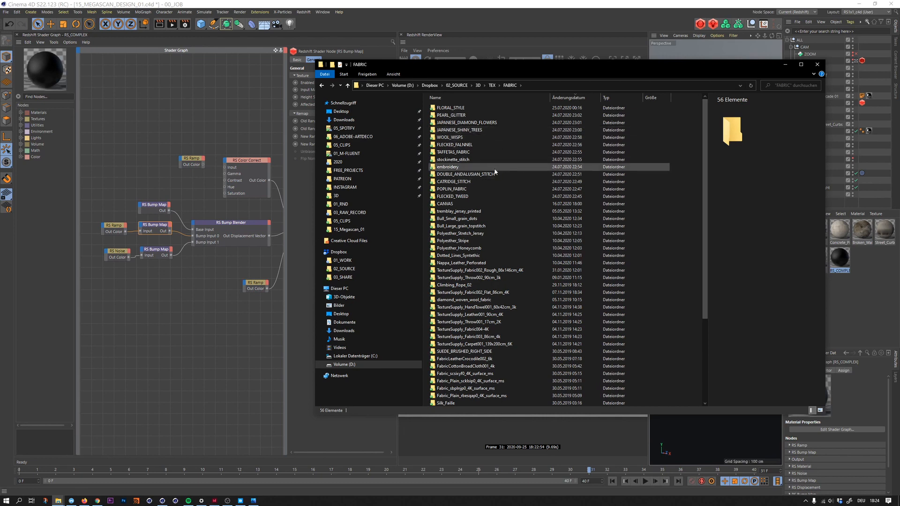
# - Preview the taffetas_fabric_Height.jpg texture from the TAFFETAS_FABRIC folder and return to the FABRIC folder list
pyautogui.doubleClick(470, 152)
pyautogui.click(524, 110)
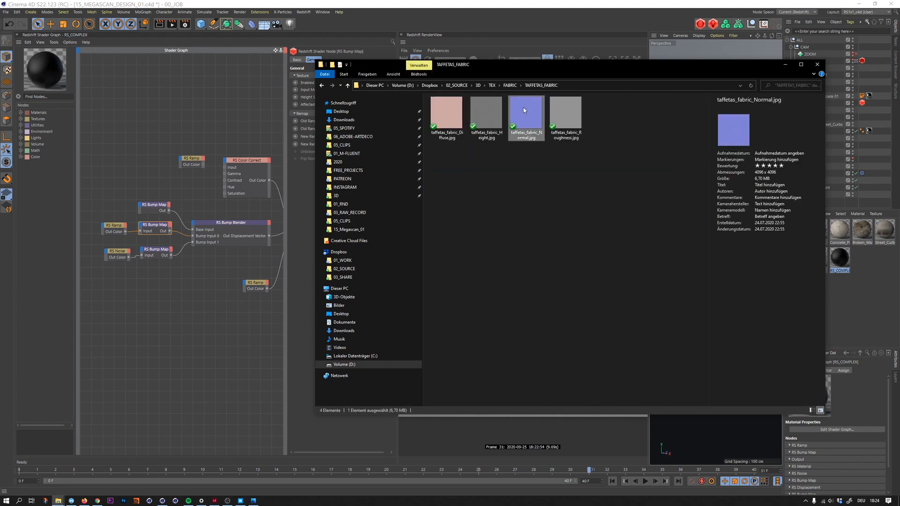
pyautogui.doubleClick(485, 120)
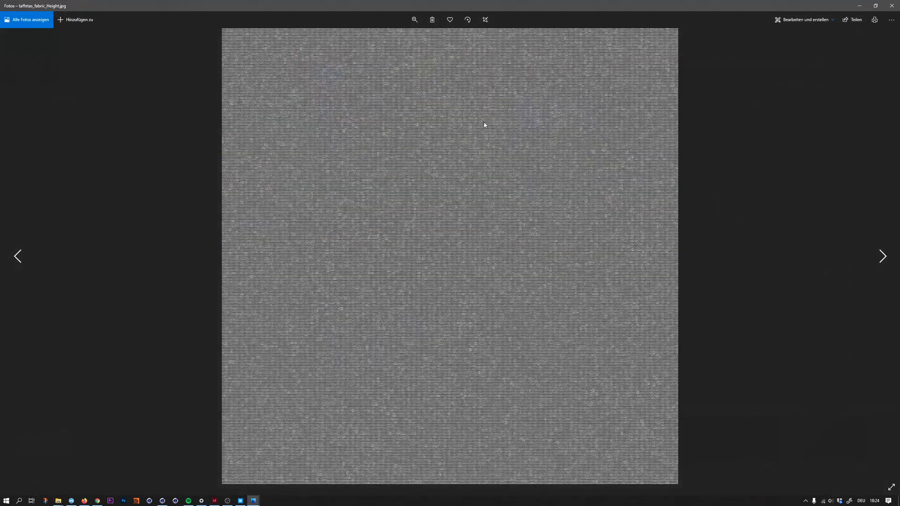
pyautogui.click(893, 6)
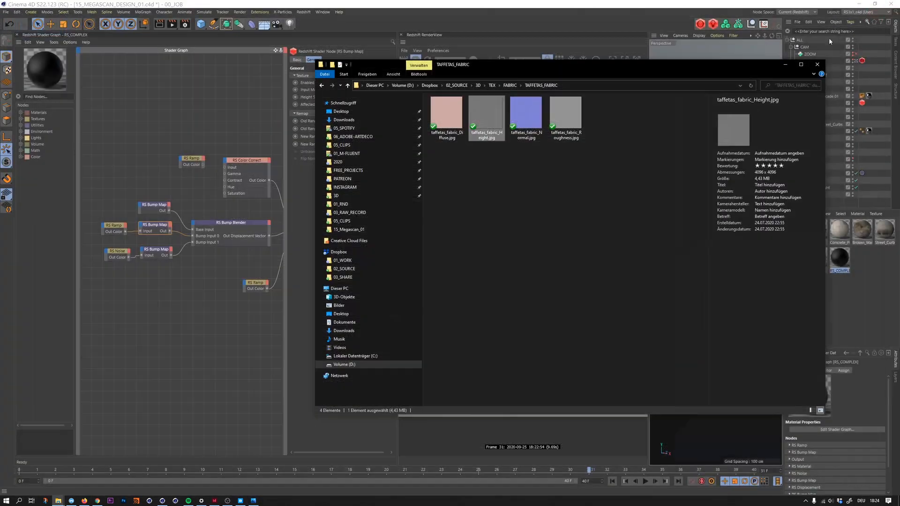
pyautogui.click(553, 205)
pyautogui.hotkey('alt', 'Left')
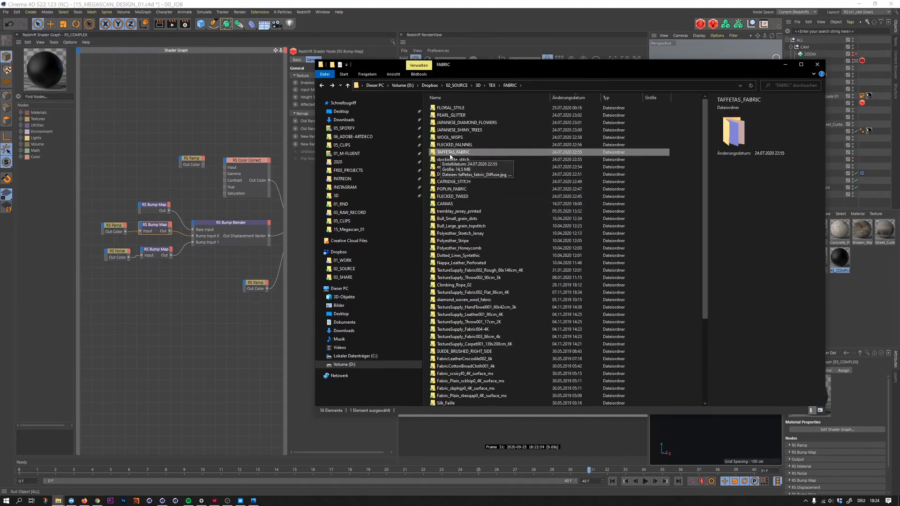
# - Bring the taffetas diffuse, height, normal and roughness images from TAFFETAS_FABRIC into Cinema 4D's RS_COMPLEX shader graph
pyautogui.doubleClick(454, 152)
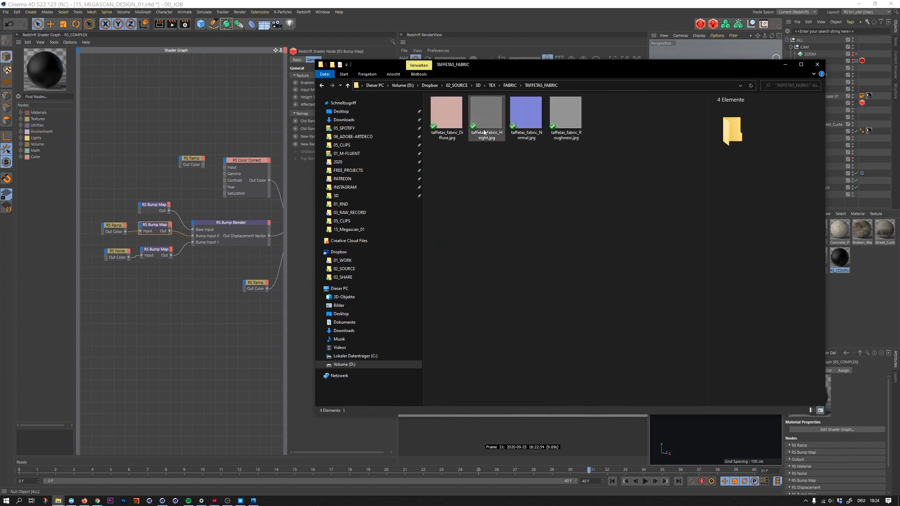
pyautogui.moveTo(615, 160); pyautogui.dragTo(436, 107)
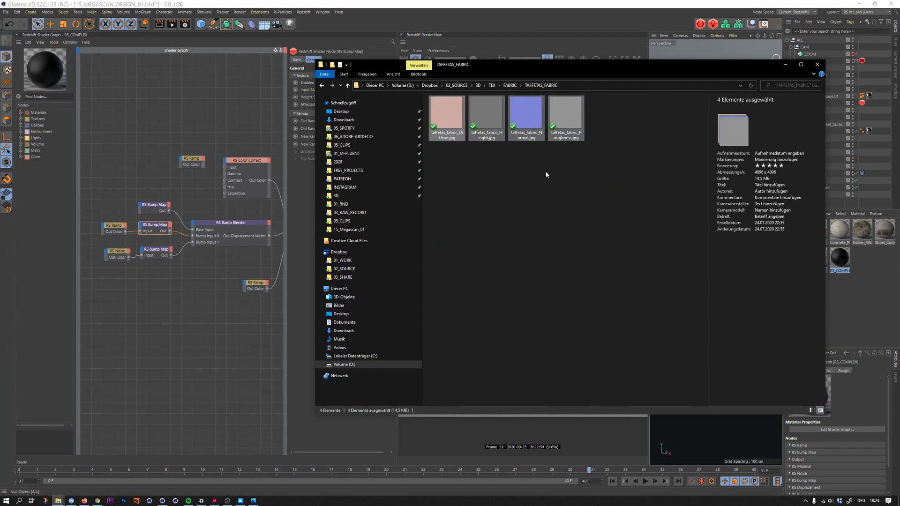
pyautogui.moveTo(488, 118); pyautogui.dragTo(169, 124)
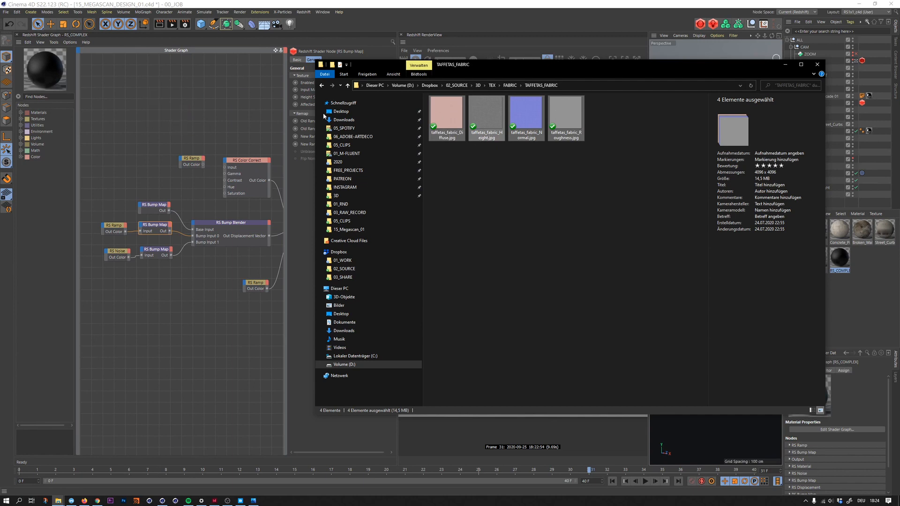
pyautogui.click(149, 111)
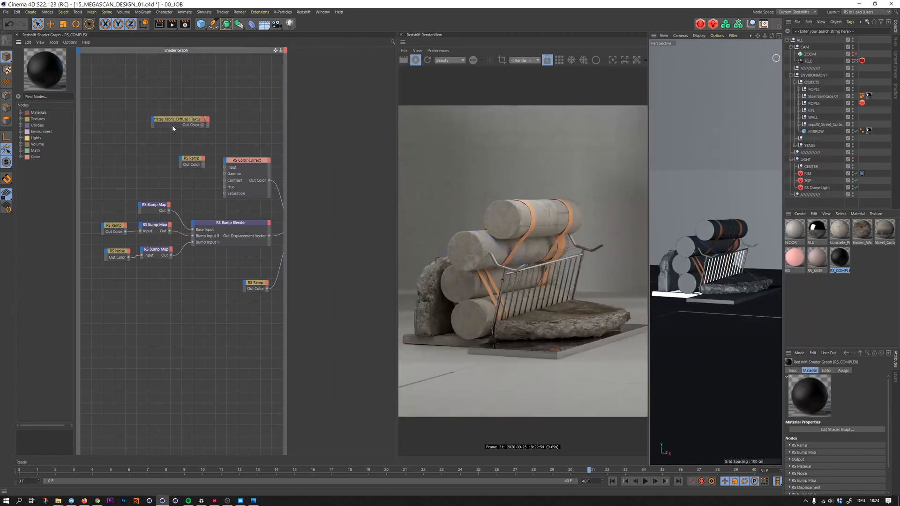
# - Spread out the taffetas texture nodes, connect the normal texture to the uppermost RS Bump Map and enable its gamma override
pyautogui.click(177, 120)
pyautogui.click(179, 96)
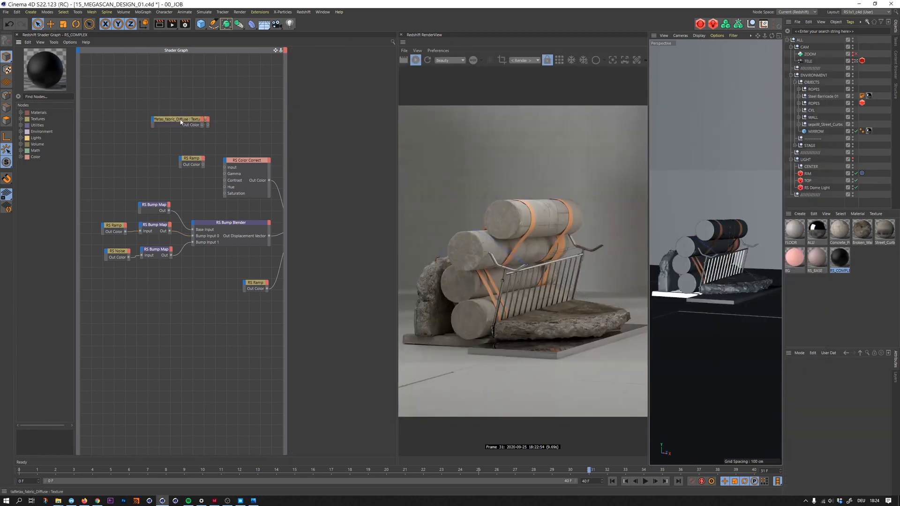
pyautogui.moveTo(181, 122); pyautogui.dragTo(170, 218)
pyautogui.click(321, 142)
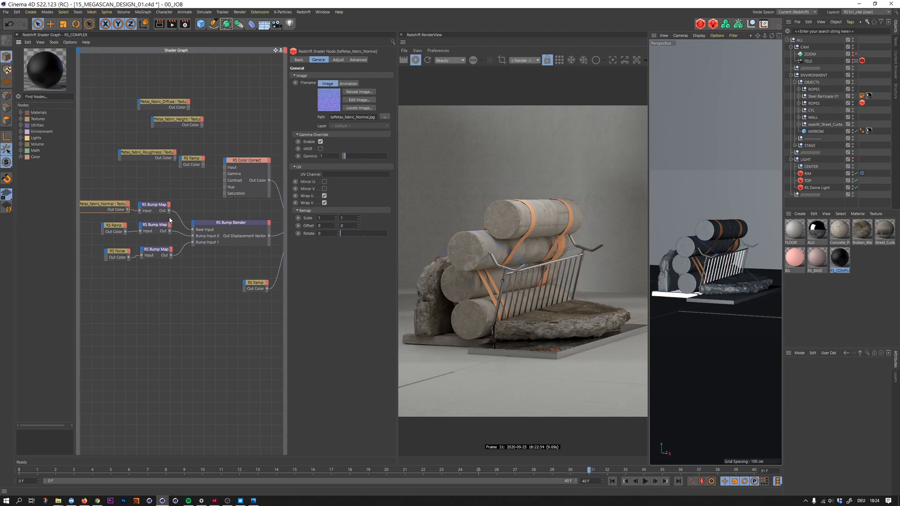
pyautogui.click(154, 210)
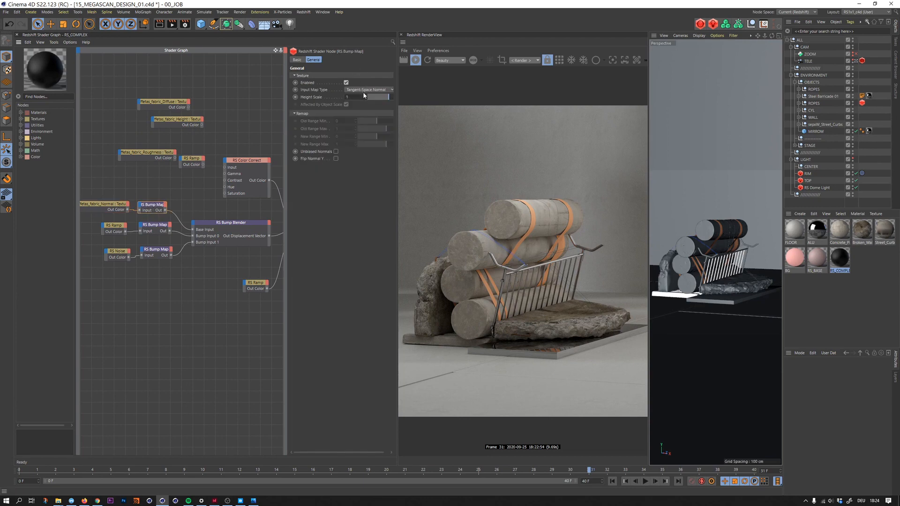
# - Place the taffetas roughness texture beside the RS Ramp that drives the reflection roughness and connect it to the ramp's input
pyautogui.moveTo(126, 182); pyautogui.dragTo(137, 182, button='middle')
pyautogui.moveTo(165, 155); pyautogui.dragTo(217, 294)
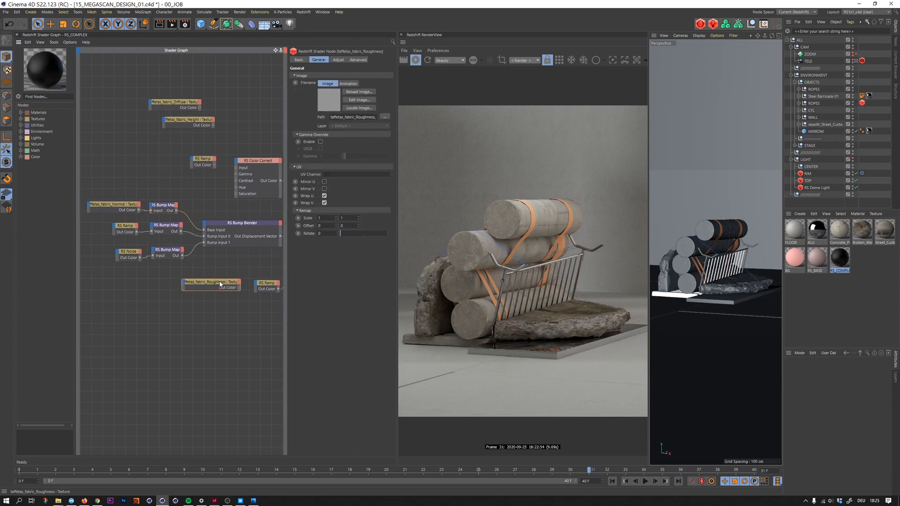
pyautogui.moveTo(241, 271); pyautogui.dragTo(150, 253, button='middle')
pyautogui.moveTo(149, 269); pyautogui.dragTo(181, 262)
pyautogui.click(181, 263)
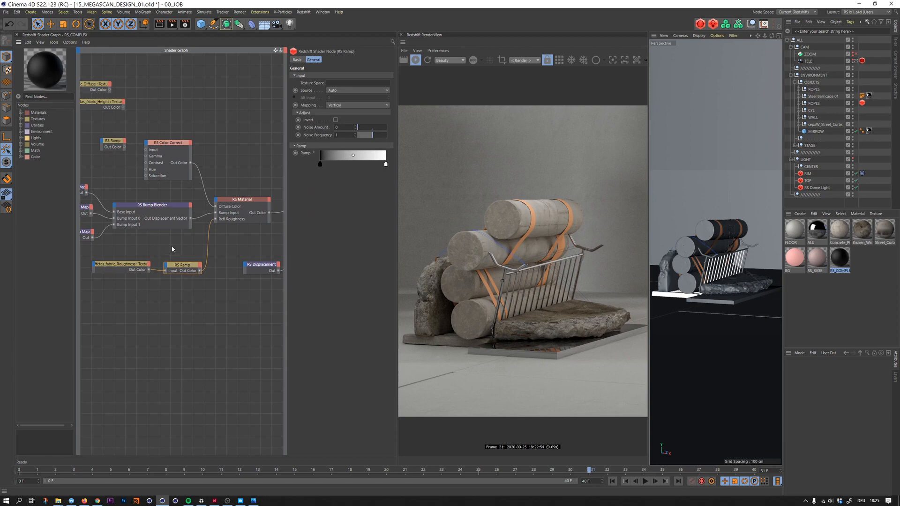
# - Delete the unconnected RS Ramp near the RS Color Correct node and connect the taffetas diffuse texture to the Color Correct input
pyautogui.moveTo(172, 233); pyautogui.dragTo(200, 237, button='middle')
pyautogui.moveTo(136, 132); pyautogui.dragTo(154, 139, button='middle')
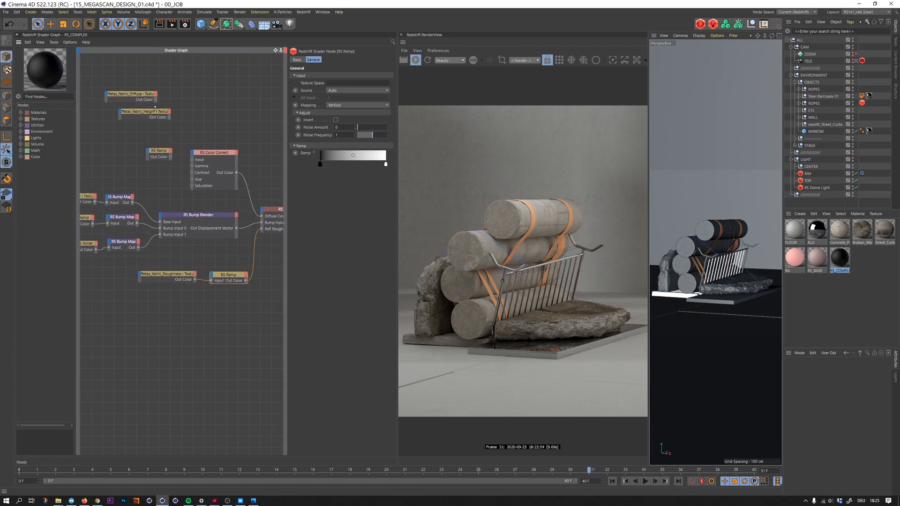
pyautogui.click(155, 113)
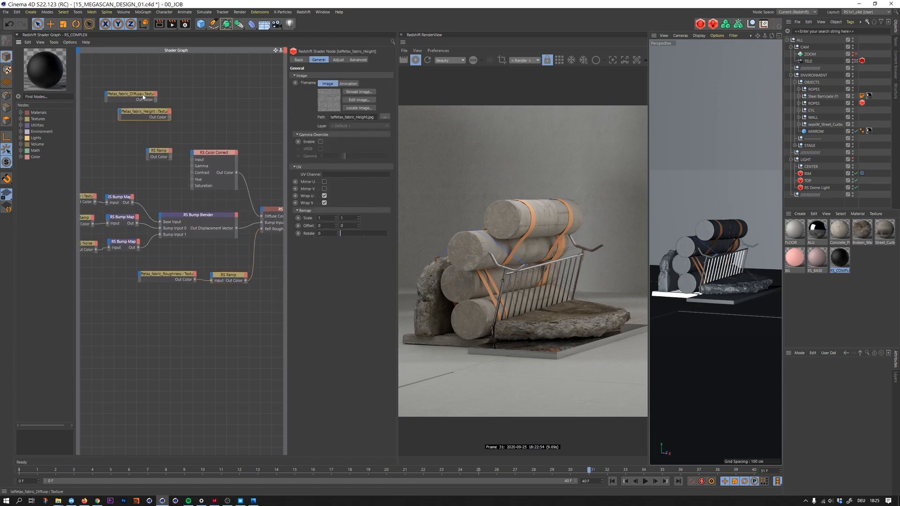
pyautogui.moveTo(143, 97); pyautogui.dragTo(169, 148)
pyautogui.press('Delete')
pyautogui.click(173, 139)
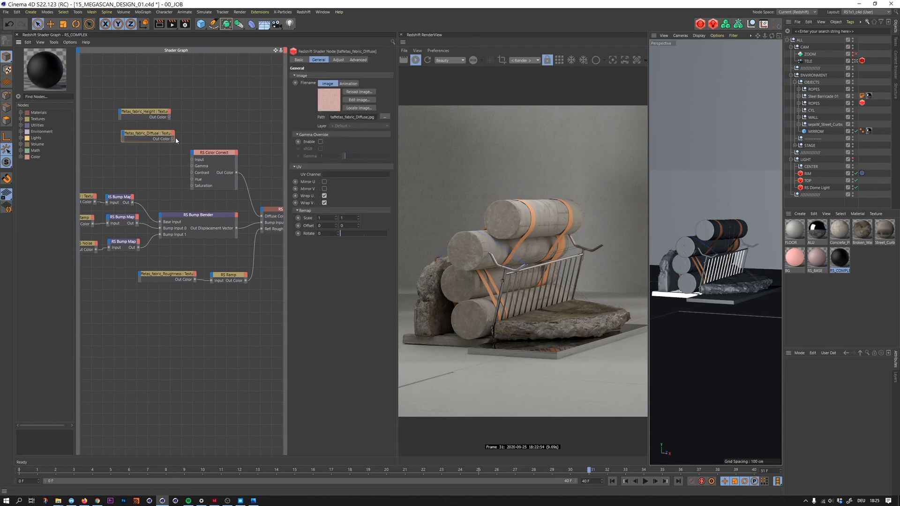
pyautogui.moveTo(192, 160); pyautogui.dragTo(192, 160)
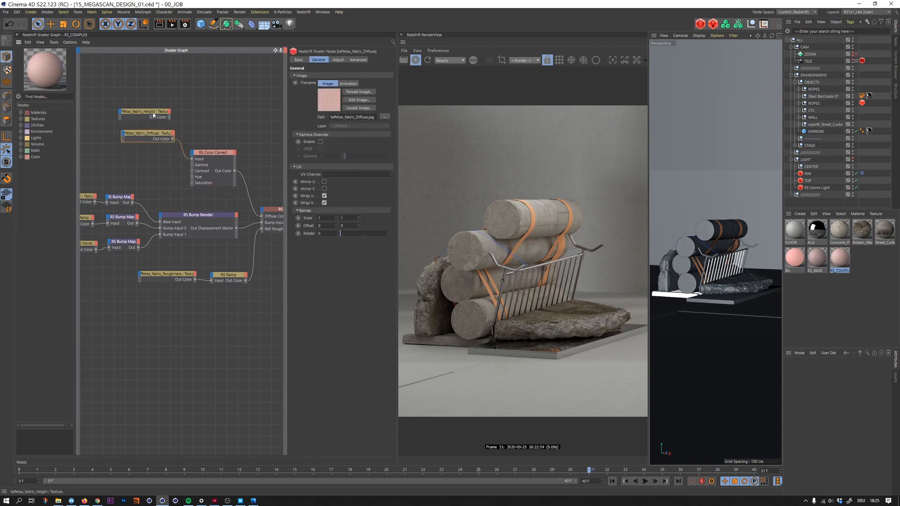
# - Move the taffetas height texture below the roughness nodes and connect it to the RS Displacement node's Tex Map input
pyautogui.moveTo(154, 114); pyautogui.dragTo(228, 294)
pyautogui.moveTo(237, 262); pyautogui.dragTo(159, 232, button='middle')
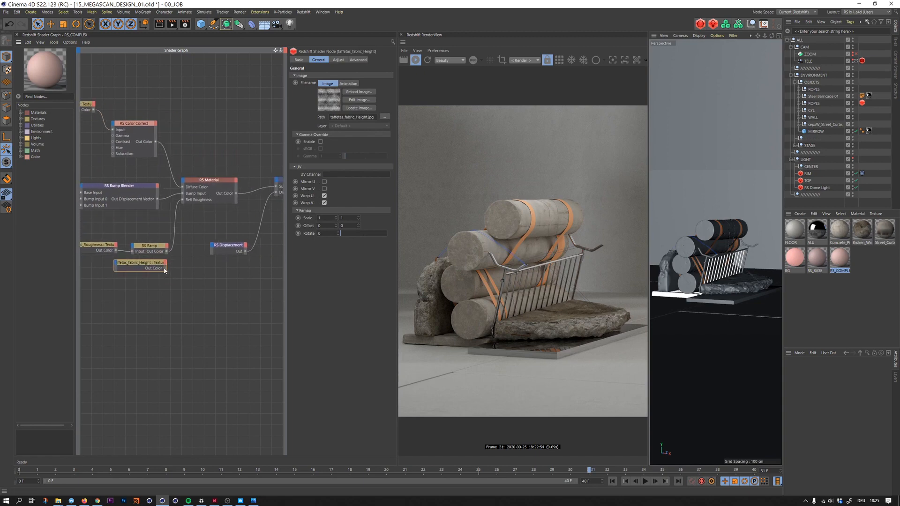
pyautogui.moveTo(212, 245); pyautogui.dragTo(212, 245)
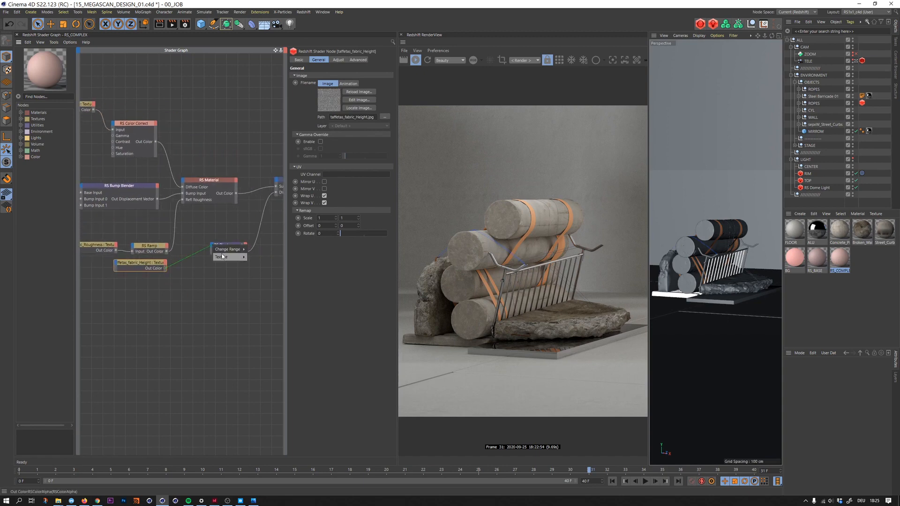
pyautogui.click(256, 258)
pyautogui.click(234, 246)
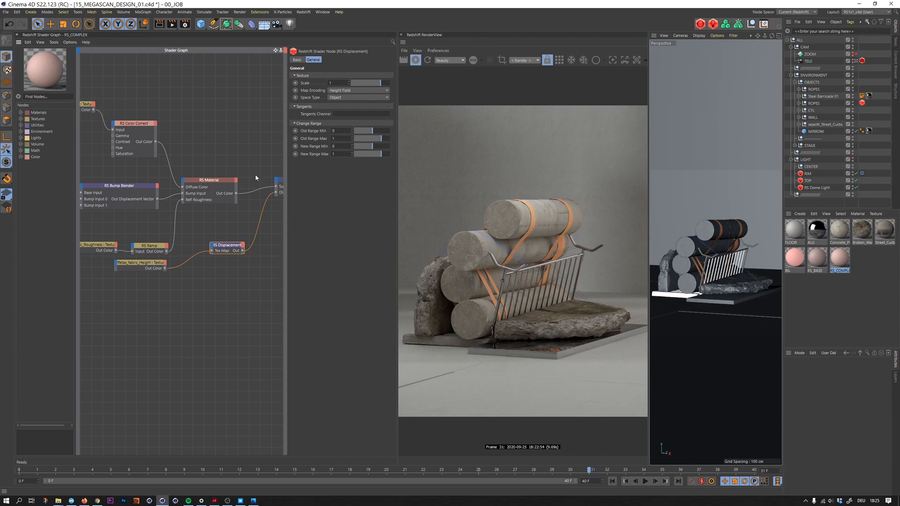
# - Delete the remaining RS Ramp and the RS Bump Map it feeds from the Bump Blender's inputs
pyautogui.moveTo(180, 185); pyautogui.dragTo(307, 190, button='middle')
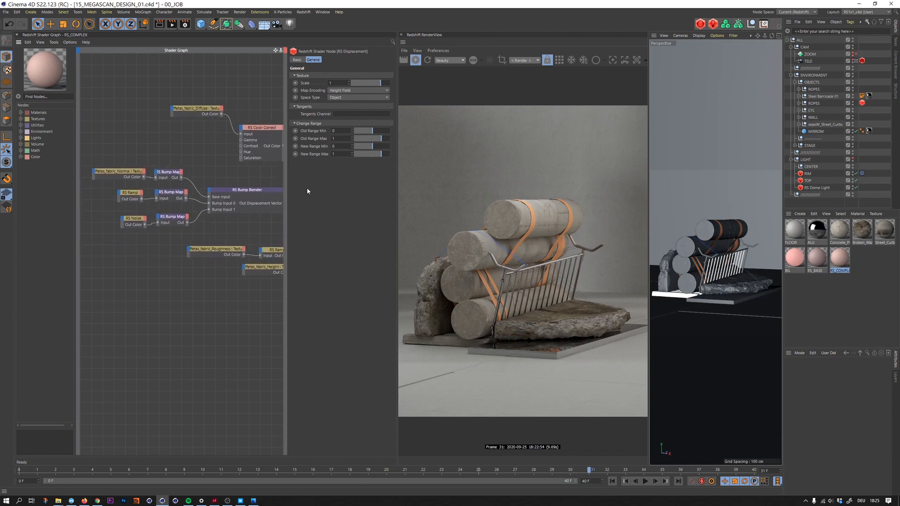
pyautogui.click(131, 201)
pyautogui.click(170, 194)
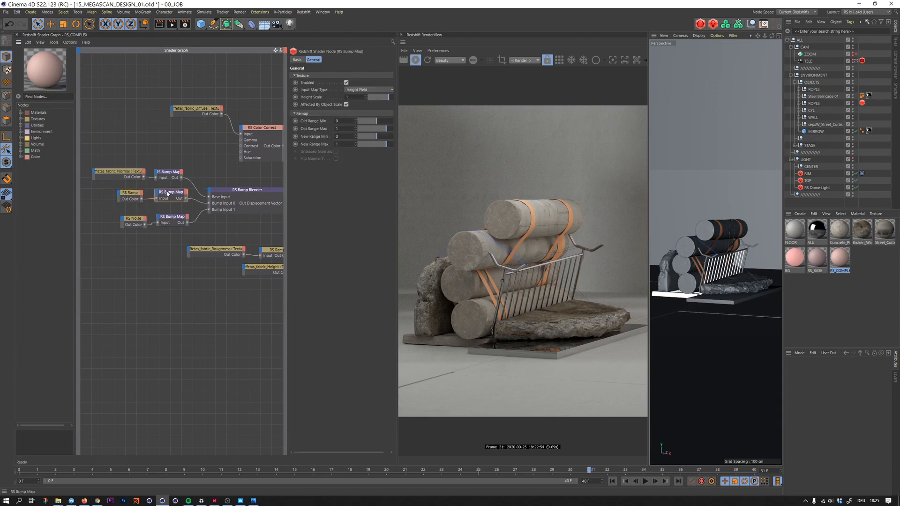
pyautogui.moveTo(108, 192); pyautogui.dragTo(175, 199)
pyautogui.press('Delete')
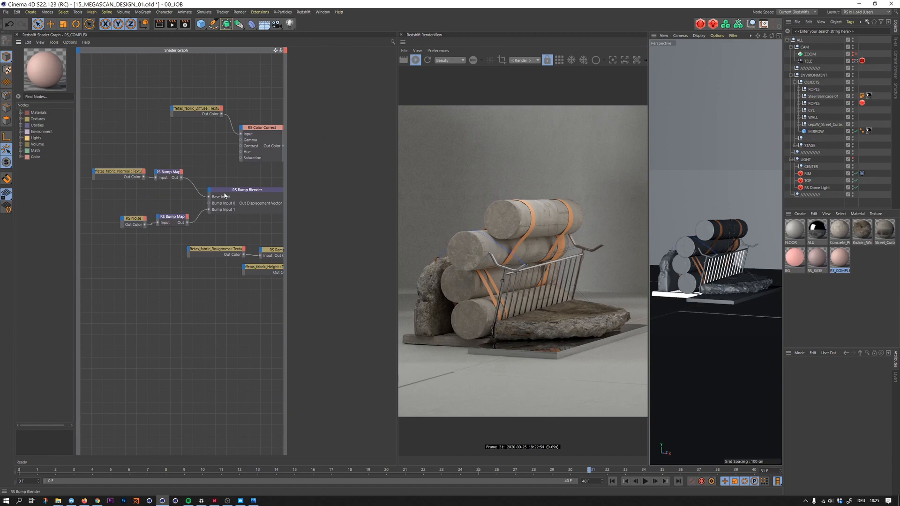
# - Set the RS Bump Blender's Layer 0 blend weight to 1 and turn on Additive Mode
pyautogui.click(225, 196)
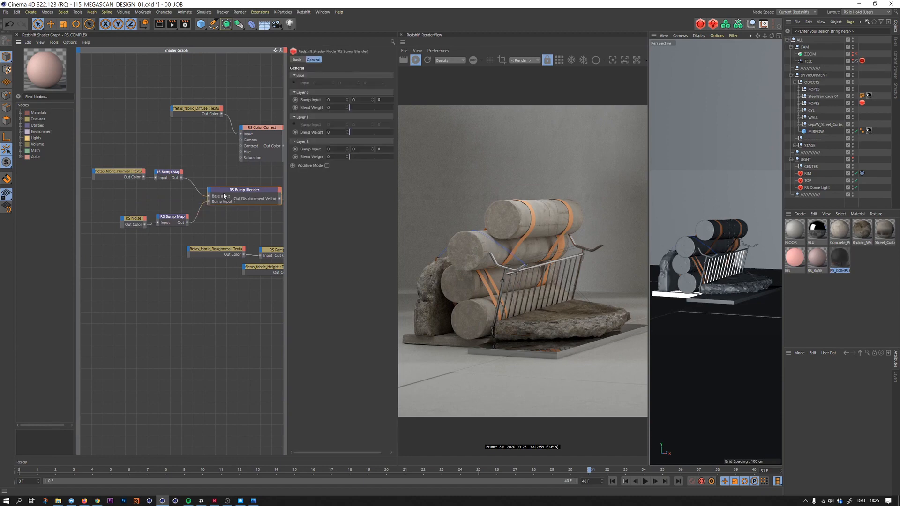
pyautogui.write('1')
pyautogui.click(327, 165)
# - Add a Maxon Noise node above the RS Noise and connect it to the lower RS Bump Map's input
pyautogui.click(133, 219)
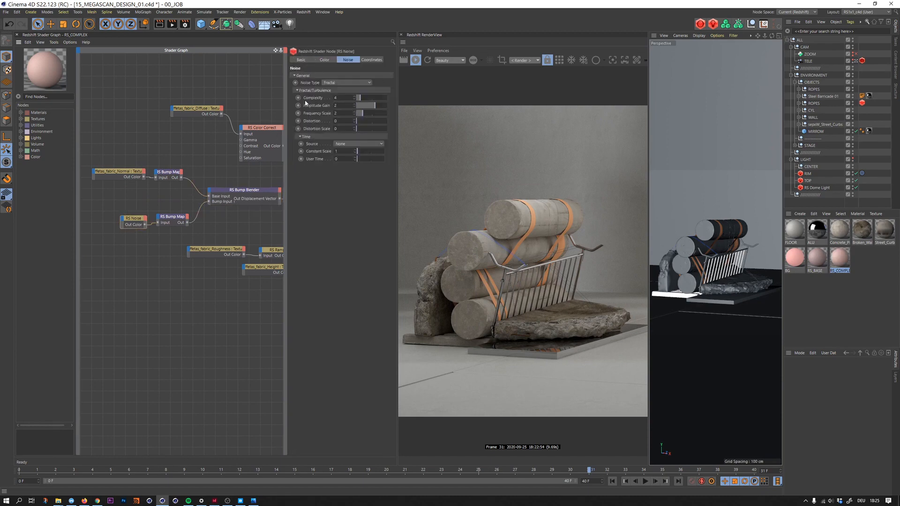
pyautogui.doubleClick(132, 190)
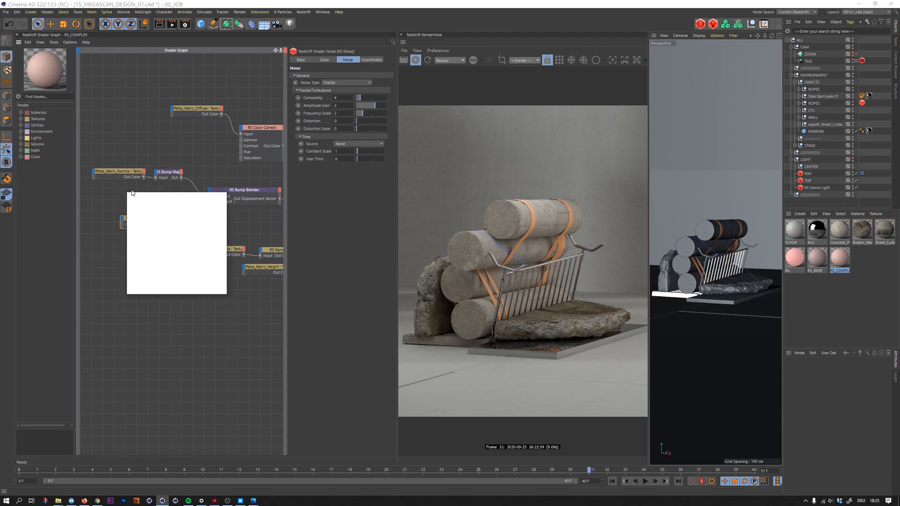
pyautogui.write('max')
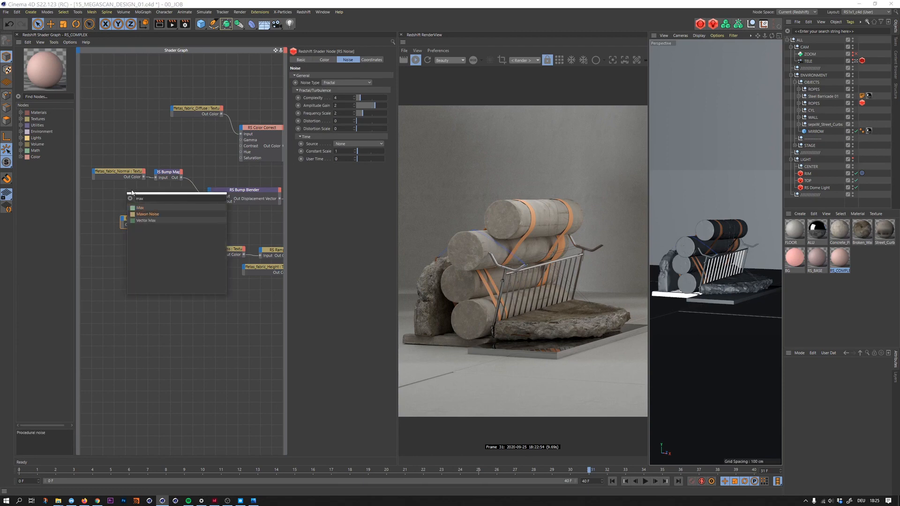
pyautogui.press('Return')
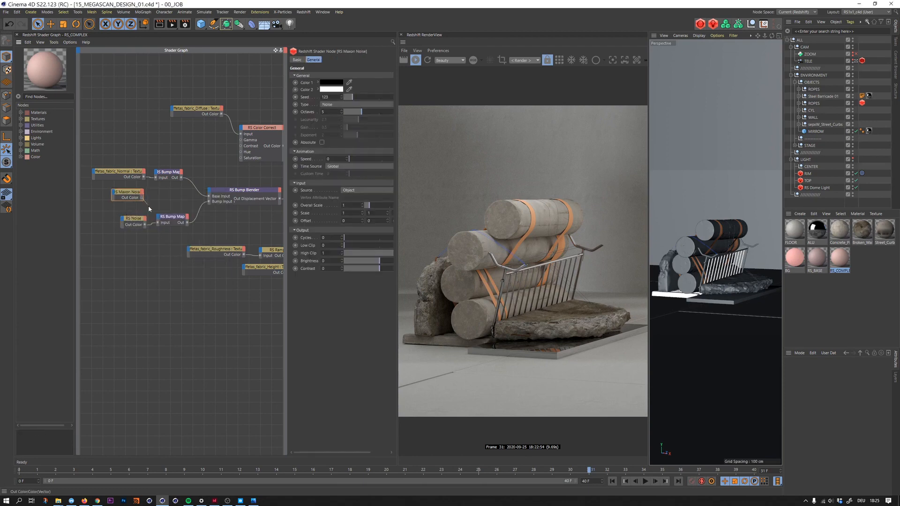
pyautogui.moveTo(160, 225); pyautogui.dragTo(160, 227)
# - Delete the RS Noise node, move the Maxon Noise into its place and set its overall scale to 0.01
pyautogui.click(134, 220)
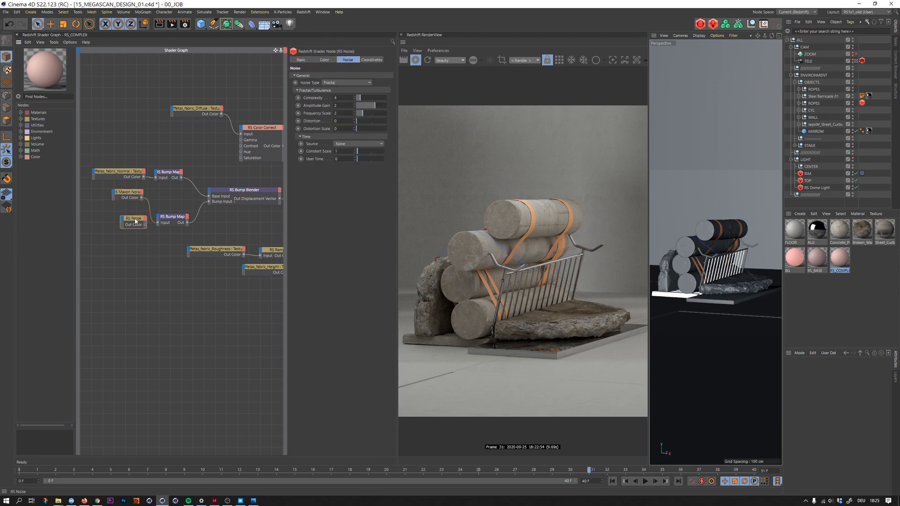
pyautogui.press('Delete')
pyautogui.moveTo(127, 197); pyautogui.dragTo(133, 224)
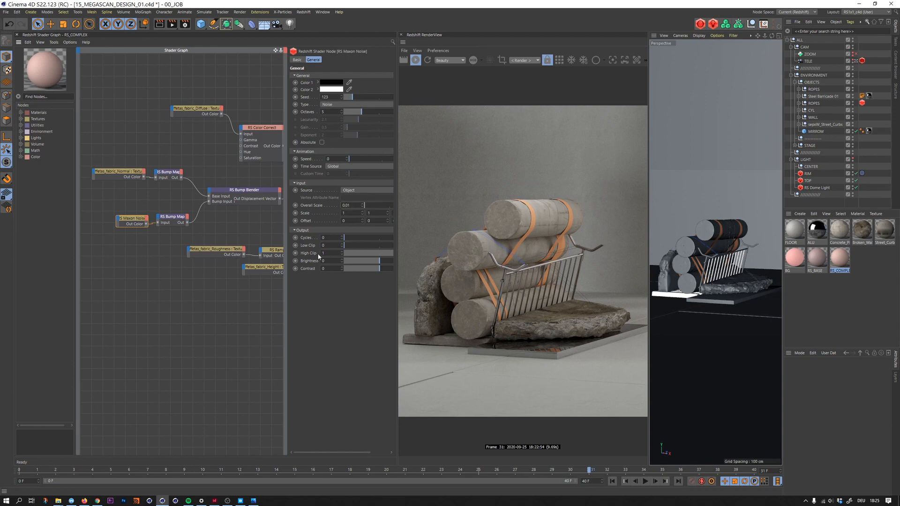
# - Check the settings of the lower RS Bump Map and the taffetas_fabric_Normal texture, and save the project
pyautogui.click(187, 217)
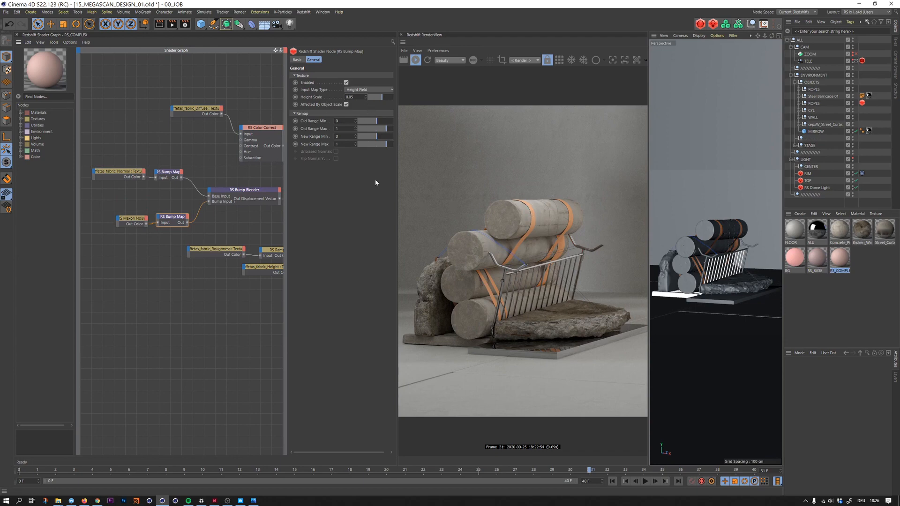
pyautogui.click(122, 174)
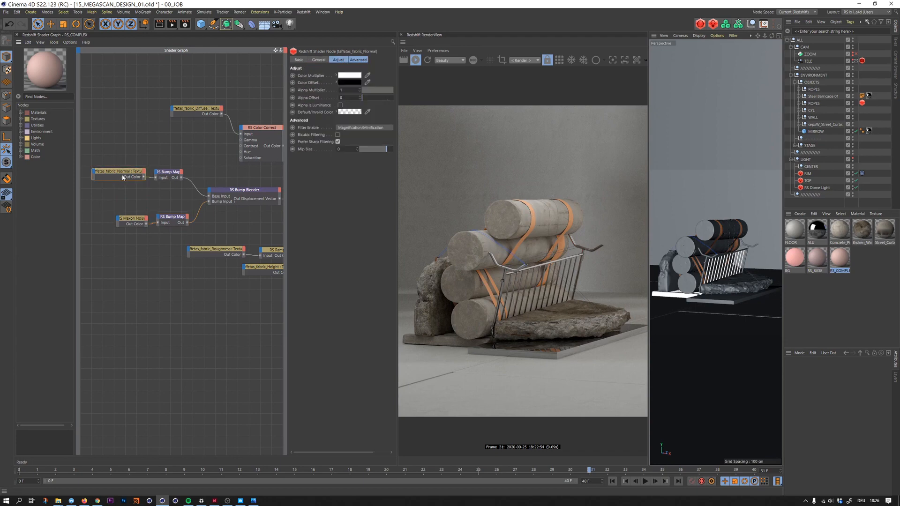
pyautogui.click(319, 61)
pyautogui.moveTo(214, 177); pyautogui.dragTo(127, 165, button='middle')
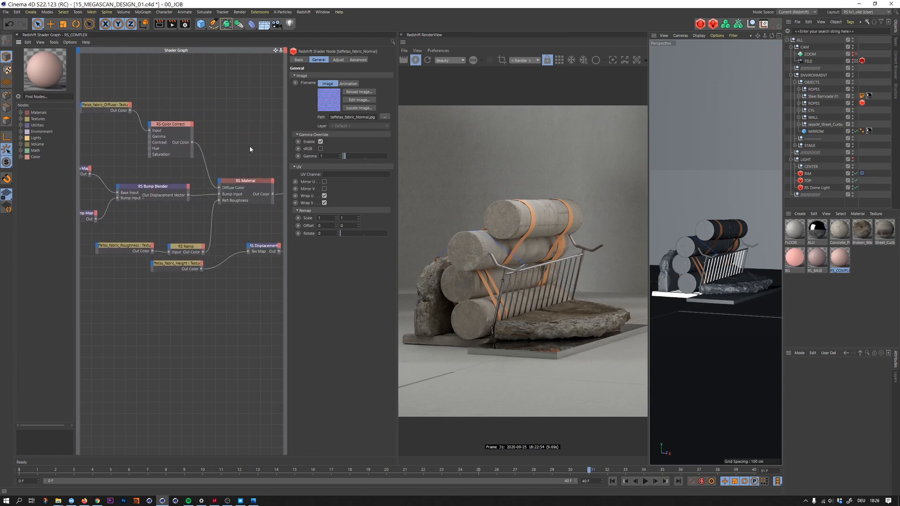
pyautogui.hotkey('ctrl', 's')
# - Duplicate the TELE camera and set the copy's focal length to 500 mm for a close-up of the upper strap
pyautogui.keyDown('ctrl'); pyautogui.moveTo(808, 62); pyautogui.dragTo(810, 57); pyautogui.keyUp('ctrl')
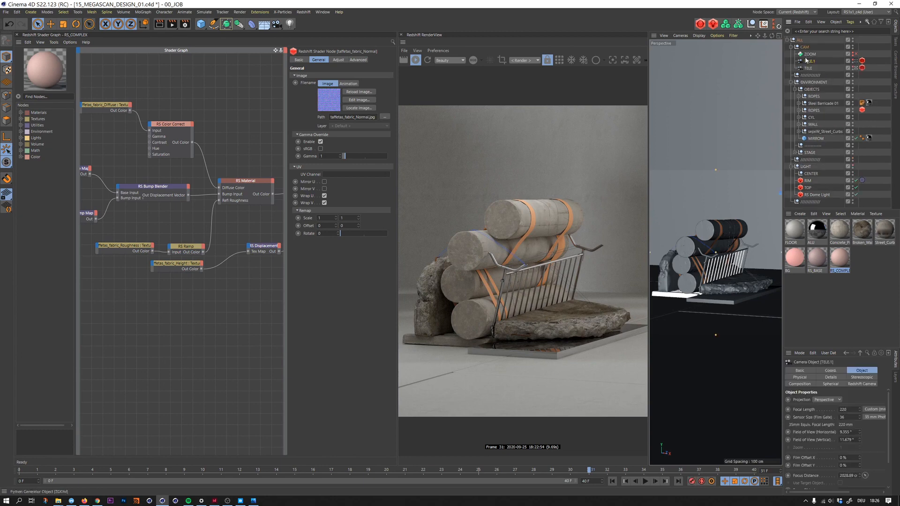
pyautogui.doubleClick(848, 409)
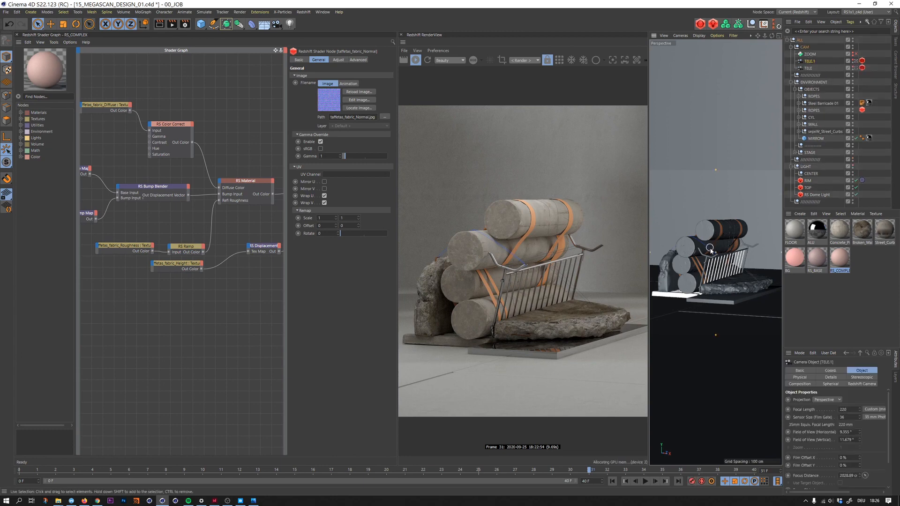
pyautogui.write('500')
pyautogui.press('Return')
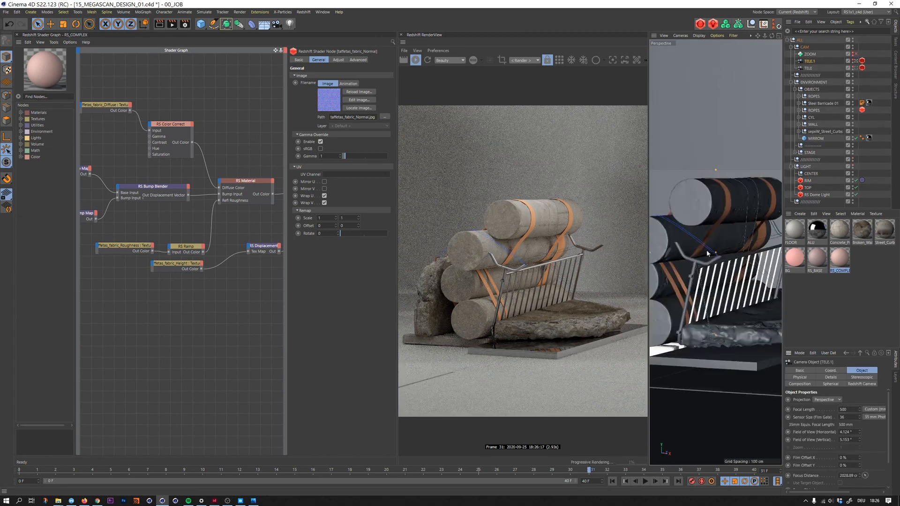
pyautogui.keyDown('alt'); pyautogui.moveTo(804, 214); pyautogui.dragTo(820, 214, button='right'); pyautogui.keyUp('alt')
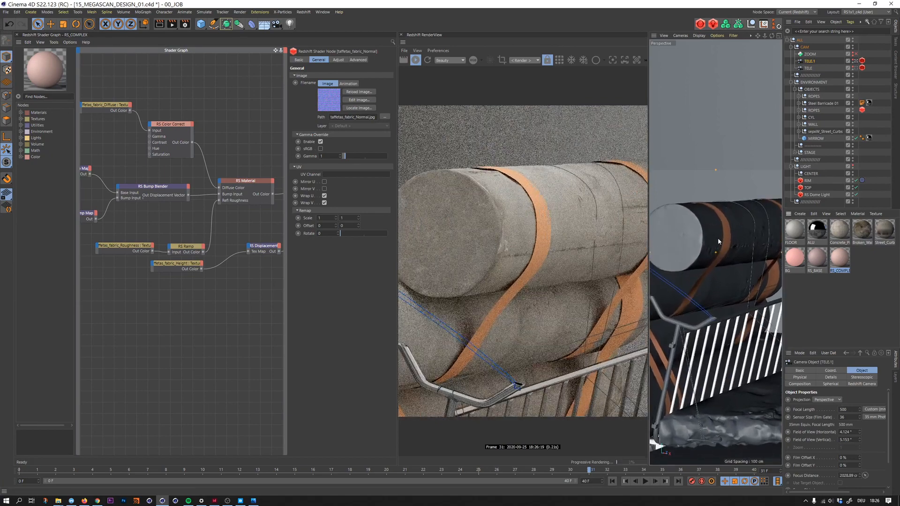
pyautogui.keyDown('alt'); pyautogui.moveTo(719, 233); pyautogui.dragTo(746, 229); pyautogui.keyUp('alt')
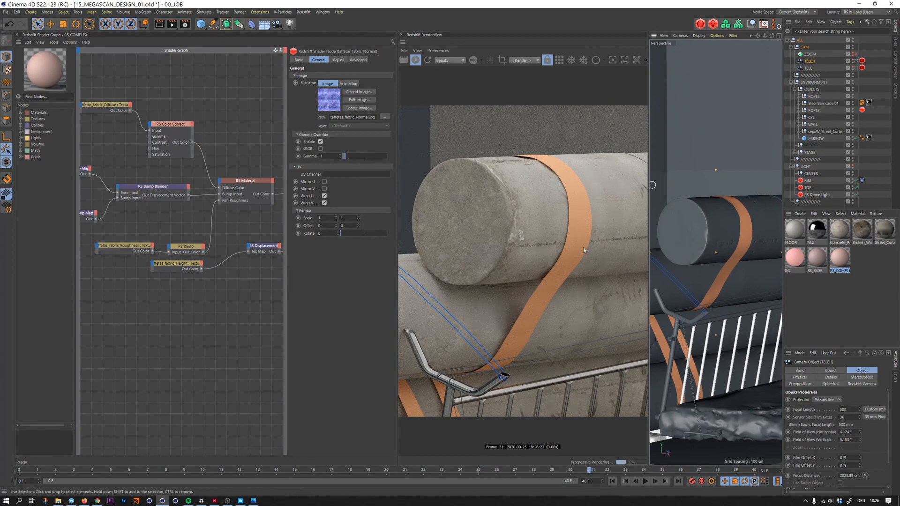
pyautogui.click(747, 226)
pyautogui.click(798, 117)
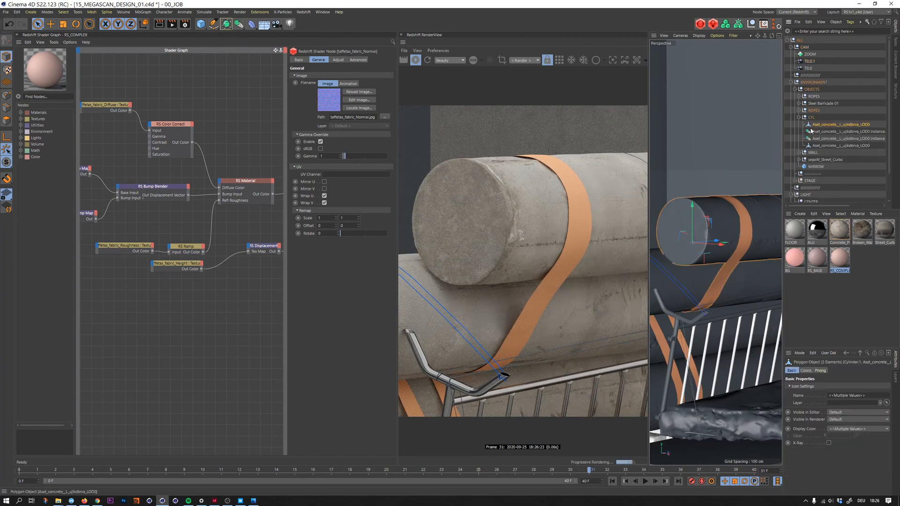
pyautogui.click(732, 262)
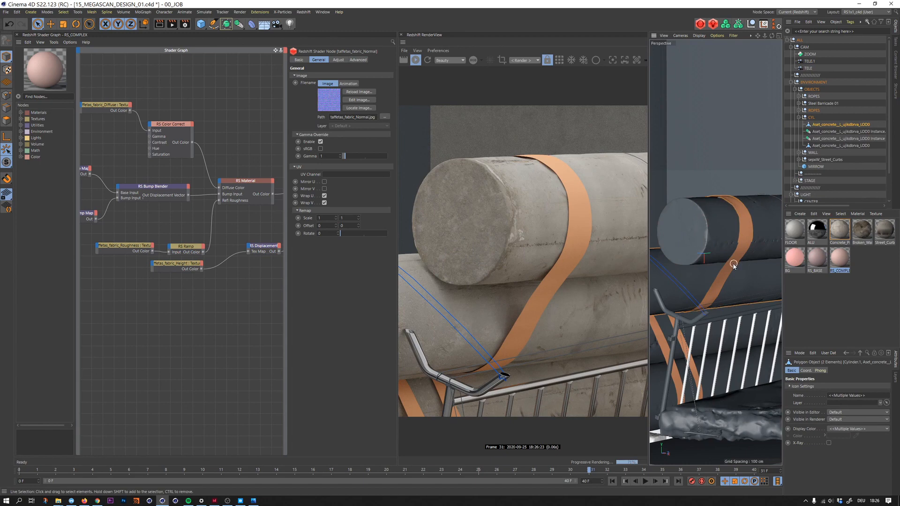
pyautogui.click(797, 116)
# - Add a Cloth Surface generator for each of the five strap cylinders in the lower ROPES group
pyautogui.click(799, 110)
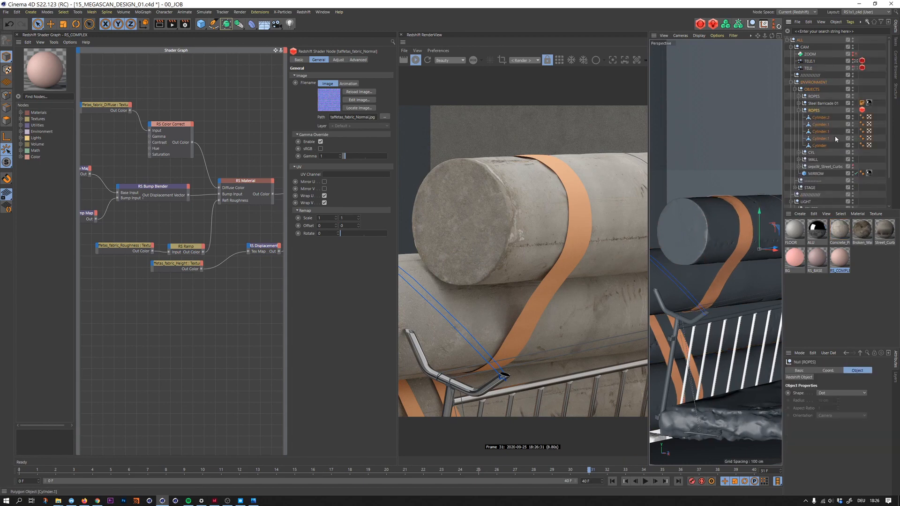
pyautogui.click(821, 146)
pyautogui.click(821, 118)
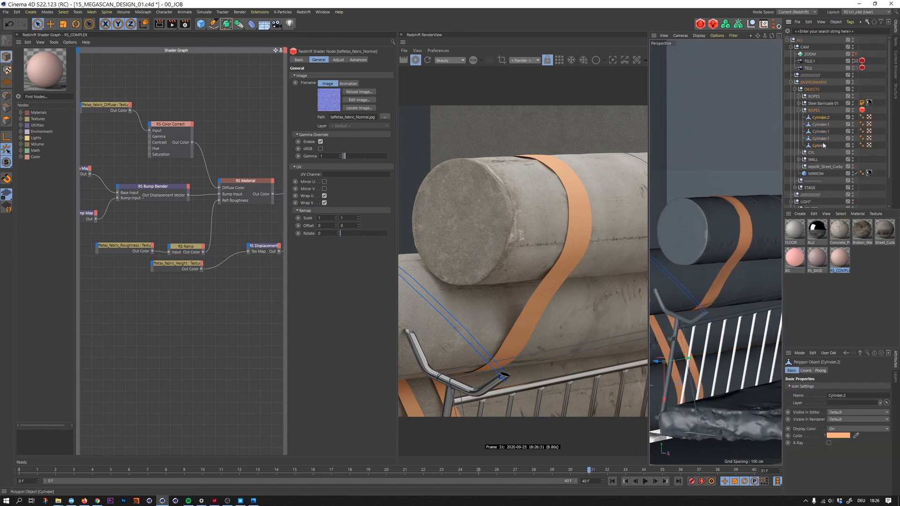
pyautogui.keyDown('shift'); pyautogui.click(820, 148); pyautogui.keyUp('shift')
pyautogui.hotkey('shift', 'c')
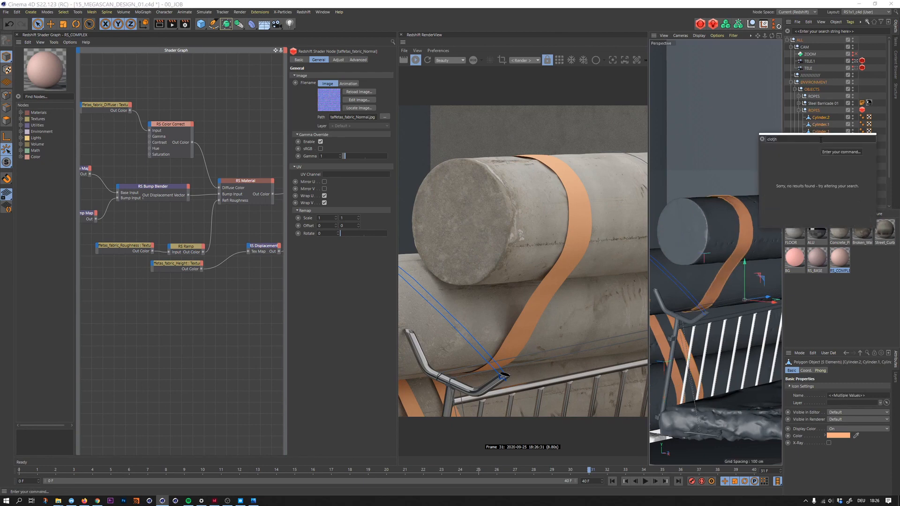
pyautogui.write('clo')
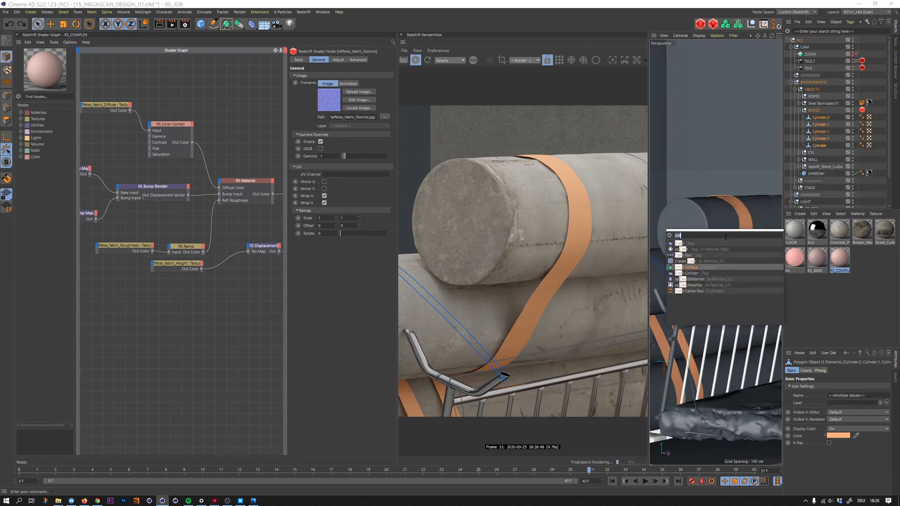
pyautogui.press('BackSpace')
pyautogui.press('BackSpace')
pyautogui.write('o')
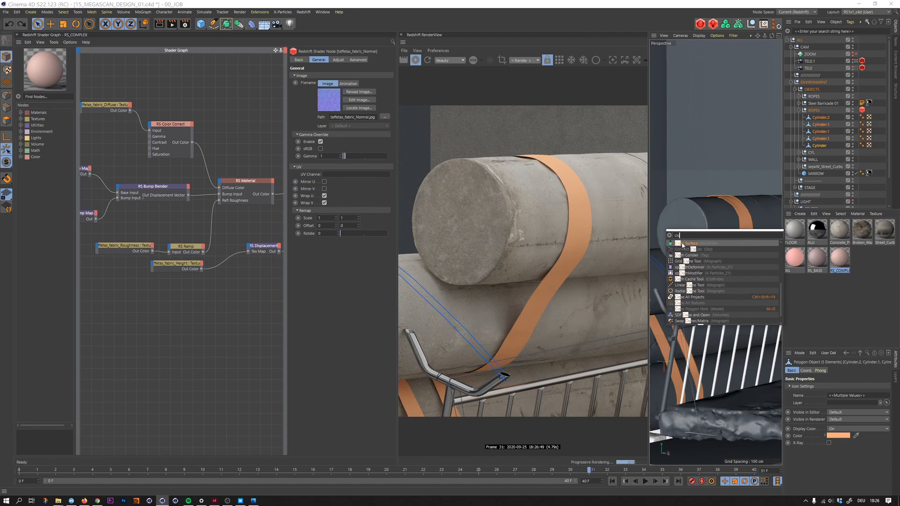
pyautogui.press('Return')
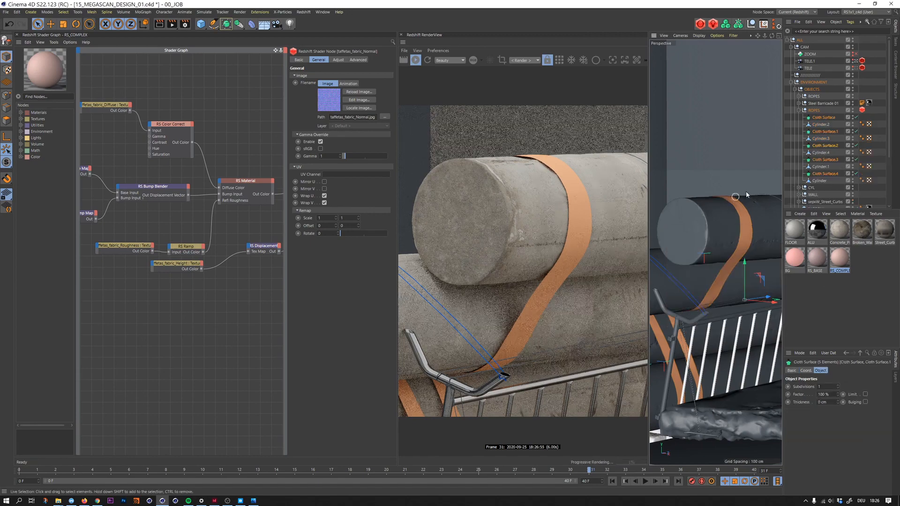
# - Nest each strap cylinder under its own Cloth Surface and collapse the five hierarchies
pyautogui.click(833, 124)
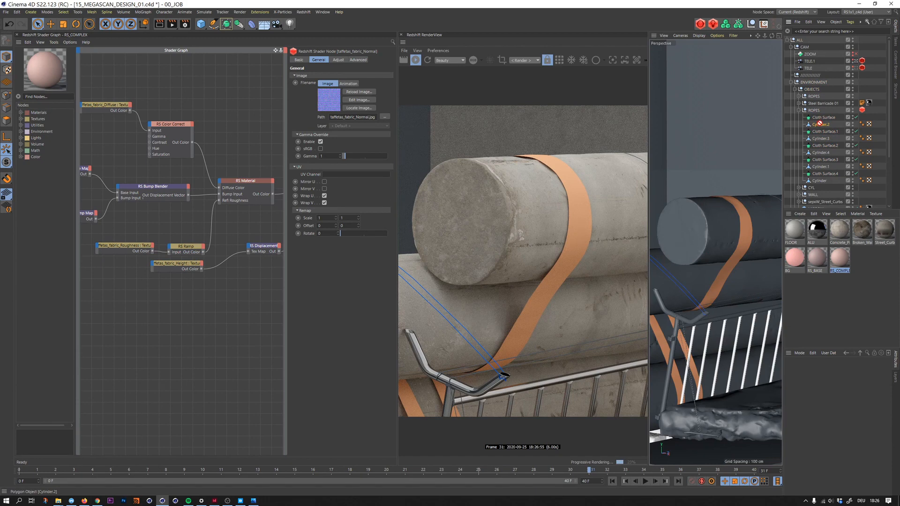
pyautogui.moveTo(819, 125); pyautogui.dragTo(825, 174)
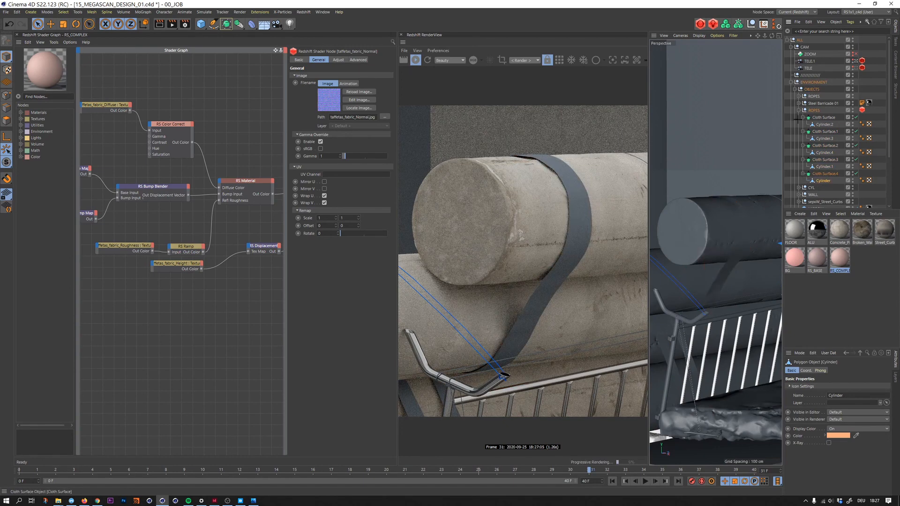
pyautogui.moveTo(795, 115); pyautogui.dragTo(825, 181)
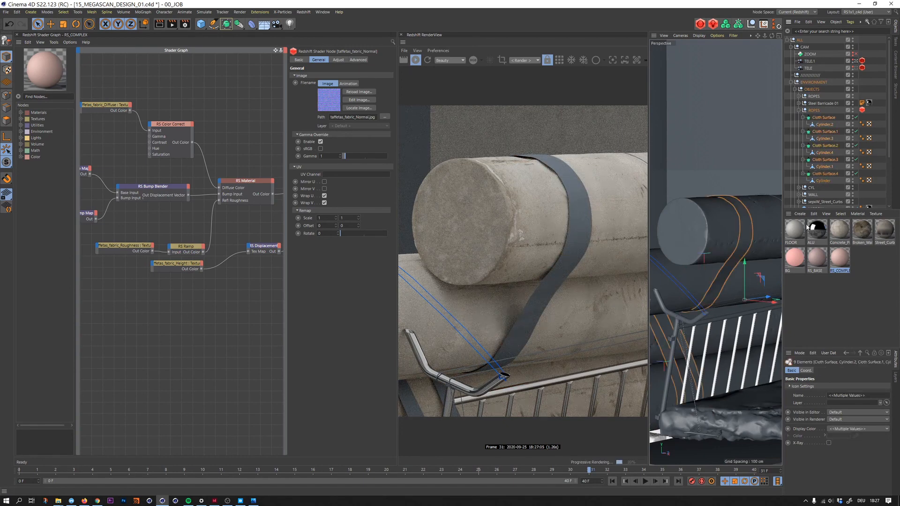
pyautogui.click(802, 117)
pyautogui.click(803, 124)
pyautogui.click(802, 131)
pyautogui.click(803, 139)
pyautogui.click(802, 145)
pyautogui.click(842, 123)
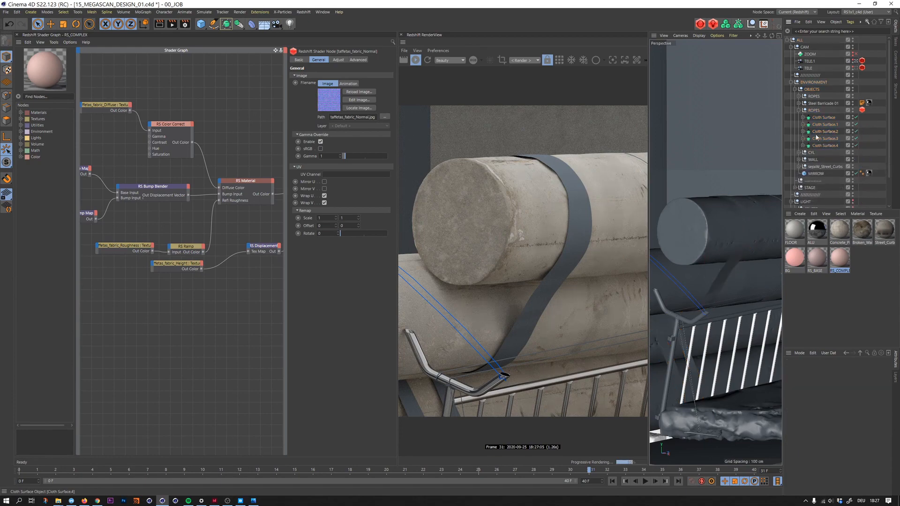
# - Set all five Cloth Surfaces to 0 subdivisions and a thickness of 0.5 cm
pyautogui.moveTo(843, 117); pyautogui.dragTo(826, 150)
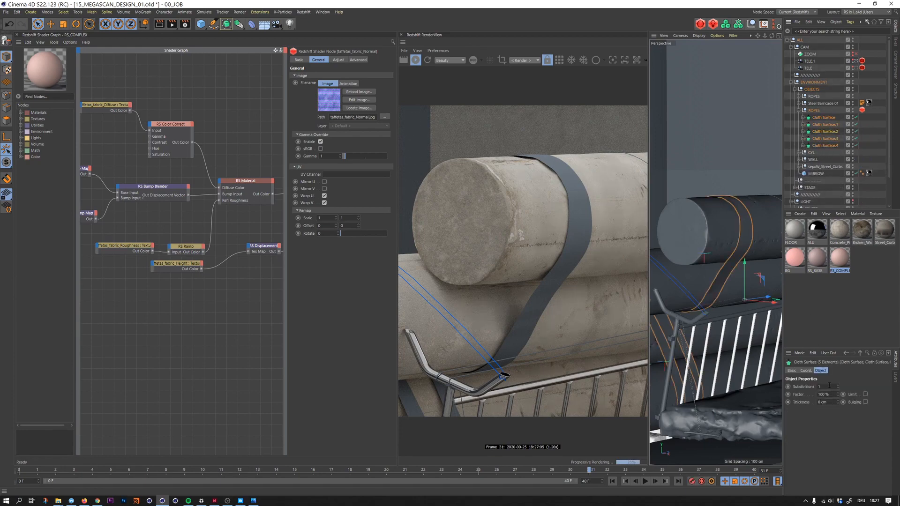
pyautogui.doubleClick(821, 402)
pyautogui.write(',4')
pyautogui.press('Return')
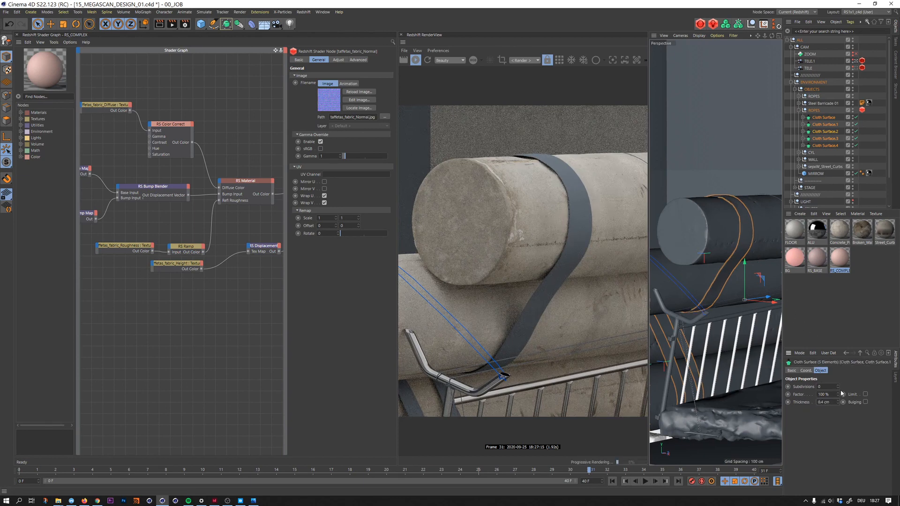
pyautogui.moveTo(838, 403); pyautogui.dragTo(810, 410)
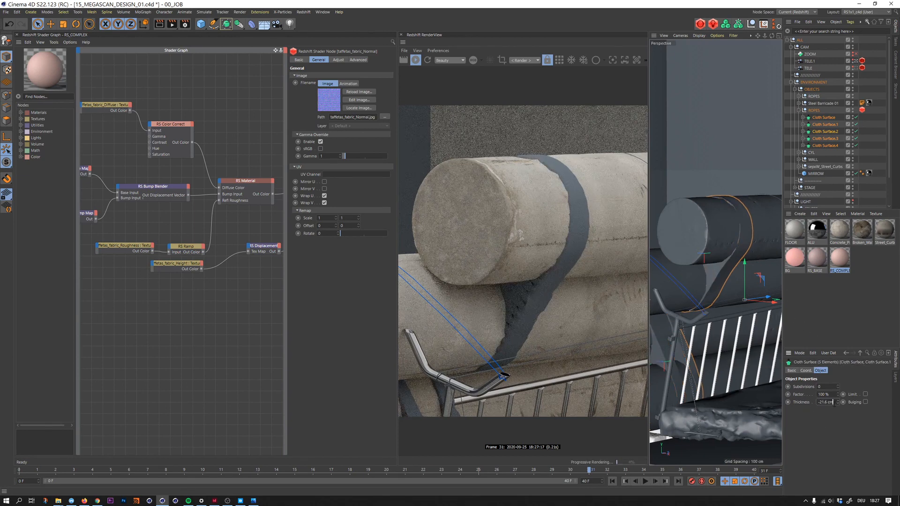
pyautogui.press('Return')
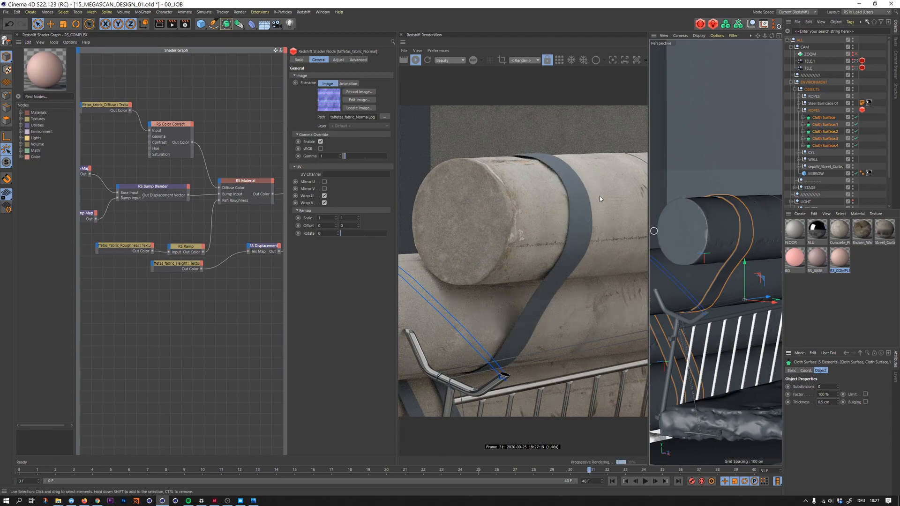
# - Set the maximum tessellation subdivisions to 3 in the Redshift Object tag of the ROPES group holding the straps
pyautogui.click(862, 110)
pyautogui.moveTo(861, 451); pyautogui.dragTo(850, 453)
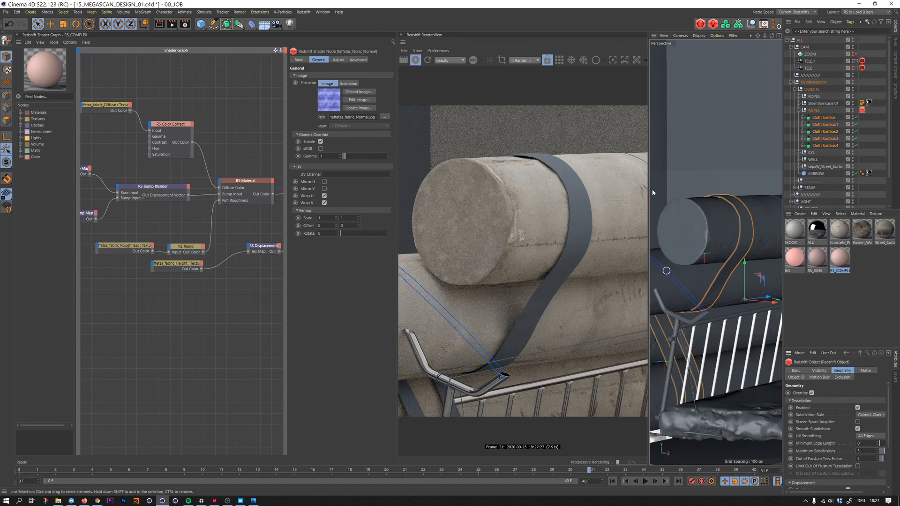
# - Rename the RS_COMPLEX material to CLOTH_01 and apply it to Cloth Surface.3
pyautogui.click(825, 138)
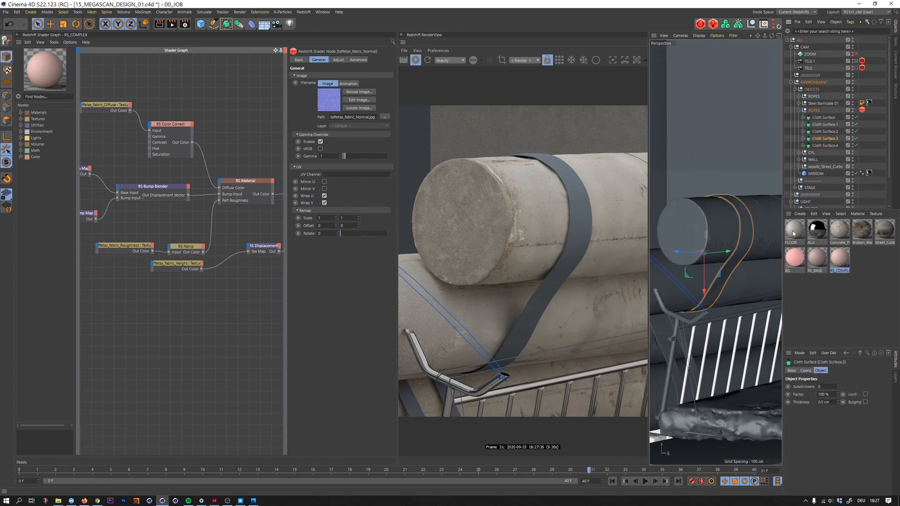
pyautogui.doubleClick(840, 270)
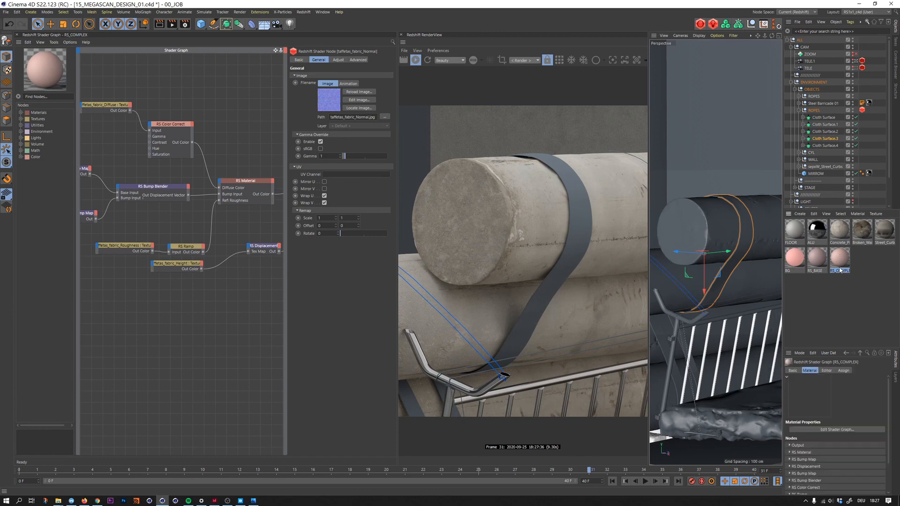
pyautogui.write('CLOTH_9')
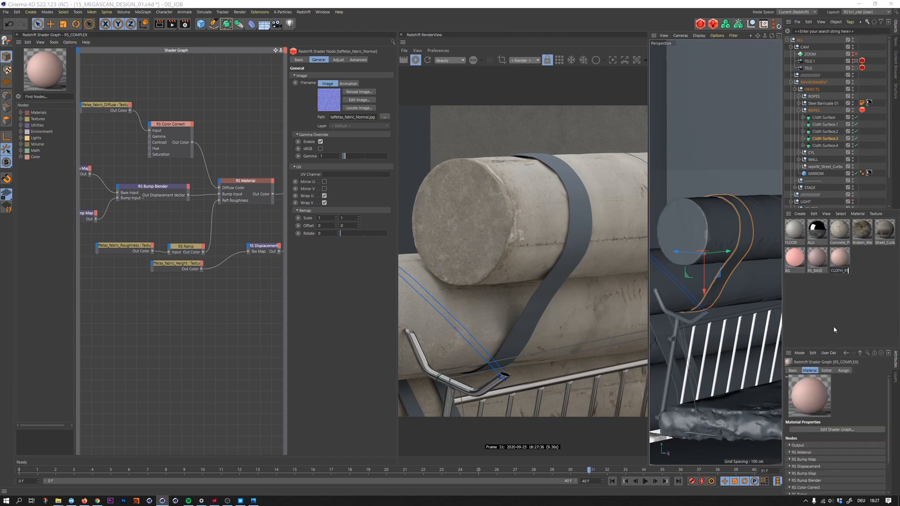
pyautogui.write('1')
pyautogui.press('Return')
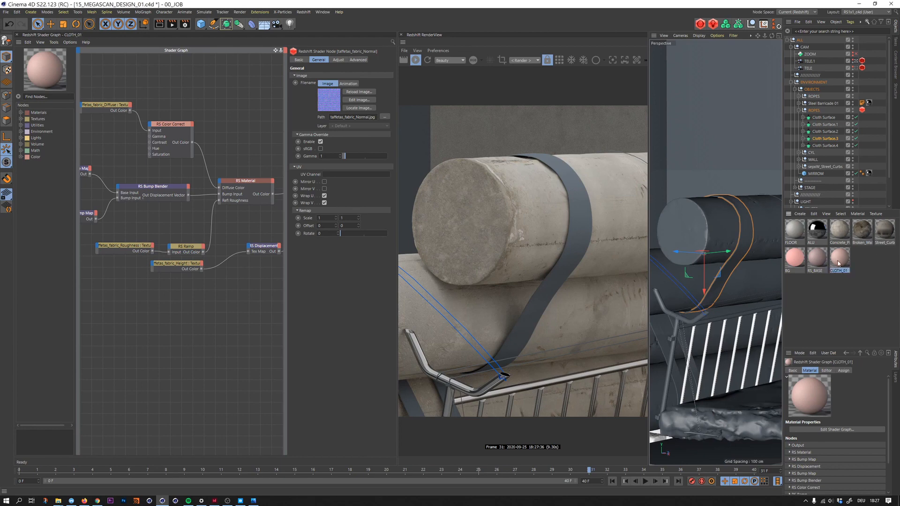
pyautogui.moveTo(829, 140); pyautogui.dragTo(829, 140)
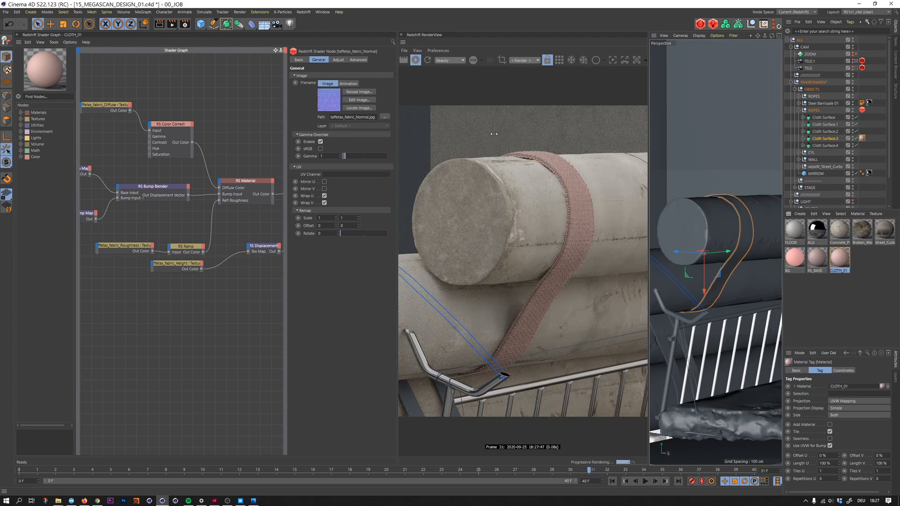
# - Limit the preview render to a region around the upper strap and set the RS Displacement scale to 0.3
pyautogui.keyDown('ctrl'); pyautogui.moveTo(477, 130); pyautogui.dragTo(603, 379); pyautogui.keyUp('ctrl')
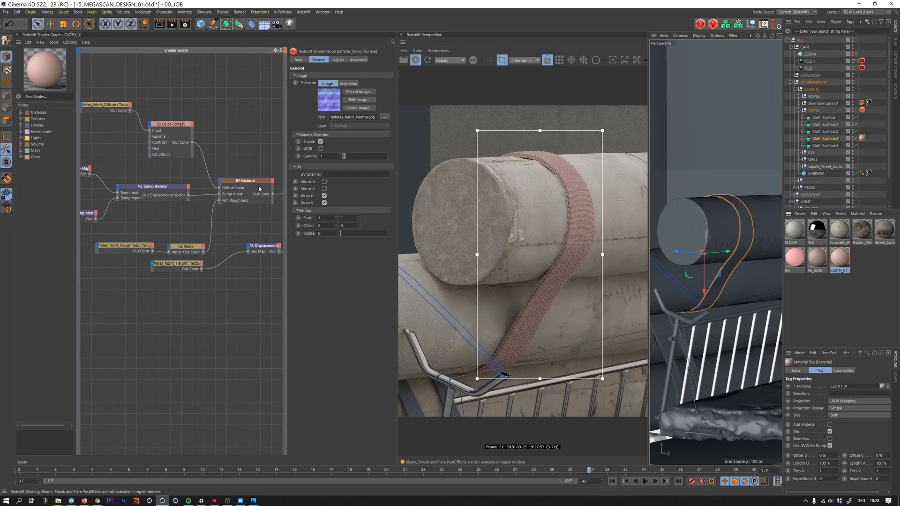
pyautogui.click(263, 246)
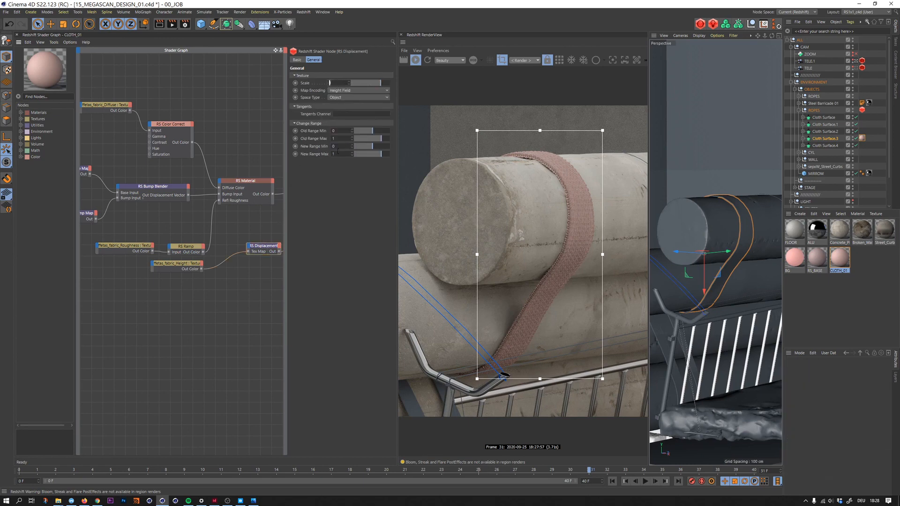
pyautogui.write('0.3')
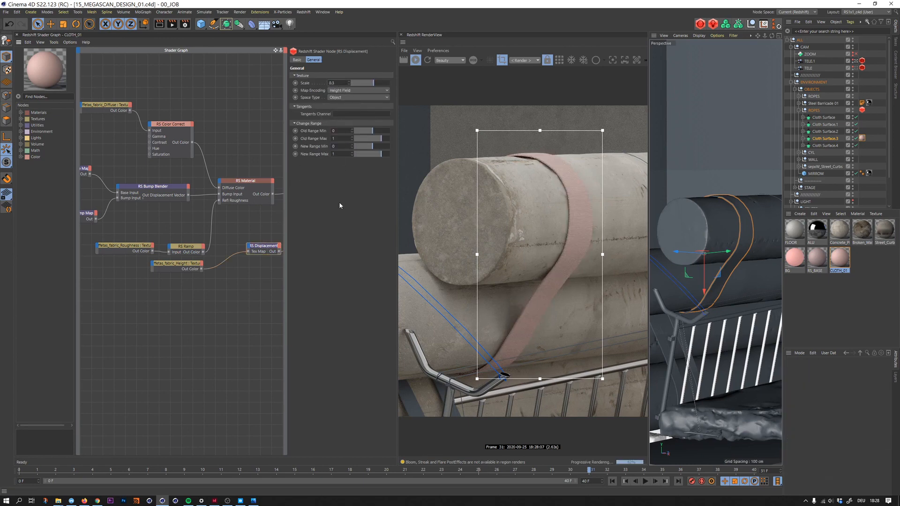
pyautogui.press('Return')
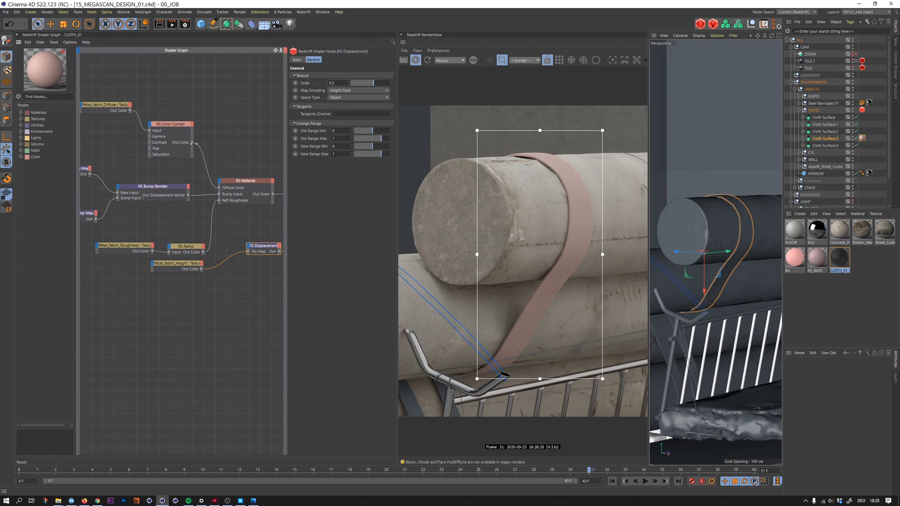
# - Connect the taffetas_fabric_Diffuse texture directly to the material output to preview it alone on the strap
pyautogui.keyDown('alt'); pyautogui.moveTo(104, 90); pyautogui.dragTo(204, 107, button='middle'); pyautogui.keyUp('alt')
pyautogui.moveTo(204, 107); pyautogui.dragTo(200, 143)
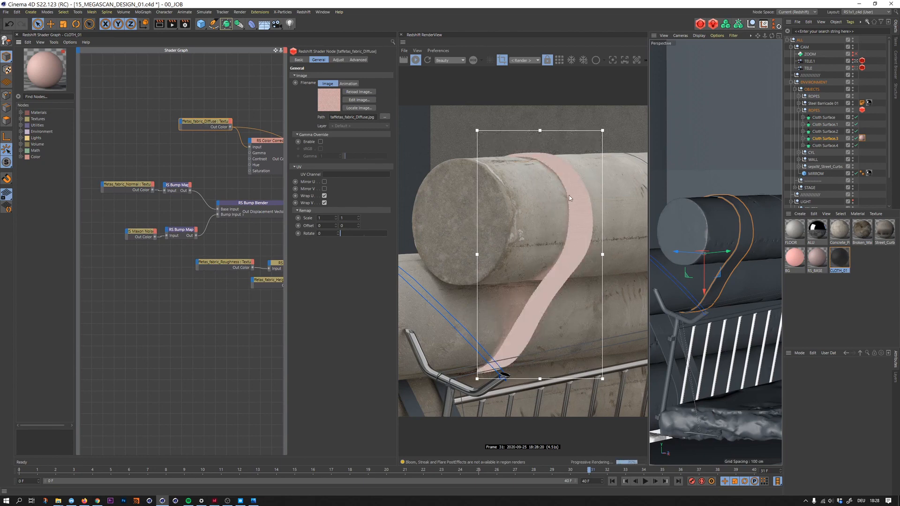
# - Add the uv_test.jpg texture to the CLOTH_01 graph and connect it directly to the output to check the strap's UVs
pyautogui.click(221, 101)
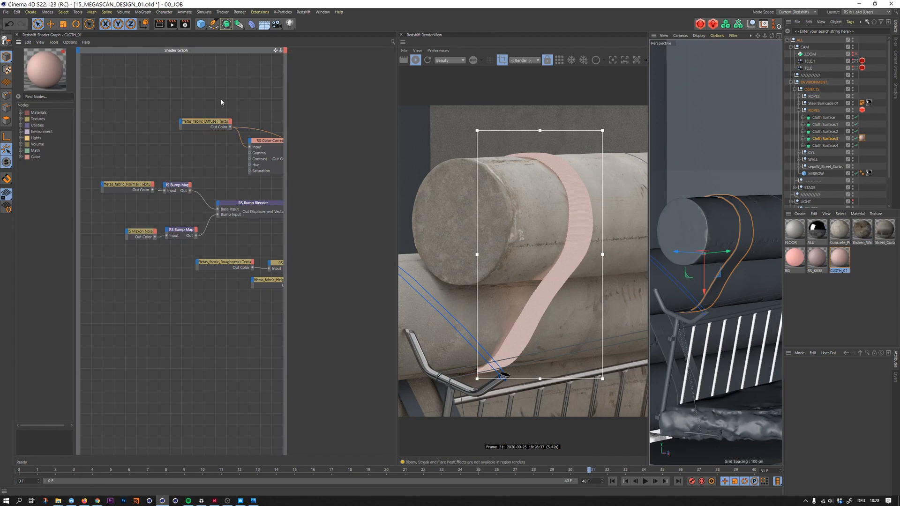
pyautogui.moveTo(215, 99); pyautogui.dragTo(172, 100, button='middle')
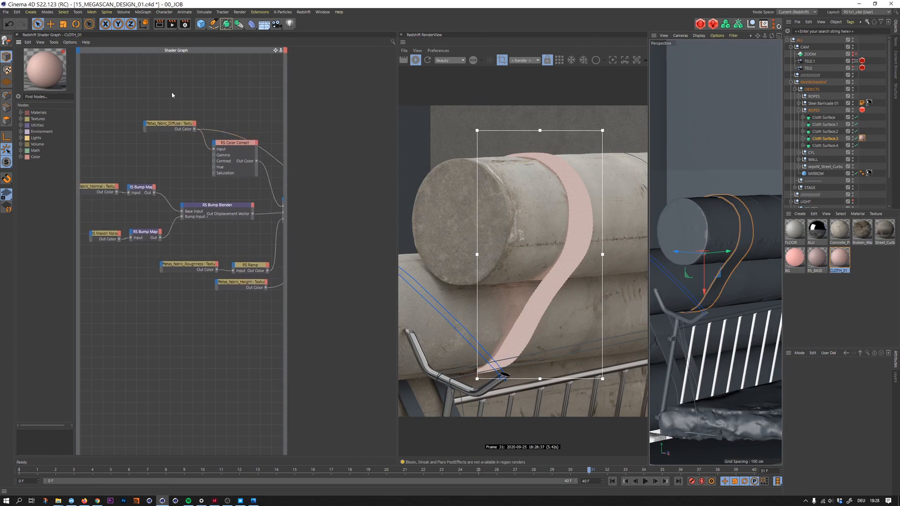
pyautogui.press('Tab')
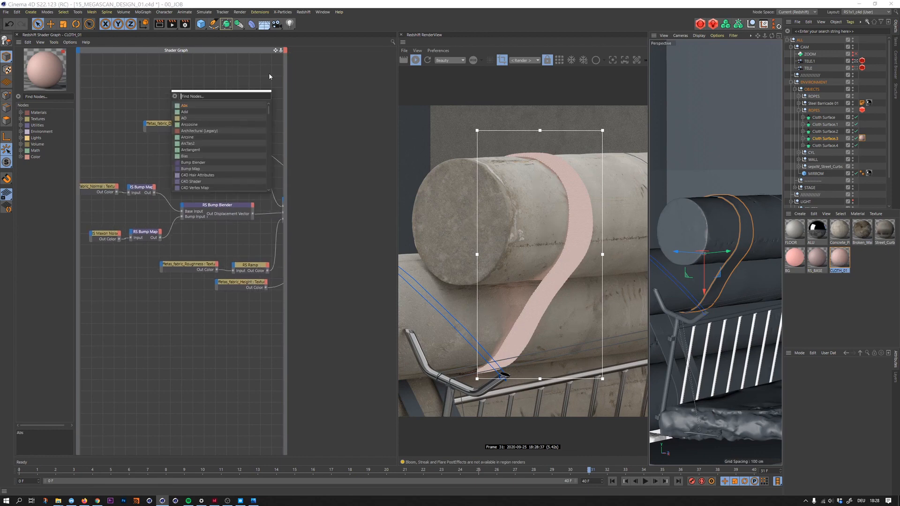
pyautogui.click(195, 345)
pyautogui.hotkey('ctrl', 'o')
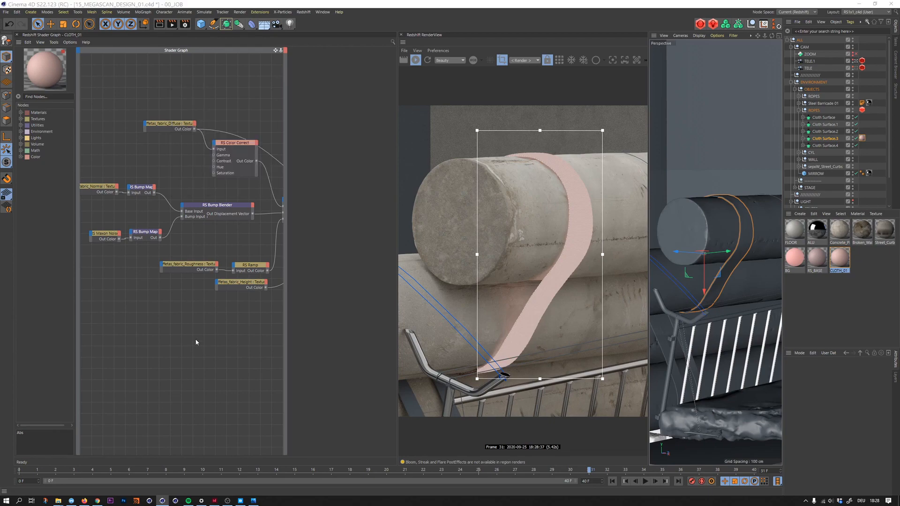
pyautogui.doubleClick(122, 171)
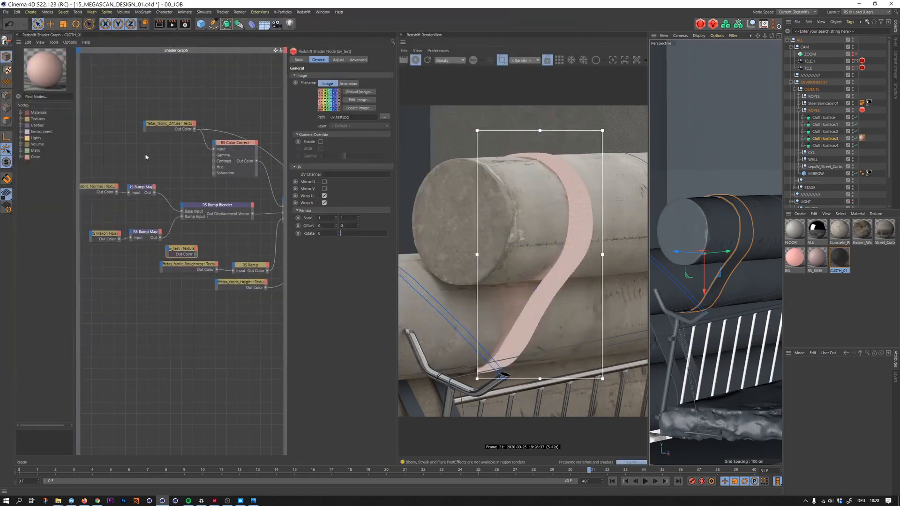
pyautogui.moveTo(185, 246); pyautogui.dragTo(192, 241)
pyautogui.press('x')
pyautogui.press('x')
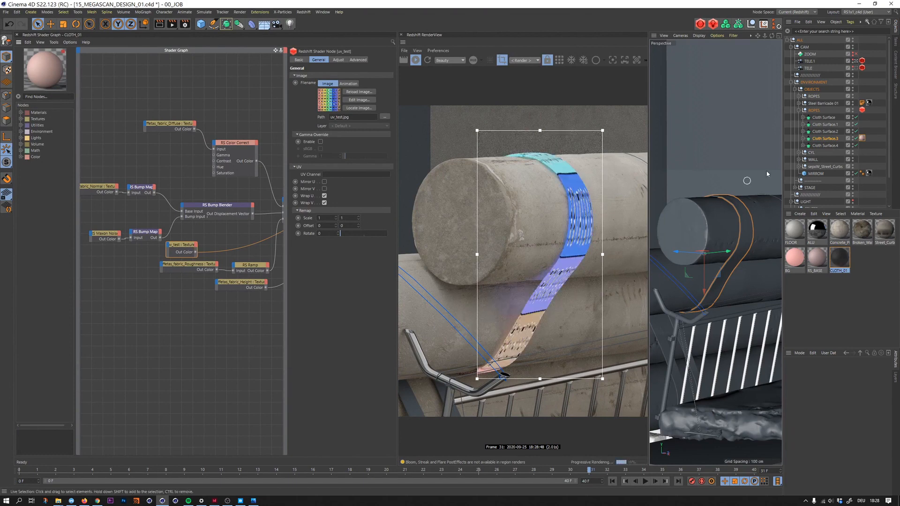
pyautogui.click(863, 138)
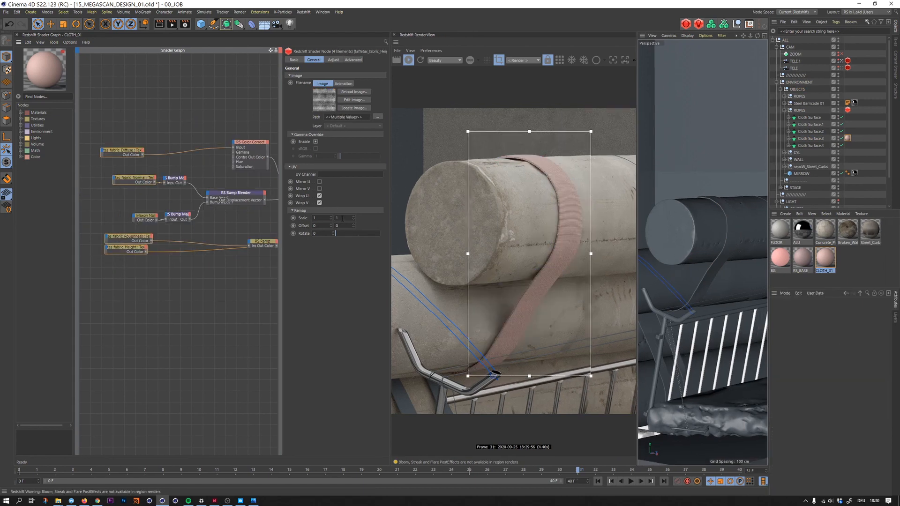
# - Increase the UV remap scale of the four selected CLOTH_01 texture nodes together for a finer weave on the strap
pyautogui.moveTo(320, 219); pyautogui.dragTo(312, 222)
pyautogui.moveTo(338, 218); pyautogui.dragTo(334, 228)
pyautogui.press('Return')
pyautogui.click(200, 303)
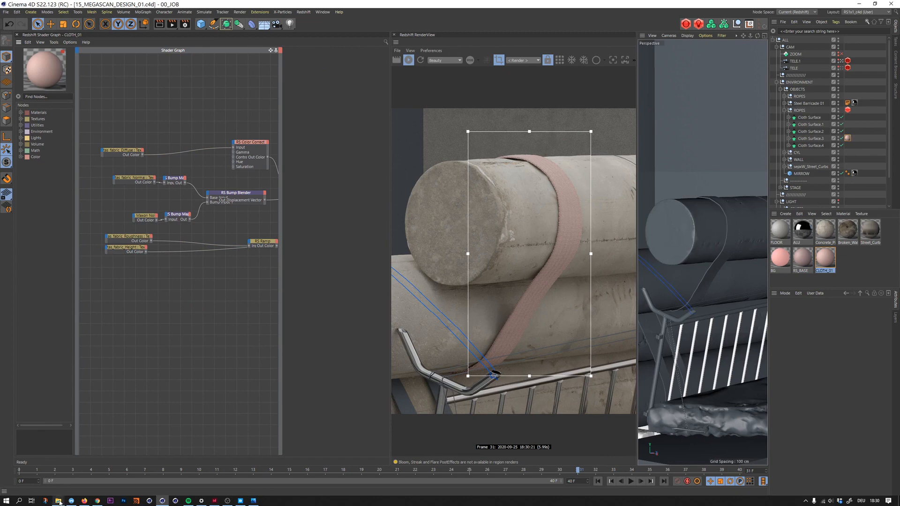
# - Switch to File Explorer and open offgrid.jpg from the 02_POSTS > 15_MEGASCAN > 01_RND folder for viewing
pyautogui.moveTo(59, 502)
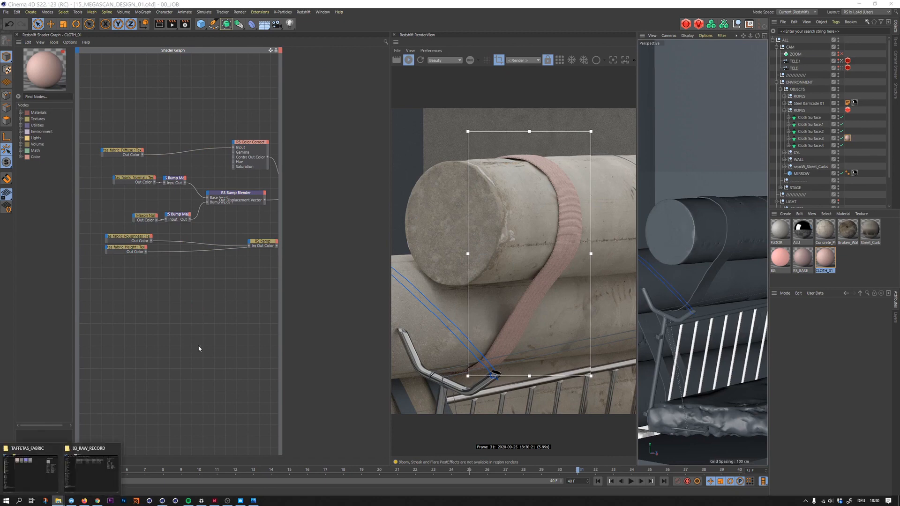
pyautogui.click(82, 463)
pyautogui.click(563, 140)
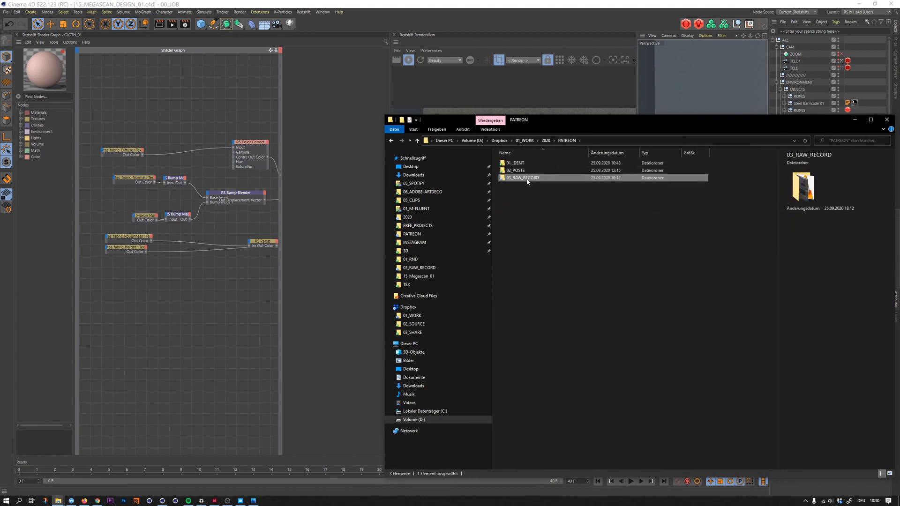
pyautogui.doubleClick(523, 171)
pyautogui.doubleClick(520, 310)
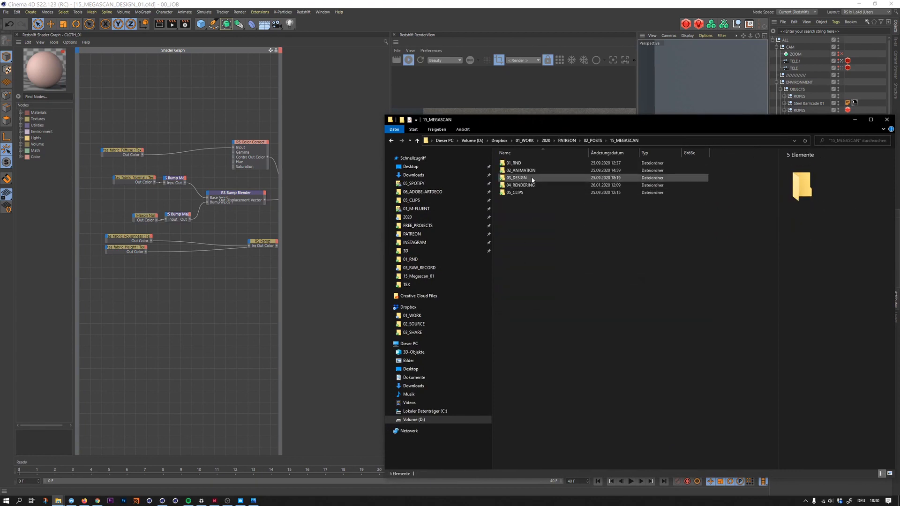
pyautogui.doubleClick(518, 177)
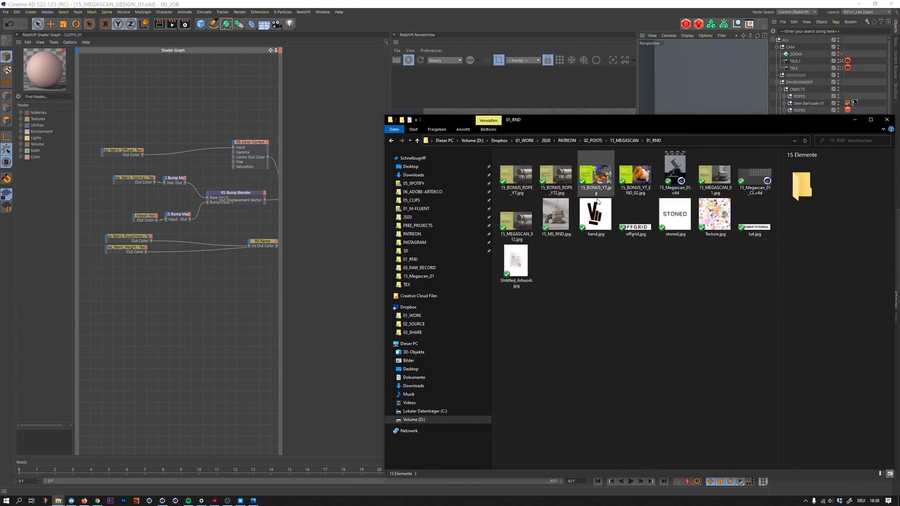
pyautogui.doubleClick(640, 224)
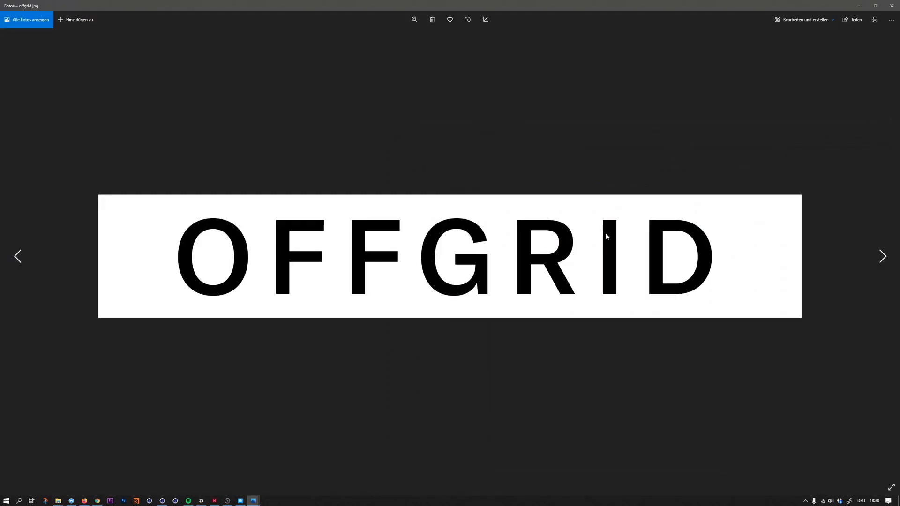
# - Look through the neighbouring images in the 01_RND folder and return to offgrid.jpg
pyautogui.press('Right')
pyautogui.press('Right')
pyautogui.press('Right')
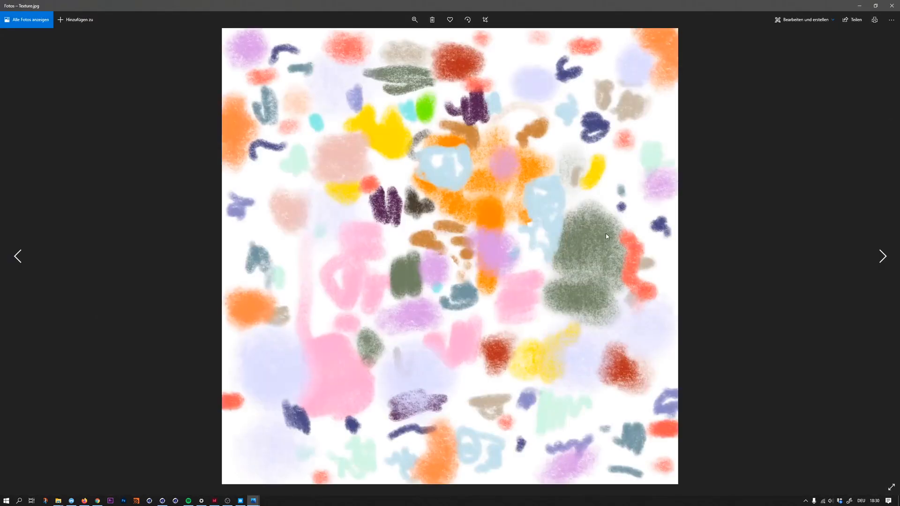
pyautogui.press('Right')
pyautogui.press('Left')
pyautogui.press('Right')
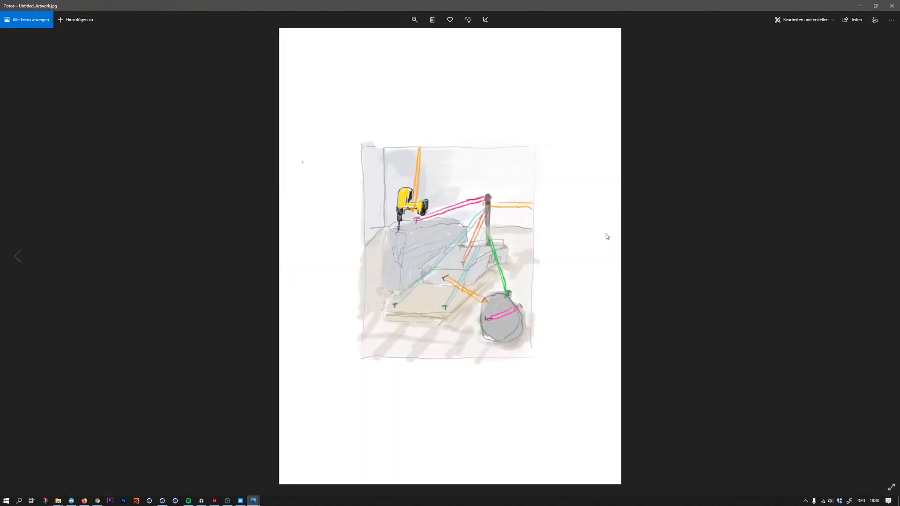
pyautogui.press('Left')
pyautogui.press('Left')
pyautogui.press('Left')
pyautogui.press('Left')
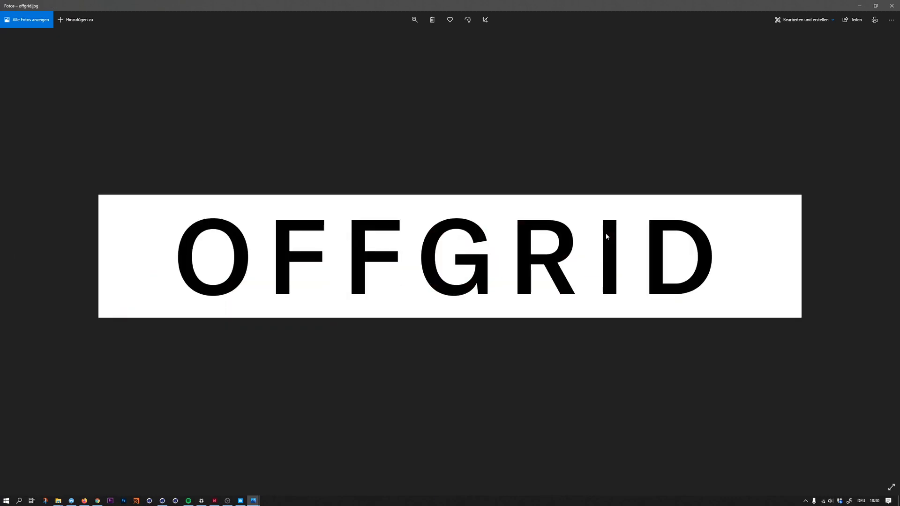
pyautogui.press('Left')
pyautogui.press('Right')
# - Close the image viewer and add offgrid.jpg to the CLOTH_01 graph as a texture node connected directly to the output
pyautogui.click(875, 6)
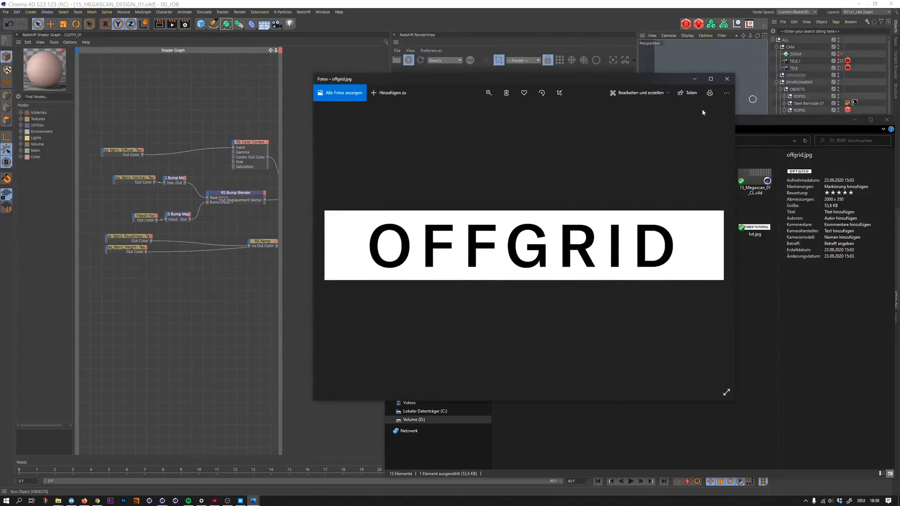
pyautogui.moveTo(590, 81); pyautogui.dragTo(627, 94)
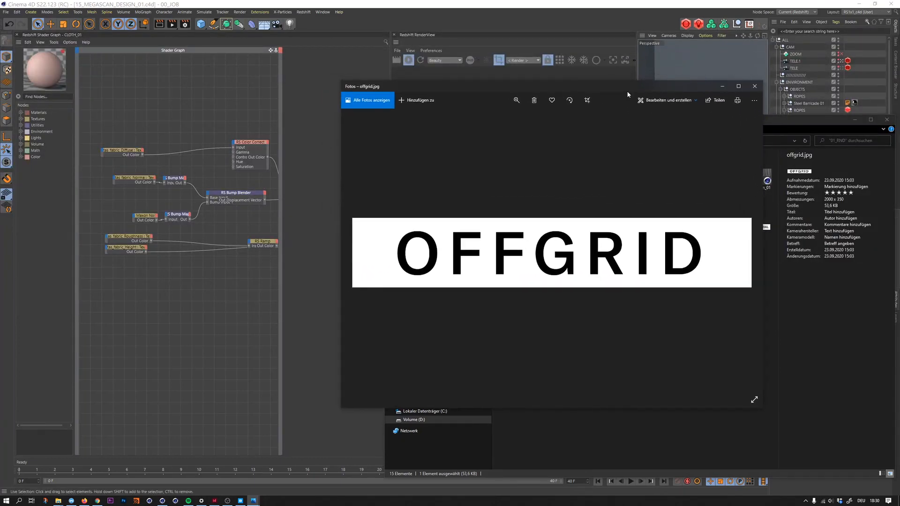
pyautogui.moveTo(695, 88); pyautogui.dragTo(700, 111)
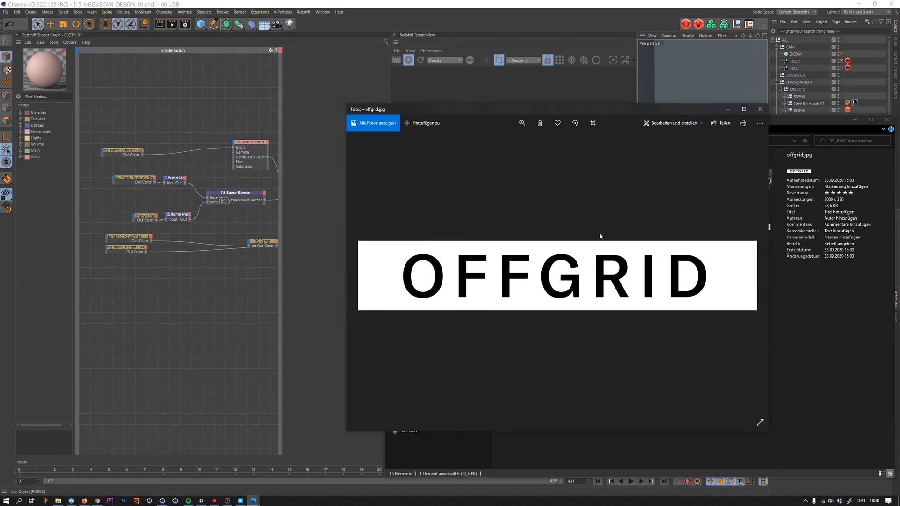
pyautogui.click(759, 109)
pyautogui.moveTo(647, 232); pyautogui.dragTo(165, 129)
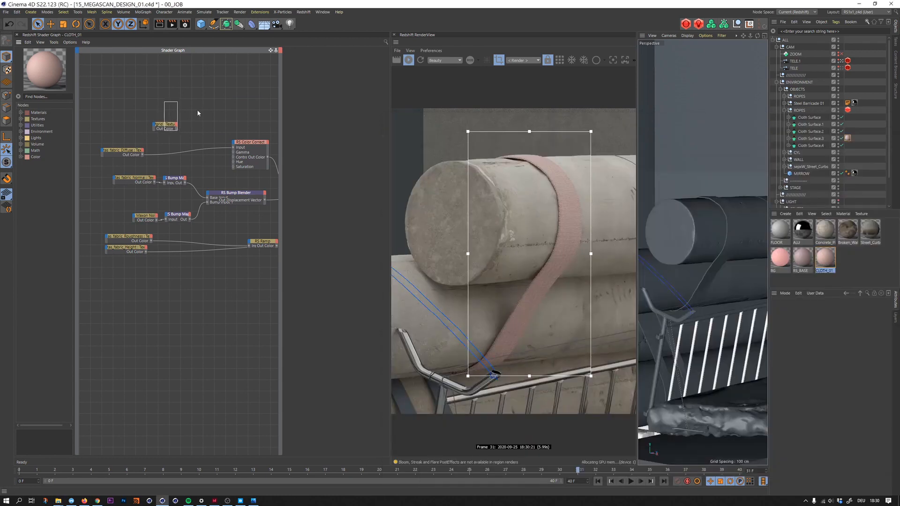
pyautogui.hotkey('alt', 'c')
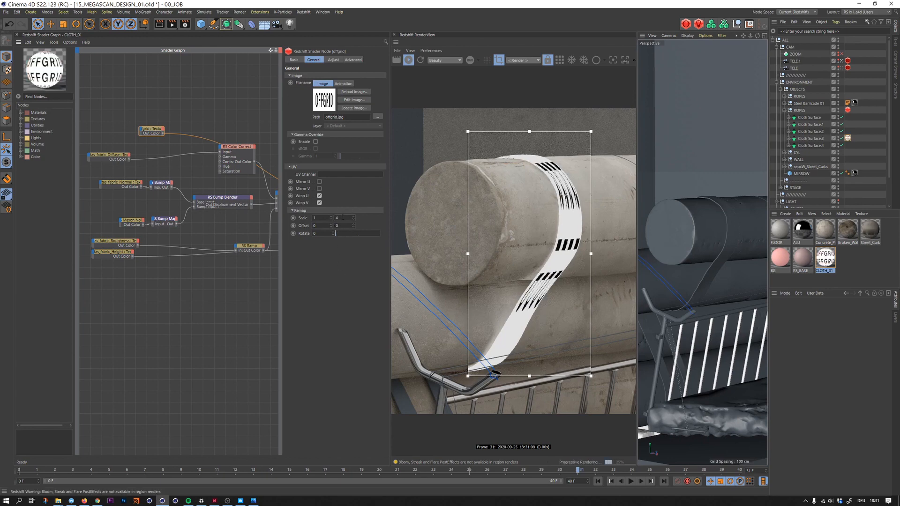
# - Set the offgrid texture's UV remap scale to 5.5 by 1, trying 5 and 6 first for the horizontal value
pyautogui.moveTo(343, 218); pyautogui.dragTo(320, 219)
pyautogui.write('1')
pyautogui.write('5')
pyautogui.press('Return')
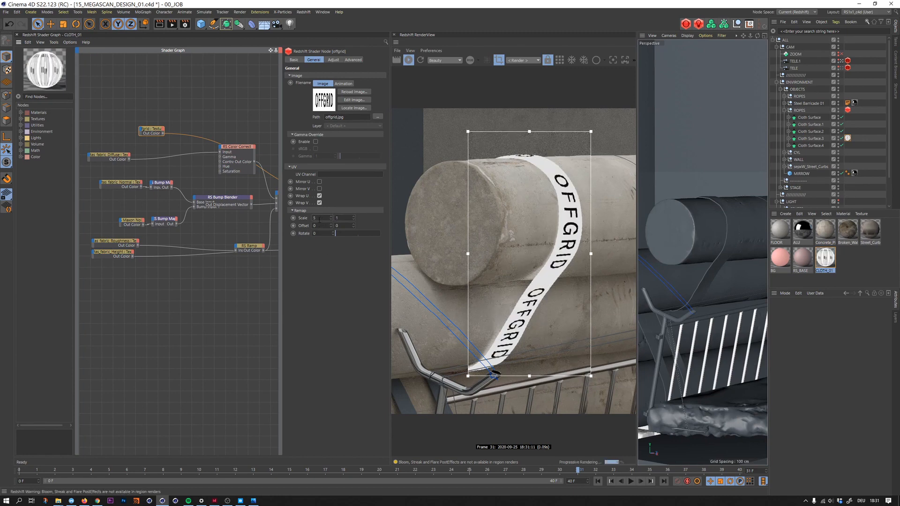
pyautogui.write('6')
pyautogui.press('Return')
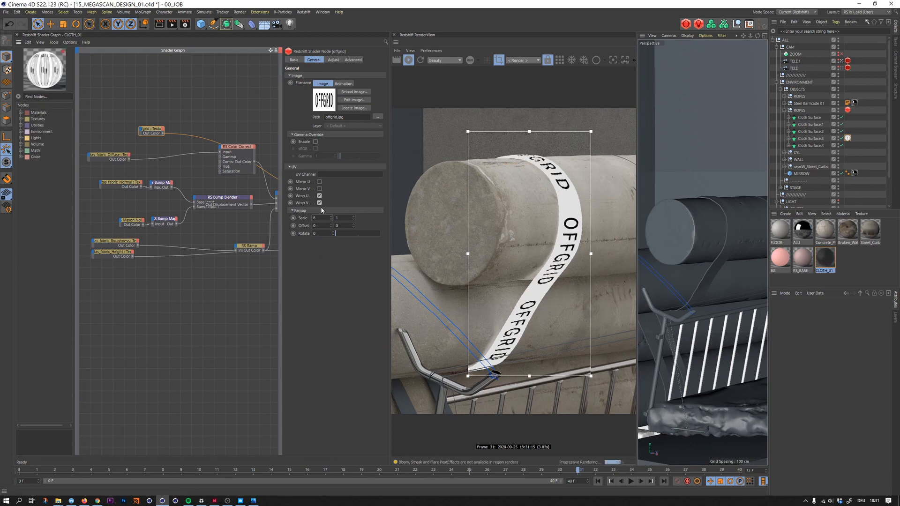
pyautogui.write('5.5')
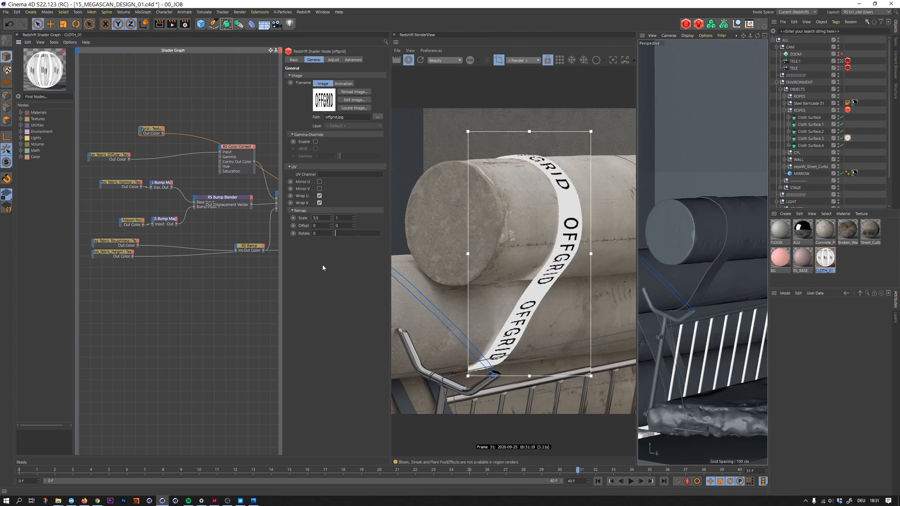
pyautogui.press('Return')
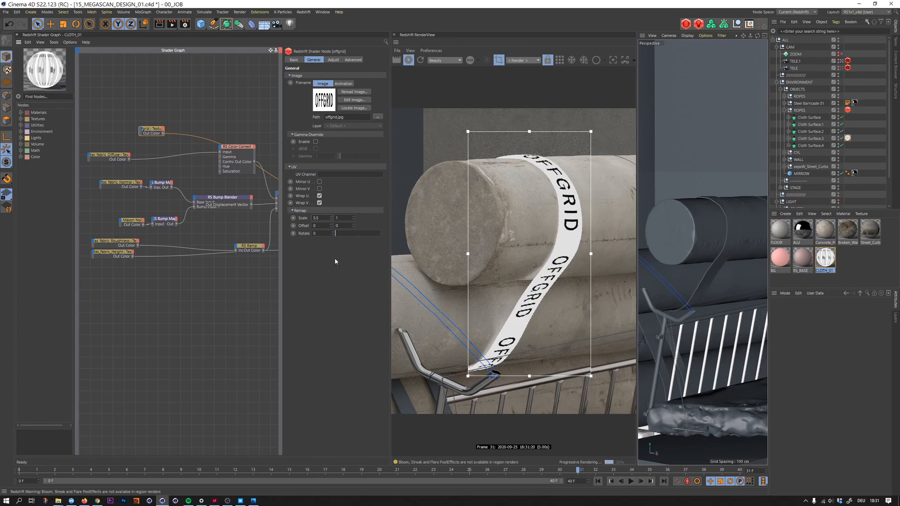
# - Open offgrid.jpg in the image viewer beside the render to compare its lettering proportions with the strap, and close it
pyautogui.hotkey('alt', 'Tab')
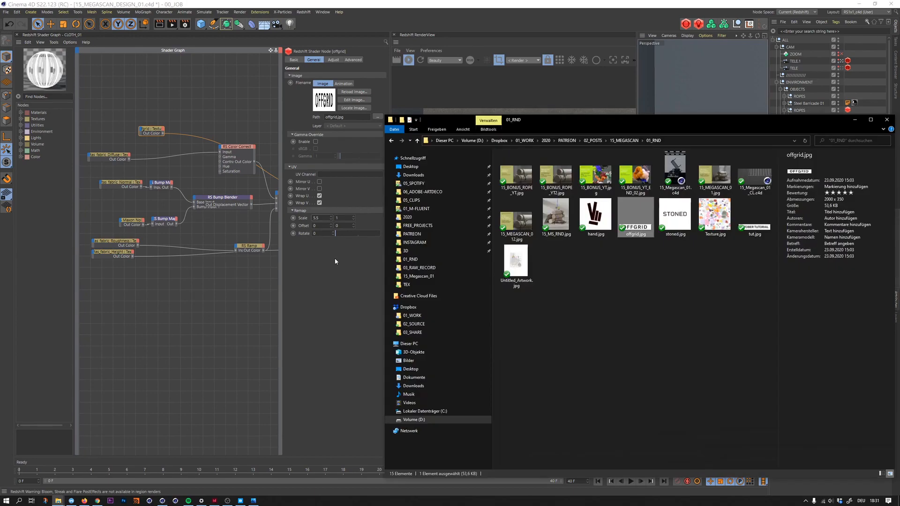
pyautogui.doubleClick(651, 225)
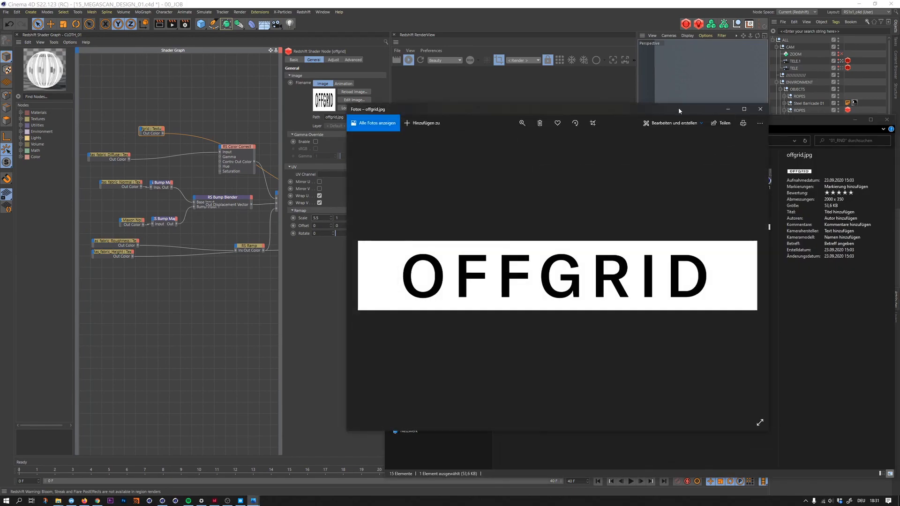
pyautogui.moveTo(679, 108); pyautogui.dragTo(348, 86)
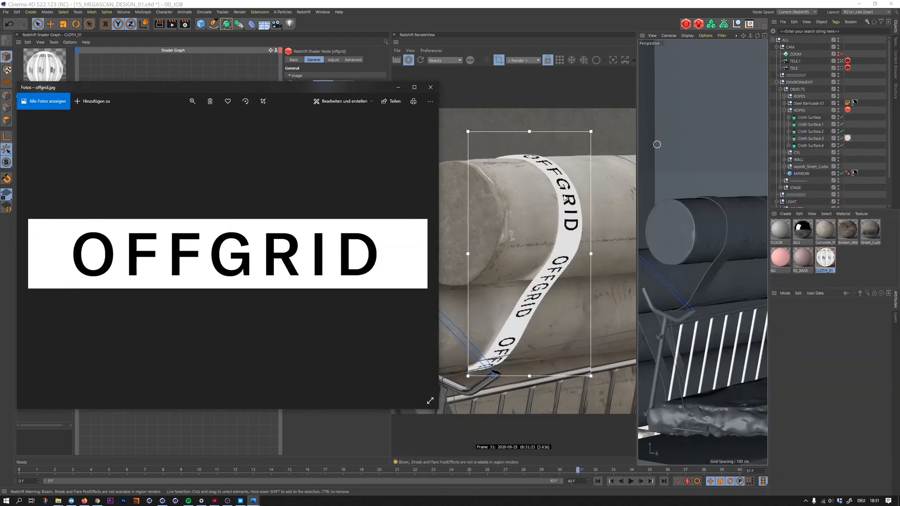
pyautogui.click(431, 88)
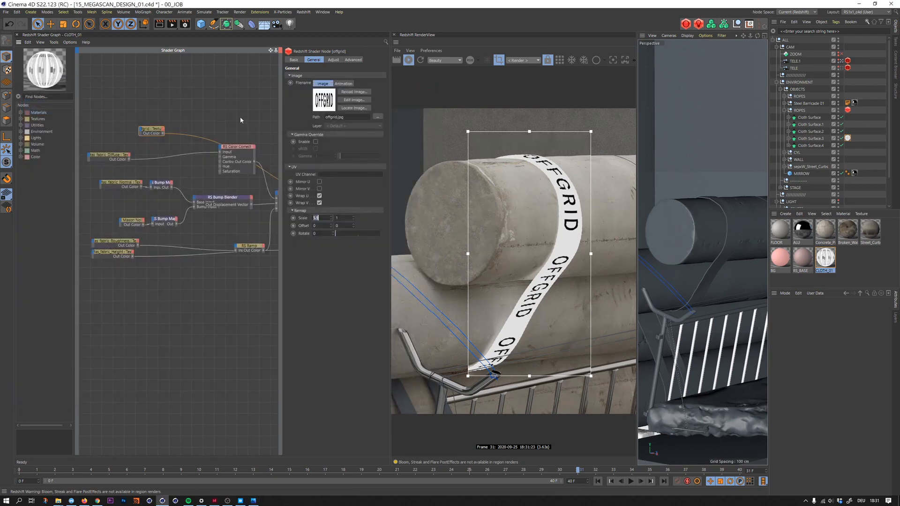
pyautogui.click(219, 117)
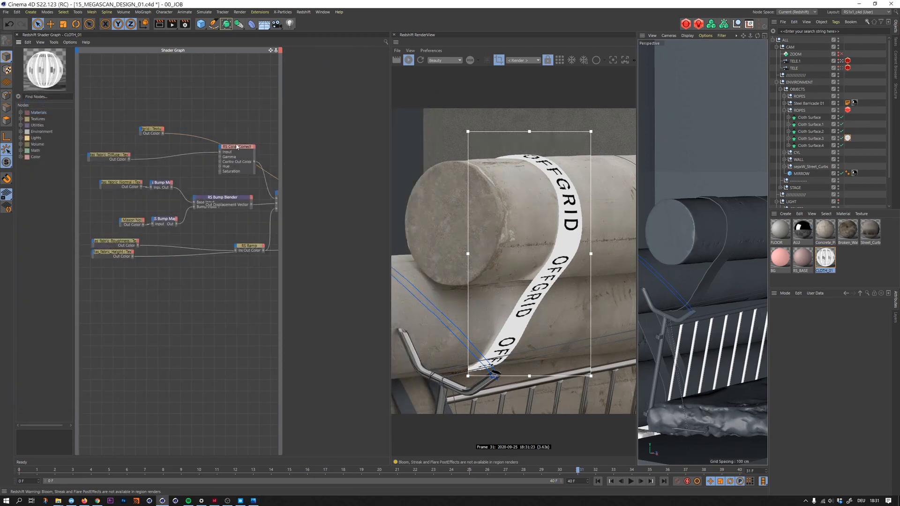
pyautogui.moveTo(158, 104); pyautogui.dragTo(146, 136)
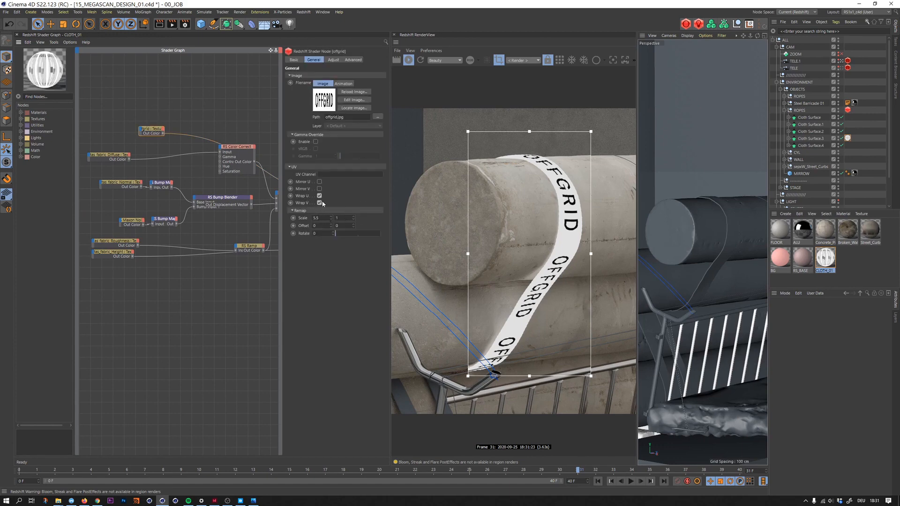
pyautogui.click(313, 226)
pyautogui.click(190, 118)
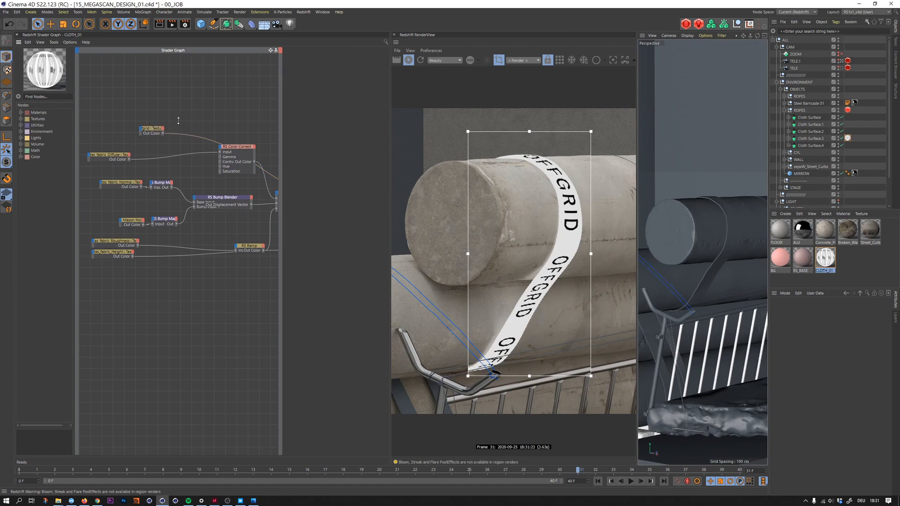
# - Place the taffetas_fabric_Diffuse texture node just beneath the offgrid texture node and add an RS Color Layer node to the graph
pyautogui.click(151, 129)
pyautogui.click(194, 114)
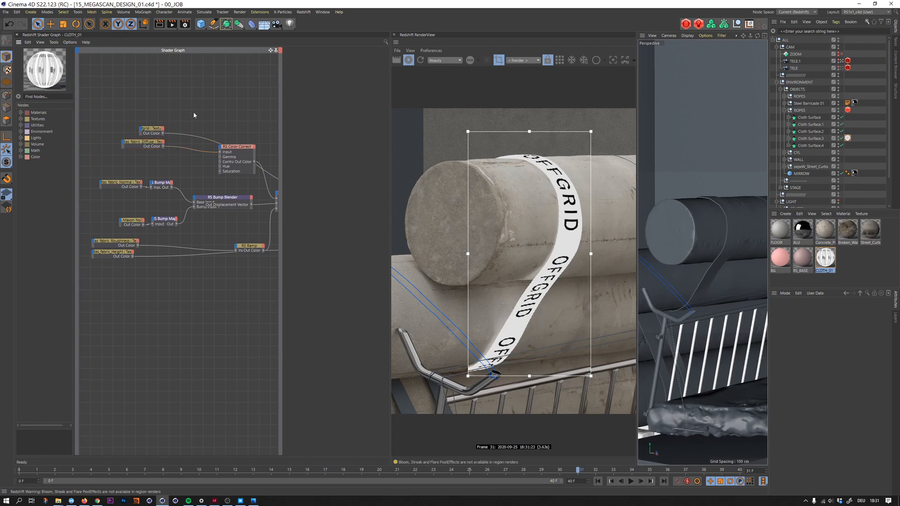
pyautogui.hotkey('shift', 'c')
pyautogui.write('co')
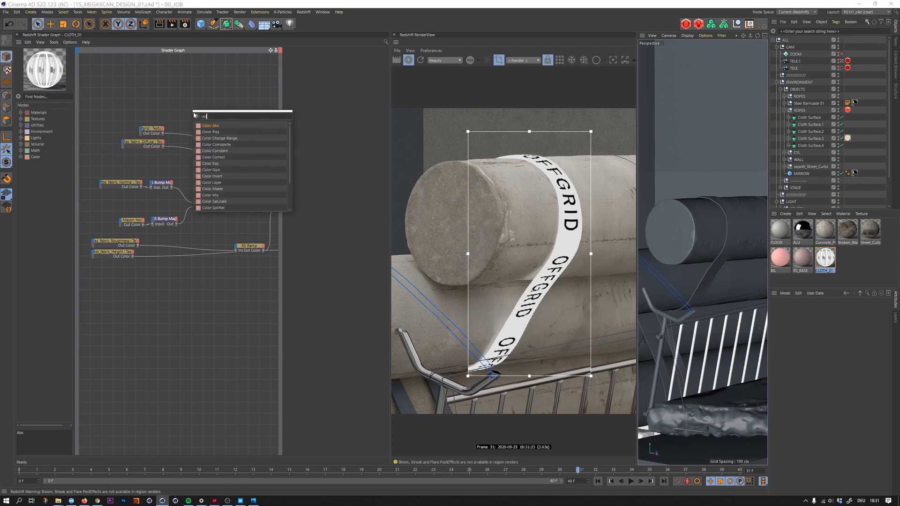
pyautogui.write('lor l')
pyautogui.press('Return')
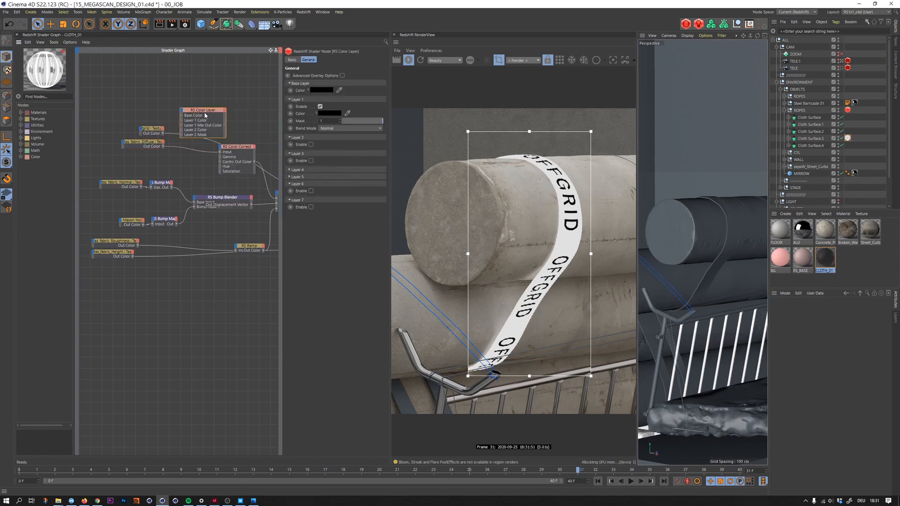
# - Place the RS Color Layer after the Color Correct node, wiring Color Correct into Base Color and the offgrid texture into Layer 1 Color
pyautogui.moveTo(217, 107); pyautogui.dragTo(247, 97)
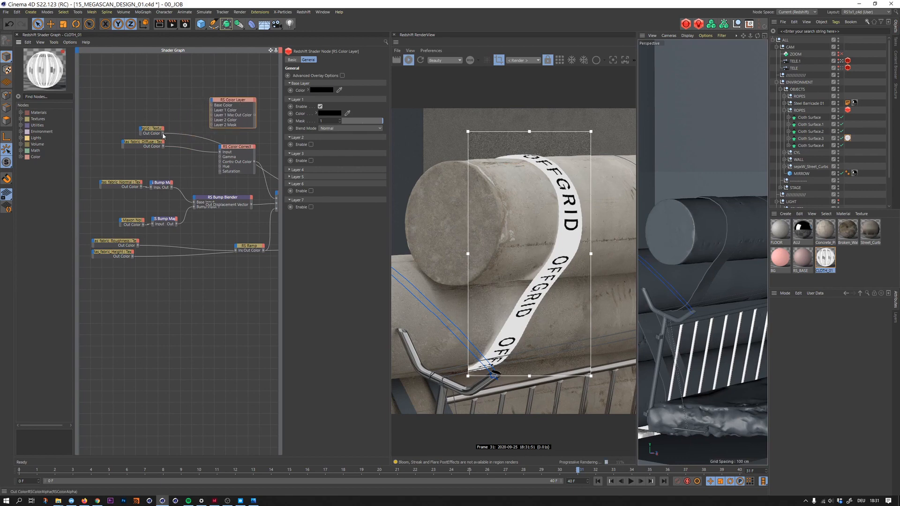
pyautogui.moveTo(163, 133); pyautogui.dragTo(212, 107)
pyautogui.moveTo(230, 149); pyautogui.dragTo(239, 105)
pyautogui.moveTo(163, 134); pyautogui.dragTo(254, 131)
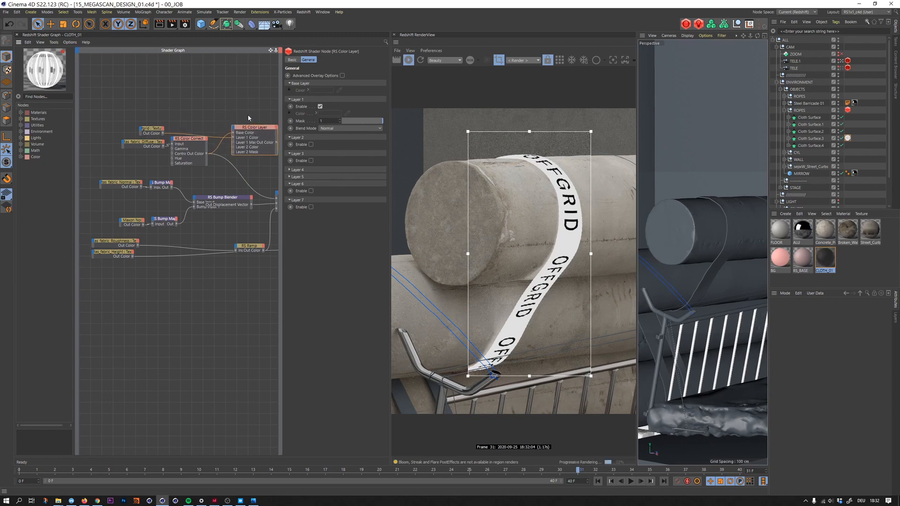
# - Set the Layer 1 blend mode of the RS Color Layer to Multiply
pyautogui.keyDown('alt'); pyautogui.moveTo(236, 115); pyautogui.dragTo(212, 109, button='middle'); pyautogui.keyUp('alt')
pyautogui.click(335, 128)
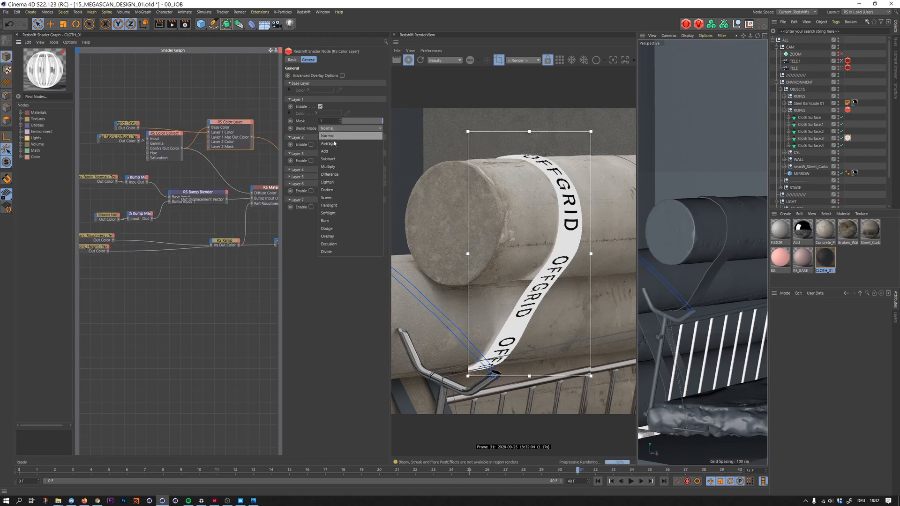
pyautogui.click(327, 161)
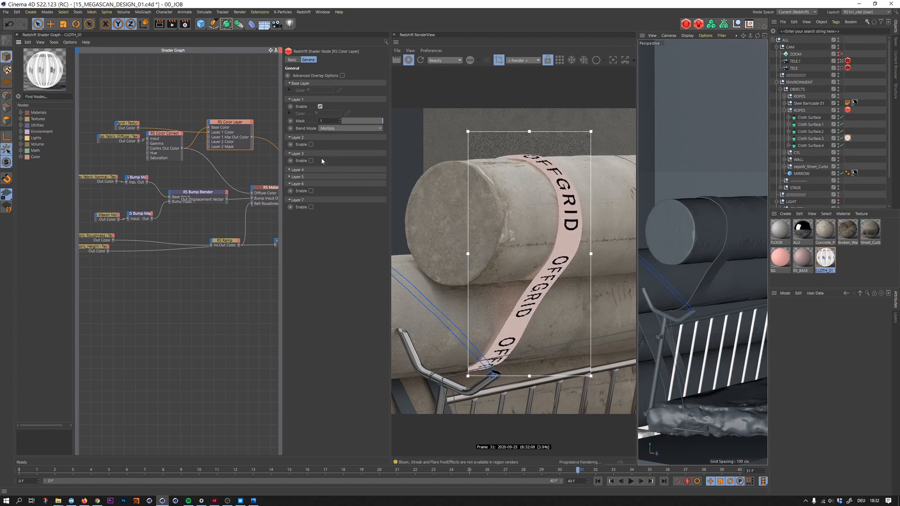
# - Feed the RS Color Layer output into the RS Material's Diffuse Color and route the RS Material back to the graph output
pyautogui.moveTo(172, 135); pyautogui.dragTo(179, 141)
pyautogui.click(255, 141)
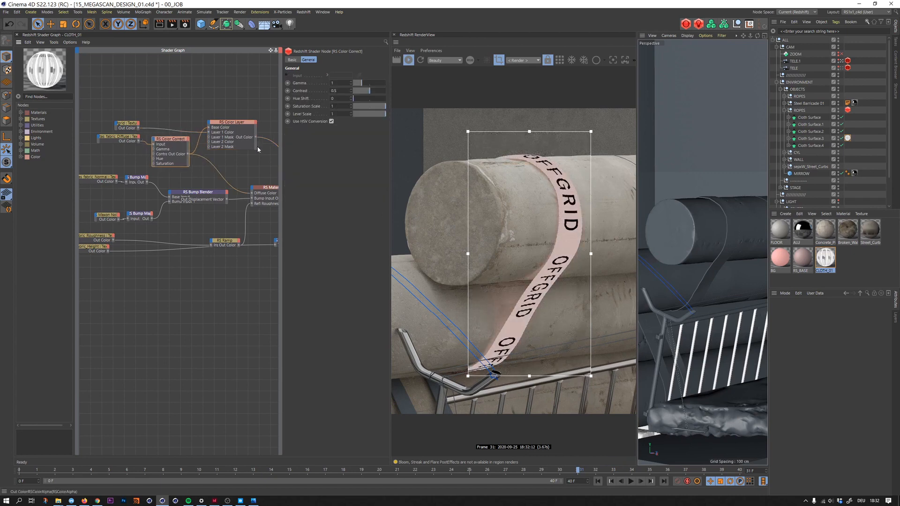
pyautogui.moveTo(256, 140); pyautogui.dragTo(252, 193)
pyautogui.moveTo(234, 123); pyautogui.dragTo(231, 130)
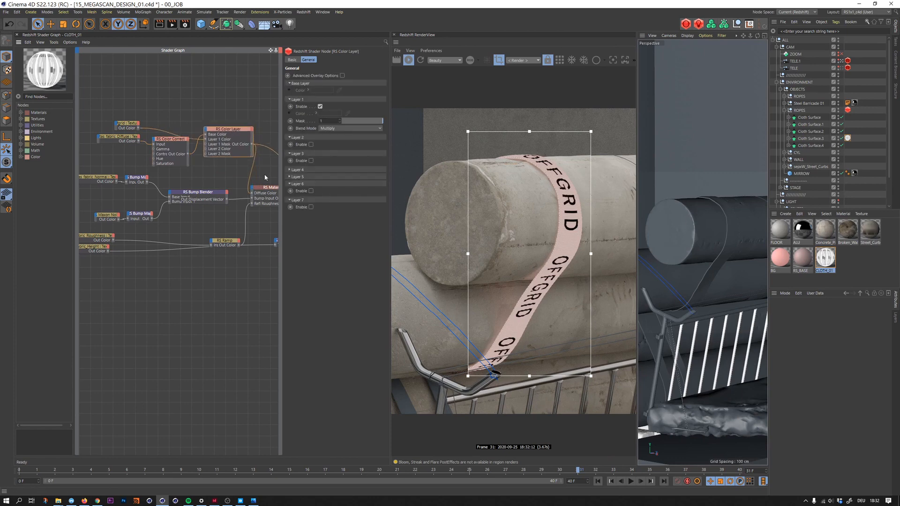
pyautogui.click(275, 191)
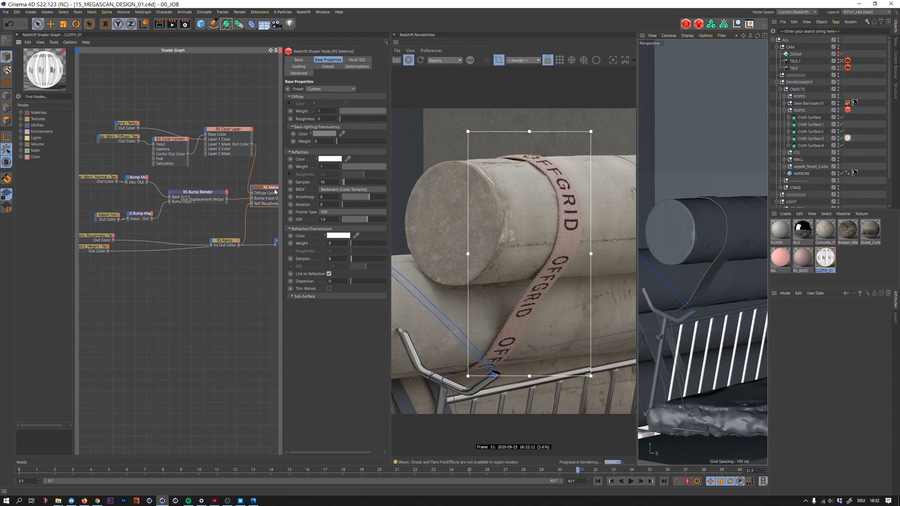
# - Check the strap colours in the reference image 15_Megascan_01.png and return to Cinema 4D
pyautogui.hotkey('alt', 'Tab')
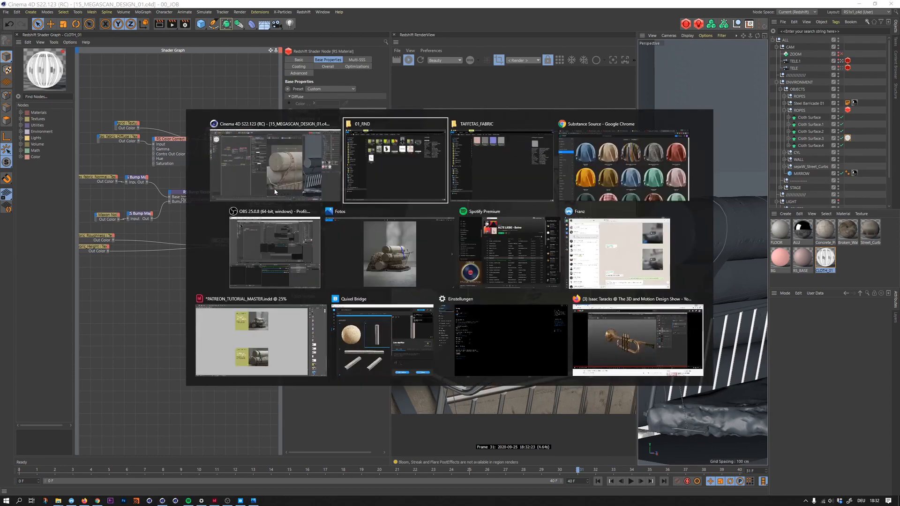
pyautogui.hotkey('alt', 'Down')
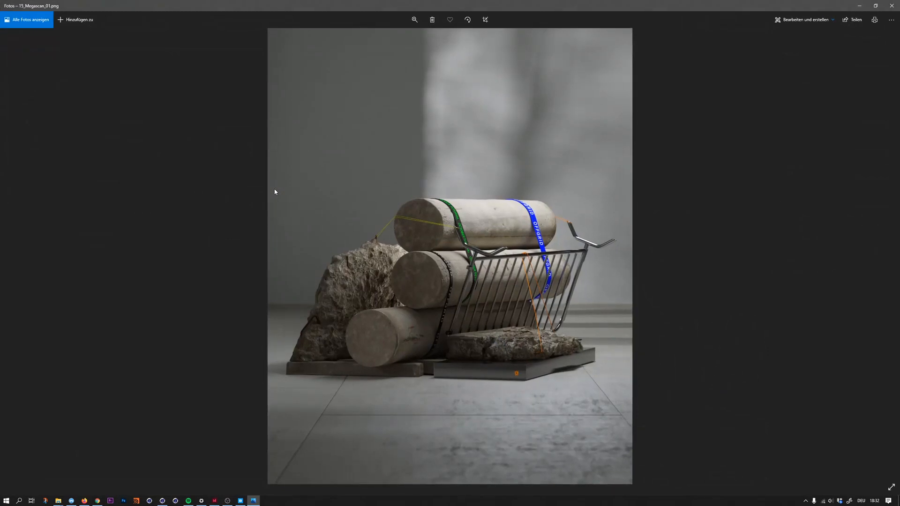
pyautogui.hotkey('alt', 'Tab')
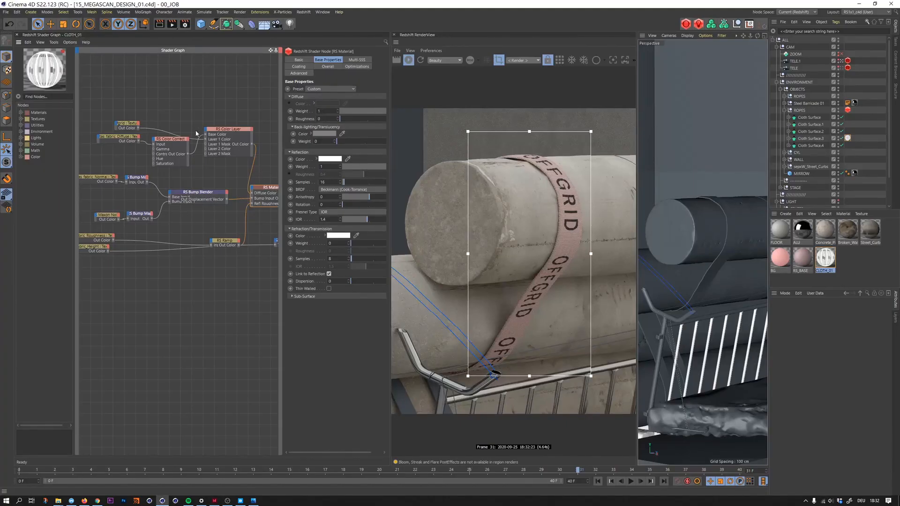
# - Set the fabric's RS Color Correct saturation scale to 1.5 and its gamma to 1.5
pyautogui.click(173, 144)
pyautogui.click(345, 107)
pyautogui.write('1.5')
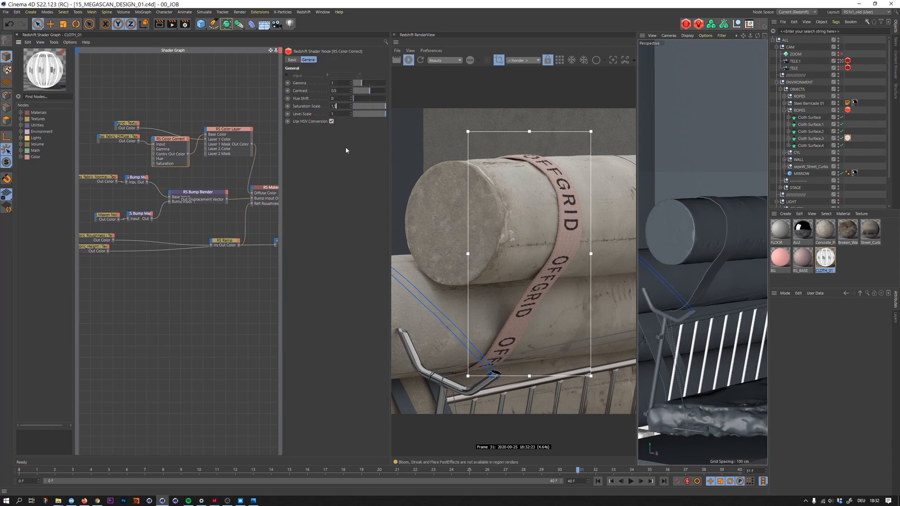
pyautogui.press('Return')
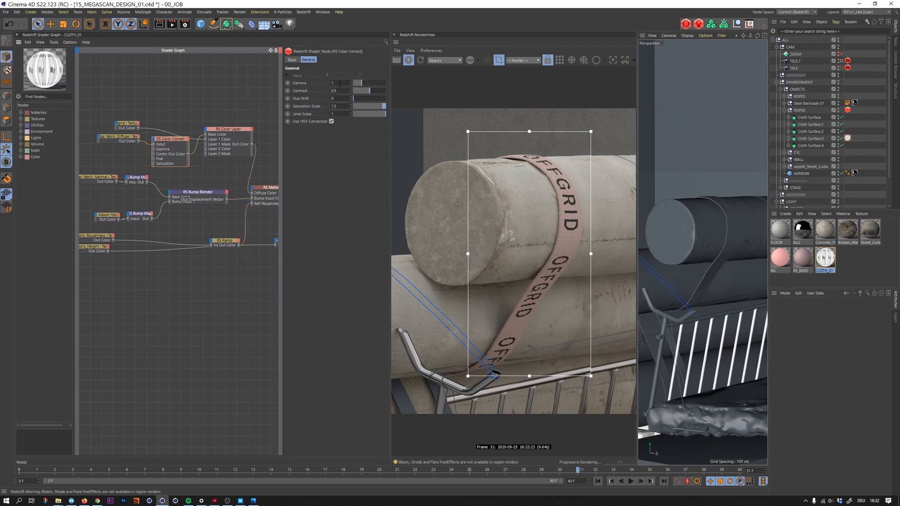
pyautogui.write('.5')
pyautogui.press('Return')
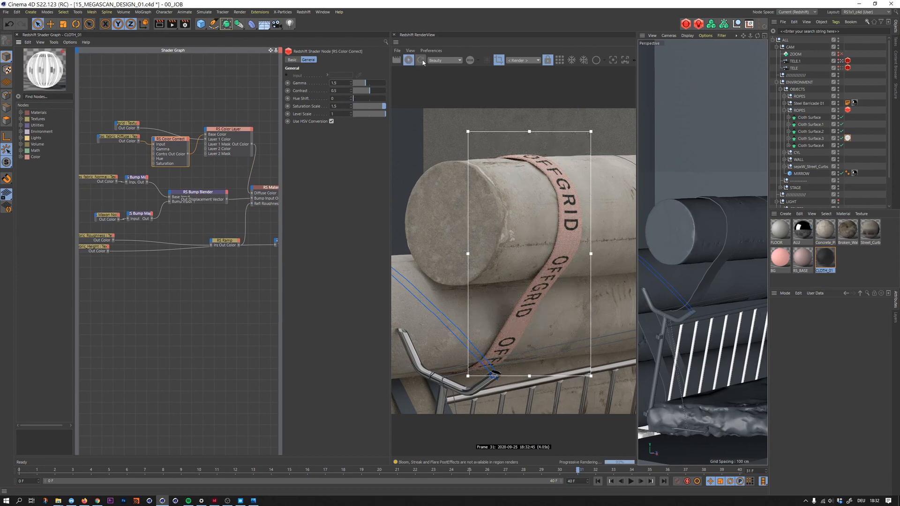
# - Turn off the render region and view the whole scene through the TELE camera
pyautogui.click(499, 60)
pyautogui.click(842, 68)
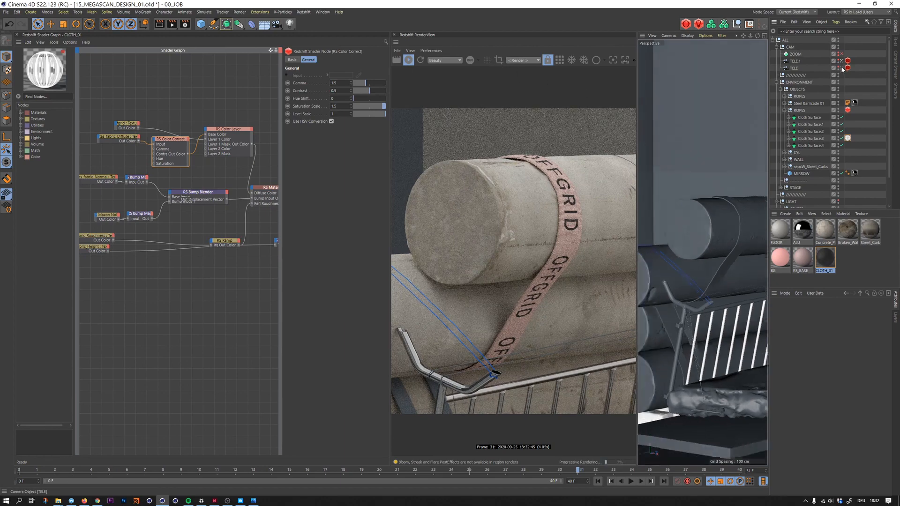
pyautogui.press('1')
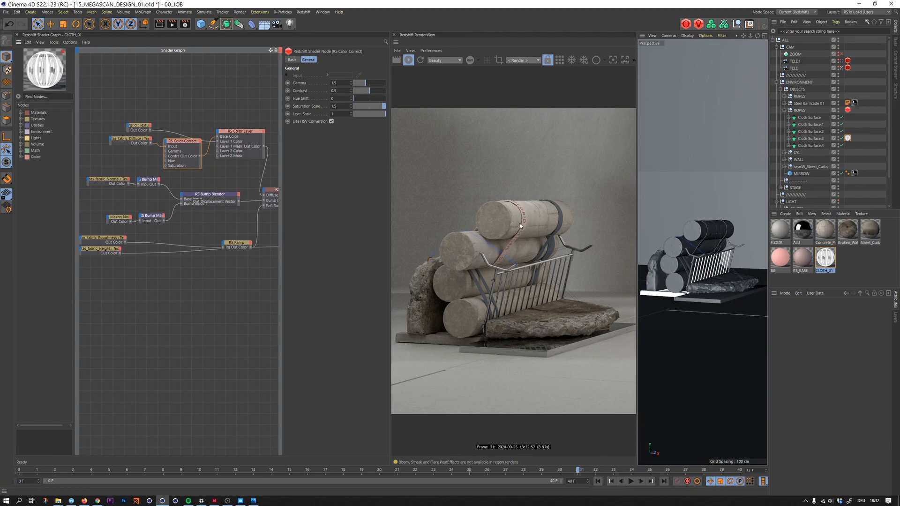
# - Shift the offgrid texture's horizontal UV remap offset to -0.066
pyautogui.click(139, 127)
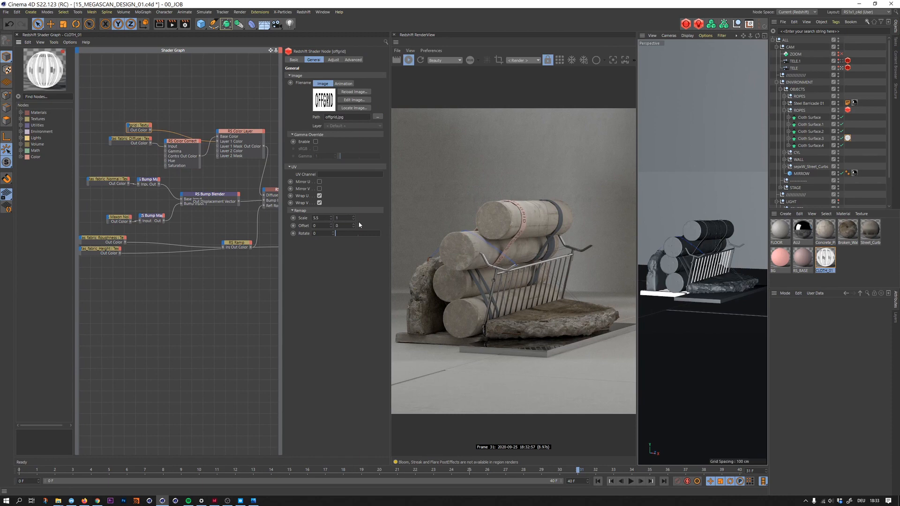
pyautogui.moveTo(331, 225); pyautogui.dragTo(331, 249)
# - Set the thickness of Cloth Surface.3 to 0.15 cm, trying 0.2 first
pyautogui.click(811, 139)
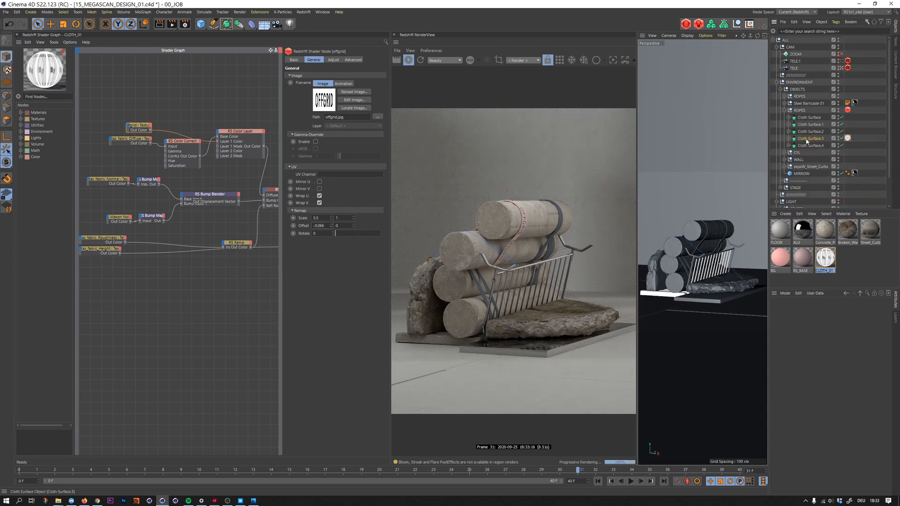
pyautogui.moveTo(817, 343); pyautogui.dragTo(797, 364)
pyautogui.write('0.2')
pyautogui.press('Return')
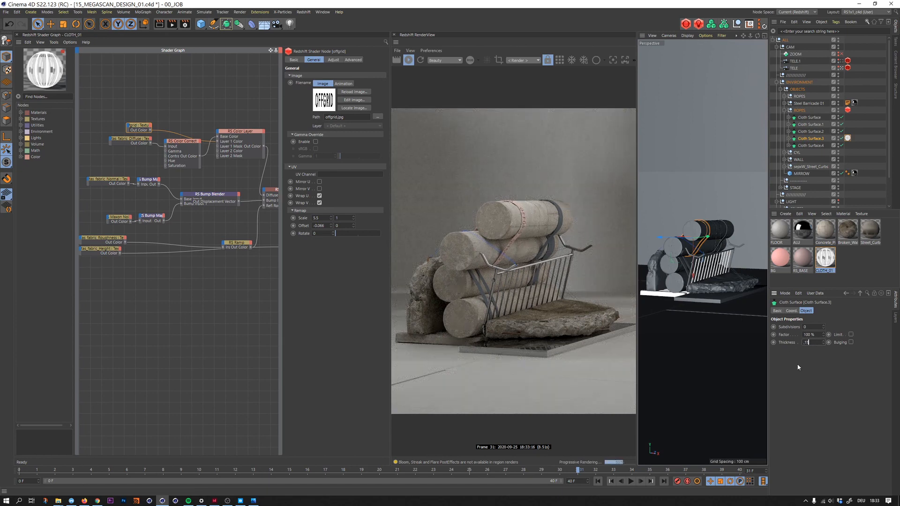
pyautogui.write('0.15')
pyautogui.press('Return')
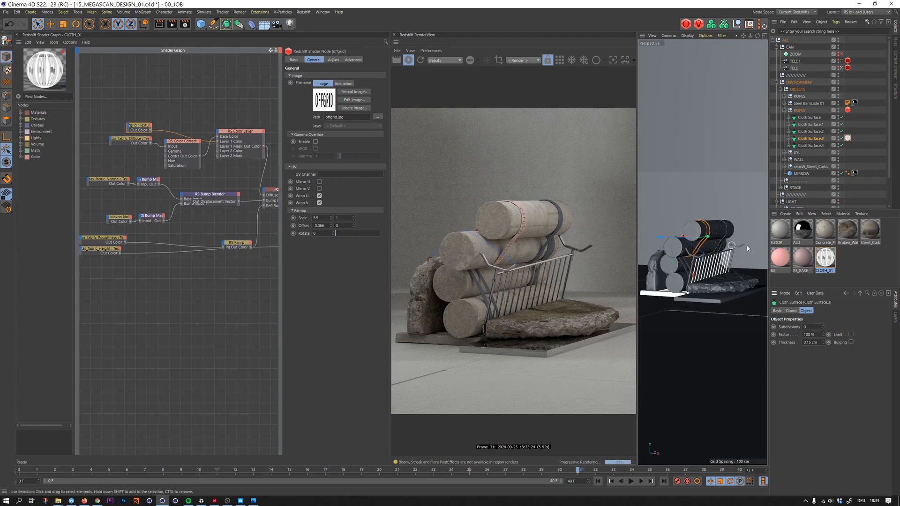
# - Duplicate the CLOTH_01 material and assign the copy to Cloth Surface.2
pyautogui.hotkey('ctrl', 'c')
pyautogui.hotkey('ctrl', 'v')
pyautogui.click(825, 261)
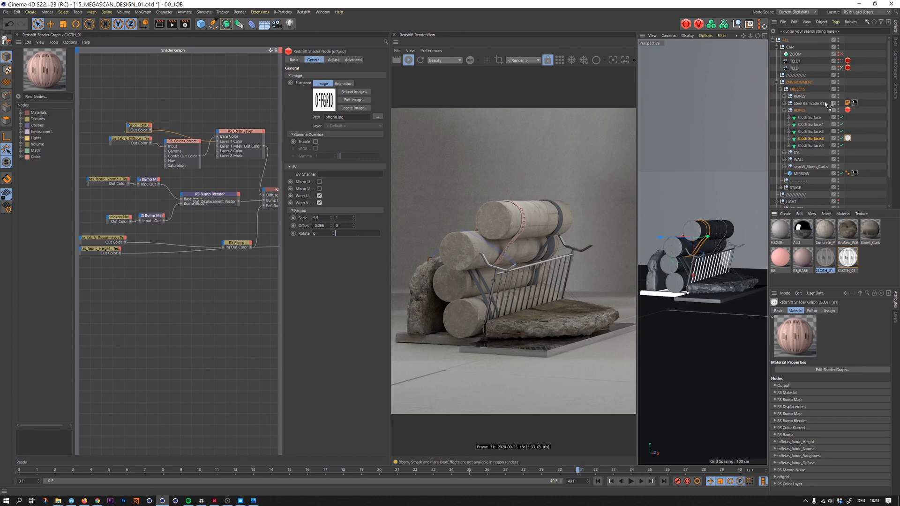
pyautogui.moveTo(806, 111); pyautogui.dragTo(847, 131)
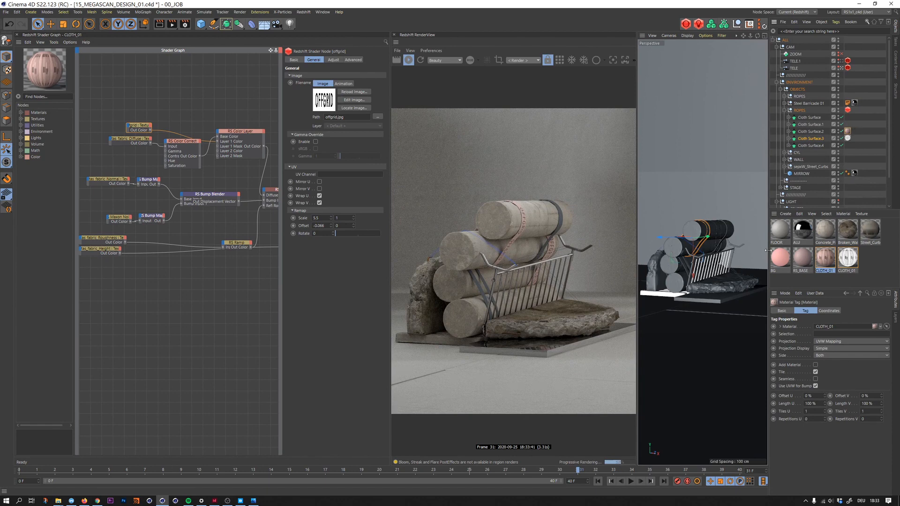
# - In the duplicated CLOTH_01, set the offgrid horizontal offset to -0.016 and Color Correct to gamma 0.704, contrast 0.665 and hue shift 124.56
pyautogui.click(828, 264)
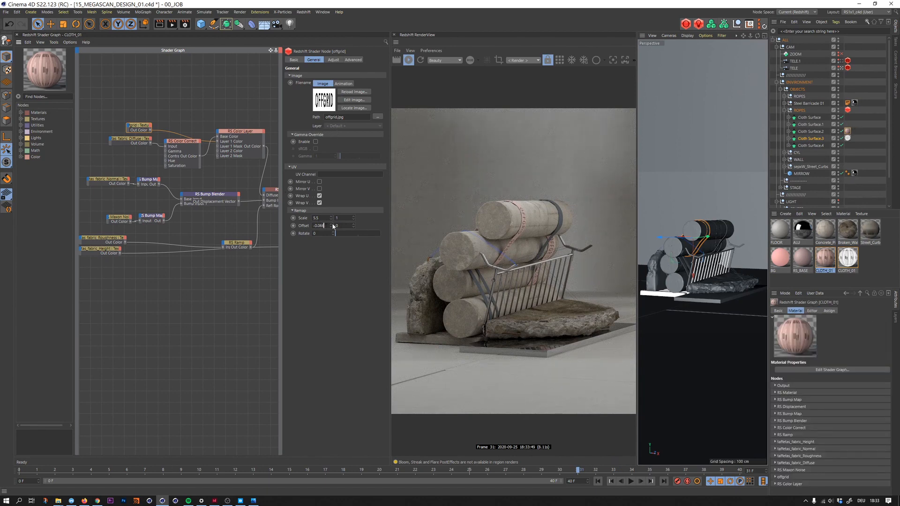
pyautogui.click(184, 144)
pyautogui.moveTo(364, 100)
pyautogui.mouseDown()
pyautogui.moveTo(375, 91)
pyautogui.moveTo(359, 83)
pyautogui.moveTo(367, 98)
pyautogui.mouseUp()
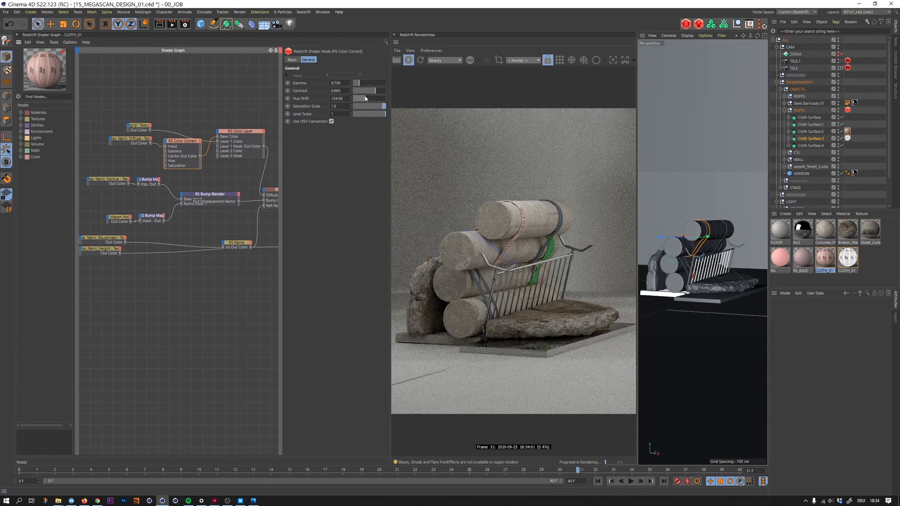
# - Compare the green strap with the reference image 15_Megascan_01.png, and move the offgrid and Color Correct nodes slightly higher in the graph
pyautogui.hotkey('alt', 'Tab')
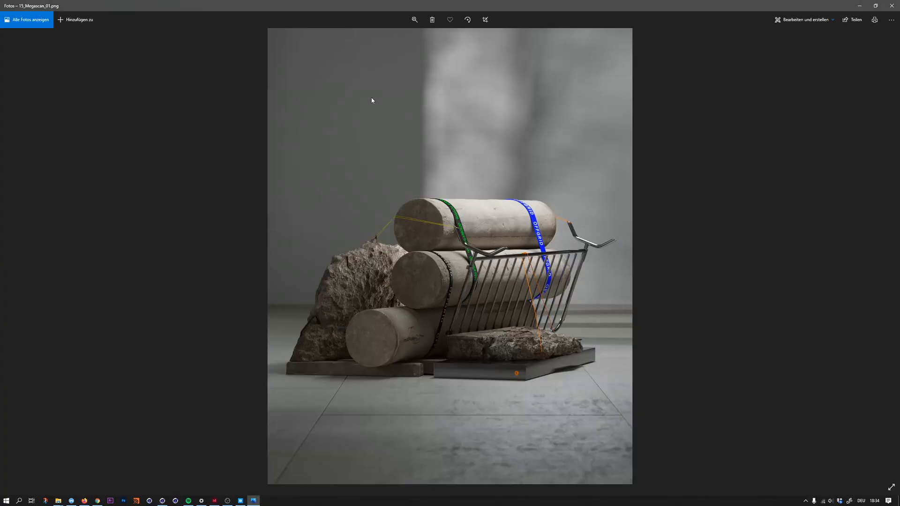
pyautogui.hotkey('alt', 'Tab')
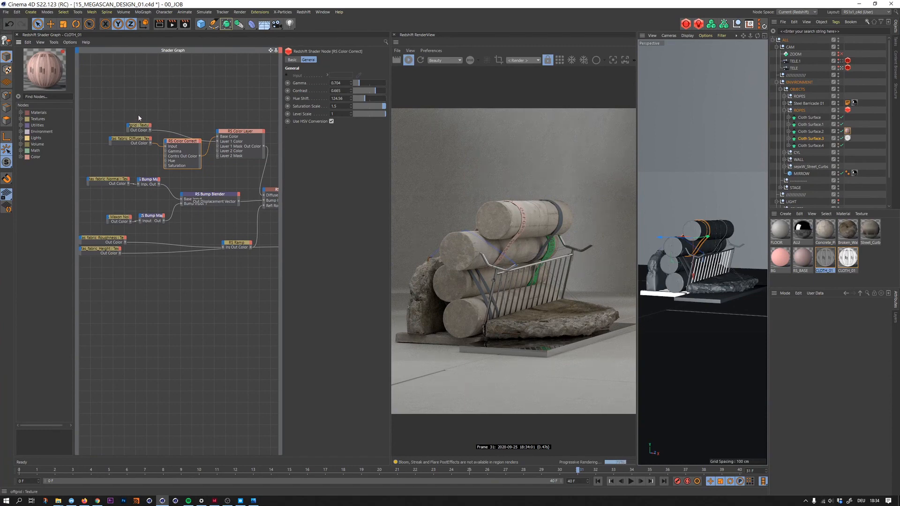
pyautogui.moveTo(140, 128); pyautogui.dragTo(136, 121)
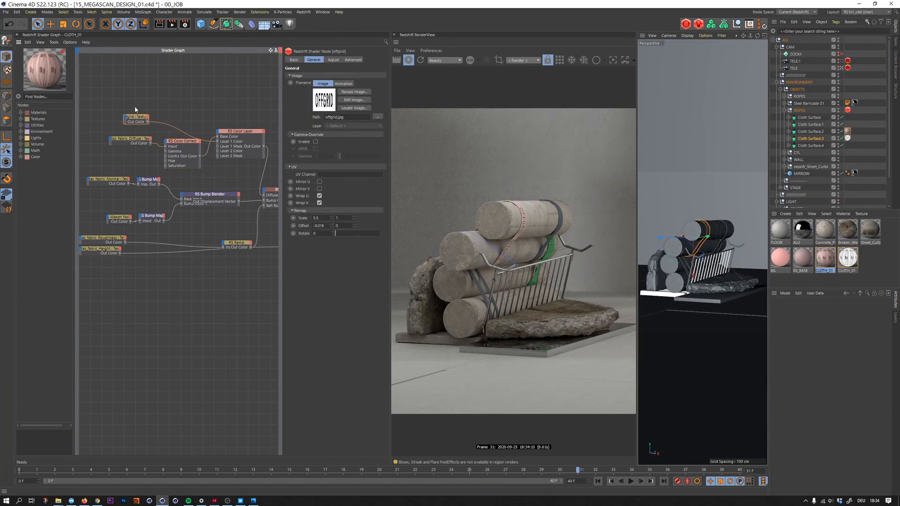
pyautogui.moveTo(183, 142); pyautogui.dragTo(182, 137)
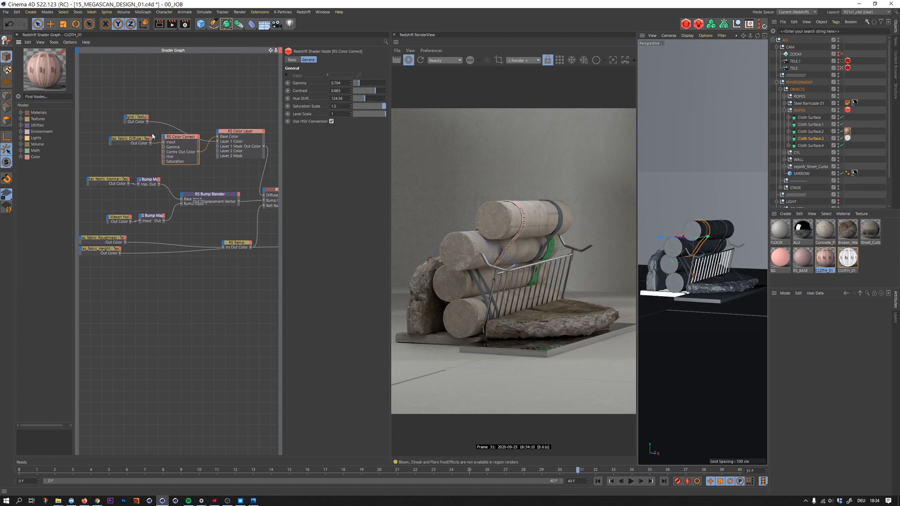
pyautogui.click(125, 140)
pyautogui.click(196, 142)
# - Tune the green strap's Color Correct to saturation scale 2, gamma 0.716, contrast 0.612 and hue shift 120.6, moving the offgrid node further up
pyautogui.scroll(6, 700, 225)
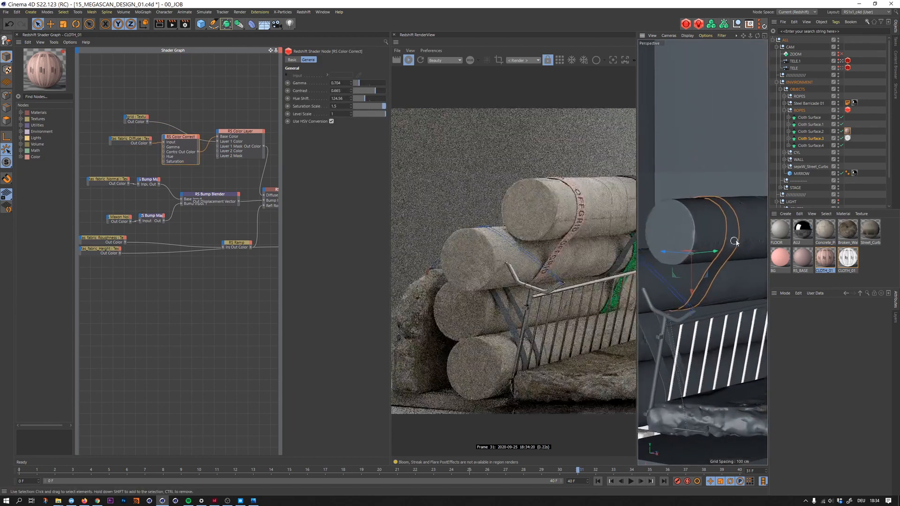
pyautogui.keyDown('alt'); pyautogui.moveTo(696, 226); pyautogui.dragTo(682, 223, button='middle'); pyautogui.keyUp('alt')
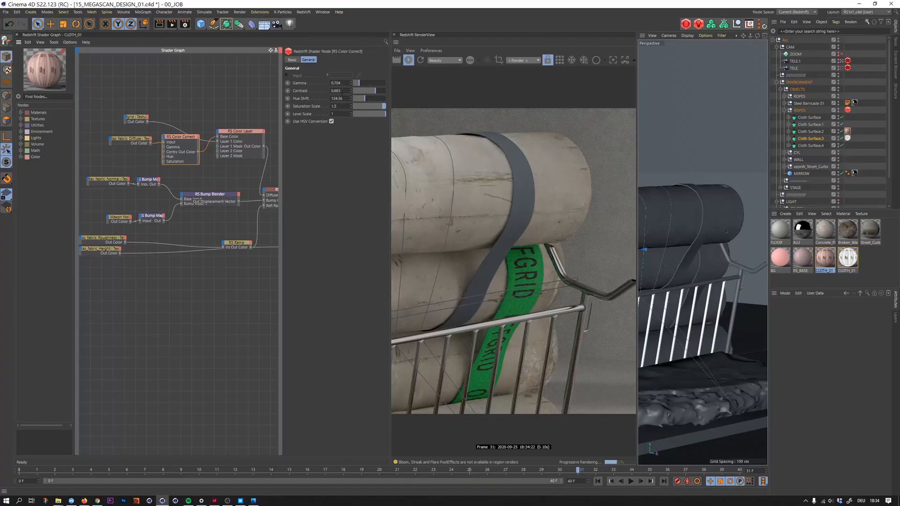
pyautogui.write('2')
pyautogui.press('Return')
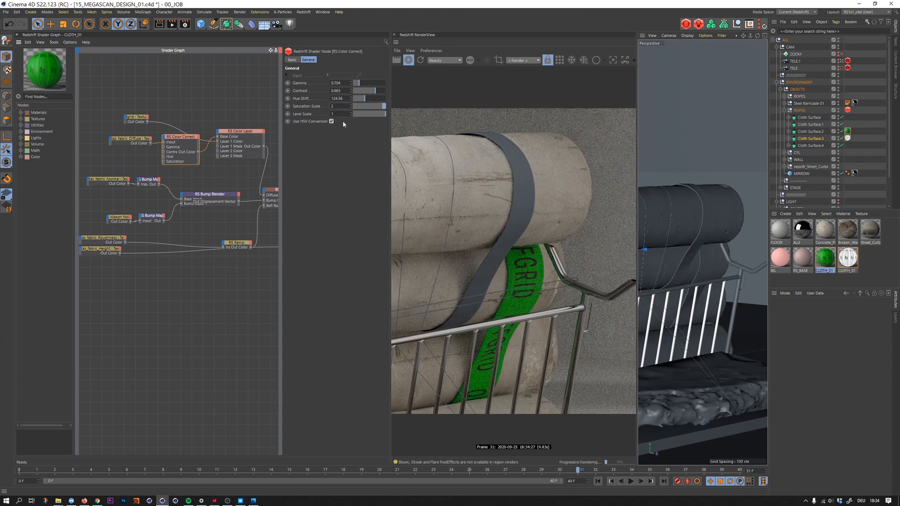
pyautogui.moveTo(361, 84); pyautogui.dragTo(366, 100)
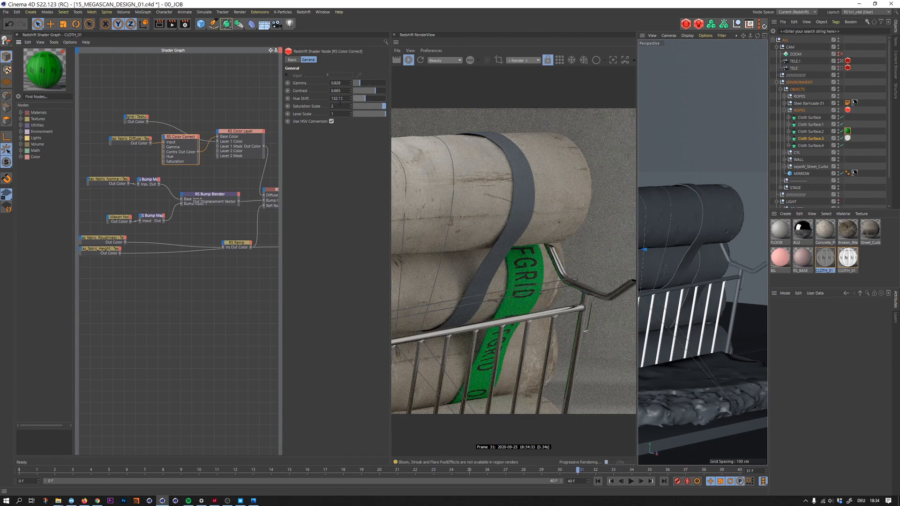
pyautogui.moveTo(136, 117); pyautogui.dragTo(142, 110)
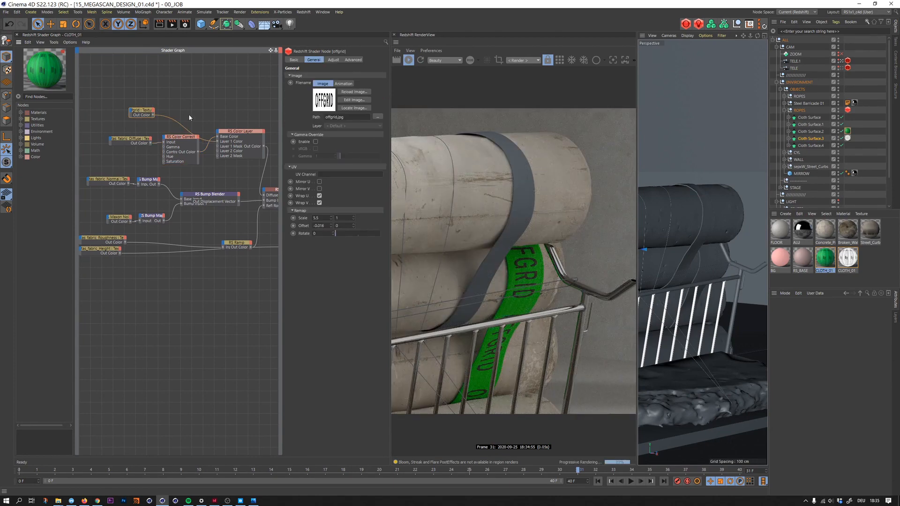
pyautogui.click(180, 140)
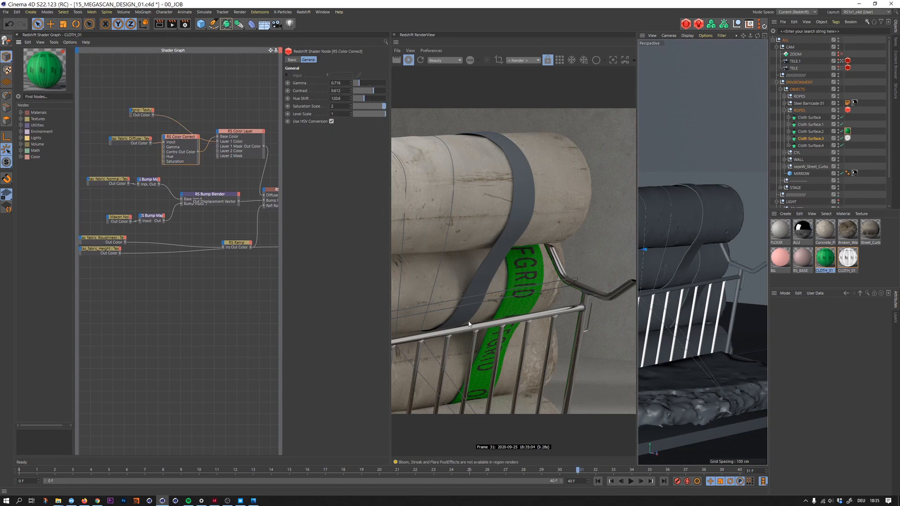
# - Set the horizontal UV remap scale of the green strap's offgrid texture to 6
pyautogui.click(139, 113)
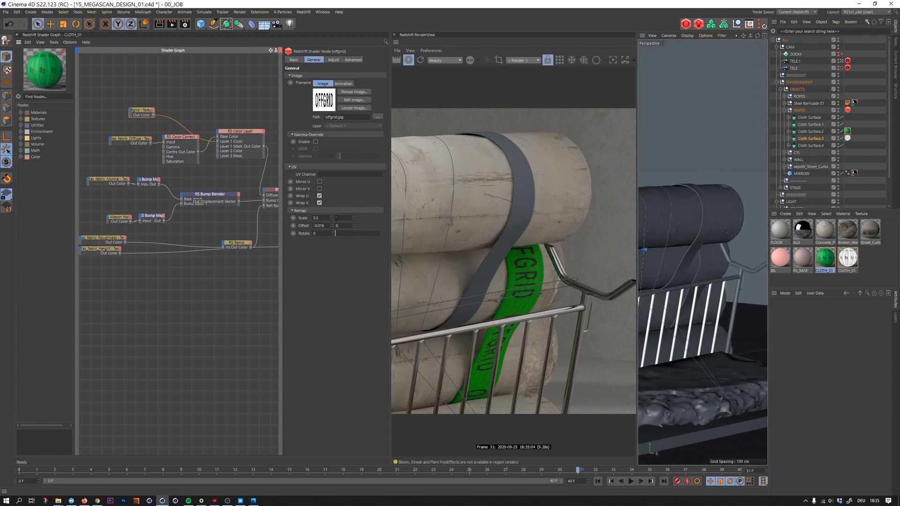
pyautogui.write('6')
pyautogui.press('Return')
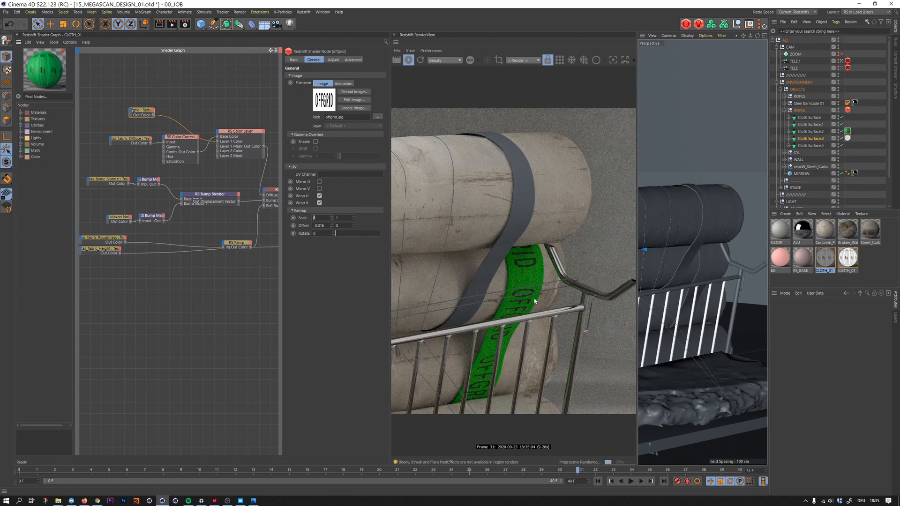
# - Set the offgrid texture's UV remap scale on the green strap to 3.5 horizontally and 1.3 vertically
pyautogui.press('Return')
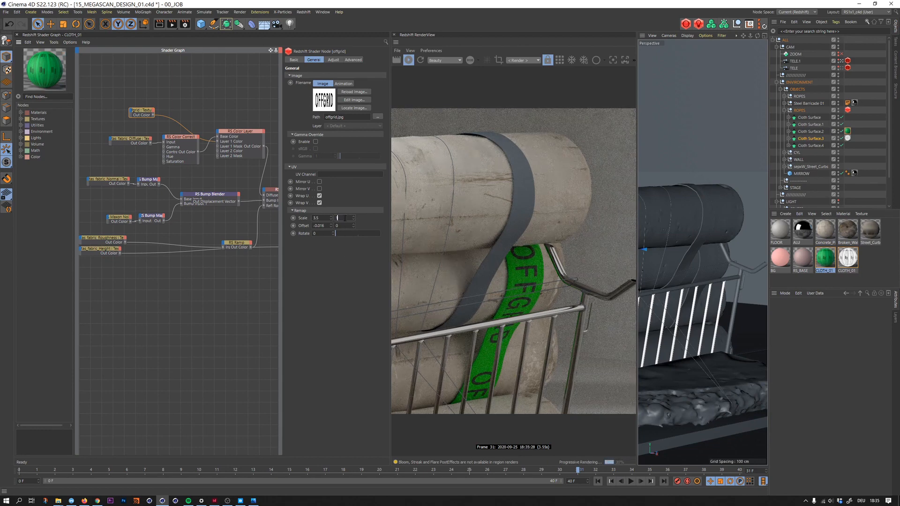
pyautogui.write('.1')
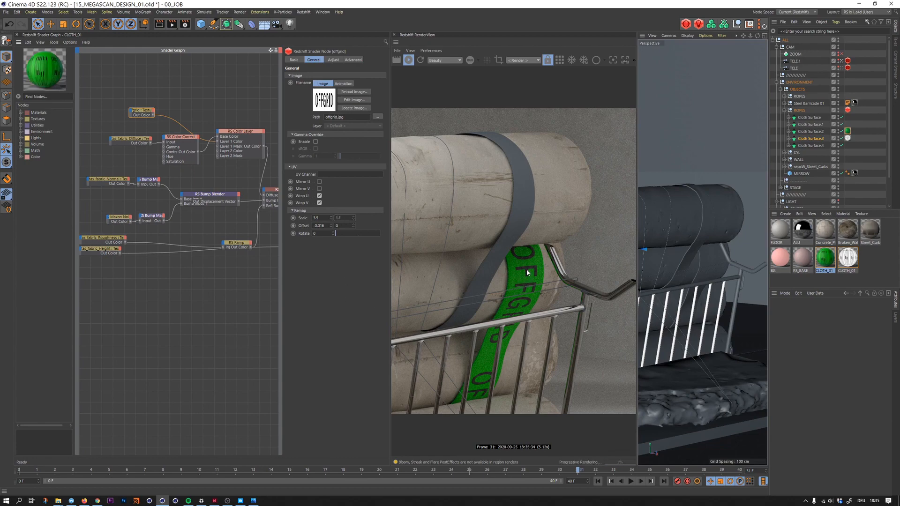
pyautogui.moveTo(345, 219); pyautogui.dragTo(328, 225)
pyautogui.write('1.3')
# - Set the offgrid texture's vertical UV offset to -0.13 to position the lettering across the strap
pyautogui.press('Tab')
pyautogui.write('0')
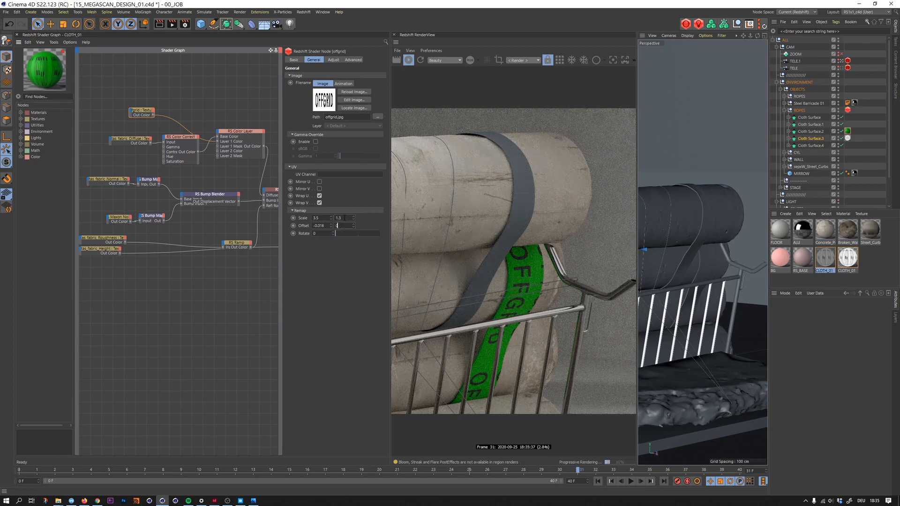
pyautogui.write('.01')
pyautogui.press('Return')
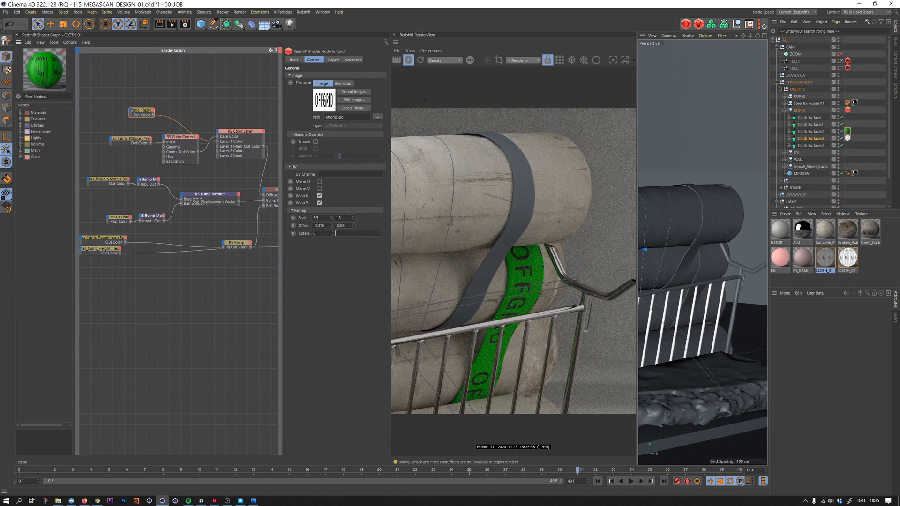
pyautogui.press('Down')
pyautogui.press('Down')
pyautogui.press('Down')
pyautogui.press('Down')
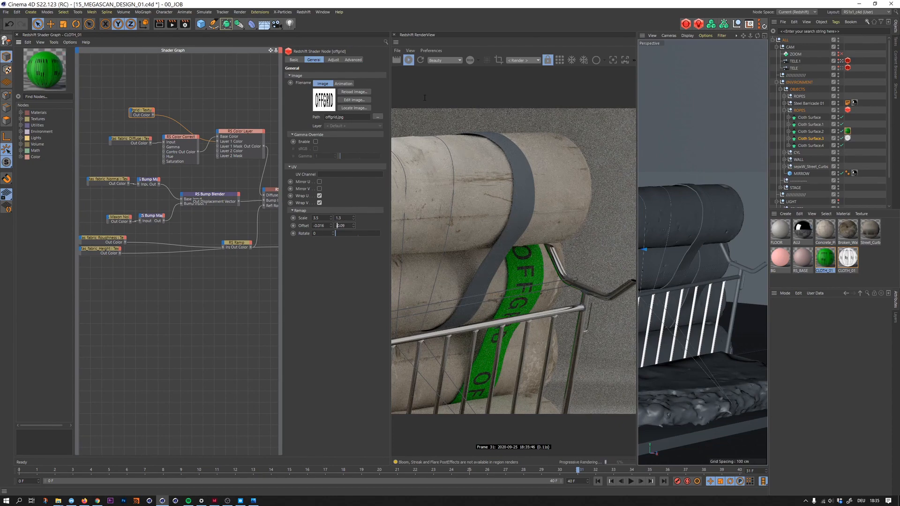
pyautogui.press('Down')
pyautogui.press('Down')
pyautogui.press('Down')
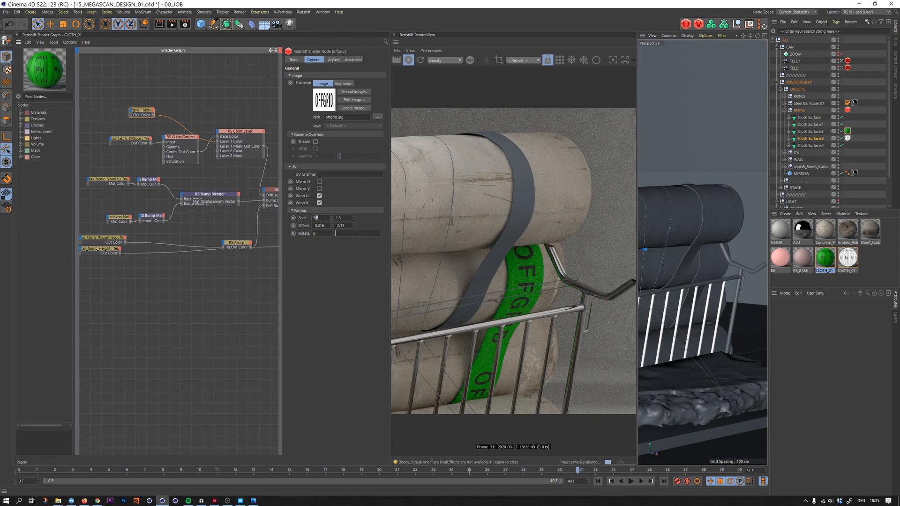
# - Set the horizontal UV remap scale of the offgrid texture to 4
pyautogui.moveTo(316, 218); pyautogui.dragTo(311, 219)
pyautogui.write('4')
pyautogui.press('Return')
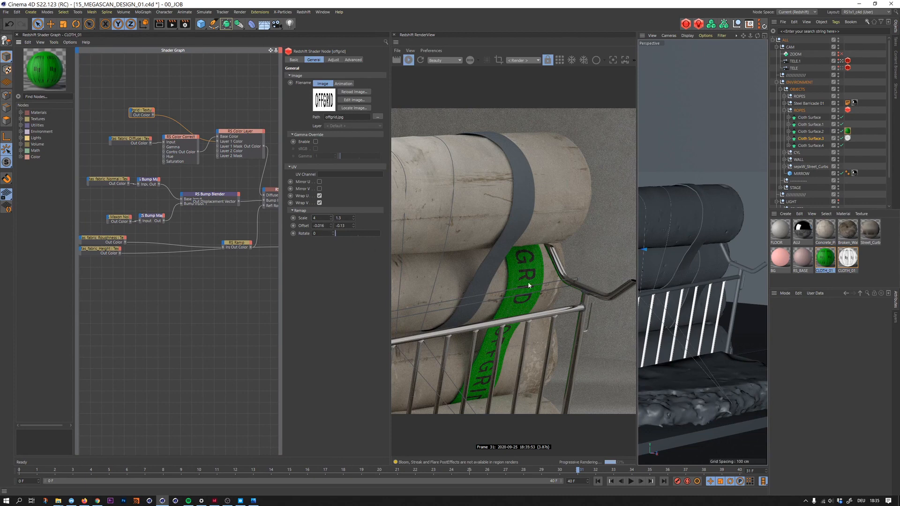
# - Add a Ramp node beside the offgrid texture and colour its first knot green with 81% saturation and 71% value
pyautogui.click(161, 98)
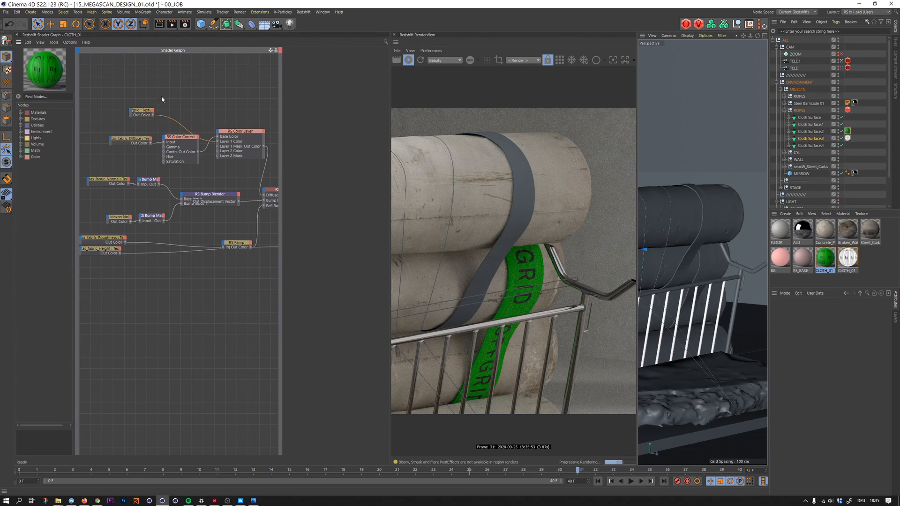
pyautogui.hotkey('shift', 'c')
pyautogui.write('ramp')
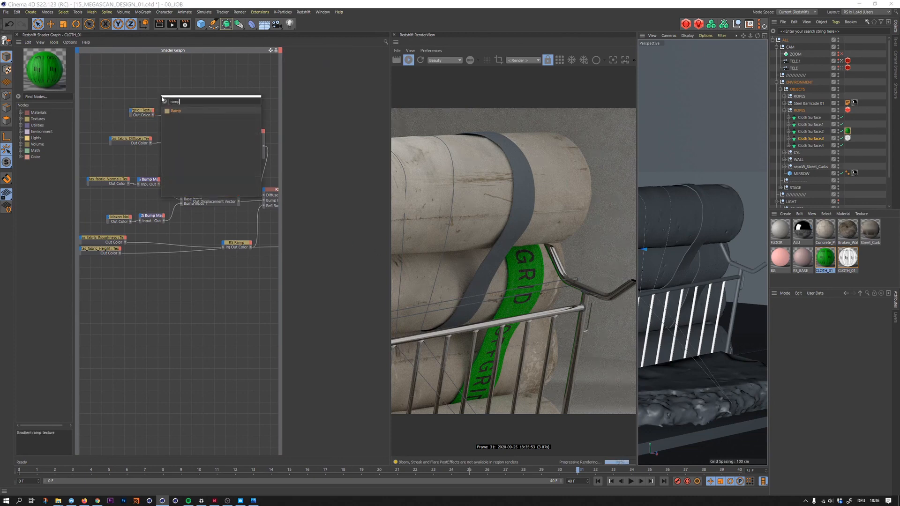
pyautogui.press('Return')
pyautogui.moveTo(174, 103)
pyautogui.mouseDown()
pyautogui.moveTo(179, 113)
pyautogui.moveTo(169, 112)
pyautogui.mouseUp()
pyautogui.click(208, 115)
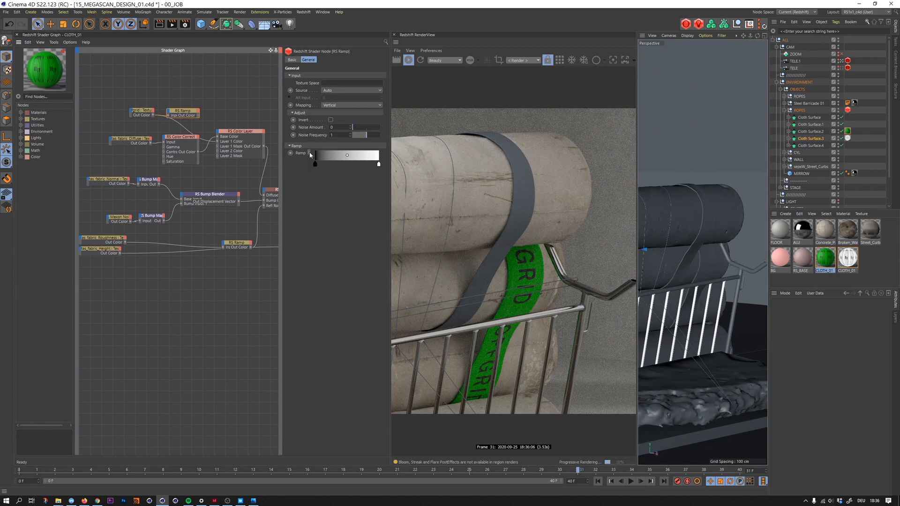
pyautogui.click(310, 155)
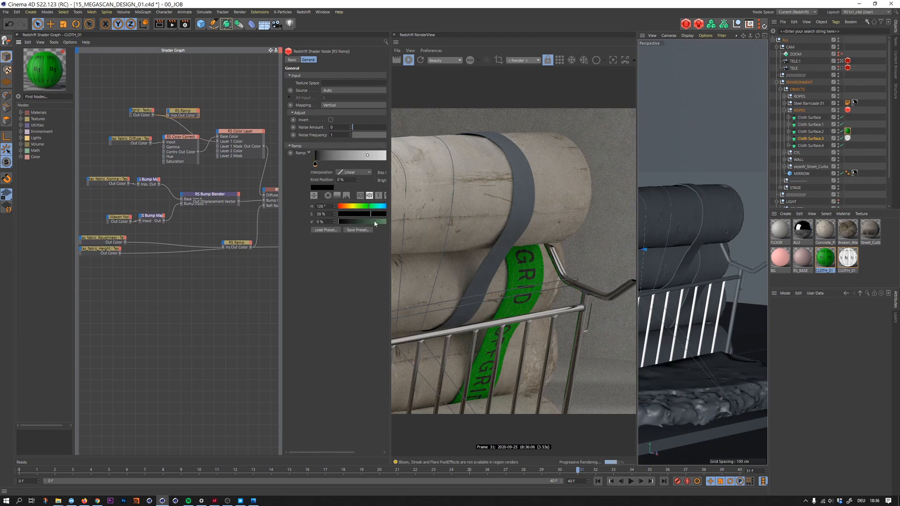
pyautogui.moveTo(375, 222); pyautogui.dragTo(359, 207)
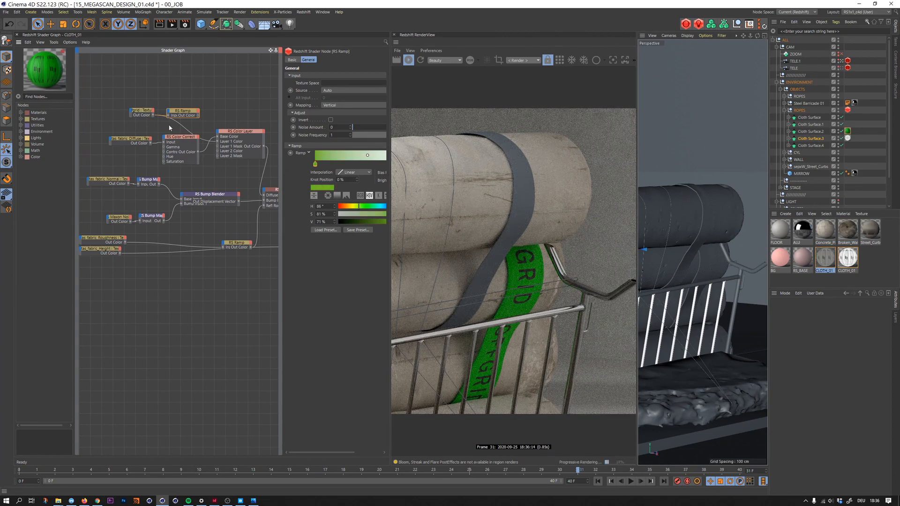
# - Darken and desaturate the strap fabric by setting Color Correct gamma to 0.148 and saturation scale to 0.101
pyautogui.moveTo(224, 135); pyautogui.dragTo(219, 146)
pyautogui.moveTo(211, 147); pyautogui.dragTo(189, 138)
pyautogui.click(232, 127)
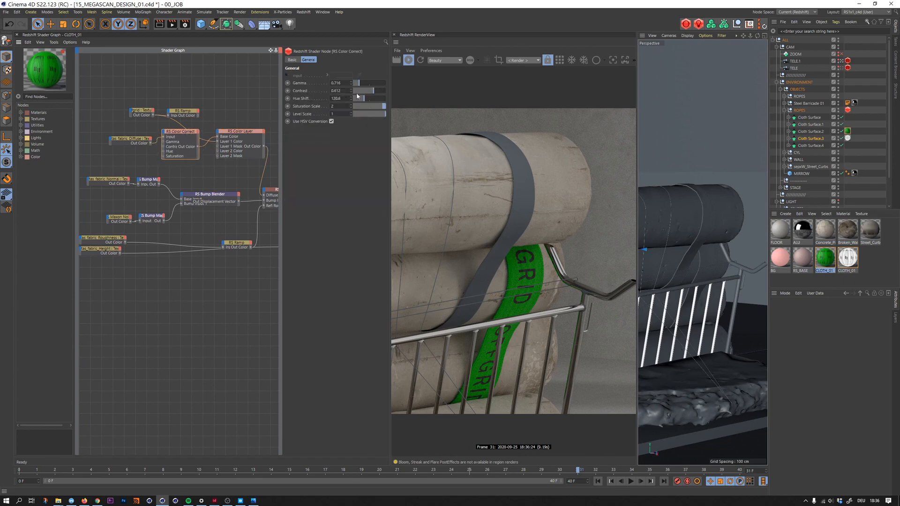
pyautogui.moveTo(364, 83)
pyautogui.mouseDown()
pyautogui.moveTo(356, 86)
pyautogui.moveTo(356, 107)
pyautogui.moveTo(355, 85)
pyautogui.mouseUp()
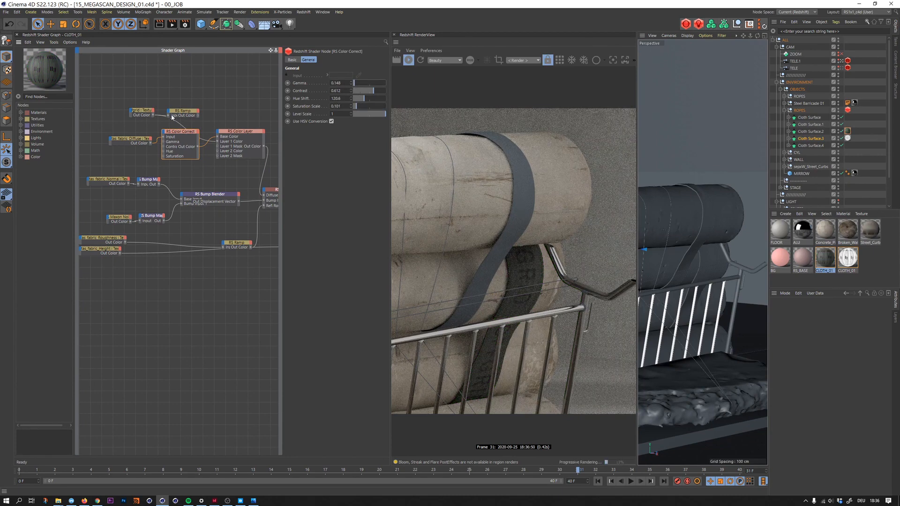
# - Connect the green ramp's output to the Base Color of the RS Color Layer
pyautogui.moveTo(197, 115); pyautogui.dragTo(217, 146)
pyautogui.moveTo(199, 116); pyautogui.dragTo(230, 126)
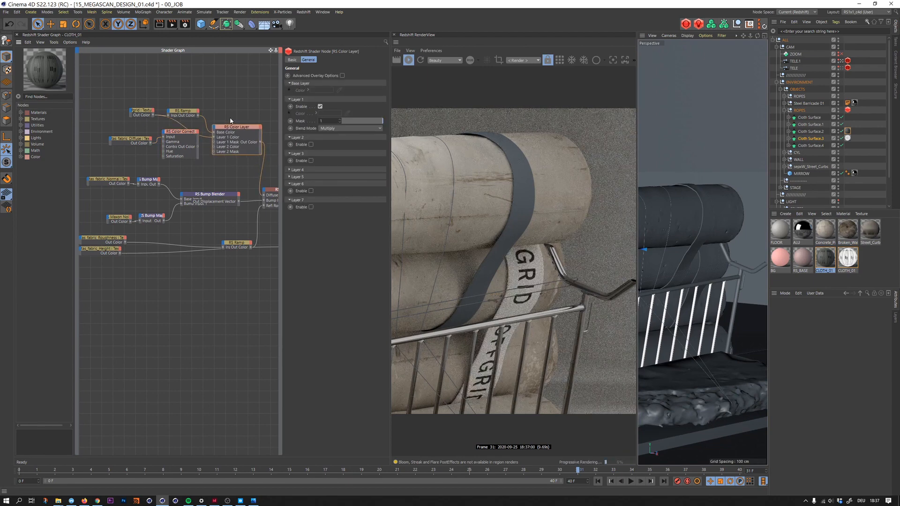
pyautogui.click(190, 113)
# - Set Layer 1 of the Color Layer to Normal blending and connect the offgrid texture to the Layer 1 Mask
pyautogui.click(232, 133)
pyautogui.click(331, 129)
pyautogui.click(330, 134)
pyautogui.moveTo(153, 115); pyautogui.dragTo(218, 141)
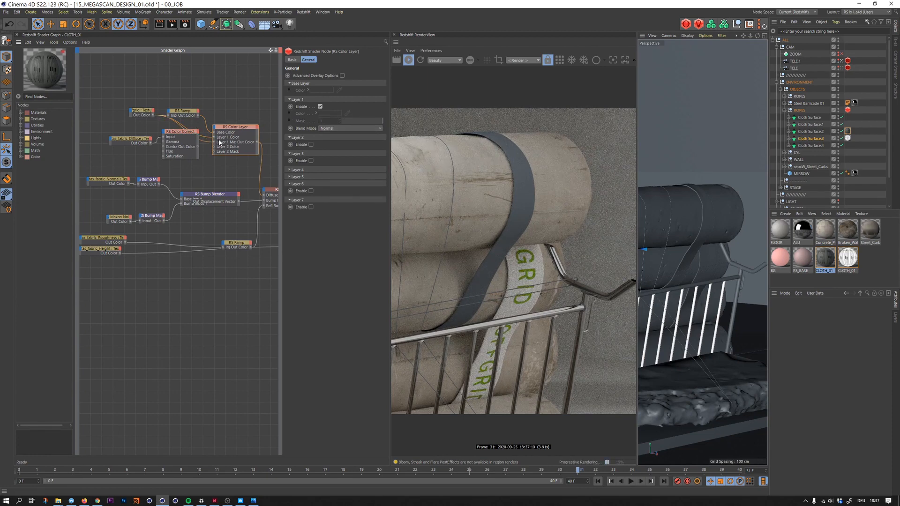
# - Remove the Color Layer's Base Color input and set its base colour to green with 100% saturation and 100% value
pyautogui.moveTo(196, 113); pyautogui.dragTo(198, 109)
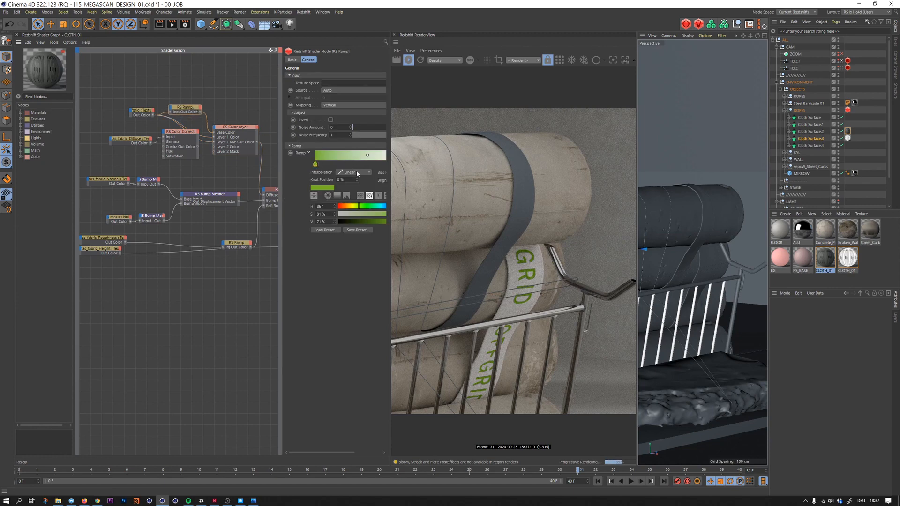
pyautogui.click(224, 133)
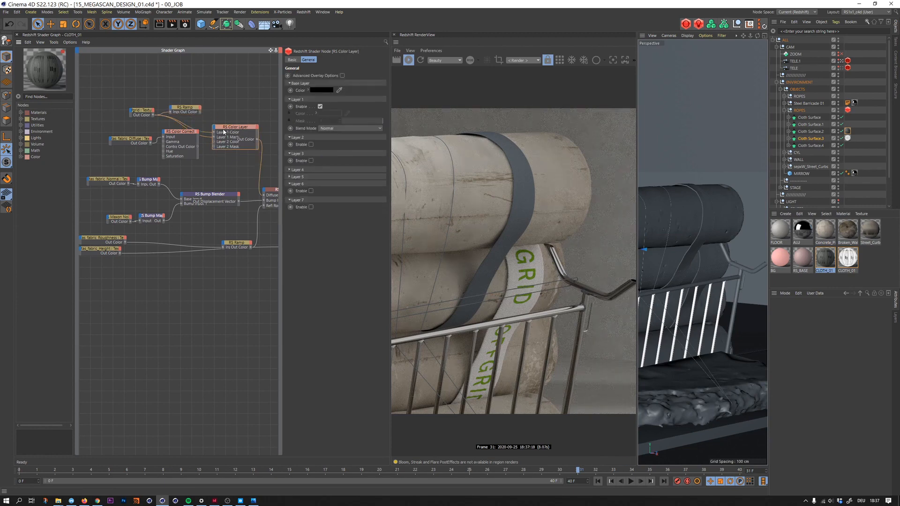
pyautogui.click(323, 91)
pyautogui.click(323, 90)
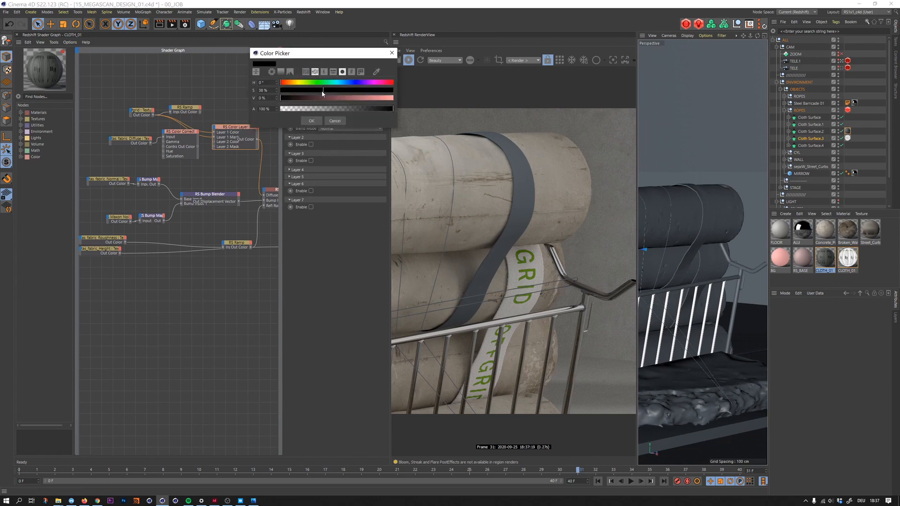
pyautogui.click(316, 83)
pyautogui.moveTo(364, 98); pyautogui.dragTo(397, 98)
pyautogui.click(391, 90)
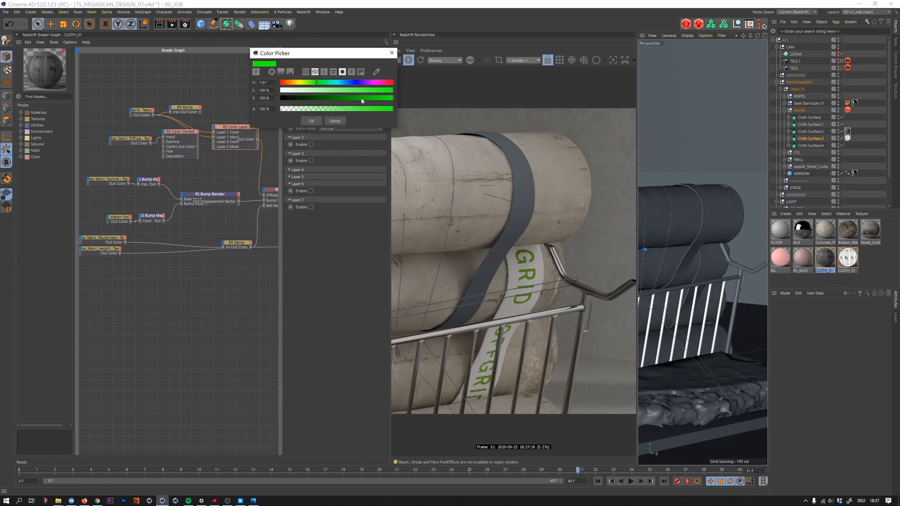
pyautogui.click(311, 121)
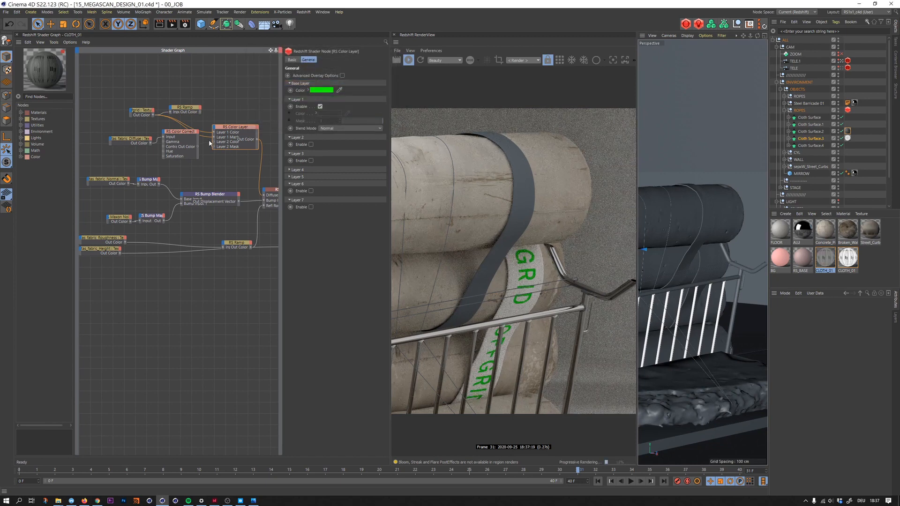
# - Route the Color Correct output into the Color Layer's Layer 1 Color and delete the unused ramp beside the offgrid texture
pyautogui.moveTo(180, 139)
pyautogui.mouseDown()
pyautogui.moveTo(227, 126)
pyautogui.moveTo(227, 162)
pyautogui.moveTo(212, 147)
pyautogui.moveTo(211, 124)
pyautogui.moveTo(213, 134)
pyautogui.moveTo(180, 131)
pyautogui.mouseUp()
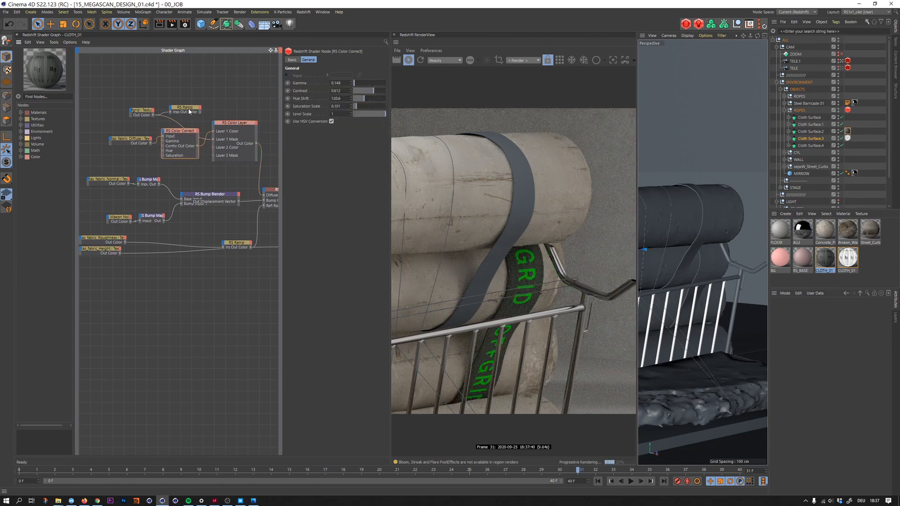
pyautogui.click(189, 111)
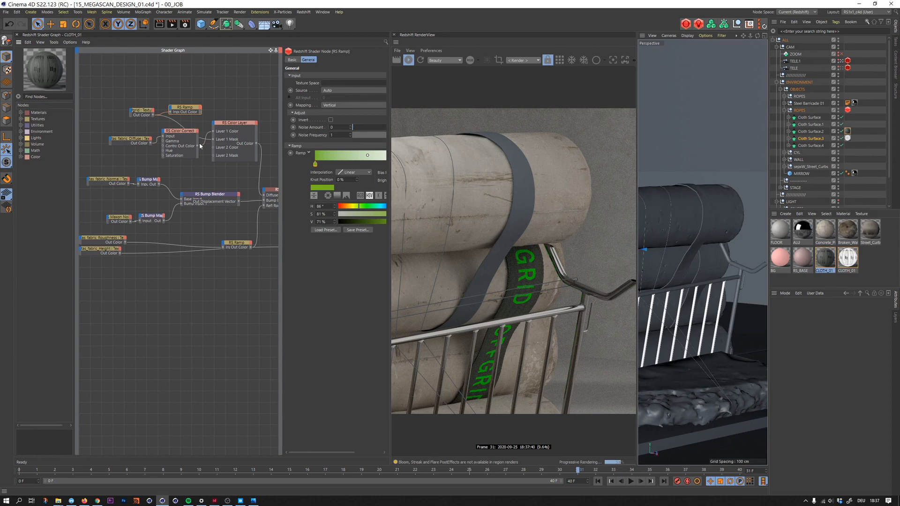
pyautogui.press('Delete')
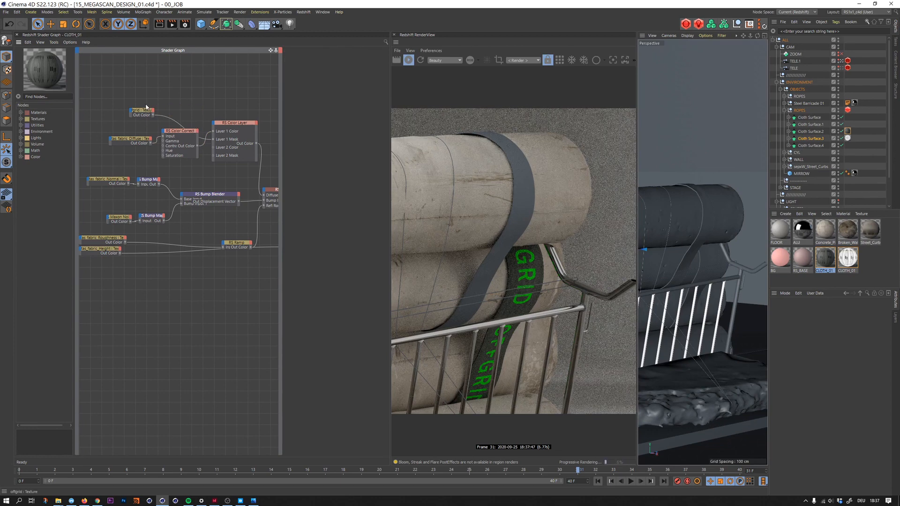
# - Check the settings of the offgrid, taffetas diffuse and Color Layer nodes, nudging the Color Correct node slightly higher
pyautogui.click(143, 111)
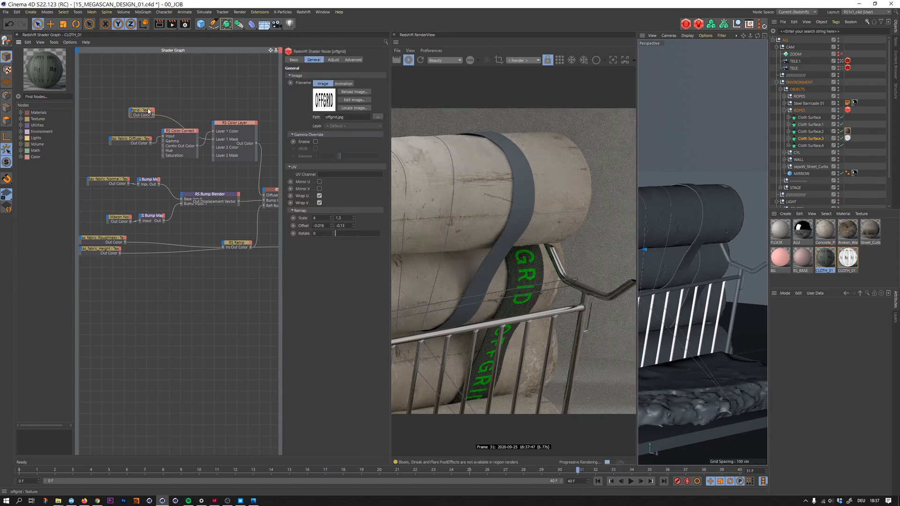
pyautogui.moveTo(183, 133); pyautogui.dragTo(184, 135)
pyautogui.click(234, 123)
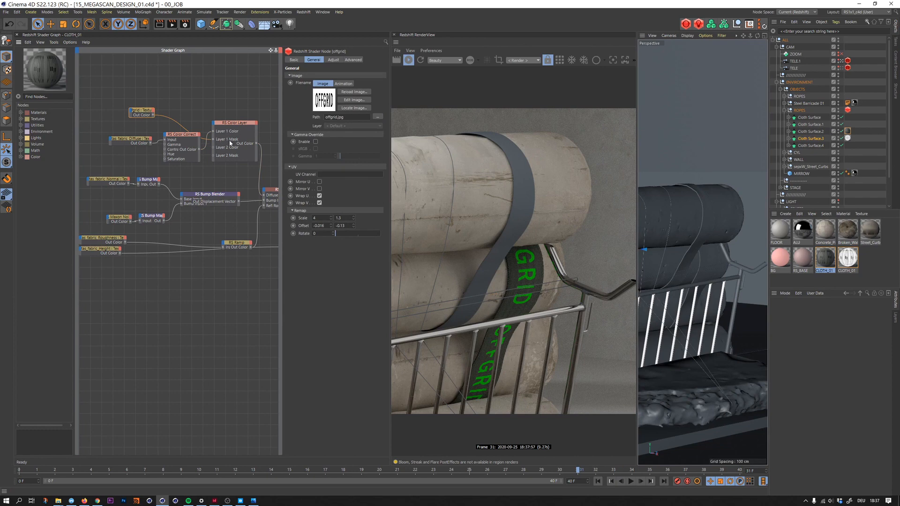
pyautogui.moveTo(185, 133); pyautogui.dragTo(184, 128)
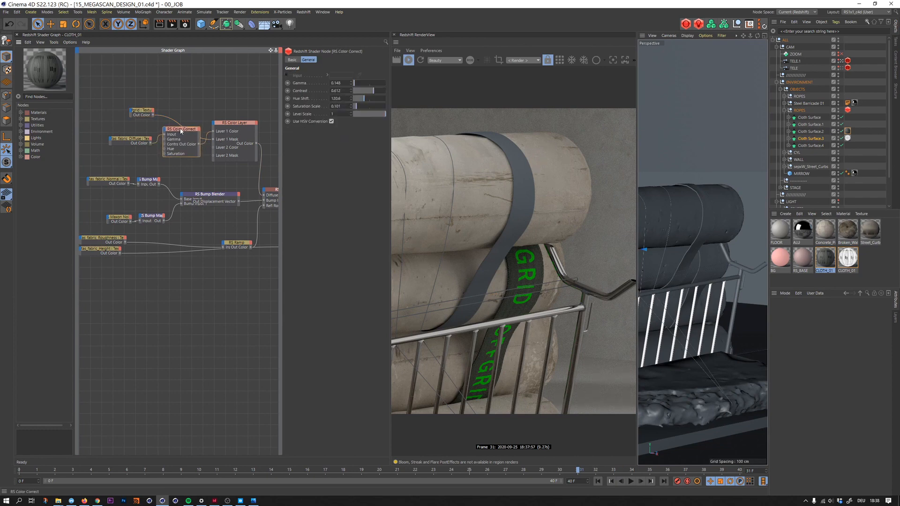
pyautogui.click(153, 142)
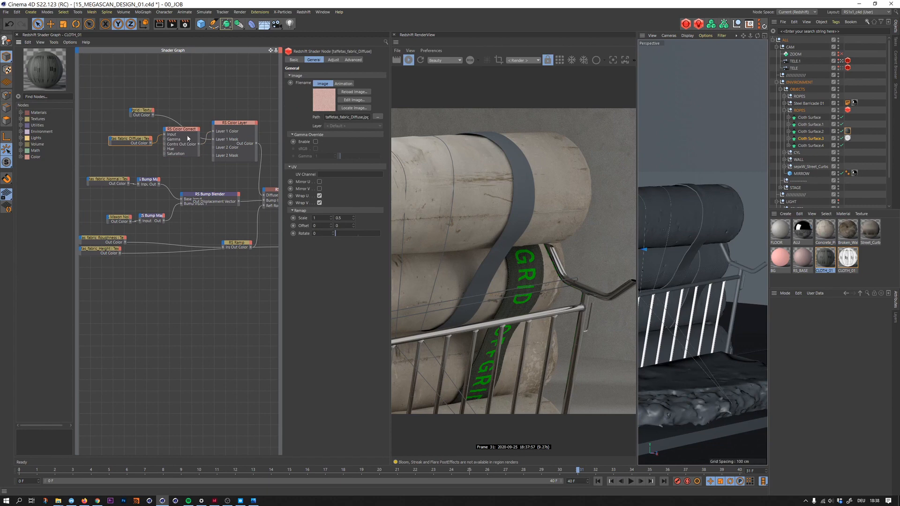
pyautogui.click(215, 122)
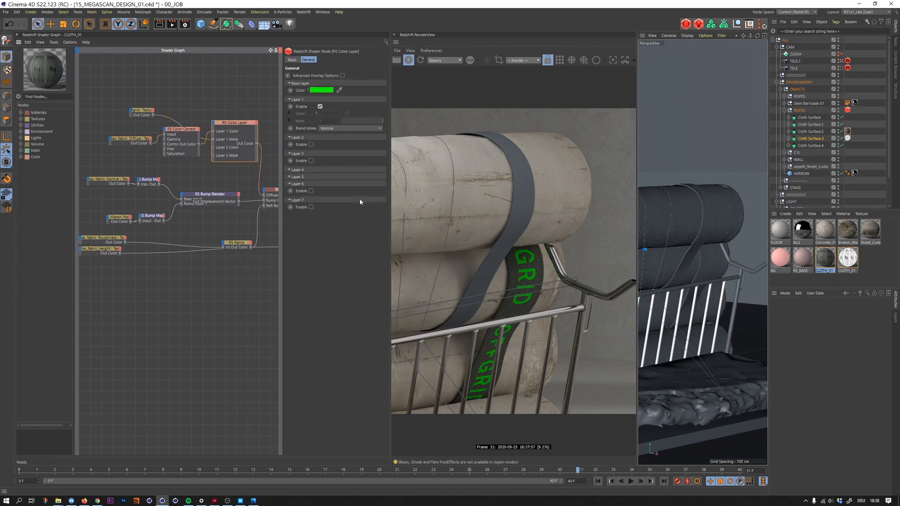
pyautogui.click(179, 150)
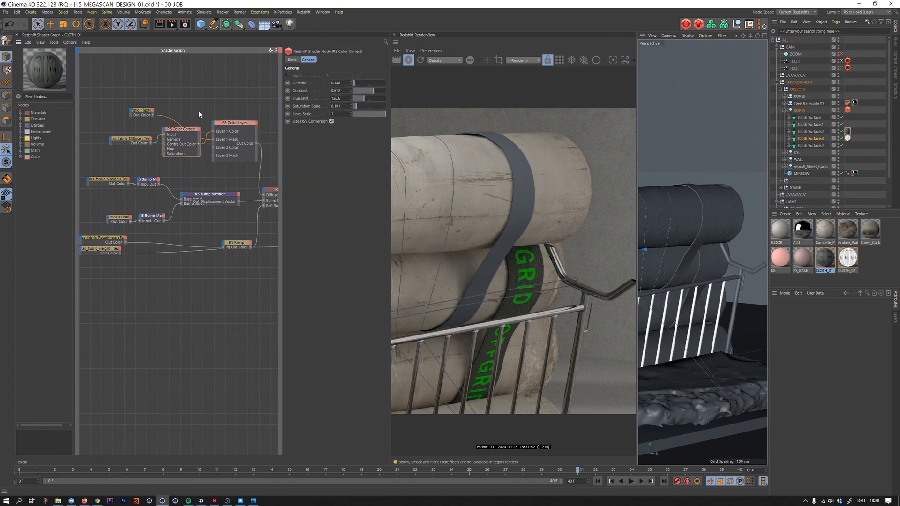
# - Set the Color Correct gamma to 0.124 and raise its contrast slightly for a darker strap fabric
pyautogui.click(339, 83)
pyautogui.click(375, 93)
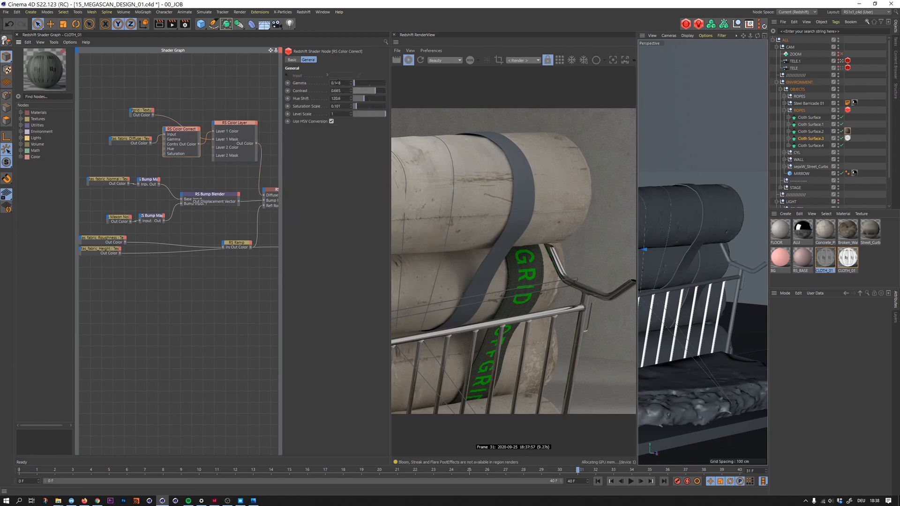
pyautogui.scroll(-1, 342, 102)
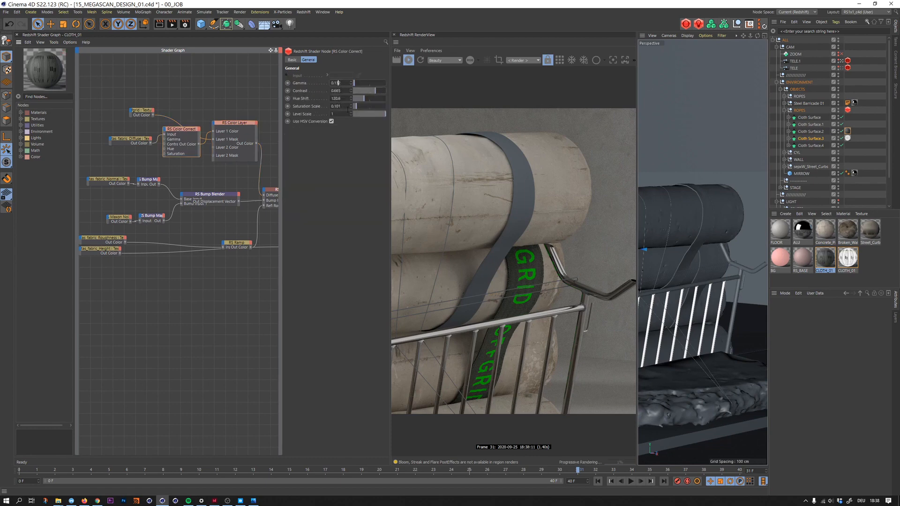
# - Toggle the TELE camera to view the cloth straps from another angle
pyautogui.click(841, 68)
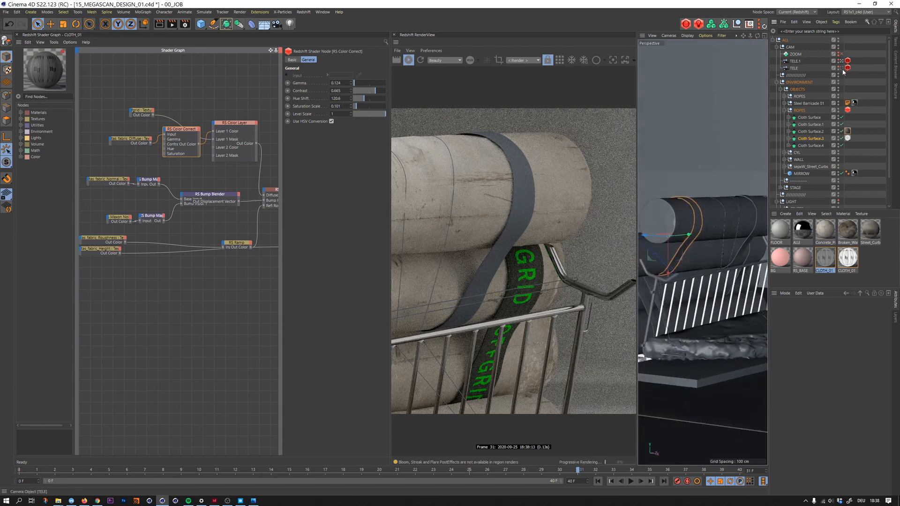
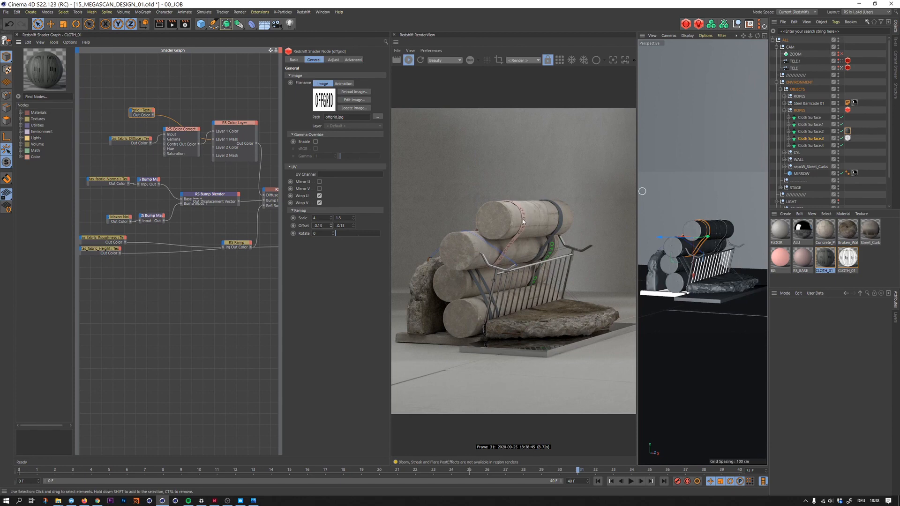
# - Set the remap scale of the four taffetas texture nodes in the dark cloth material with green lettering to 0.4 by 0.8
pyautogui.click(842, 60)
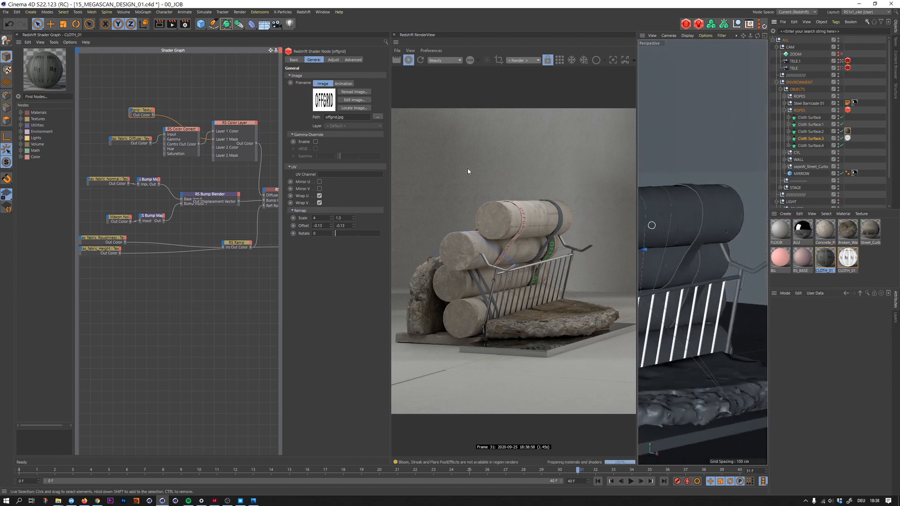
pyautogui.moveTo(125, 142); pyautogui.dragTo(94, 151)
pyautogui.moveTo(94, 152); pyautogui.dragTo(148, 148, button='middle')
pyautogui.moveTo(128, 121); pyautogui.dragTo(146, 261)
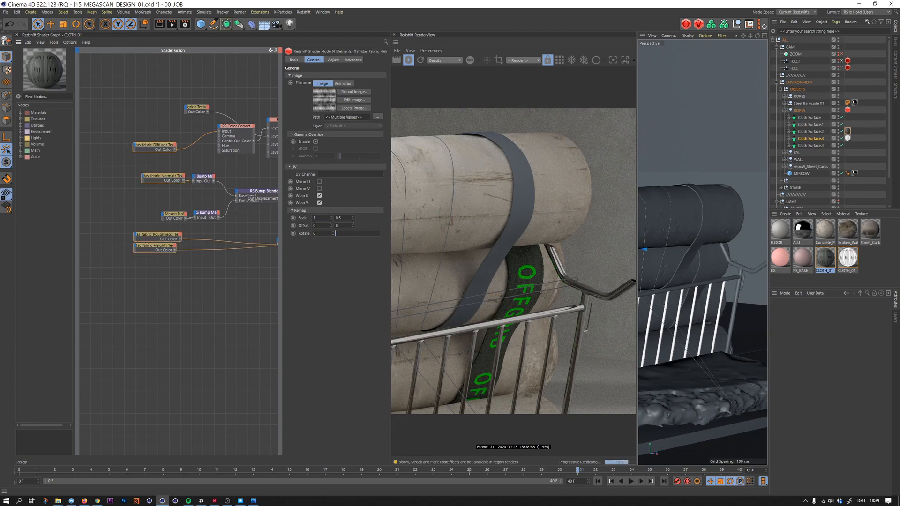
pyautogui.write(',5')
pyautogui.write(',5')
pyautogui.moveTo(321, 220)
pyautogui.mouseDown()
pyautogui.moveTo(312, 220)
pyautogui.moveTo(336, 221)
pyautogui.moveTo(312, 219)
pyautogui.mouseUp()
pyautogui.press('Return')
pyautogui.write(',4')
pyautogui.press('Return')
# - Give the four taffetas texture nodes in the pink cloth material a remap scale of 0.4 by 0.8
pyautogui.click(847, 257)
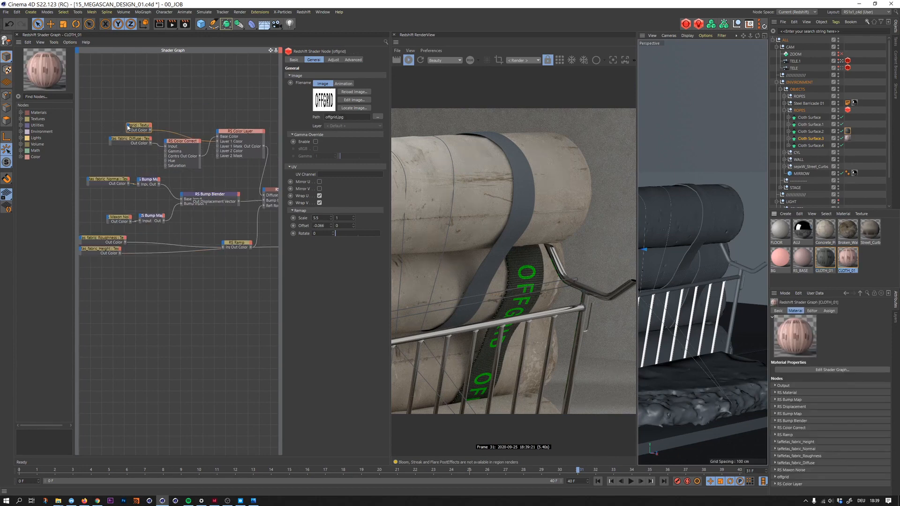
pyautogui.click(107, 136)
pyautogui.moveTo(107, 136); pyautogui.dragTo(151, 135, button='middle')
pyautogui.moveTo(158, 138); pyautogui.dragTo(175, 263)
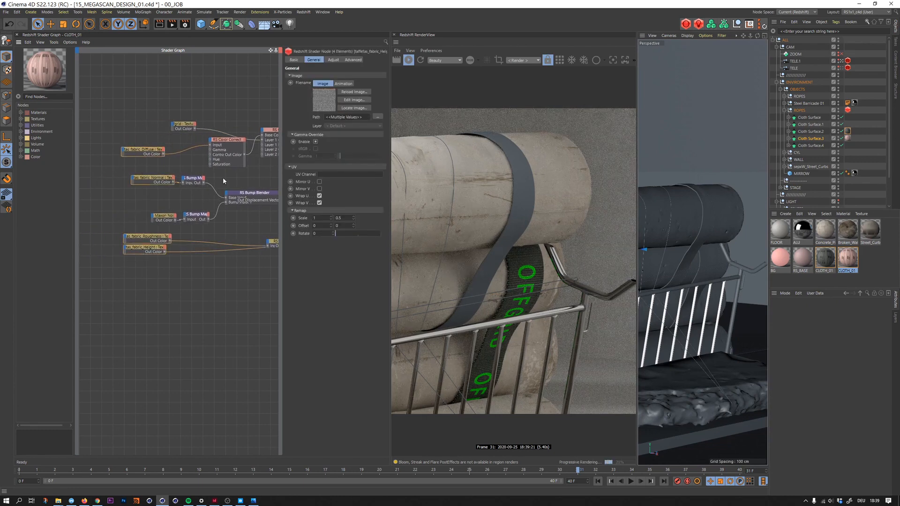
pyautogui.doubleClick(342, 219)
pyautogui.write('.8')
pyautogui.press('Return')
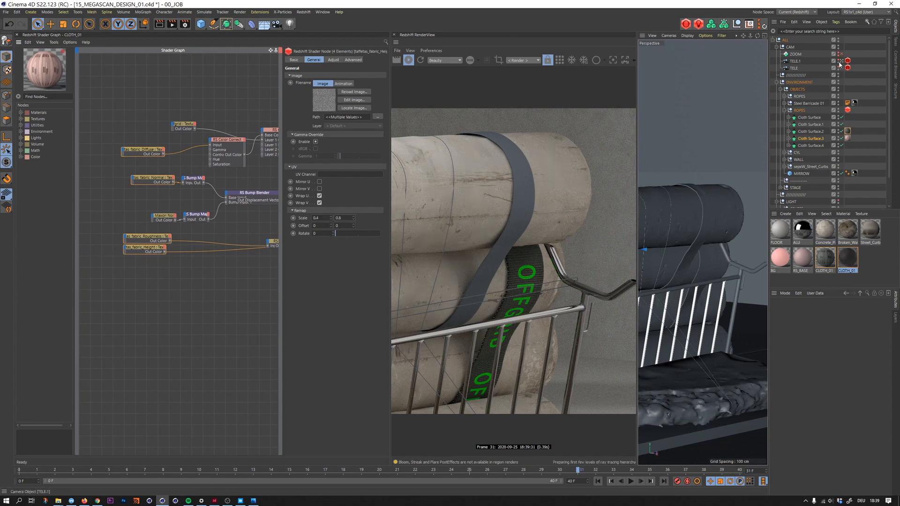
# - Return to the TELE camera and change the pink material's taffetas texture scale to 0.5 by 1
pyautogui.click(841, 61)
pyautogui.click(841, 68)
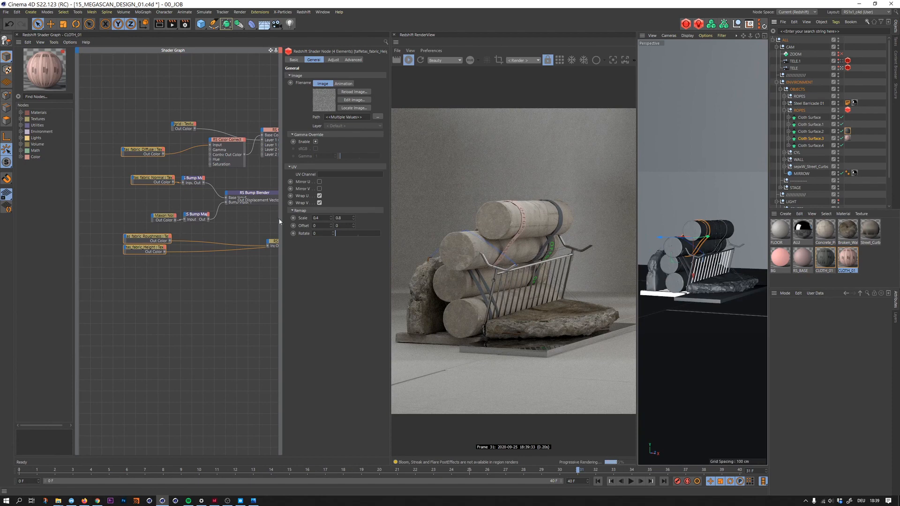
pyautogui.doubleClick(324, 218)
pyautogui.write('.5')
pyautogui.doubleClick(342, 219)
pyautogui.write('1')
pyautogui.press('Return')
# - Duplicate the dark green-lettered cloth material, check the reference render, and apply the copy to Cloth Surface.1
pyautogui.click(827, 259)
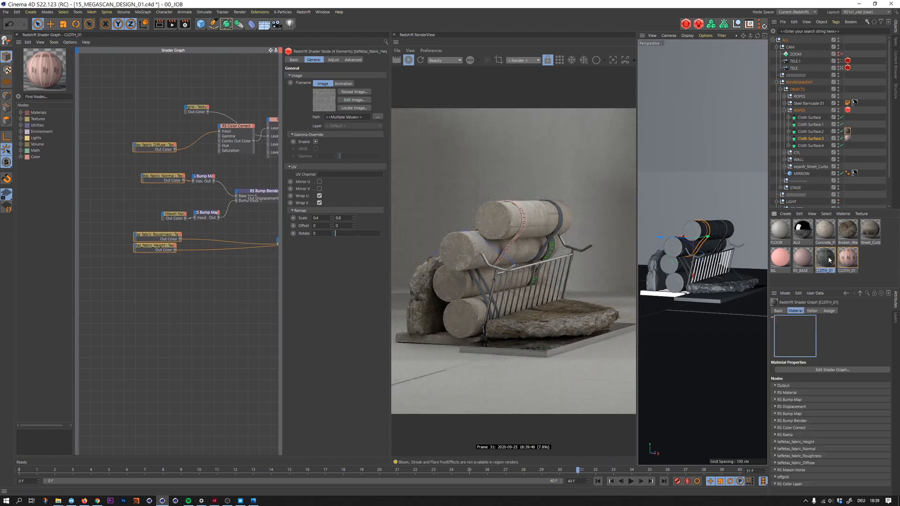
pyautogui.keyDown('ctrl'); pyautogui.moveTo(826, 260); pyautogui.dragTo(821, 260); pyautogui.keyUp('ctrl')
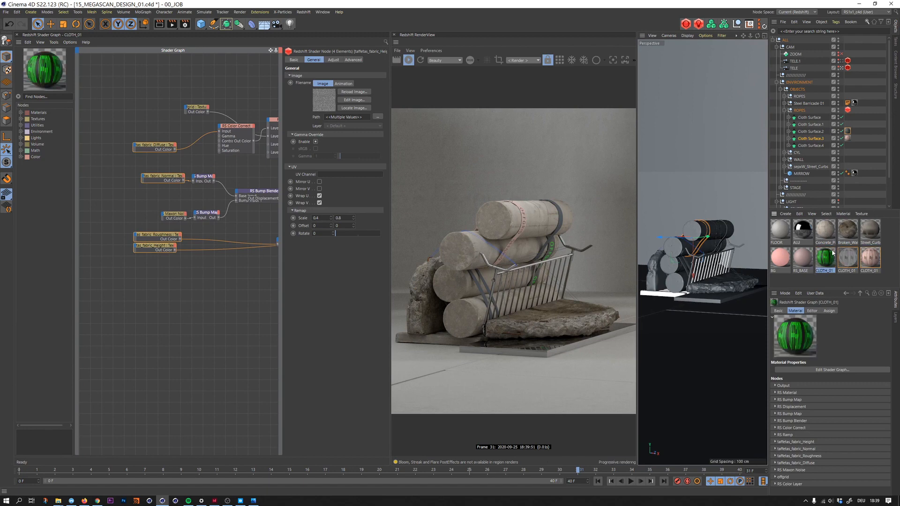
pyautogui.hotkey('alt', 'Tab')
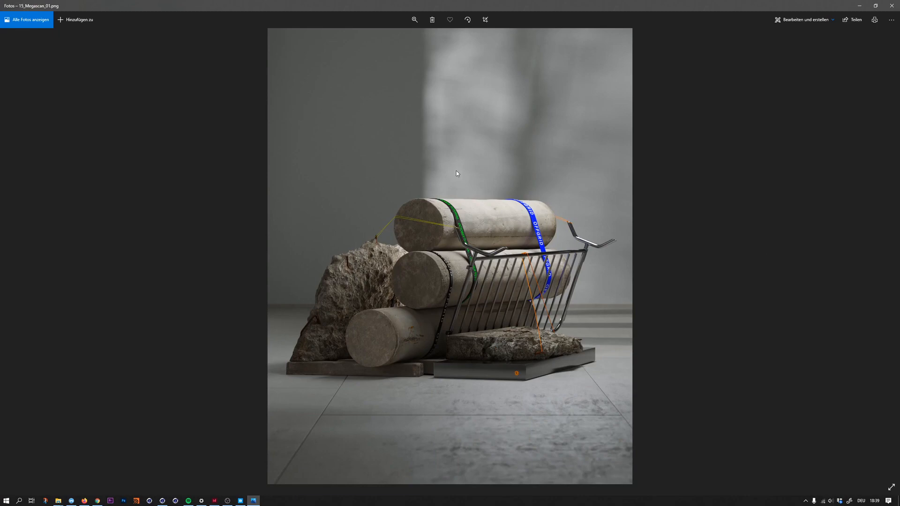
pyautogui.hotkey('alt', 'Tab')
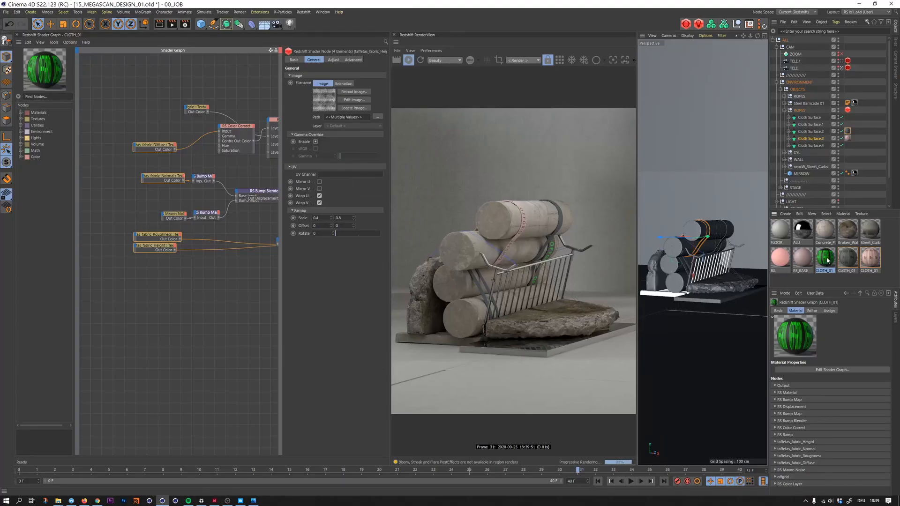
pyautogui.moveTo(826, 260); pyautogui.dragTo(808, 126)
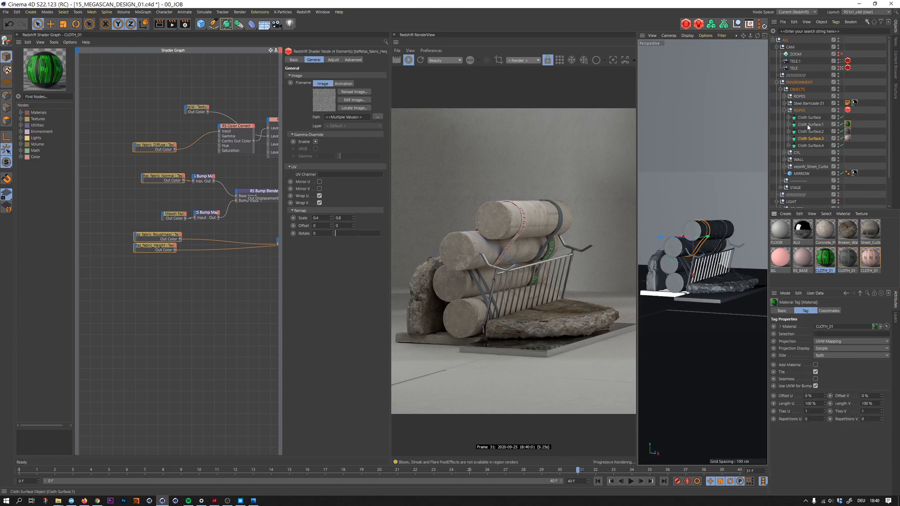
# - Set the copied material's Color Correct level scale to 0.473 and gamma to 0.112
pyautogui.click(825, 257)
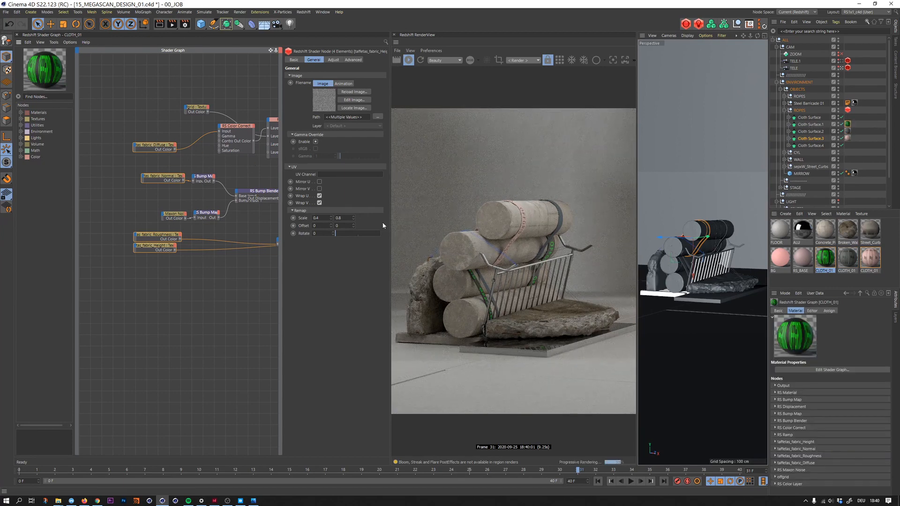
pyautogui.moveTo(234, 127); pyautogui.dragTo(229, 129)
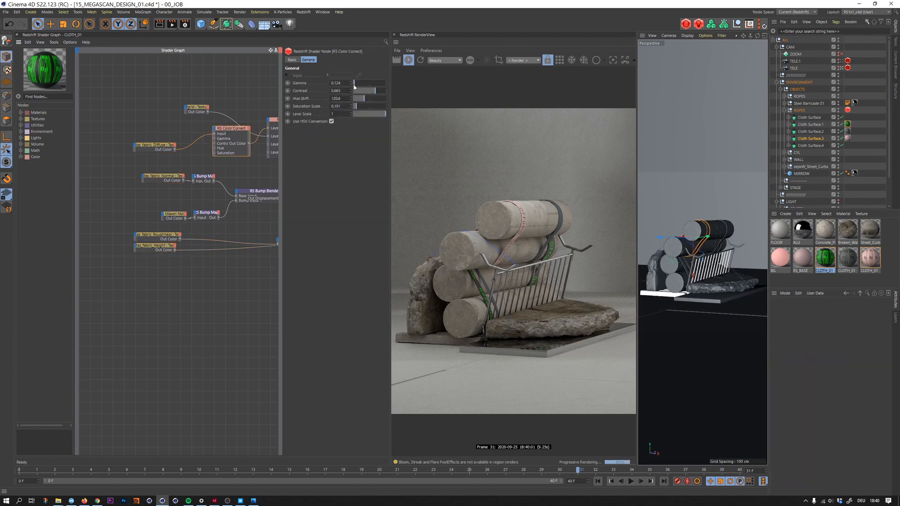
pyautogui.click(368, 114)
pyautogui.click(343, 83)
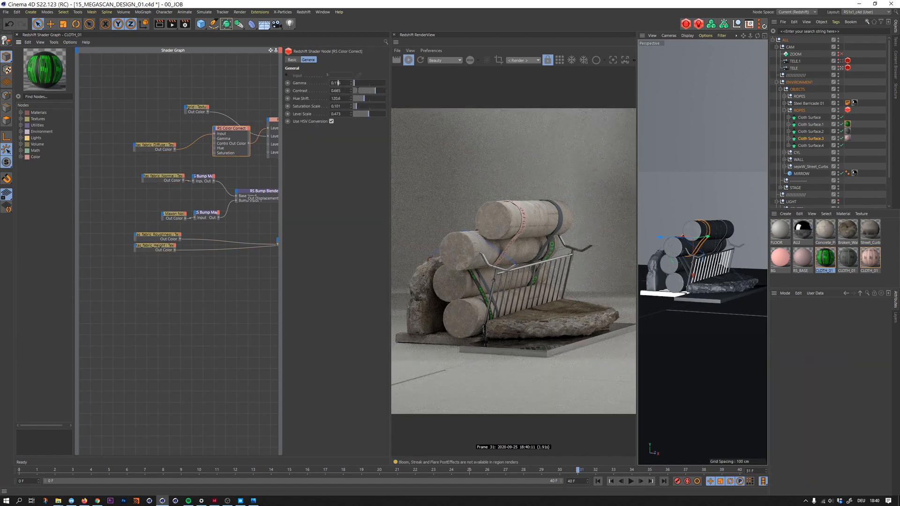
# - Replace the lettering image in the copied material's offgrid texture node with tut.jpg from the 01_RND folder
pyautogui.click(199, 111)
pyautogui.click(376, 118)
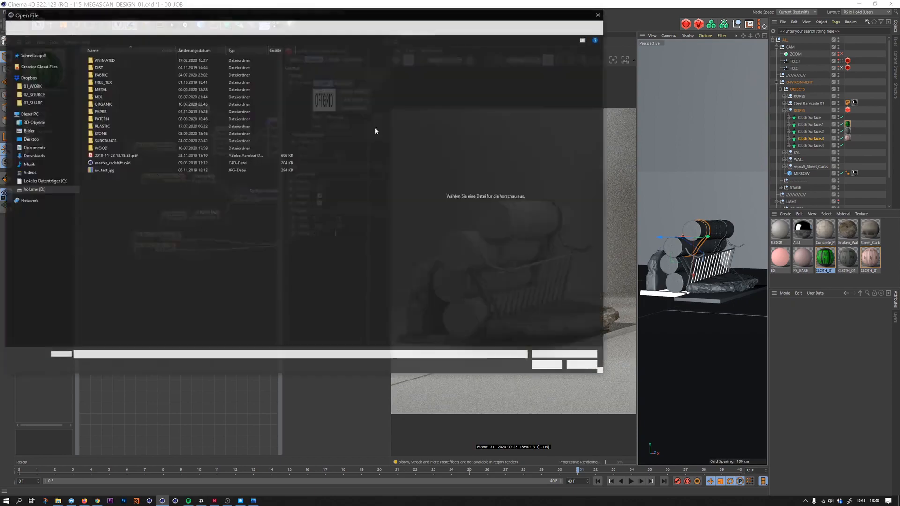
pyautogui.click(584, 366)
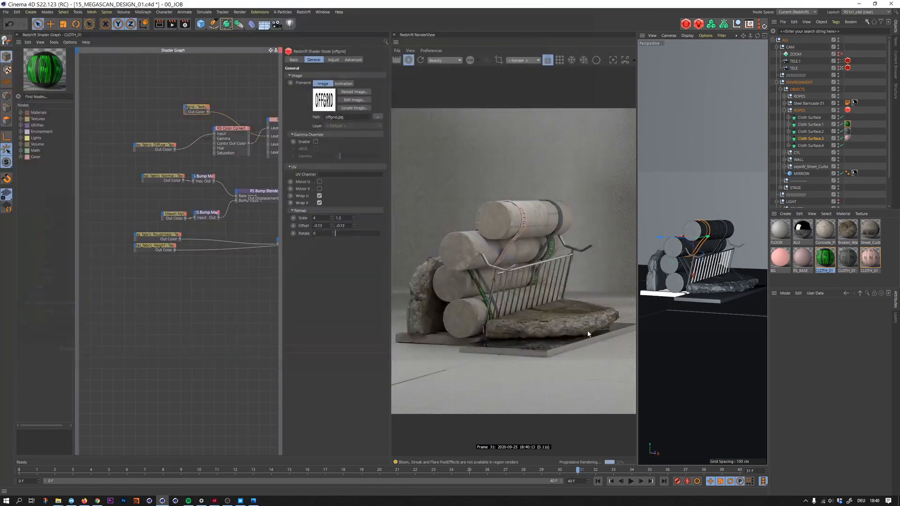
pyautogui.hotkey('alt', 'Tab')
pyautogui.hotkey('alt', 'Tab')
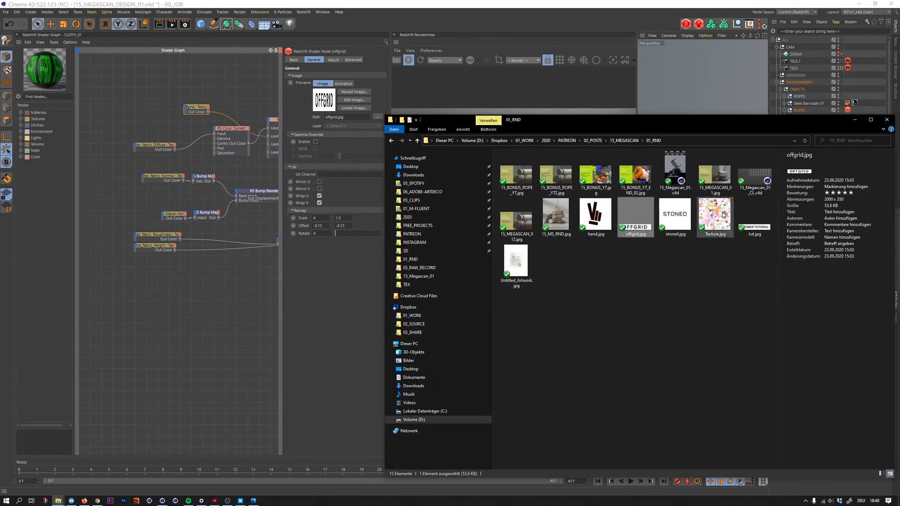
pyautogui.moveTo(755, 218); pyautogui.dragTo(340, 123)
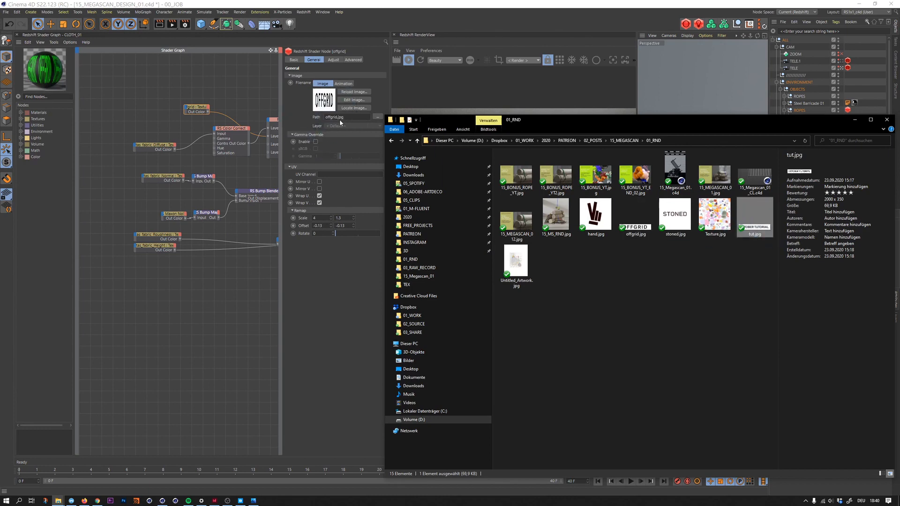
pyautogui.click(226, 84)
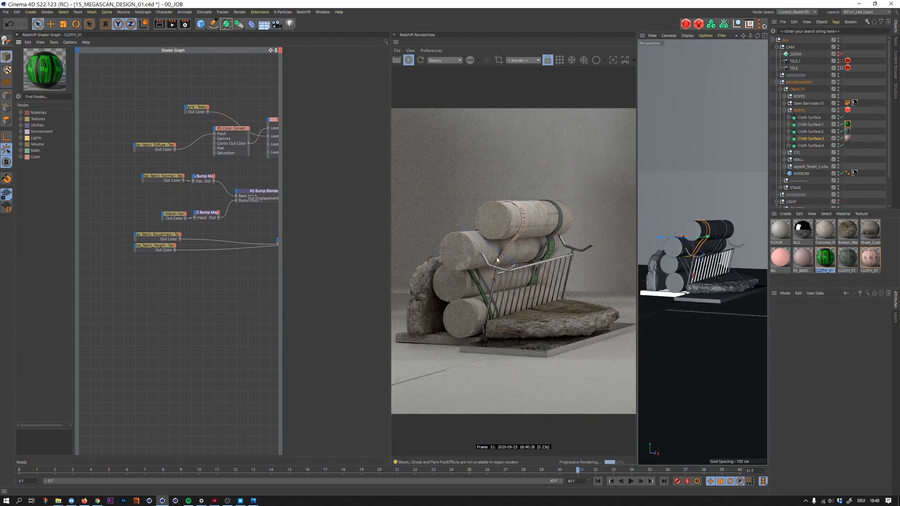
# - Compare with the reference render and set the Color Layer's base colour to white by reducing its saturation to 0%
pyautogui.hotkey('alt', 'Tab')
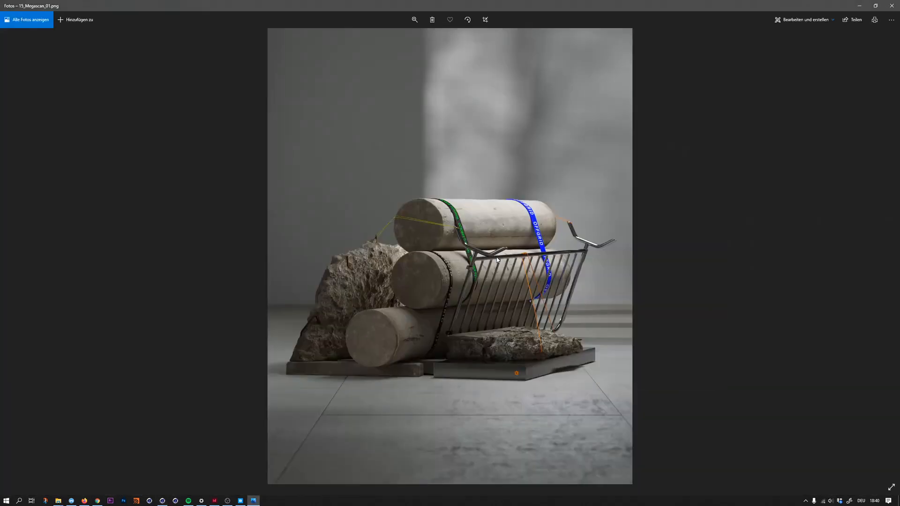
pyautogui.hotkey('alt', 'Tab')
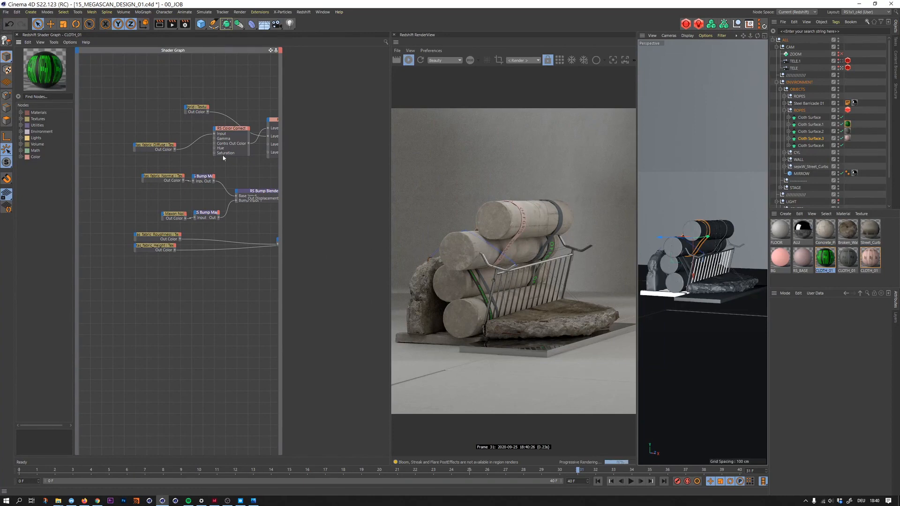
pyautogui.moveTo(199, 91); pyautogui.dragTo(171, 95, button='middle')
pyautogui.click(261, 124)
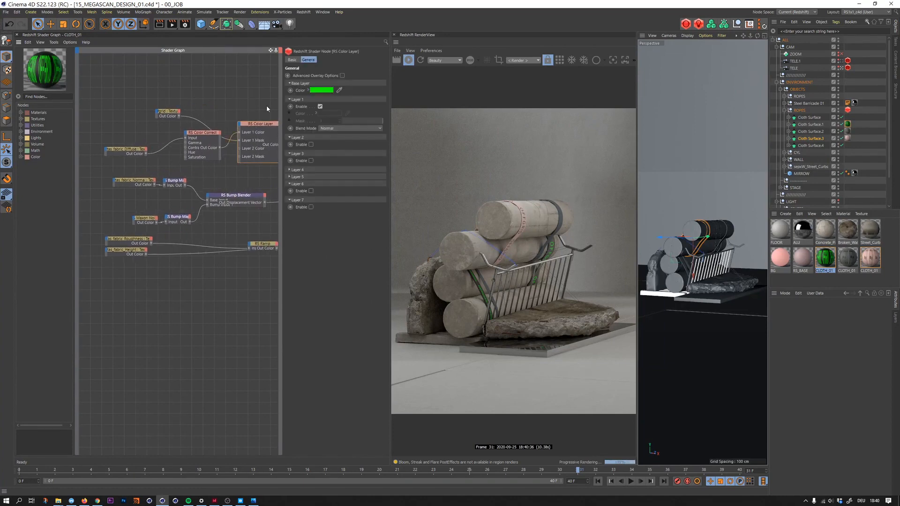
pyautogui.click(324, 92)
pyautogui.moveTo(312, 90); pyautogui.dragTo(270, 92)
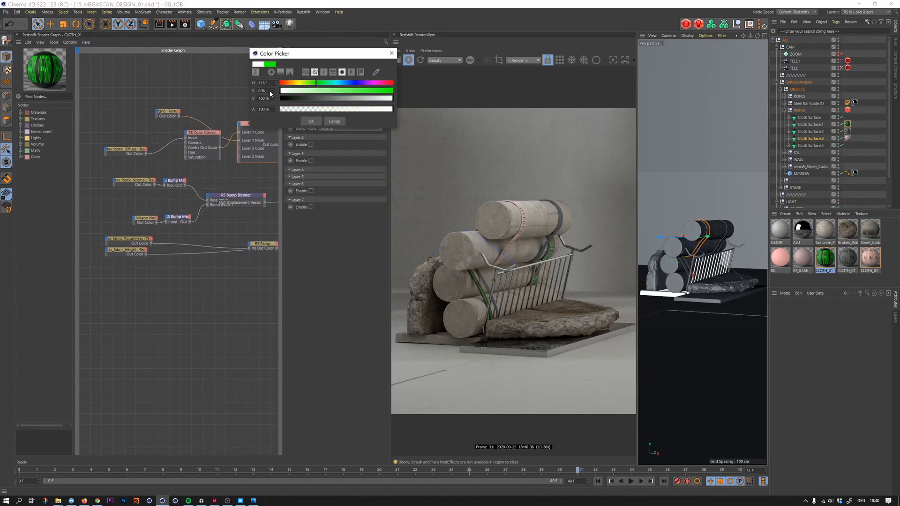
pyautogui.click(310, 121)
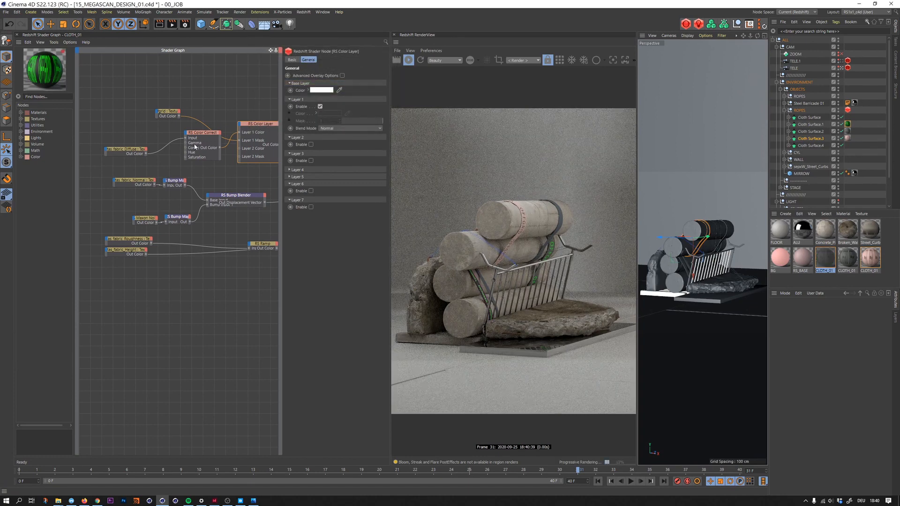
# - Brighten the strap fabric in the Color Correct node with gamma 1.172, saturation scale 1.5 and level scale 1
pyautogui.moveTo(200, 133); pyautogui.dragTo(190, 137)
pyautogui.click(371, 83)
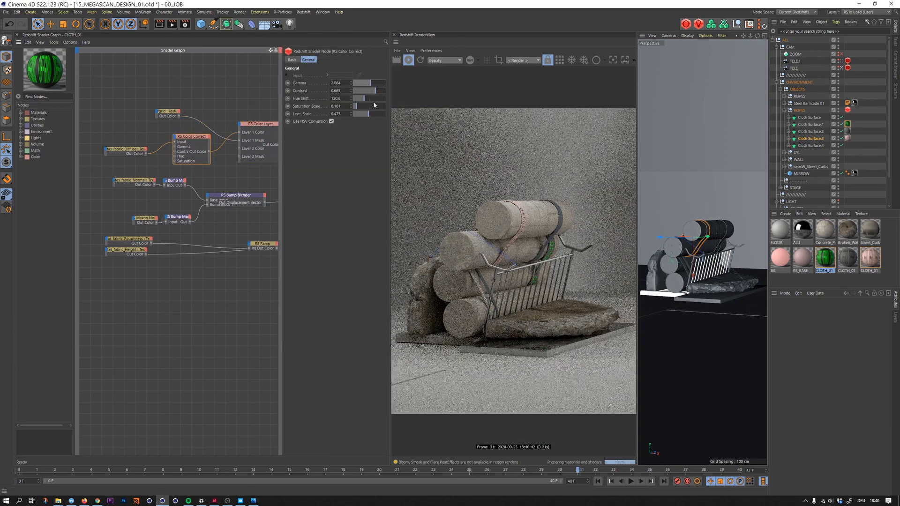
pyautogui.moveTo(370, 114); pyautogui.dragTo(386, 107)
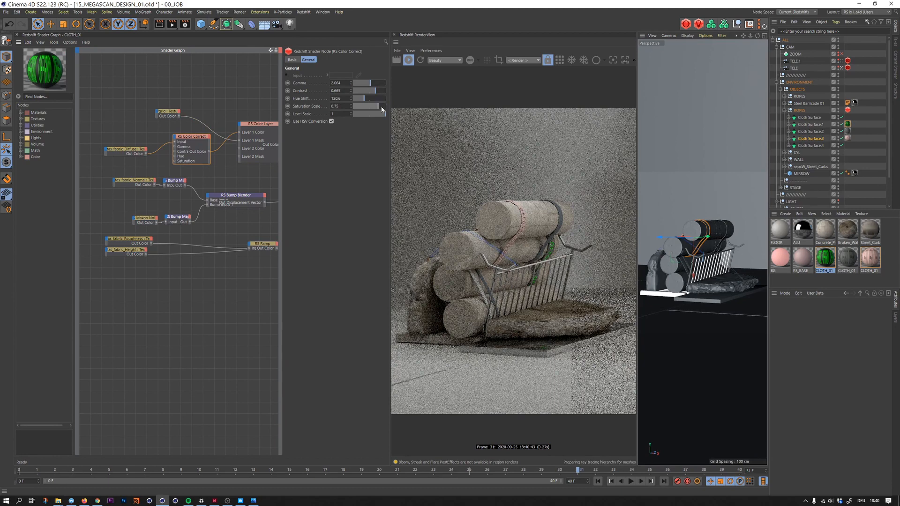
pyautogui.doubleClick(340, 106)
pyautogui.write('1.5')
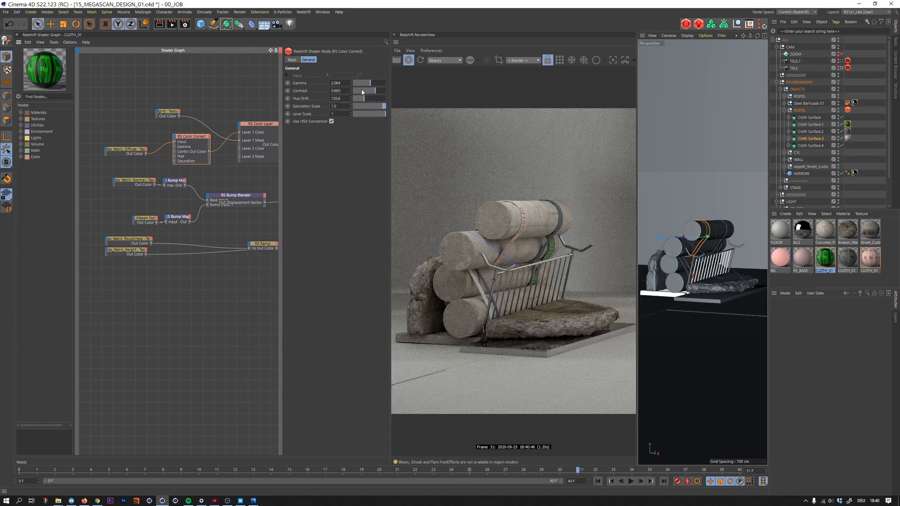
pyautogui.moveTo(364, 87); pyautogui.dragTo(363, 88)
# - View the new strap up close and turn it blue with Color Correct gamma 0.828 and hue shift 227.88
pyautogui.click(842, 61)
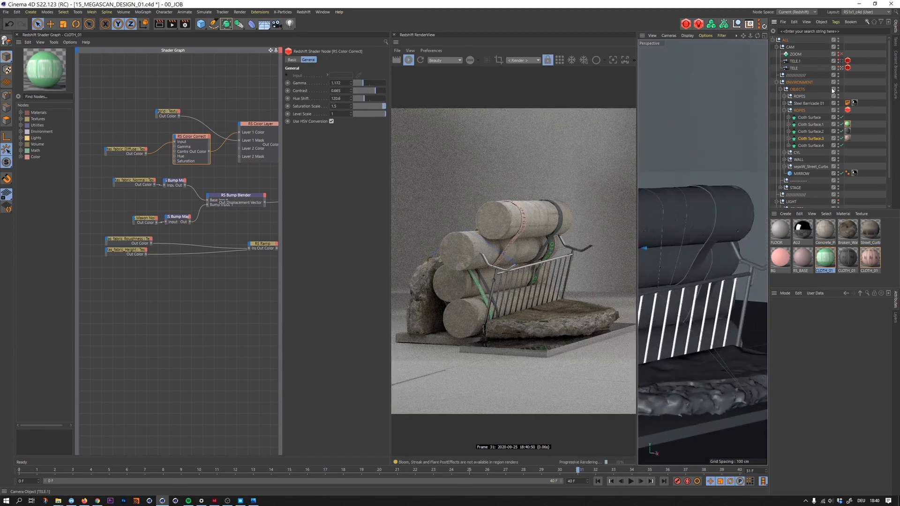
pyautogui.keyDown('alt'); pyautogui.moveTo(712, 257); pyautogui.dragTo(809, 188, button='middle'); pyautogui.keyUp('alt')
pyautogui.keyDown('alt'); pyautogui.moveTo(810, 188); pyautogui.dragTo(820, 182); pyautogui.keyUp('alt')
pyautogui.keyDown('alt'); pyautogui.moveTo(717, 205); pyautogui.dragTo(707, 224, button='middle'); pyautogui.keyUp('alt')
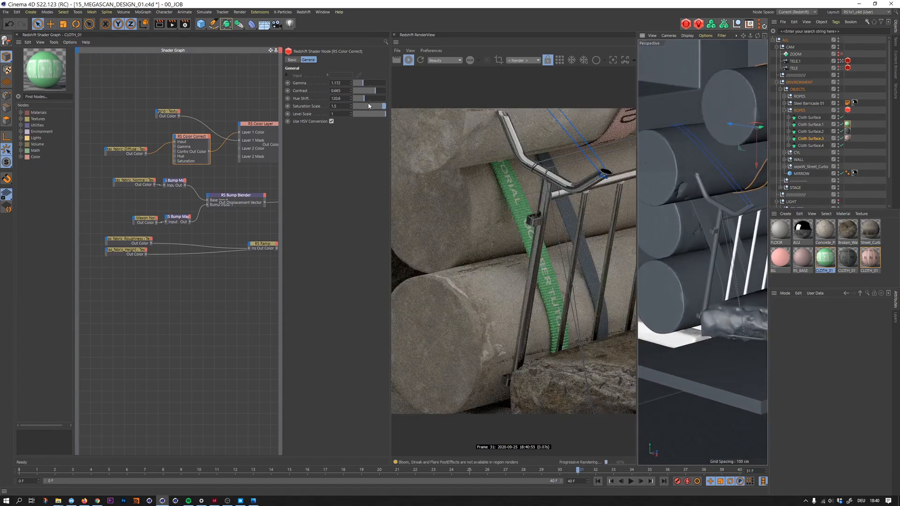
pyautogui.moveTo(363, 82); pyautogui.dragTo(376, 100)
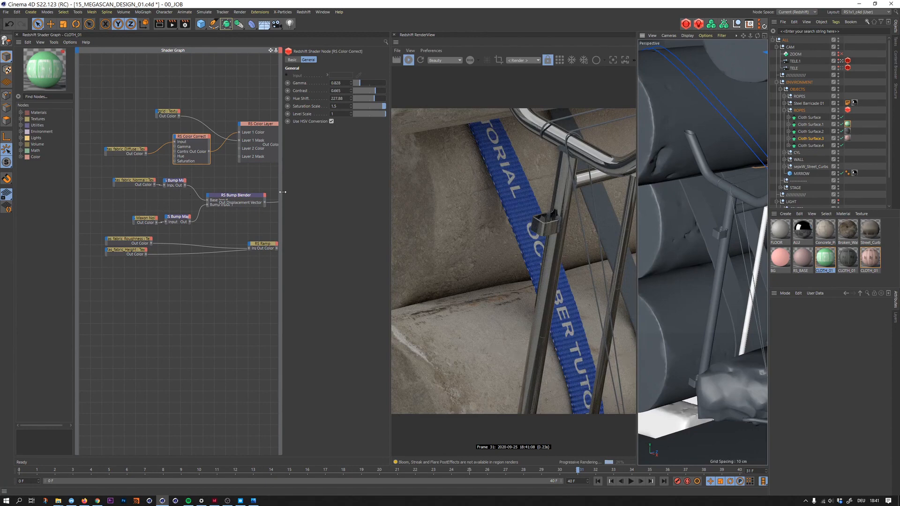
# - Fit the lettering texture on the blue strap with a remap scale of 5.5 by 1 and a vertical offset of 0
pyautogui.moveTo(144, 95); pyautogui.dragTo(169, 119)
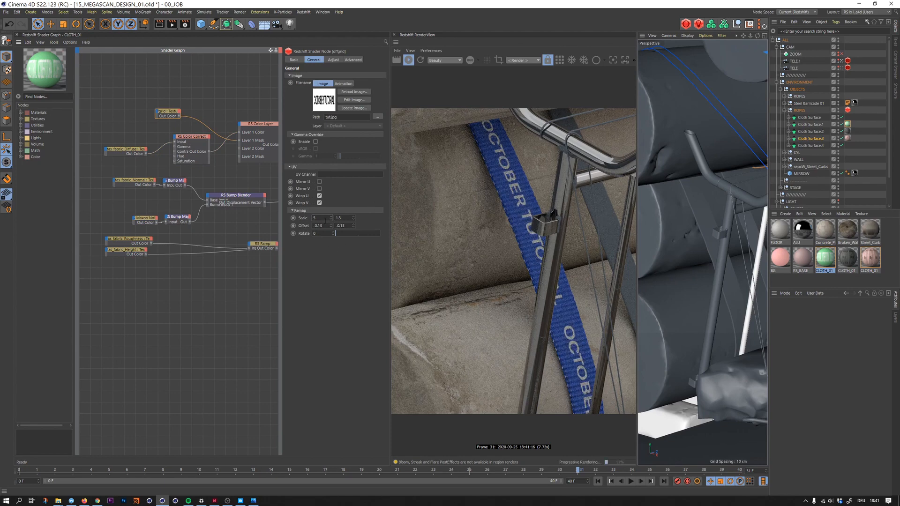
pyautogui.press('Return')
pyautogui.write('0')
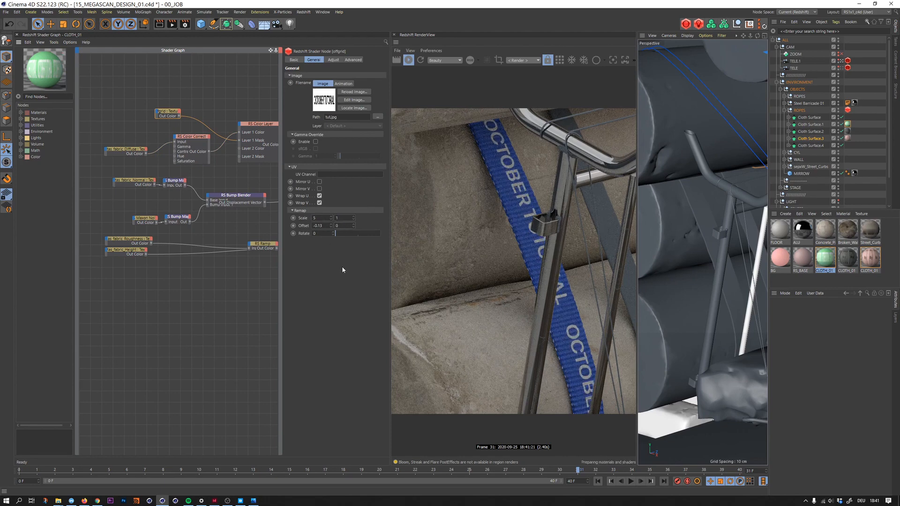
pyautogui.press('Return')
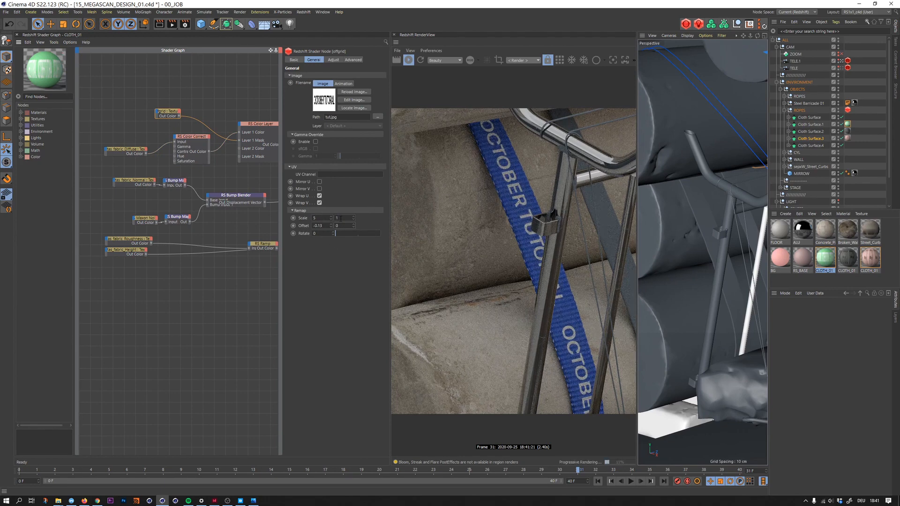
pyautogui.write('.5')
pyautogui.press('Return')
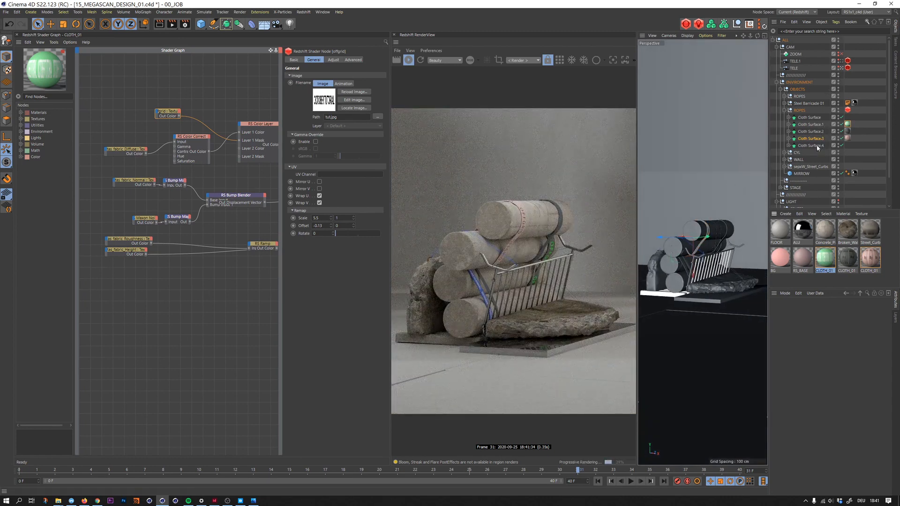
# - Apply the blue cloth material to Cloth Surface.4, then duplicate it and assign the copy to that strap instead
pyautogui.moveTo(818, 149); pyautogui.dragTo(818, 147)
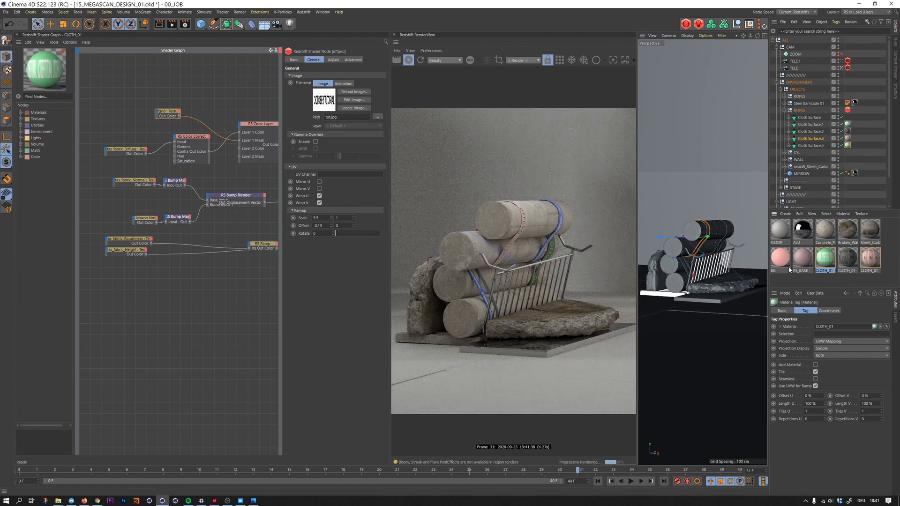
pyautogui.keyDown('ctrl'); pyautogui.moveTo(828, 262); pyautogui.dragTo(848, 146); pyautogui.keyUp('ctrl')
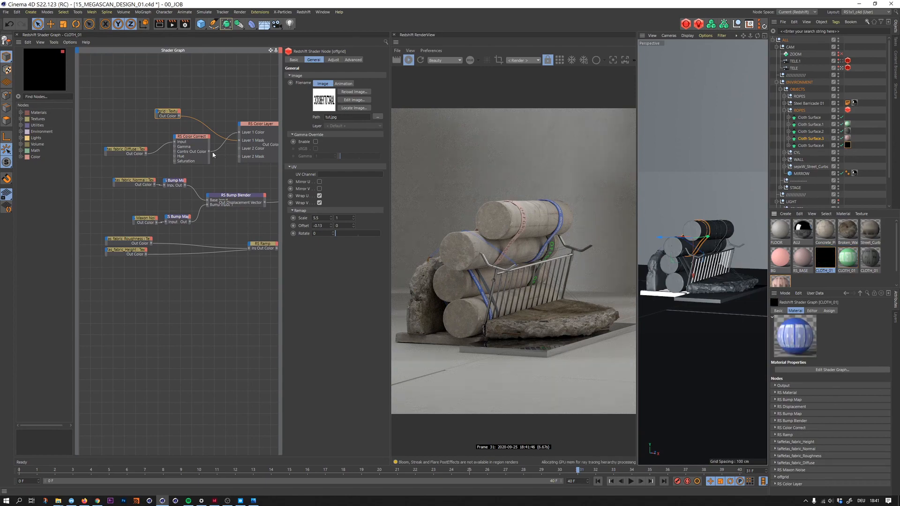
# - Turn the copied strap fabric near-black in Color Correct with gamma 0.148, saturation scale 0 and level scale 0.048
pyautogui.click(187, 139)
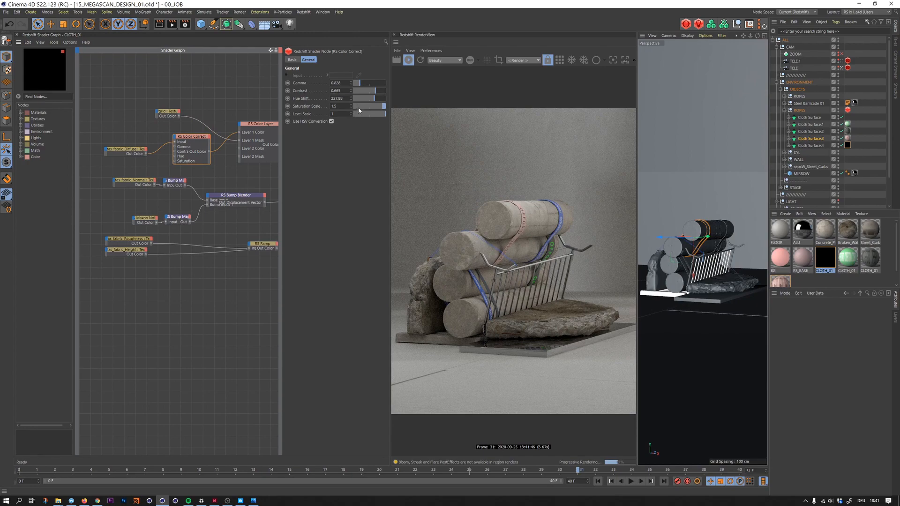
pyautogui.moveTo(359, 83); pyautogui.dragTo(353, 83)
pyautogui.moveTo(360, 113); pyautogui.dragTo(355, 113)
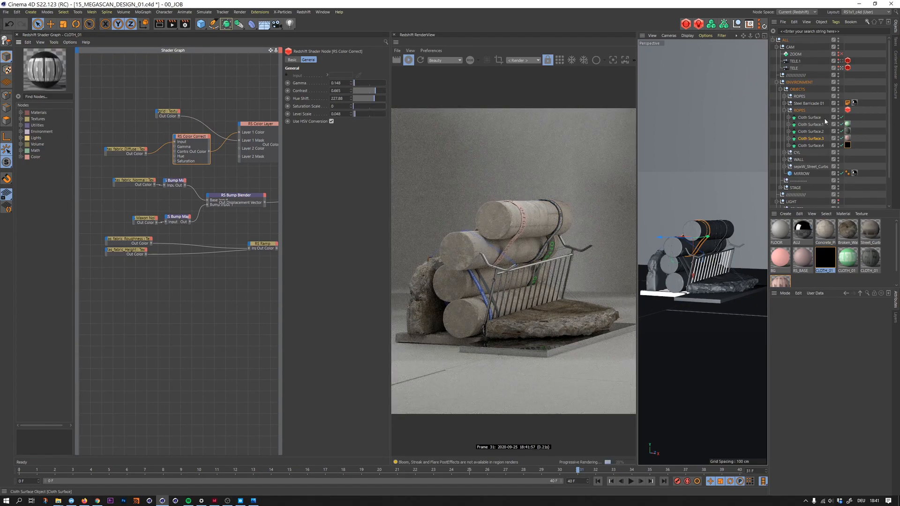
# - Set the thickness of all five Cloth Surface objects to 0.1 cm and save the scene
pyautogui.moveTo(824, 117); pyautogui.dragTo(824, 146)
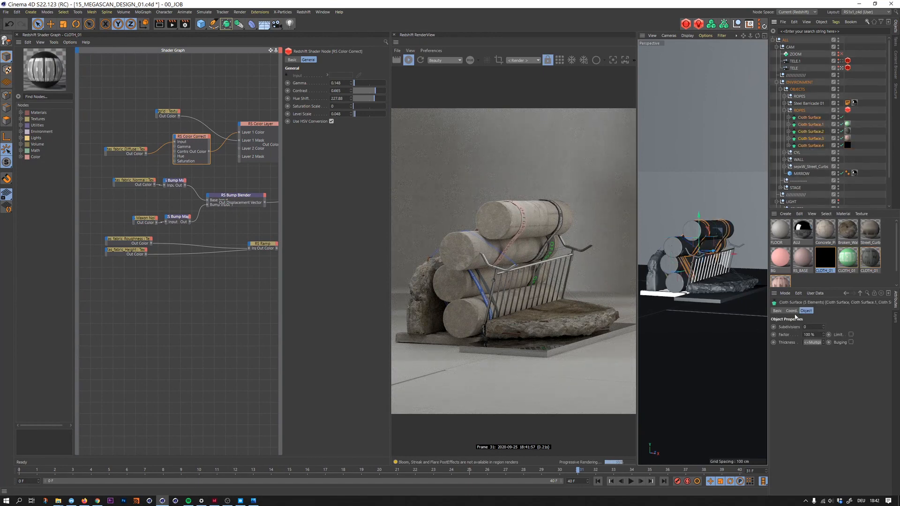
pyautogui.click(811, 343)
pyautogui.write('0.08')
pyautogui.press('Return')
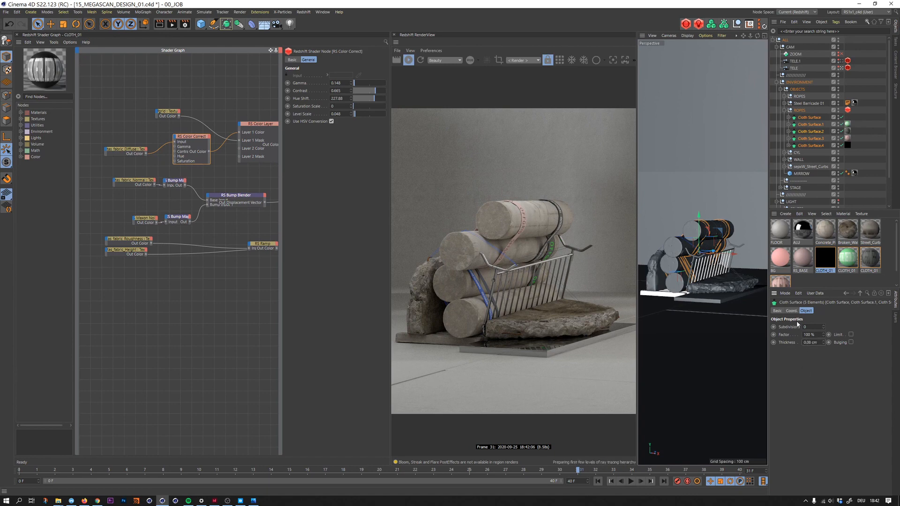
pyautogui.doubleClick(812, 343)
pyautogui.write('0.1')
pyautogui.press('Return')
pyautogui.hotkey('ctrl', 's')
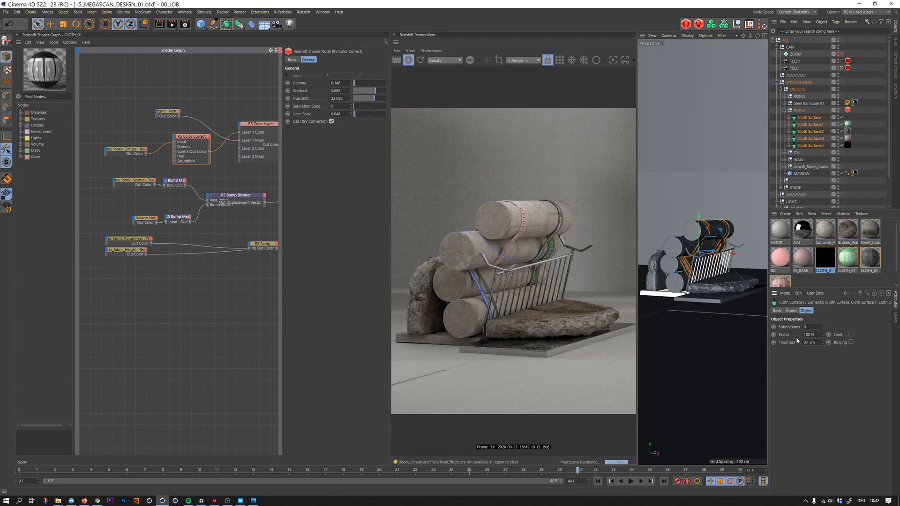
# - Check the 15_Megascan_01.png reference render, and copy the dark lettered material tag from Cloth Surface.2 onto the untextured Cloth Surface
pyautogui.hotkey('alt', 'Tab')
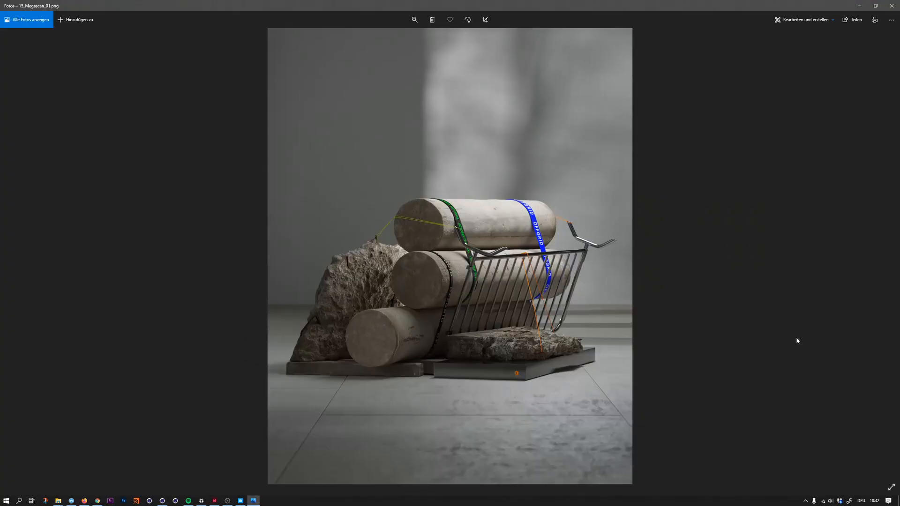
pyautogui.hotkey('alt', 'Tab')
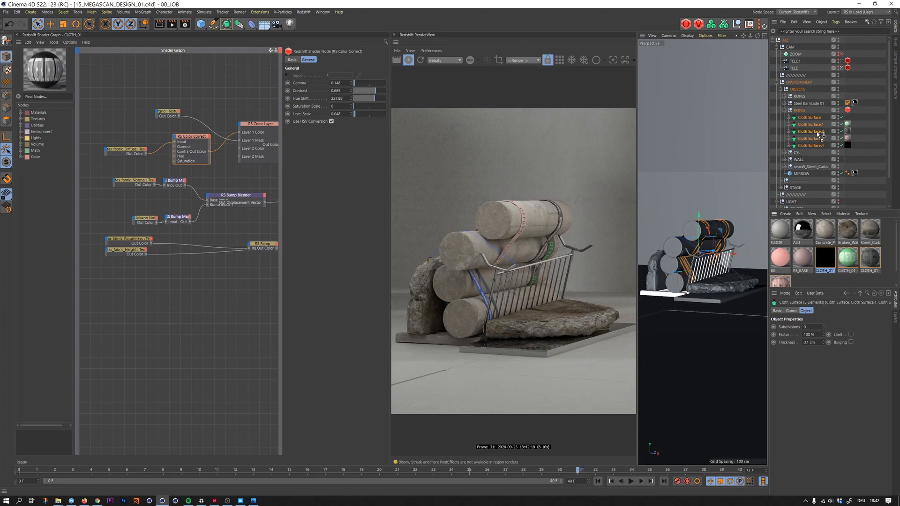
pyautogui.moveTo(820, 134); pyautogui.dragTo(819, 118)
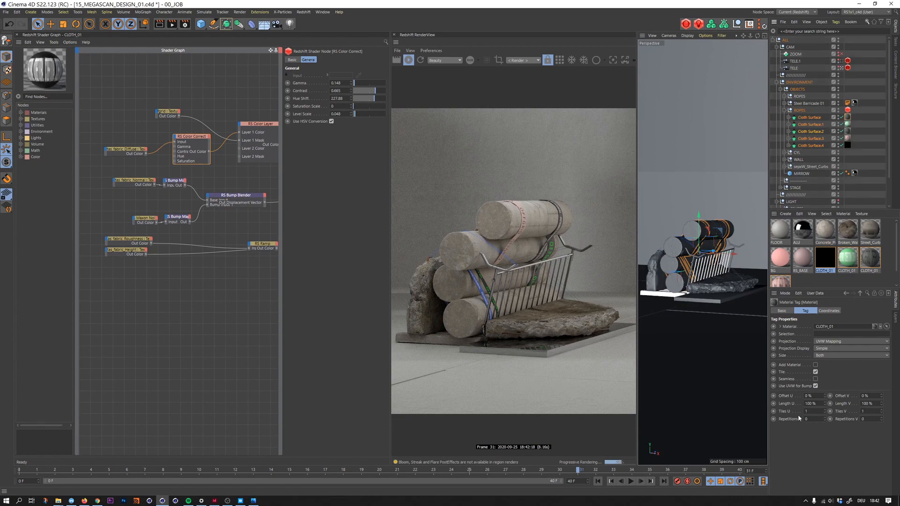
# - View the newly textured strap up close and set its material tag's Length U to 45%
pyautogui.click(841, 61)
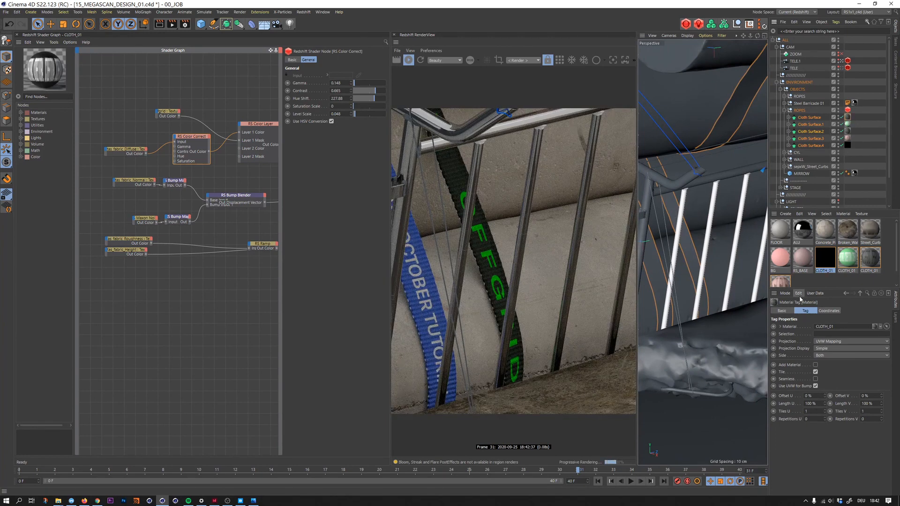
pyautogui.doubleClick(809, 403)
pyautogui.write('75')
pyautogui.press('Return')
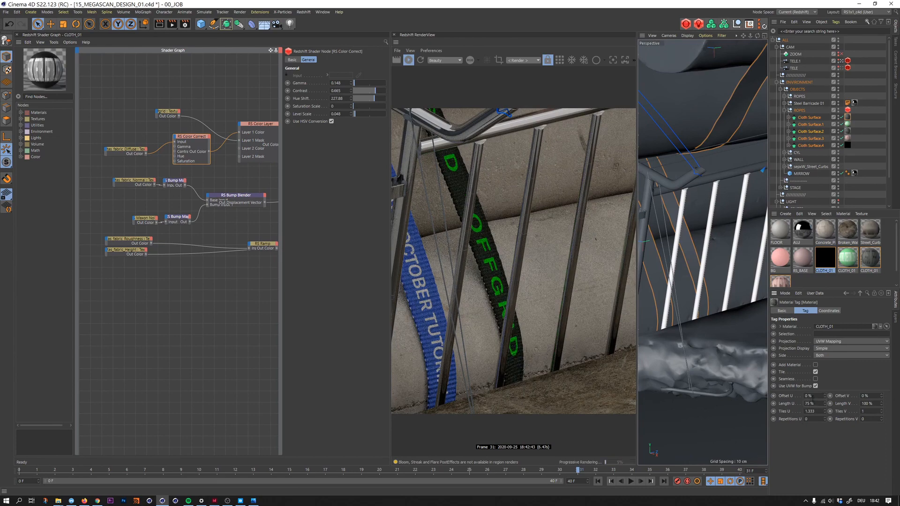
pyautogui.doubleClick(809, 404)
pyautogui.write('50')
pyautogui.press('Return')
pyautogui.doubleClick(809, 404)
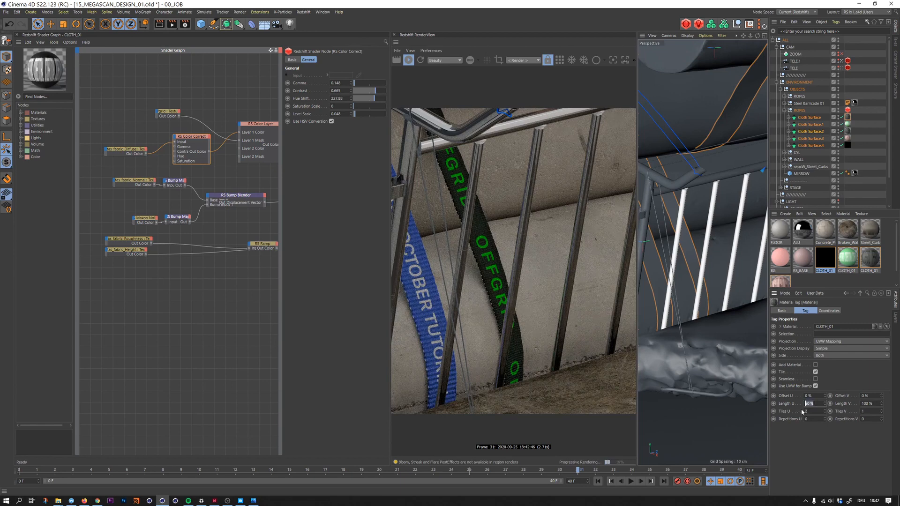
pyautogui.write('45')
pyautogui.press('Return')
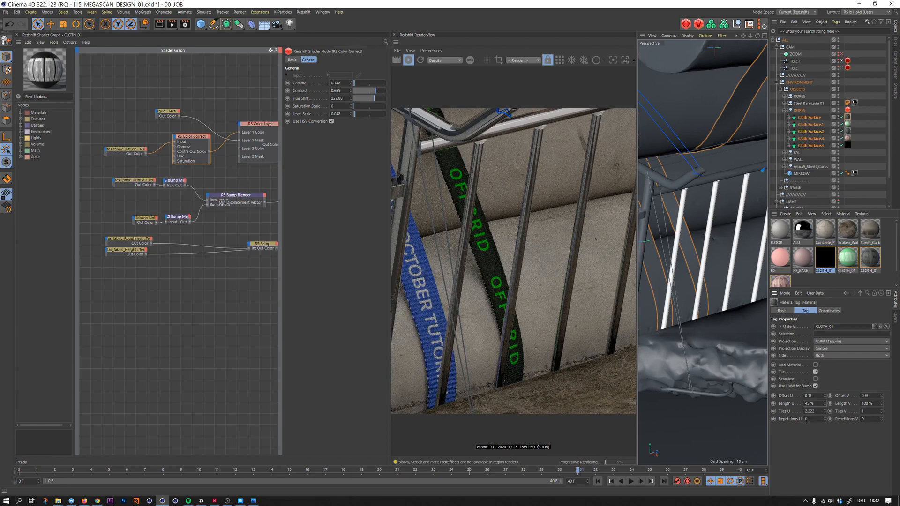
# - Review the straps in the full and close-up cameras, and open the steel barricade's ALU material graph
pyautogui.click(842, 68)
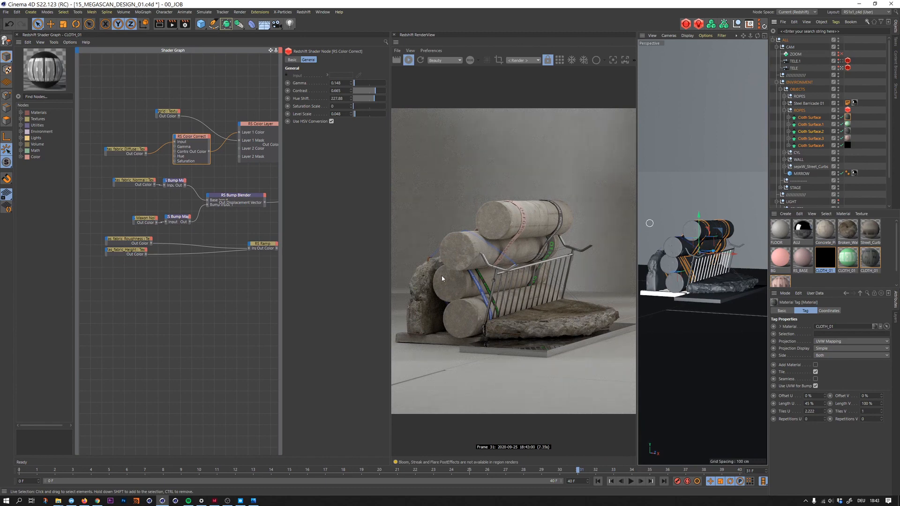
pyautogui.click(715, 262)
pyautogui.click(843, 61)
pyautogui.click(842, 61)
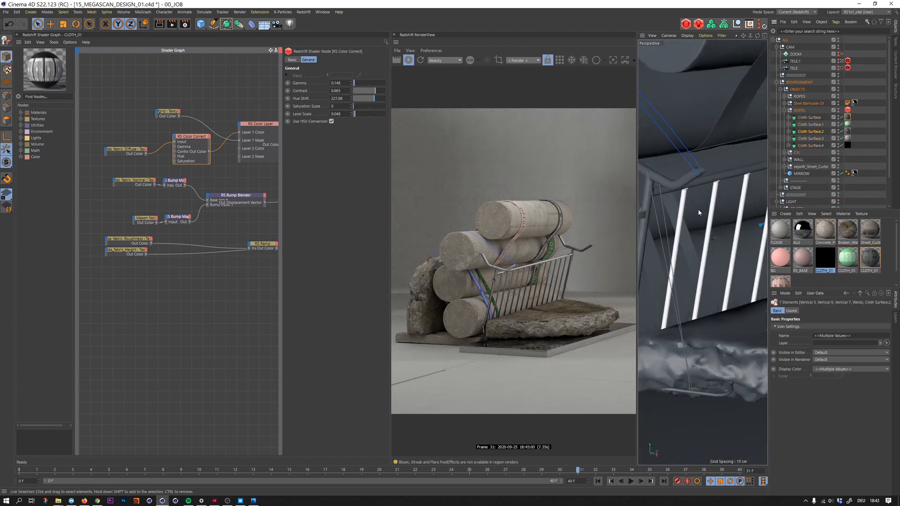
pyautogui.keyDown('alt'); pyautogui.moveTo(696, 201); pyautogui.dragTo(726, 208); pyautogui.keyUp('alt')
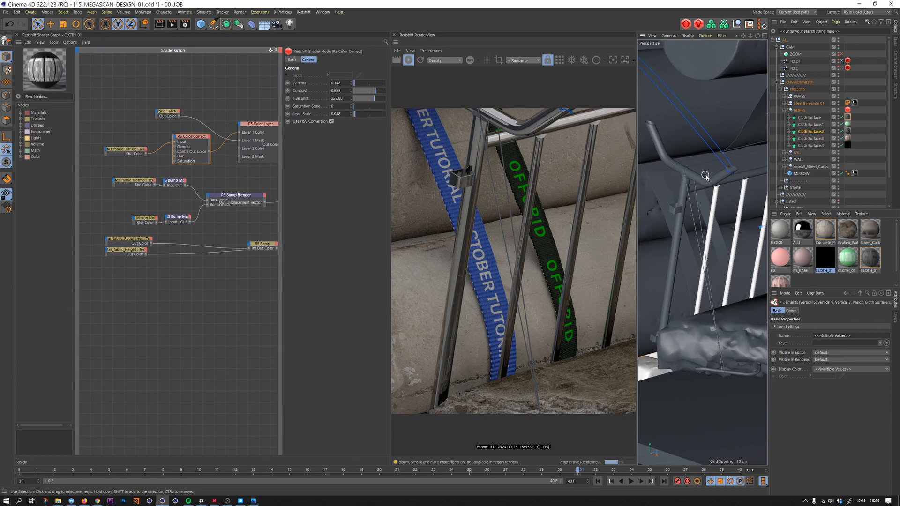
pyautogui.click(679, 193)
pyautogui.click(855, 103)
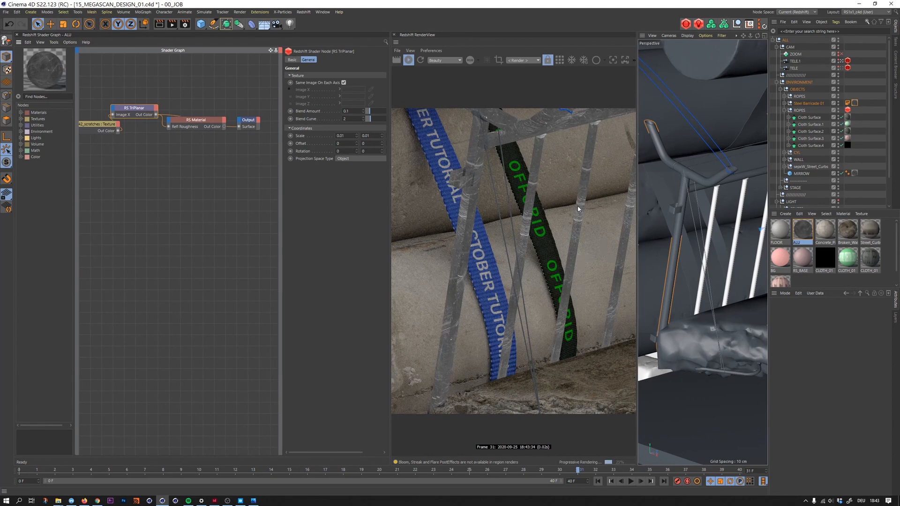
# - Rearrange the scratches texture node in the ALU graph and add a Bump Map node below it
pyautogui.moveTo(145, 149); pyautogui.dragTo(194, 164, button='middle')
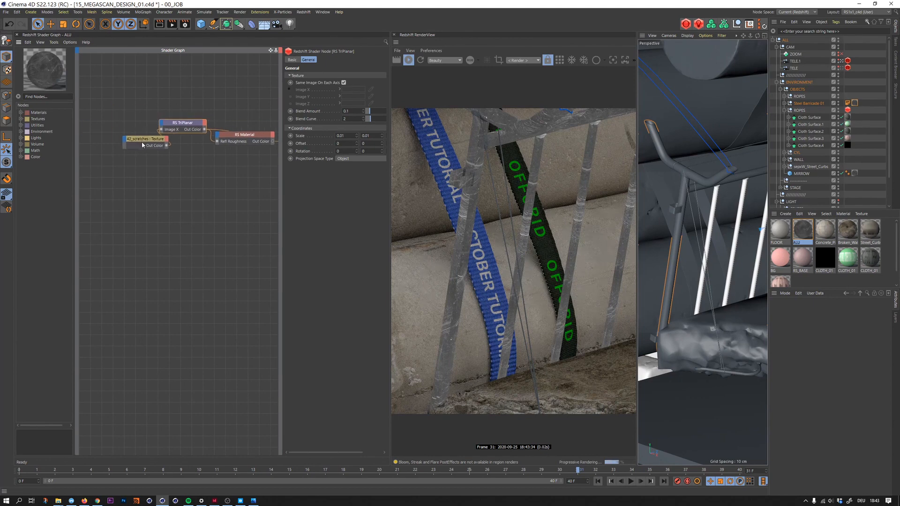
pyautogui.moveTo(142, 142); pyautogui.dragTo(123, 131)
pyautogui.click(146, 170)
pyautogui.hotkey('shift', 'c')
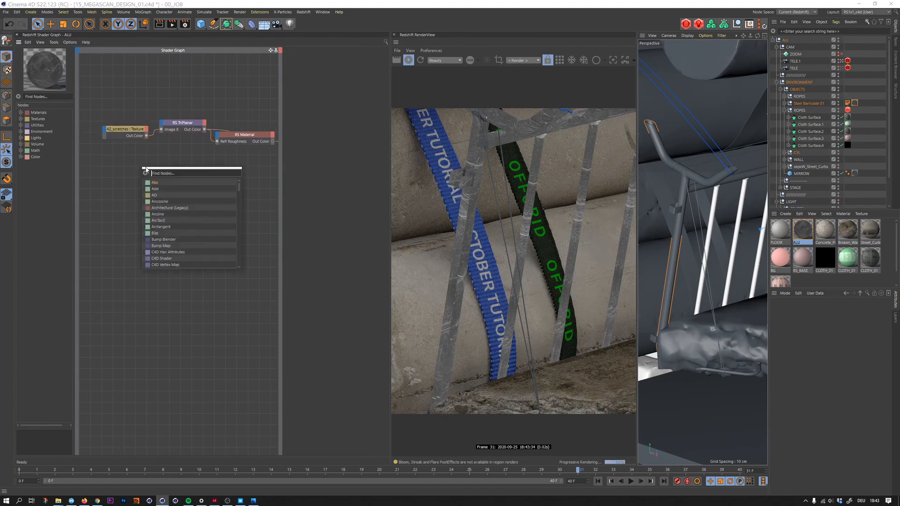
pyautogui.write('bumo')
pyautogui.press('BackSpace')
pyautogui.write('p')
pyautogui.press('Return')
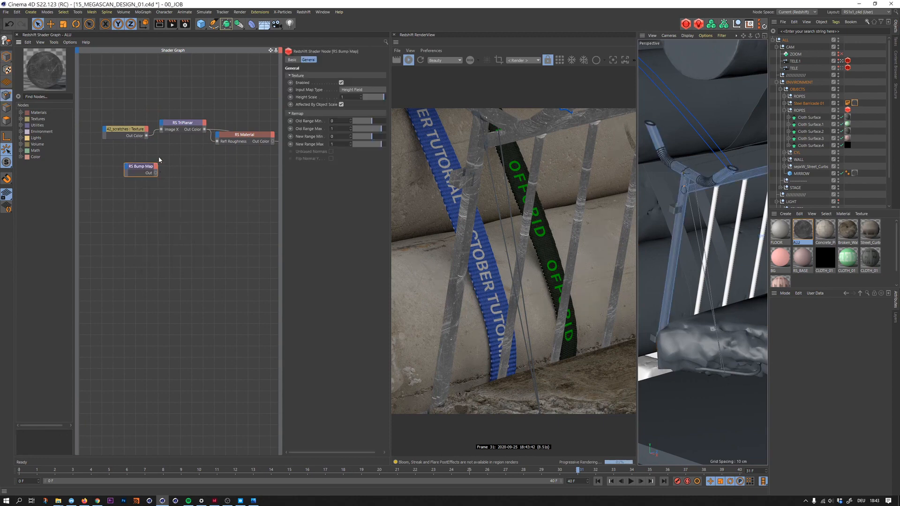
# - Connect the TriPlanar output to the Bump Map's texture input and the Bump Map to the RS Material's overall bump input
pyautogui.moveTo(140, 171); pyautogui.dragTo(182, 157)
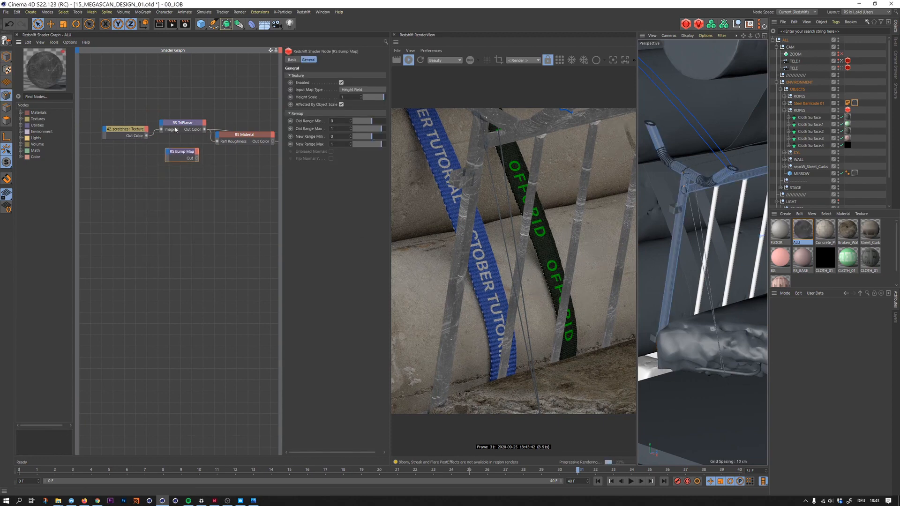
pyautogui.moveTo(204, 130); pyautogui.dragTo(170, 153)
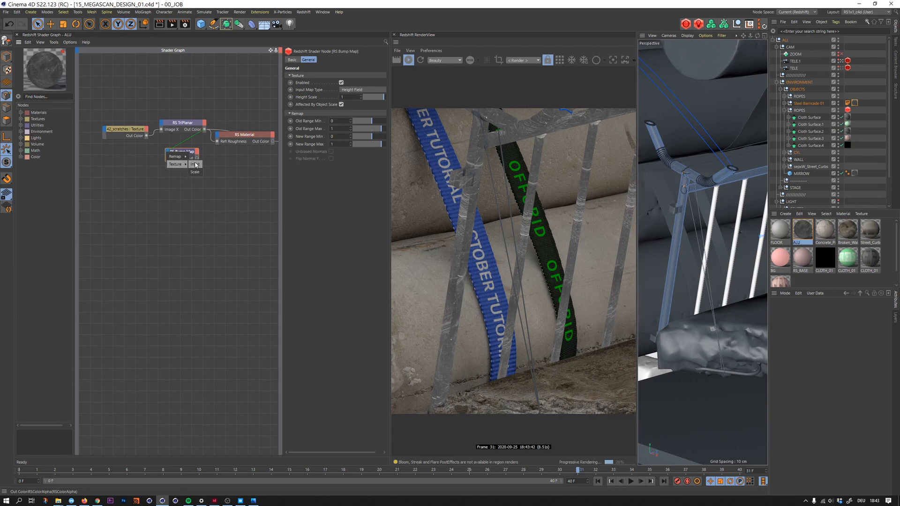
pyautogui.click(195, 164)
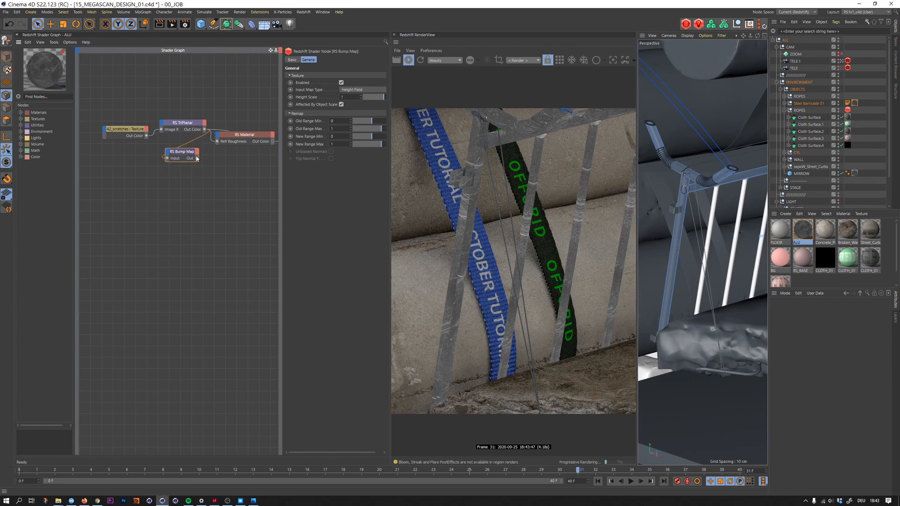
pyautogui.moveTo(196, 158); pyautogui.dragTo(218, 136)
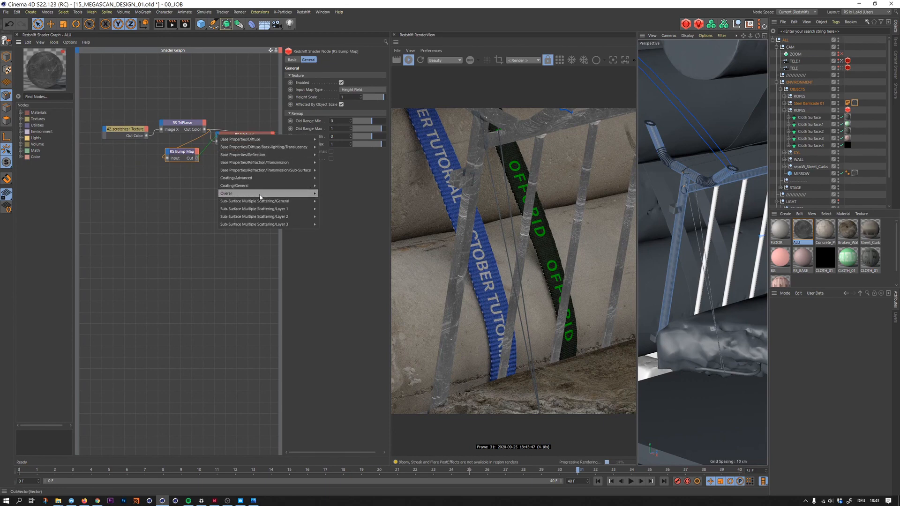
pyautogui.moveTo(254, 193)
pyautogui.click(330, 216)
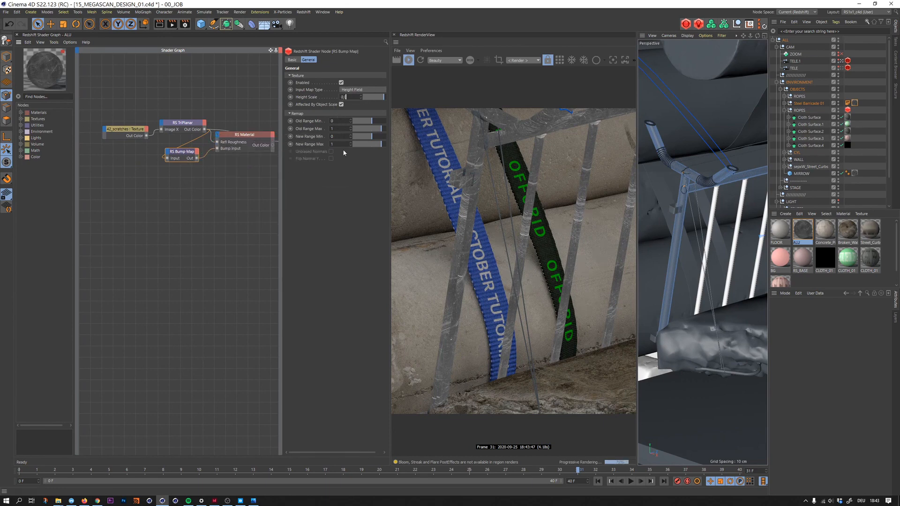
pyautogui.click(257, 147)
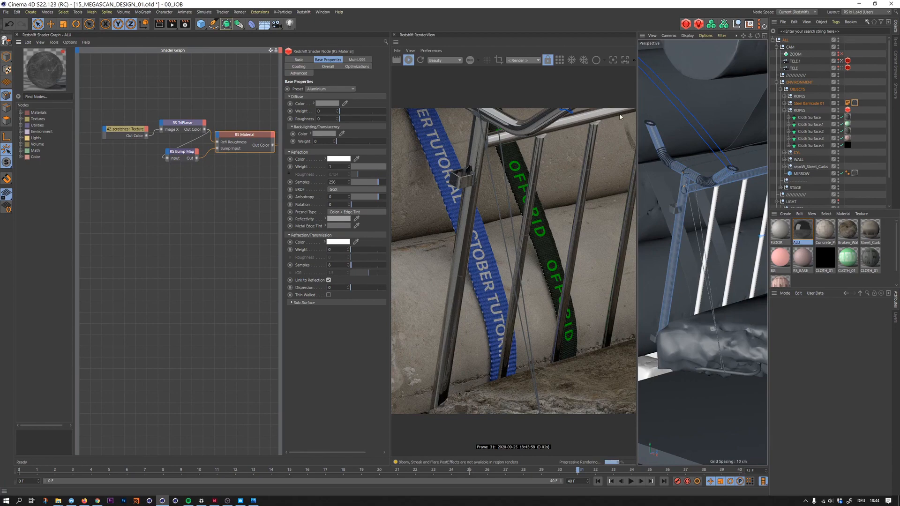
# - Pick the concrete pillar material from the render and frame the upper pillar in the close-up camera
pyautogui.click(842, 68)
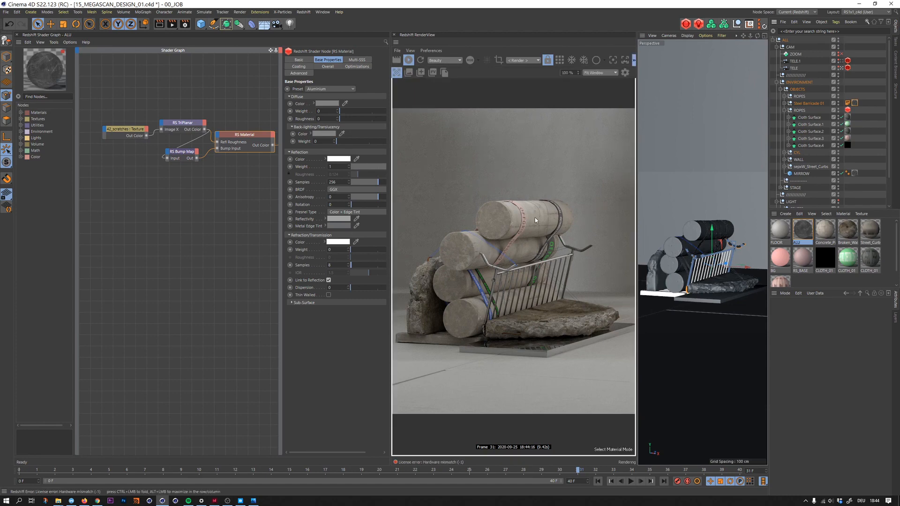
pyautogui.click(530, 230)
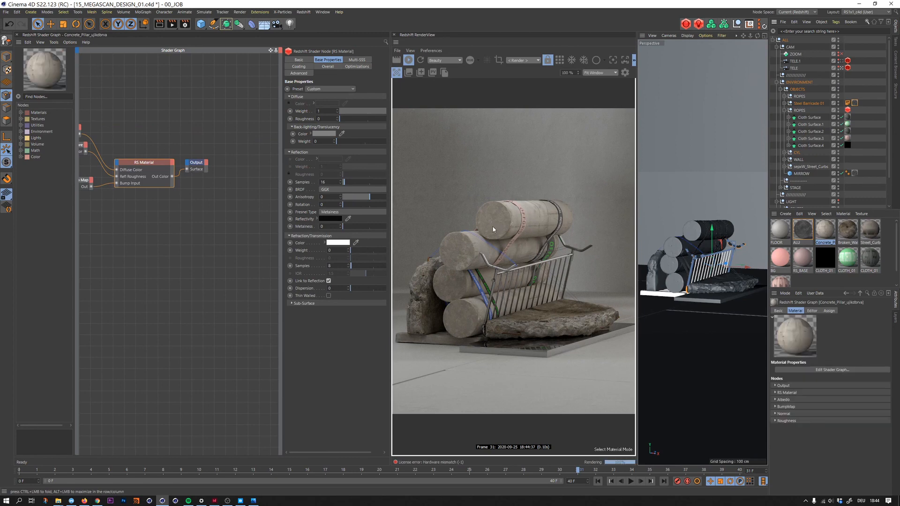
pyautogui.click(454, 245)
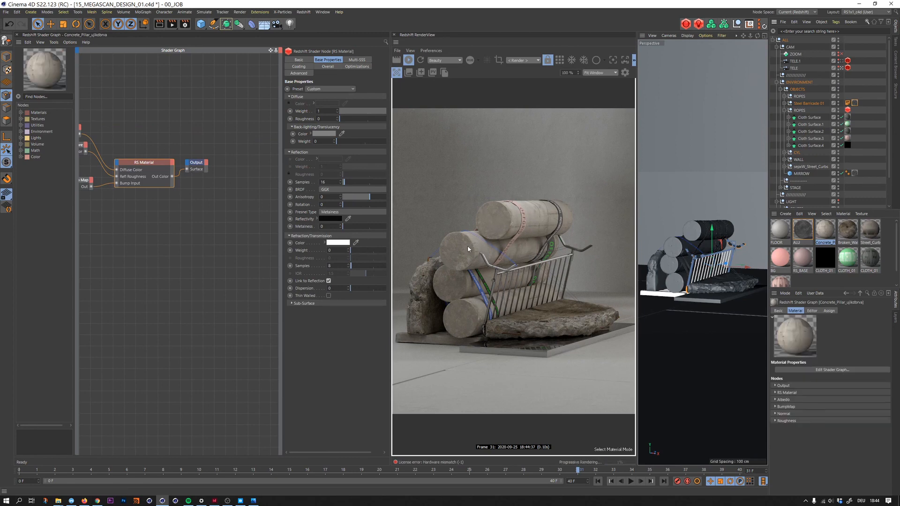
pyautogui.click(842, 62)
pyautogui.keyDown('alt'); pyautogui.moveTo(722, 89); pyautogui.dragTo(714, 184, button='middle'); pyautogui.keyUp('alt')
pyautogui.keyDown('alt'); pyautogui.moveTo(715, 185); pyautogui.dragTo(691, 252); pyautogui.keyUp('alt')
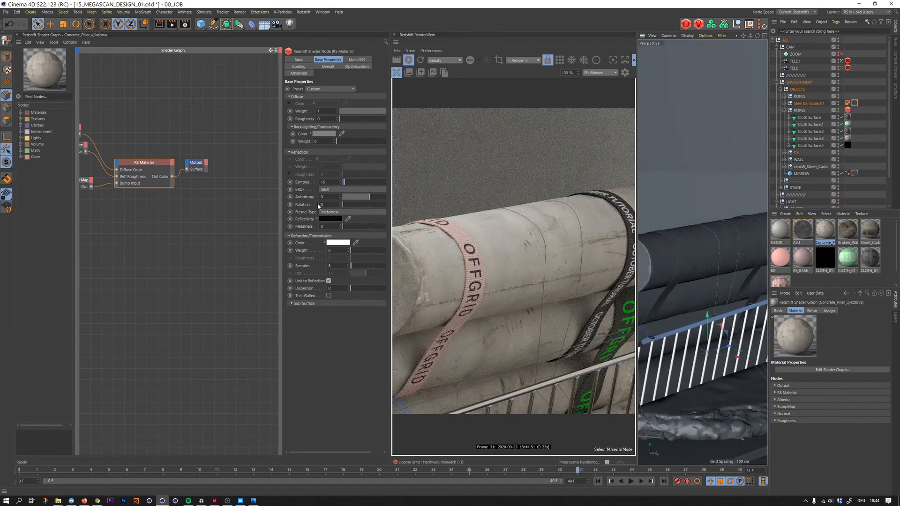
# - Examine the Roughness, Bump Map and Normal nodes in the concrete pillar's shader graph
pyautogui.keyDown('alt'); pyautogui.moveTo(157, 155); pyautogui.dragTo(241, 136, button='middle'); pyautogui.keyUp('alt')
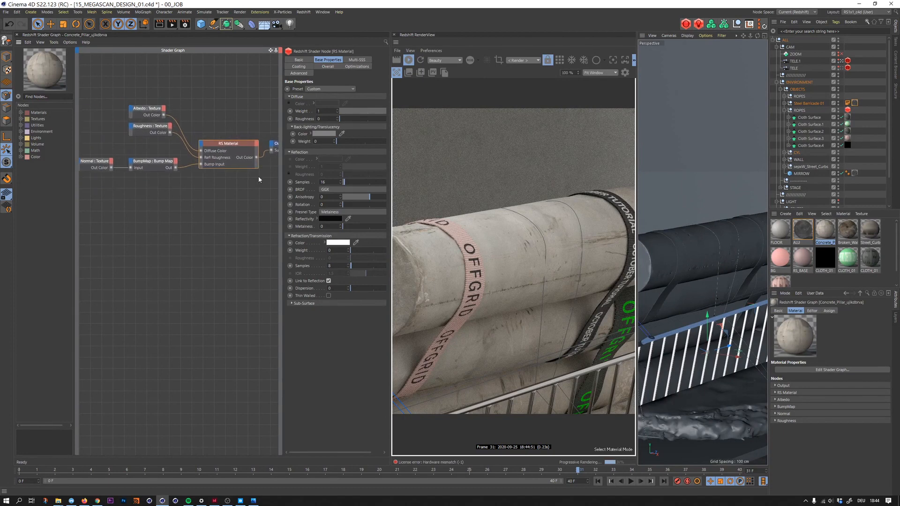
pyautogui.keyDown('alt'); pyautogui.moveTo(207, 141); pyautogui.dragTo(201, 131, button='right'); pyautogui.keyUp('alt')
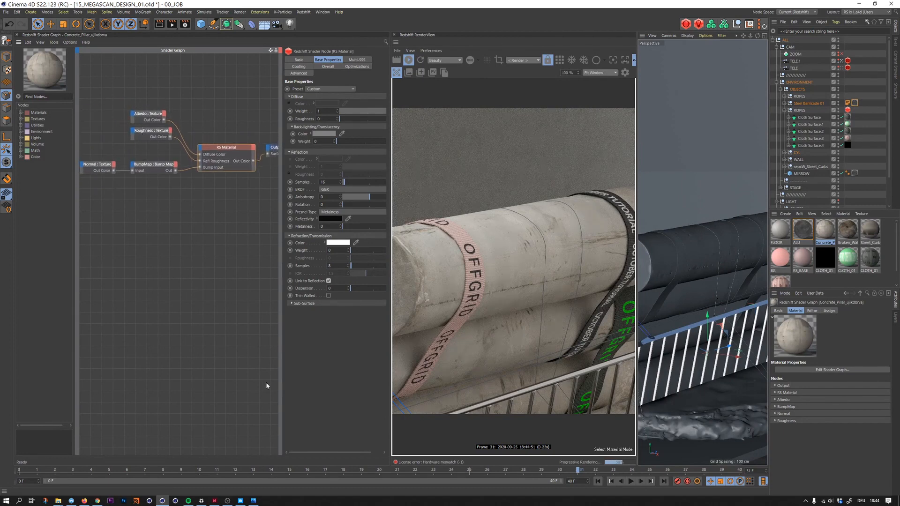
pyautogui.click(162, 117)
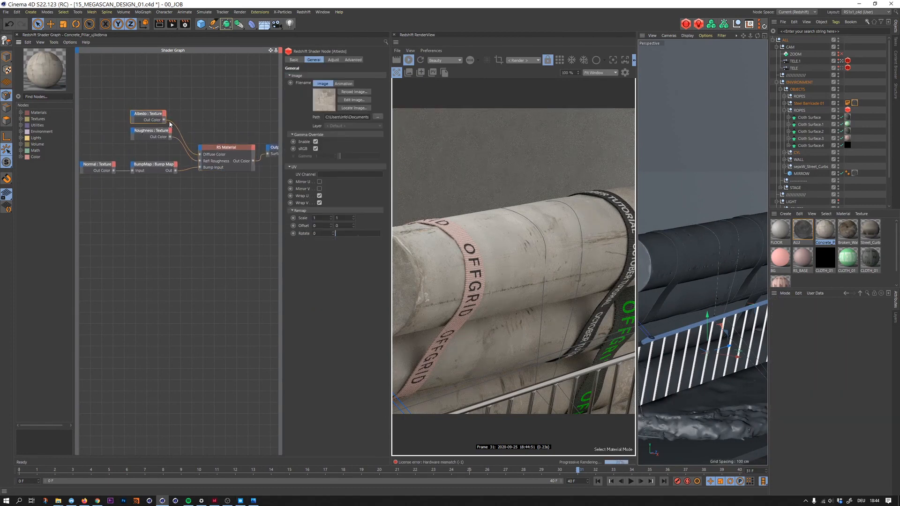
pyautogui.click(154, 165)
pyautogui.moveTo(93, 139); pyautogui.dragTo(99, 184)
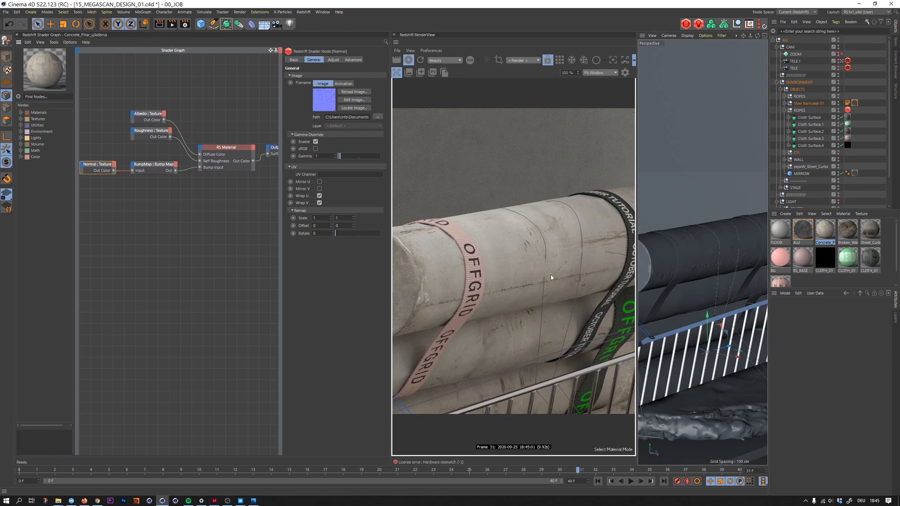
# - Add a Displacement node to the concrete pillar material and connect it to the Output node's displacement input
pyautogui.moveTo(227, 199); pyautogui.dragTo(180, 193, button='middle')
pyautogui.rightClick(205, 165)
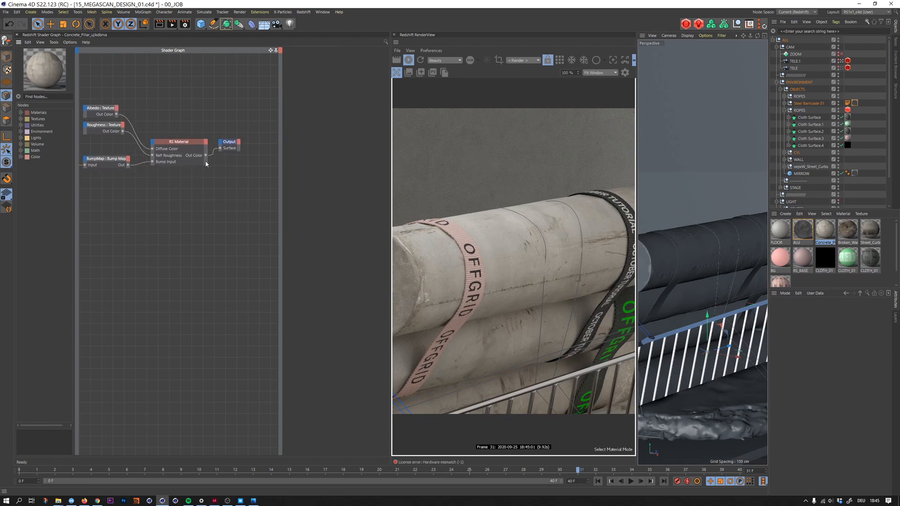
pyautogui.write('disp')
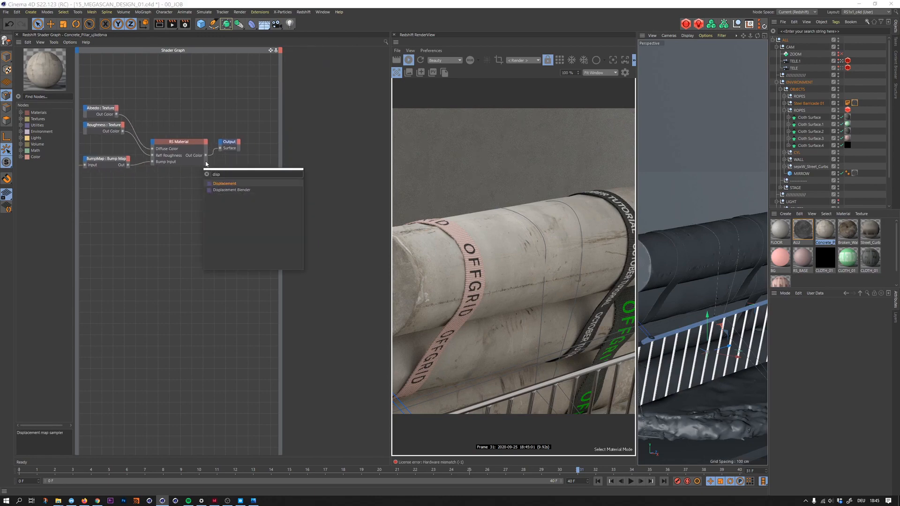
pyautogui.press('Return')
pyautogui.moveTo(215, 171); pyautogui.dragTo(250, 162)
pyautogui.click(234, 146)
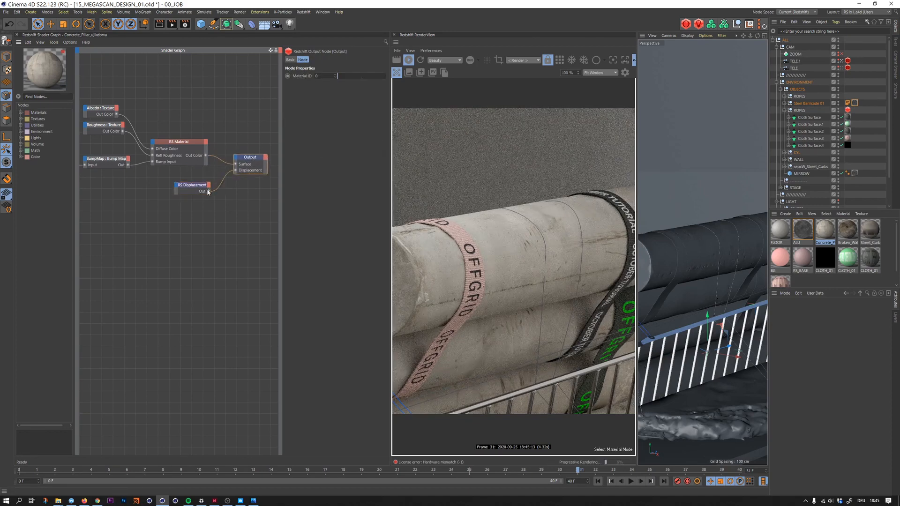
# - Inspect the image file path of the Normal texture node in the concrete pillar's shader graph
pyautogui.click(165, 180)
pyautogui.keyDown('alt'); pyautogui.moveTo(165, 177); pyautogui.dragTo(227, 175, button='middle'); pyautogui.keyUp('alt')
pyautogui.click(114, 161)
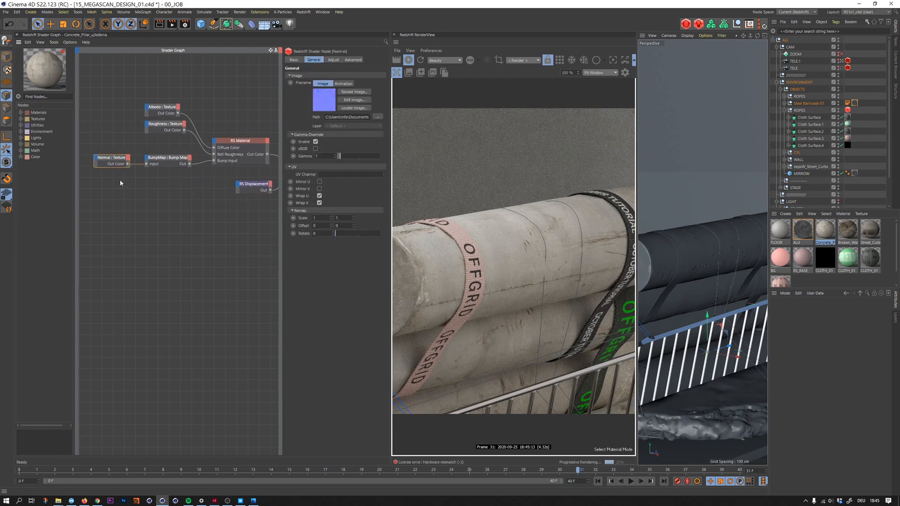
pyautogui.click(327, 118)
pyautogui.moveTo(328, 116); pyautogui.dragTo(300, 121)
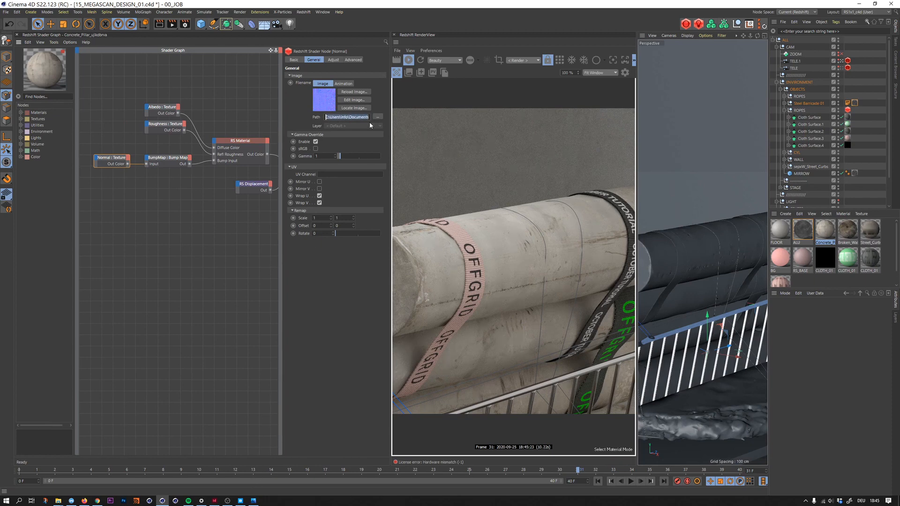
pyautogui.moveTo(354, 117); pyautogui.dragTo(327, 120)
# - Cancel browsing for a replacement image, locate the normal map on disk and select its folder path
pyautogui.click(377, 116)
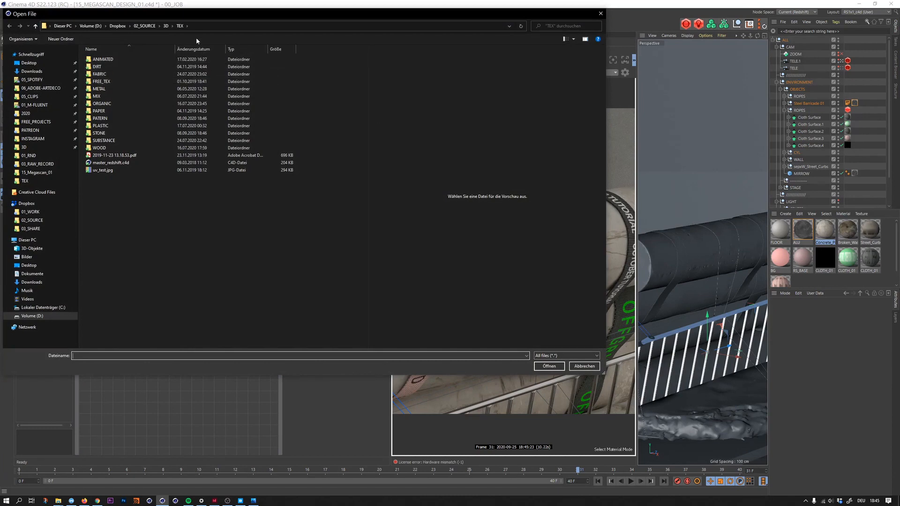
pyautogui.click(584, 366)
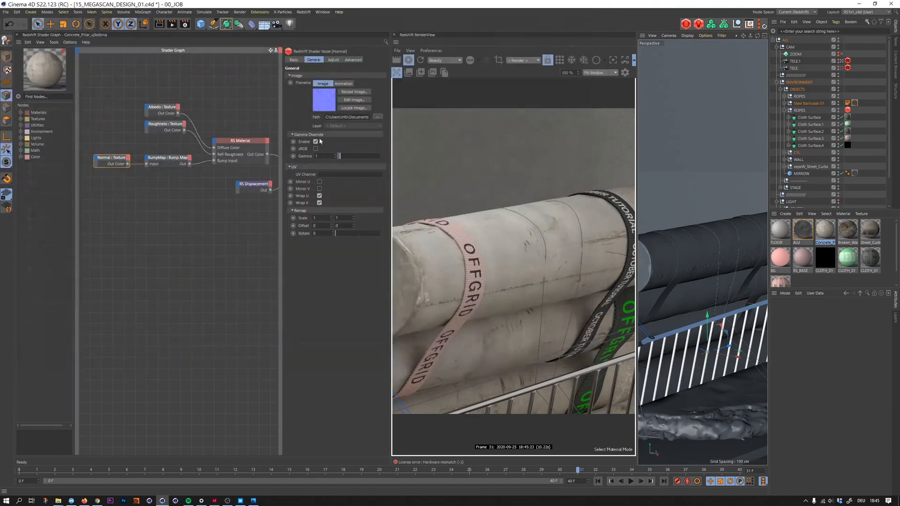
pyautogui.click(354, 108)
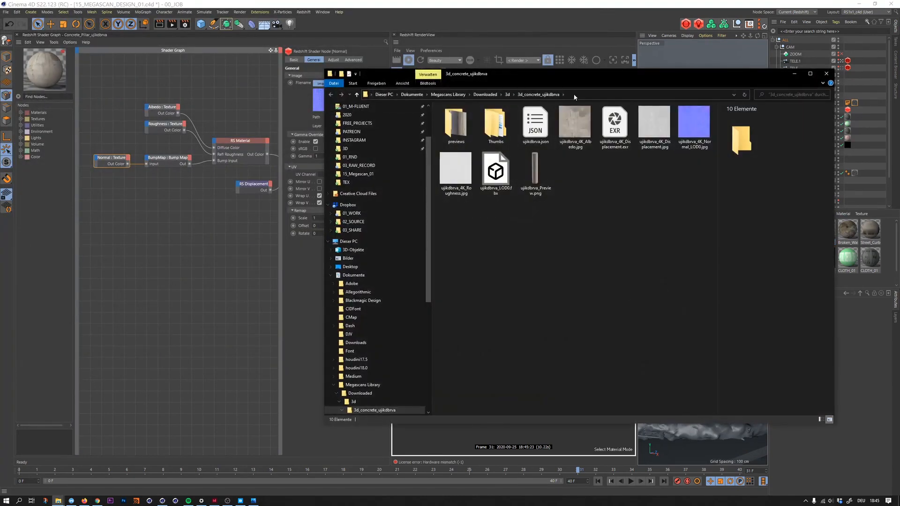
pyautogui.click(575, 95)
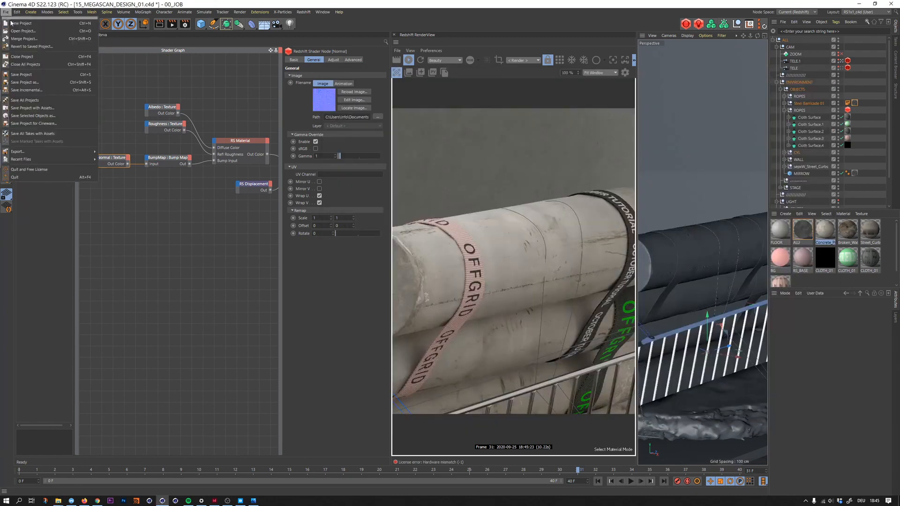
# - Review the file asset search paths, including the Megascans Library folder, in the program preferences and close them
pyautogui.click(6, 11)
pyautogui.moveTo(17, 11)
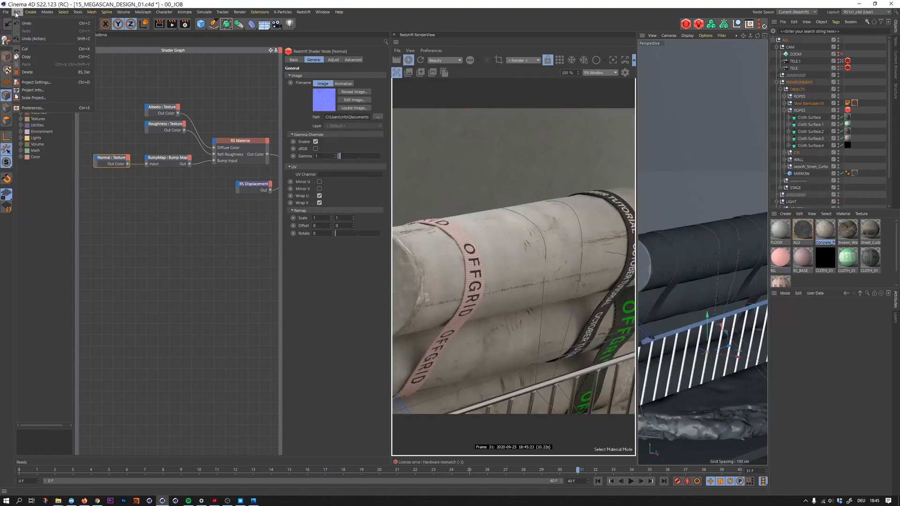
pyautogui.click(46, 111)
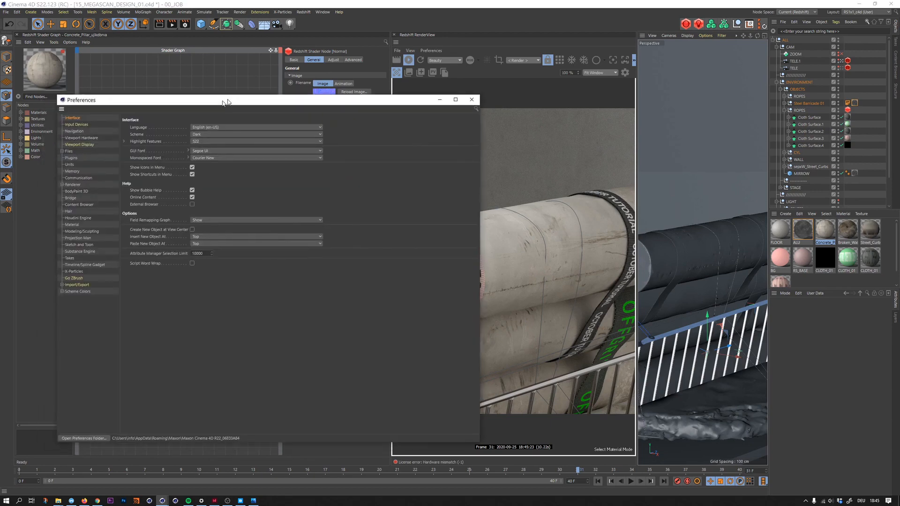
pyautogui.click(165, 124)
pyautogui.click(173, 131)
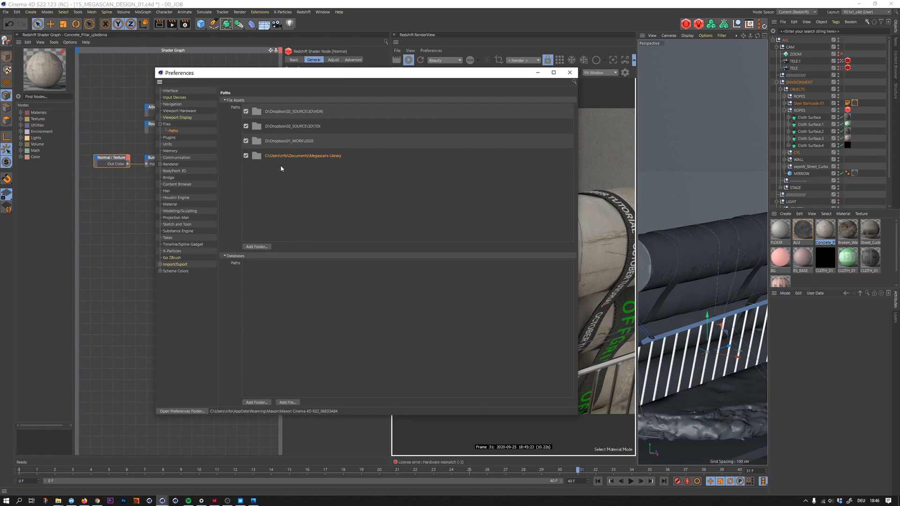
pyautogui.moveTo(321, 77); pyautogui.dragTo(344, 159)
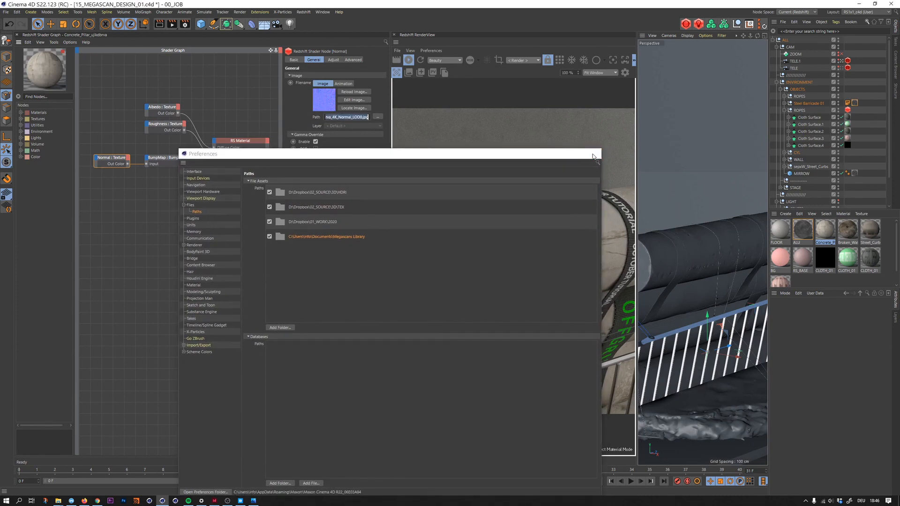
pyautogui.click(594, 157)
# - Clear the image path of the Normal texture node
pyautogui.click(346, 118)
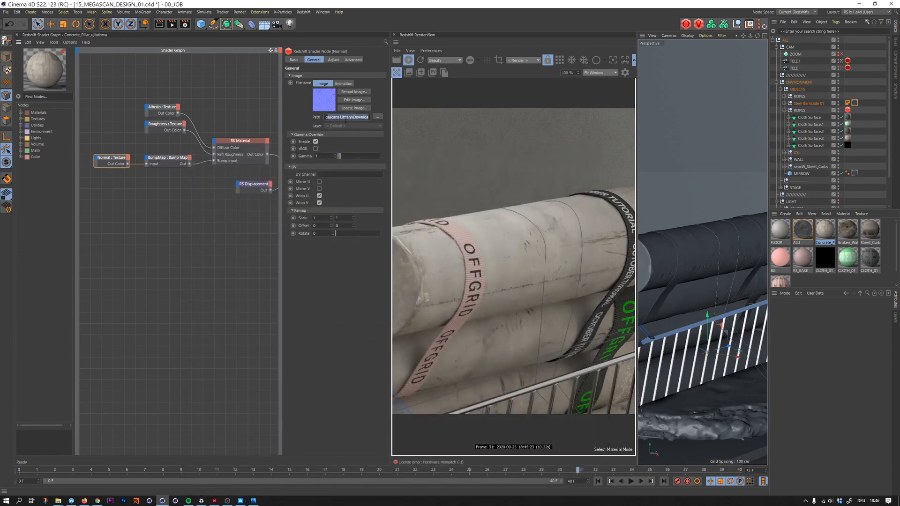
pyautogui.press('BackSpace')
pyautogui.press('Return')
pyautogui.moveTo(342, 116); pyautogui.dragTo(374, 115)
pyautogui.hotkey('ctrl', 'a')
pyautogui.press('BackSpace')
pyautogui.press('Return')
# - Assign ujikdbrva_4K_Normal_LOD0.jpg from the 3d_concrete_ujikdbrva folder to the Normal texture node
pyautogui.moveTo(58, 500)
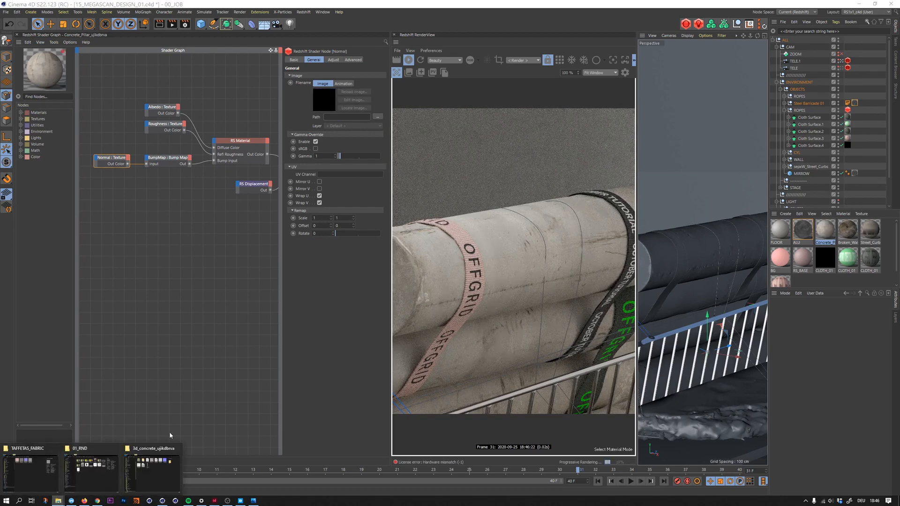
pyautogui.click(152, 469)
pyautogui.moveTo(686, 114); pyautogui.dragTo(700, 129)
pyautogui.moveTo(645, 74); pyautogui.dragTo(719, 97)
pyautogui.moveTo(768, 151); pyautogui.dragTo(324, 99)
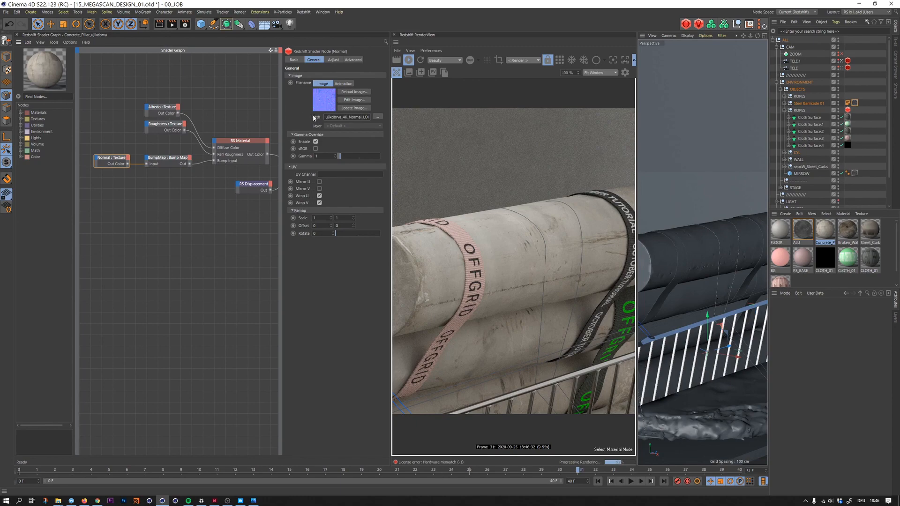
# - Add ujikdbrva_4K_Displacement.exr as a texture node with gamma override enabled and connect it to the RS Displacement node's Tex Map input
pyautogui.click(365, 108)
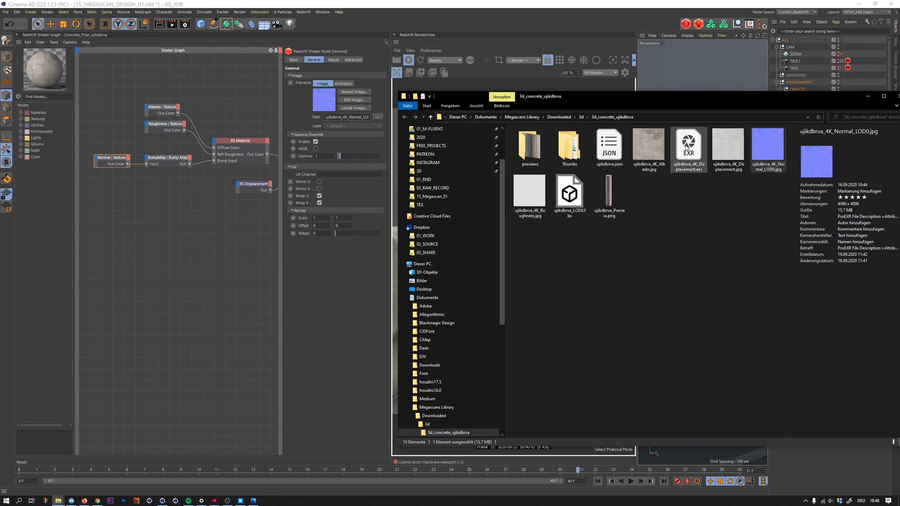
pyautogui.click(687, 149)
pyautogui.moveTo(682, 156); pyautogui.dragTo(174, 221)
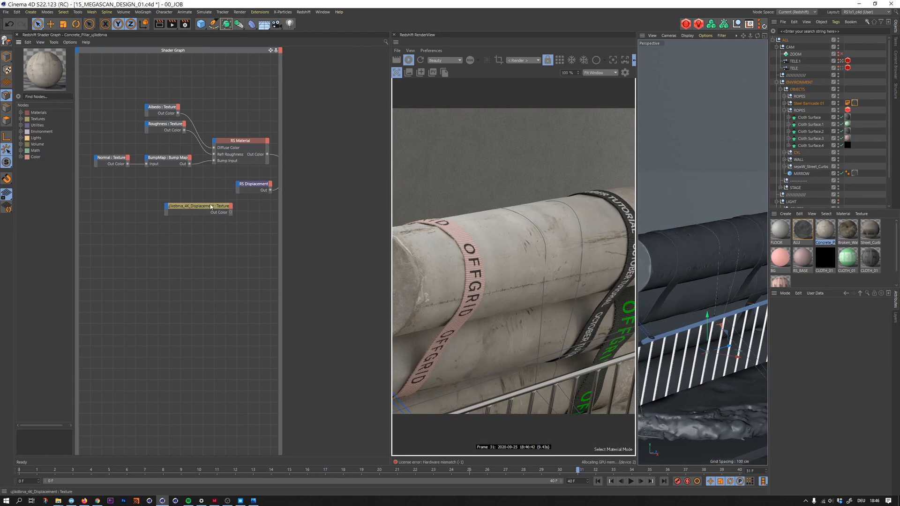
pyautogui.moveTo(221, 211); pyautogui.dragTo(240, 185)
pyautogui.moveTo(249, 197)
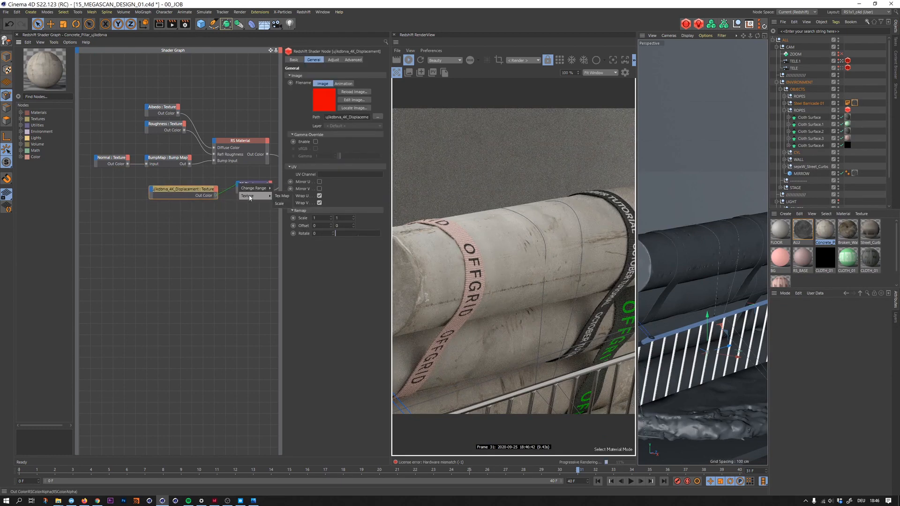
pyautogui.click(282, 196)
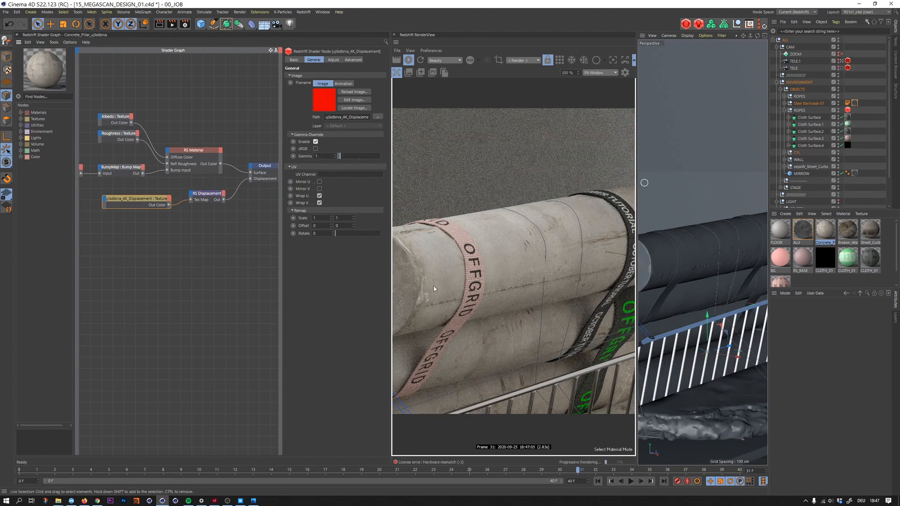
# - Enable the geometry override, tessellation and displacement on the Redshift Object tags of both concrete pillars in the CYL group
pyautogui.click(784, 152)
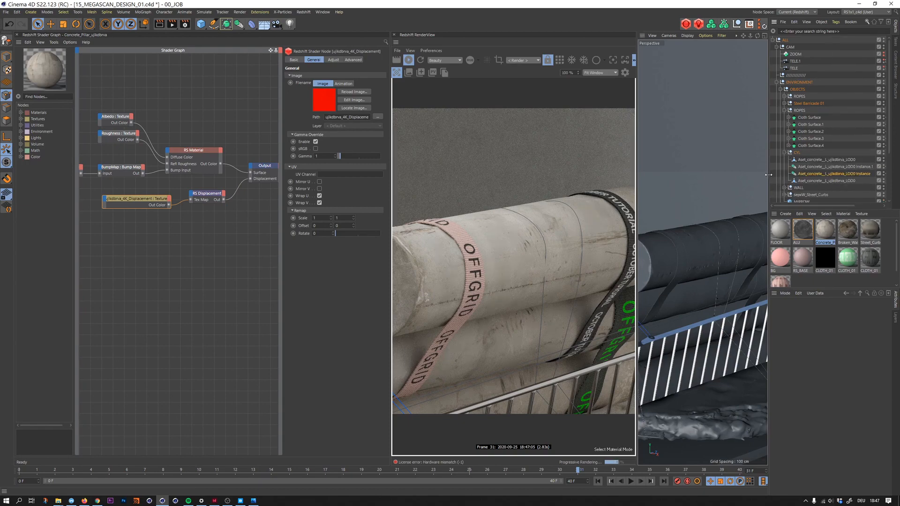
pyautogui.moveTo(768, 176); pyautogui.dragTo(727, 177)
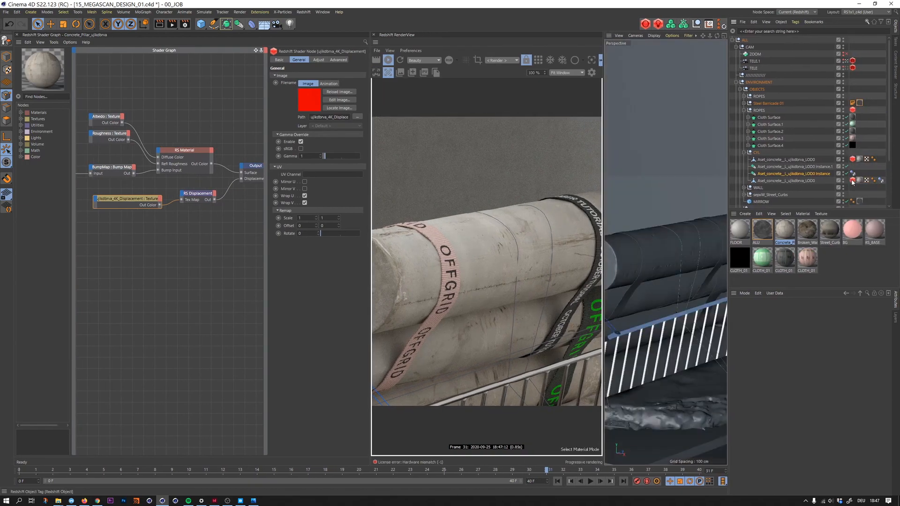
pyautogui.click(852, 159)
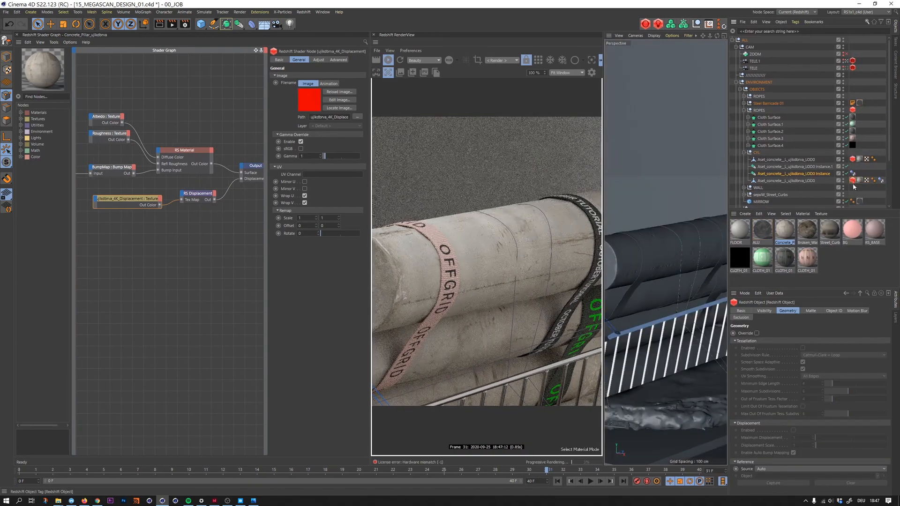
pyautogui.keyDown('shift'); pyautogui.click(854, 160); pyautogui.keyUp('shift')
pyautogui.click(757, 332)
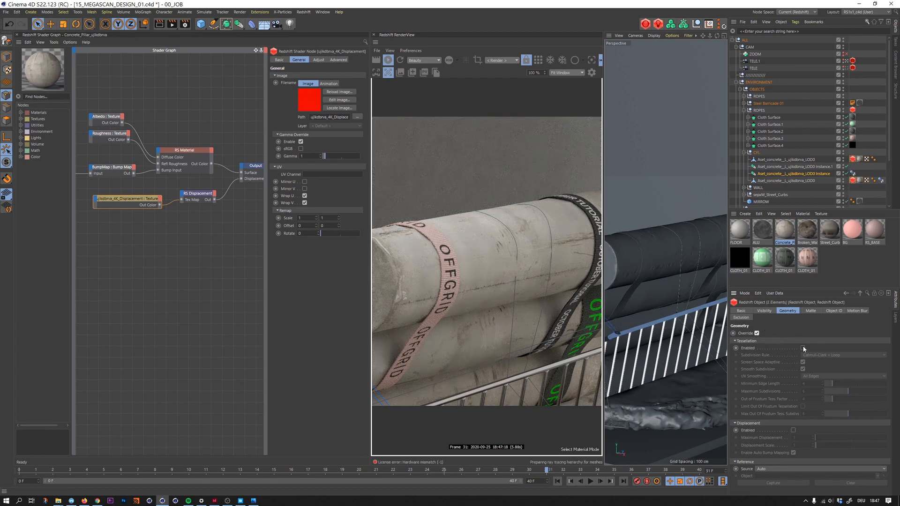
pyautogui.click(803, 348)
pyautogui.click(803, 369)
pyautogui.click(793, 429)
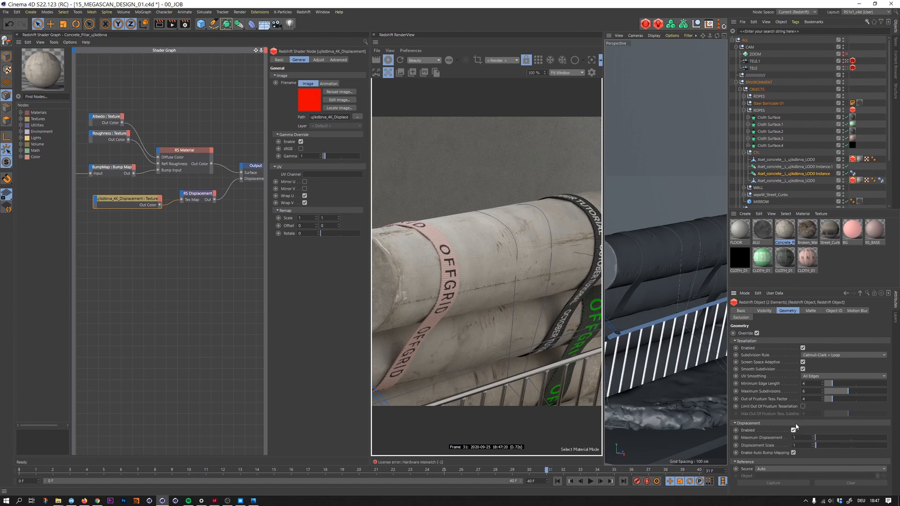
# - Turn off screen space adaptive tessellation for both pillars, with a minimum edge length of 0 and maximum subdivisions of 2
pyautogui.click(803, 362)
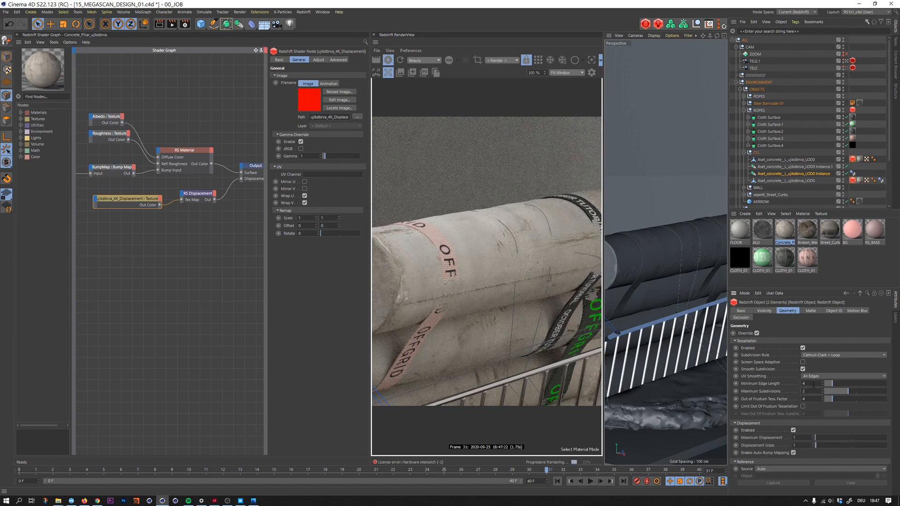
pyautogui.doubleClick(814, 385)
pyautogui.write('0')
pyautogui.press('Return')
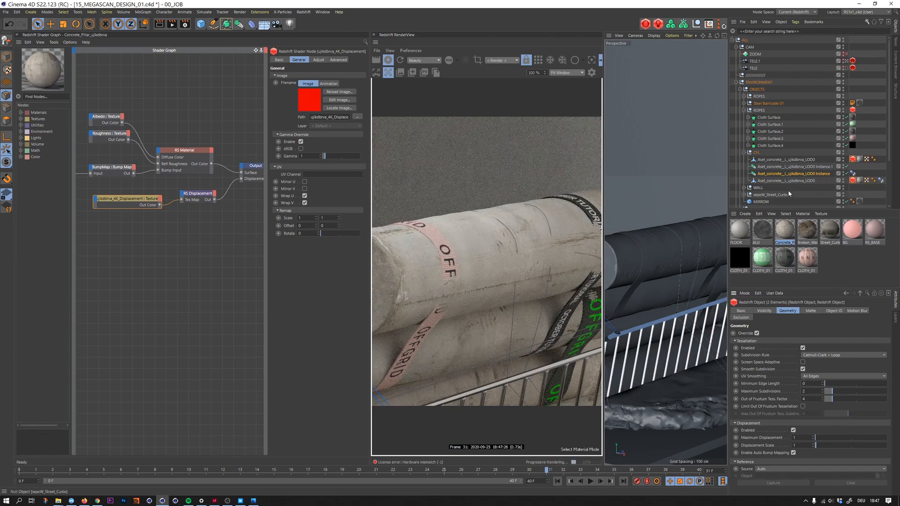
# - Deselect the objects and display the perspective viewport shaded with mesh lines
pyautogui.click(742, 195)
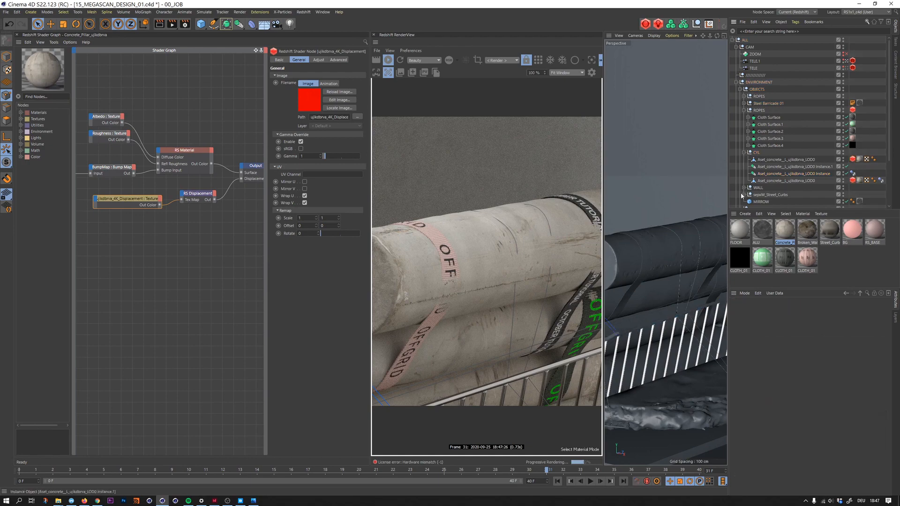
pyautogui.press('n')
pyautogui.press('b')
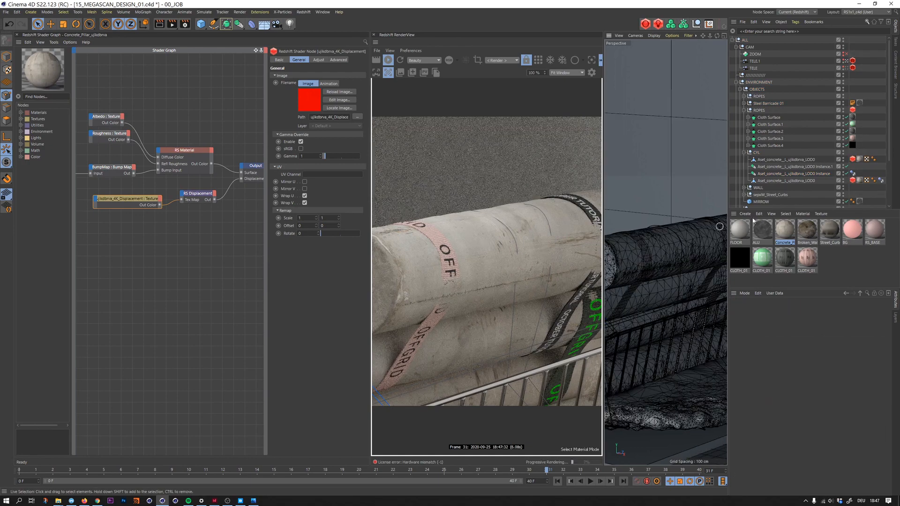
# - Add a WireFrame node to the concrete pillar's shader graph and connect it to the Output node's surface input
pyautogui.click(237, 257)
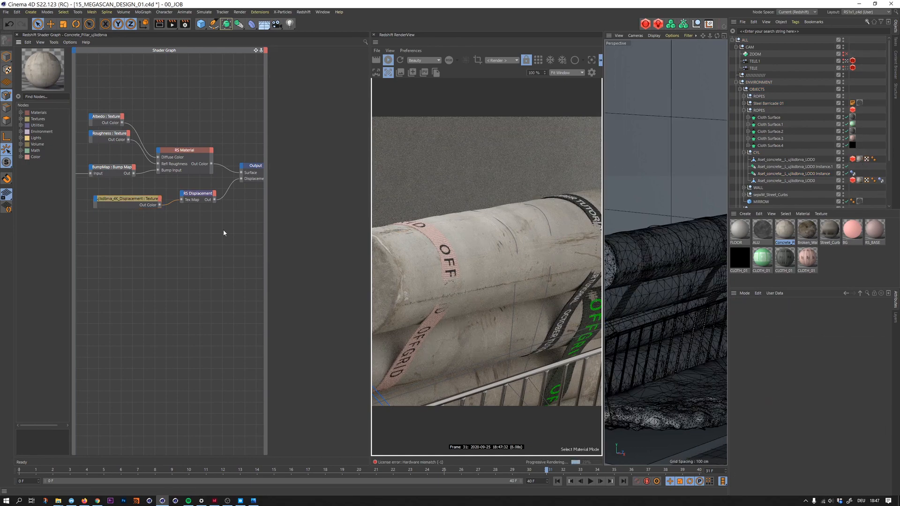
pyautogui.press('Tab')
pyautogui.write('wire')
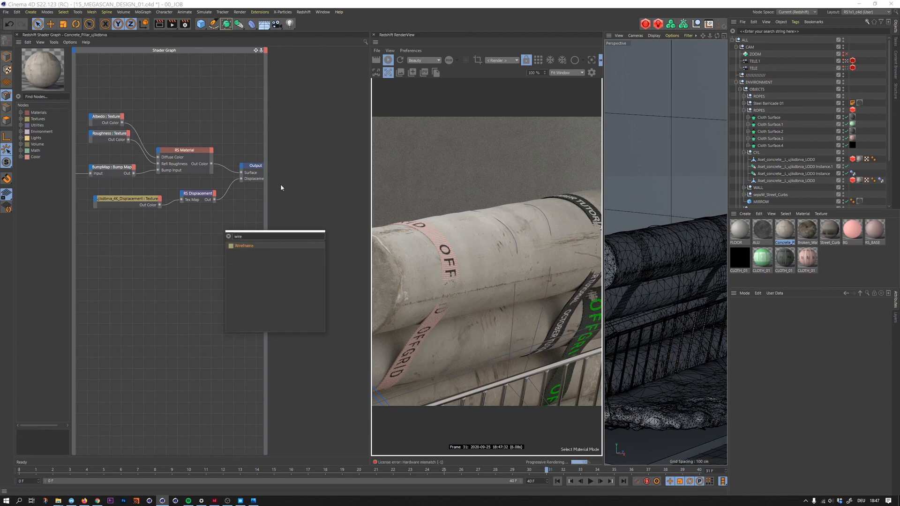
pyautogui.press('Return')
pyautogui.moveTo(233, 232); pyautogui.dragTo(241, 173)
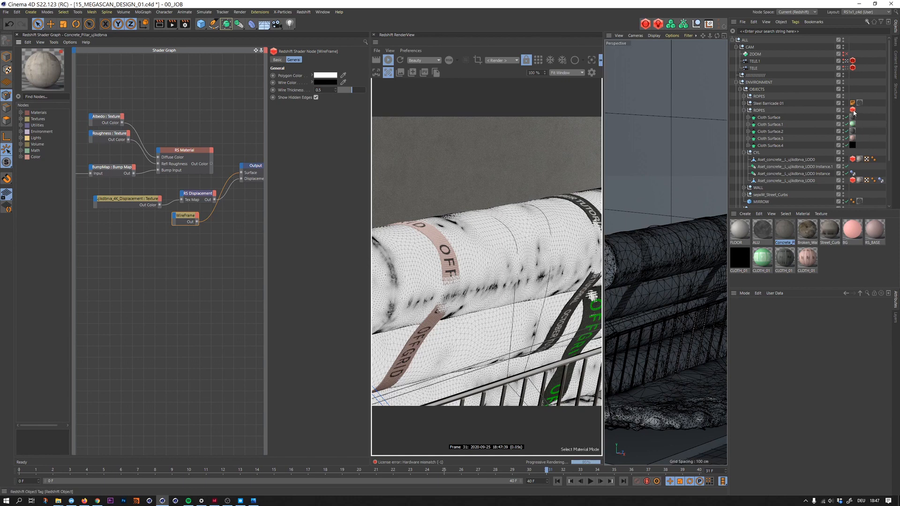
# - Set the maximum subdivisions to 3 on the concrete pillar's Redshift Object tag
pyautogui.click(854, 174)
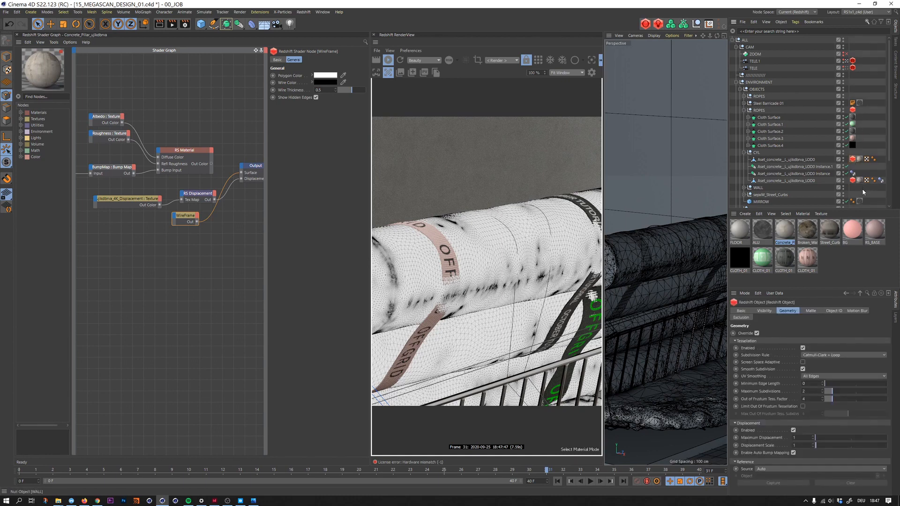
pyautogui.keyDown('shift'); pyautogui.click(853, 180); pyautogui.keyUp('shift')
pyautogui.click(806, 392)
pyautogui.write('3')
pyautogui.press('Return')
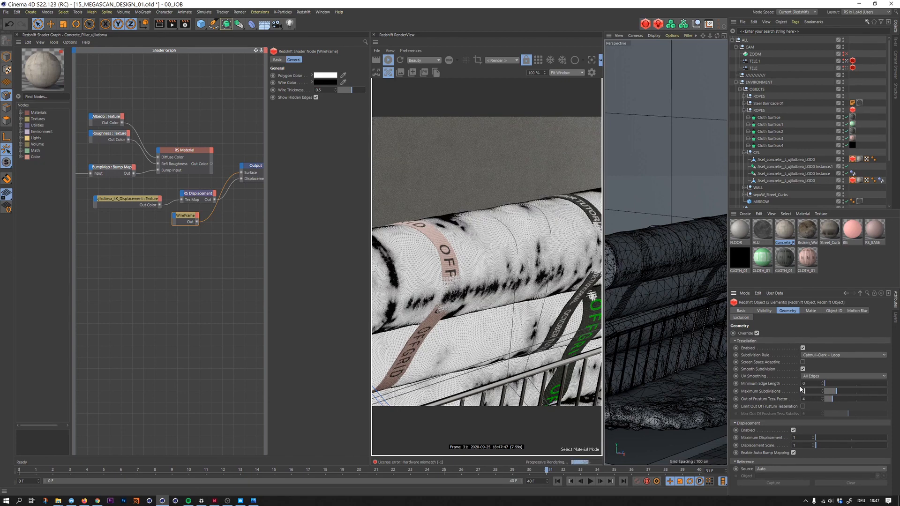
# - Reconnect the RS Material to the Output node's surface input in place of the WireFrame node
pyautogui.click(207, 149)
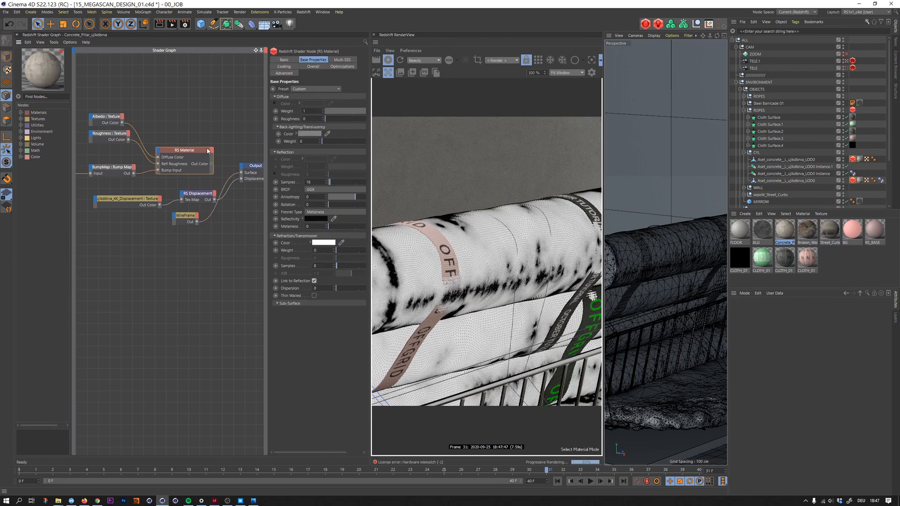
pyautogui.hotkey('alt', 'w')
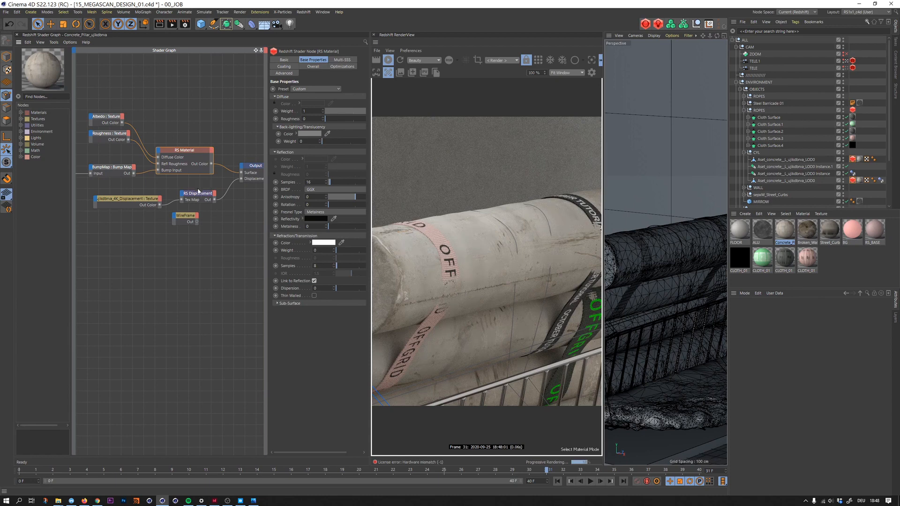
# - Set the new range of the concrete pillar's RS Displacement node to -0.5 minimum and 0.5 maximum
pyautogui.click(200, 192)
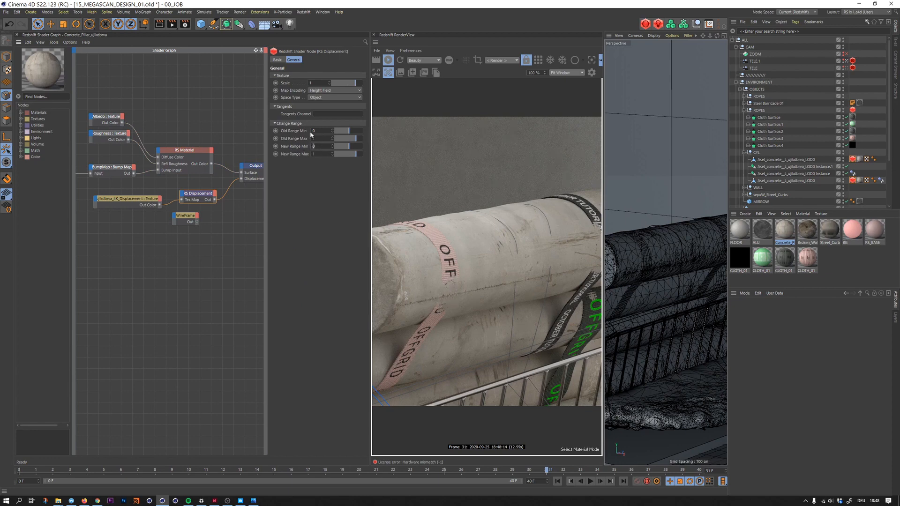
pyautogui.write('0.5')
pyautogui.press('Tab')
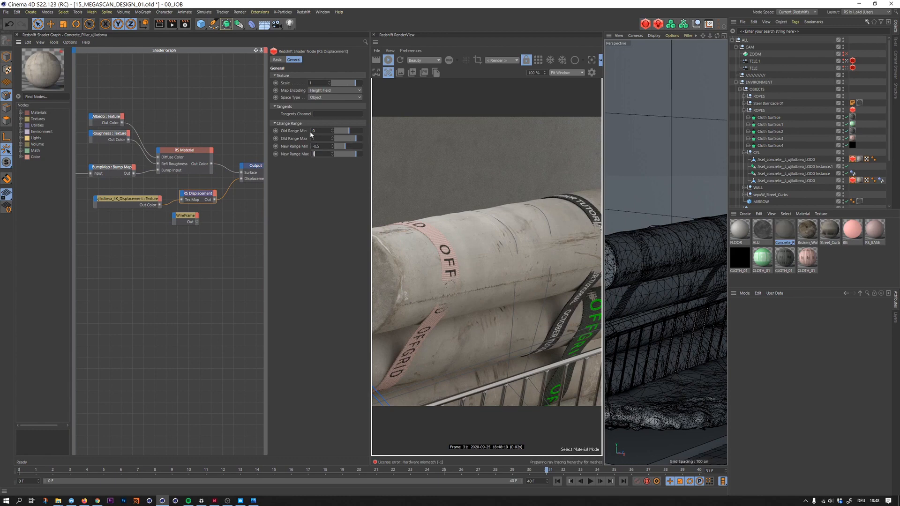
pyautogui.write('0.5')
pyautogui.press('Return')
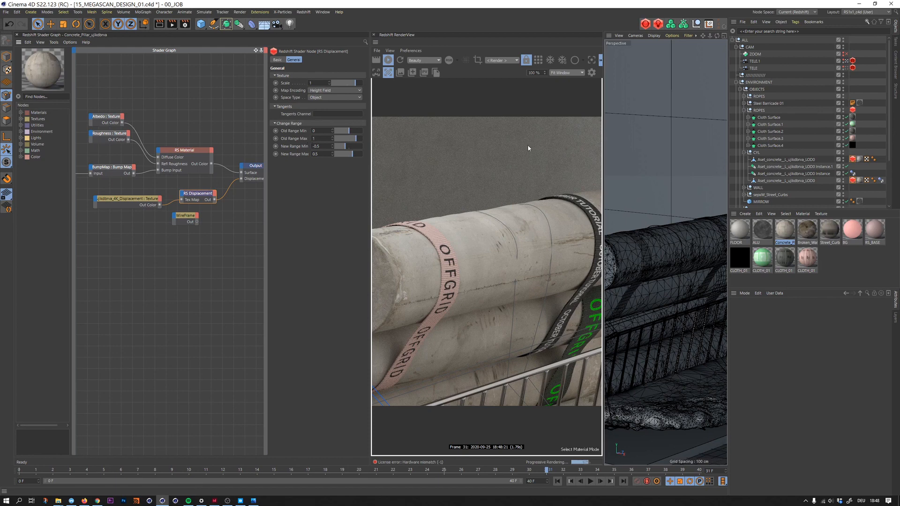
# - Select the Redshift Object tags of both concrete pillars and set their maximum displacement to 4, adjusting the displacement scale too
pyautogui.click(853, 181)
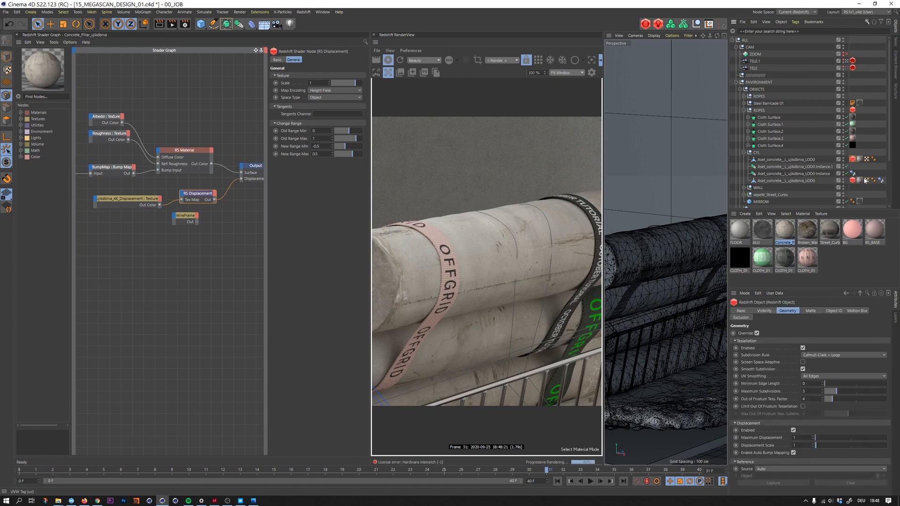
pyautogui.keyDown('shift'); pyautogui.click(854, 181); pyautogui.keyUp('shift')
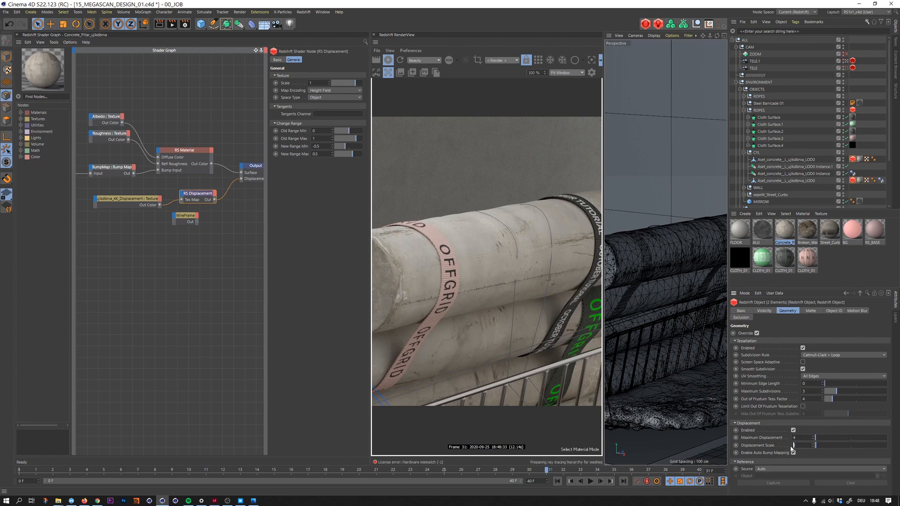
pyautogui.write('.5')
pyautogui.press('Return')
# - Try a maximum displacement of 6 and a displacement scale of 21 on both pillars, checking the pillar's end up close
pyautogui.doubleClick(798, 436)
pyautogui.write('6')
pyautogui.doubleClick(800, 446)
pyautogui.write('2')
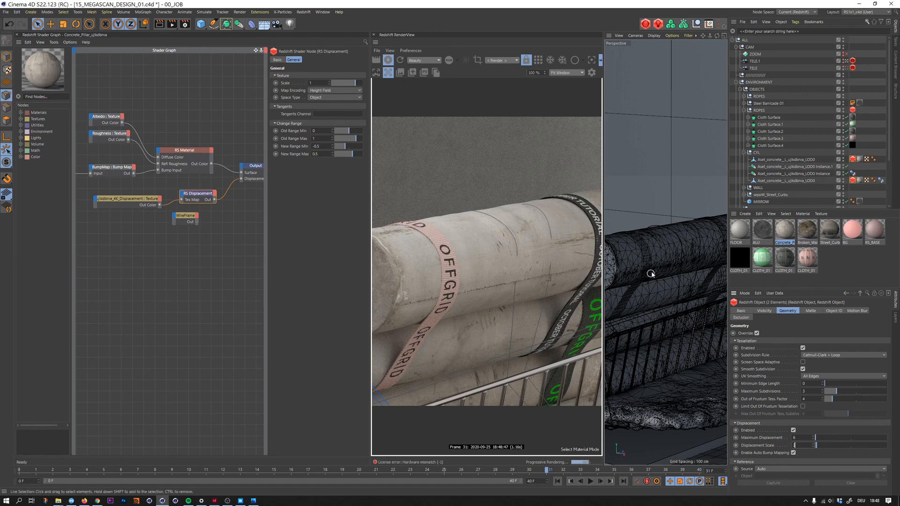
pyautogui.write('1')
pyautogui.moveTo(637, 261); pyautogui.dragTo(778, 224)
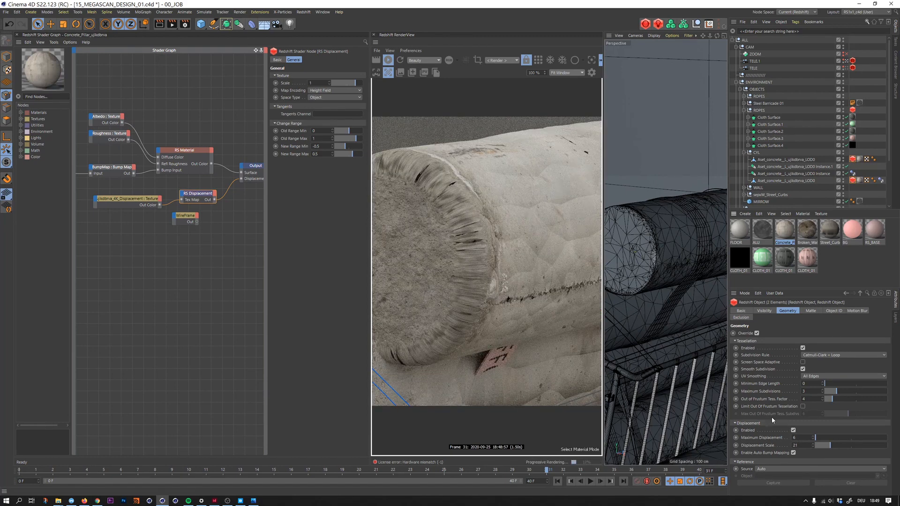
# - Set the displacement scale to 1.5 and the maximum displacement to 4 on both pillar tags
pyautogui.doubleClick(795, 446)
pyautogui.write('3')
pyautogui.press('Return')
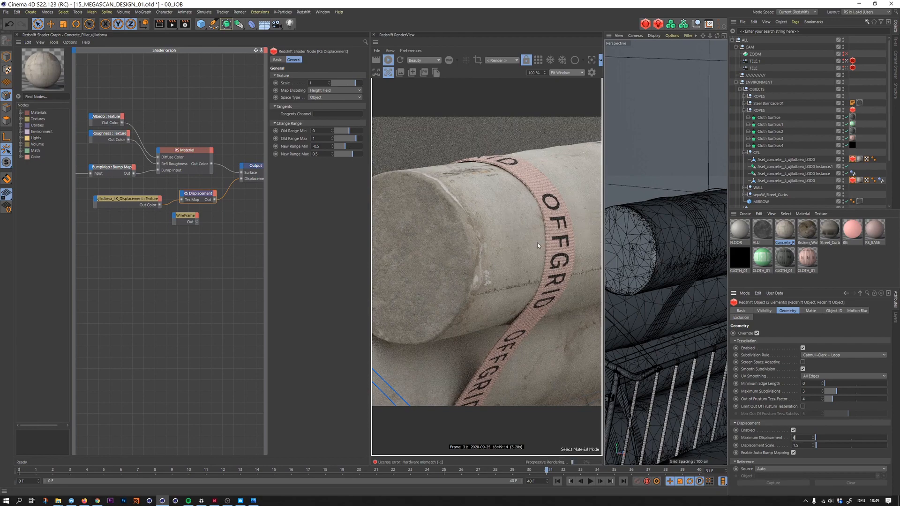
# - View the scene through the TELE camera and compare its render with the reference image 15_Megascan_01.png in Photos
pyautogui.click(866, 277)
pyautogui.click(846, 68)
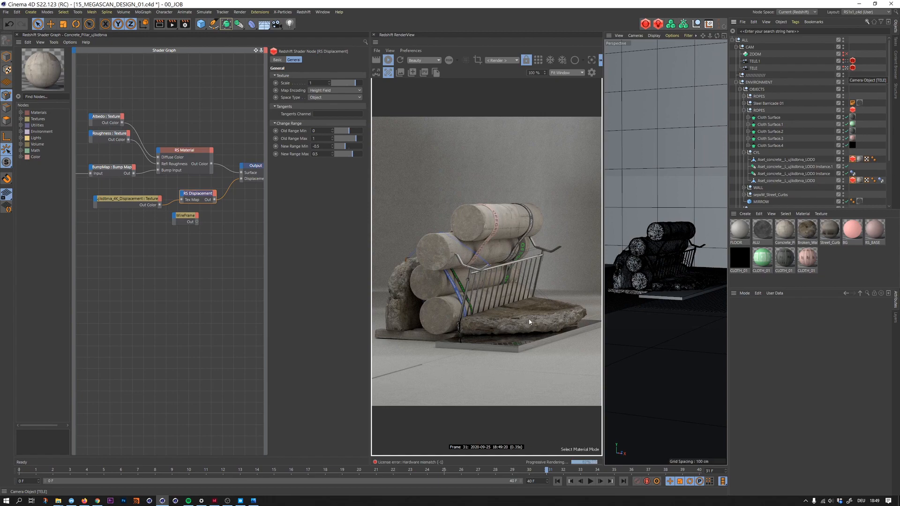
pyautogui.hotkey('alt', 'Tab')
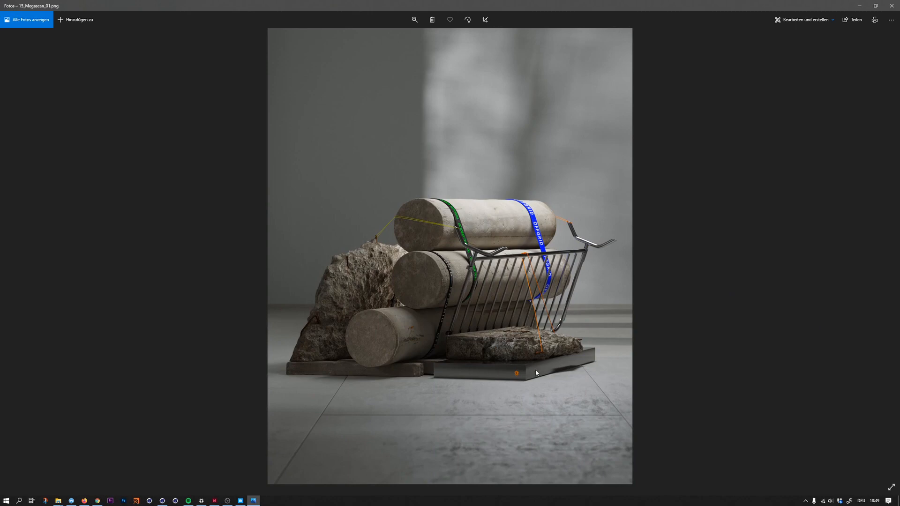
pyautogui.click(876, 6)
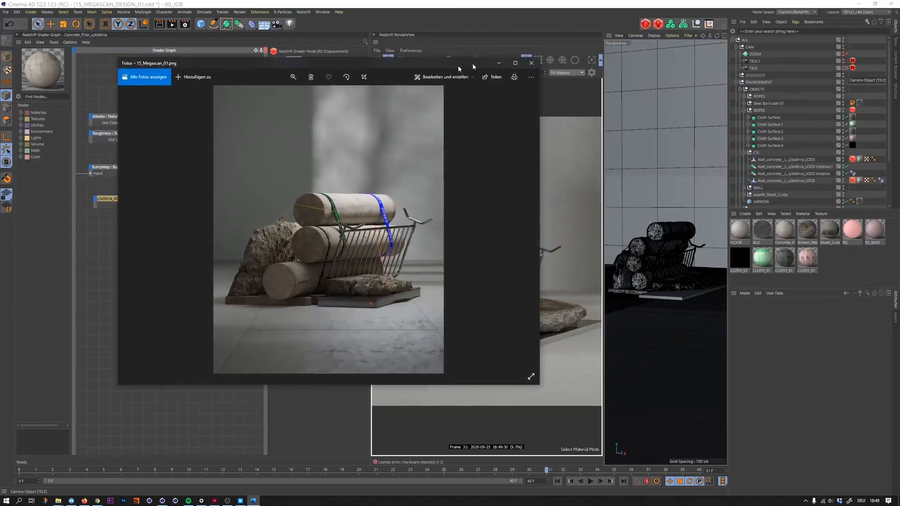
pyautogui.moveTo(473, 67); pyautogui.dragTo(318, 68)
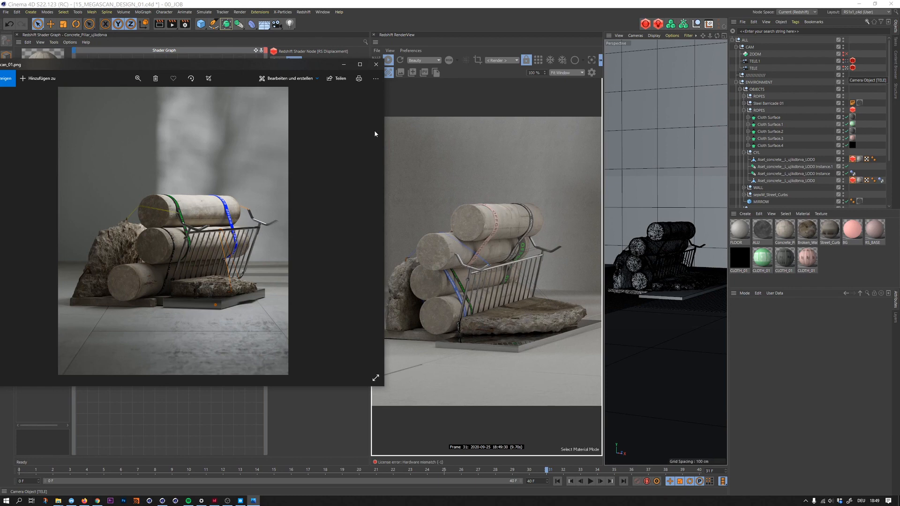
pyautogui.click(343, 64)
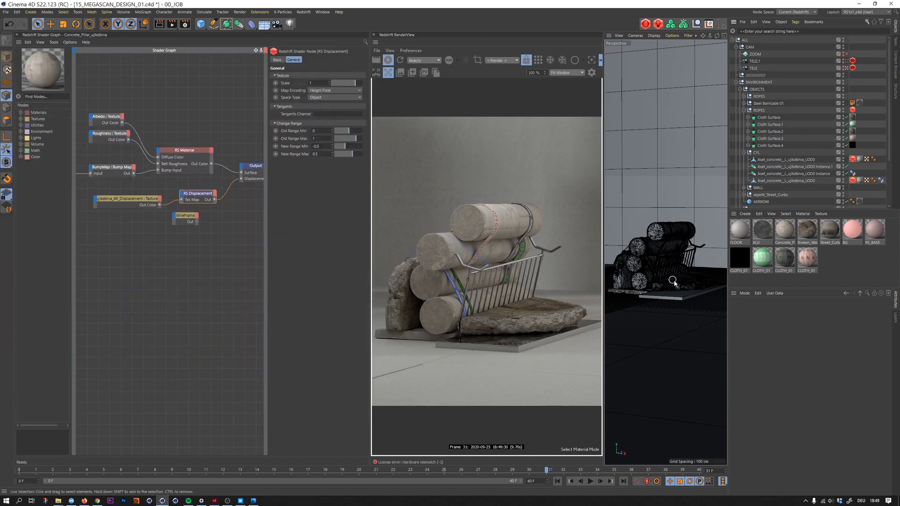
# - Select the damaged concrete slab in front of the barricade and show its Broken_Wall material's shader graph
pyautogui.click(7, 57)
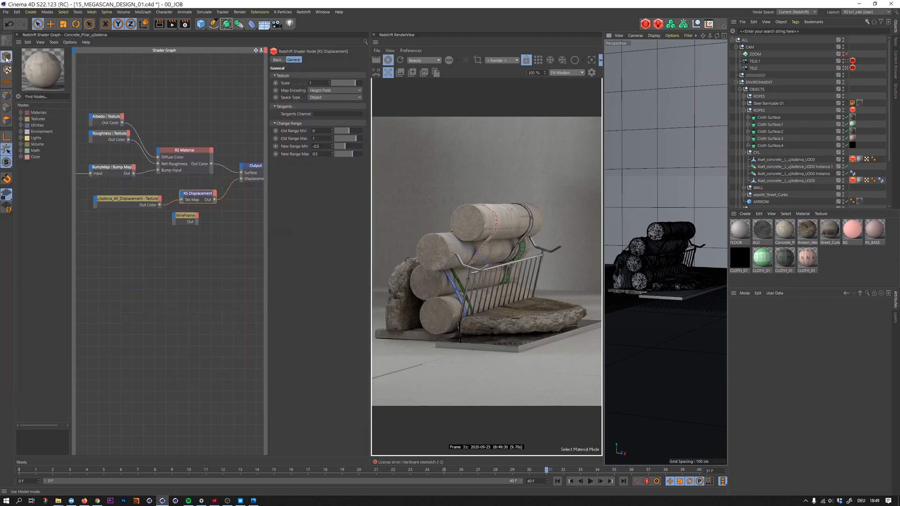
pyautogui.click(677, 281)
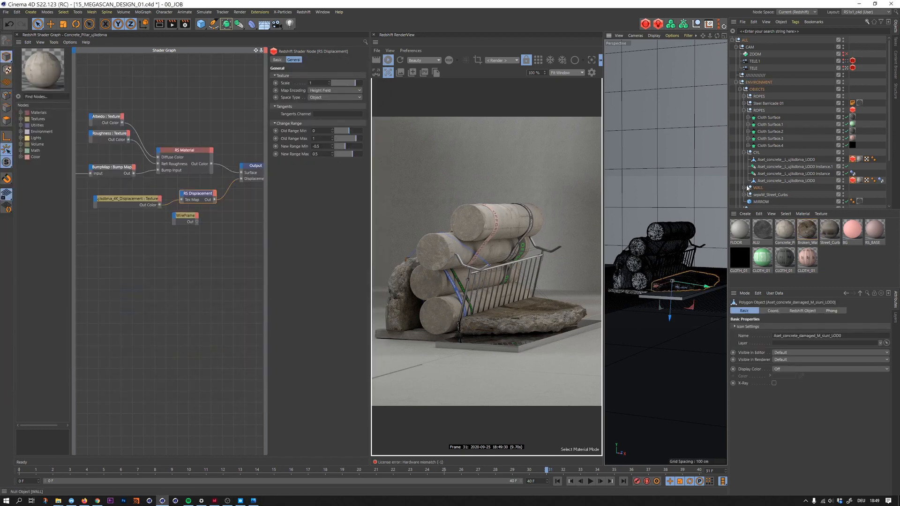
pyautogui.click(744, 110)
pyautogui.click(744, 152)
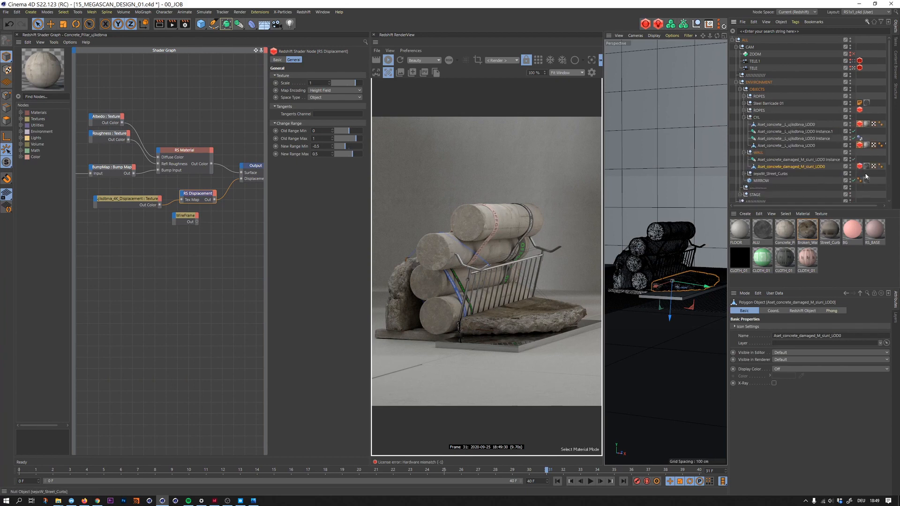
pyautogui.click(866, 168)
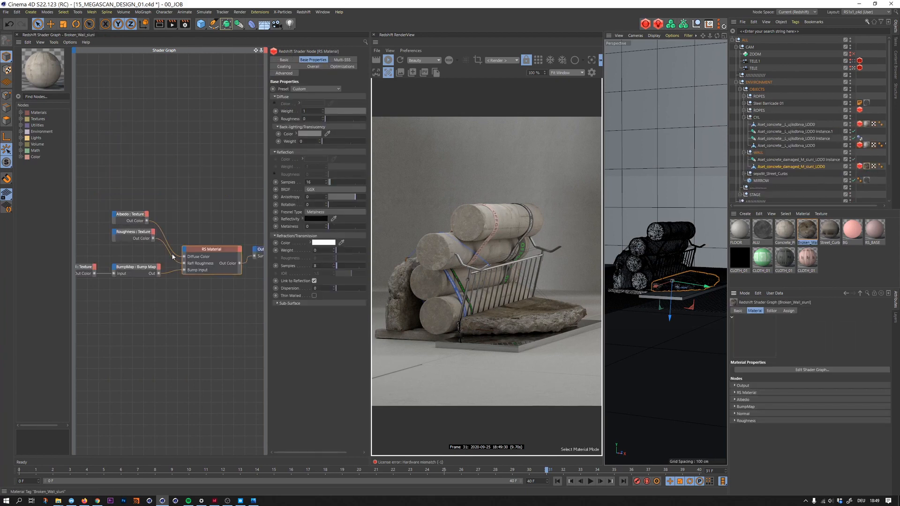
# - Add a Displacement node below the RS Material in the Broken_Wall shader graph
pyautogui.moveTo(180, 244); pyautogui.dragTo(202, 166, button='middle')
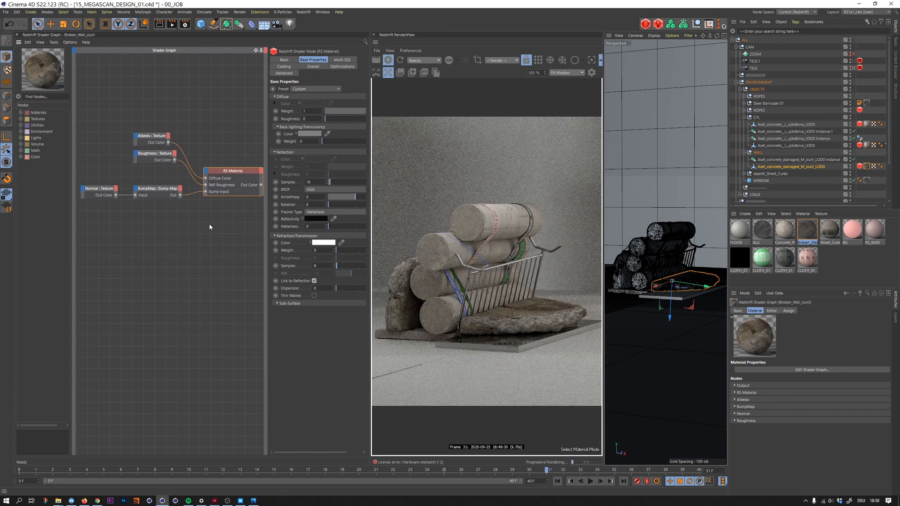
pyautogui.hotkey('shift', 'v')
pyautogui.doubleClick(210, 227)
pyautogui.write('d')
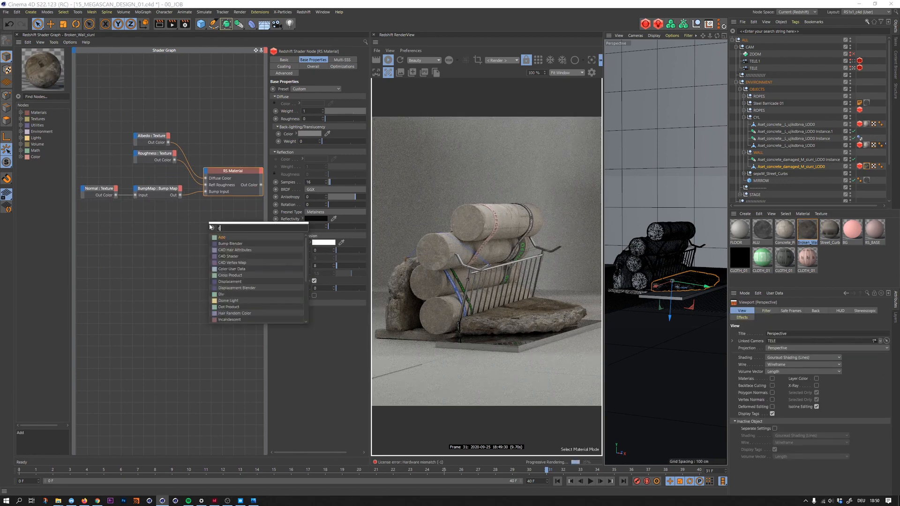
pyautogui.write('isp')
pyautogui.press('Return')
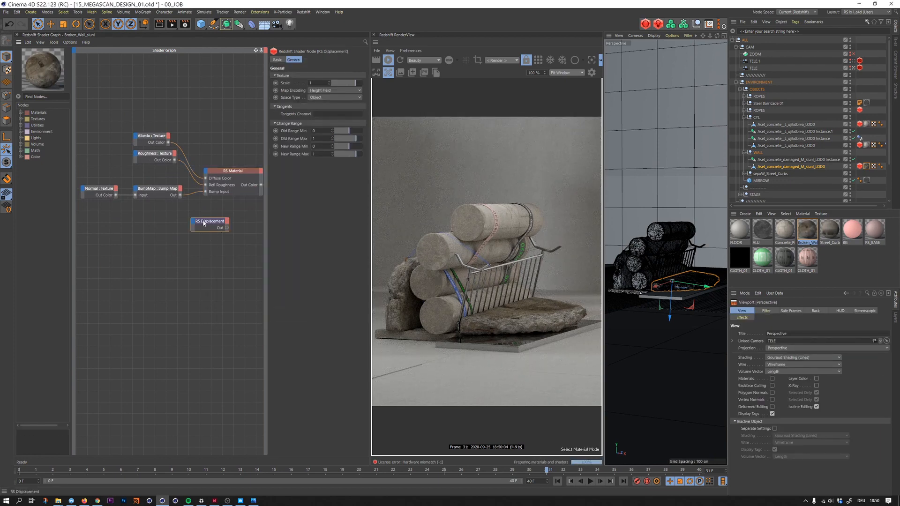
# - Bring slunl_4K_Displacement.jpg from the normal map's folder into the graph and connect it to the RS Displacement node's Tex Map input
pyautogui.click(93, 196)
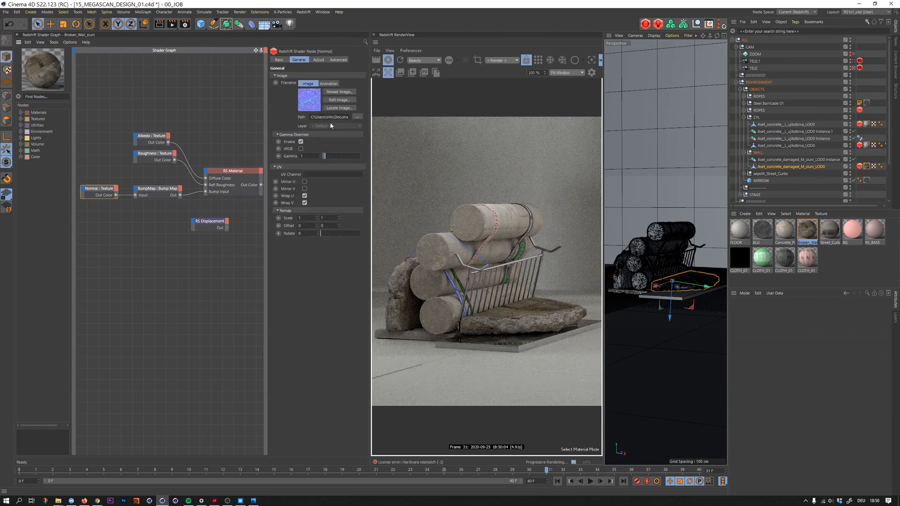
pyautogui.click(342, 108)
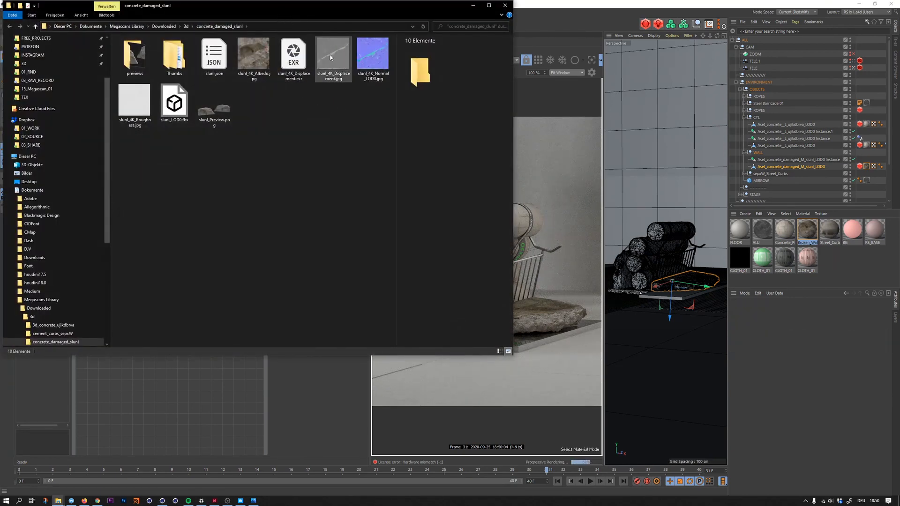
pyautogui.moveTo(328, 5); pyautogui.dragTo(571, 59)
pyautogui.moveTo(577, 111); pyautogui.dragTo(192, 227)
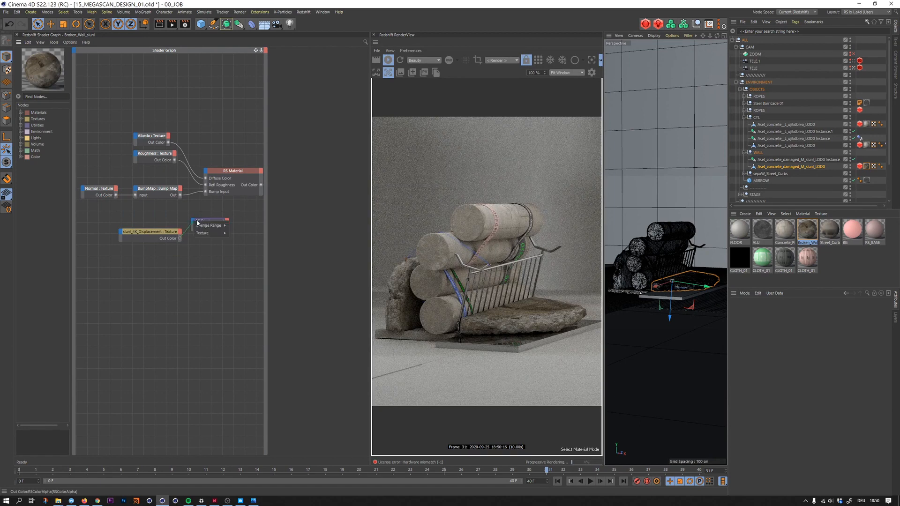
pyautogui.click(236, 234)
# - Connect the RS Displacement node to the Output node's displacement input in the Broken_Wall graph
pyautogui.moveTo(234, 197); pyautogui.dragTo(173, 207, button='middle')
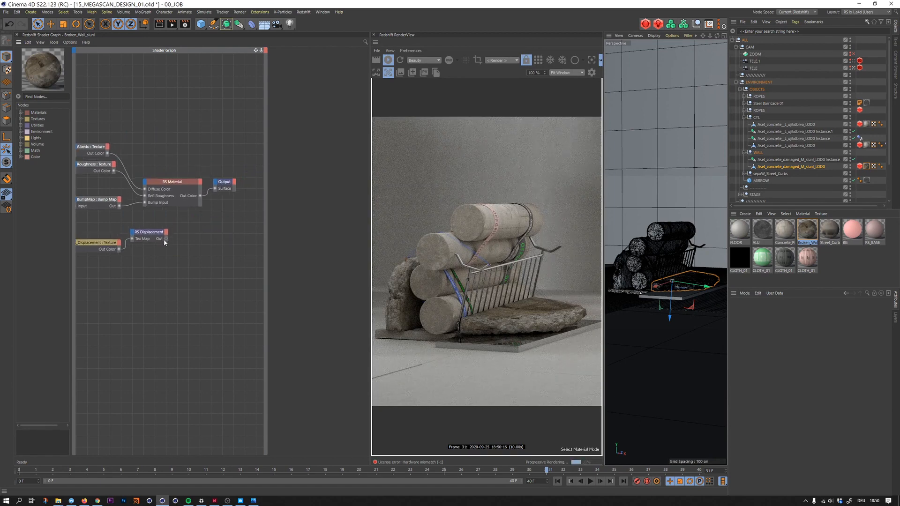
pyautogui.moveTo(165, 239); pyautogui.dragTo(215, 186)
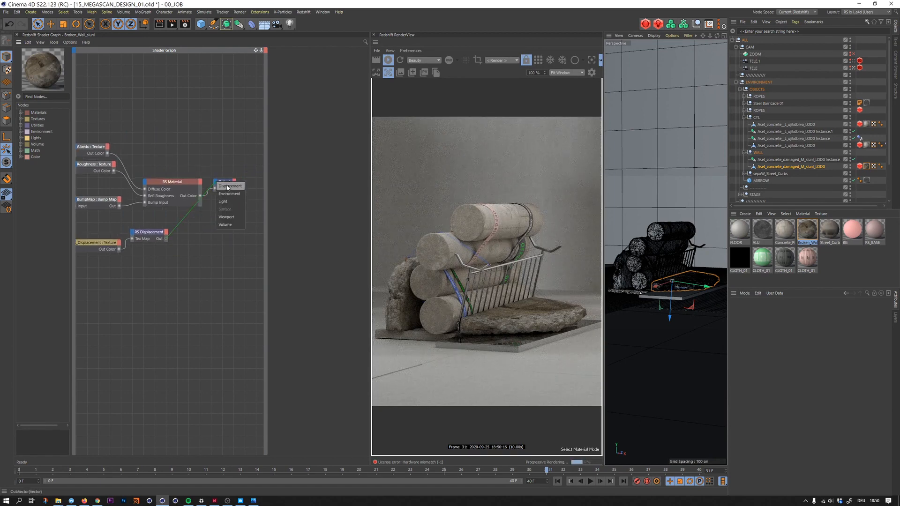
pyautogui.click(230, 187)
# - Set the new range of the Broken_Wall RS Displacement node to -0.4 minimum and 0.6 maximum
pyautogui.click(149, 234)
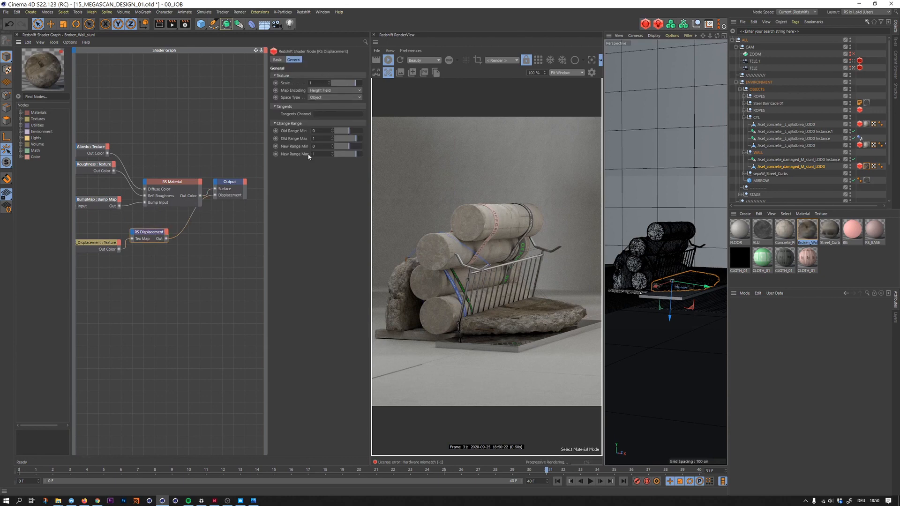
pyautogui.moveTo(319, 147); pyautogui.dragTo(305, 151)
pyautogui.write('.')
pyautogui.write('0')
pyautogui.press('Return')
pyautogui.press('Tab')
pyautogui.write('.55')
pyautogui.press('Return')
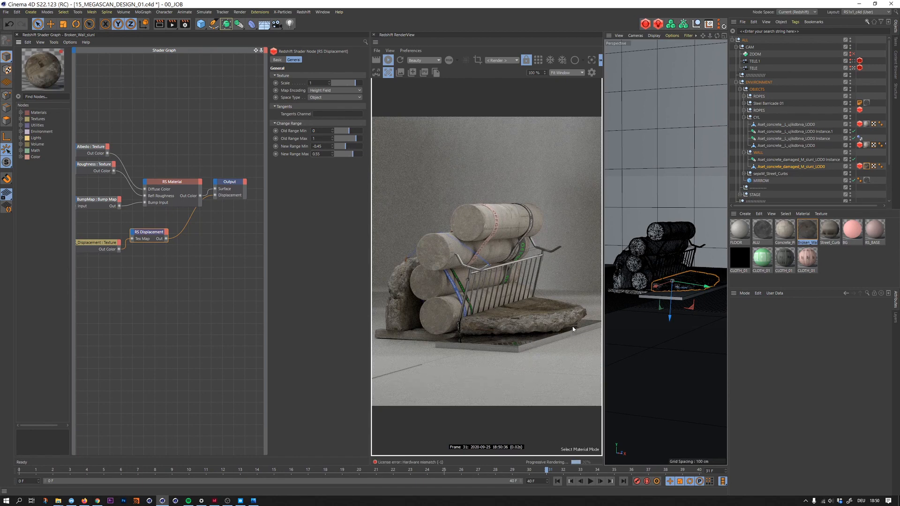
pyautogui.click(324, 153)
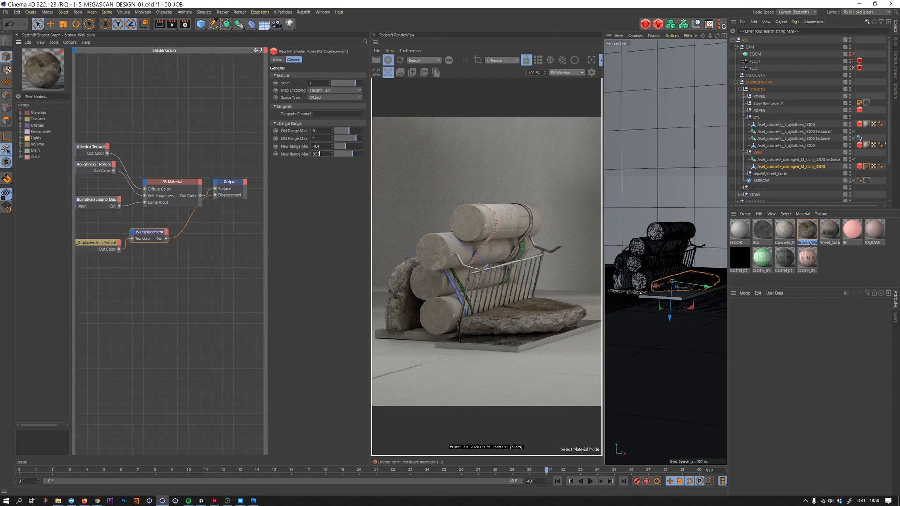
pyautogui.press('BackSpace')
pyautogui.press('BackSpace')
pyautogui.press('BackSpace')
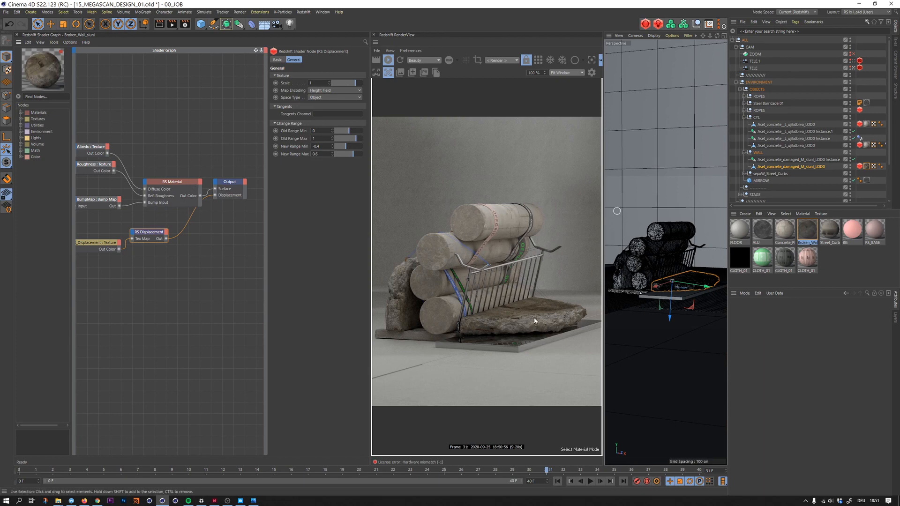
# - Enable tessellation and displacement on the concrete slab's Redshift Object tag and save the scene
pyautogui.click(860, 166)
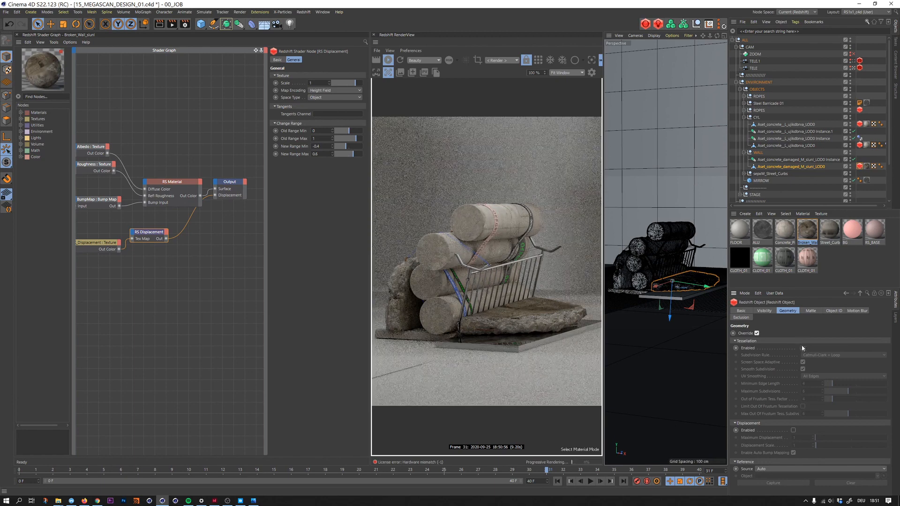
pyautogui.click(802, 348)
pyautogui.click(793, 430)
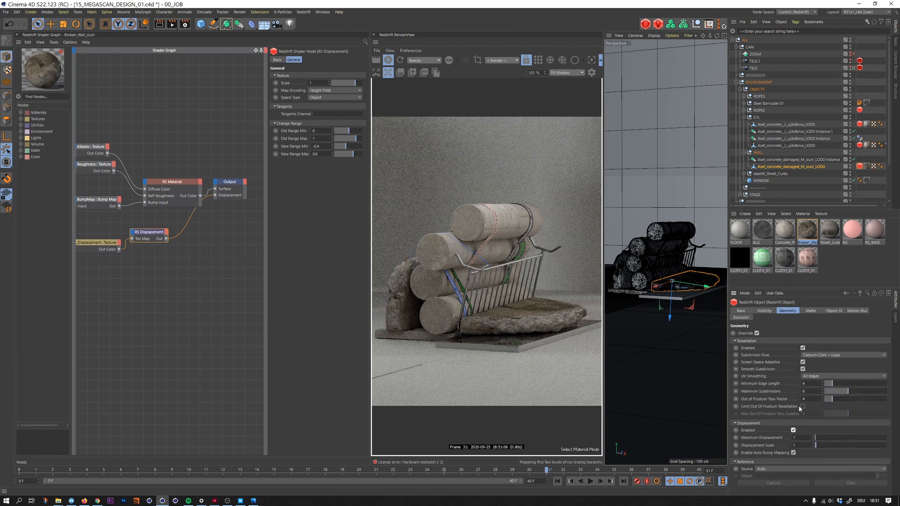
pyautogui.hotkey('ctrl', 's')
# - Turn off screen space adaptive on the slab's Redshift Object tag, with maximum subdivisions 3 and minimum edge length 0
pyautogui.scroll(10, 623, 200)
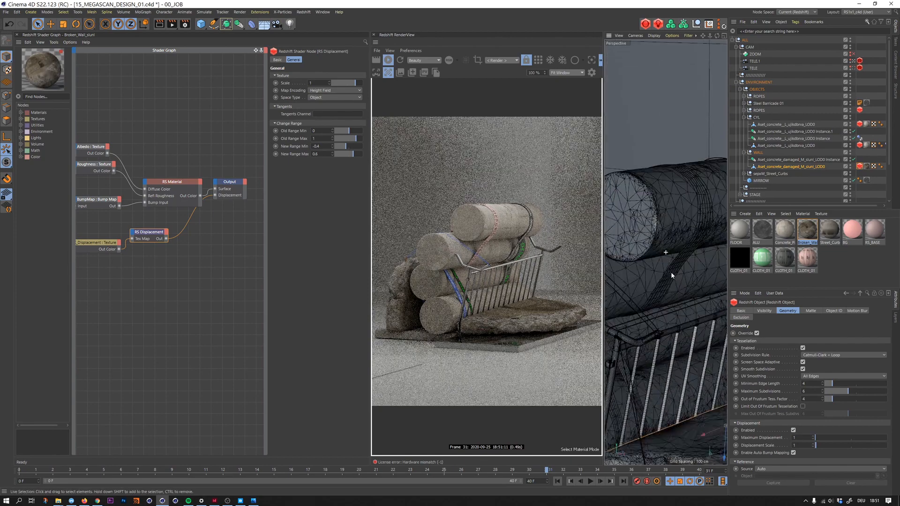
pyautogui.keyDown('alt'); pyautogui.moveTo(661, 222); pyautogui.dragTo(678, 261); pyautogui.keyUp('alt')
pyautogui.click(180, 262)
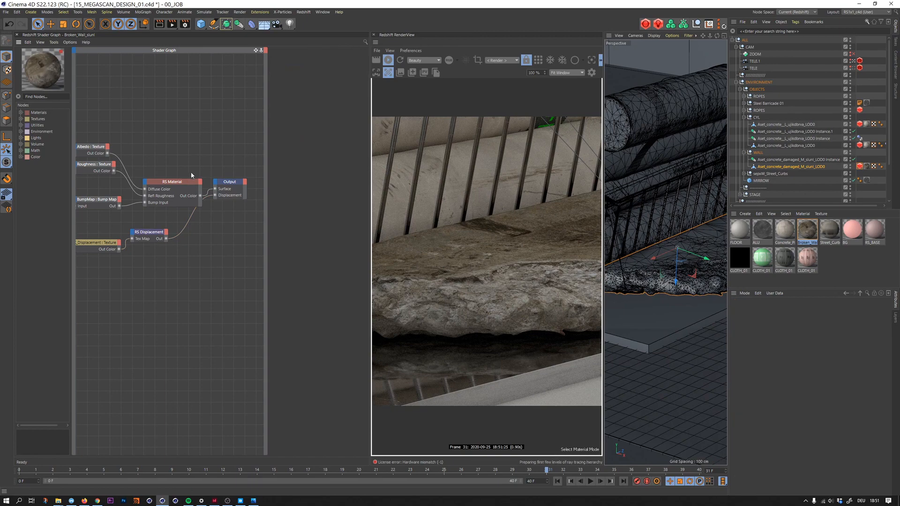
pyautogui.click(860, 166)
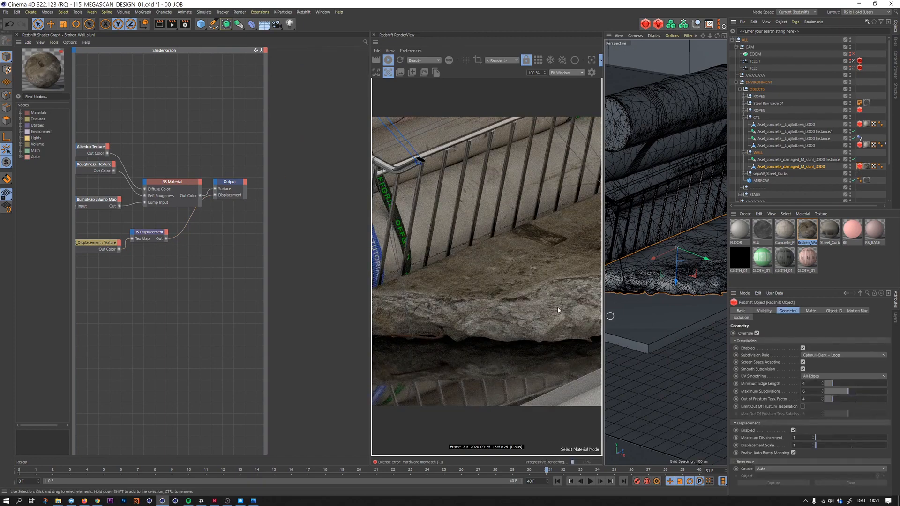
pyautogui.click(802, 362)
pyautogui.doubleClick(810, 390)
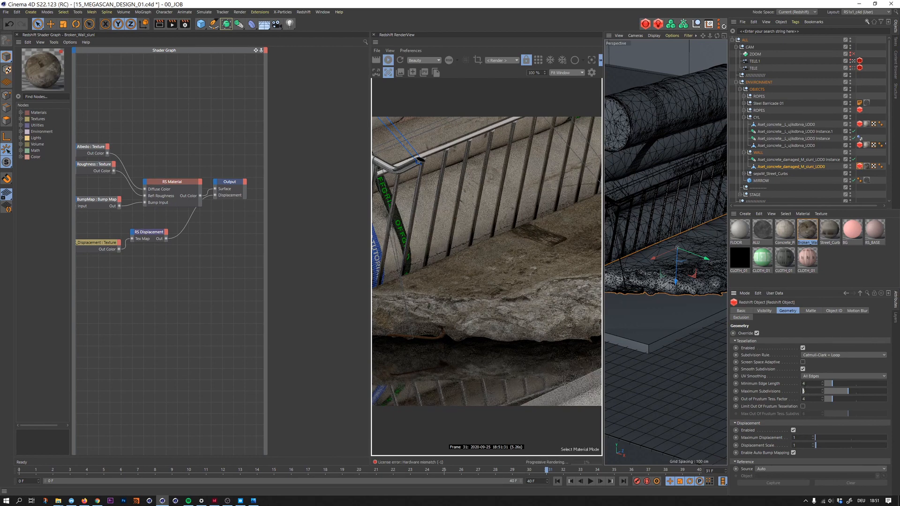
pyautogui.write('3')
pyautogui.doubleClick(808, 383)
pyautogui.write('0')
pyautogui.press('Return')
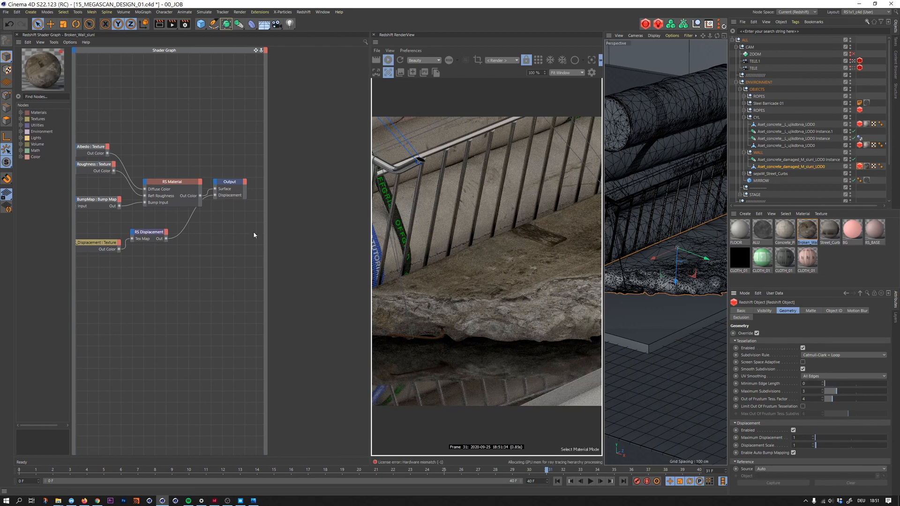
# - Add a WireFrame node to the Broken_Wall graph and output it to the render to inspect the slab's tessellation
pyautogui.click(162, 220)
pyautogui.hotkey('shift', 'c')
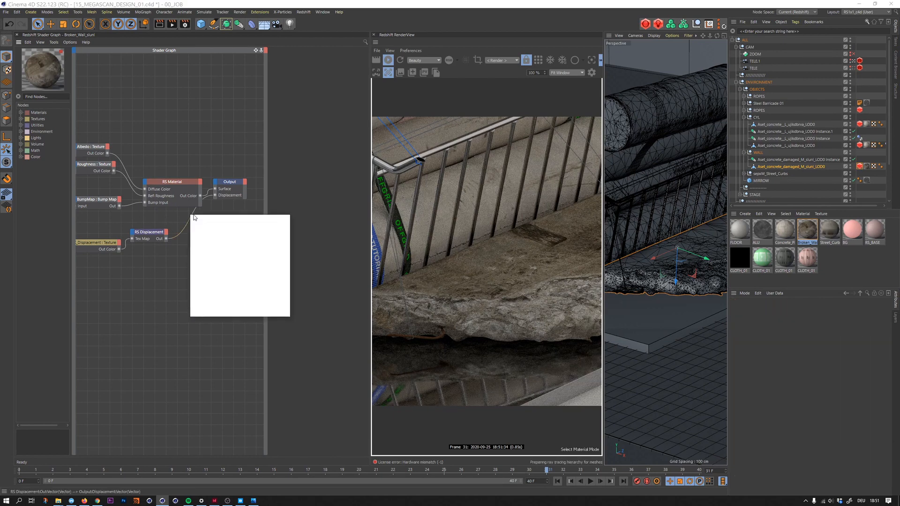
pyautogui.write('wire')
pyautogui.press('Return')
pyautogui.press('o')
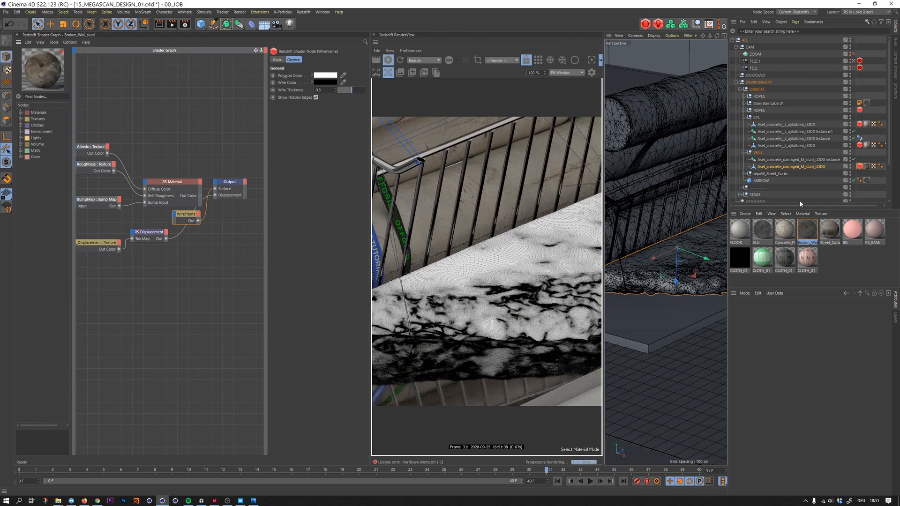
# - Restore the Broken_Wall RS Material as the rendered surface and look through the TELE camera
pyautogui.click(175, 199)
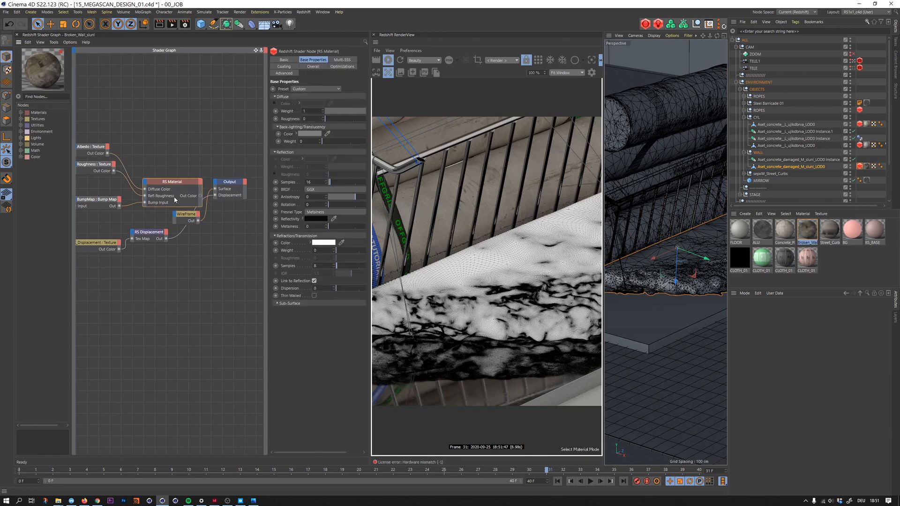
pyautogui.click(853, 69)
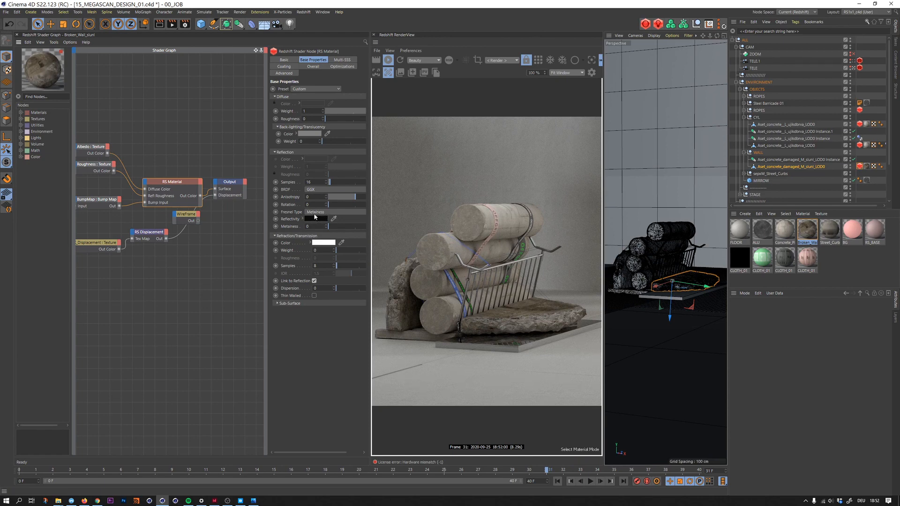
# - Try a near-white reflectivity color on the Broken_Wall RS Material
pyautogui.click(318, 220)
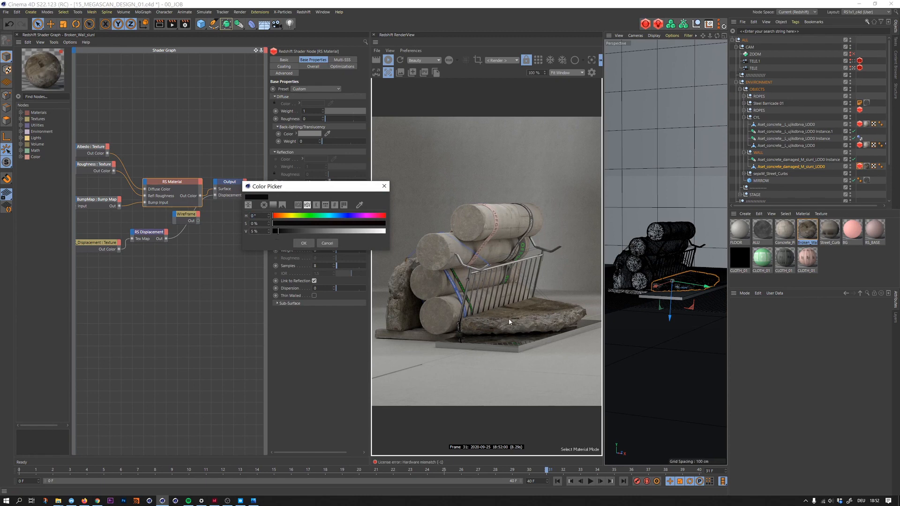
pyautogui.click(303, 243)
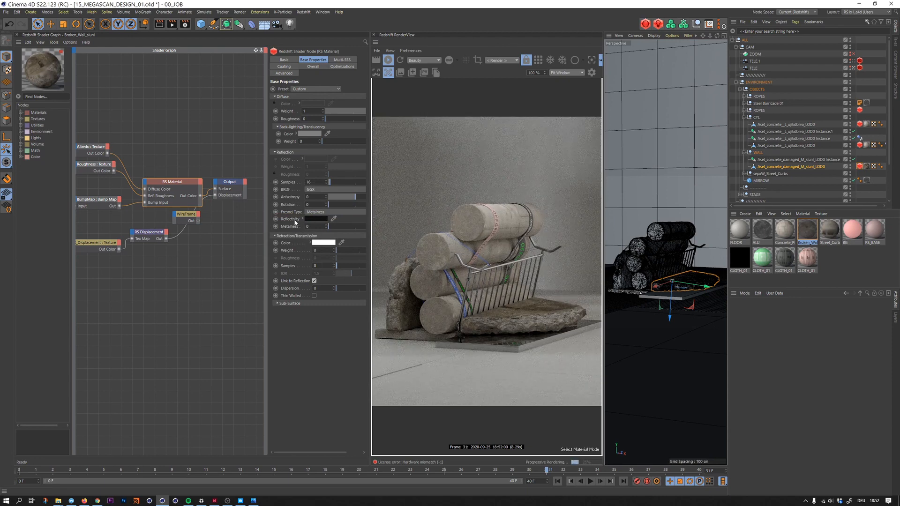
pyautogui.click(316, 220)
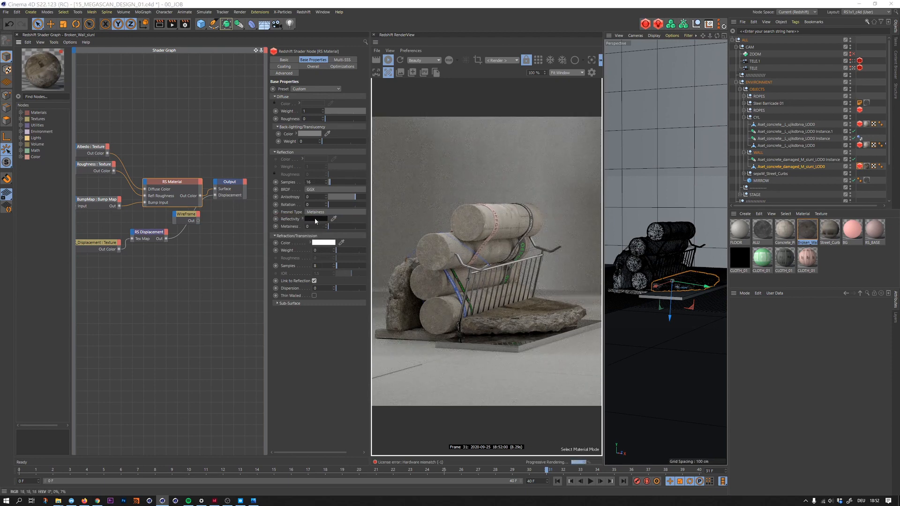
pyautogui.moveTo(342, 232); pyautogui.dragTo(381, 231)
pyautogui.click(304, 243)
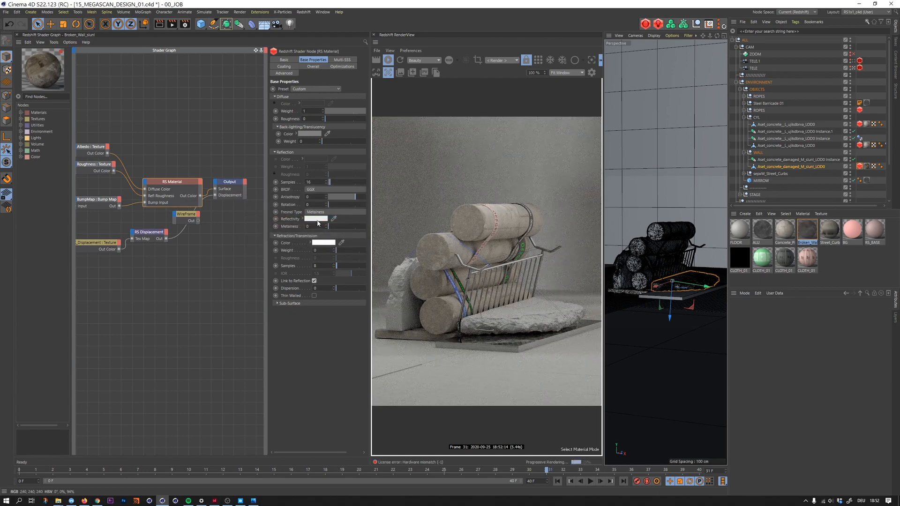
# - Set the Broken_Wall RS Material's reflectivity color to a dark grey with a brightness value of 8%
pyautogui.click(316, 219)
pyautogui.click(285, 234)
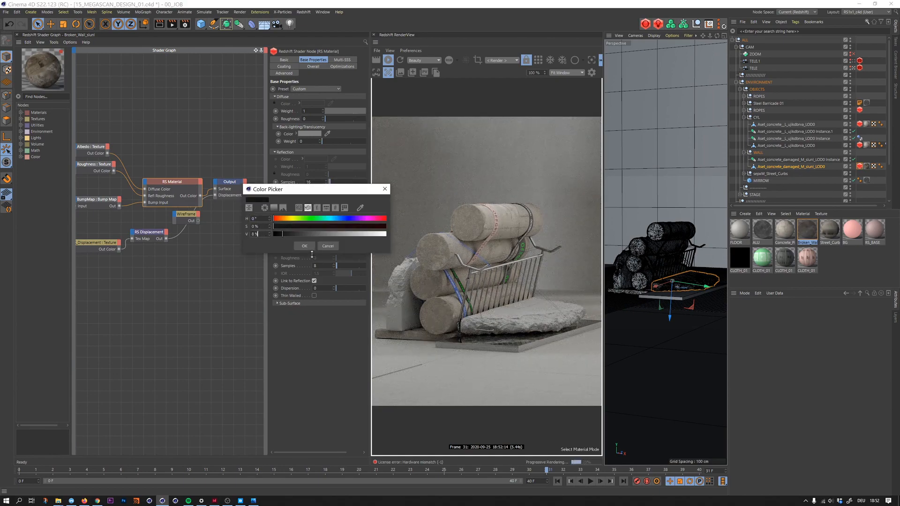
pyautogui.click(304, 246)
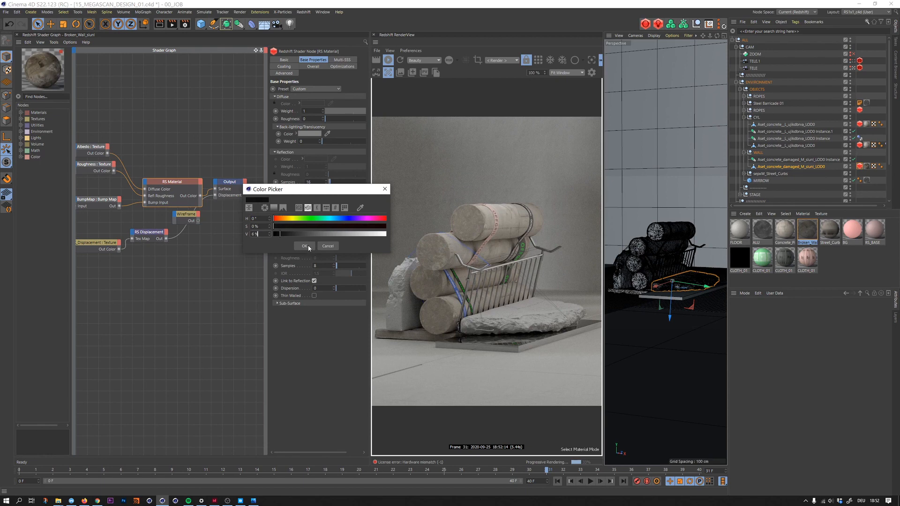
pyautogui.click(205, 250)
pyautogui.moveTo(168, 155); pyautogui.dragTo(232, 161, button='middle')
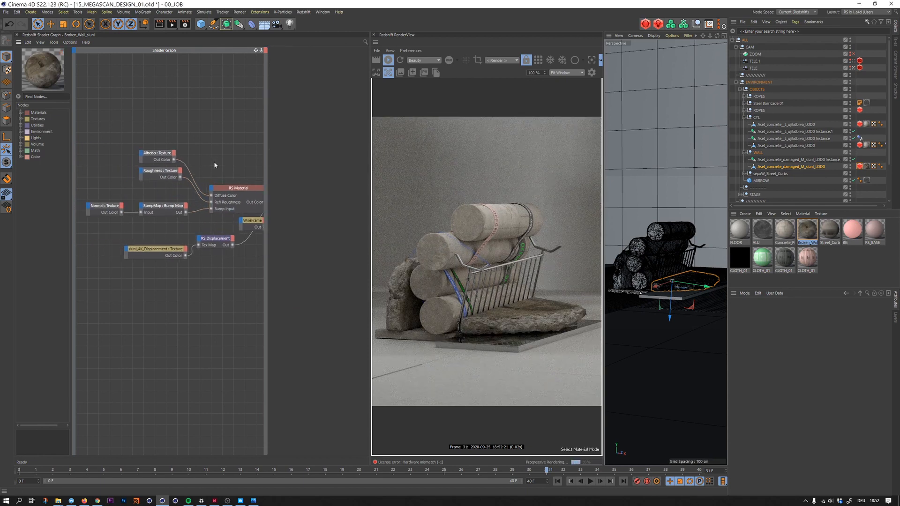
pyautogui.click(845, 264)
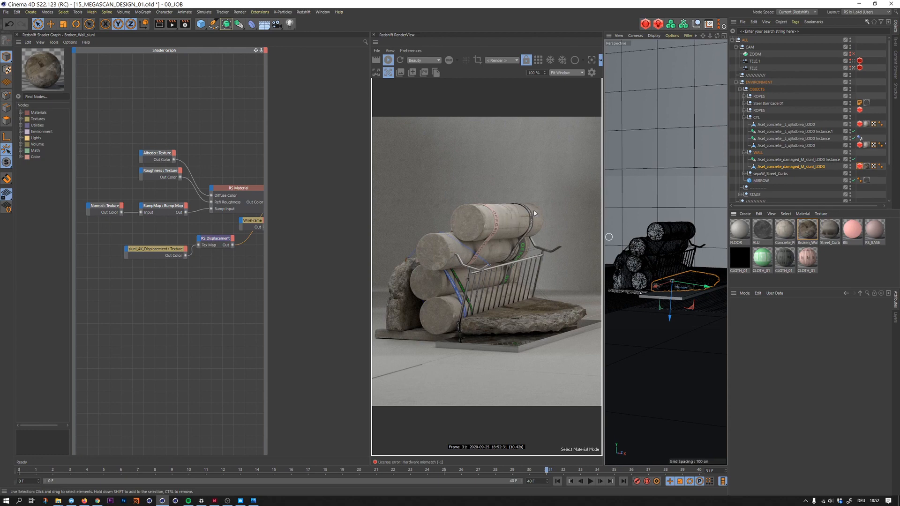
# - Leave the camera view for a close-up of the upper pillar and select the Spline inside Sweep.1 of the ROPES group
pyautogui.click(724, 36)
pyautogui.middleClick(672, 208)
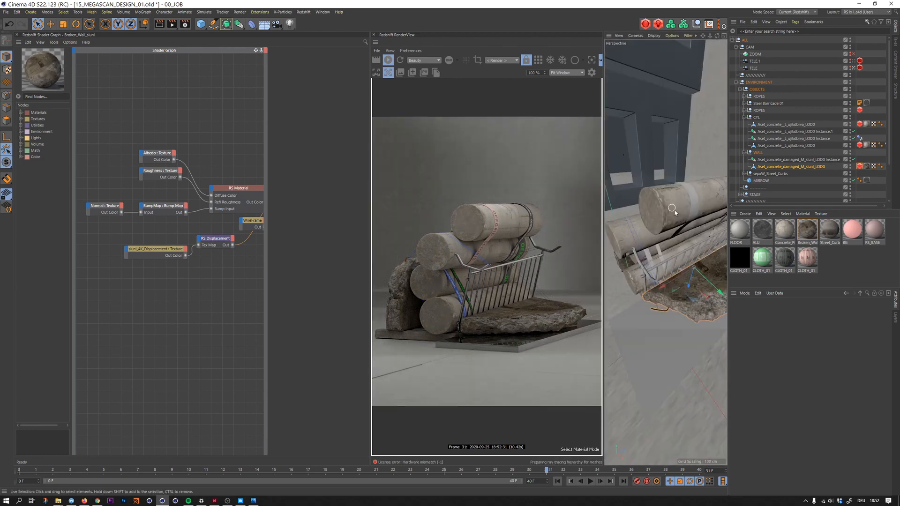
pyautogui.keyDown('alt'); pyautogui.moveTo(692, 202); pyautogui.dragTo(641, 205); pyautogui.keyUp('alt')
pyautogui.keyDown('alt'); pyautogui.moveTo(641, 208); pyautogui.dragTo(699, 196, button='right'); pyautogui.keyUp('alt')
pyautogui.keyDown('alt'); pyautogui.moveTo(699, 195); pyautogui.dragTo(679, 189); pyautogui.keyUp('alt')
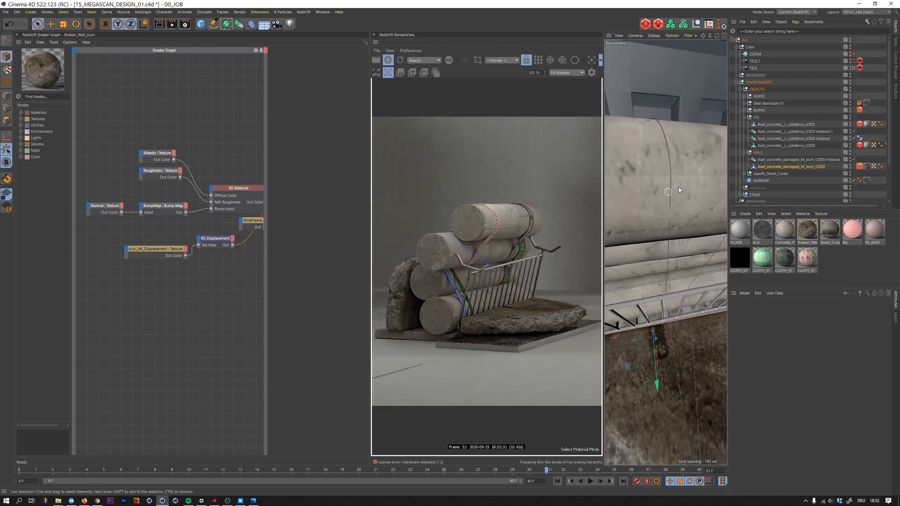
pyautogui.keyDown('alt'); pyautogui.moveTo(694, 175); pyautogui.dragTo(723, 156, button='right'); pyautogui.keyUp('alt')
pyautogui.click(744, 118)
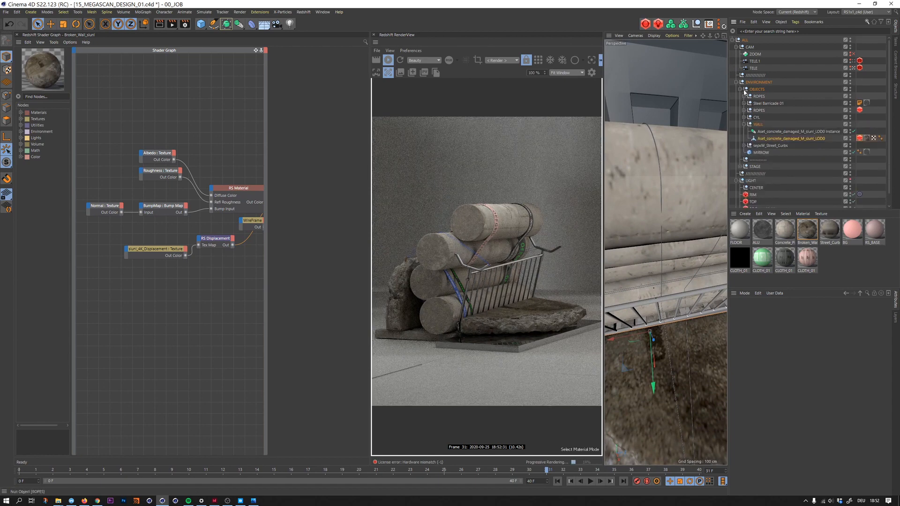
pyautogui.click(744, 96)
pyautogui.click(764, 103)
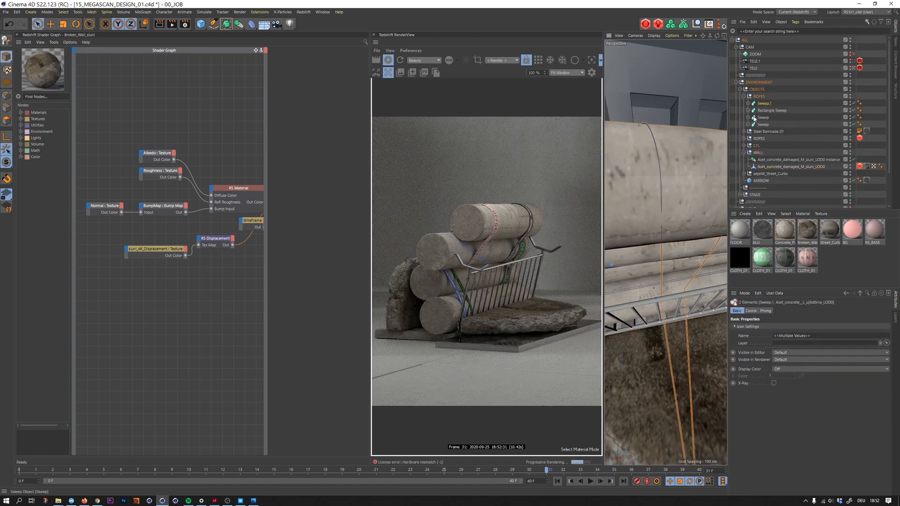
pyautogui.click(749, 103)
pyautogui.click(766, 117)
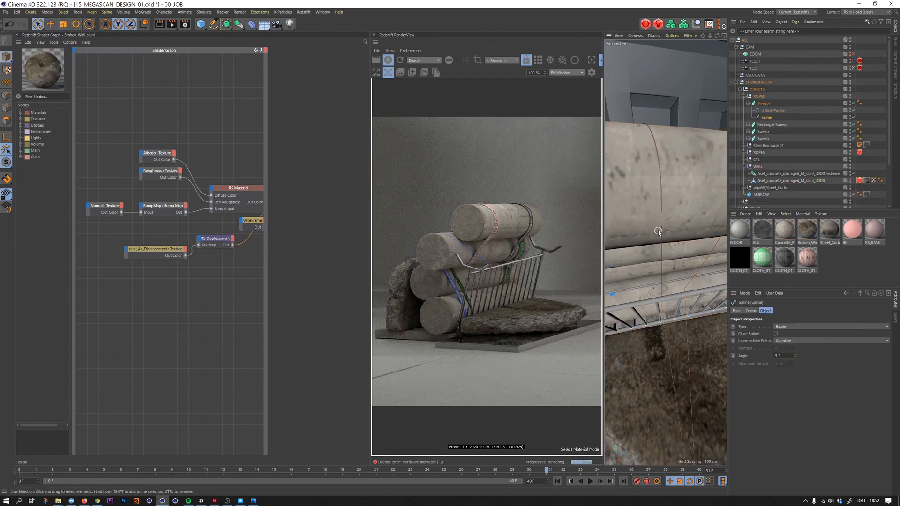
# - Activate Rectangle Selection in Points mode for the rope's Spline and view it where it wraps around the upper pillar
pyautogui.keyDown('alt'); pyautogui.moveTo(658, 230); pyautogui.dragTo(659, 215); pyautogui.keyUp('alt')
pyautogui.click(37, 23)
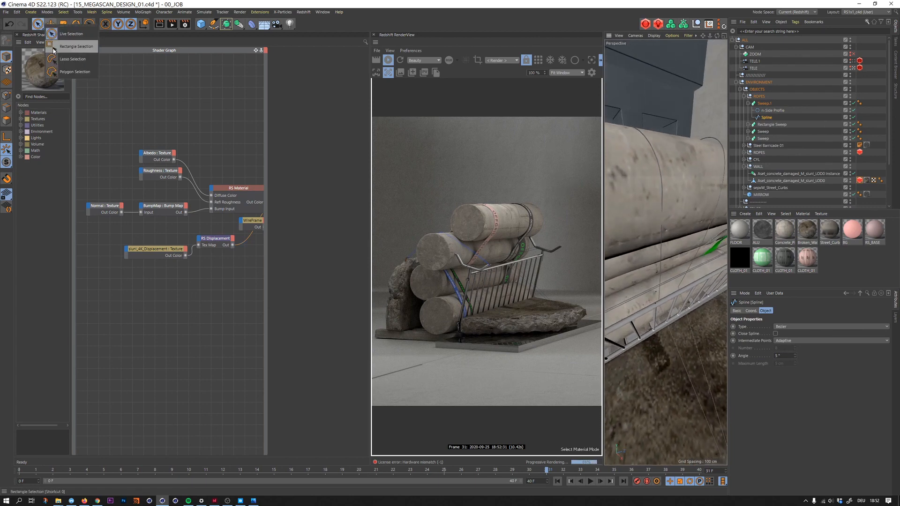
pyautogui.click(54, 45)
pyautogui.click(7, 97)
pyautogui.keyDown('alt'); pyautogui.moveTo(661, 187); pyautogui.dragTo(606, 246); pyautogui.keyUp('alt')
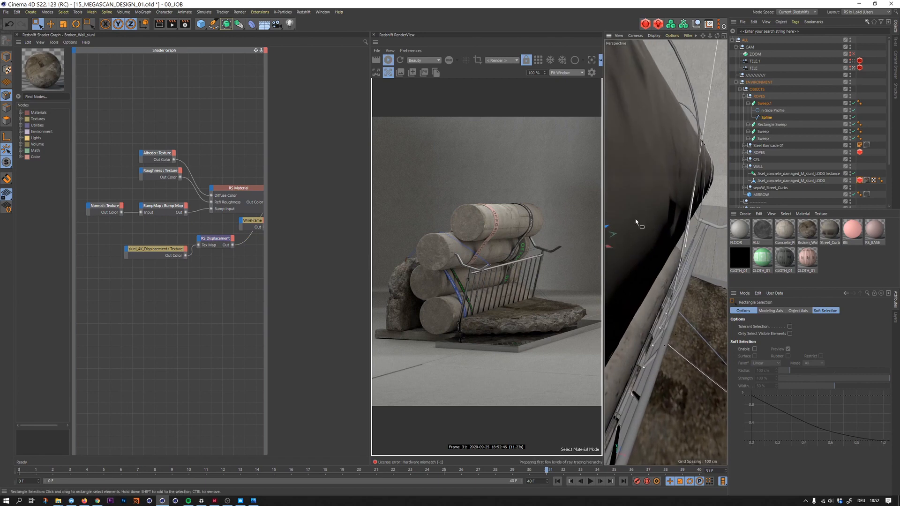
pyautogui.scroll(-3, 636, 218)
pyautogui.keyDown('alt'); pyautogui.moveTo(636, 217); pyautogui.dragTo(626, 195); pyautogui.keyUp('alt')
pyautogui.keyDown('alt'); pyautogui.moveTo(627, 196); pyautogui.dragTo(681, 202, button='right'); pyautogui.keyUp('alt')
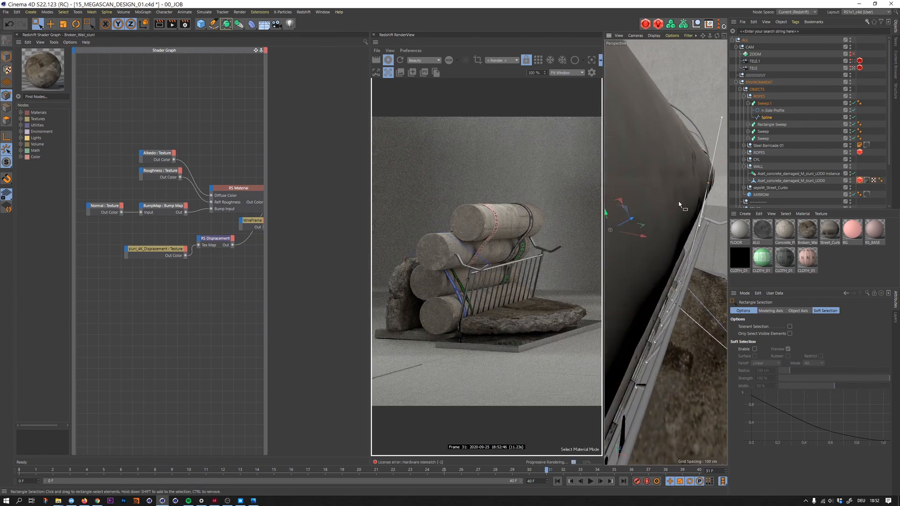
pyautogui.keyDown('alt'); pyautogui.moveTo(679, 201); pyautogui.dragTo(610, 190); pyautogui.keyUp('alt')
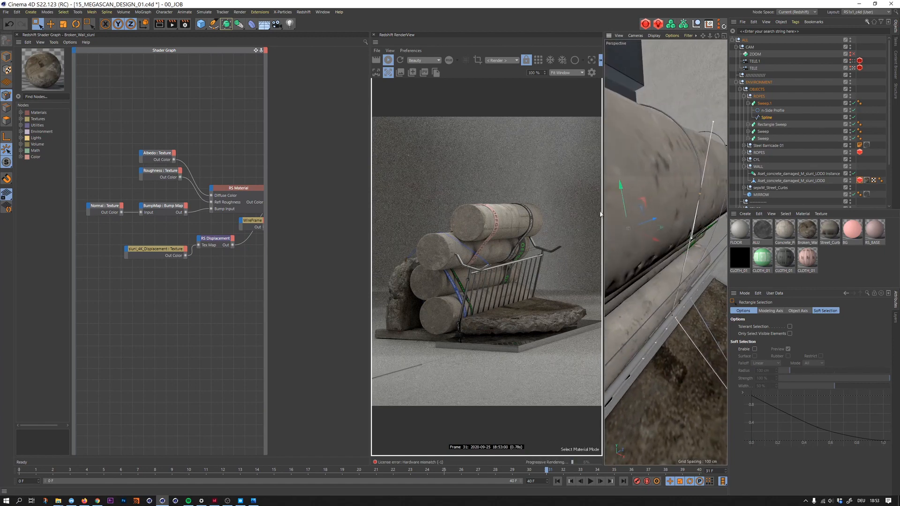
# - Create a new Redshift Material and assign it to the Sweep.1 rope
pyautogui.click(744, 214)
pyautogui.moveTo(778, 251)
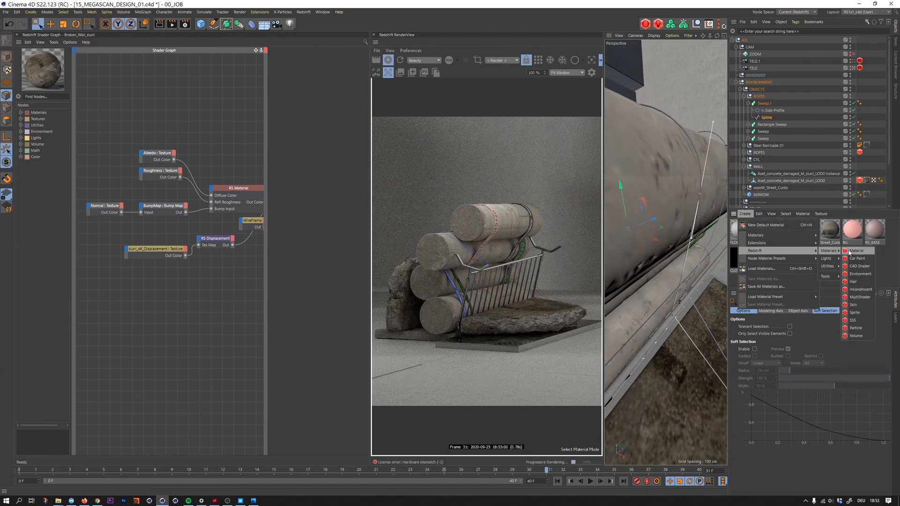
pyautogui.click(854, 252)
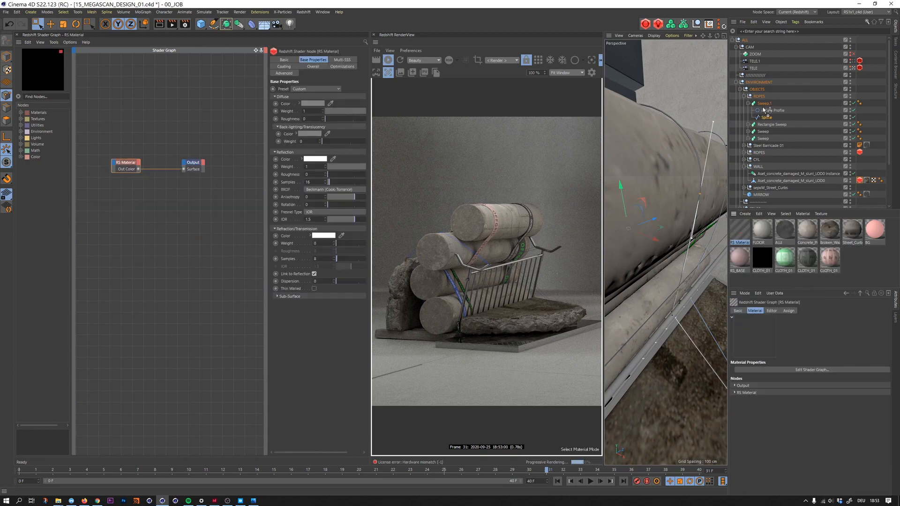
pyautogui.moveTo(764, 110); pyautogui.dragTo(764, 106)
pyautogui.click(738, 232)
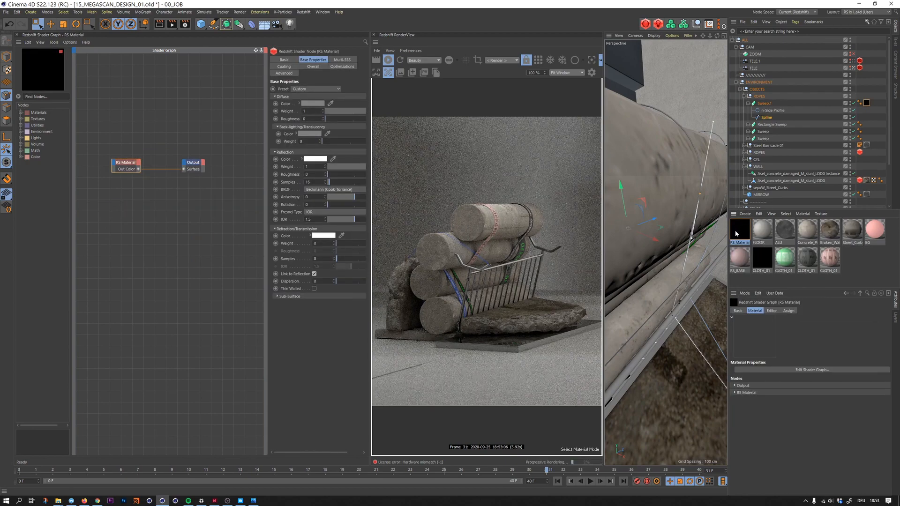
# - Set the rope material's diffuse color to a fully saturated bright red
pyautogui.click(320, 103)
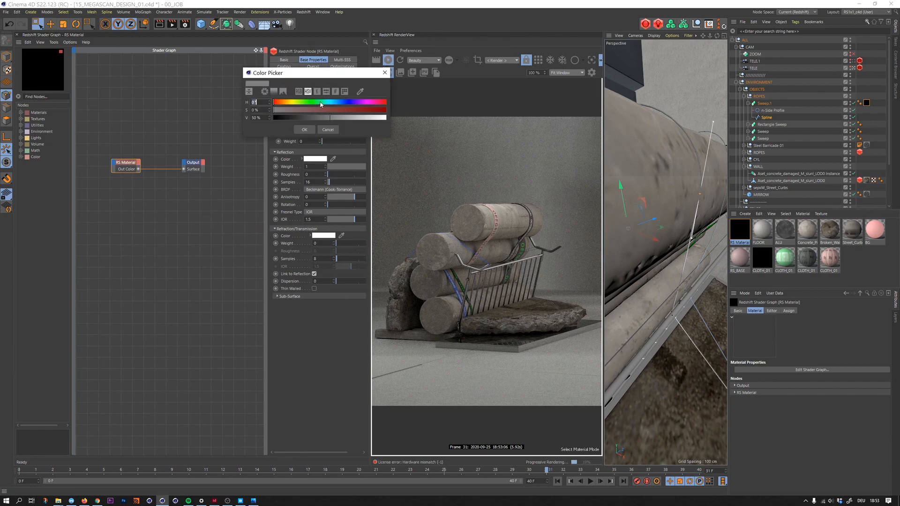
pyautogui.moveTo(321, 103); pyautogui.dragTo(385, 102)
pyautogui.click(382, 109)
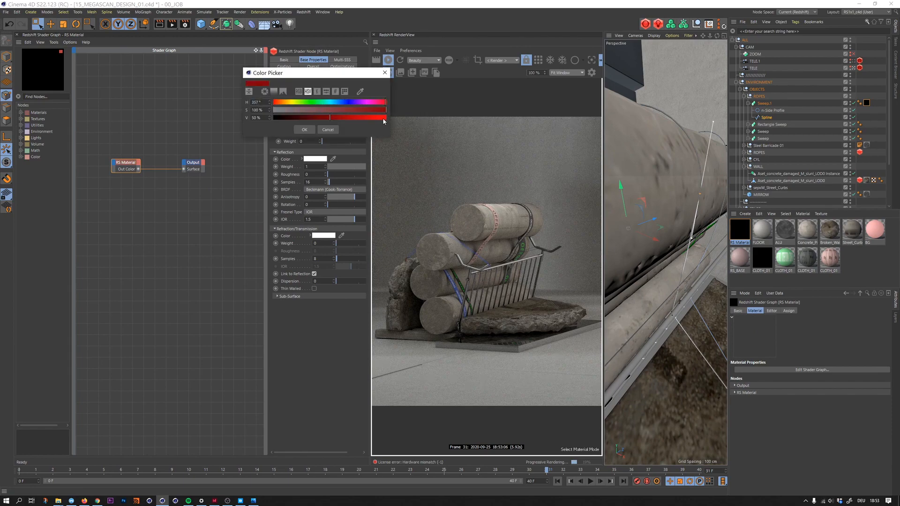
pyautogui.click(383, 118)
pyautogui.click(304, 130)
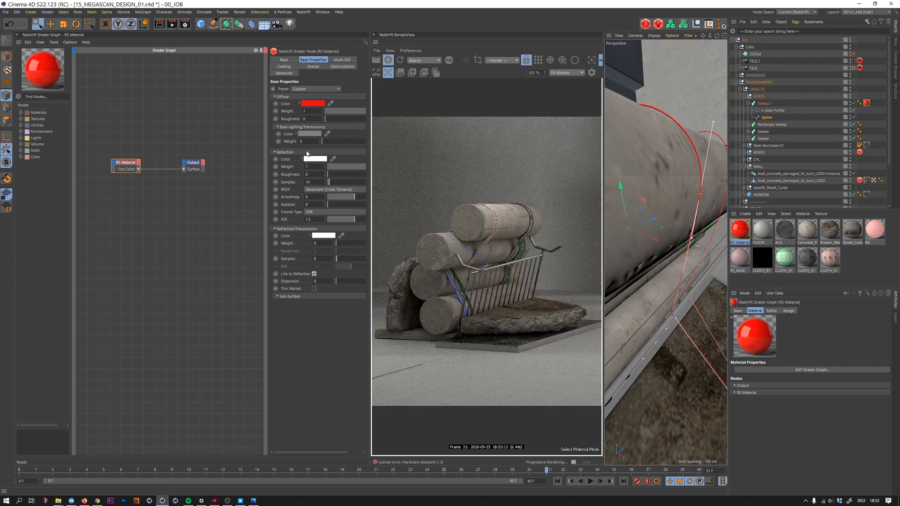
# - Select the rope Spline's point above the upper pillar and reposition it with the Move tool
pyautogui.moveTo(653, 190)
pyautogui.keyDown('alt'); pyautogui.mouseDown()
pyautogui.moveTo(659, 179)
pyautogui.moveTo(598, 220)
pyautogui.moveTo(640, 209)
pyautogui.moveTo(572, 189)
pyautogui.moveTo(693, 193)
pyautogui.moveTo(617, 218)
pyautogui.moveTo(671, 220)
pyautogui.moveTo(660, 223)
pyautogui.moveTo(636, 299)
pyautogui.mouseUp(); pyautogui.keyUp('alt')
pyautogui.moveTo(661, 162)
pyautogui.mouseDown()
pyautogui.moveTo(628, 192)
pyautogui.moveTo(690, 230)
pyautogui.moveTo(694, 325)
pyautogui.moveTo(669, 268)
pyautogui.moveTo(609, 228)
pyautogui.mouseUp()
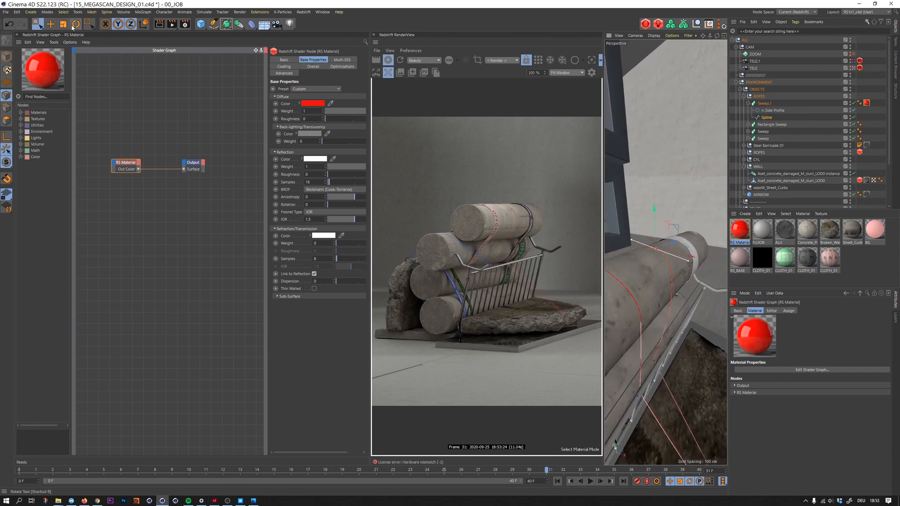
pyautogui.click(50, 24)
pyautogui.scroll(2, 657, 264)
pyautogui.keyDown('alt'); pyautogui.moveTo(655, 265); pyautogui.dragTo(696, 252); pyautogui.keyUp('alt')
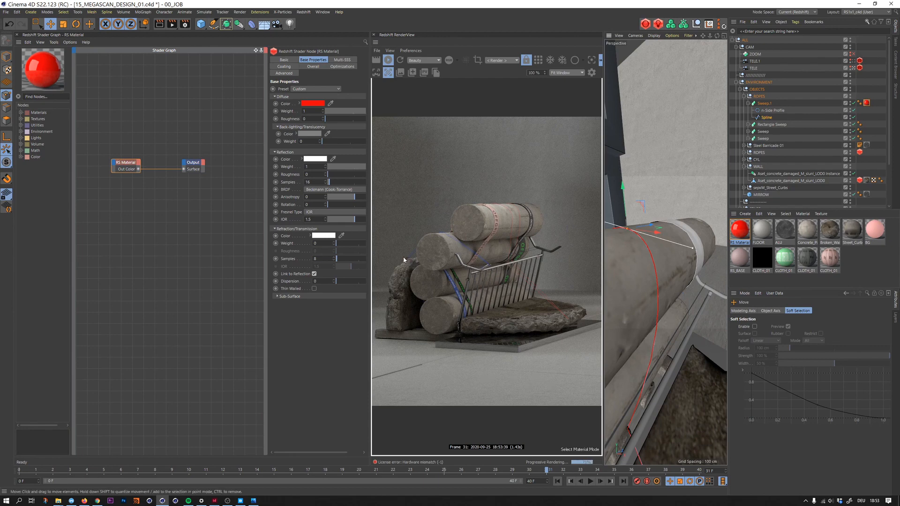
# - Add an RS Bump Map node to the red rope material's graph and place it before the RS Material node
pyautogui.click(743, 238)
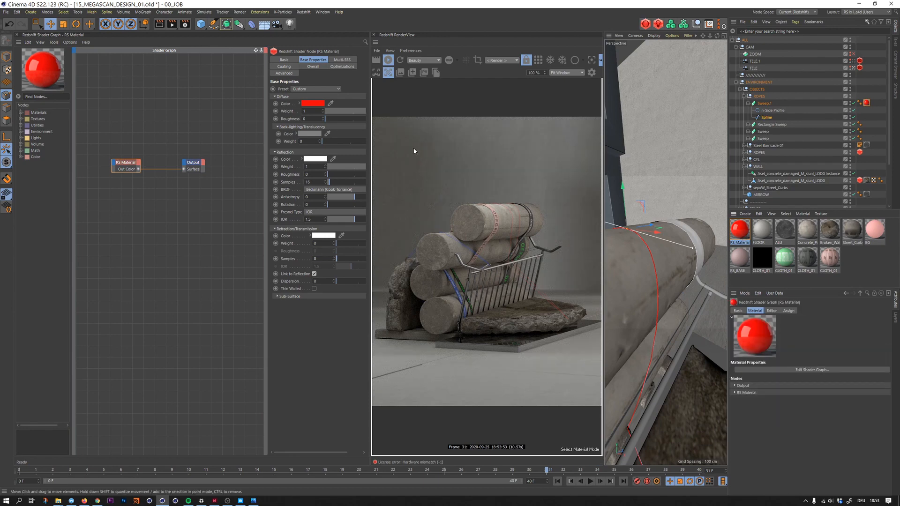
pyautogui.click(124, 143)
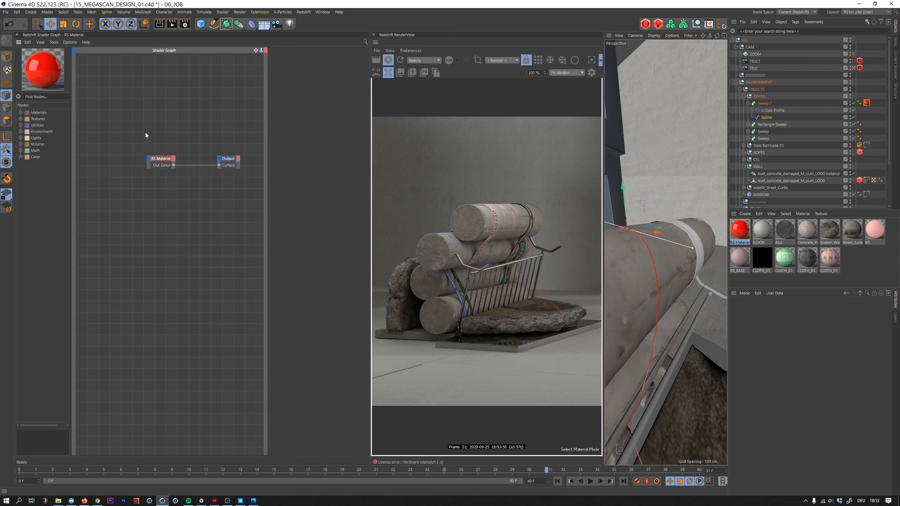
pyautogui.press('Tab')
pyautogui.write('bum')
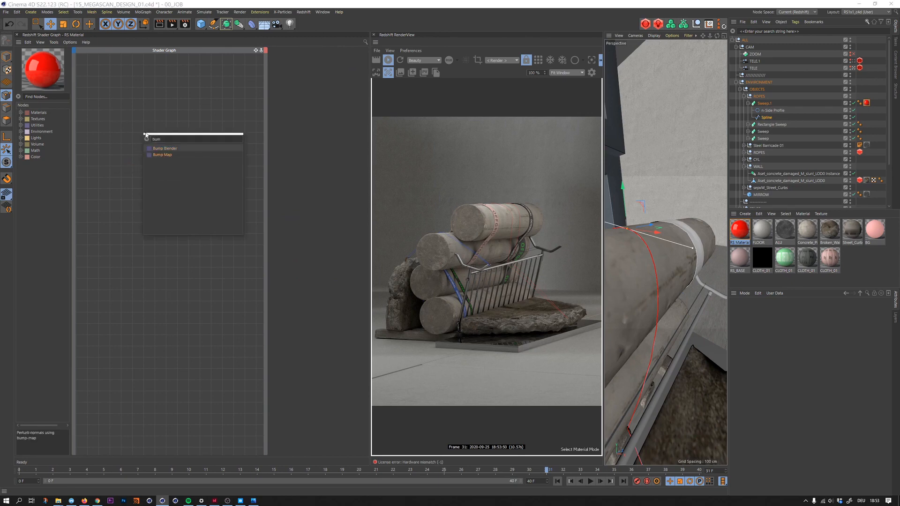
pyautogui.press('Return')
pyautogui.moveTo(148, 134); pyautogui.dragTo(120, 156)
pyautogui.keyDown('alt'); pyautogui.moveTo(144, 143); pyautogui.dragTo(158, 143, button='middle'); pyautogui.keyUp('alt')
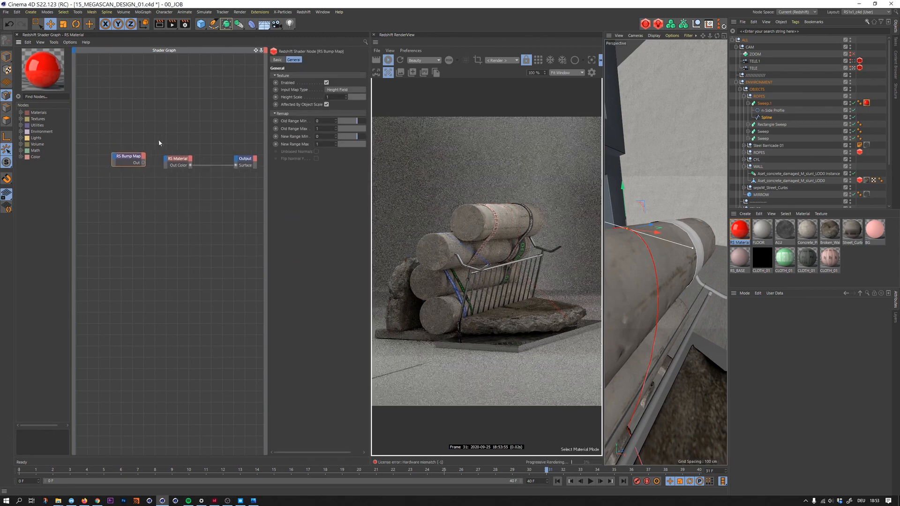
# - Connect the RS Bump Map node's output to the RS Material's Overall Bump Input
pyautogui.moveTo(172, 158); pyautogui.dragTo(172, 159)
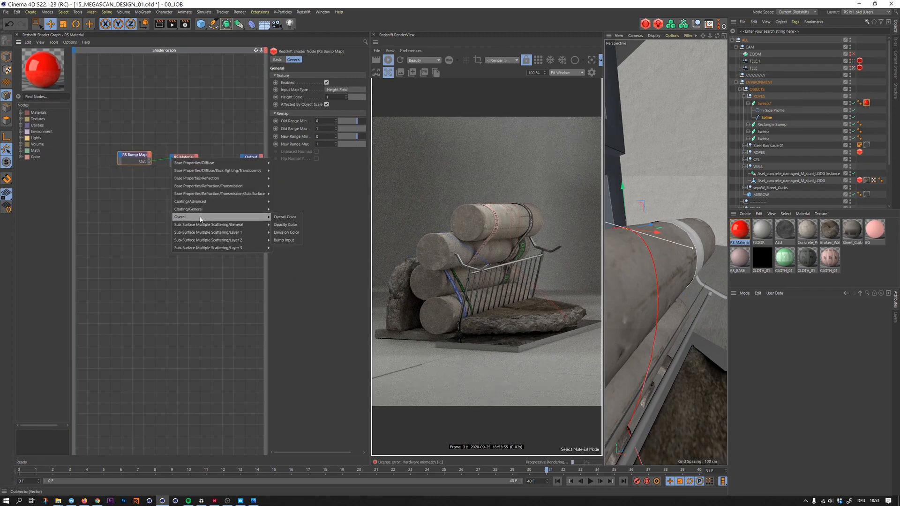
pyautogui.moveTo(246, 218)
pyautogui.click(284, 240)
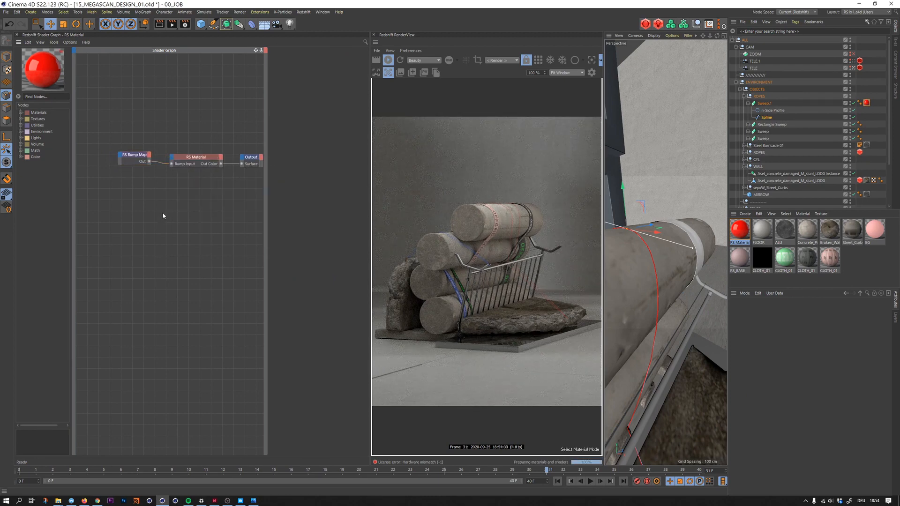
# - Add an RS Maxon Noise node to the red rope material's graph and set its Overall Scale to 0.01
pyautogui.press('Tab')
pyautogui.write('max')
pyautogui.doubleClick(188, 234)
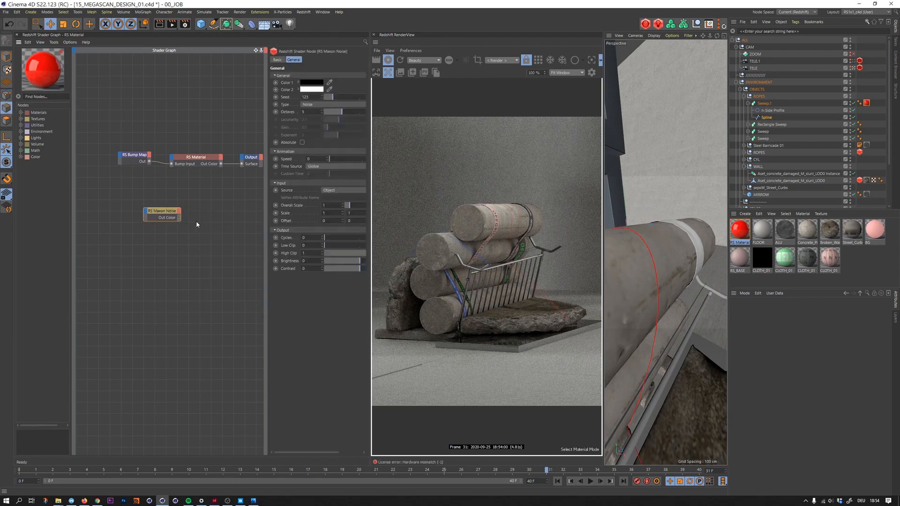
pyautogui.moveTo(158, 208); pyautogui.dragTo(95, 153)
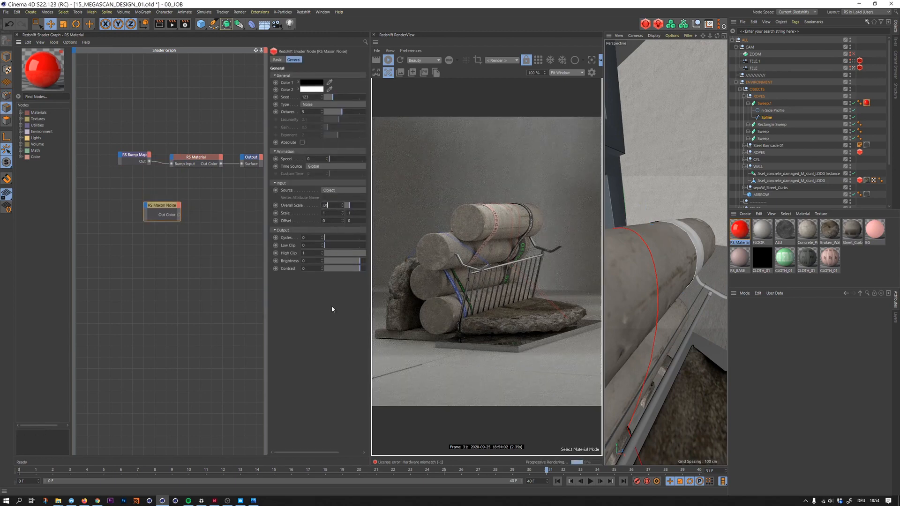
pyautogui.press('Return')
# - Place the Maxon Noise node before the RS Bump Map node and connect its Out Color to the bump's texture Input
pyautogui.moveTo(162, 206); pyautogui.dragTo(120, 155)
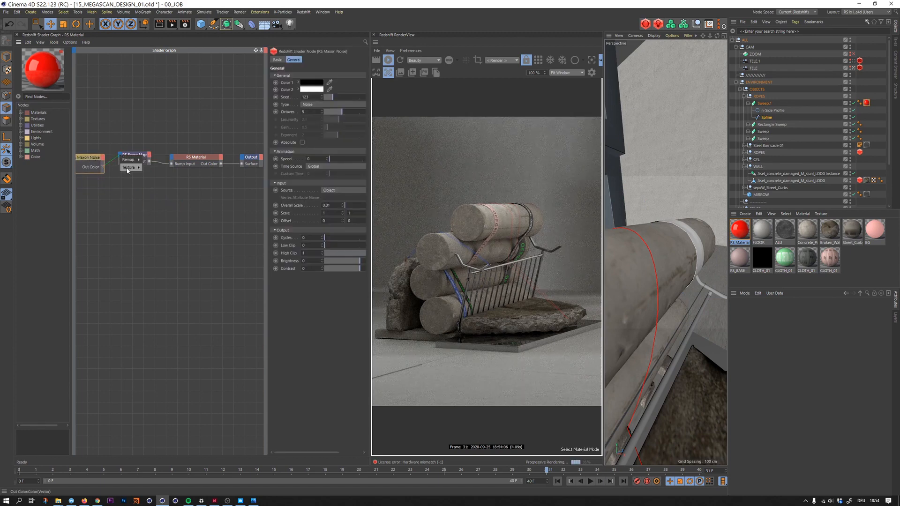
pyautogui.click(148, 167)
pyautogui.click(146, 154)
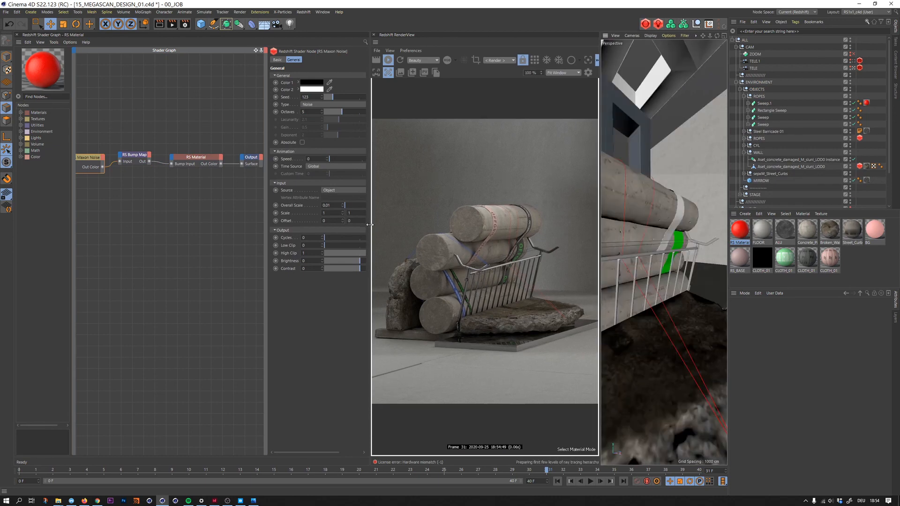
# - Enlarge the RenderView and the viewport area, and maximize the shaded Perspective view to show the entire stage
pyautogui.moveTo(370, 225); pyautogui.dragTo(239, 225)
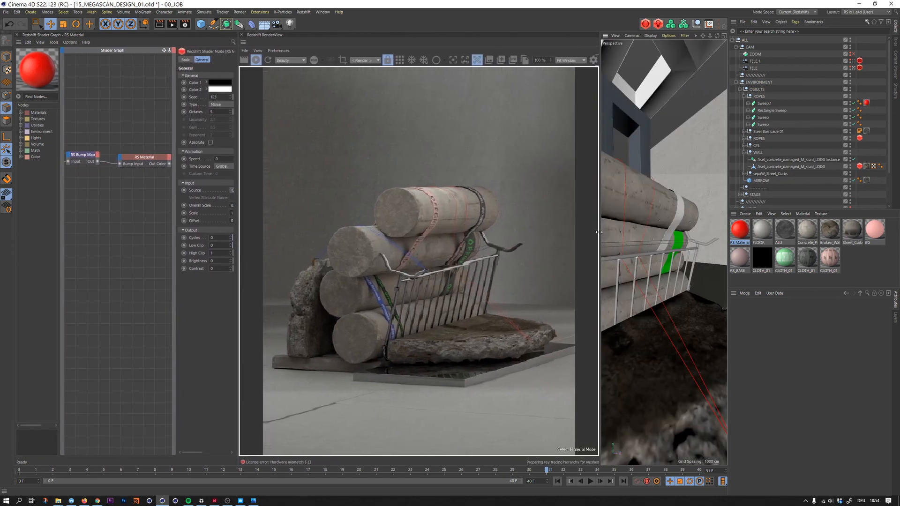
pyautogui.moveTo(600, 232); pyautogui.dragTo(488, 229)
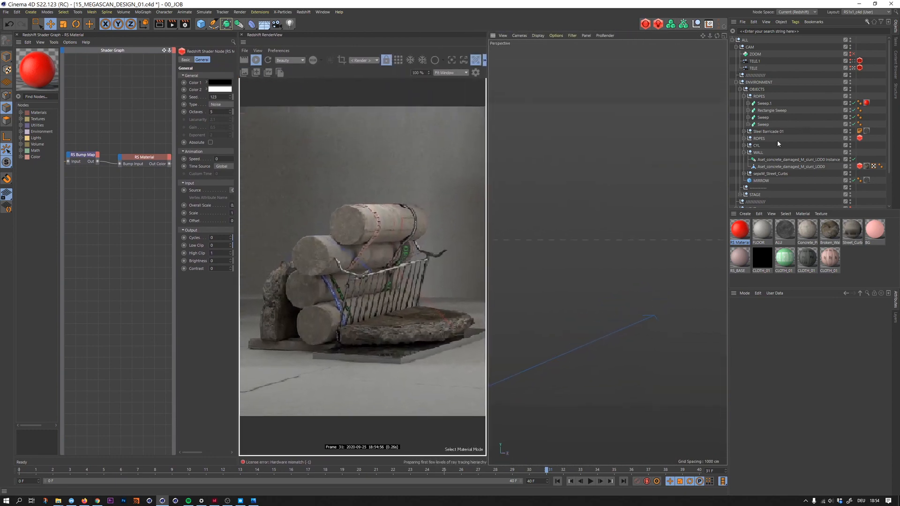
pyautogui.click(725, 36)
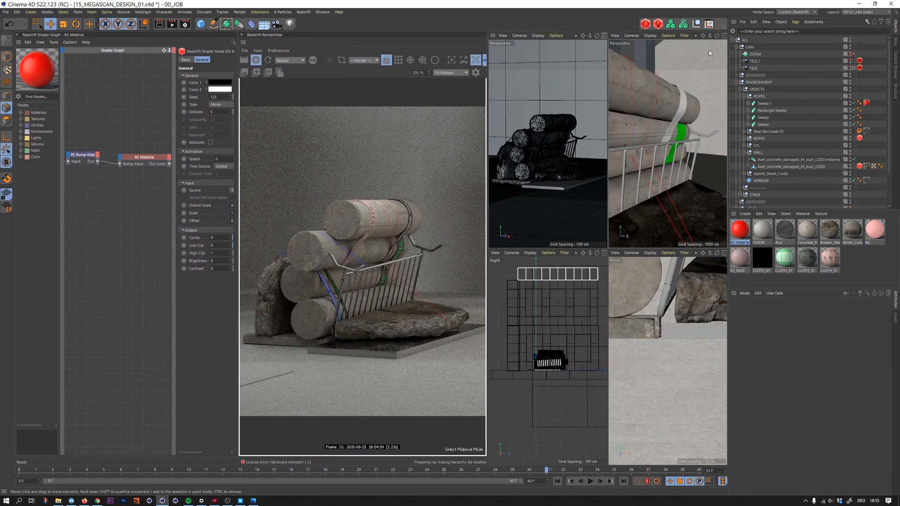
pyautogui.click(725, 36)
pyautogui.keyDown('alt'); pyautogui.moveTo(643, 145); pyautogui.dragTo(605, 167); pyautogui.keyUp('alt')
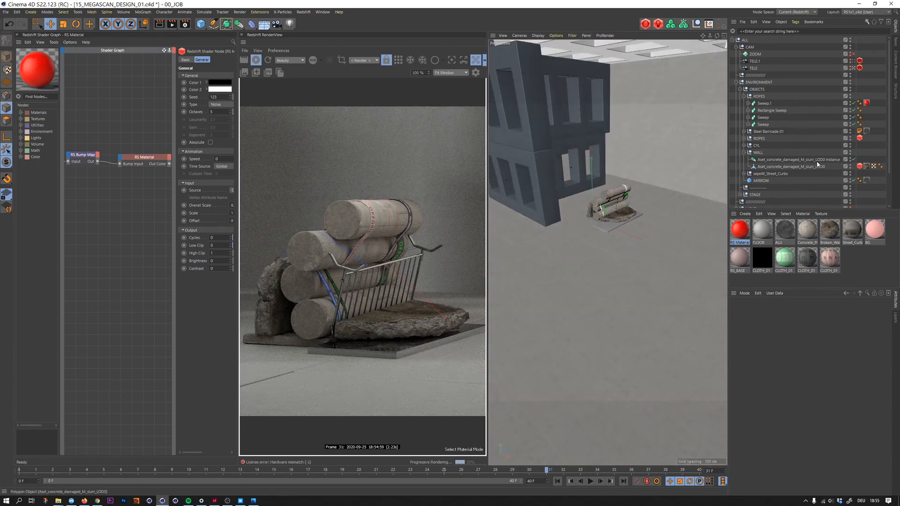
# - Disable the RIM and TOP lights in the LIGHT group and select the RS Dome Light
pyautogui.click(741, 89)
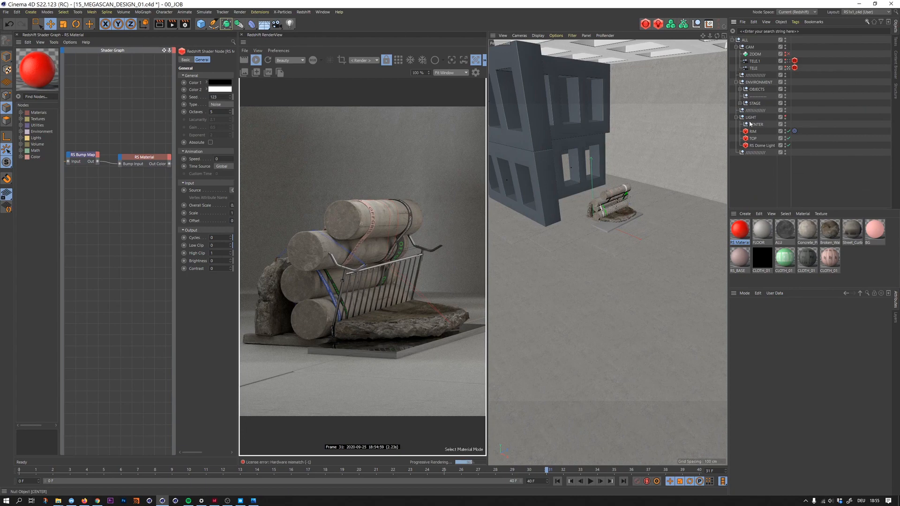
pyautogui.click(742, 117)
pyautogui.click(785, 116)
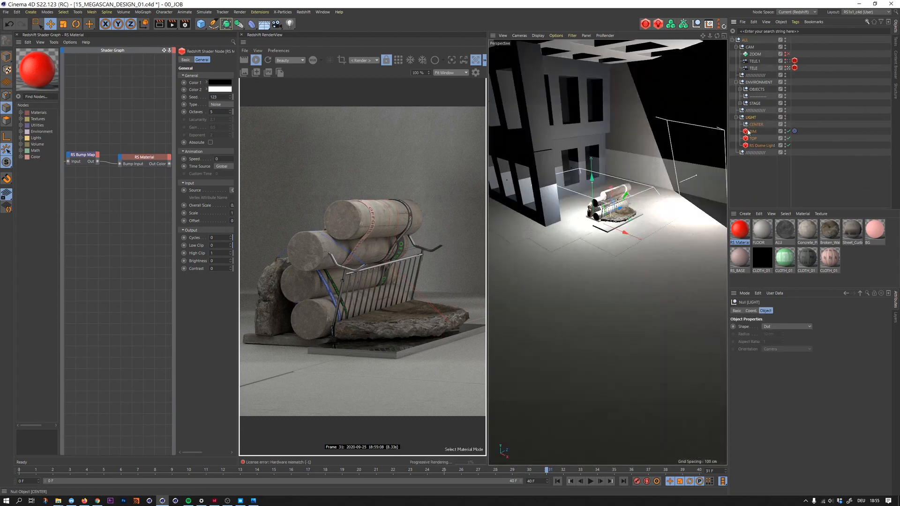
pyautogui.moveTo(602, 183)
pyautogui.keyDown('alt'); pyautogui.mouseDown()
pyautogui.moveTo(624, 182)
pyautogui.moveTo(613, 187)
pyautogui.mouseUp(); pyautogui.keyUp('alt')
pyautogui.click(789, 139)
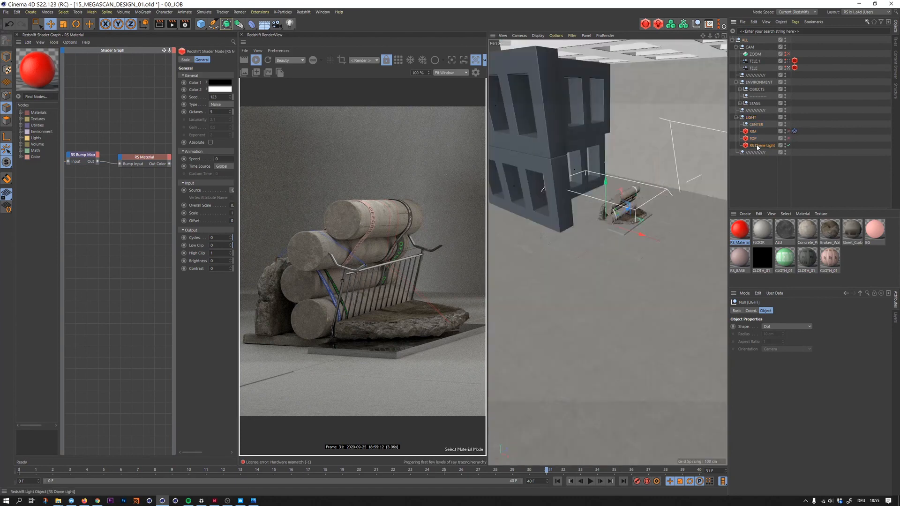
pyautogui.click(657, 189)
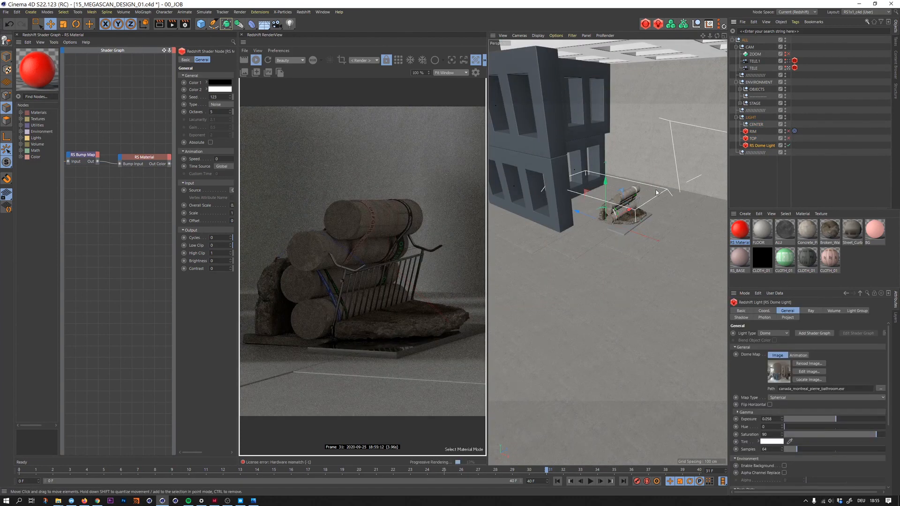
pyautogui.keyDown('alt'); pyautogui.moveTo(609, 188); pyautogui.dragTo(614, 154); pyautogui.keyUp('alt')
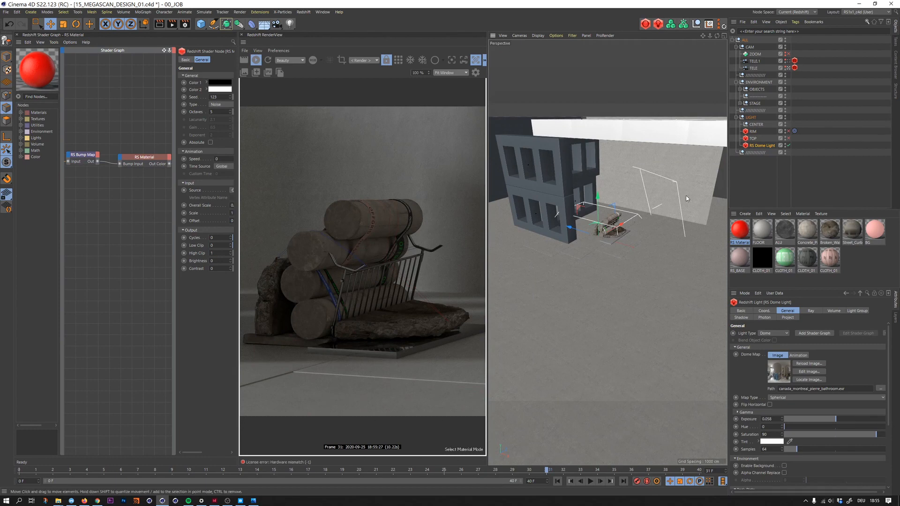
# - Duplicate the lower WINDOW Instance in the STAGE group and move the copy across to the open side of the pillar scene
pyautogui.click(740, 102)
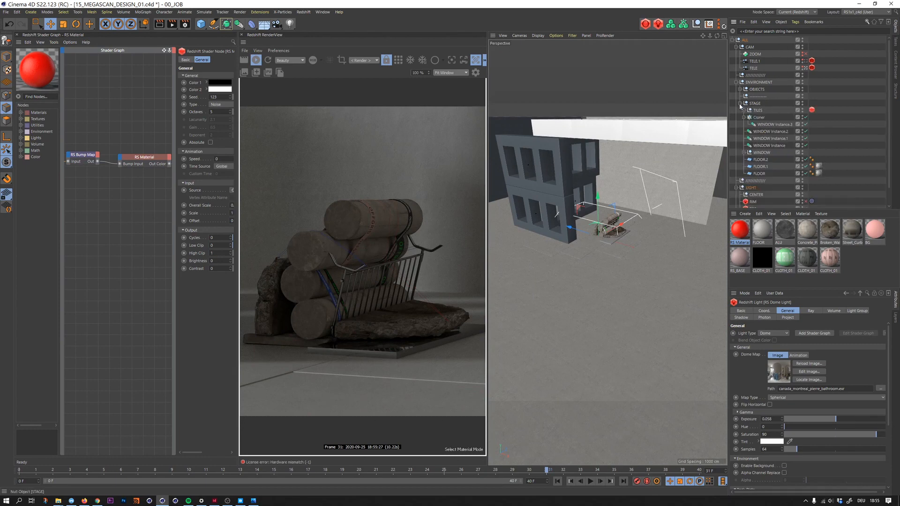
pyautogui.click(764, 125)
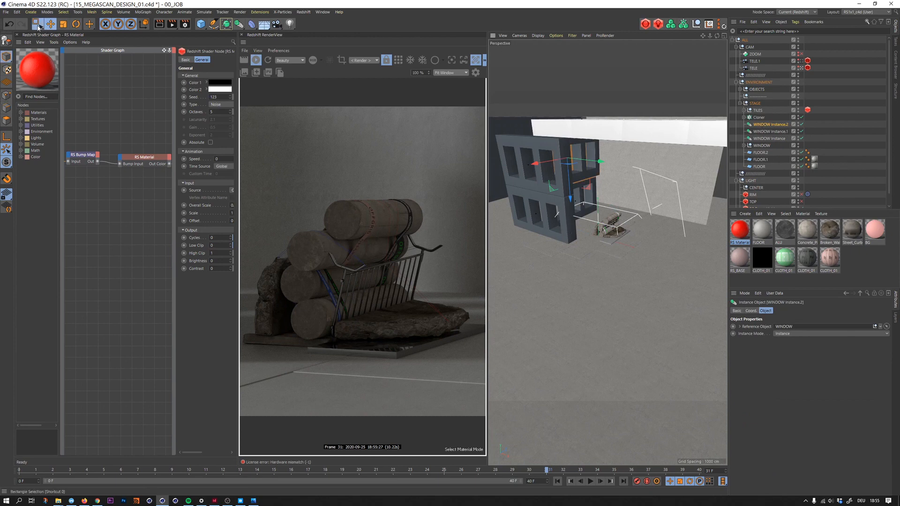
pyautogui.moveTo(40, 24); pyautogui.dragTo(65, 32)
pyautogui.click(564, 230)
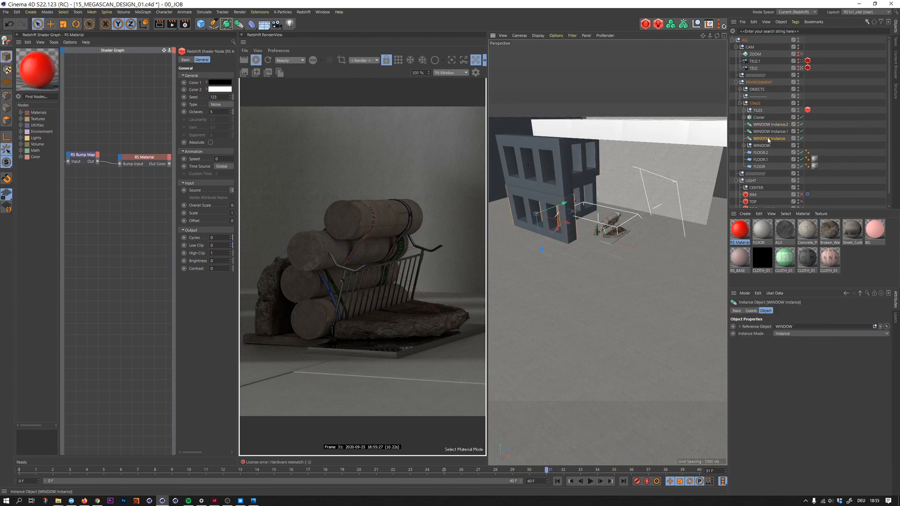
pyautogui.keyDown('ctrl'); pyautogui.moveTo(767, 137); pyautogui.dragTo(768, 138); pyautogui.keyUp('ctrl')
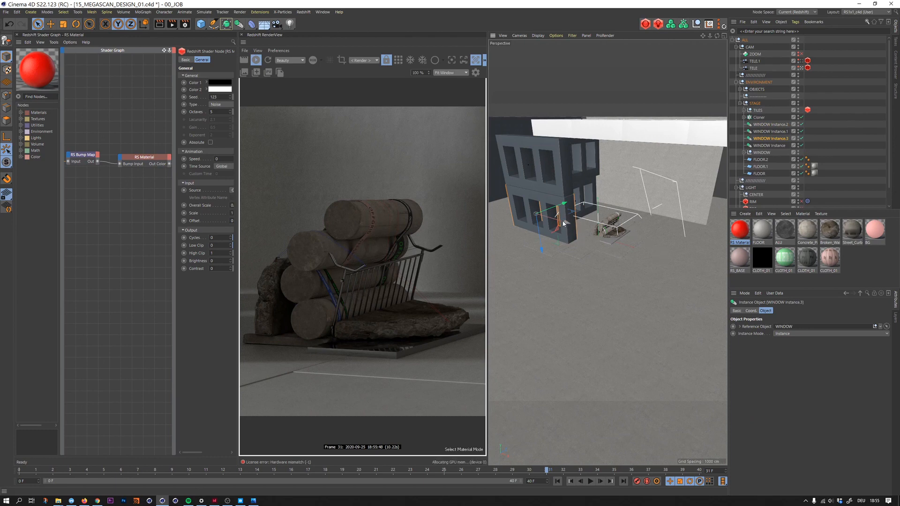
pyautogui.moveTo(562, 221); pyautogui.dragTo(677, 245)
pyautogui.middleClick(677, 246)
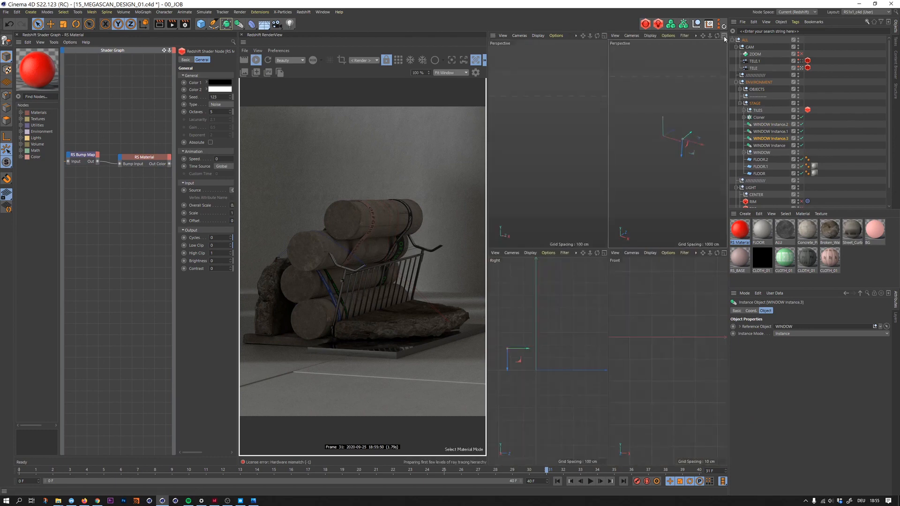
pyautogui.moveTo(702, 146); pyautogui.dragTo(714, 153)
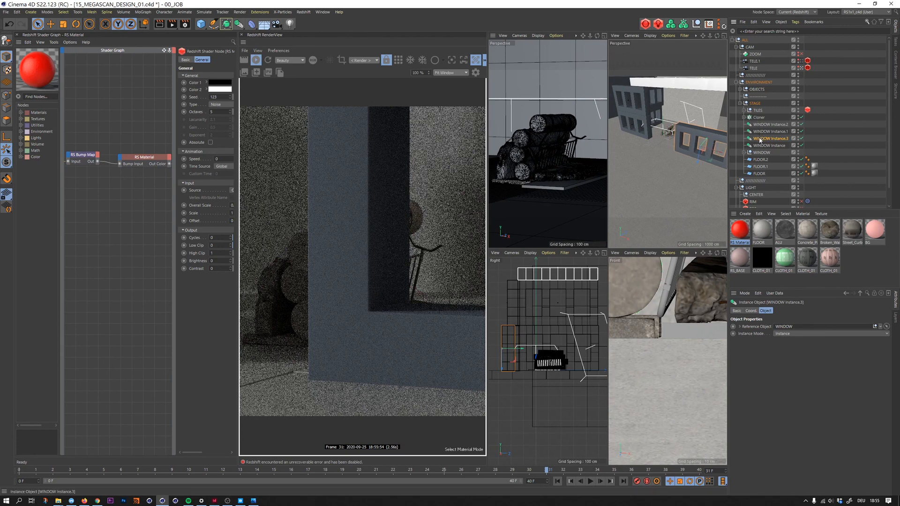
# - Duplicate the moved window wall and rotate the copy perpendicular to it with the Rotate tool
pyautogui.hotkey('ctrl', 'c')
pyautogui.hotkey('ctrl', 'v')
pyautogui.press('r')
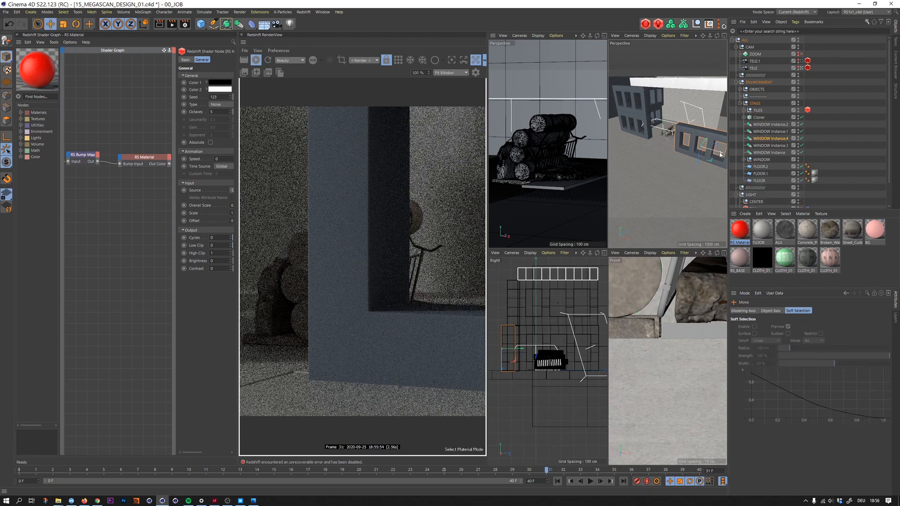
pyautogui.moveTo(704, 154); pyautogui.dragTo(713, 153)
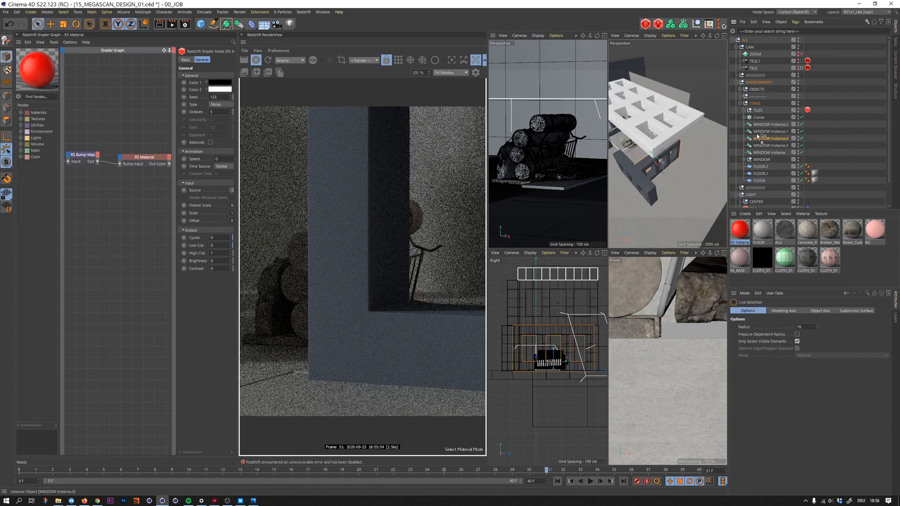
# - Duplicate the rotated window wall and move the copy alongside it to extend the row
pyautogui.hotkey('ctrl', 'c')
pyautogui.hotkey('ctrl', 'v')
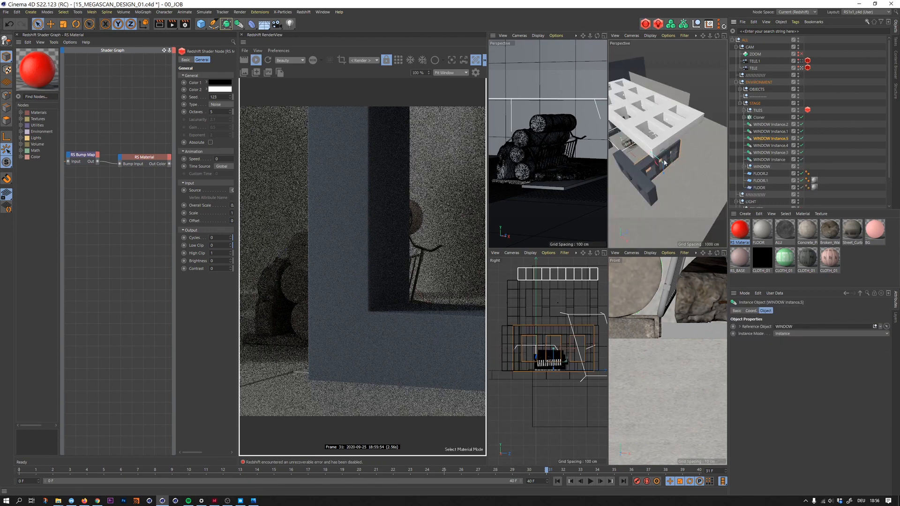
pyautogui.keyDown('alt'); pyautogui.moveTo(703, 139); pyautogui.dragTo(652, 100); pyautogui.keyUp('alt')
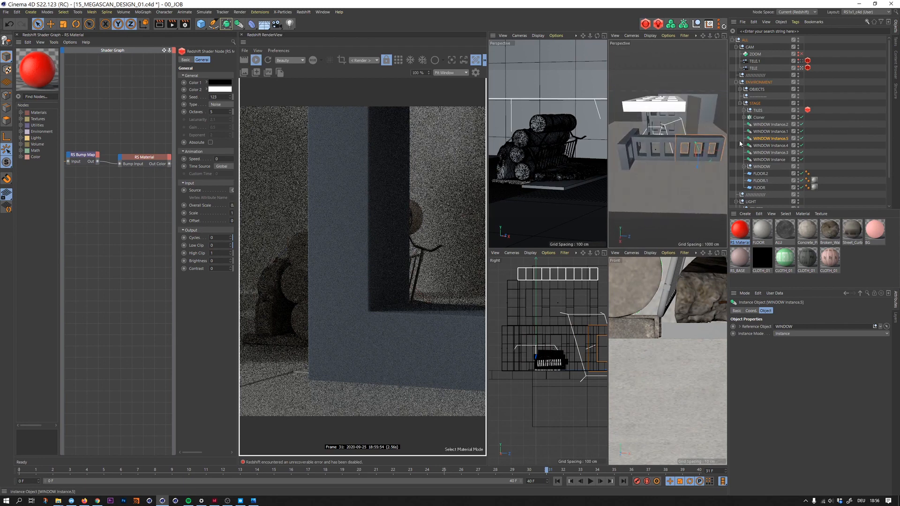
# - Duplicate the two window walls in the row together and raise the copies to form an upper storey
pyautogui.keyDown('ctrl'); pyautogui.click(756, 145); pyautogui.keyUp('ctrl')
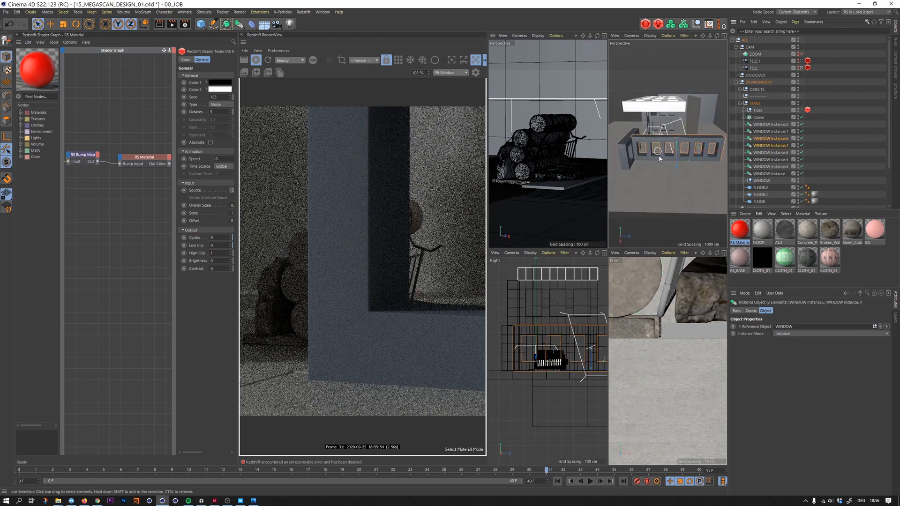
pyautogui.keyDown('ctrl'); pyautogui.moveTo(676, 164); pyautogui.dragTo(677, 153); pyautogui.keyUp('ctrl')
pyautogui.moveTo(678, 142)
pyautogui.mouseDown()
pyautogui.moveTo(739, 126)
pyautogui.moveTo(712, 136)
pyautogui.moveTo(674, 189)
pyautogui.moveTo(667, 143)
pyautogui.moveTo(654, 134)
pyautogui.mouseUp()
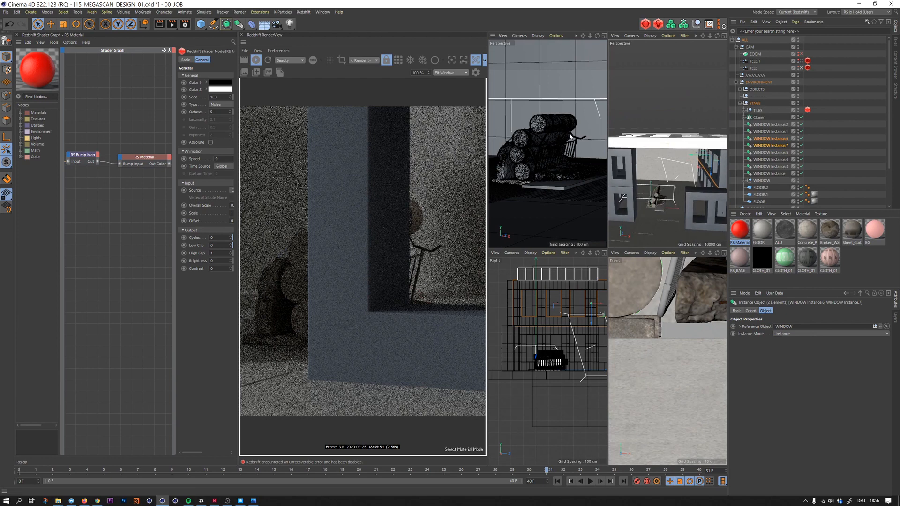
# - Maximize the wireframe camera view of the pillars, collapse the STAGE group and clear the object selection
pyautogui.click(605, 36)
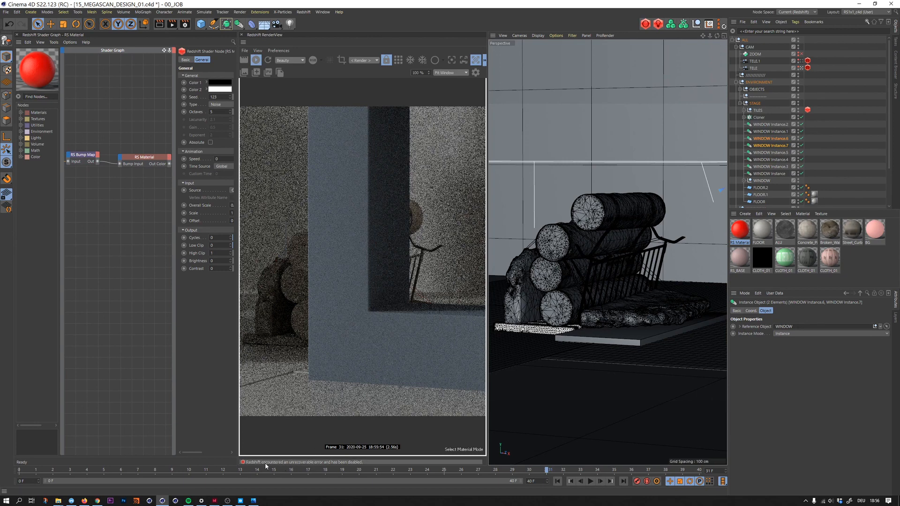
pyautogui.click(744, 111)
pyautogui.click(739, 103)
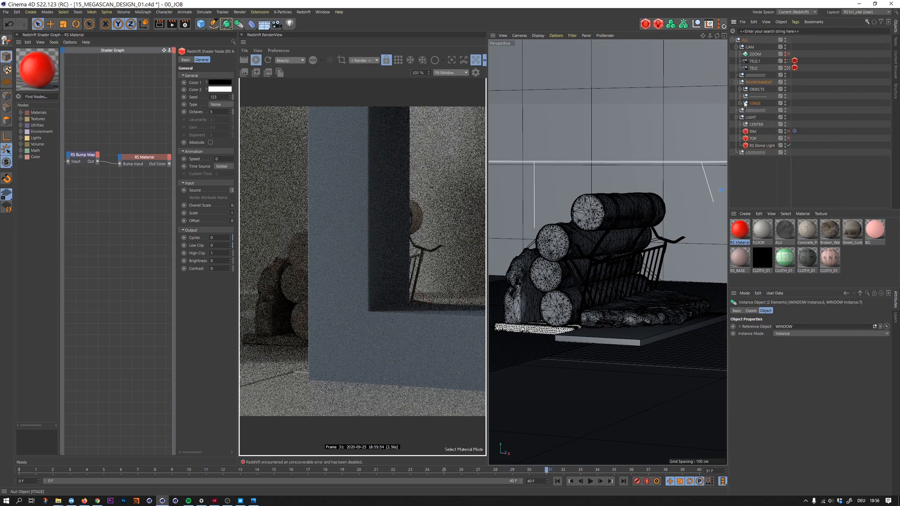
pyautogui.click(821, 108)
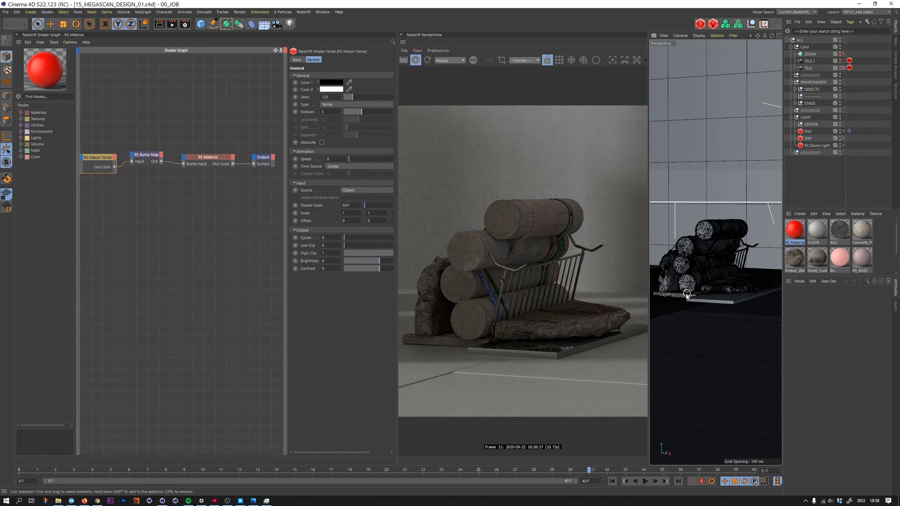
# - Examine the Sample Filtering and Sampling Overrides values in the Redshift render settings
pyautogui.click(185, 24)
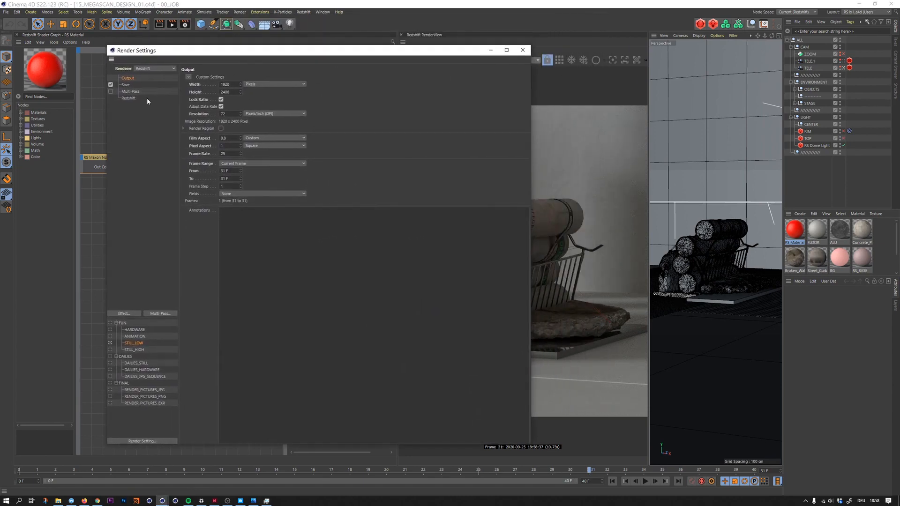
pyautogui.click(130, 99)
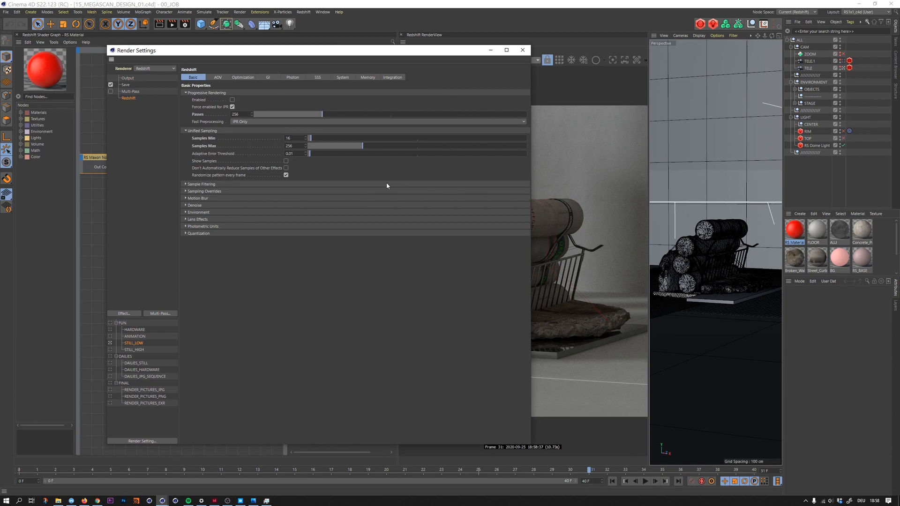
pyautogui.click(202, 185)
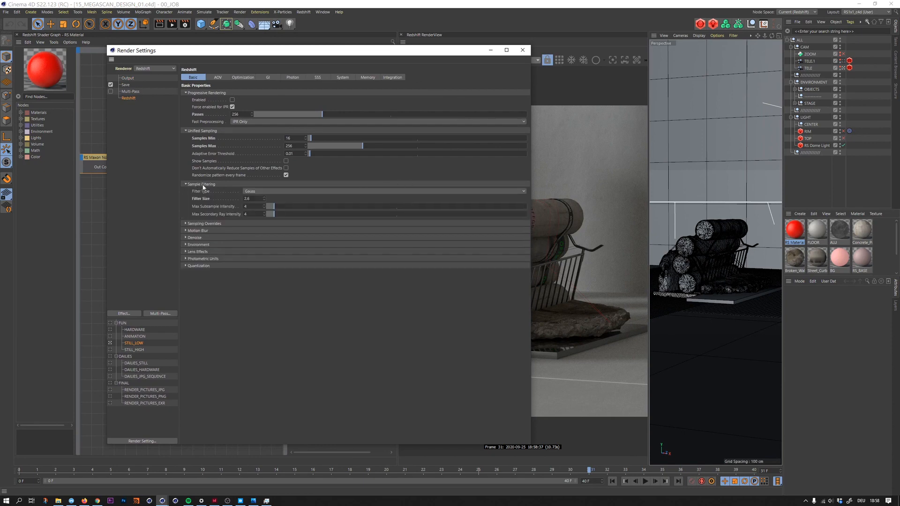
pyautogui.click(205, 224)
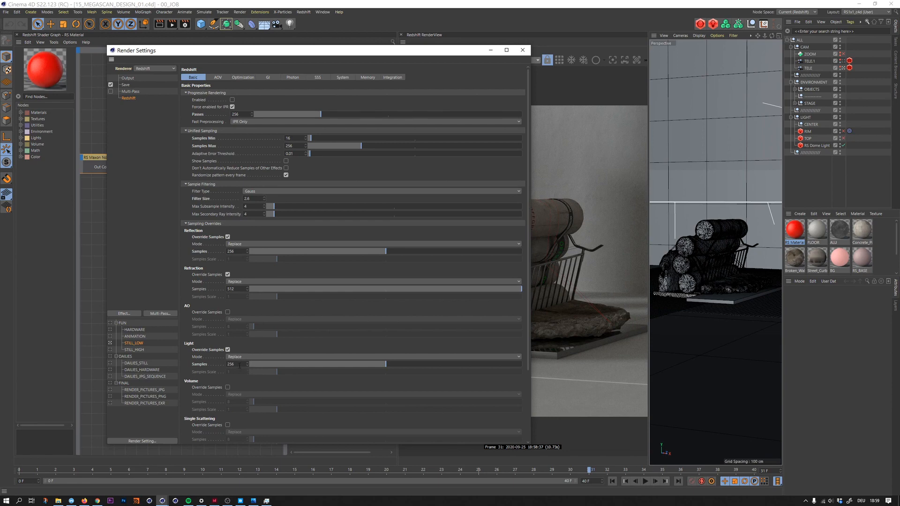
# - Set the Number of GI Bounces to 10 in the Redshift global illumination settings
pyautogui.click(268, 78)
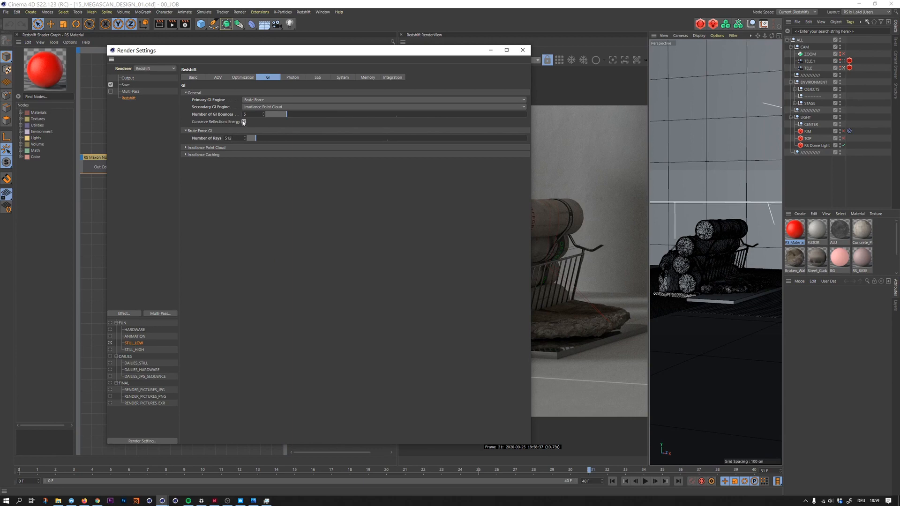
pyautogui.moveTo(281, 52); pyautogui.dragTo(208, 45)
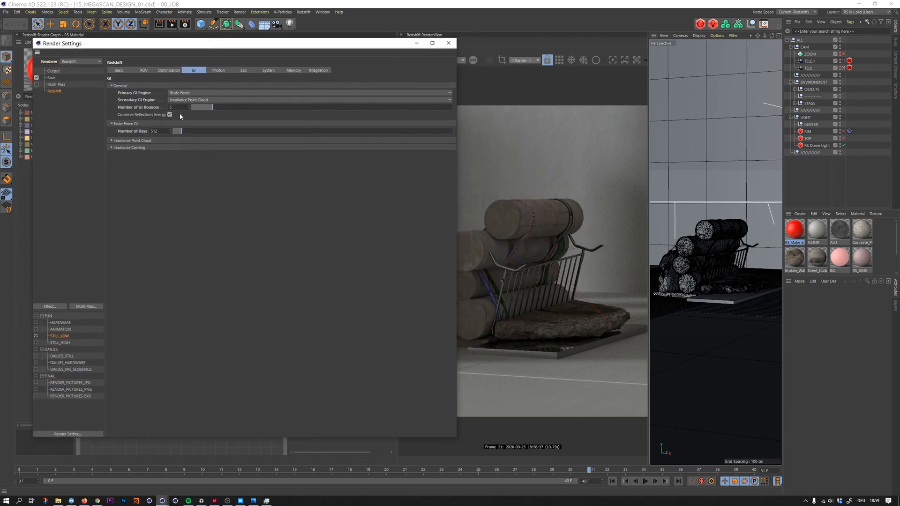
pyautogui.write('10')
pyautogui.press('Return')
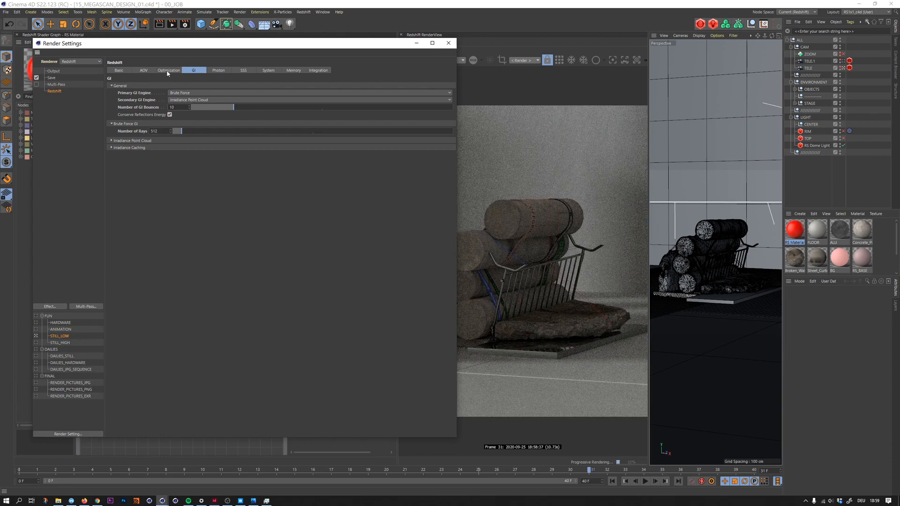
# - Turn on Enable Automatic Sampling among Redshift's experimental system options
pyautogui.click(269, 71)
pyautogui.click(294, 70)
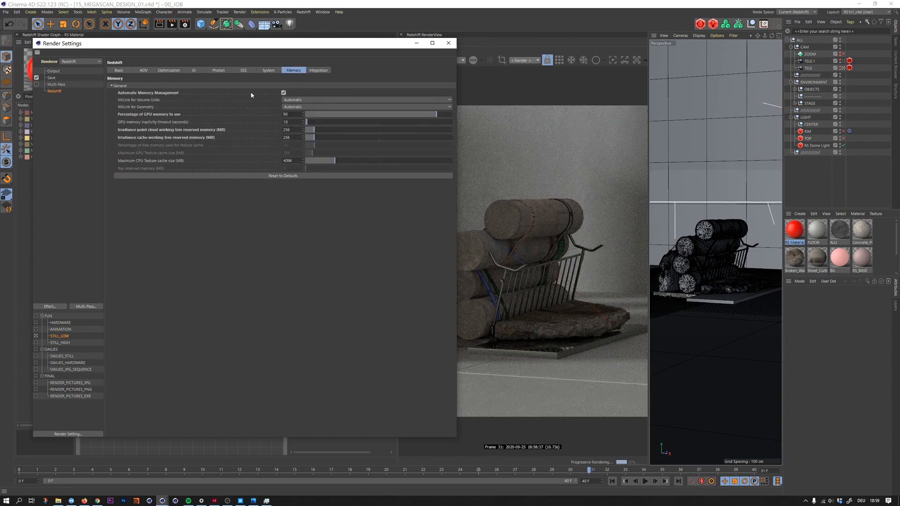
pyautogui.click(268, 70)
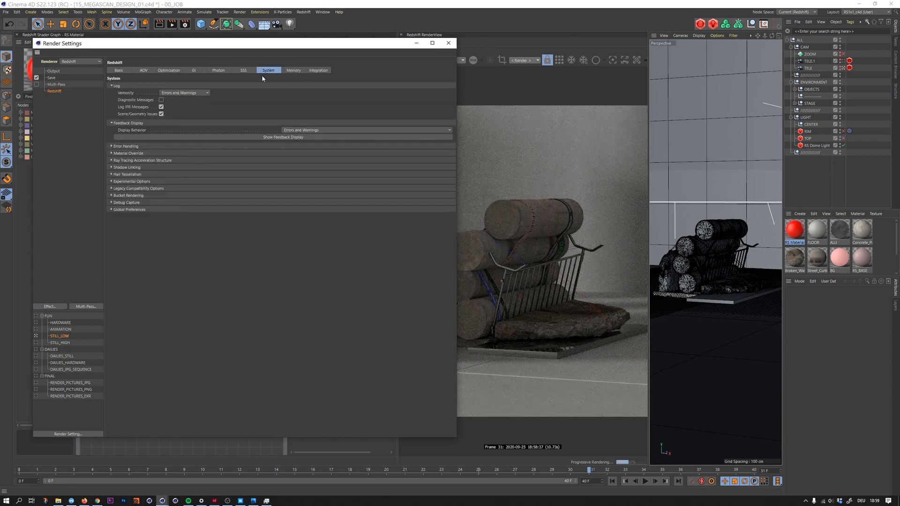
pyautogui.click(151, 181)
pyautogui.click(205, 238)
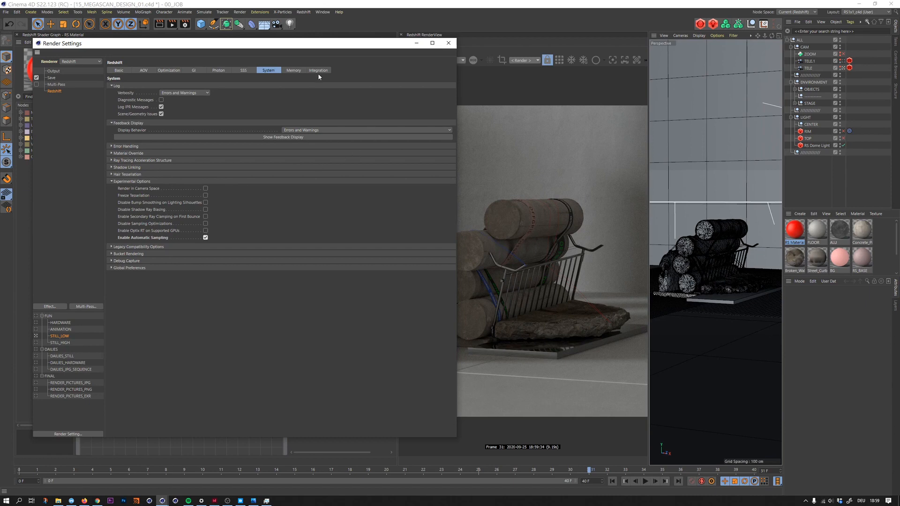
# - Enable OptiX RT on supported GPUs and set the Brute Force GI Number of Rays to 1024
pyautogui.moveTo(293, 48); pyautogui.dragTo(269, 53)
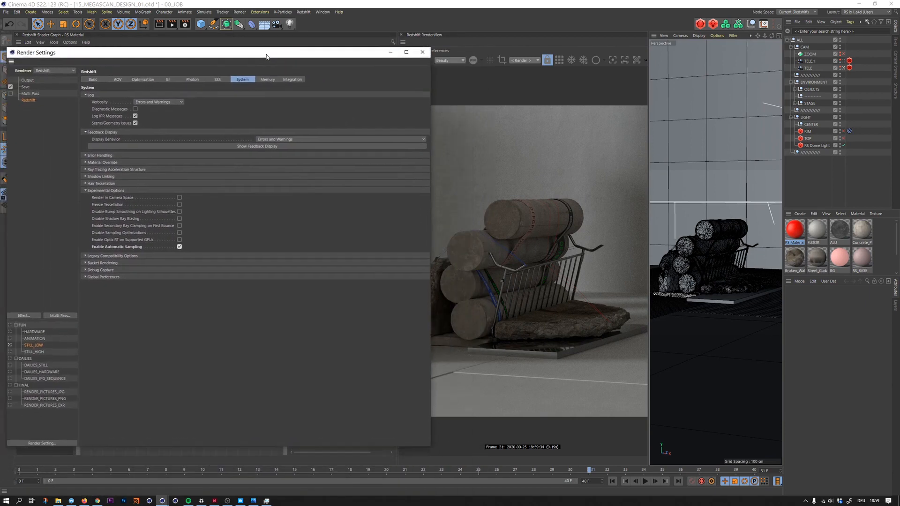
pyautogui.click(182, 235)
pyautogui.click(170, 76)
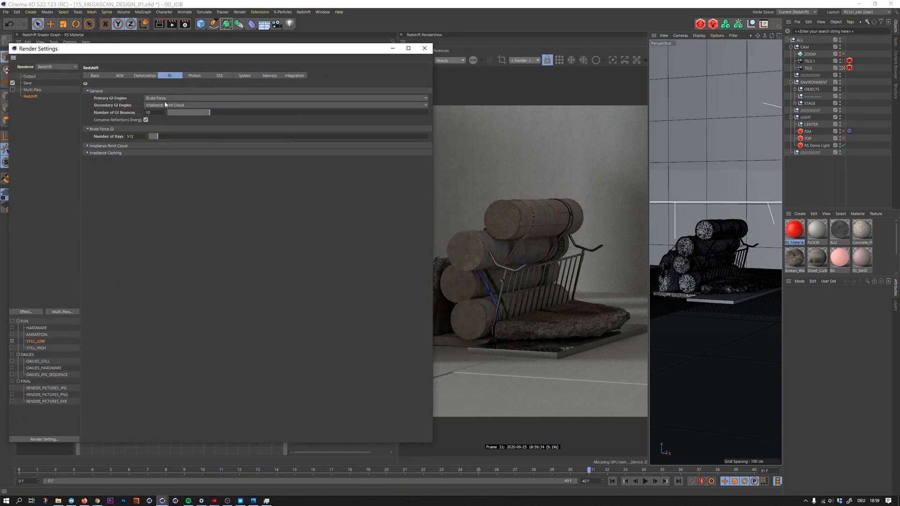
pyautogui.write('024')
pyautogui.press('Return')
# - Review the Adaptive Error Threshold and the Denoise engine options in Redshift's basic settings and minimize the render settings window
pyautogui.click(94, 75)
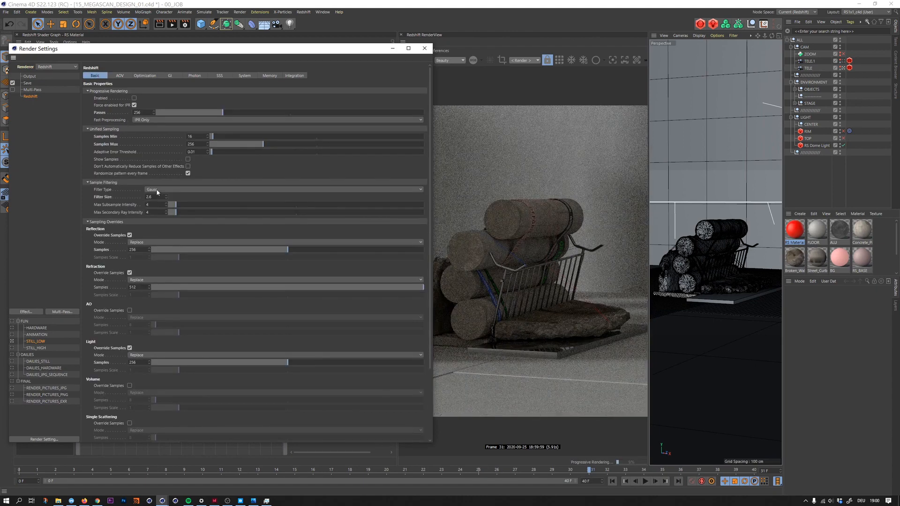
pyautogui.click(100, 183)
pyautogui.click(111, 189)
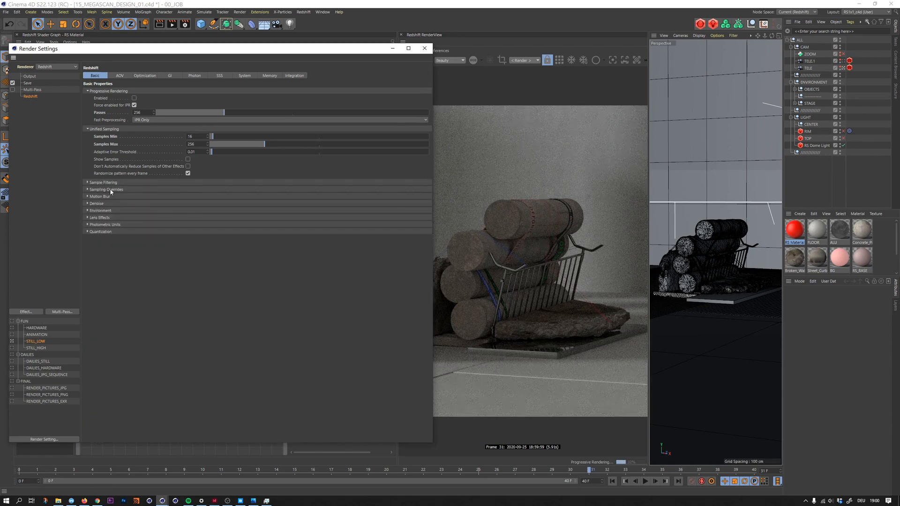
pyautogui.click(188, 152)
pyautogui.click(109, 203)
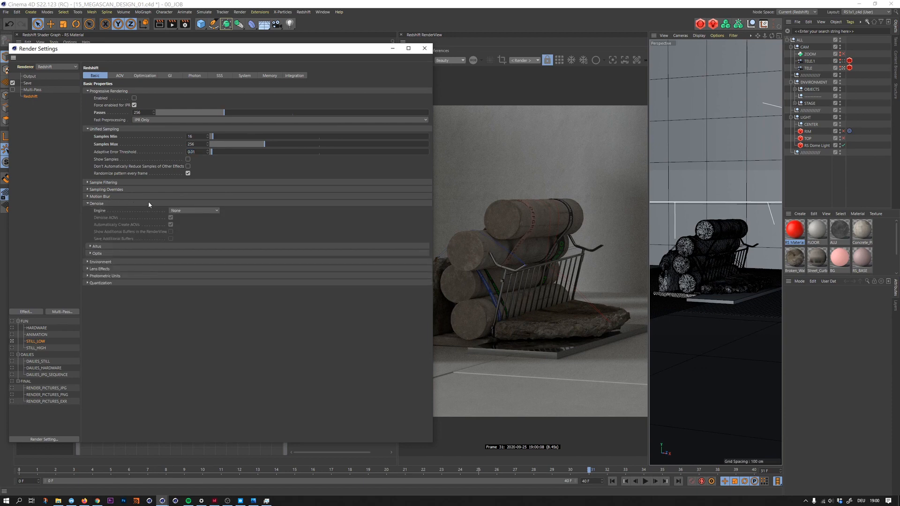
pyautogui.click(178, 210)
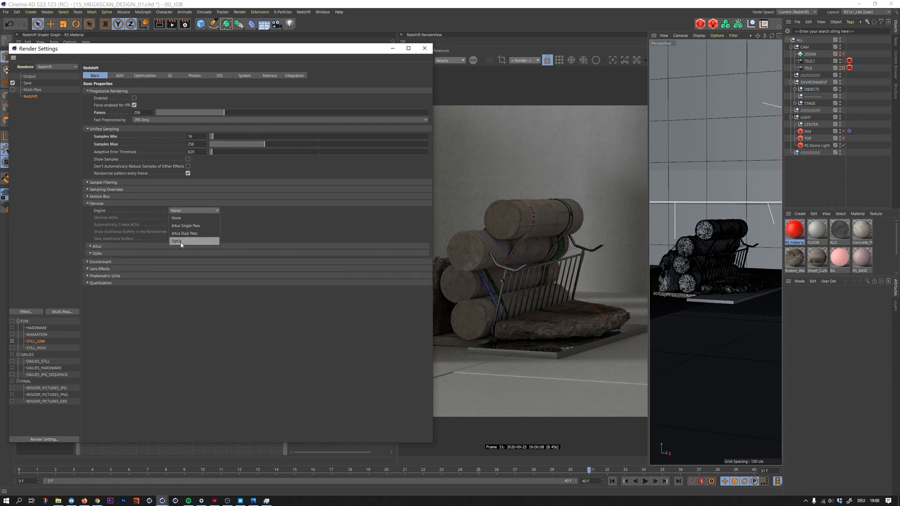
pyautogui.click(262, 233)
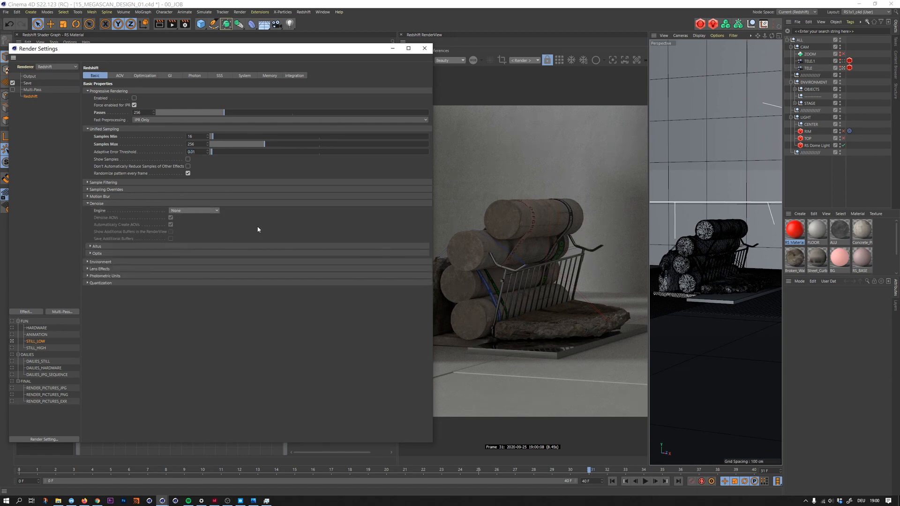
pyautogui.click(393, 50)
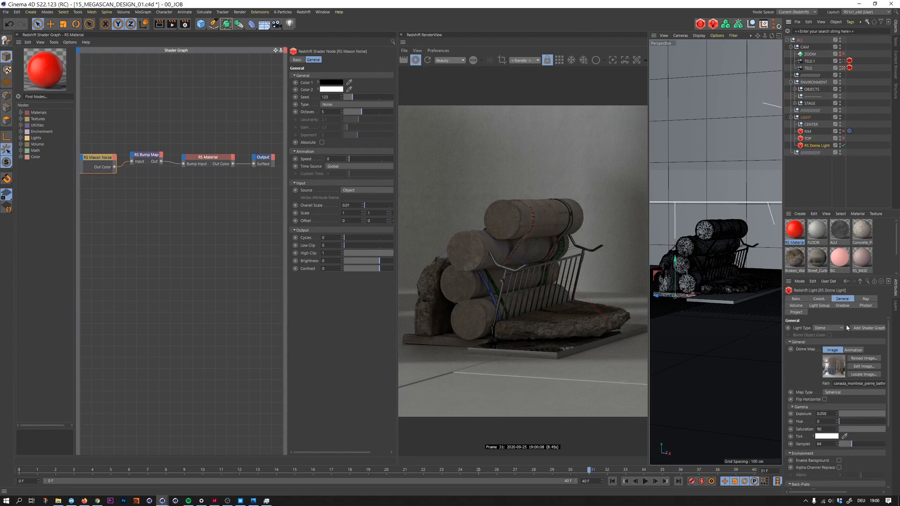
# - Set the GI contribution scale in the RS Dome Light's ray settings to 1.5
pyautogui.click(864, 299)
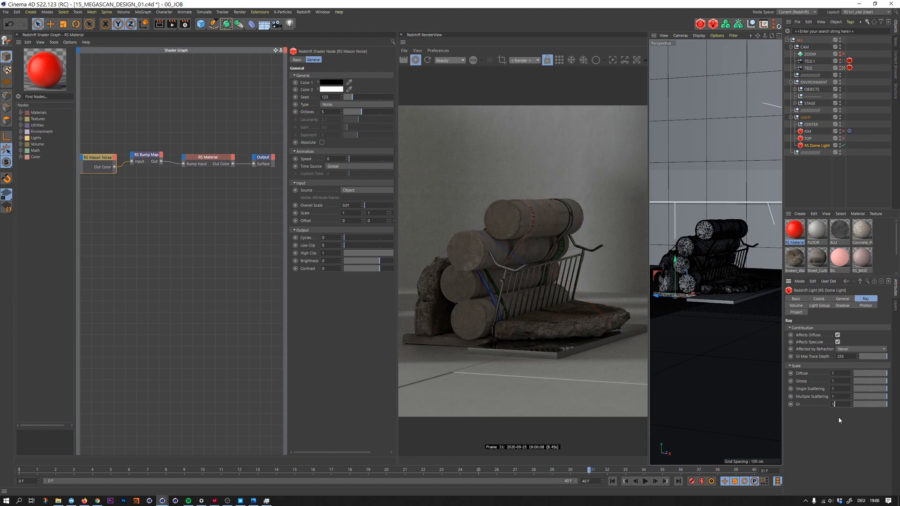
pyautogui.write('.5')
pyautogui.press('Return')
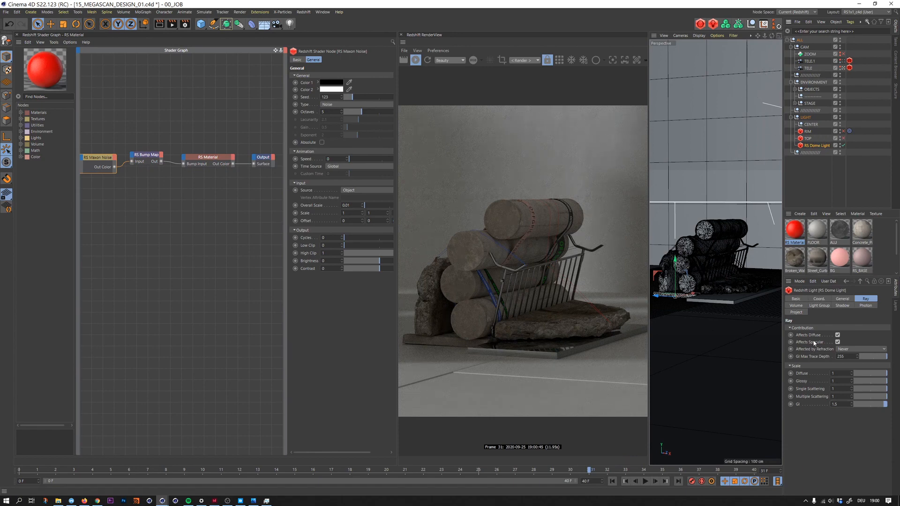
# - Widen the attributes area and rotate the RS Dome Light in steps to a heading of 254°
pyautogui.click(820, 299)
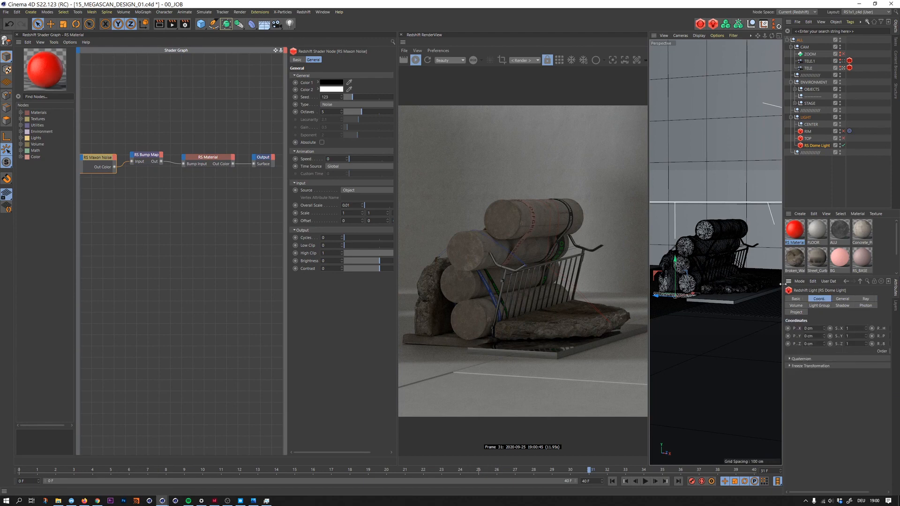
pyautogui.moveTo(783, 284); pyautogui.dragTo(754, 284)
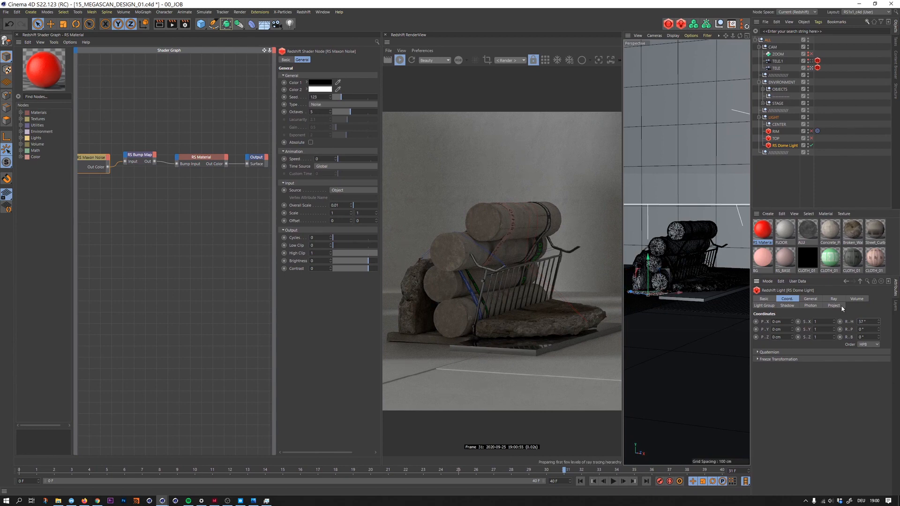
pyautogui.hotkey('shift', 'Up')
pyautogui.hotkey('shift', 'Up')
pyautogui.hotkey('shift', 'Up')
pyautogui.hotkey('shift', 'Up')
pyautogui.hotkey('shift', 'Up')
pyautogui.hotkey('shift', 'Up')
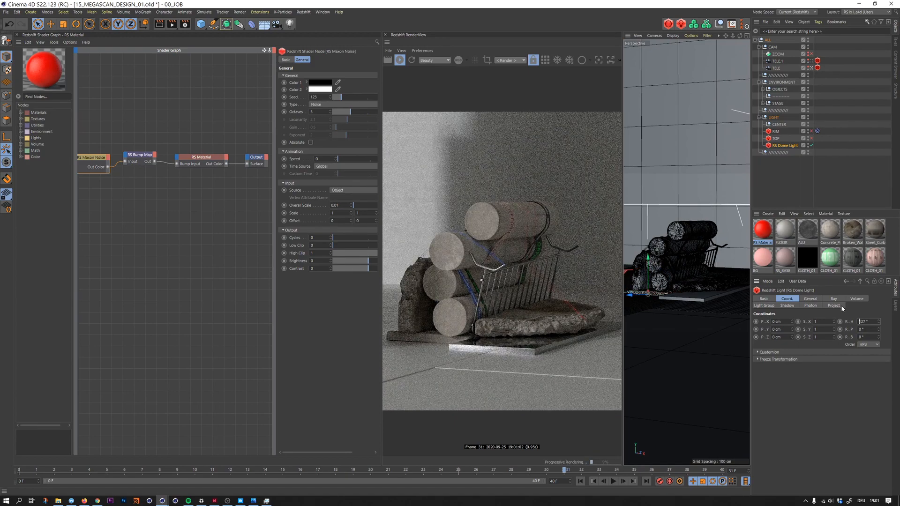
pyautogui.hotkey('shift', 'Up')
pyautogui.hotkey('shift', 'Up')
pyautogui.hotkey('shift', 'Up')
pyautogui.hotkey('shift', 'Up')
pyautogui.hotkey('shift', 'Up')
pyautogui.hotkey('shift', 'Up')
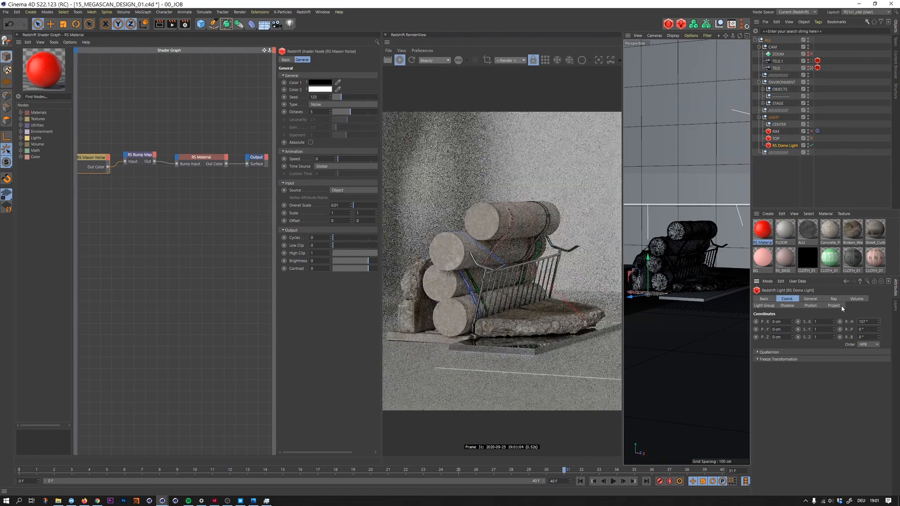
pyautogui.hotkey('shift', 'Up')
pyautogui.hotkey('shift', 'Up')
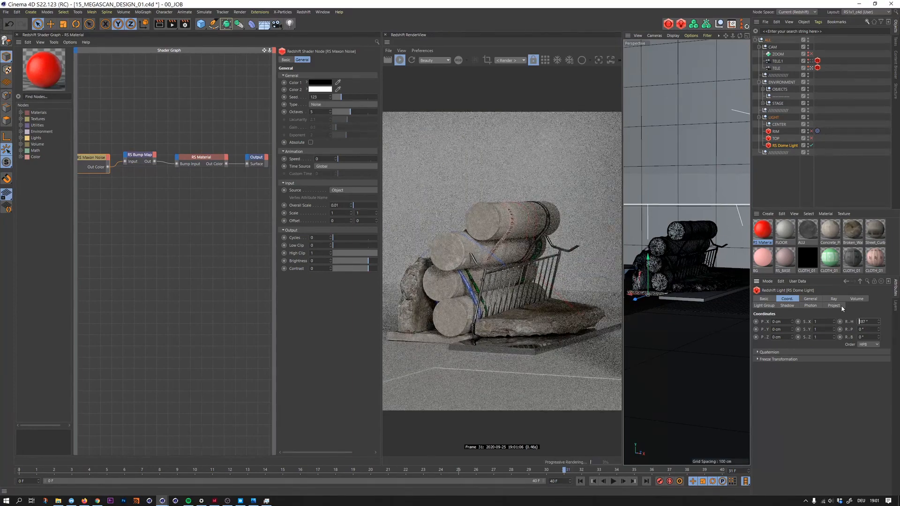
pyautogui.hotkey('shift', 'Up')
pyautogui.hotkey('shift', 'Up')
pyautogui.hotkey('shift', 'Up')
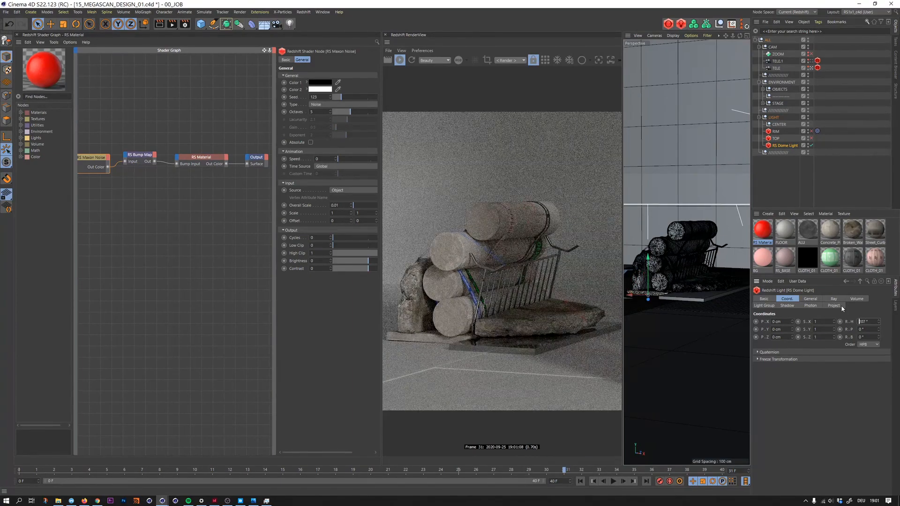
pyautogui.hotkey('shift', 'Up')
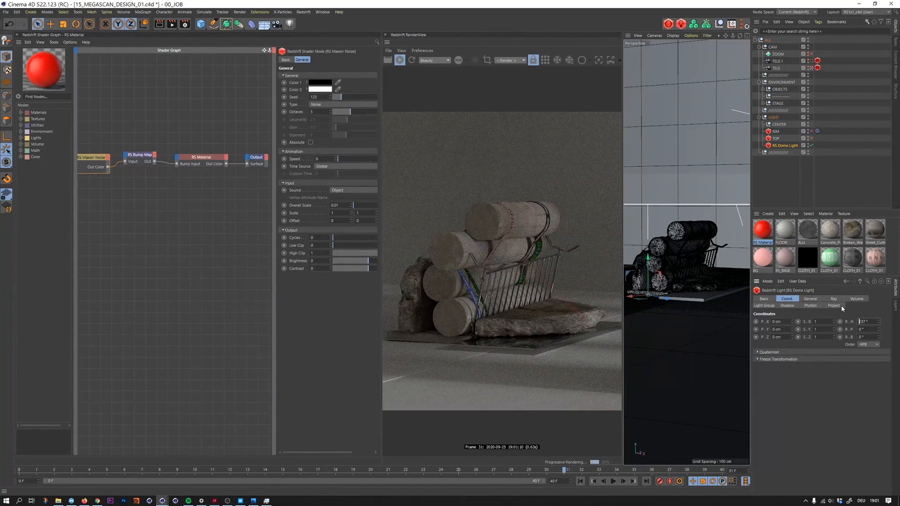
pyautogui.hotkey('shift', 'Up')
pyautogui.hotkey('shift', 'Up')
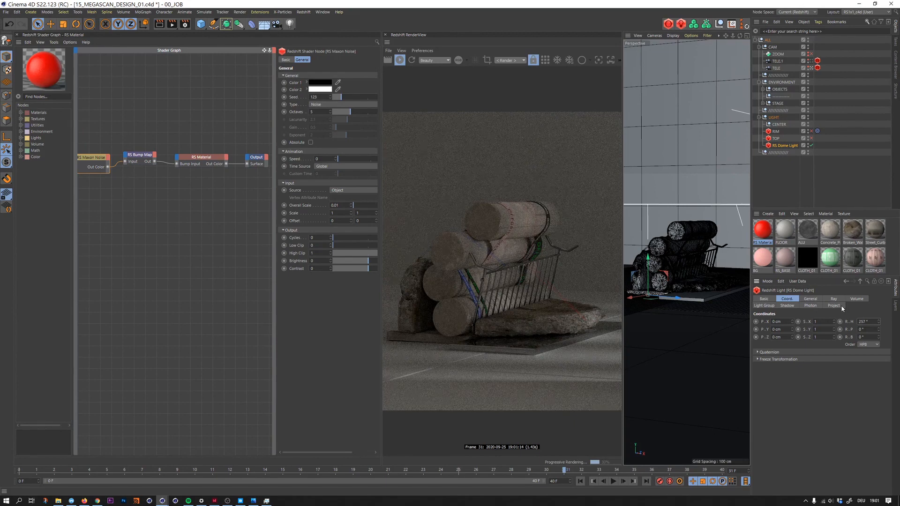
pyautogui.hotkey('shift', 'Up')
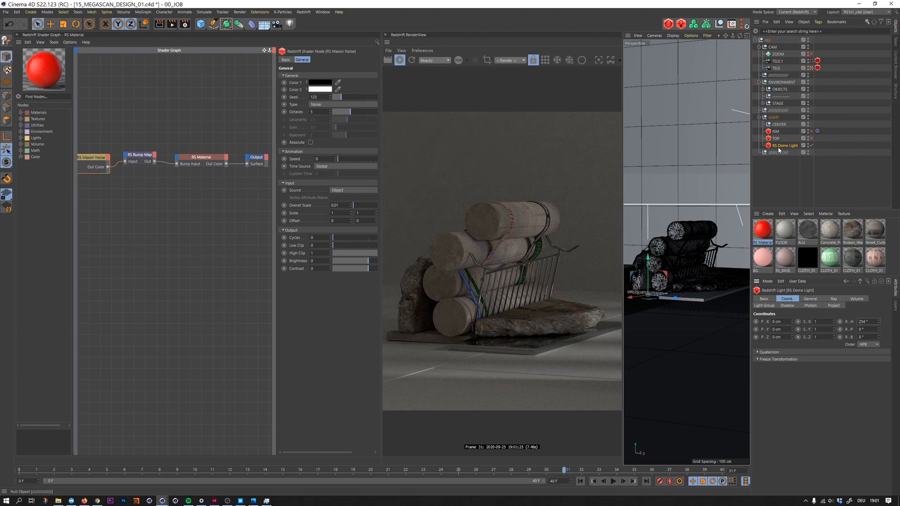
# - Duplicate the RS Dome Light within the LIGHT group and disable the original
pyautogui.keyDown('ctrl'); pyautogui.moveTo(779, 146); pyautogui.dragTo(780, 143); pyautogui.keyUp('ctrl')
pyautogui.click(815, 152)
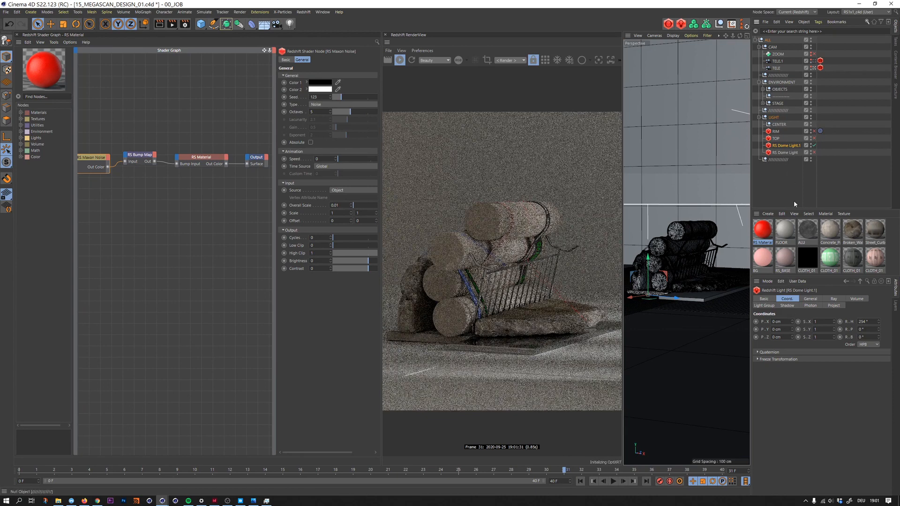
# - Browse for a new dome map for the duplicated dome light in the MIXED_MAY2020 subfolder of the HDRI folder
pyautogui.click(807, 299)
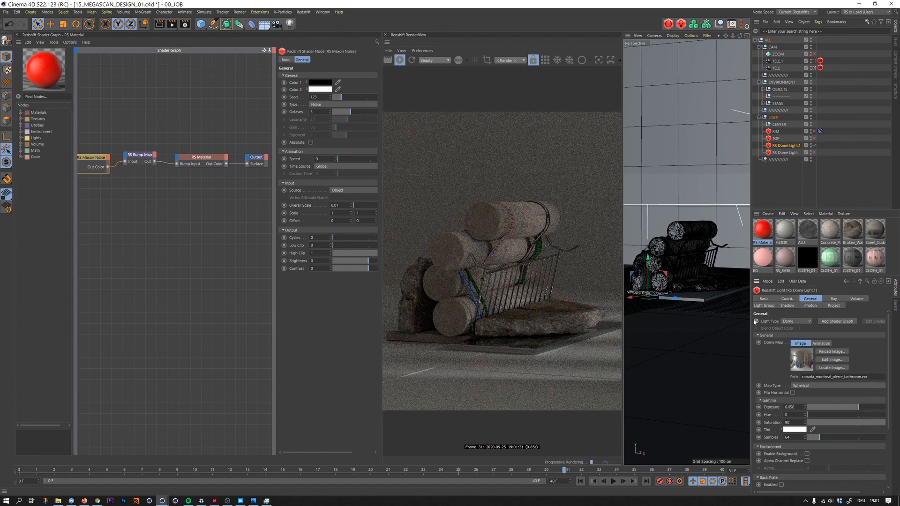
pyautogui.moveTo(751, 322); pyautogui.dragTo(733, 322)
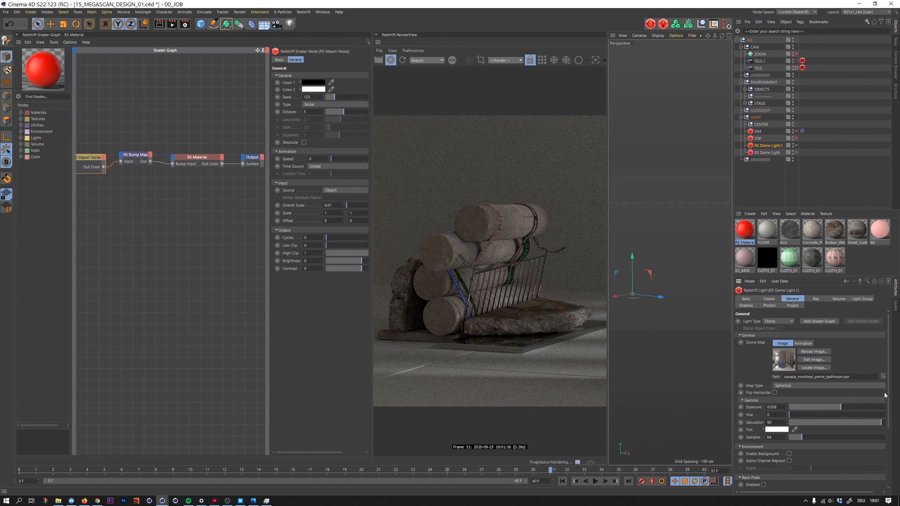
pyautogui.moveTo(734, 205); pyautogui.dragTo(728, 205)
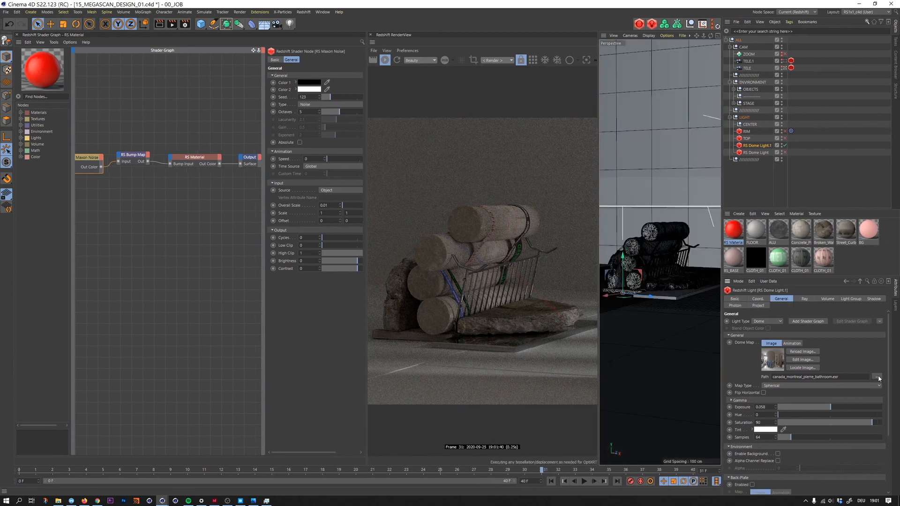
pyautogui.click(877, 377)
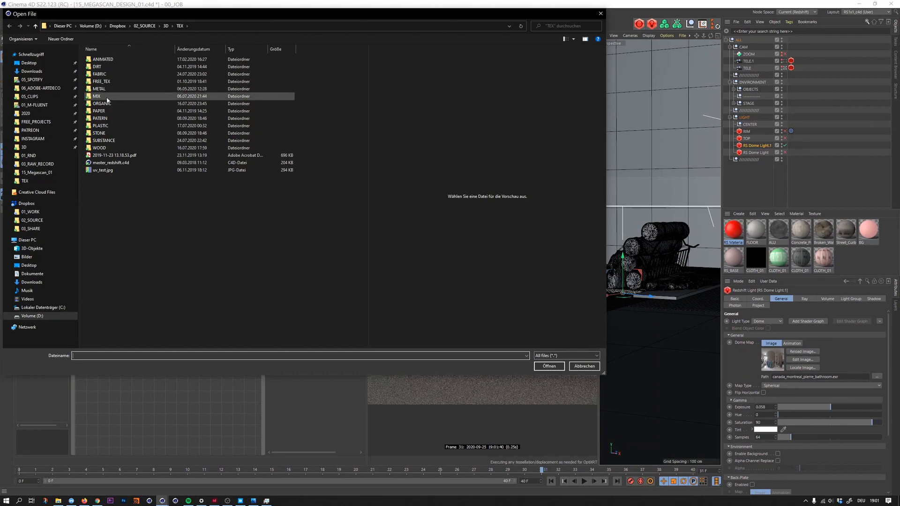
pyautogui.click(164, 28)
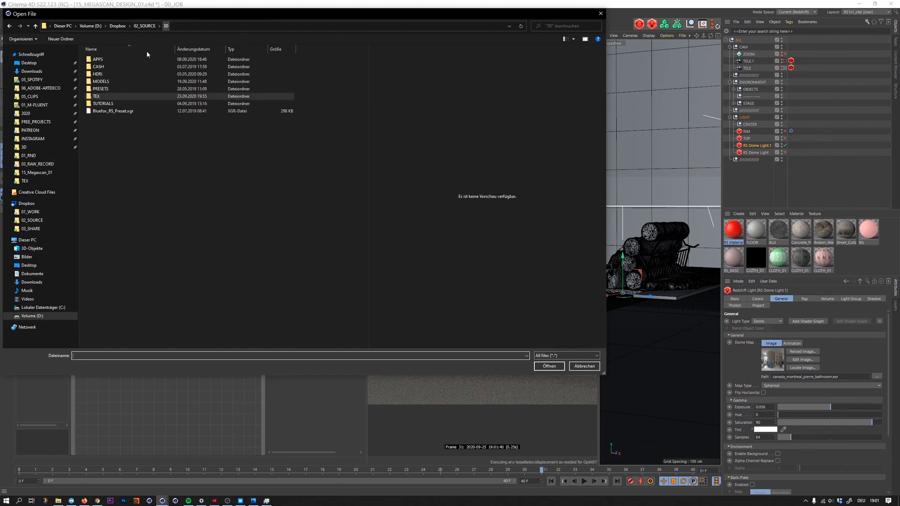
pyautogui.doubleClick(98, 74)
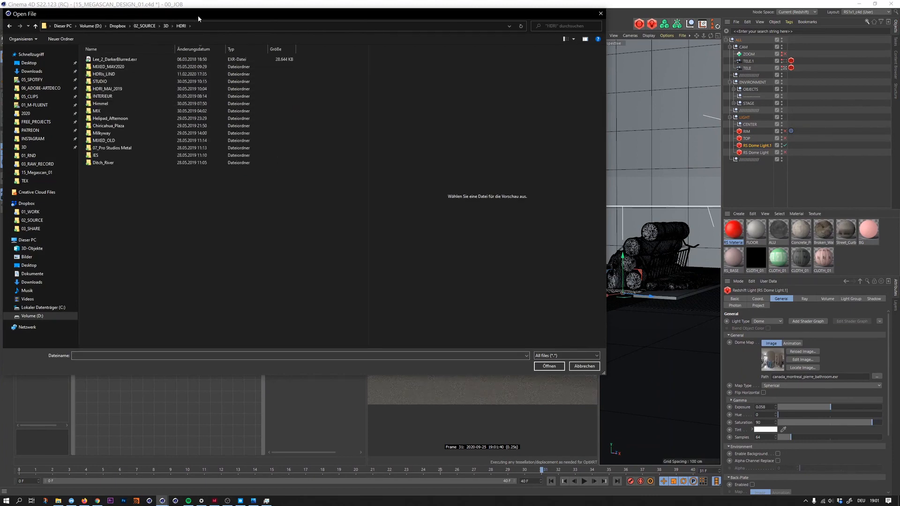
pyautogui.moveTo(196, 16); pyautogui.dragTo(279, 90)
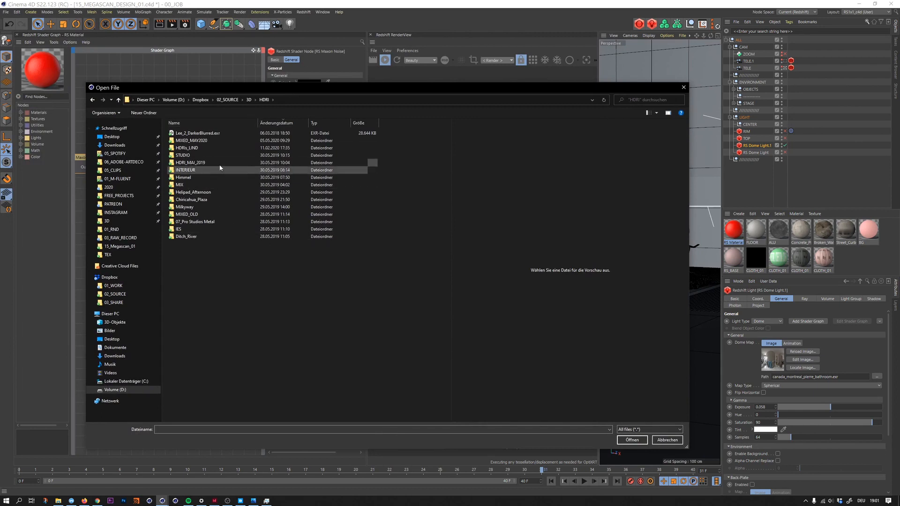
pyautogui.doubleClick(192, 141)
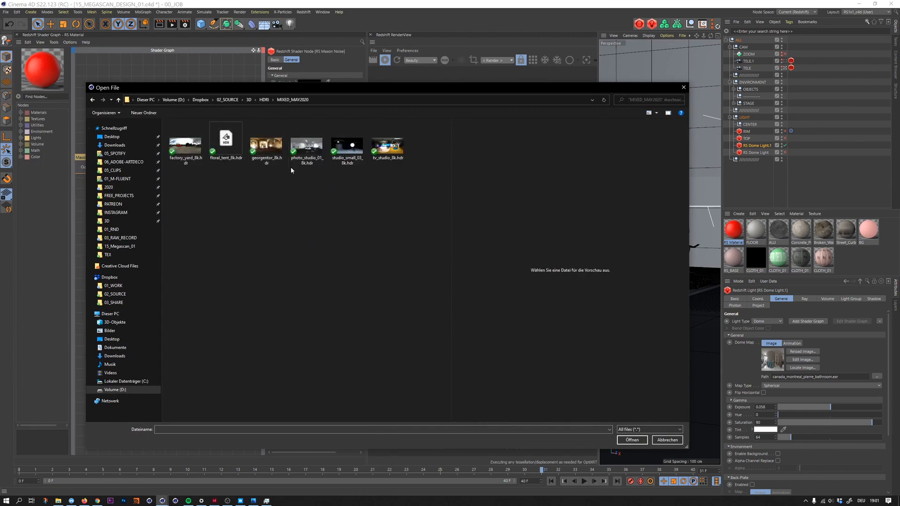
# - Compare the HDRI previews in the folder and load photo_studio_01_8k.hdr as the duplicated light's dome map
pyautogui.click(191, 144)
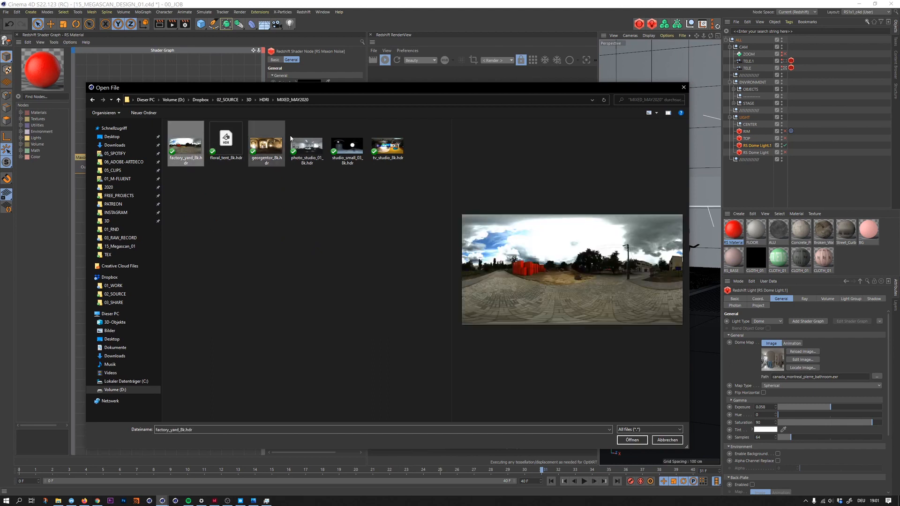
pyautogui.click(384, 147)
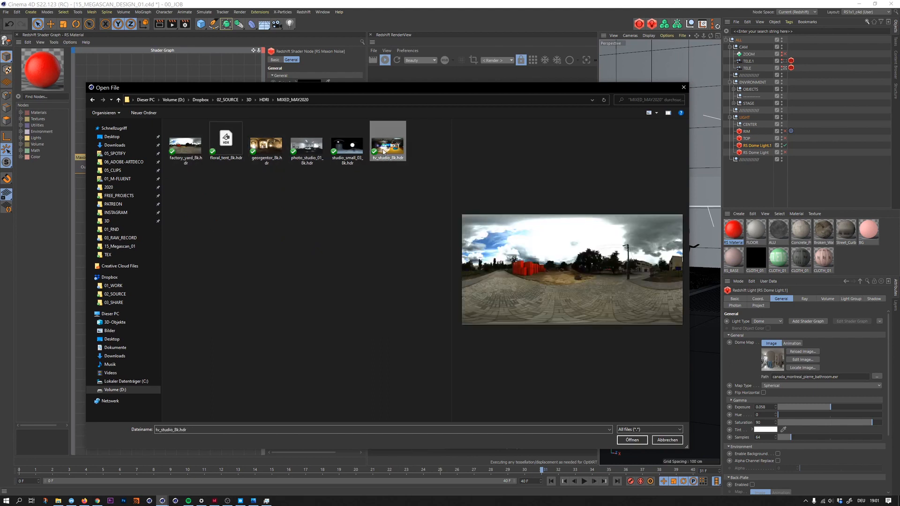
pyautogui.click(349, 149)
pyautogui.click(309, 150)
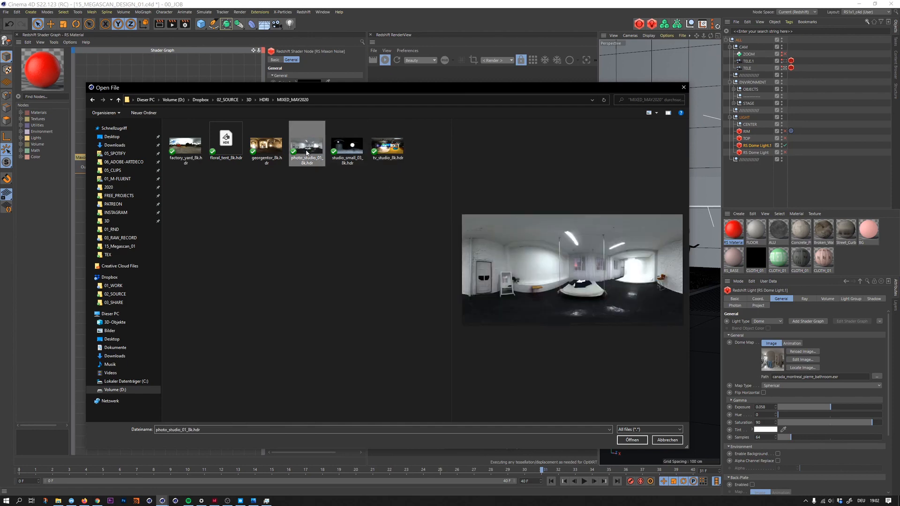
pyautogui.click(267, 146)
pyautogui.click(310, 149)
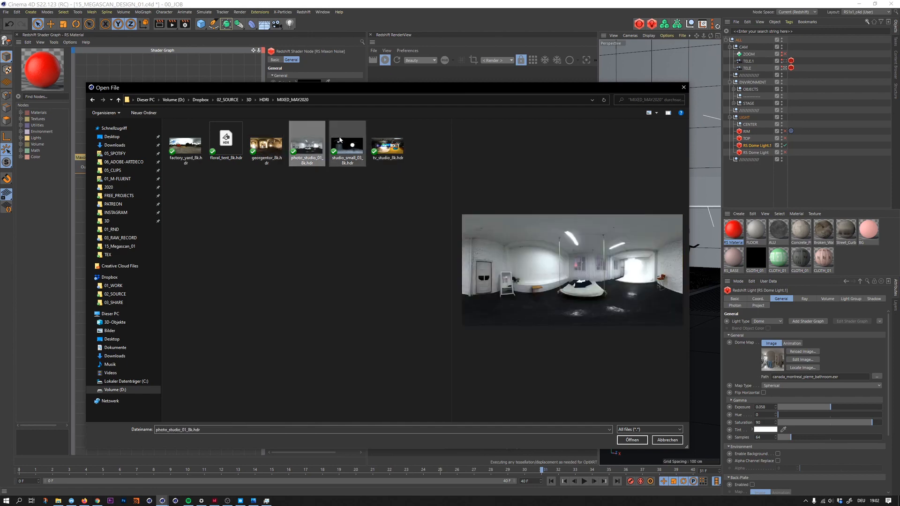
pyautogui.click(340, 144)
pyautogui.click(312, 149)
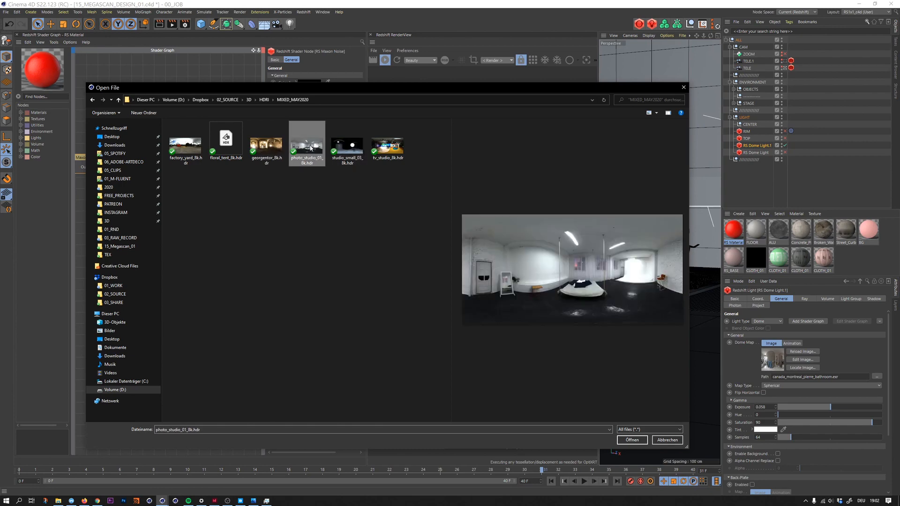
pyautogui.click(632, 440)
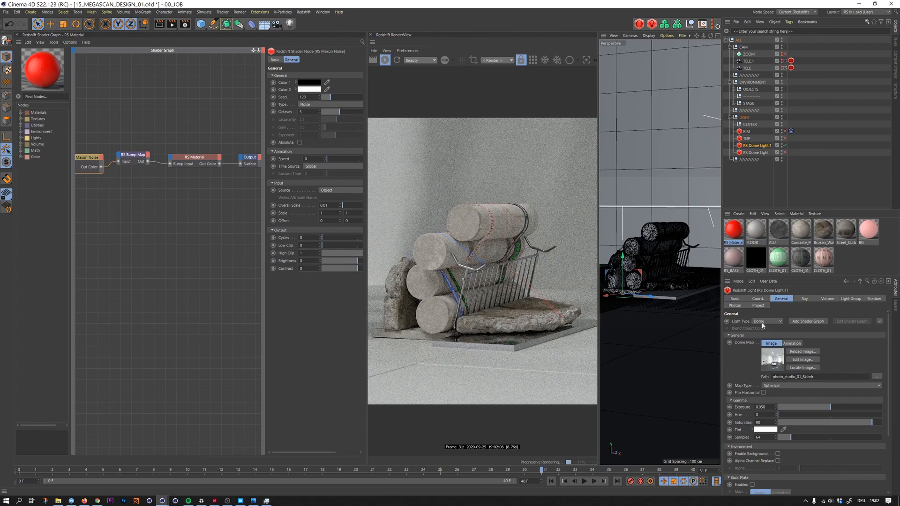
# - Rotate the duplicated dome light in steps to a heading of 95°
pyautogui.click(758, 299)
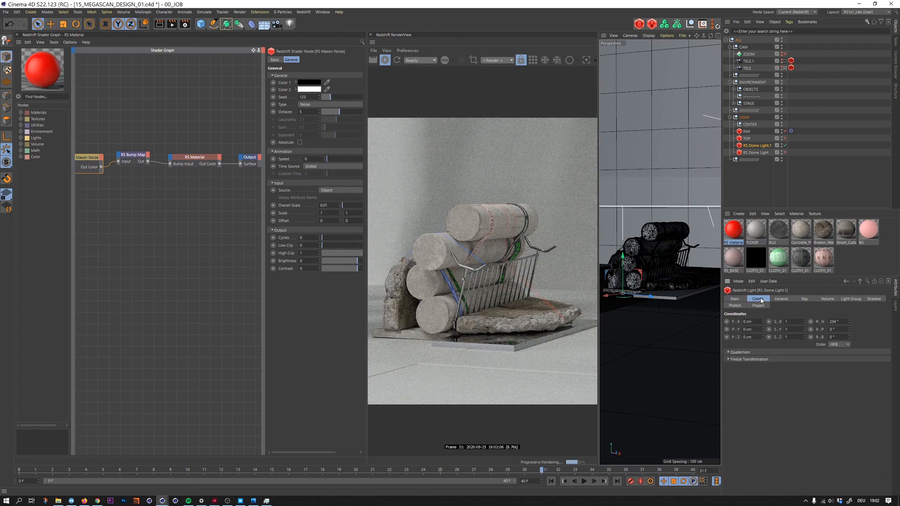
pyautogui.click(841, 320)
pyautogui.hotkey('shift', 'Down')
pyautogui.hotkey('shift', 'Down')
pyautogui.hotkey('shift', 'Down')
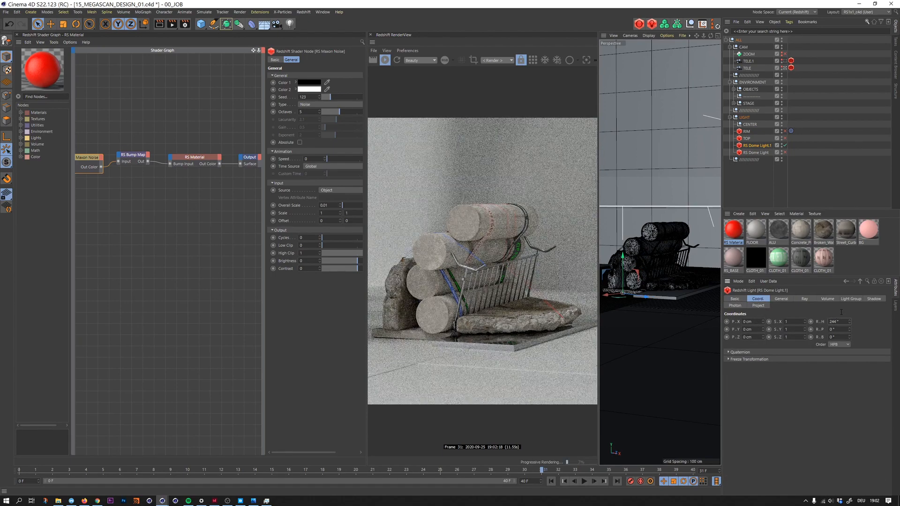
pyautogui.hotkey('shift', 'Down')
pyautogui.hotkey('shift', 'Down')
pyautogui.hotkey('shift', 'Down')
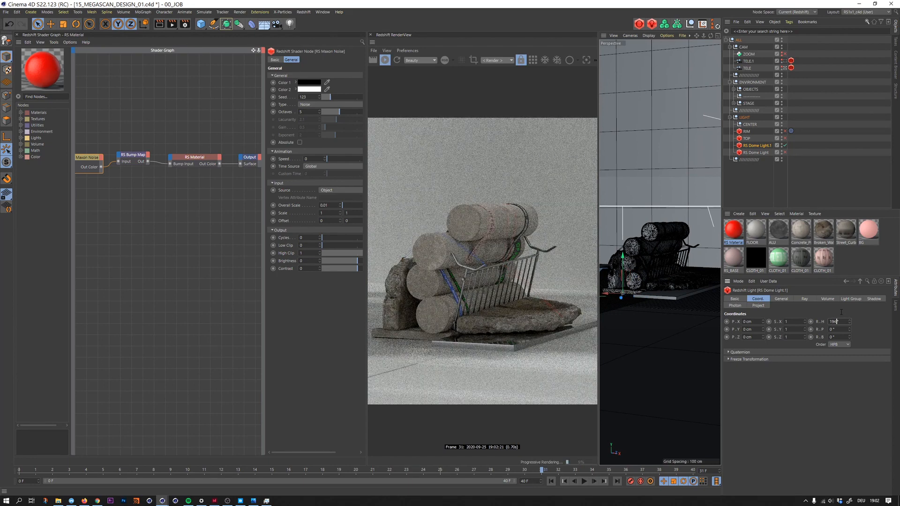
pyautogui.hotkey('shift', 'Down')
pyautogui.hotkey('shift', 'Down')
pyautogui.hotkey('shift', 'Down')
pyautogui.hotkey('shift', 'Down')
pyautogui.hotkey('shift', 'Down')
pyautogui.hotkey('shift', 'Down')
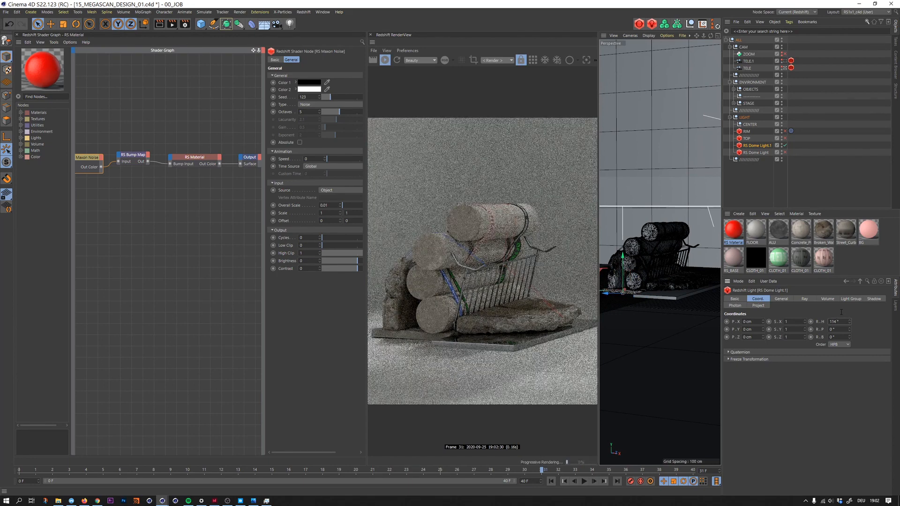
pyautogui.hotkey('shift', 'Down')
pyautogui.hotkey('shift', 'Down')
pyautogui.hotkey('shift', 'Down')
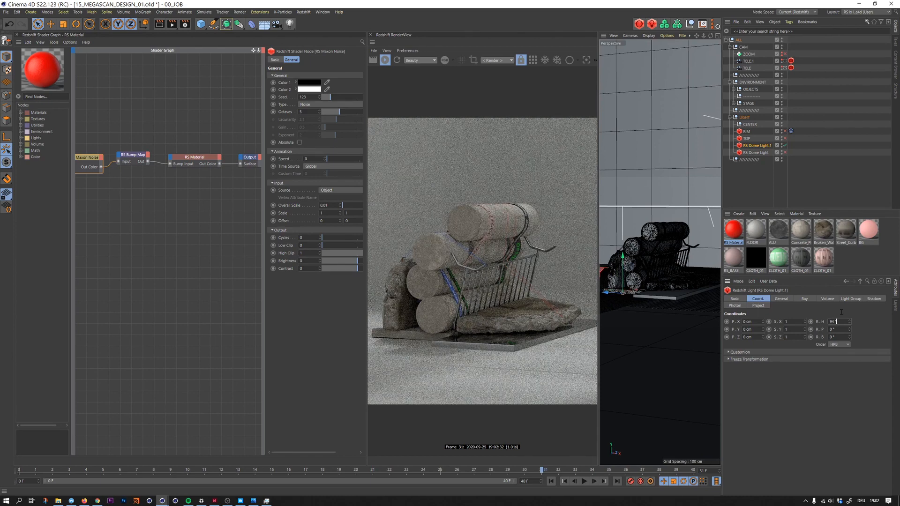
pyautogui.hotkey('shift', 'Down')
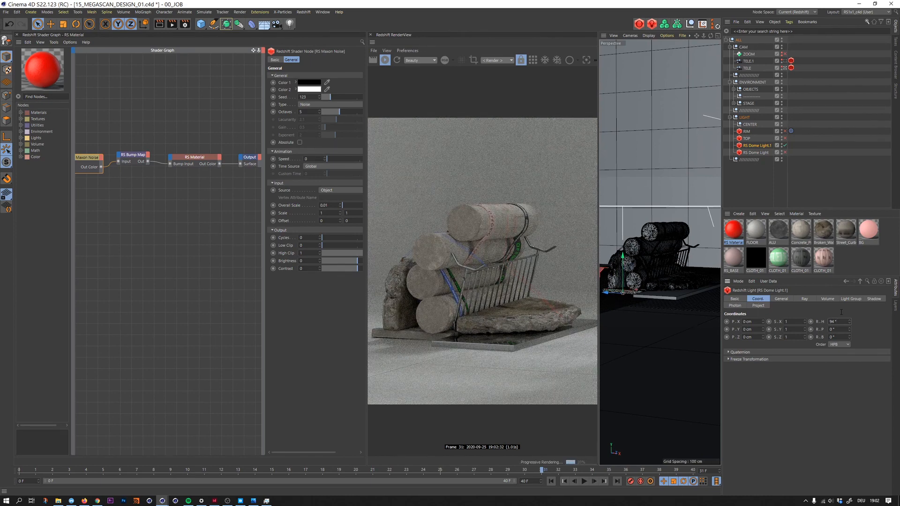
pyautogui.press('Up')
# - Disable the duplicated dome light and re-enable the original RS Dome Light
pyautogui.click(785, 145)
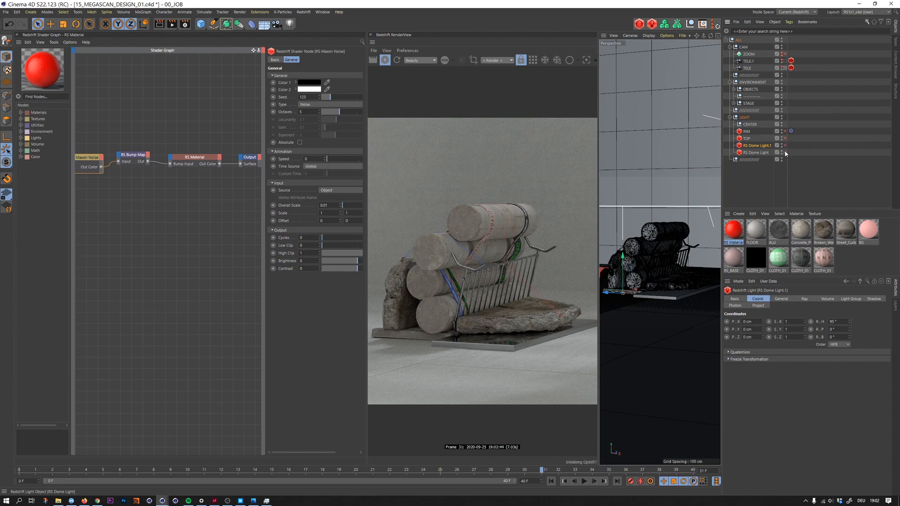
pyautogui.click(746, 153)
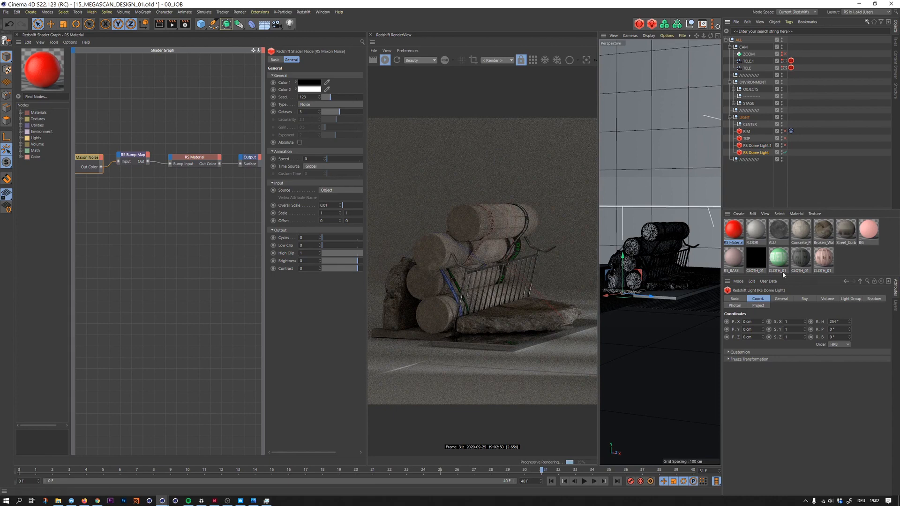
# - Set the original dome light's saturation to 50 and its exposure to about 0.993
pyautogui.click(781, 298)
pyautogui.moveTo(763, 423); pyautogui.dragTo(753, 423)
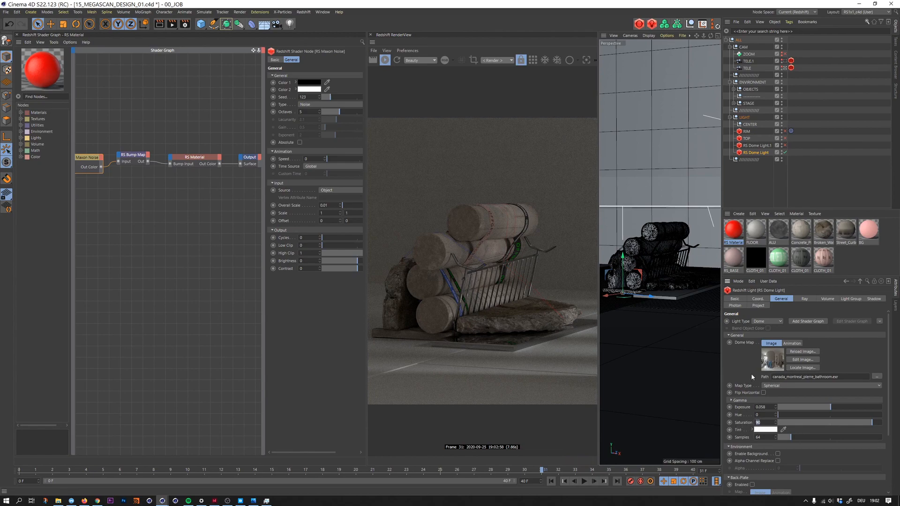
pyautogui.write('50')
pyautogui.press('Return')
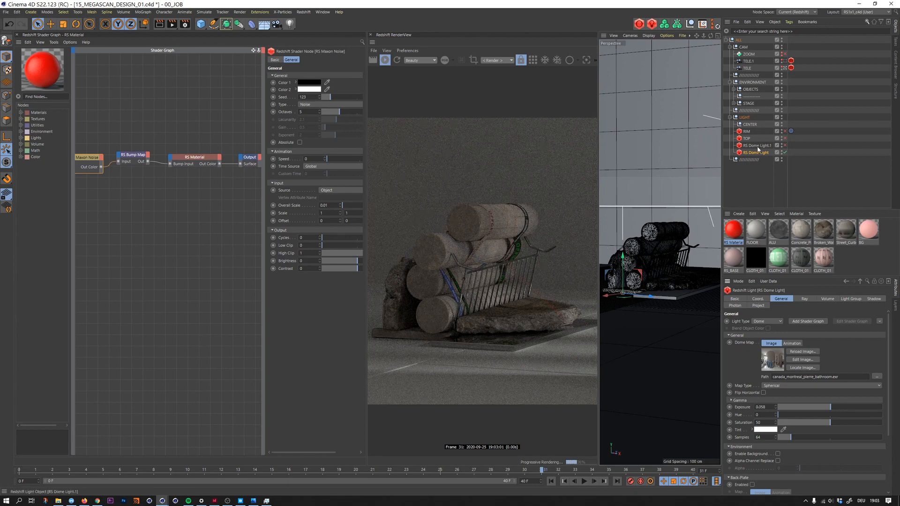
pyautogui.moveTo(835, 410); pyautogui.dragTo(843, 404)
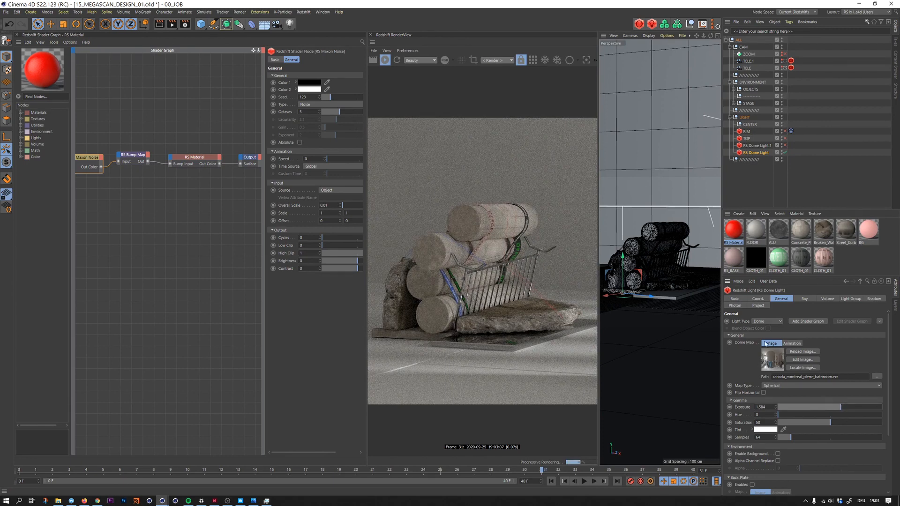
pyautogui.moveTo(839, 406); pyautogui.dragTo(836, 407)
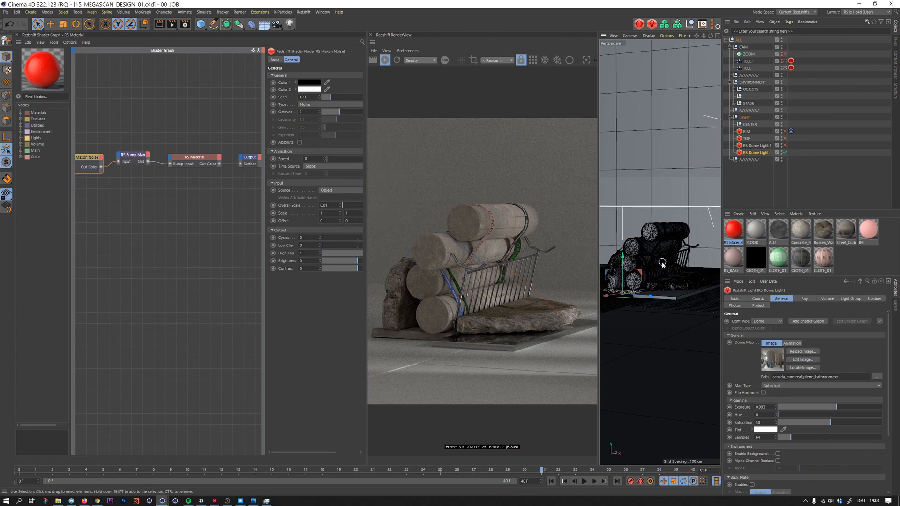
# - Enable the TOP area light and examine its placement over the objects in the second perspective view
pyautogui.click(785, 138)
pyautogui.click(747, 139)
pyautogui.moveTo(621, 242); pyautogui.dragTo(641, 160)
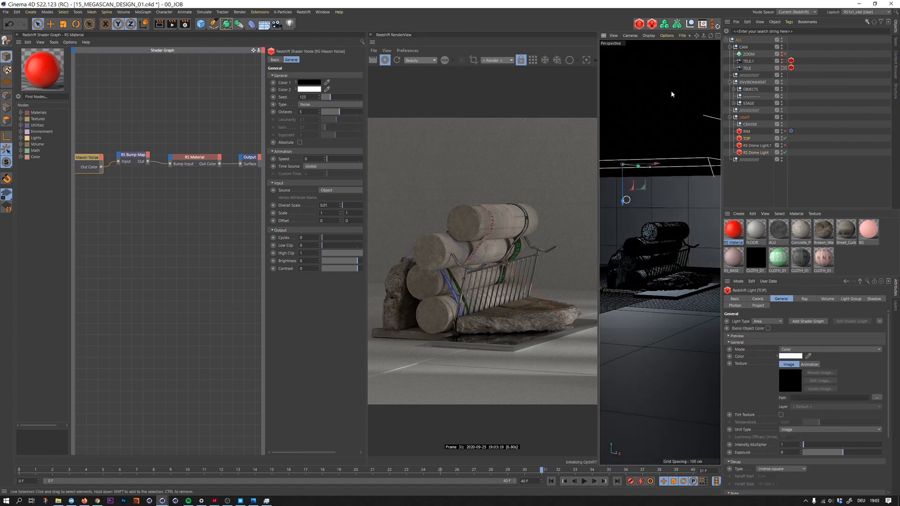
pyautogui.middleClick(716, 43)
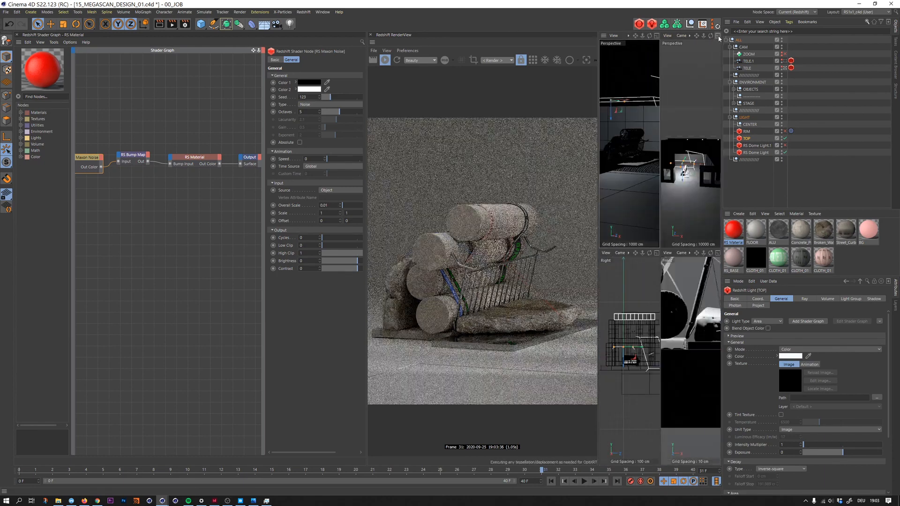
pyautogui.middleClick(717, 42)
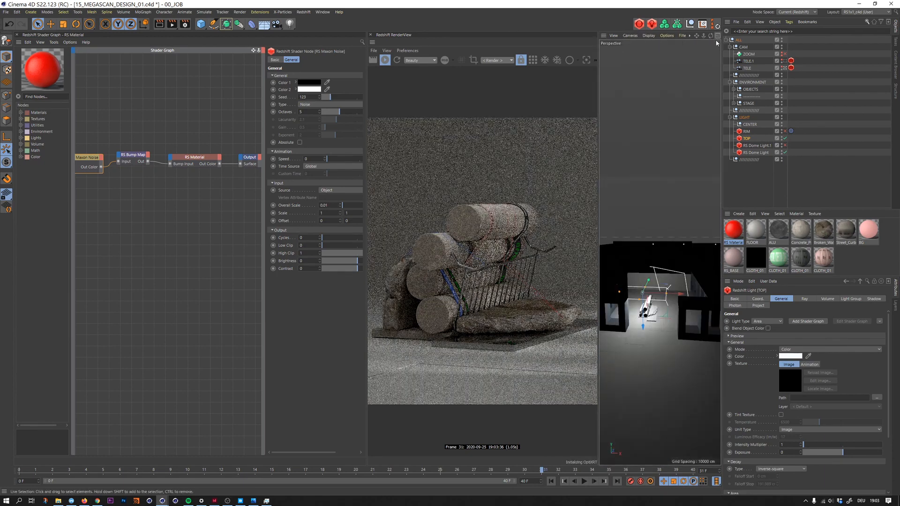
pyautogui.scroll(6, 655, 297)
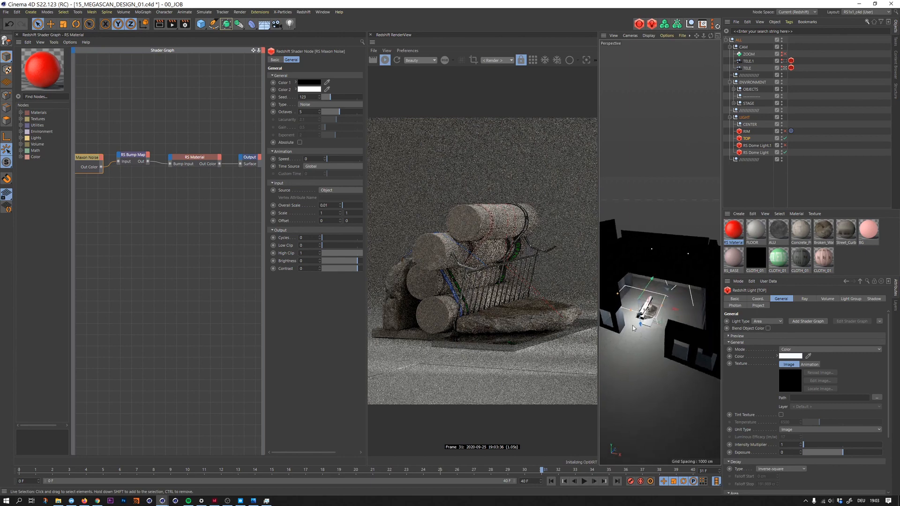
pyautogui.scroll(-6, 655, 297)
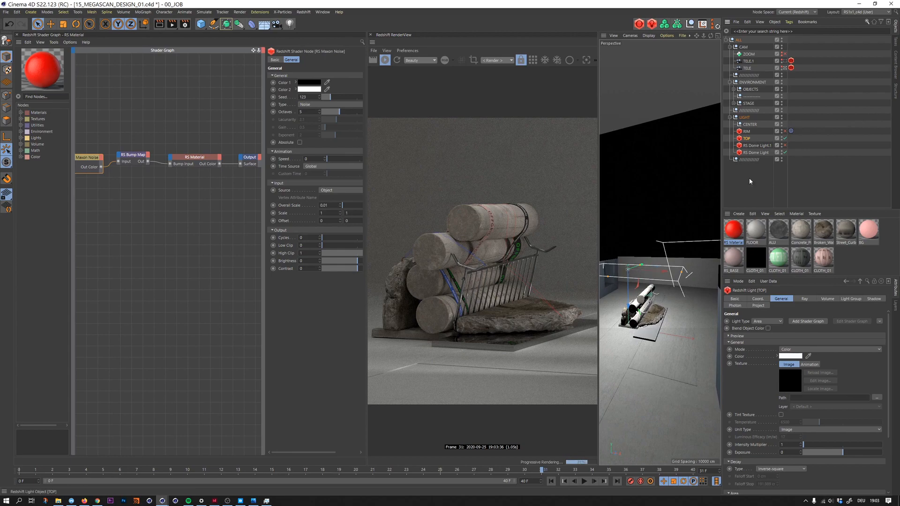
# - Try intensity multipliers of 5 and 3 on the TOP light, and settle on 4
pyautogui.press('Return')
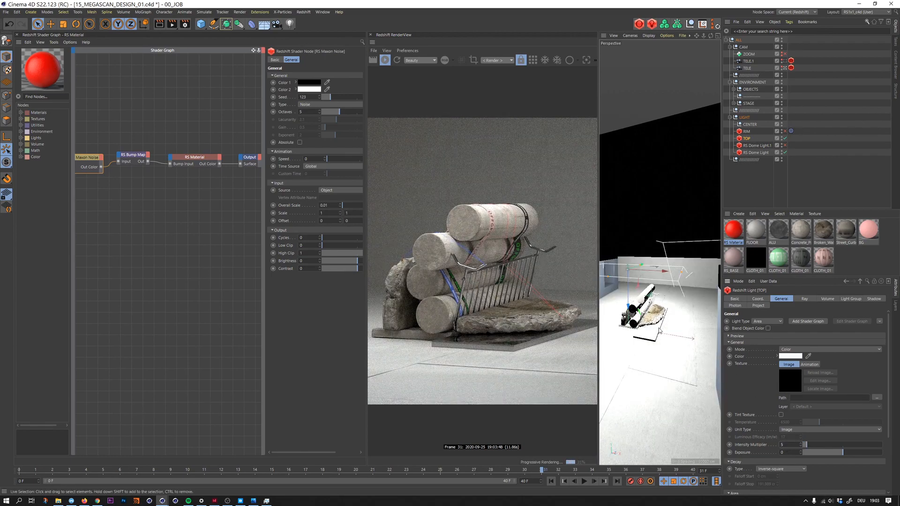
pyautogui.press('Return')
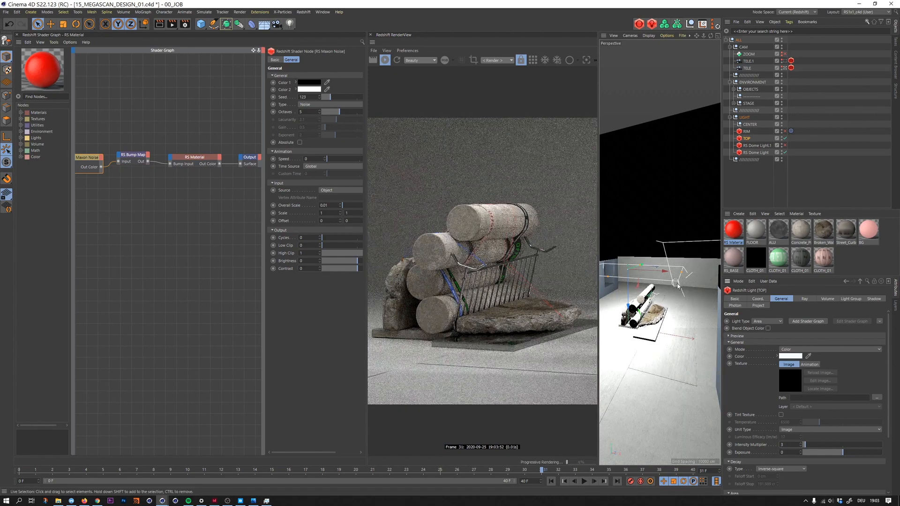
pyautogui.moveTo(675, 275)
pyautogui.mouseDown()
pyautogui.moveTo(641, 285)
pyautogui.moveTo(650, 287)
pyautogui.moveTo(643, 297)
pyautogui.moveTo(649, 263)
pyautogui.moveTo(696, 280)
pyautogui.moveTo(671, 273)
pyautogui.mouseUp()
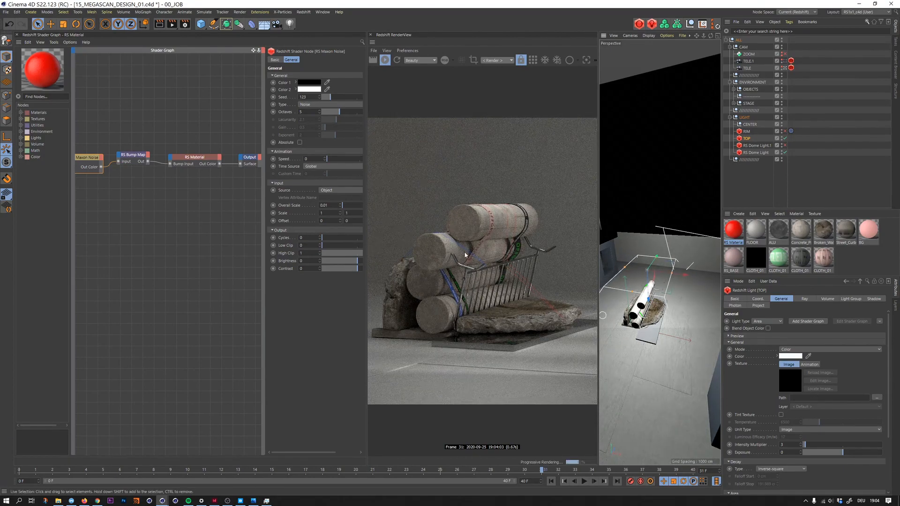
pyautogui.doubleClick(787, 445)
pyautogui.write('4')
pyautogui.press('Tab')
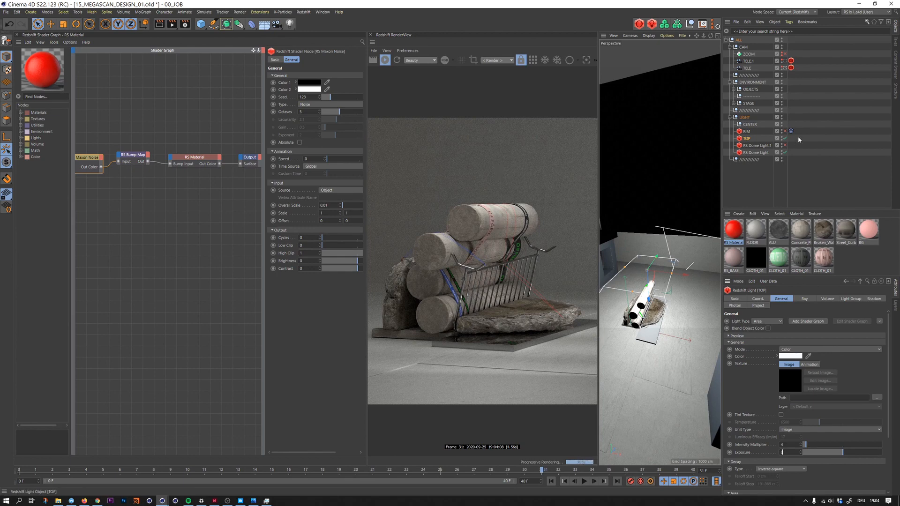
# - Send a snapshot of the render with the TOP light on to the Picture Viewer and disable that light
pyautogui.hotkey('shift', 'r')
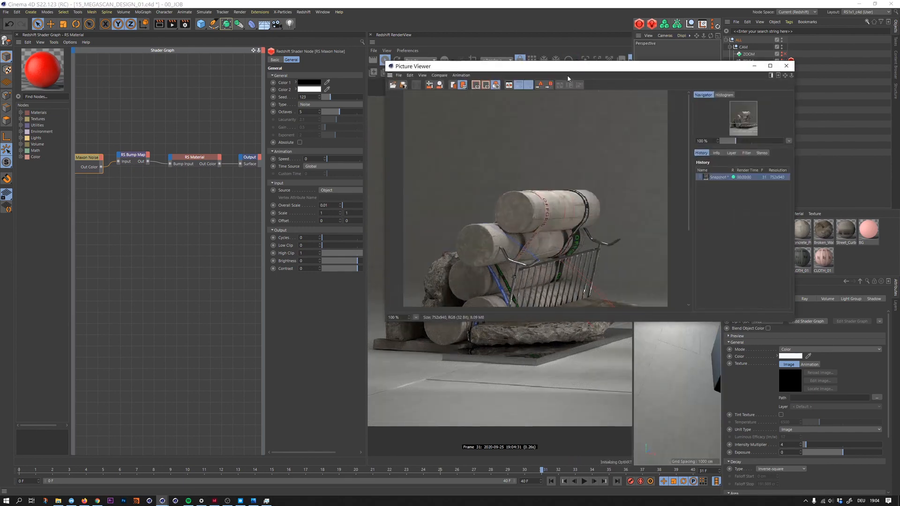
pyautogui.moveTo(569, 66); pyautogui.dragTo(148, 57)
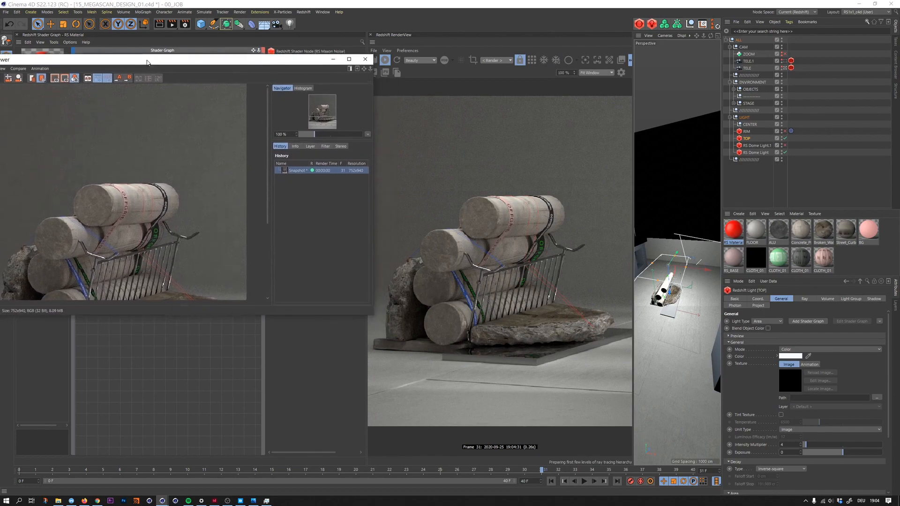
pyautogui.click(785, 138)
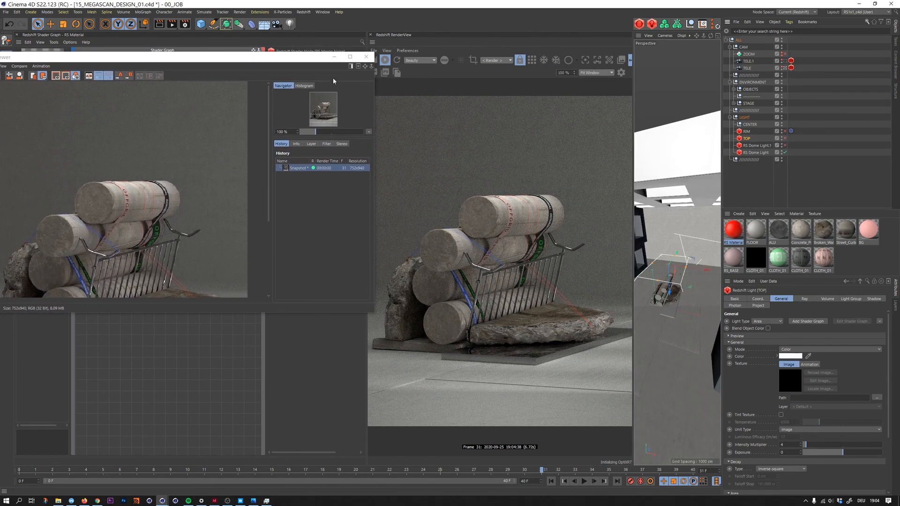
# - Narrow and reposition the Picture Viewer and fit the snapshot to its window
pyautogui.moveTo(374, 165); pyautogui.dragTo(268, 165)
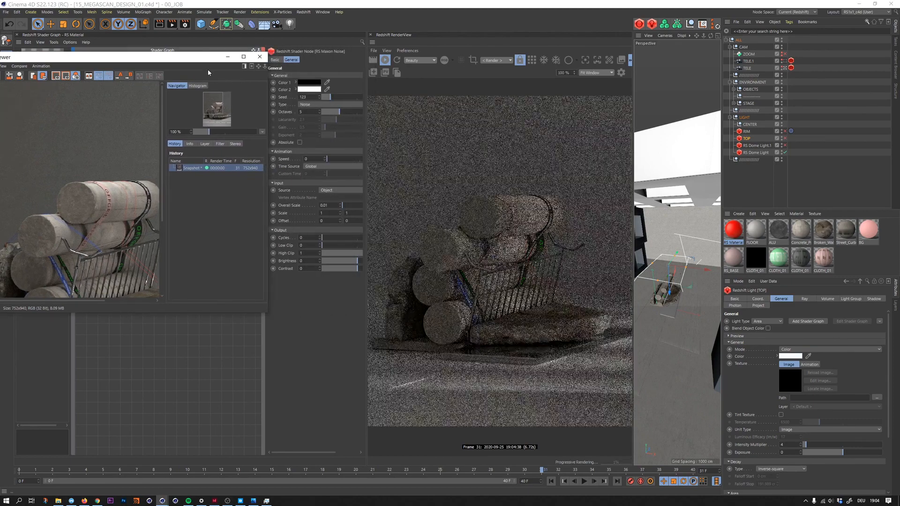
pyautogui.moveTo(198, 57); pyautogui.dragTo(269, 41)
pyautogui.click(66, 292)
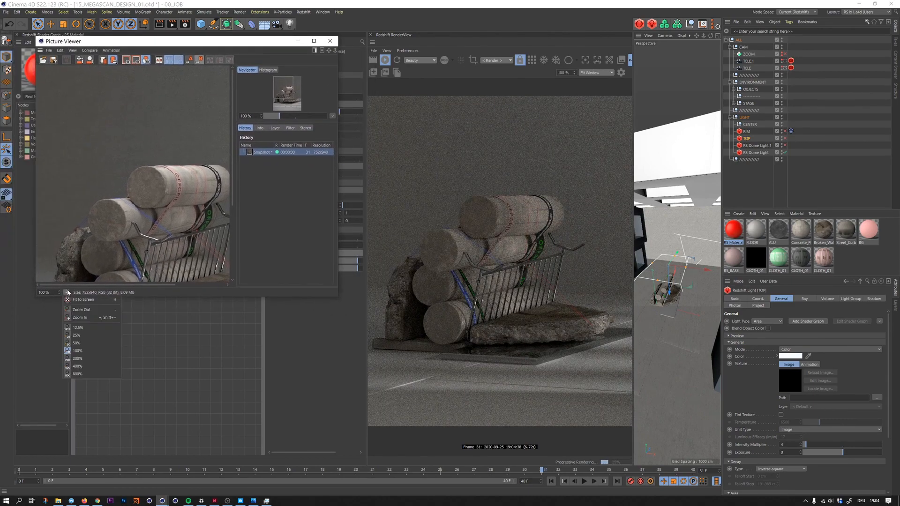
pyautogui.click(89, 298)
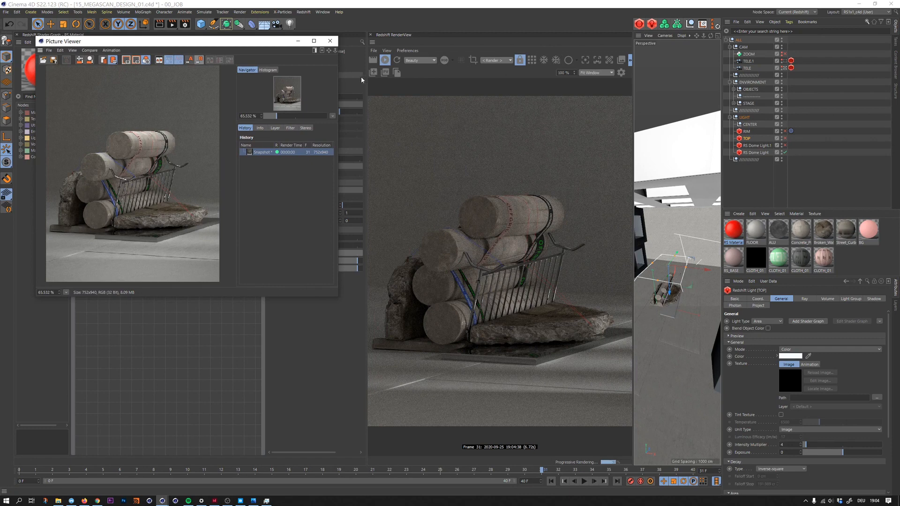
# - Send a second snapshot with the TOP light off, compare both in an enlarged Picture Viewer, and close it
pyautogui.click(385, 72)
pyautogui.moveTo(338, 298); pyautogui.dragTo(449, 372)
pyautogui.click(372, 159)
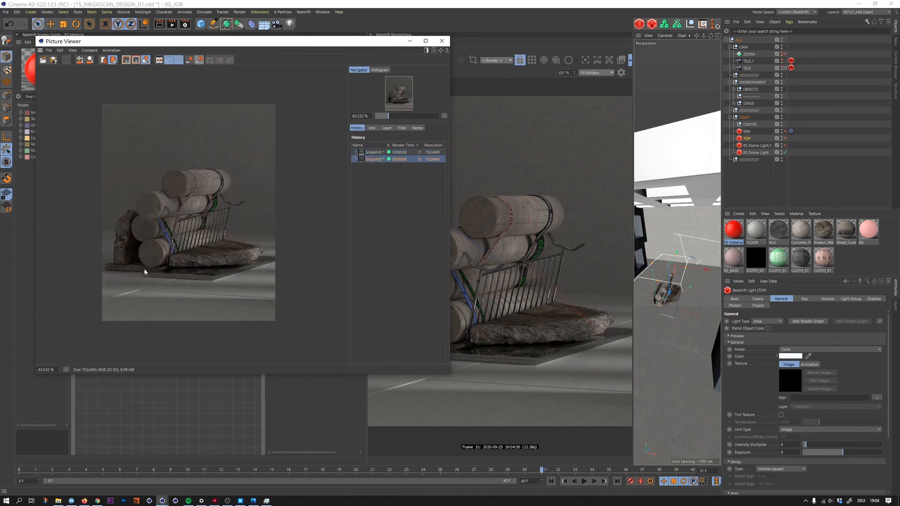
pyautogui.press('Up')
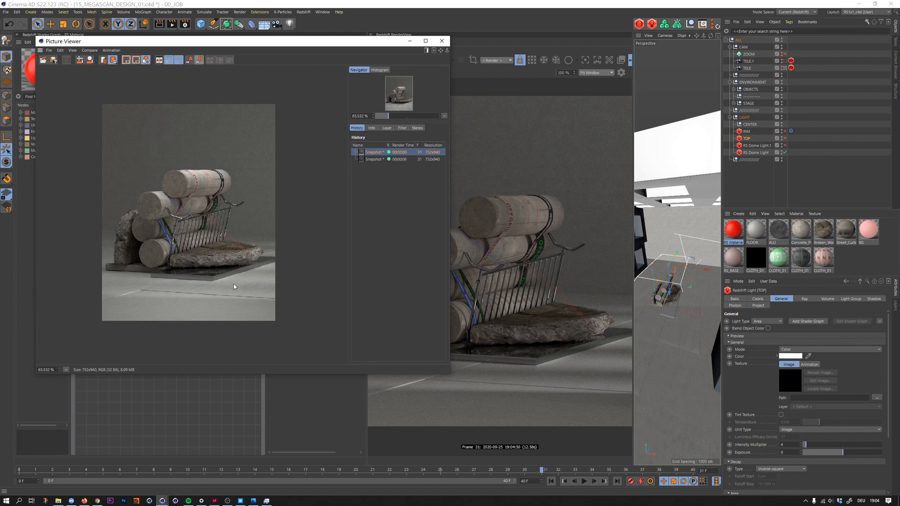
pyautogui.click(442, 41)
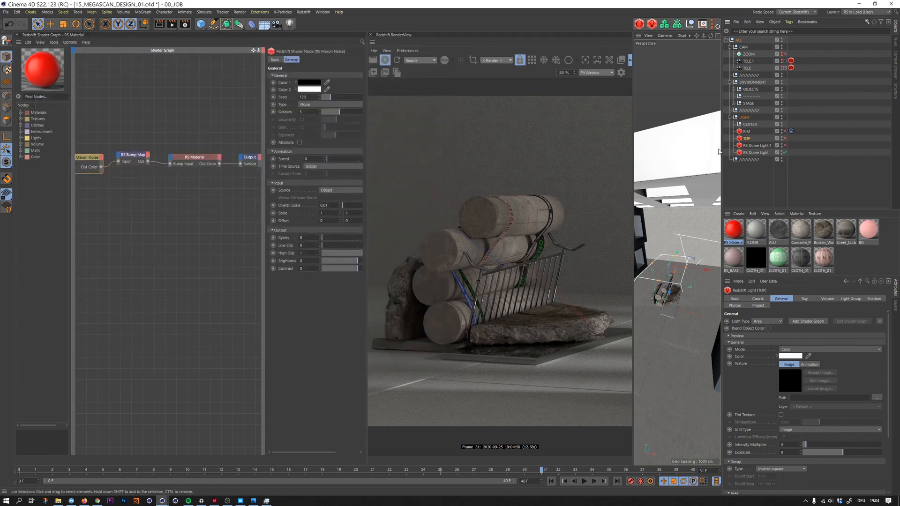
# - Switch the TOP light on and off again to compare its effect in the live render
pyautogui.click(786, 138)
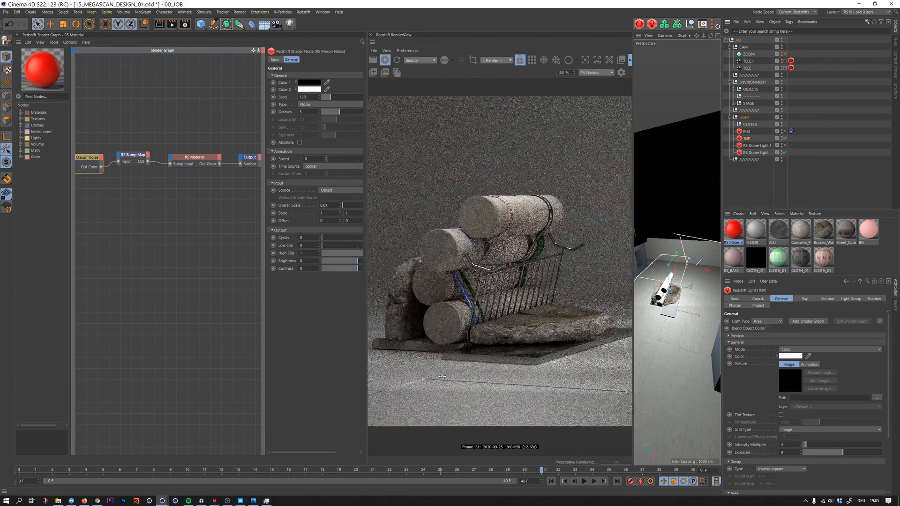
pyautogui.click(785, 139)
# - Rotate the original RS Dome Light to a heading of 240°
pyautogui.click(762, 153)
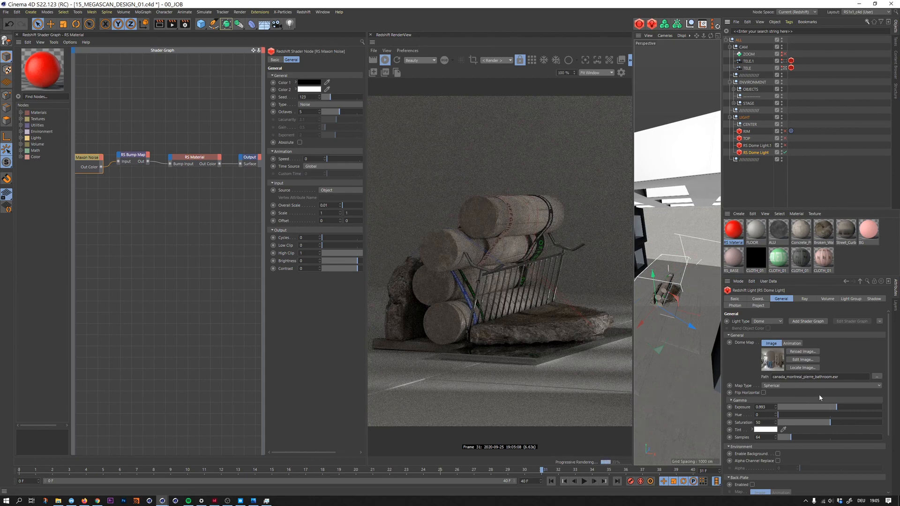
pyautogui.click(759, 300)
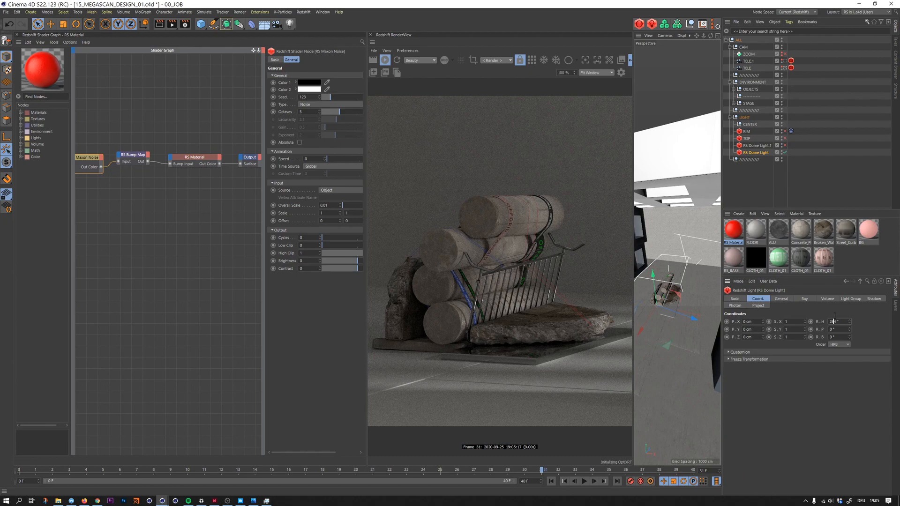
pyautogui.scroll(-18, 835, 317)
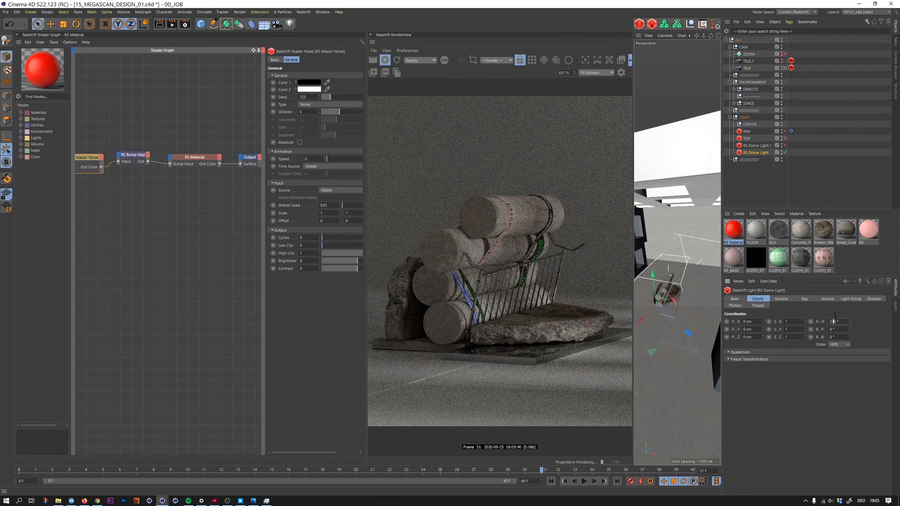
pyautogui.scroll(-2, 835, 316)
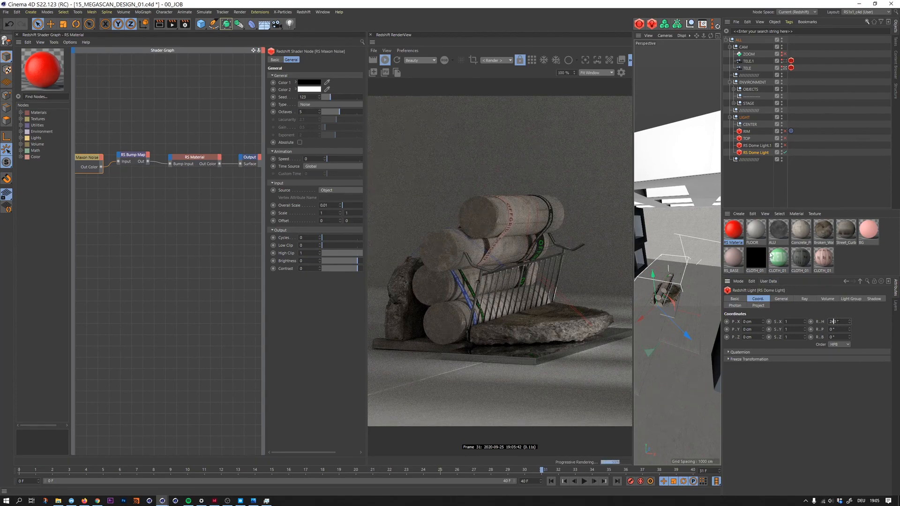
# - Switch the TOP light on, duplicate it, and leave only the copy enabled by switching the original off
pyautogui.click(785, 138)
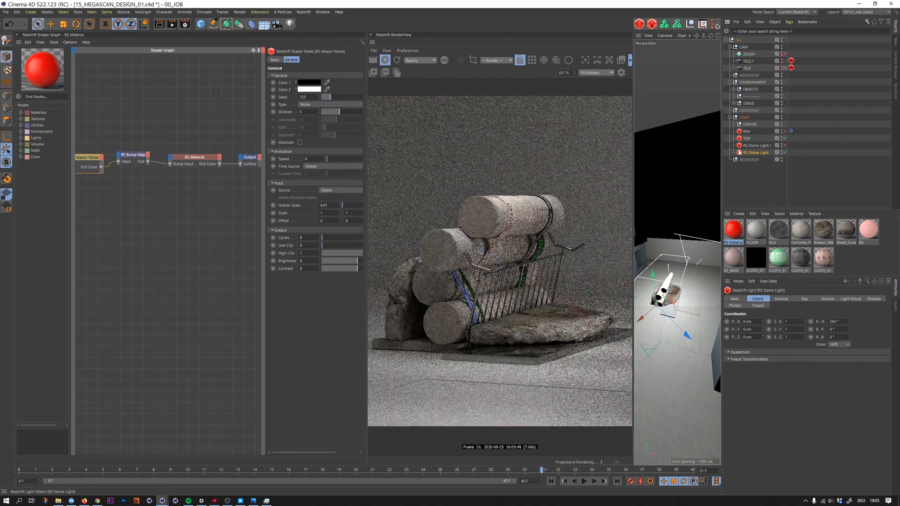
pyautogui.click(747, 138)
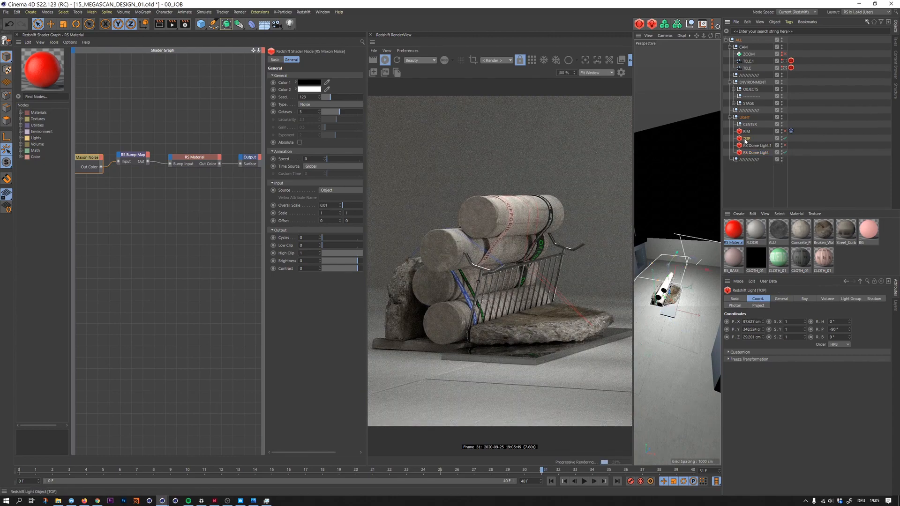
pyautogui.keyDown('ctrl'); pyautogui.moveTo(748, 137); pyautogui.dragTo(750, 139); pyautogui.keyUp('ctrl')
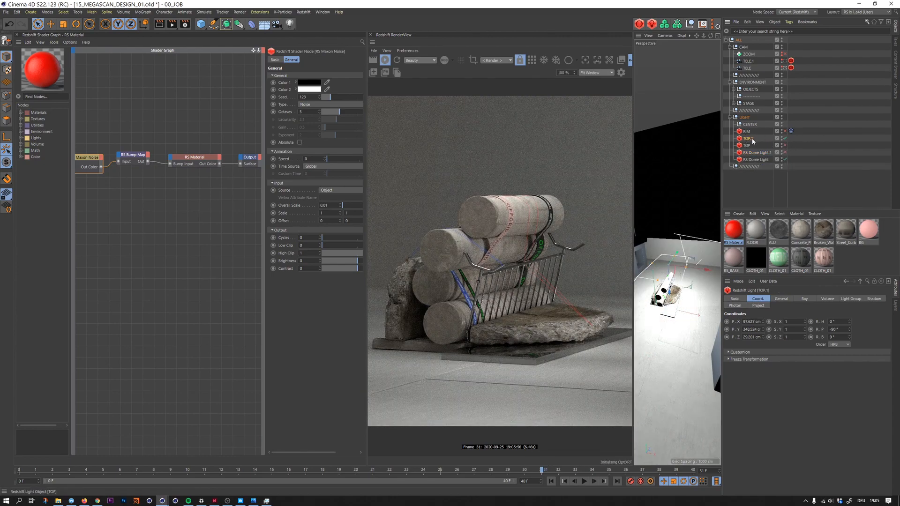
# - Raise the duplicated top light above the perforated ceiling to about 1165 cm in Y and shift it to about 80 cm in Z
pyautogui.moveTo(673, 294); pyautogui.dragTo(675, 157)
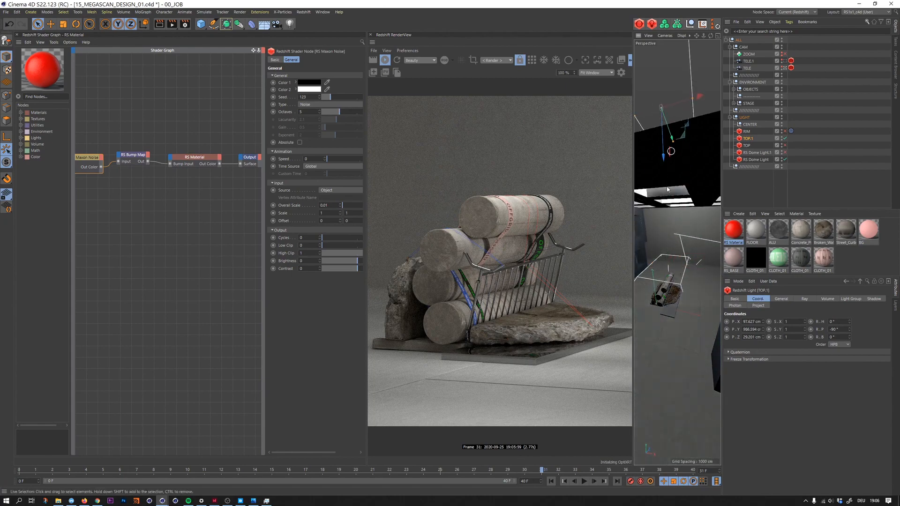
pyautogui.keyDown('alt'); pyautogui.moveTo(664, 208); pyautogui.dragTo(662, 219); pyautogui.keyUp('alt')
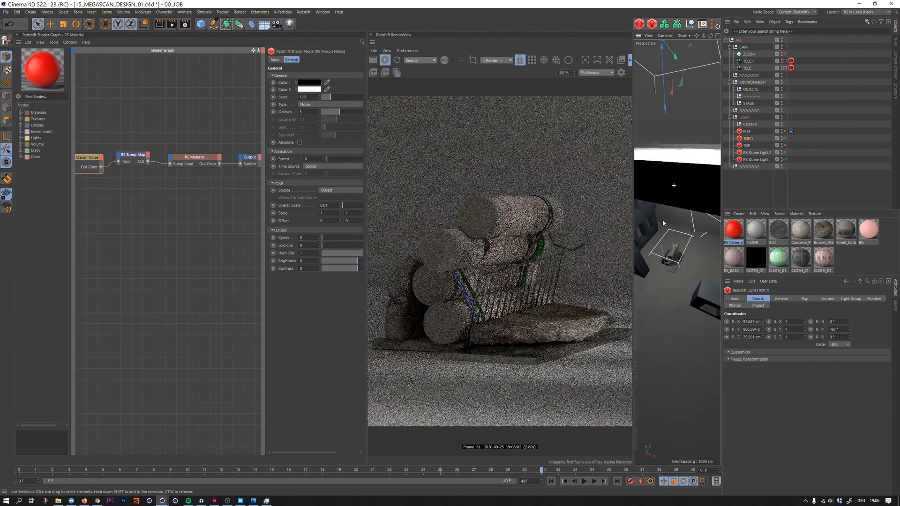
pyautogui.moveTo(666, 100); pyautogui.dragTo(670, 164)
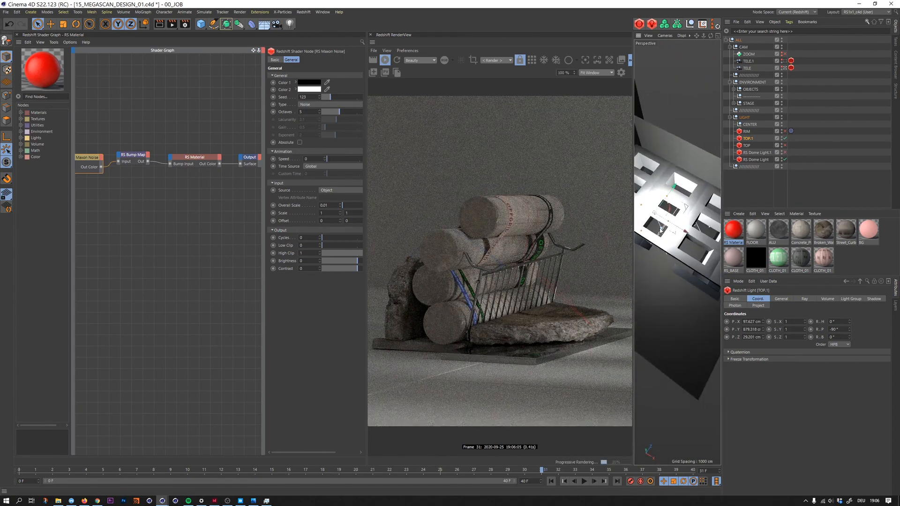
pyautogui.moveTo(661, 230); pyautogui.dragTo(645, 160)
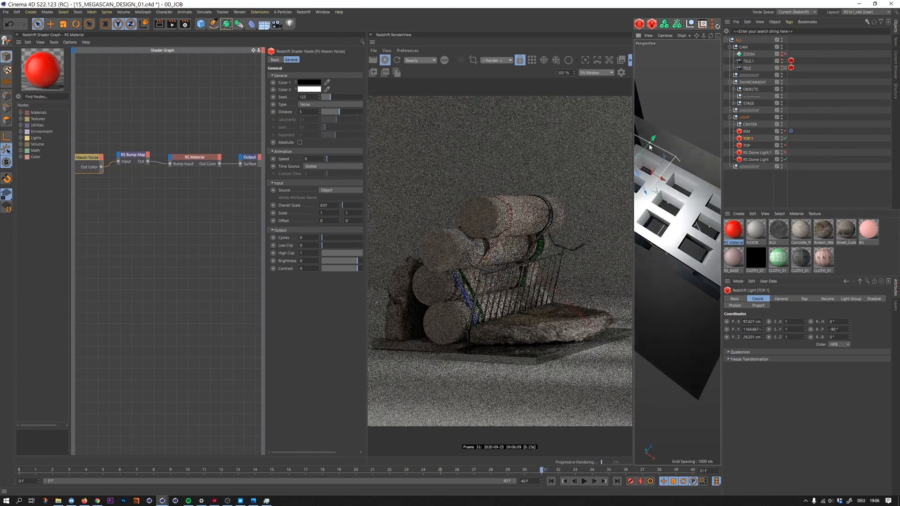
pyautogui.keyDown('alt'); pyautogui.moveTo(645, 159); pyautogui.dragTo(677, 147, button='middle'); pyautogui.keyUp('alt')
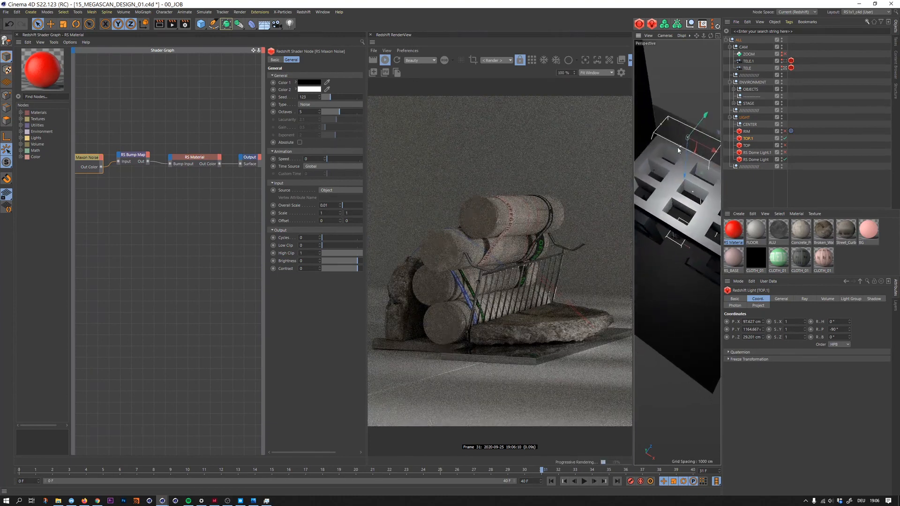
pyautogui.keyDown('alt'); pyautogui.moveTo(685, 160); pyautogui.dragTo(677, 162, button='right'); pyautogui.keyUp('alt')
pyautogui.moveTo(696, 142); pyautogui.dragTo(699, 136)
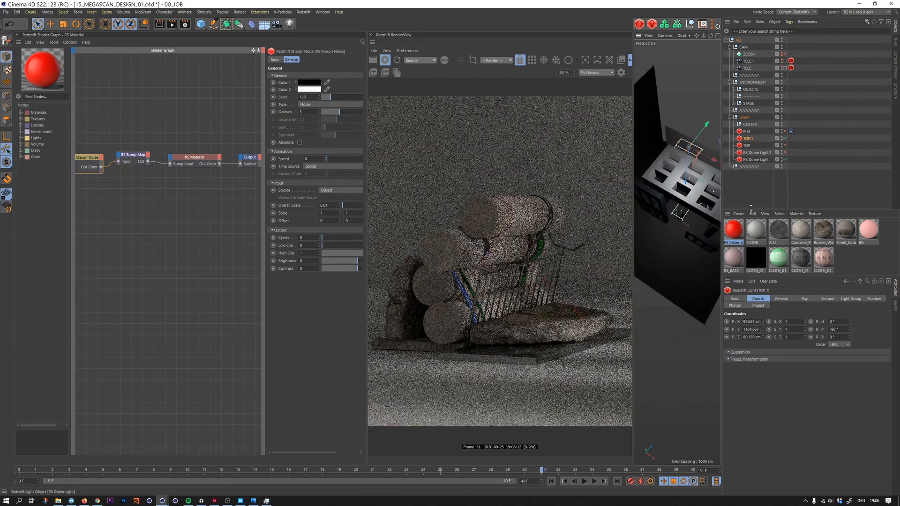
# - Switch the RS Dome Light off and set the duplicated top light's intensity multiplier to 400
pyautogui.click(785, 160)
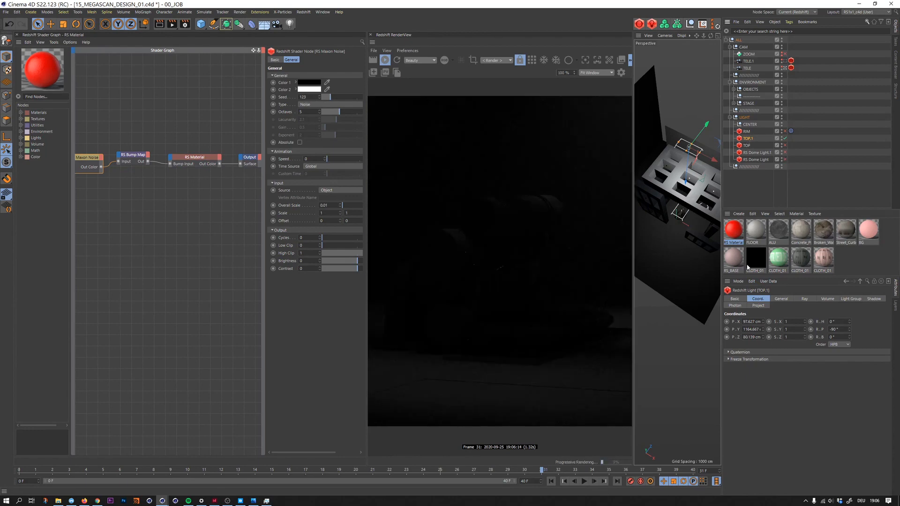
pyautogui.click(781, 299)
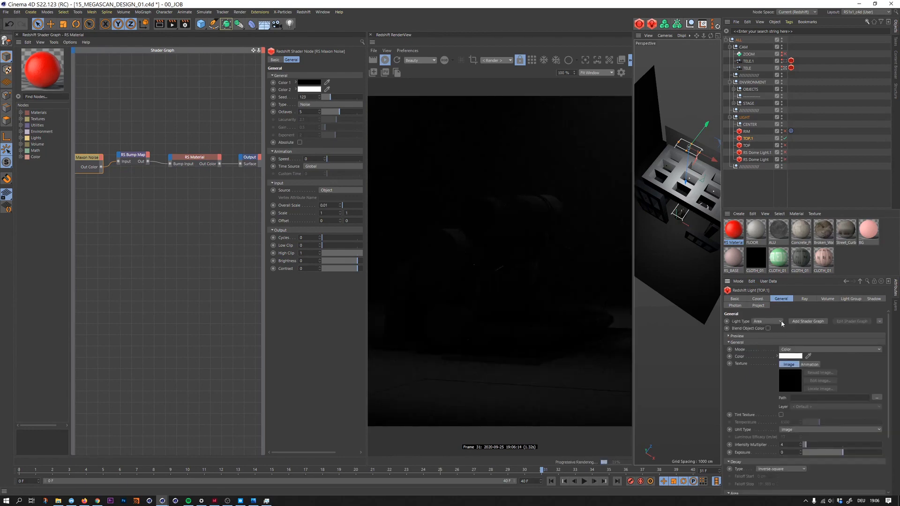
pyautogui.click(784, 445)
pyautogui.write('500')
pyautogui.press('Return')
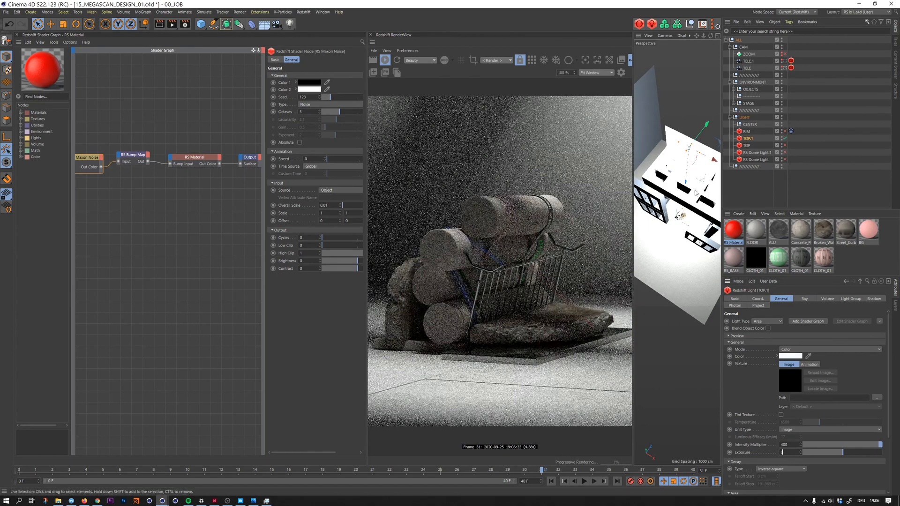
# - Reposition the duplicated top light above the ceiling openings and switch the RS Dome Light back on
pyautogui.moveTo(686, 183); pyautogui.dragTo(688, 166)
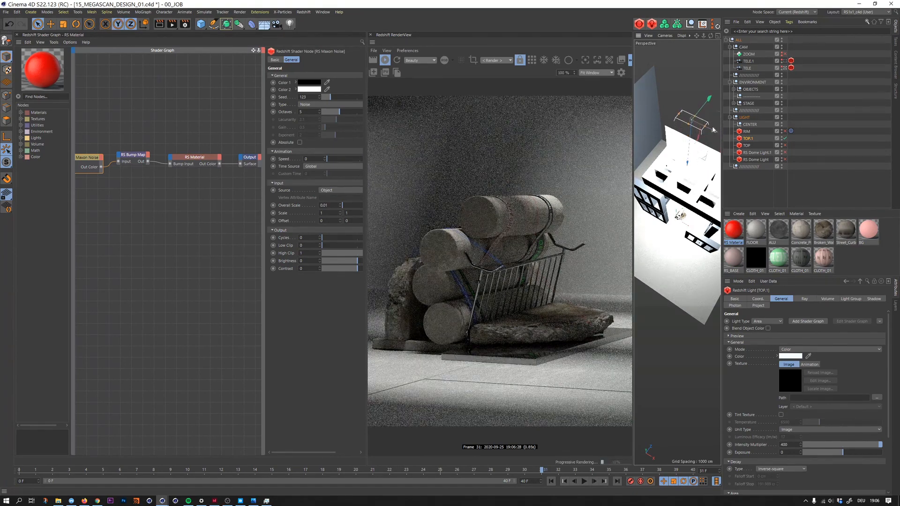
pyautogui.moveTo(713, 131); pyautogui.dragTo(717, 130)
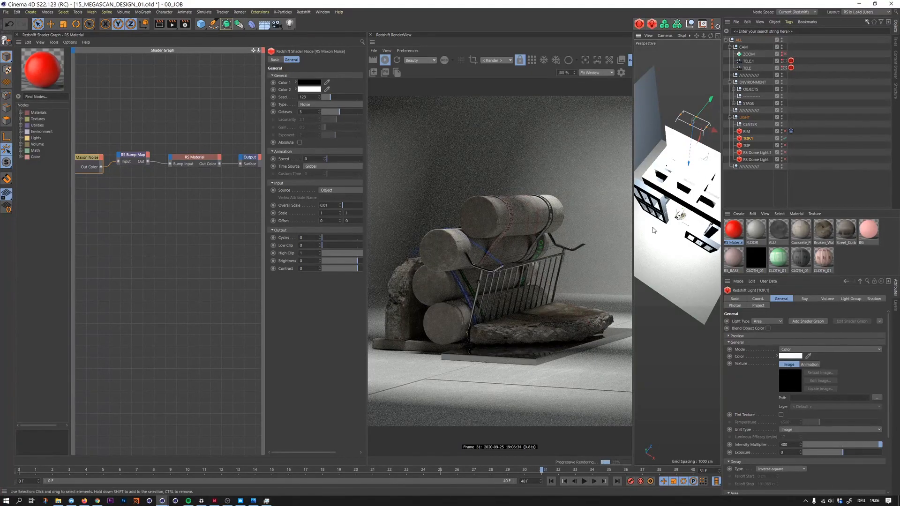
pyautogui.keyDown('alt'); pyautogui.moveTo(691, 163); pyautogui.dragTo(698, 234); pyautogui.keyUp('alt')
pyautogui.keyDown('alt'); pyautogui.moveTo(689, 127); pyautogui.dragTo(682, 145); pyautogui.keyUp('alt')
pyautogui.click(784, 160)
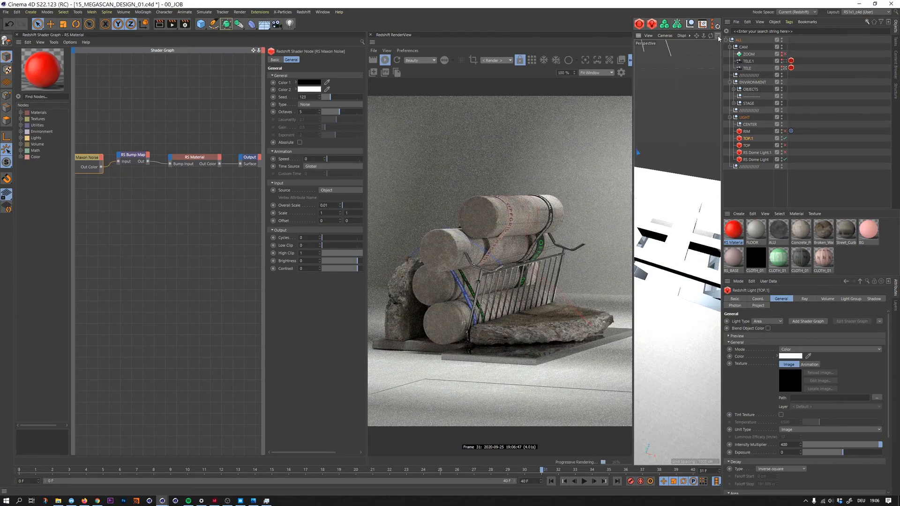
pyautogui.moveTo(712, 45); pyautogui.dragTo(672, 78)
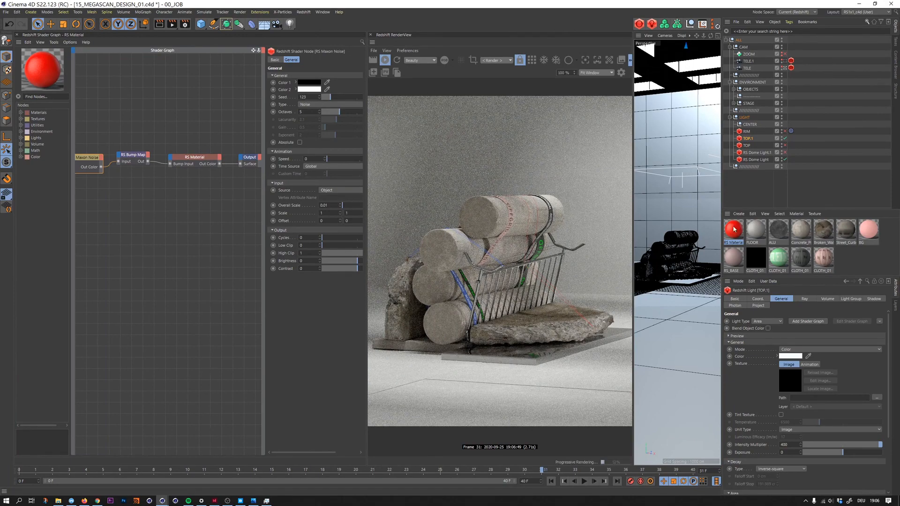
# - Lower the RS Dome Light's exposure to about -1.7 and set the duplicated top light's intensity multiplier to 300
pyautogui.click(752, 159)
pyautogui.moveTo(811, 407); pyautogui.dragTo(823, 407)
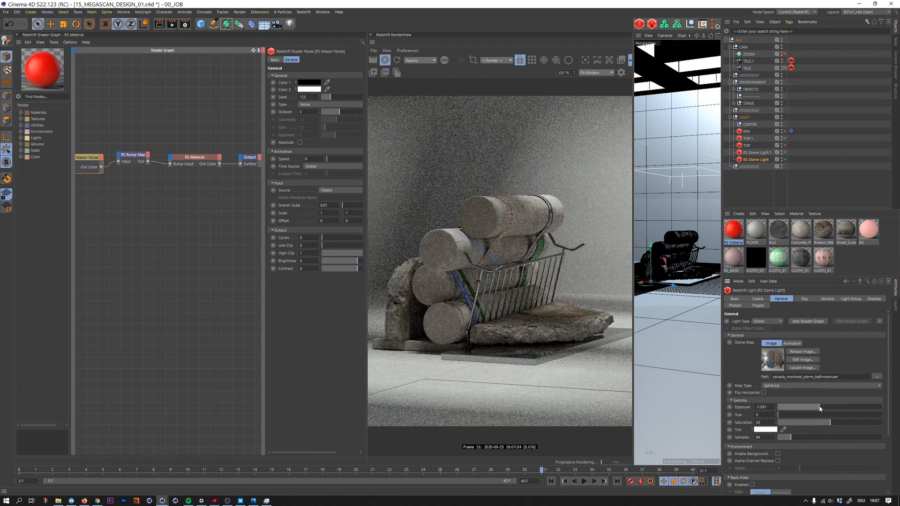
pyautogui.click(748, 138)
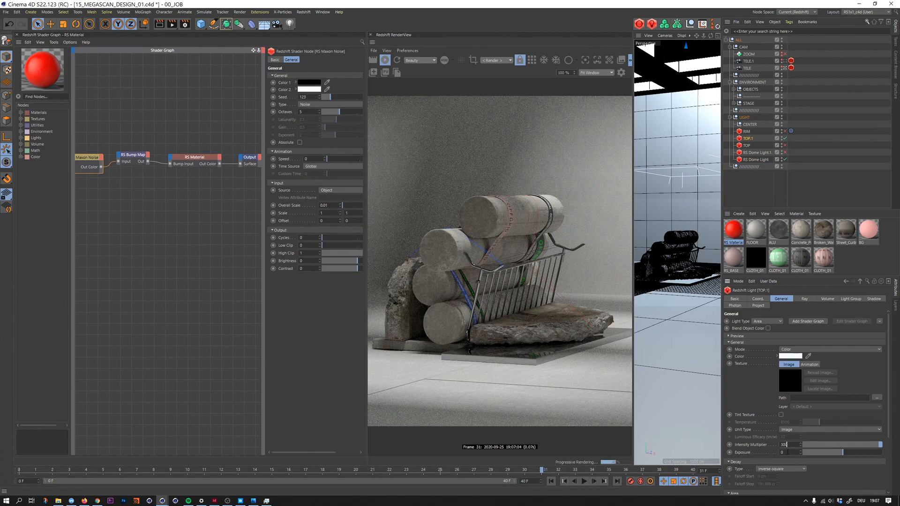
pyautogui.press('Return')
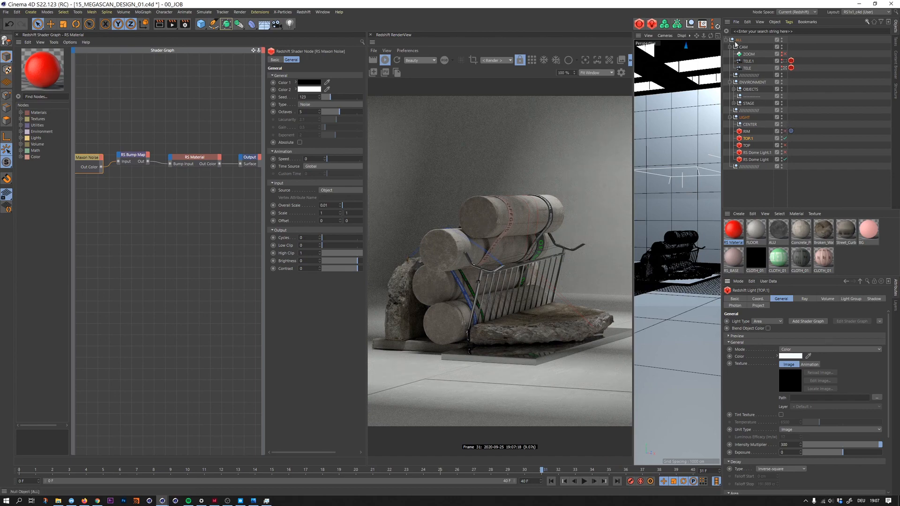
pyautogui.write('3')
pyautogui.moveTo(688, 223); pyautogui.dragTo(686, 240)
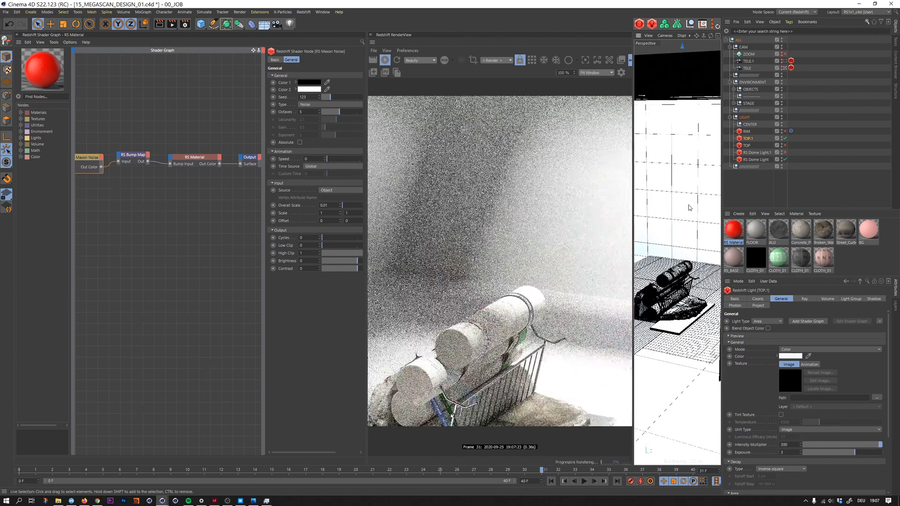
pyautogui.hotkey('ctrl', 'z')
pyautogui.hotkey('ctrl', 'shift', 'z')
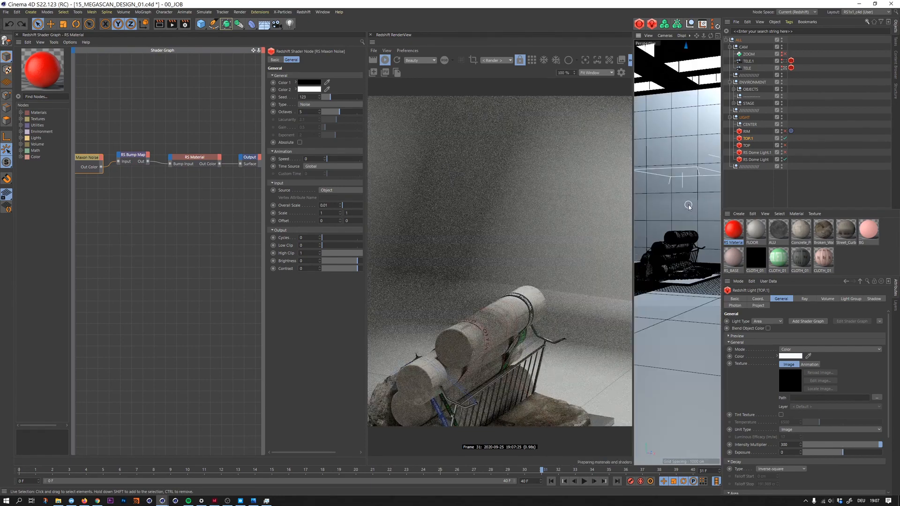
# - Isolate the RIM light by switching it on and switching the duplicated top light and RS Dome Light off
pyautogui.moveTo(718, 37); pyautogui.dragTo(716, 128)
pyautogui.keyDown('alt'); pyautogui.moveTo(669, 267); pyautogui.dragTo(681, 192); pyautogui.keyUp('alt')
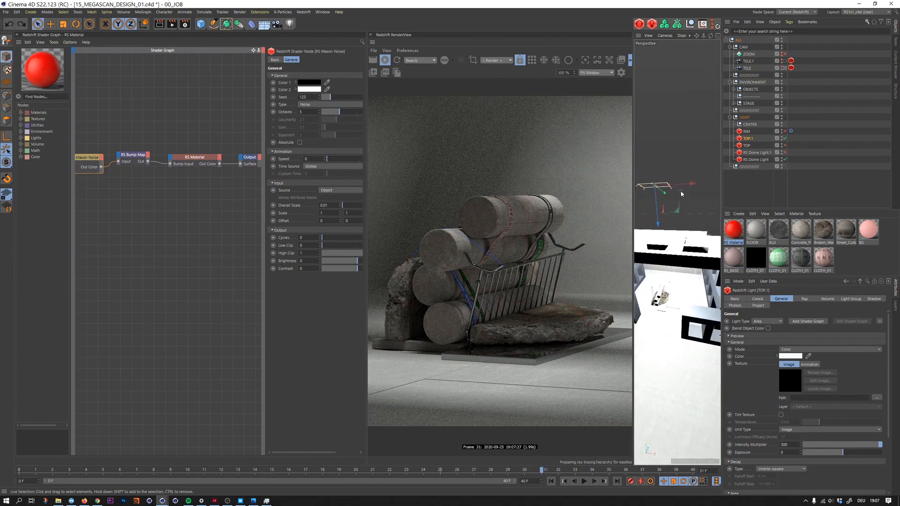
pyautogui.click(767, 131)
pyautogui.keyDown('alt'); pyautogui.moveTo(676, 293); pyautogui.dragTo(678, 271); pyautogui.keyUp('alt')
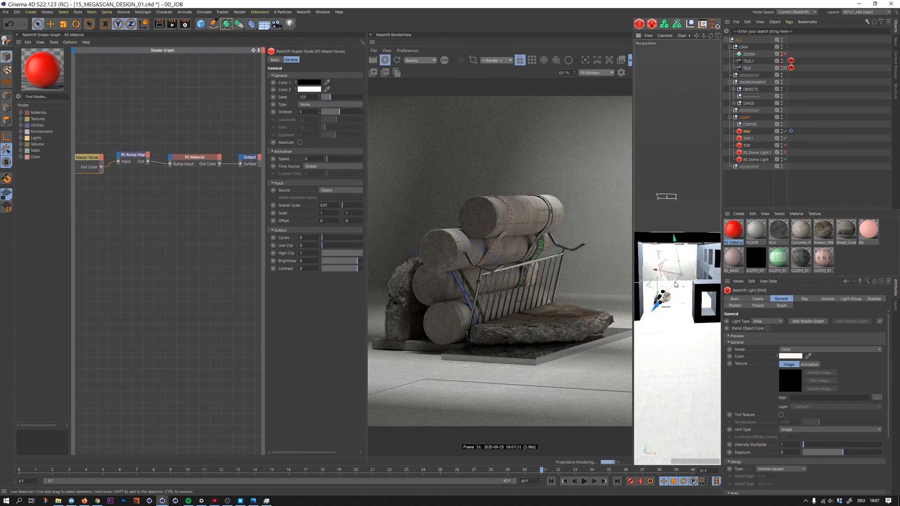
pyautogui.keyDown('alt'); pyautogui.moveTo(676, 285); pyautogui.dragTo(617, 262); pyautogui.keyUp('alt')
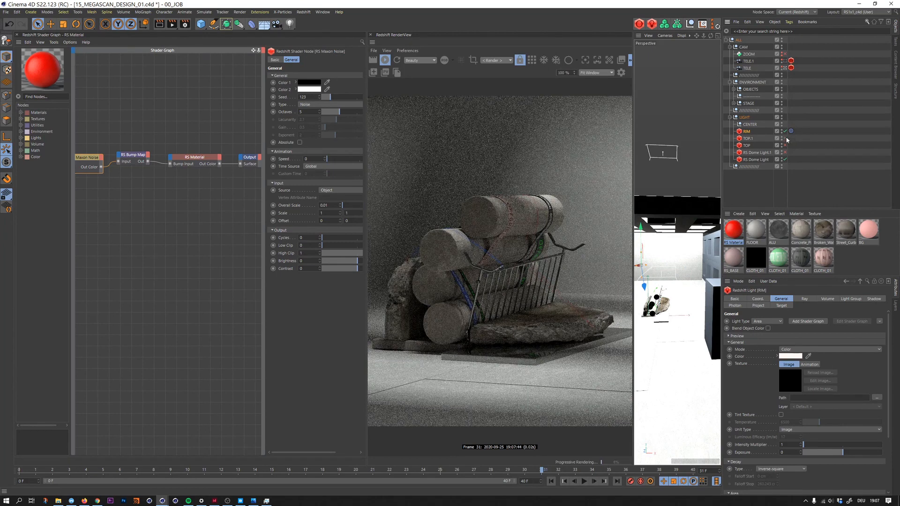
pyautogui.click(785, 160)
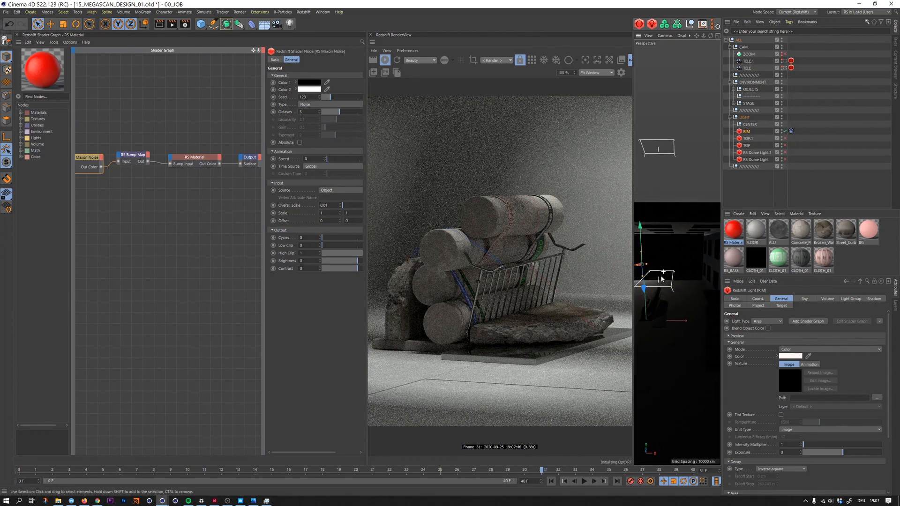
# - Move the RIM light along its depth axis within the stage and check its effect in the render
pyautogui.keyDown('alt'); pyautogui.moveTo(662, 276); pyautogui.dragTo(641, 299); pyautogui.keyUp('alt')
pyautogui.keyDown('alt'); pyautogui.moveTo(677, 252); pyautogui.dragTo(712, 269); pyautogui.keyUp('alt')
pyautogui.moveTo(651, 268); pyautogui.dragTo(671, 259)
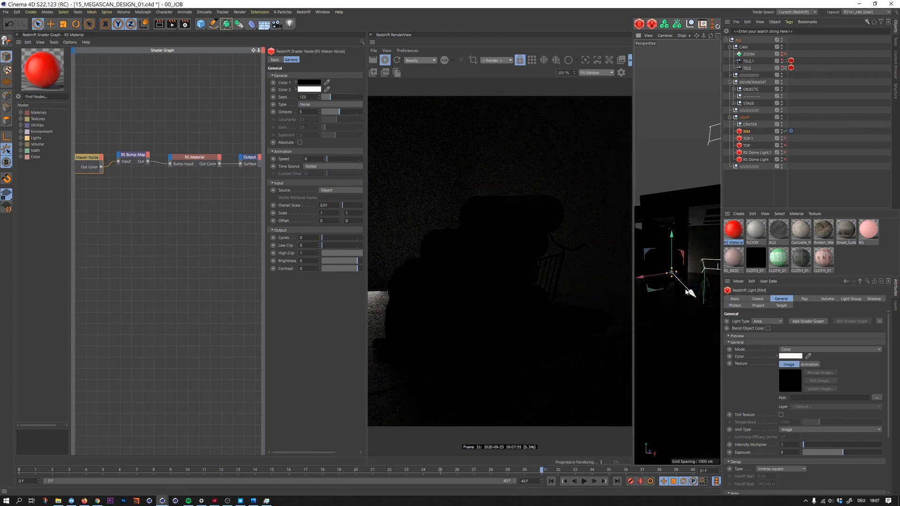
pyautogui.moveTo(690, 293); pyautogui.dragTo(713, 312)
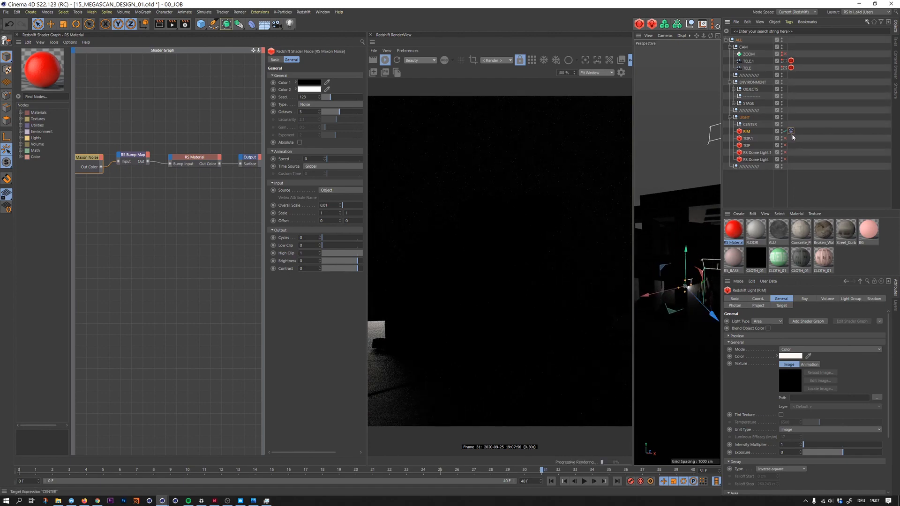
# - Delete the Target tag from the RIM light, restoring the accidentally removed red material
pyautogui.click(792, 132)
pyautogui.press('Delete')
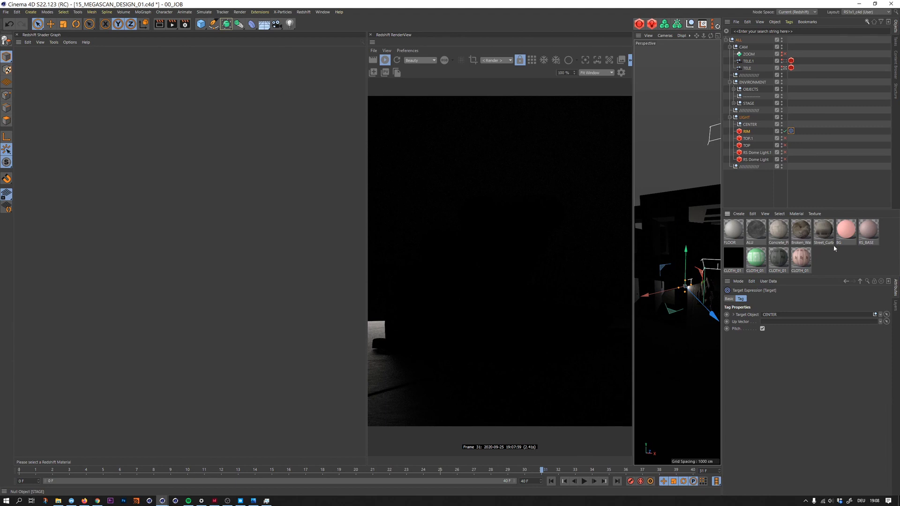
pyautogui.hotkey('ctrl', 'z')
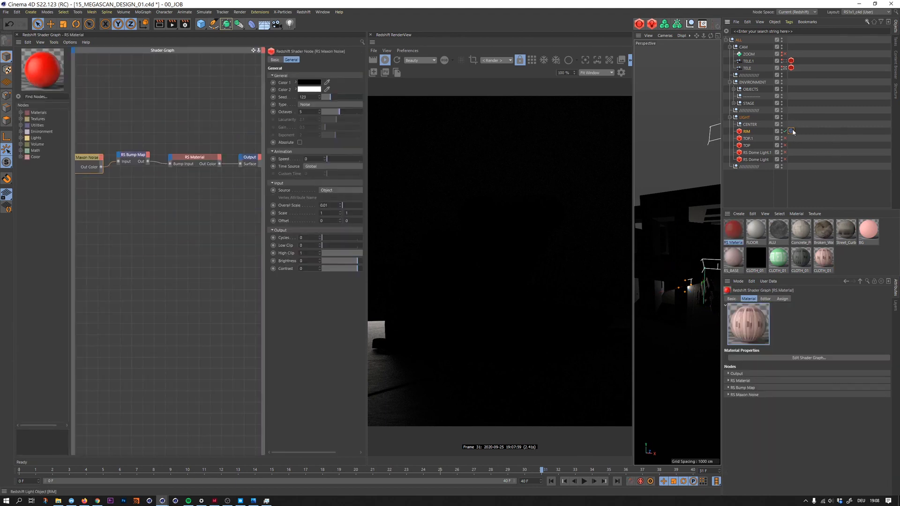
pyautogui.click(791, 132)
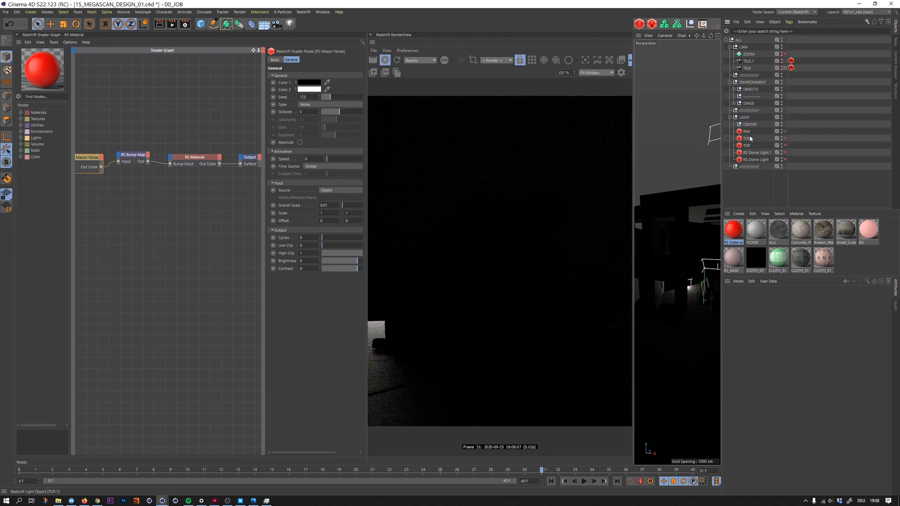
# - Move and rotate the RIM light freely to place it behind the stacked cylinders
pyautogui.moveTo(688, 280); pyautogui.dragTo(677, 274)
pyautogui.keyDown('alt'); pyautogui.moveTo(693, 277); pyautogui.dragTo(670, 258); pyautogui.keyUp('alt')
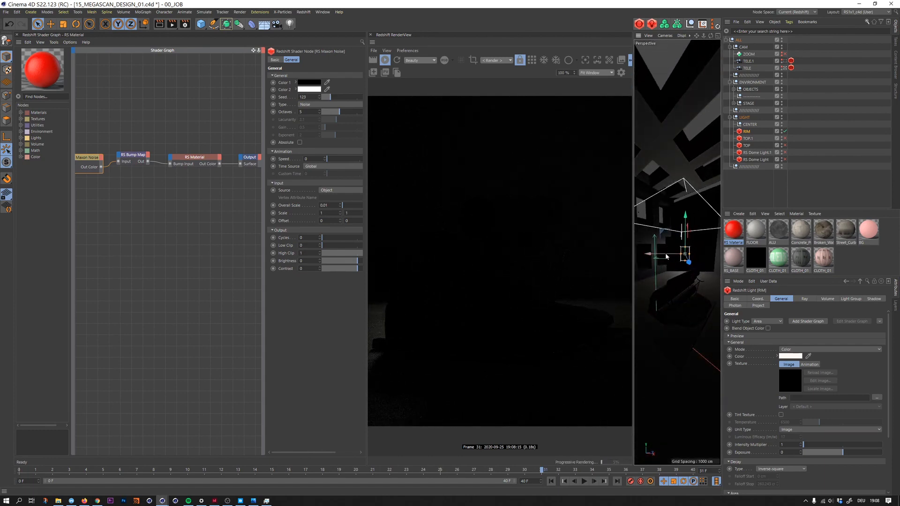
pyautogui.press('r')
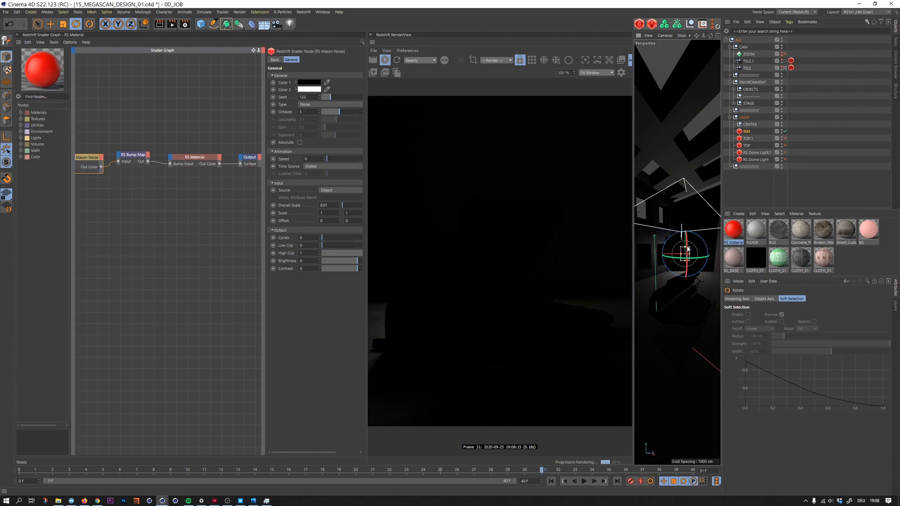
pyautogui.moveTo(686, 247); pyautogui.dragTo(685, 244)
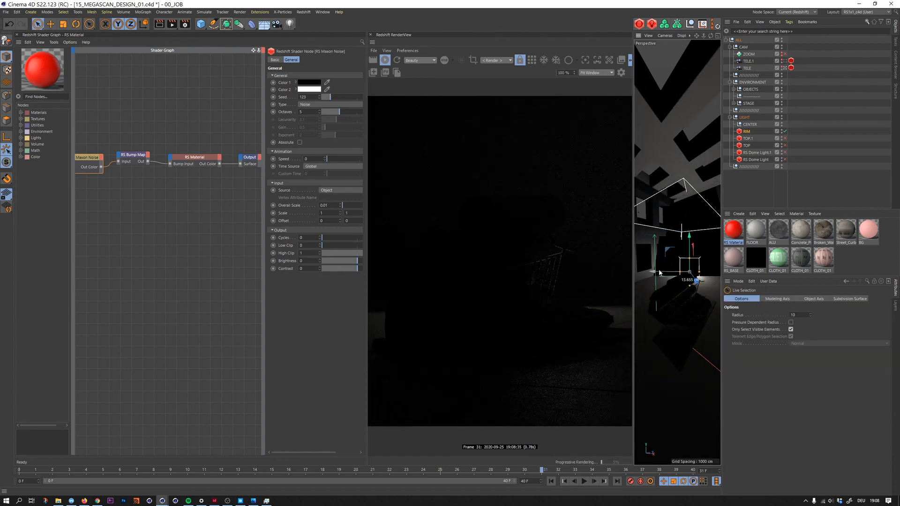
pyautogui.moveTo(659, 272); pyautogui.dragTo(658, 273)
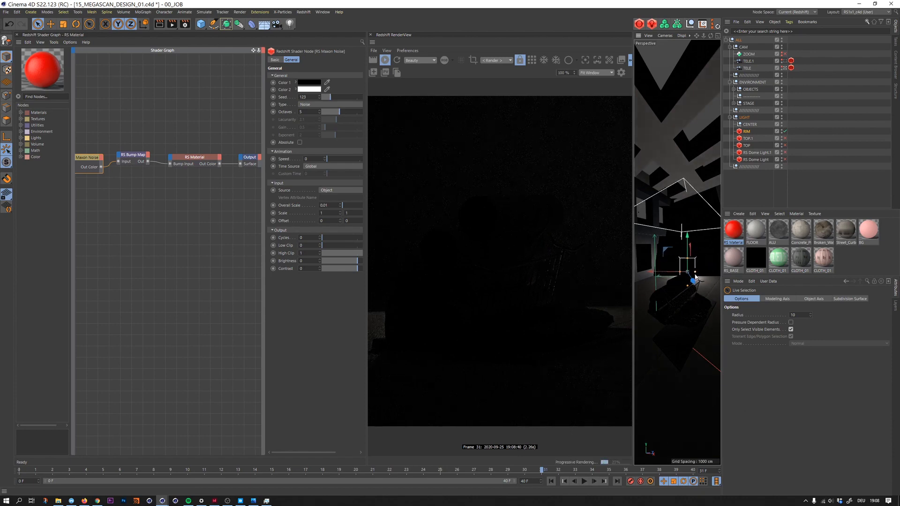
# - Set the RIM light's intensity multiplier to 5 and narrow its spread to 0.313
pyautogui.click(744, 133)
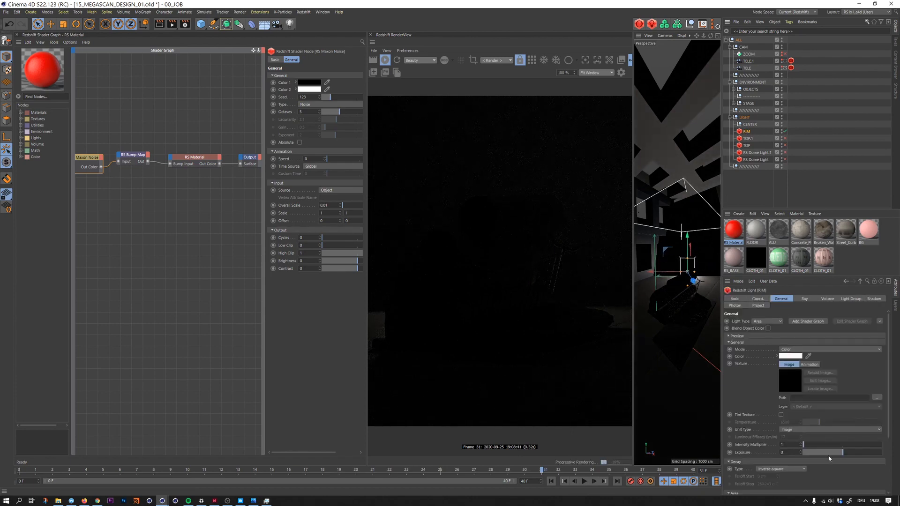
pyautogui.scroll(-3, 855, 434)
pyautogui.write('5')
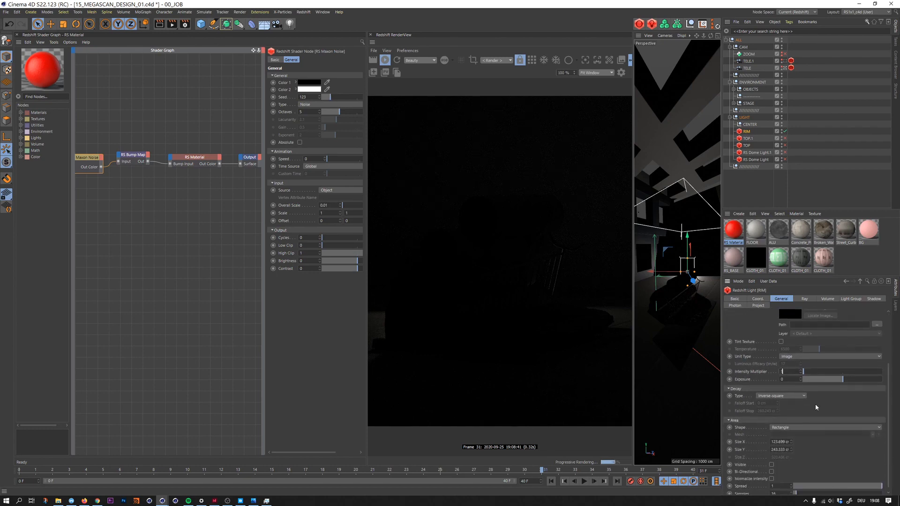
pyautogui.press('Return')
pyautogui.click(839, 486)
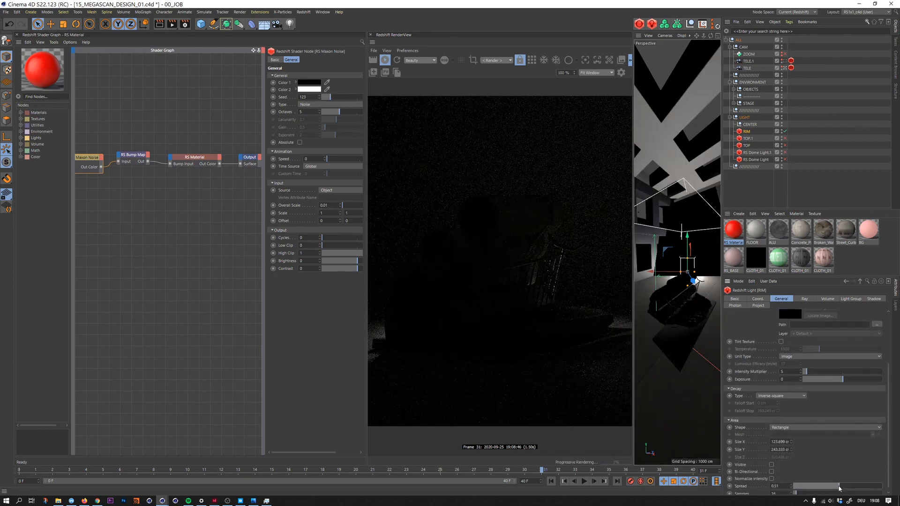
pyautogui.click(826, 487)
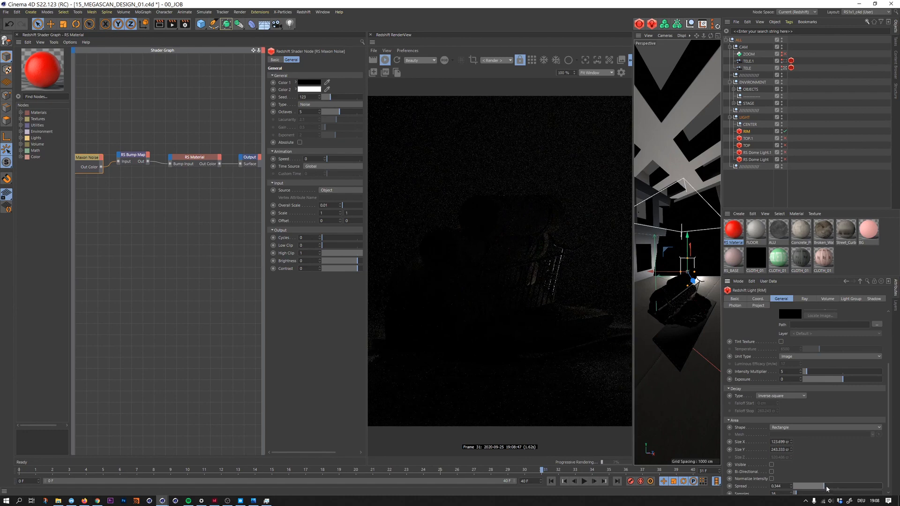
pyautogui.click(821, 486)
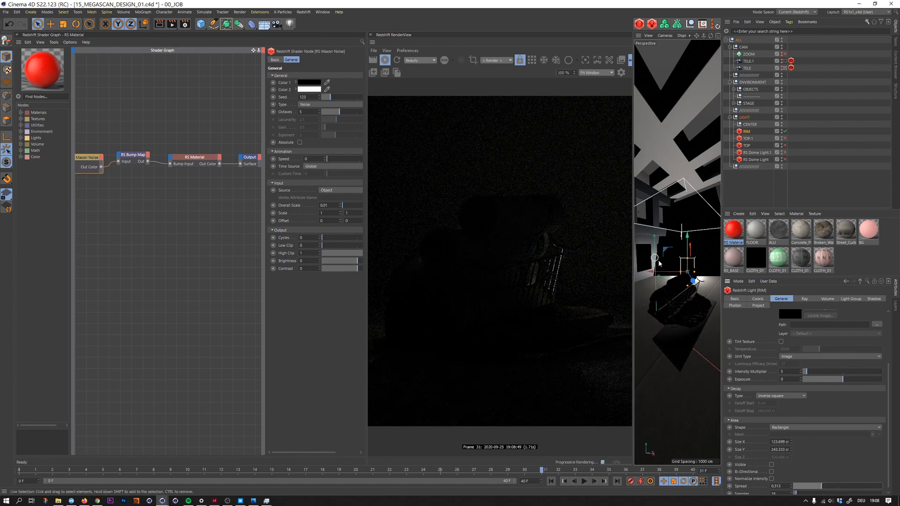
# - Reposition the RIM light slightly and rotate it so it grazes the edges of the stacked cylinders from behind
pyautogui.moveTo(664, 274); pyautogui.dragTo(661, 276)
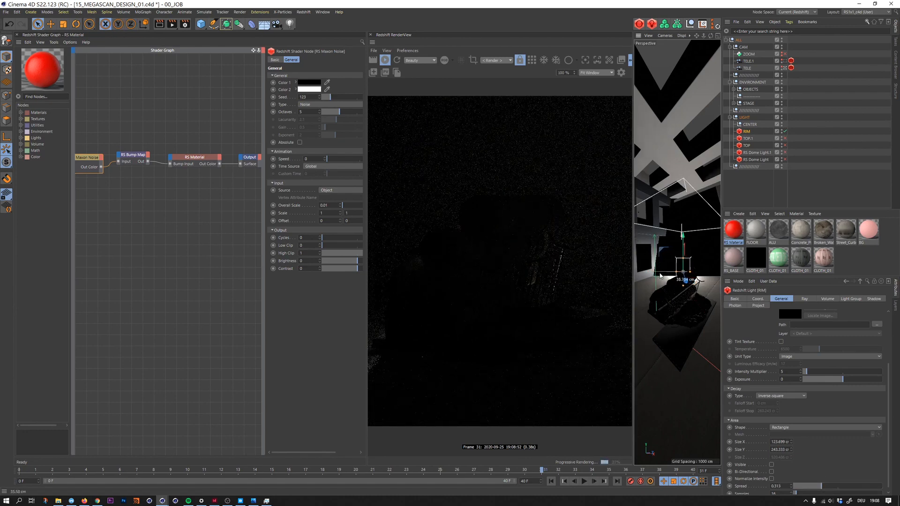
pyautogui.press('r')
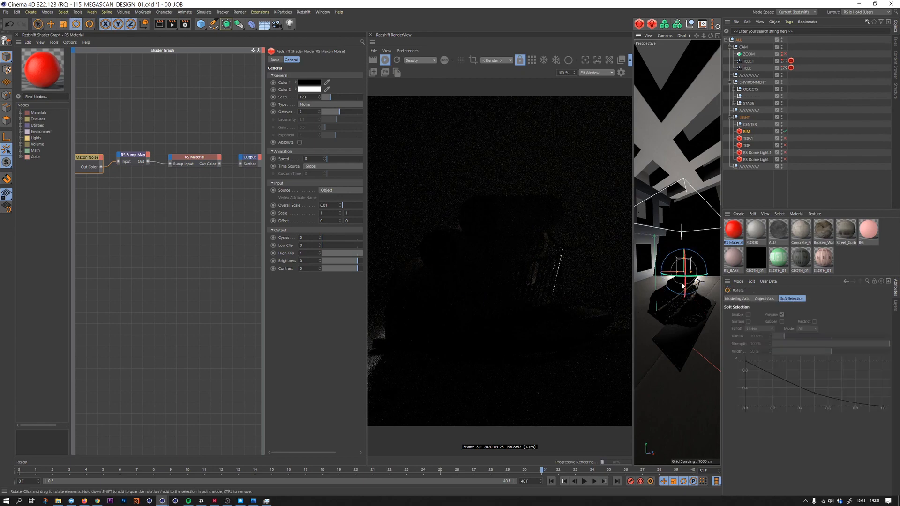
pyautogui.moveTo(682, 285); pyautogui.dragTo(708, 278)
pyautogui.press('space')
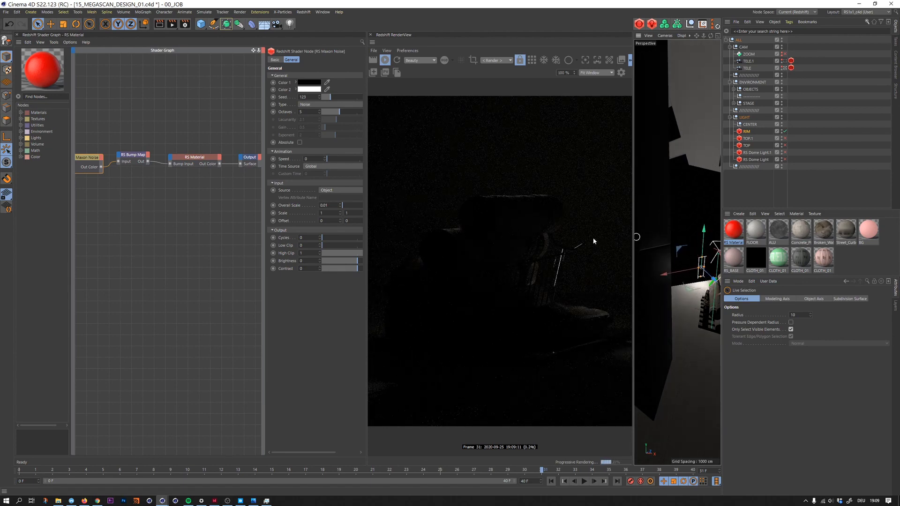
pyautogui.press('r')
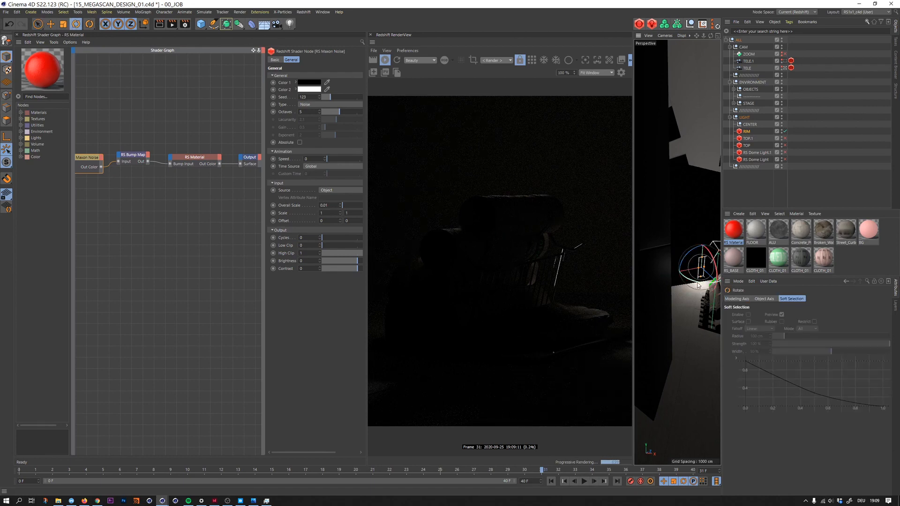
pyautogui.moveTo(699, 282); pyautogui.dragTo(695, 287)
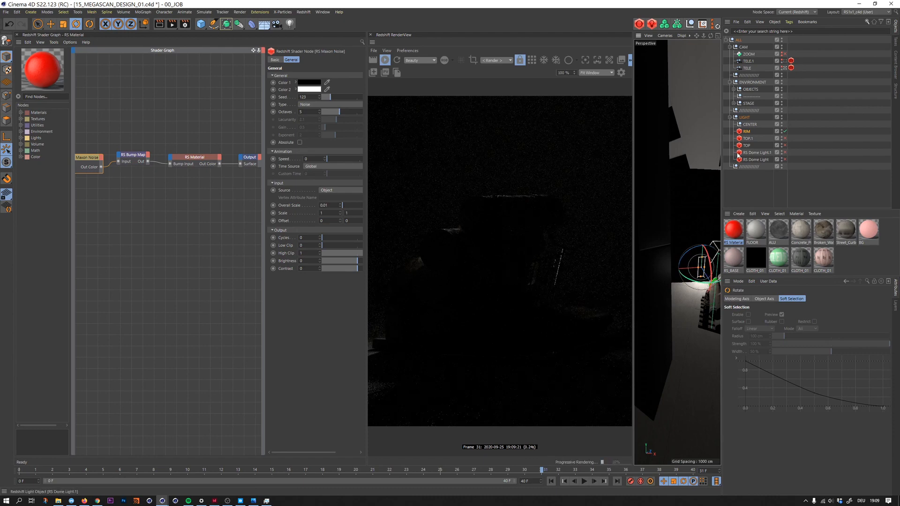
# - Switch the TOP.1 light and the RS Dome Light back on and save the scene
pyautogui.click(785, 139)
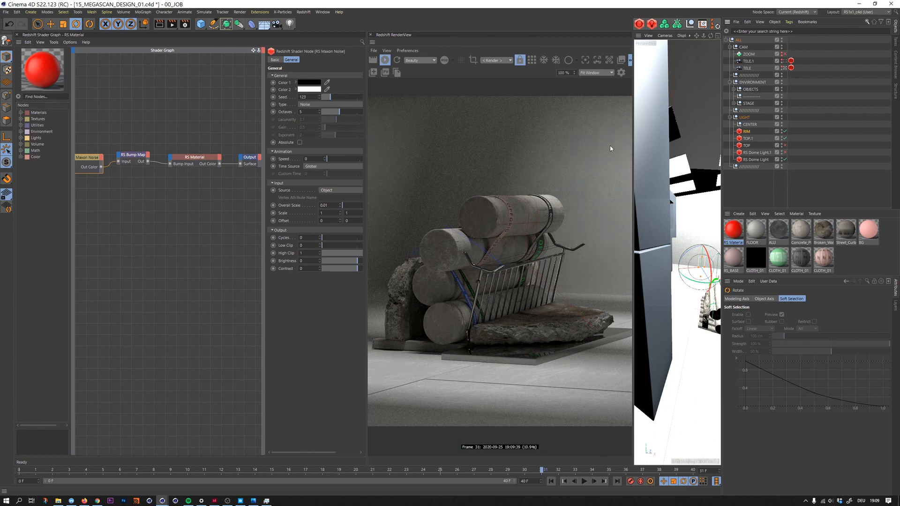
pyautogui.hotkey('ctrl', 's')
# - Switch to the Photos app to compare the earlier render with the current one, and return to the scene
pyautogui.hotkey('alt', 'Tab')
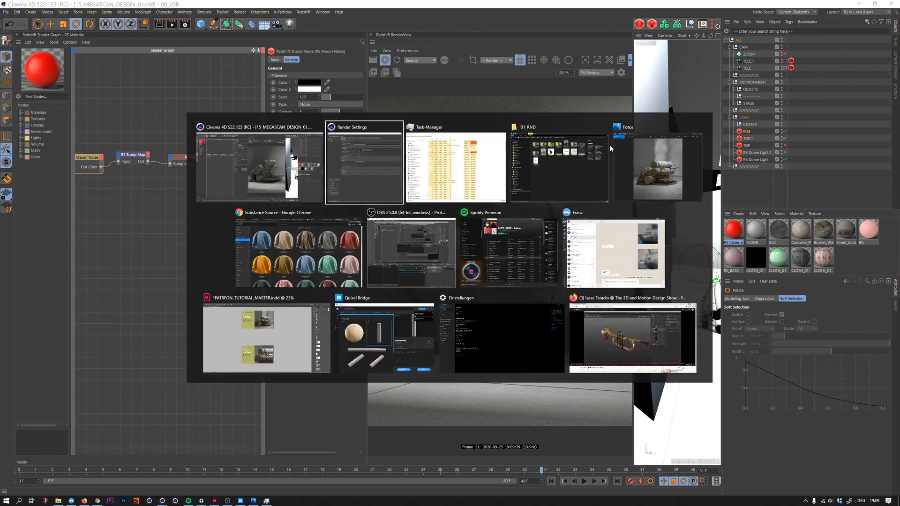
pyautogui.hotkey('alt', 'Tab')
pyautogui.hotkey('alt', 'Tab')
pyautogui.hotkey('alt', 'Tab')
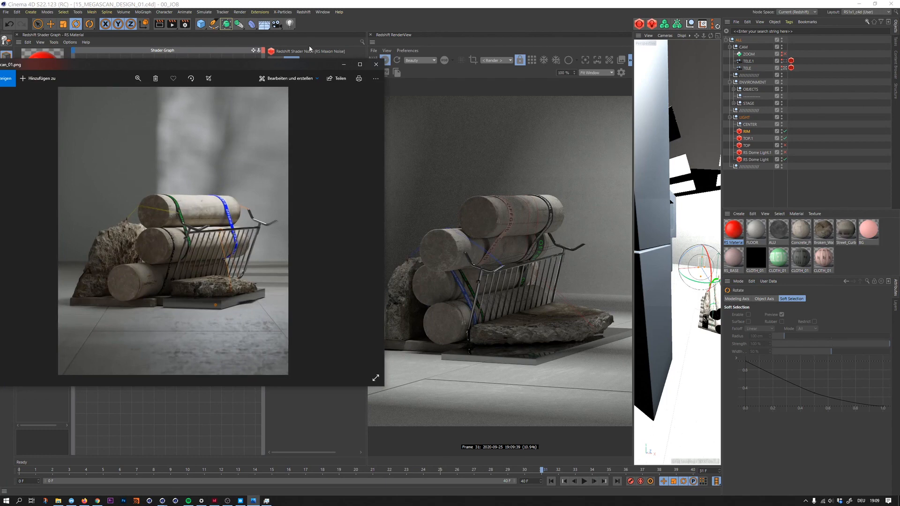
pyautogui.moveTo(286, 65); pyautogui.dragTo(277, 80)
pyautogui.click(509, 268)
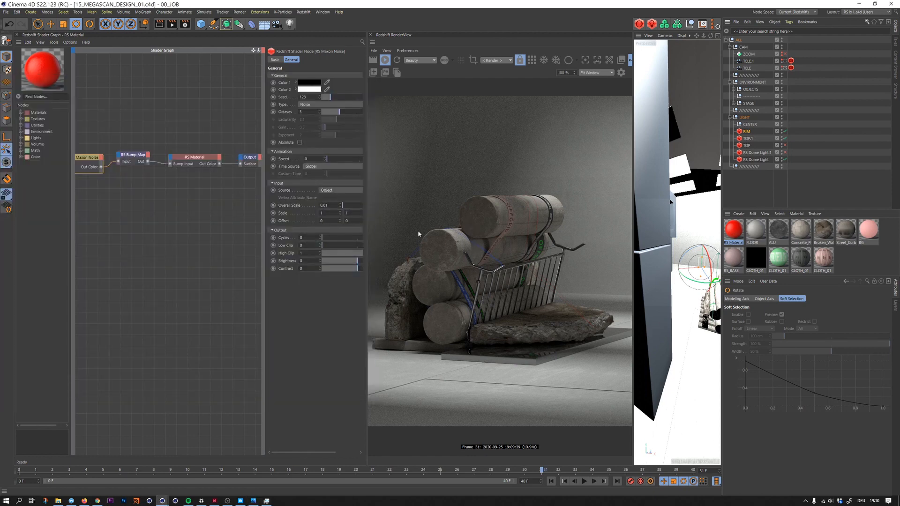
# - Pick the FLOOR material from the rendered floor and lower its Color Correct gamma to 0.764
pyautogui.click(609, 60)
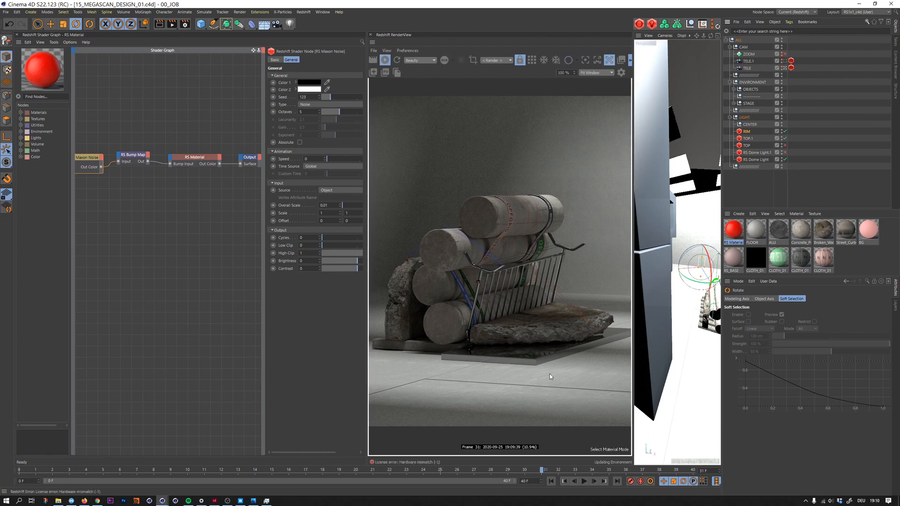
pyautogui.click(543, 395)
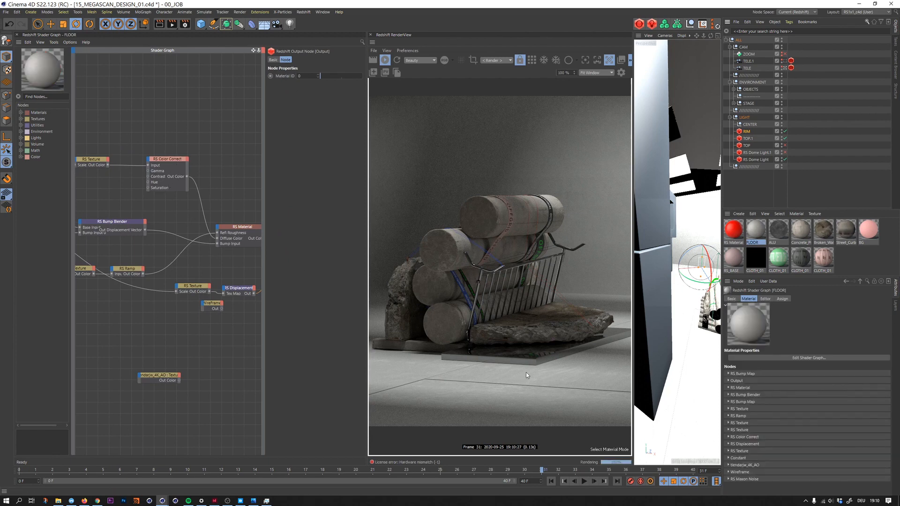
pyautogui.click(168, 173)
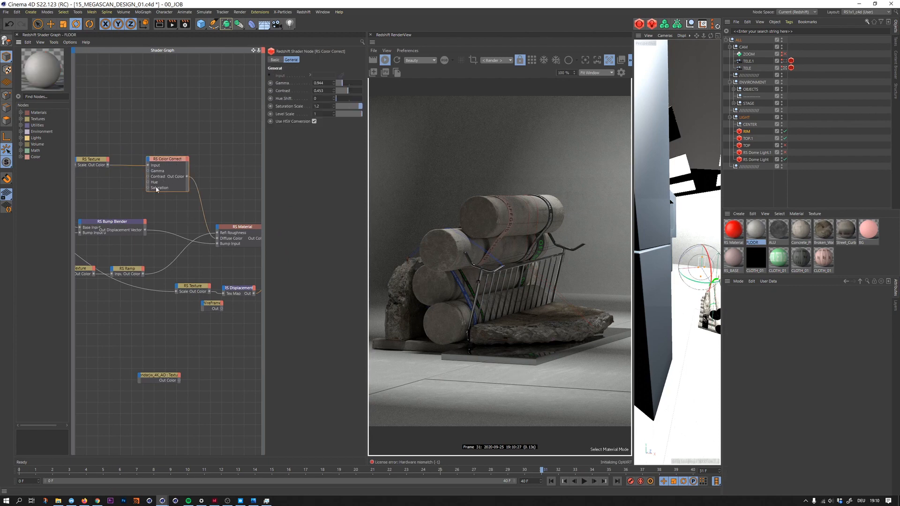
pyautogui.moveTo(341, 85); pyautogui.dragTo(341, 86)
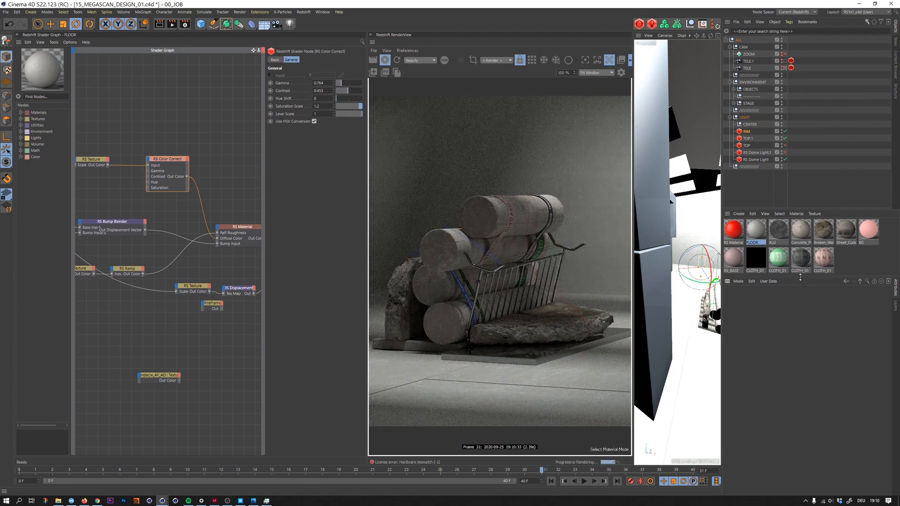
# - Duplicate the FLOOR material as FLOOR.1, apply it to the back wall plane, and raise its Color Correct gamma to 1.236
pyautogui.moveTo(800, 277); pyautogui.dragTo(800, 353)
pyautogui.keyDown('ctrl'); pyautogui.moveTo(755, 226); pyautogui.dragTo(684, 244); pyautogui.keyUp('ctrl')
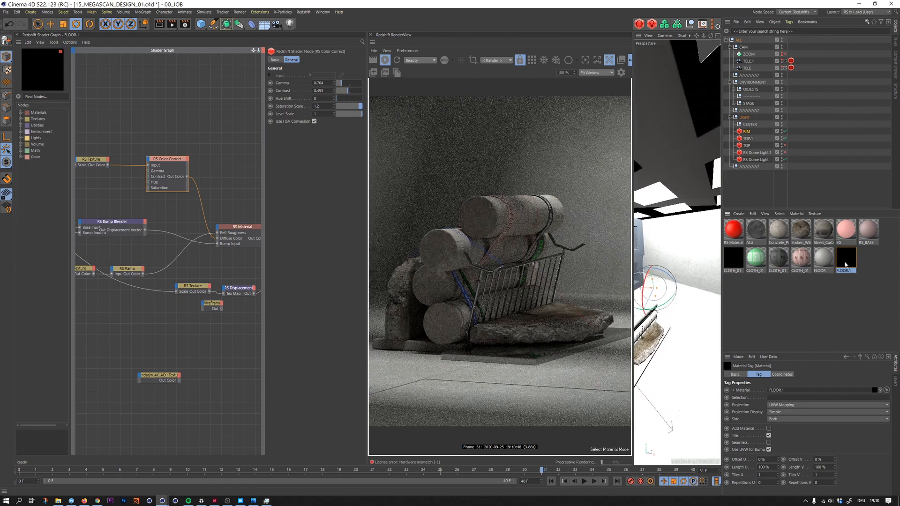
pyautogui.click(846, 264)
pyautogui.moveTo(341, 83); pyautogui.dragTo(347, 84)
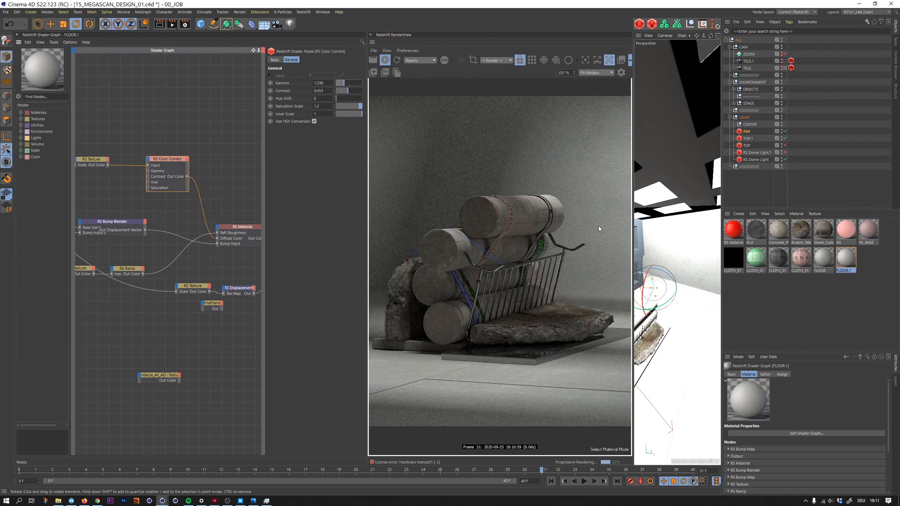
# - Restrict the live render to a region over the back wall beside the cylinders and select the wall plane
pyautogui.press('r')
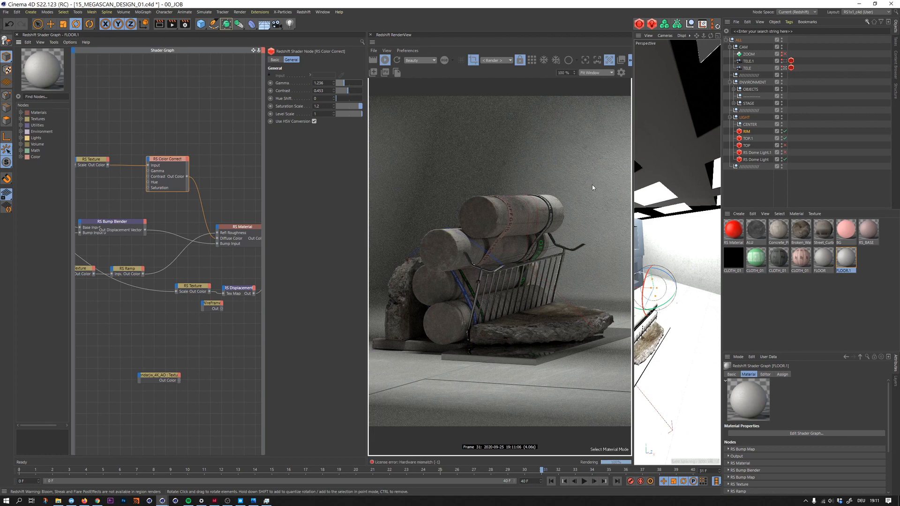
pyautogui.moveTo(548, 130); pyautogui.dragTo(645, 260)
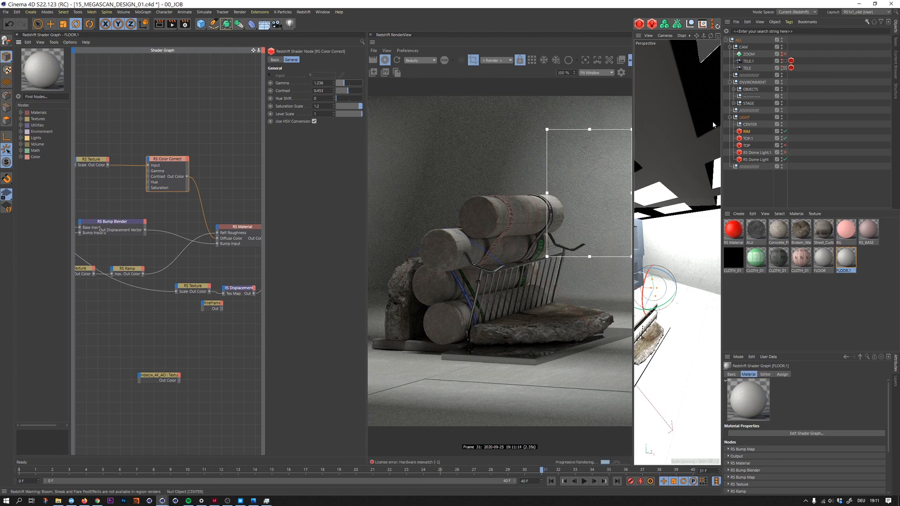
pyautogui.click(705, 258)
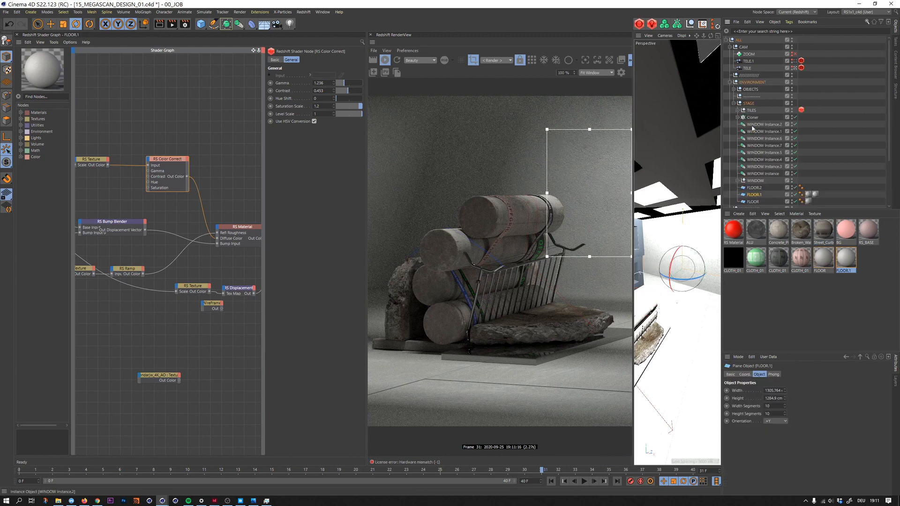
# - Adjust the wall's FLOOR.1 material tag, trying 150% before setting Length U and V to 70%, and return to full-frame rendering
pyautogui.click(816, 195)
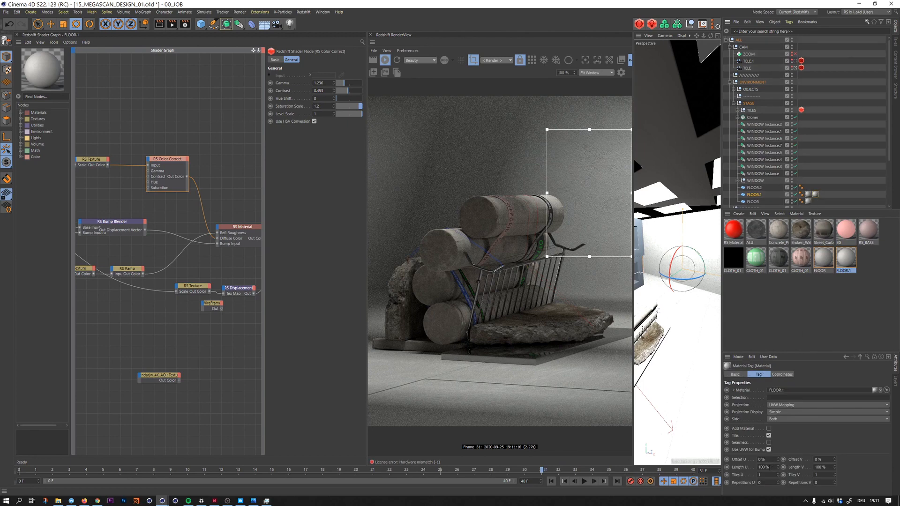
pyautogui.click(762, 468)
pyautogui.write('150')
pyautogui.click(821, 468)
pyautogui.write('150')
pyautogui.press('Return')
pyautogui.doubleClick(762, 467)
pyautogui.write('5')
pyautogui.write('0')
pyautogui.click(474, 60)
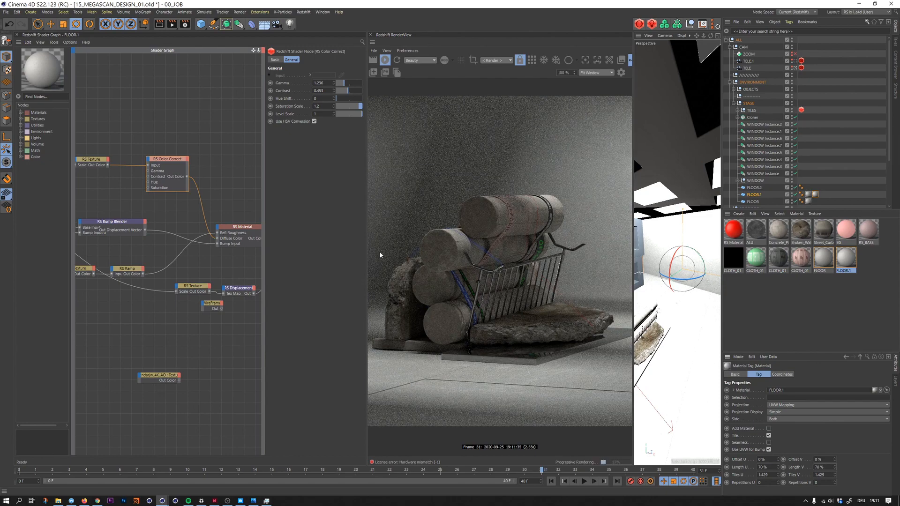
# - Set the FLOOR material's Color Correct gamma to 0.552 and its saturation scale to 0.8
pyautogui.click(822, 261)
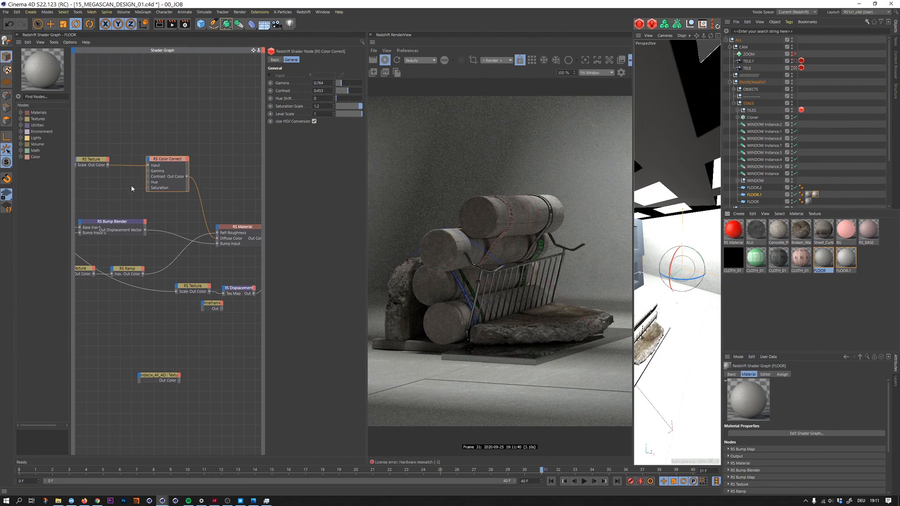
pyautogui.click(165, 165)
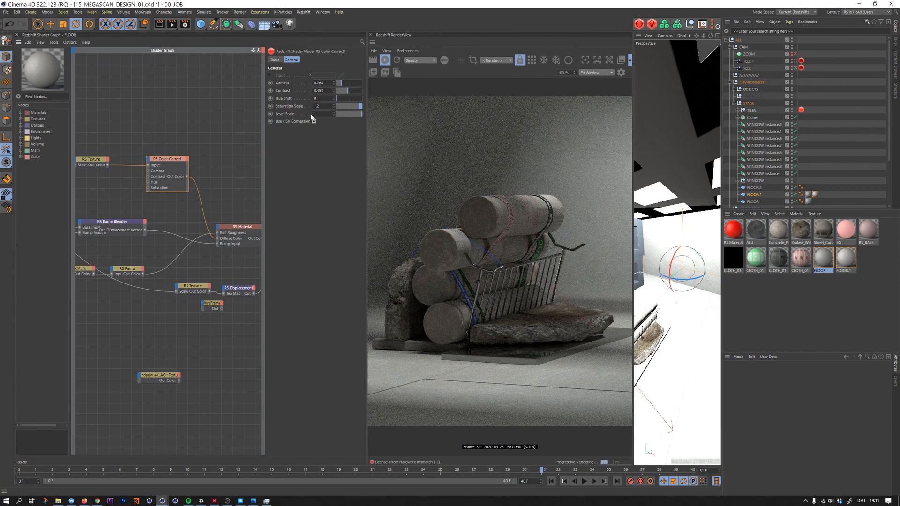
pyautogui.moveTo(337, 87); pyautogui.dragTo(341, 85)
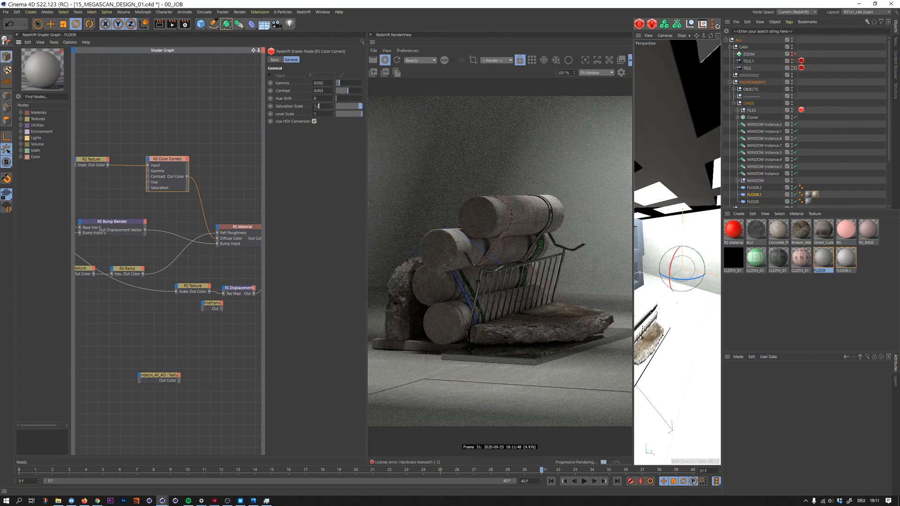
pyautogui.doubleClick(319, 106)
pyautogui.press('BackSpace')
pyautogui.write('0.8')
pyautogui.press('Return')
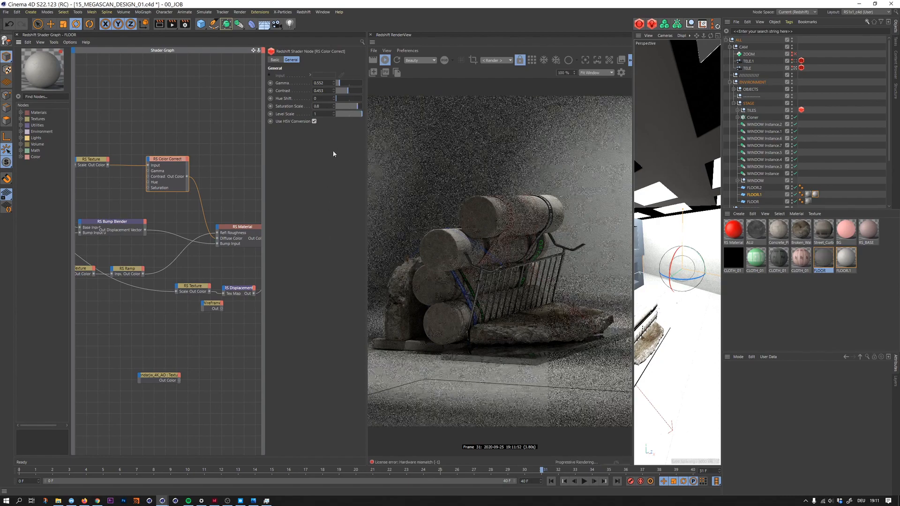
# - Test a saturation scale of 0.4 on the FLOOR material's Color Correct and settle on 0.6
pyautogui.write('0.4')
pyautogui.press('Return')
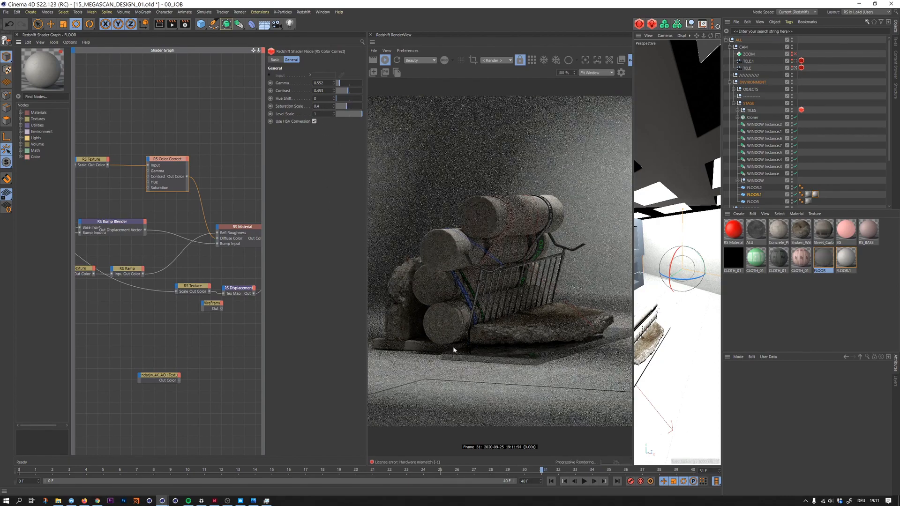
pyautogui.doubleClick(323, 107)
pyautogui.press('BackSpace')
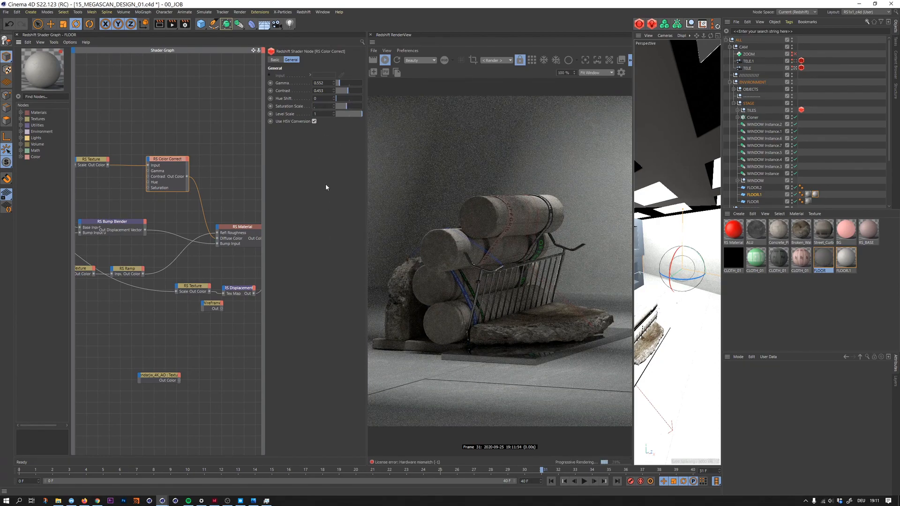
pyautogui.press('Return')
pyautogui.doubleClick(318, 106)
pyautogui.write('.6')
pyautogui.press('Return')
# - Test the FLOOR albedo texture bypassing Color Correct, restore the original connection with the scene saved, and select the RS Material node
pyautogui.moveTo(96, 140); pyautogui.dragTo(97, 167)
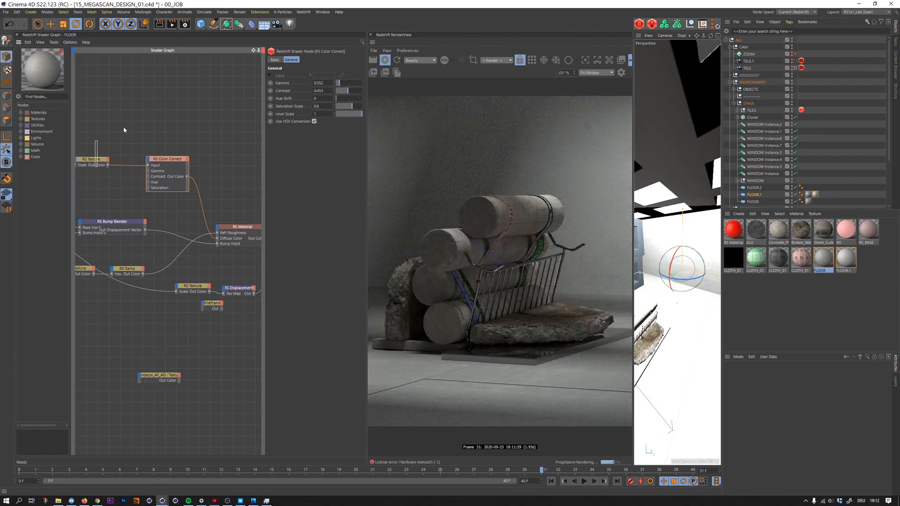
pyautogui.moveTo(124, 127); pyautogui.dragTo(127, 137, button='middle')
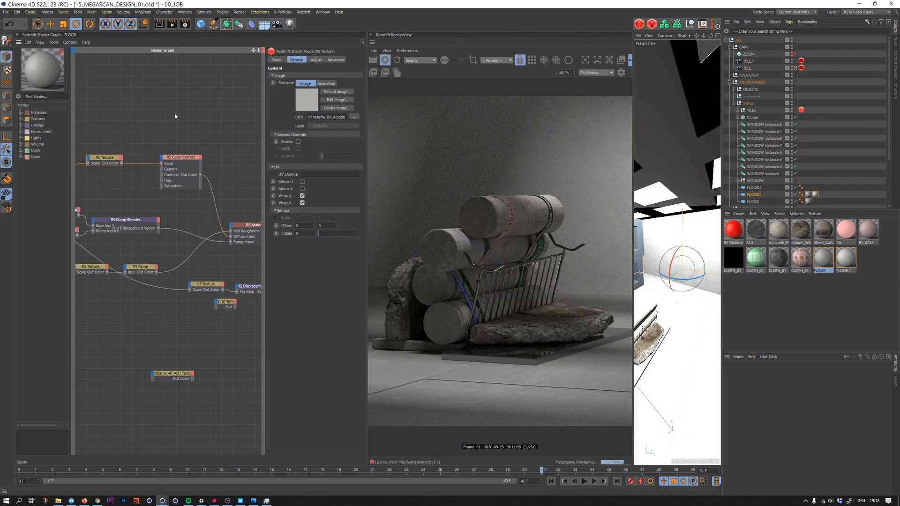
pyautogui.hotkey('ctrl', 's')
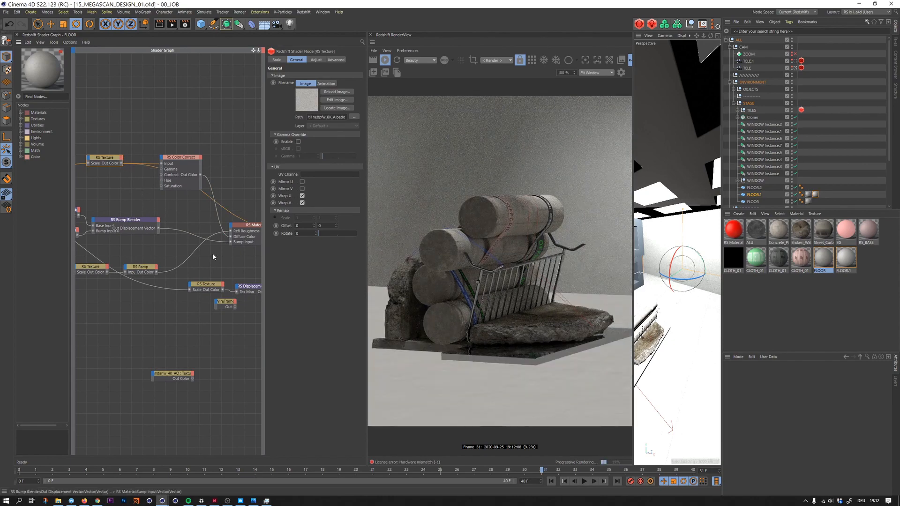
pyautogui.moveTo(250, 202); pyautogui.dragTo(224, 184, button='middle')
pyautogui.click(227, 217)
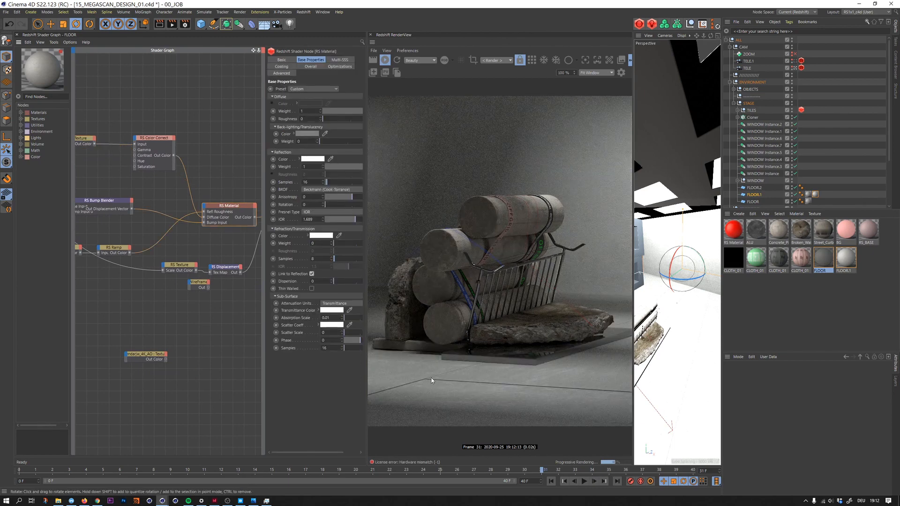
# - Turn to the floor in the perspective viewport and expand the TILES group to select its tile cubes
pyautogui.keyDown('alt'); pyautogui.moveTo(689, 284); pyautogui.dragTo(679, 291, button='right'); pyautogui.keyUp('alt')
pyautogui.keyDown('alt'); pyautogui.moveTo(679, 291); pyautogui.dragTo(660, 316); pyautogui.keyUp('alt')
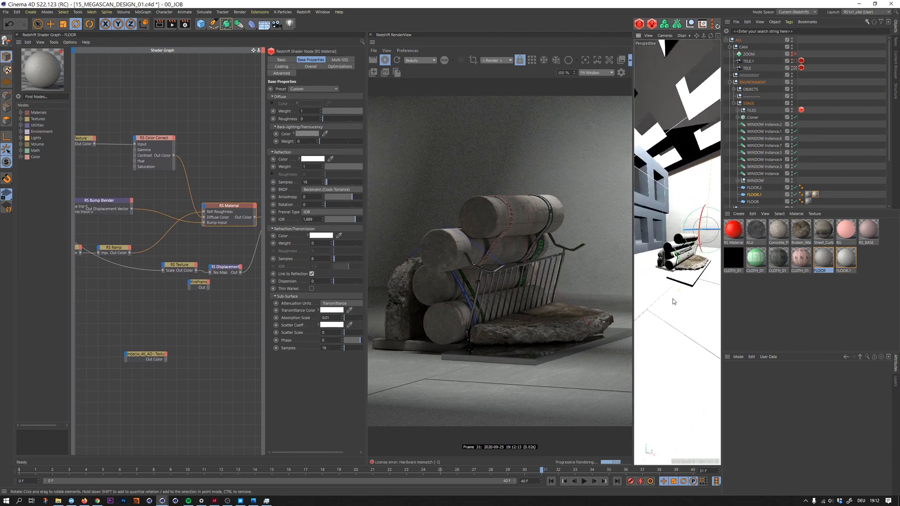
pyautogui.click(658, 310)
pyautogui.press('space')
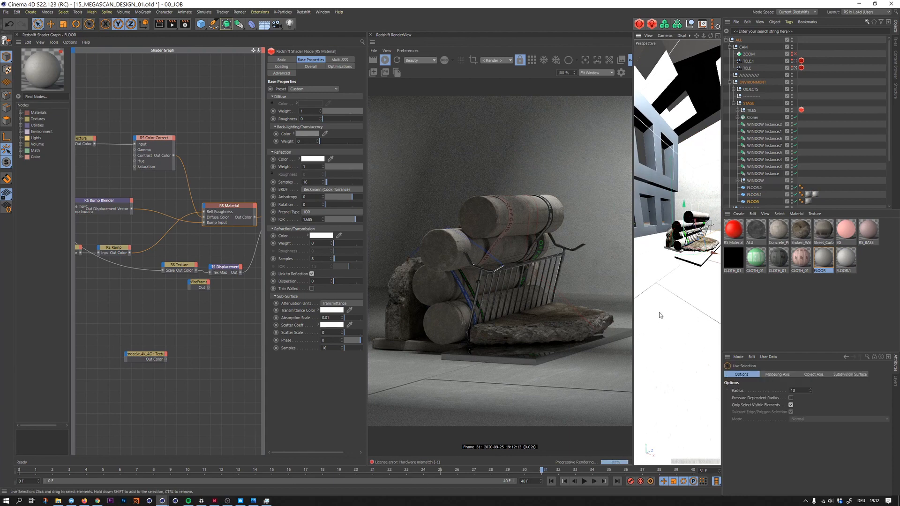
pyautogui.click(658, 312)
pyautogui.click(738, 110)
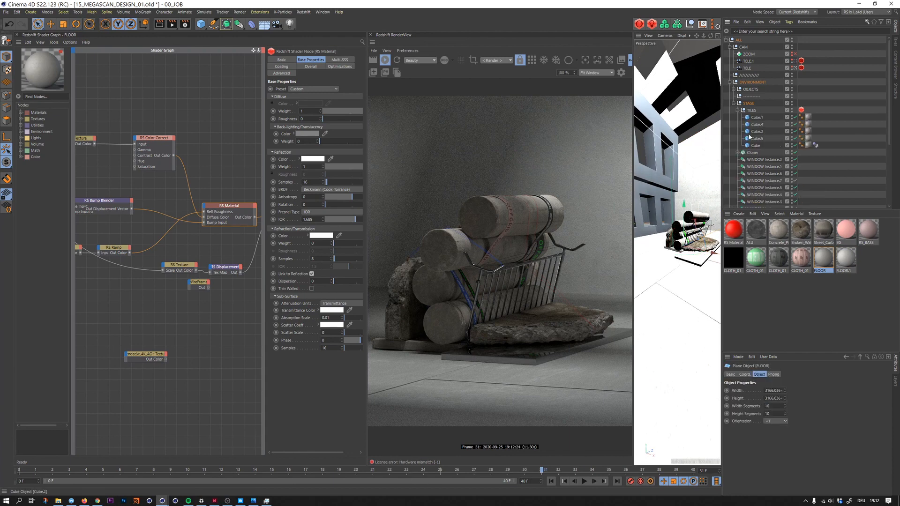
pyautogui.click(757, 124)
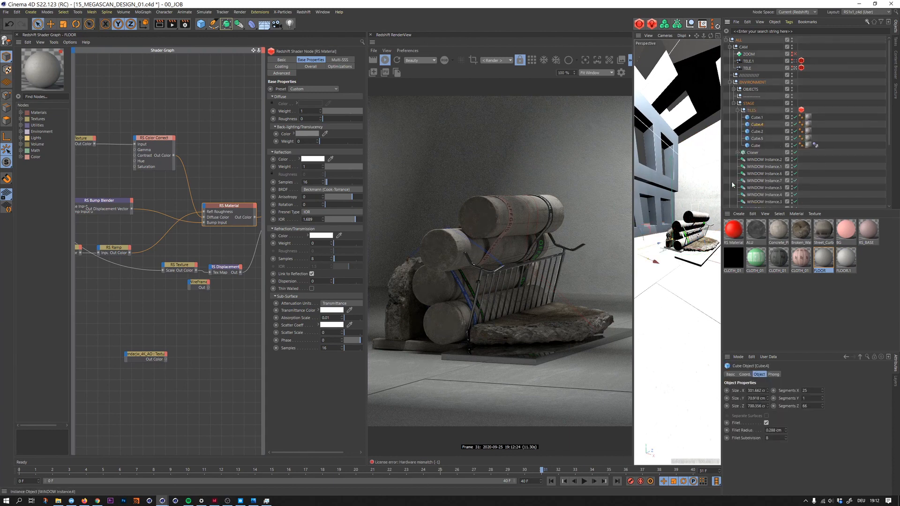
# - Select the Cube.1 tile in the TILES group and lengthen its Size Z to 1096.888 cm
pyautogui.click(766, 146)
pyautogui.press('Up')
pyautogui.press('Down')
pyautogui.press('Up')
pyautogui.press('Up')
pyautogui.press('Up')
pyautogui.press('Up')
pyautogui.moveTo(768, 406); pyautogui.dragTo(768, 400)
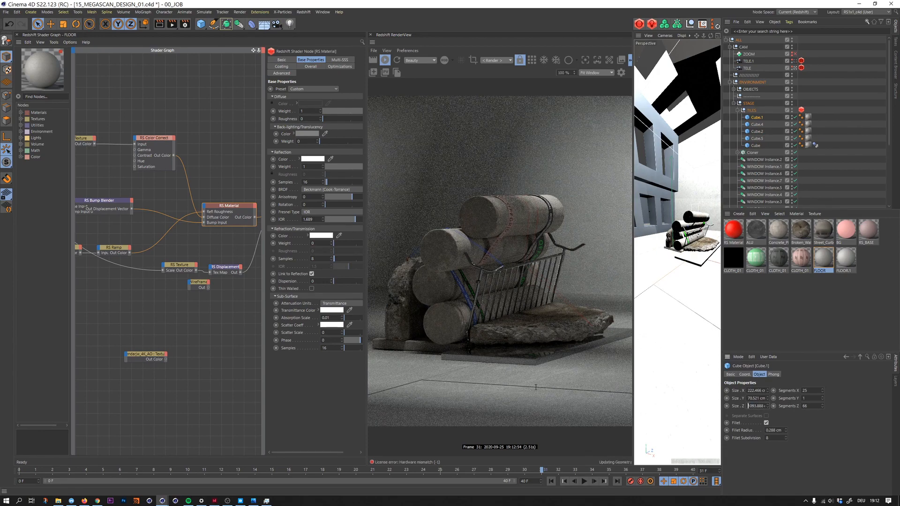
pyautogui.press('Up')
pyautogui.press('Up')
pyautogui.press('Up')
pyautogui.press('Up')
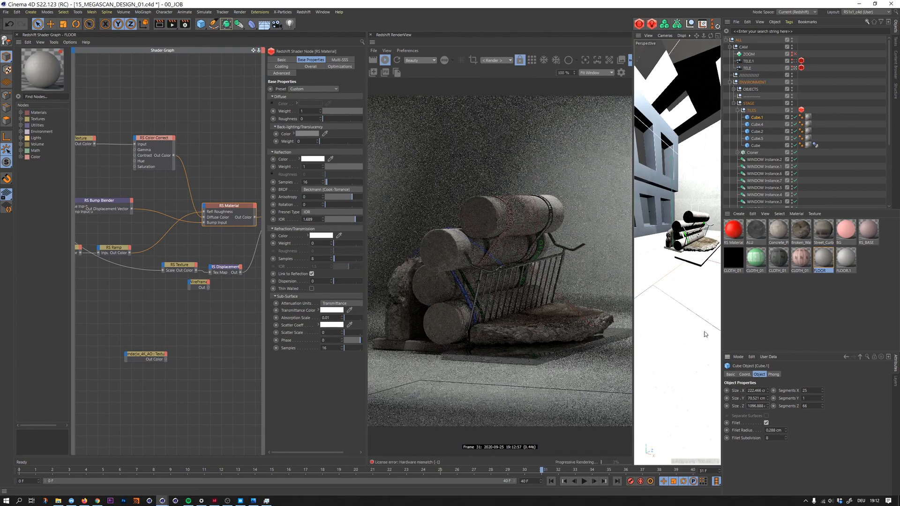
# - Slightly reduce the Size Y of the Cube.1 tile to offset its height from the neighbouring tiles
pyautogui.scroll(6, 683, 306)
pyautogui.keyDown('alt'); pyautogui.moveTo(692, 292); pyautogui.dragTo(666, 261); pyautogui.keyUp('alt')
pyautogui.click(753, 399)
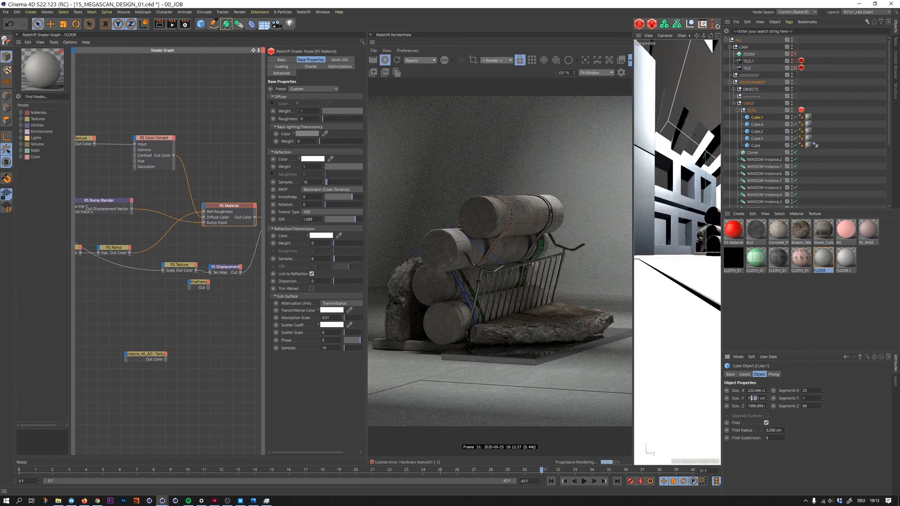
pyautogui.press('Down')
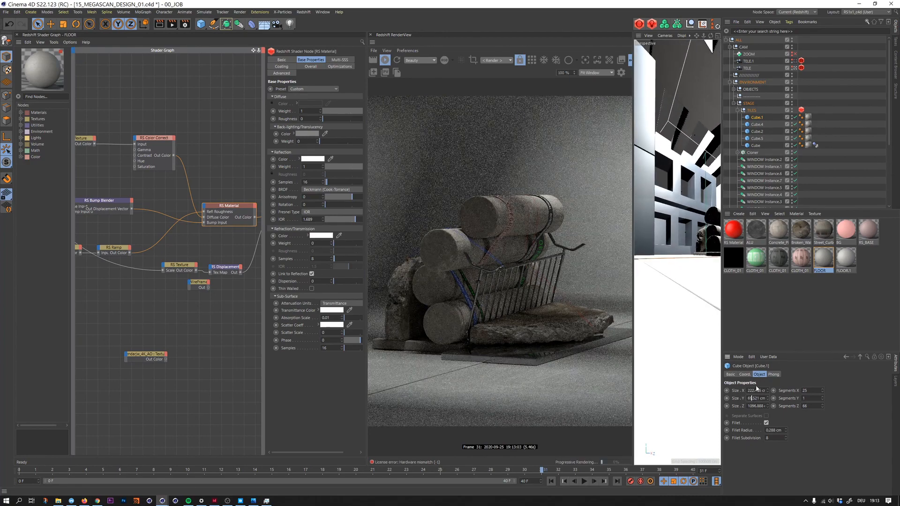
pyautogui.hotkey('alt', 'Up')
pyautogui.click(884, 301)
# - Select the Cube.5 tile and lower its Size Y to 70.118 cm
pyautogui.keyDown('alt'); pyautogui.moveTo(675, 254); pyautogui.dragTo(664, 298); pyautogui.keyUp('alt')
pyautogui.click(693, 353)
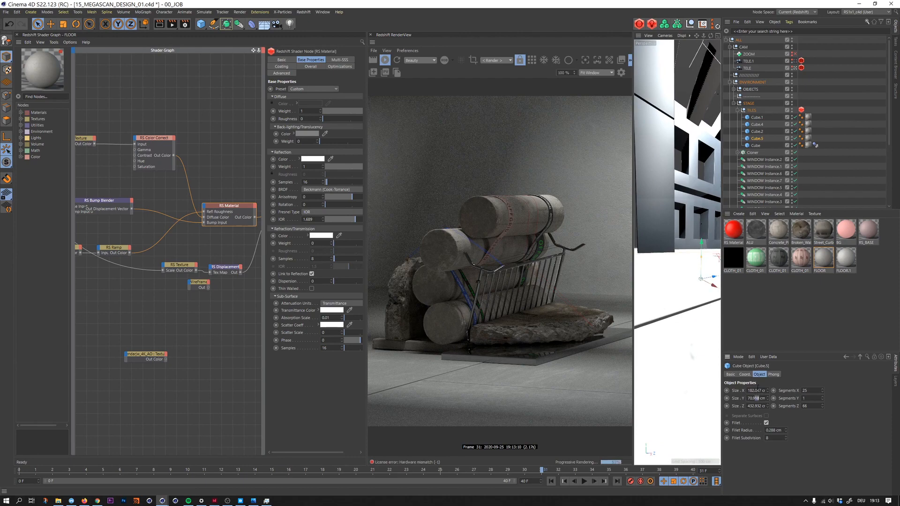
pyautogui.hotkey('alt', 'Down')
pyautogui.hotkey('alt', 'Down')
pyautogui.hotkey('alt', 'Down')
pyautogui.hotkey('alt', 'Down')
pyautogui.hotkey('alt', 'Down')
pyautogui.hotkey('alt', 'Down')
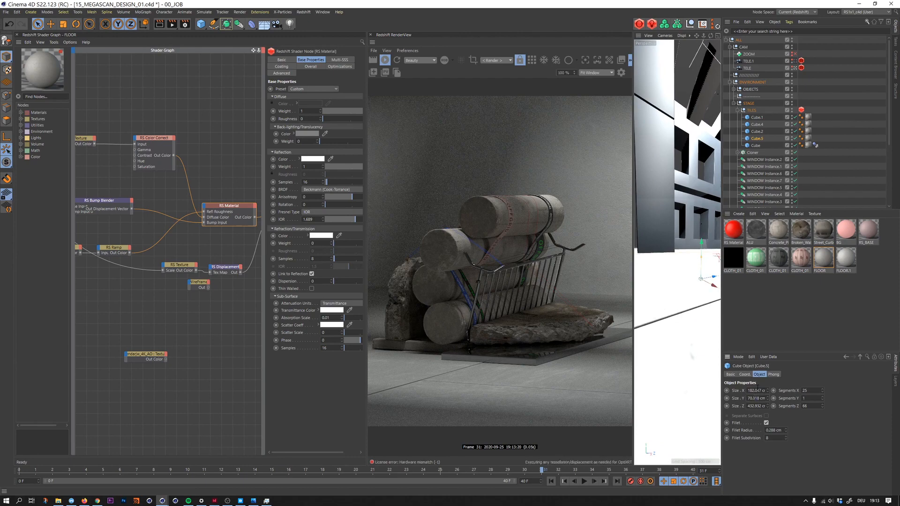
pyautogui.hotkey('alt', 'Down')
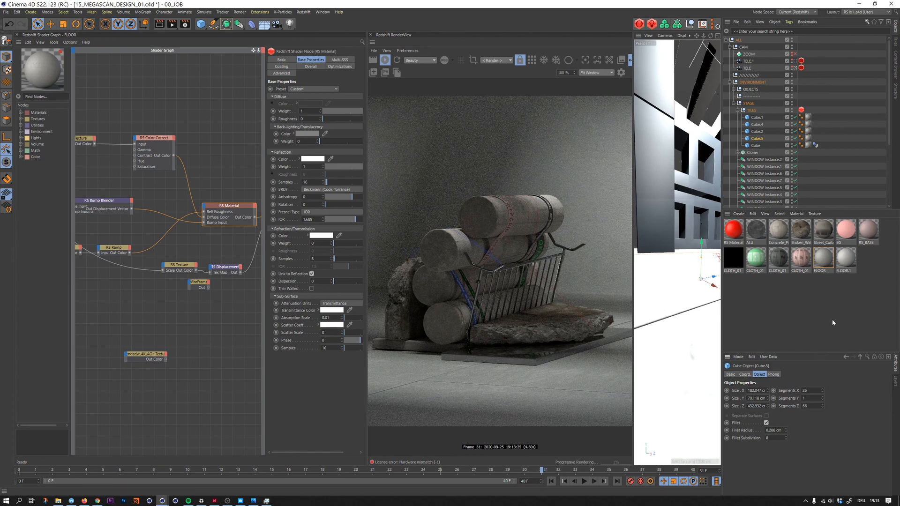
# - Select the cloned cement curb elements under the stacked cylinders and lower them slightly along the vertical axis
pyautogui.click(761, 302)
pyautogui.keyDown('alt'); pyautogui.moveTo(661, 279); pyautogui.dragTo(686, 277); pyautogui.keyUp('alt')
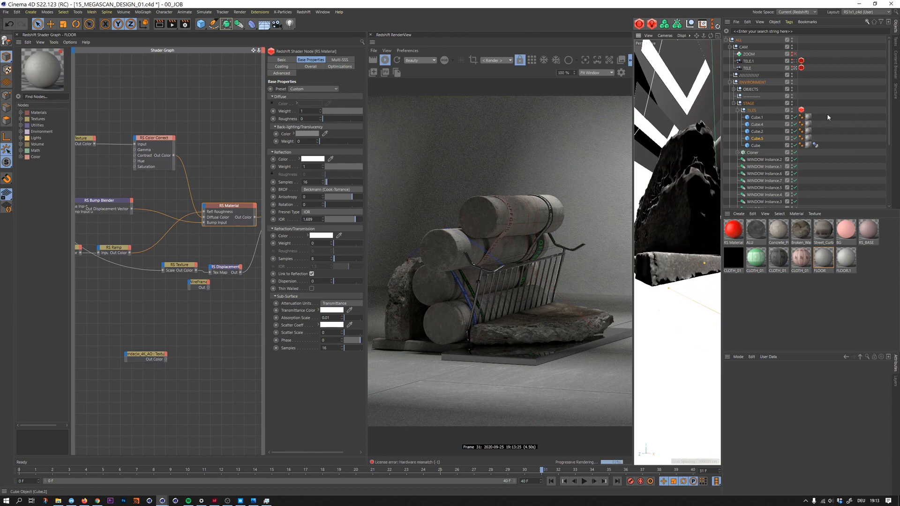
pyautogui.moveTo(890, 103); pyautogui.dragTo(879, 188)
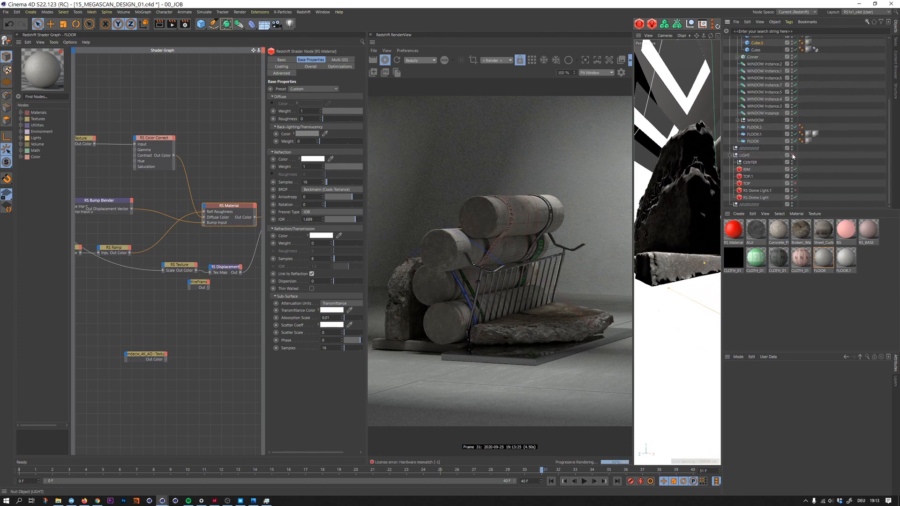
pyautogui.click(666, 284)
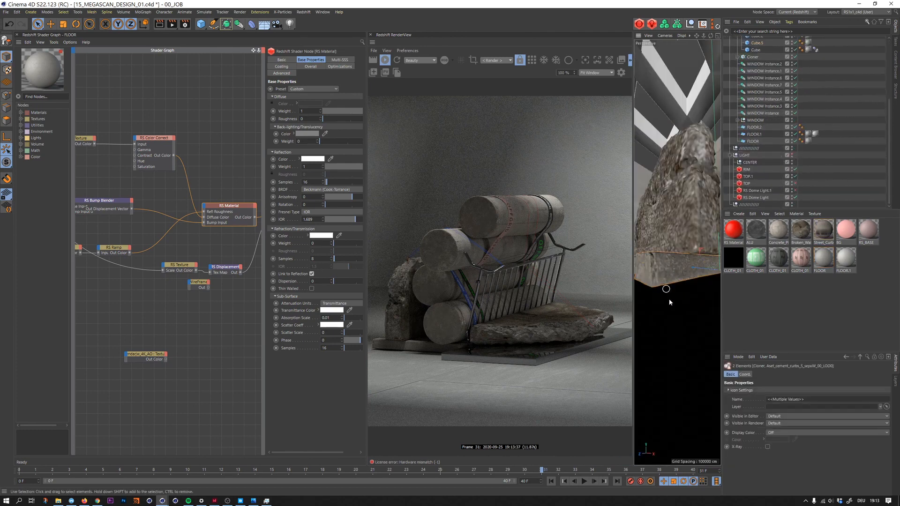
pyautogui.moveTo(670, 303)
pyautogui.keyDown('alt'); pyautogui.mouseDown()
pyautogui.moveTo(698, 282)
pyautogui.moveTo(665, 279)
pyautogui.moveTo(690, 261)
pyautogui.mouseUp(); pyautogui.keyUp('alt')
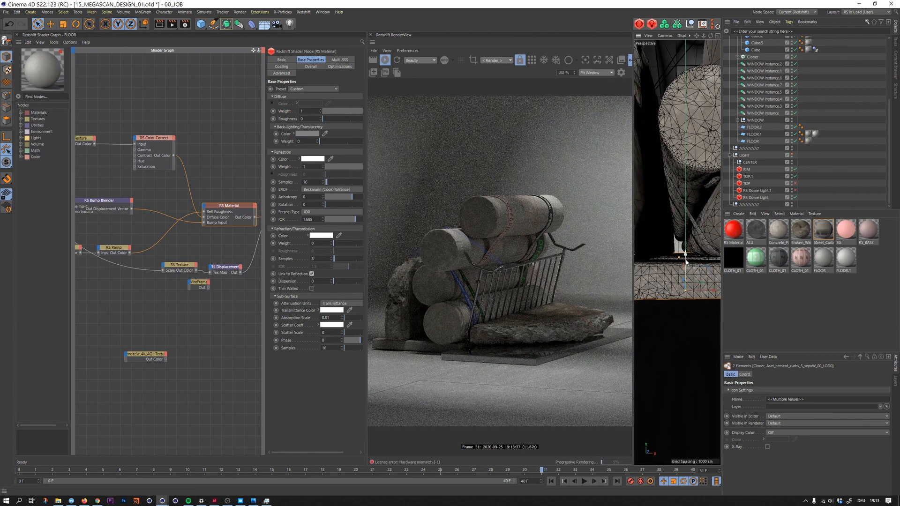
pyautogui.moveTo(686, 263); pyautogui.dragTo(686, 263)
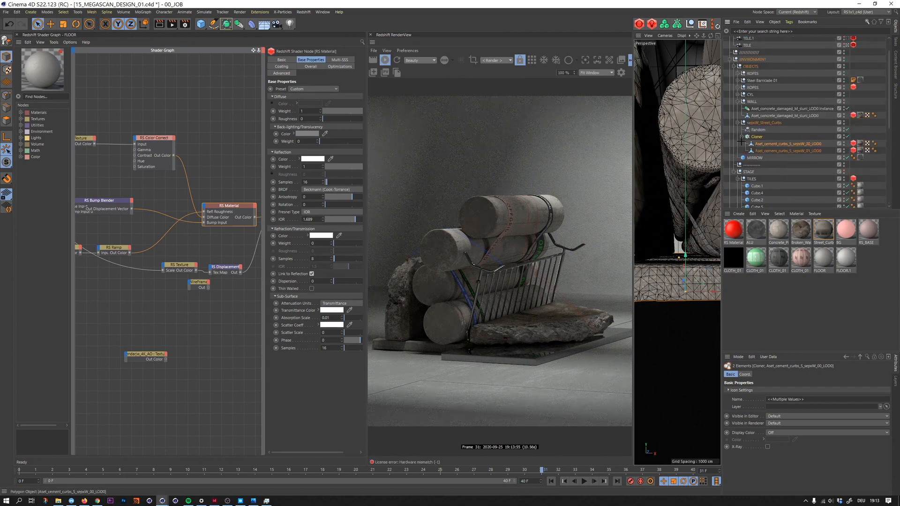
# - Select both cement curb meshes inside the Cloner and scale them slightly
pyautogui.moveTo(740, 141); pyautogui.dragTo(753, 152)
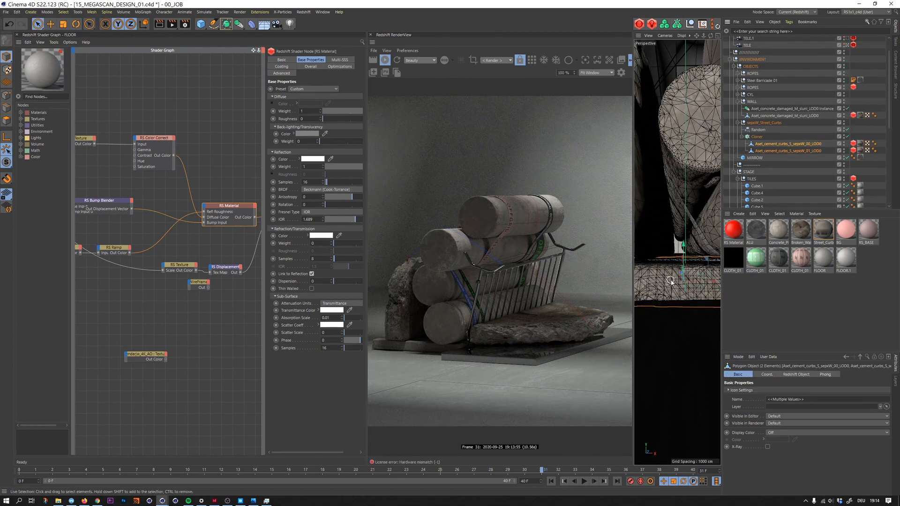
pyautogui.press('t')
pyautogui.scroll(3, 685, 294)
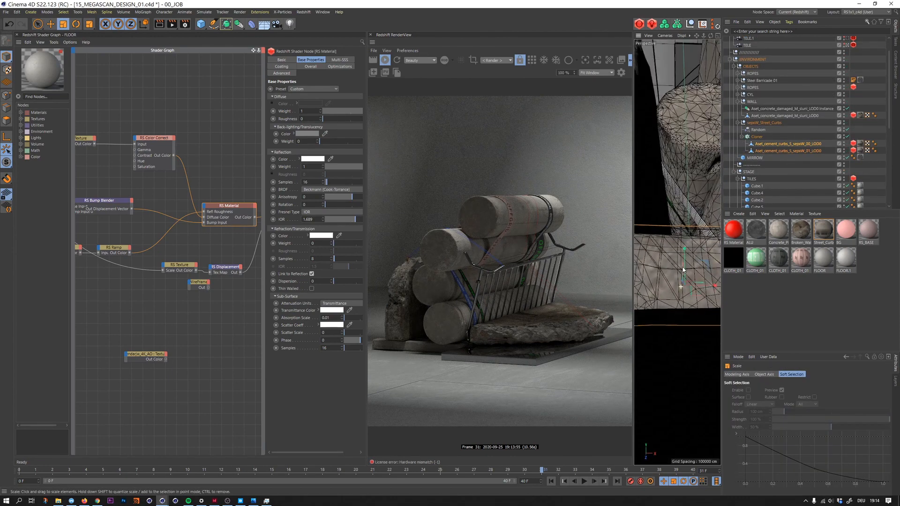
pyautogui.moveTo(683, 270)
pyautogui.keyDown('alt'); pyautogui.mouseDown()
pyautogui.moveTo(681, 296)
pyautogui.moveTo(682, 257)
pyautogui.moveTo(687, 266)
pyautogui.mouseUp(); pyautogui.keyUp('alt')
pyautogui.press('space')
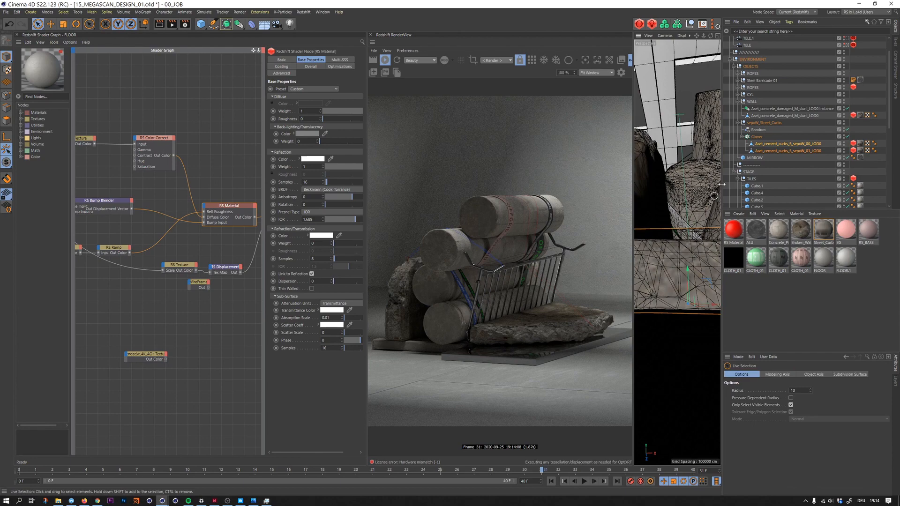
# - Select the Street_Curbs Cloner, shift it slightly along the vertical axis, and compare it between the perspective and camera views
pyautogui.click(757, 136)
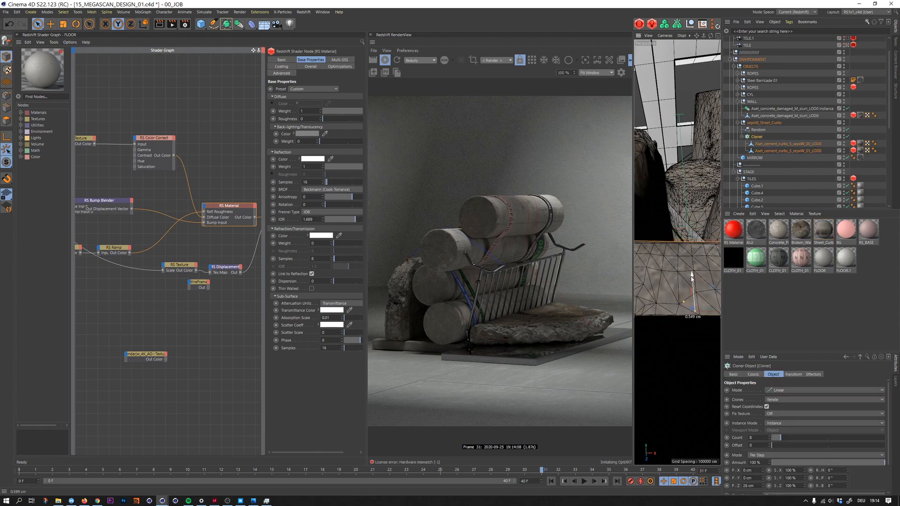
pyautogui.keyDown('alt'); pyautogui.moveTo(692, 275); pyautogui.dragTo(673, 300, button='middle'); pyautogui.keyUp('alt')
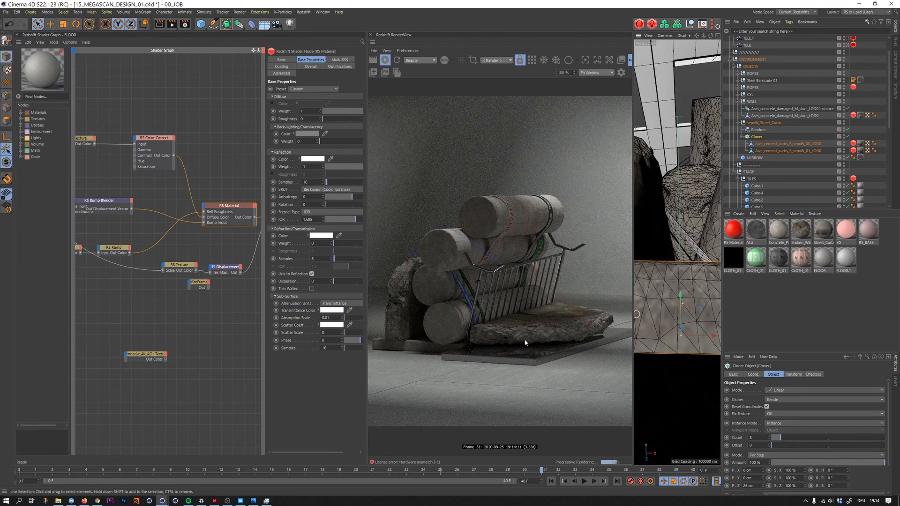
pyautogui.click(718, 35)
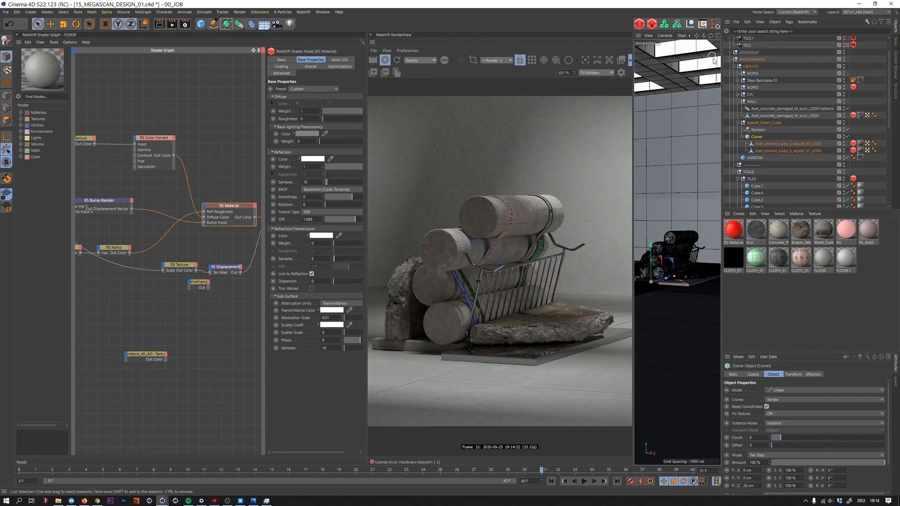
pyautogui.click(718, 36)
pyautogui.click(718, 36)
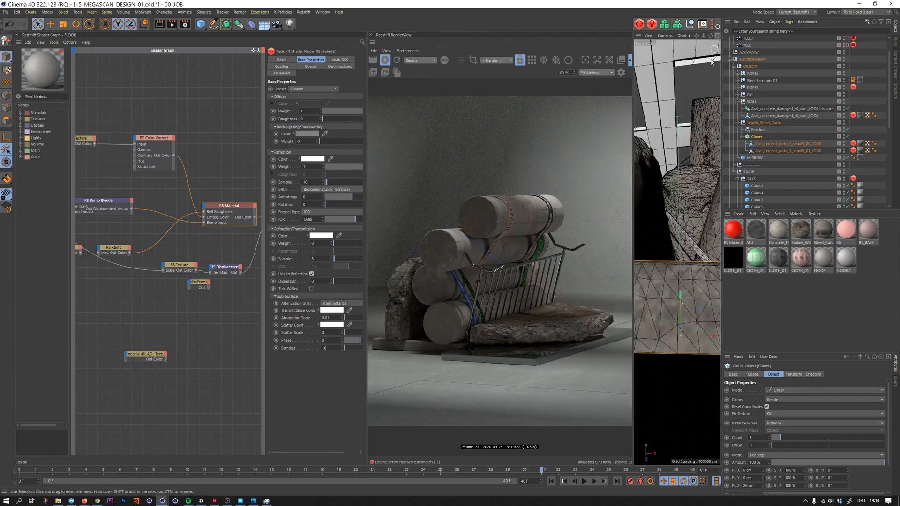
# - Select the Cube.2 floor tile near the wall and duplicate it within the TILES group as Cube.3
pyautogui.moveTo(687, 157)
pyautogui.keyDown('alt'); pyautogui.mouseDown()
pyautogui.moveTo(674, 177)
pyautogui.moveTo(683, 181)
pyautogui.moveTo(687, 165)
pyautogui.mouseUp(); pyautogui.keyUp('alt')
pyautogui.moveTo(686, 296)
pyautogui.keyDown('alt'); pyautogui.mouseDown()
pyautogui.moveTo(665, 344)
pyautogui.moveTo(682, 307)
pyautogui.moveTo(648, 291)
pyautogui.moveTo(669, 269)
pyautogui.moveTo(675, 312)
pyautogui.moveTo(697, 286)
pyautogui.mouseUp(); pyautogui.keyUp('alt')
pyautogui.keyDown('alt'); pyautogui.moveTo(697, 286); pyautogui.dragTo(732, 253, button='right'); pyautogui.keyUp('alt')
pyautogui.keyDown('alt'); pyautogui.moveTo(697, 285); pyautogui.dragTo(678, 287); pyautogui.keyUp('alt')
pyautogui.click(678, 288)
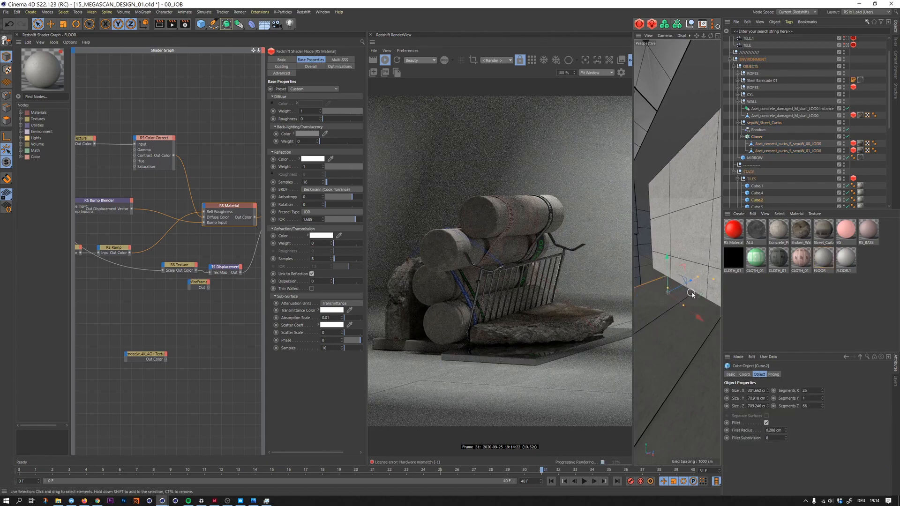
pyautogui.keyDown('ctrl'); pyautogui.moveTo(756, 201); pyautogui.dragTo(757, 183); pyautogui.keyUp('ctrl')
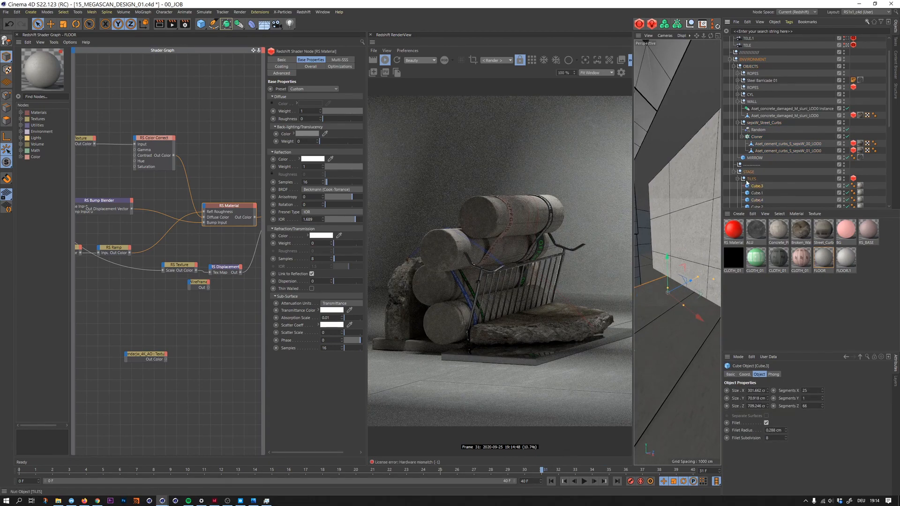
# - Move the Cube.3 copy toward the base of the wall, resize it and rotate it into place
pyautogui.moveTo(668, 287); pyautogui.dragTo(557, 340)
pyautogui.press('t')
pyautogui.press('r')
pyautogui.moveTo(670, 272); pyautogui.dragTo(634, 290)
# - Change the projection of the FLOOR material tags on all six TILES cubes from UVW Mapping to Cubic
pyautogui.click(853, 179)
pyautogui.scroll(-3, 865, 135)
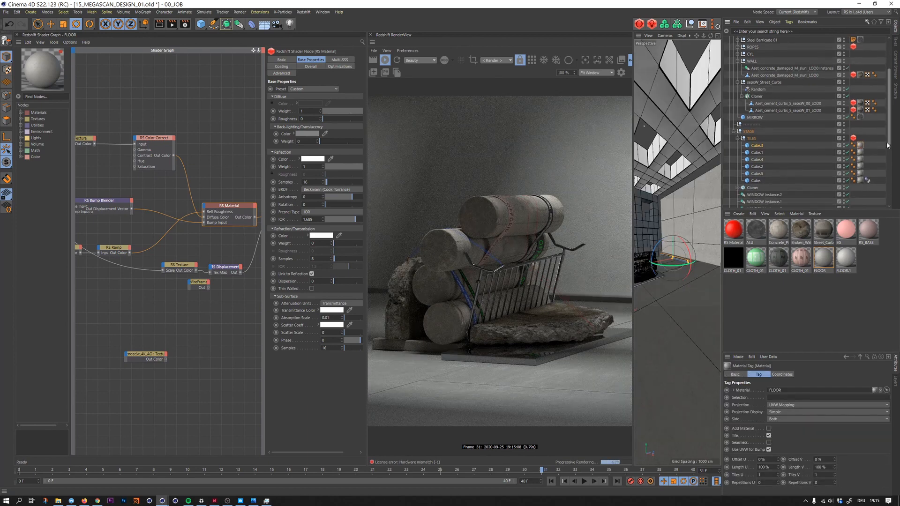
pyautogui.moveTo(865, 135); pyautogui.dragTo(857, 177)
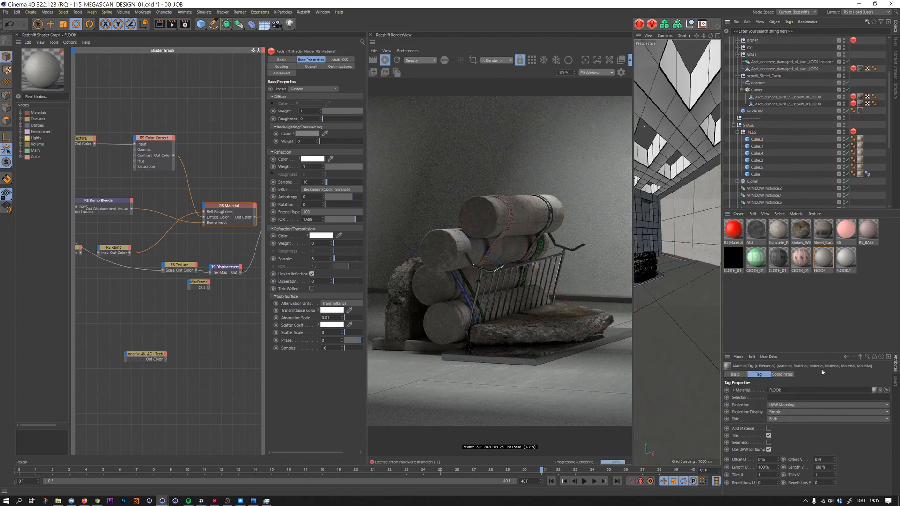
pyautogui.click(788, 406)
pyautogui.click(792, 438)
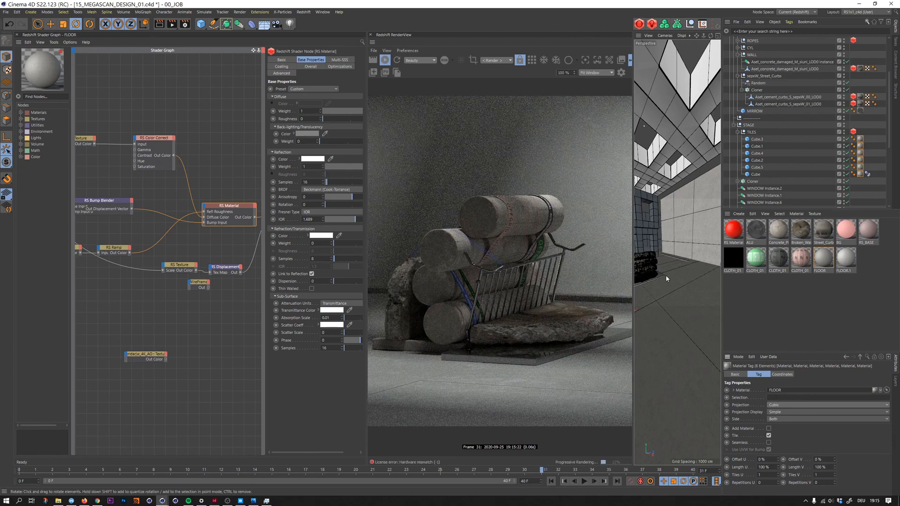
# - Select the Cube.3 strip along the wall base and extend its Size Z to 1119.227 cm
pyautogui.scroll(10, 683, 260)
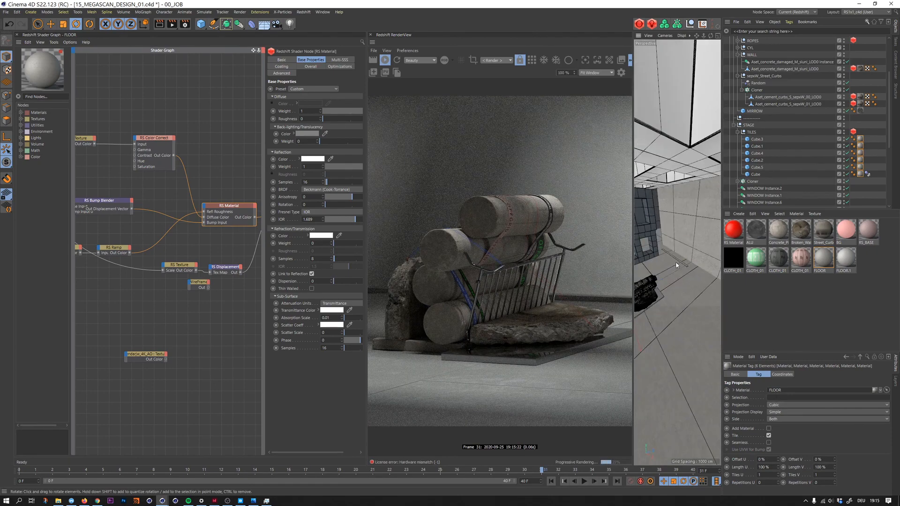
pyautogui.click(677, 262)
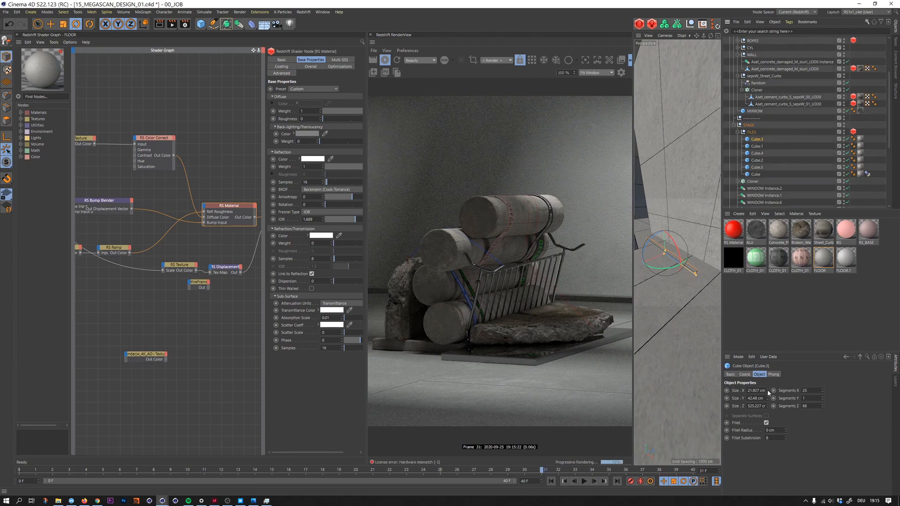
pyautogui.moveTo(768, 406); pyautogui.dragTo(772, 363)
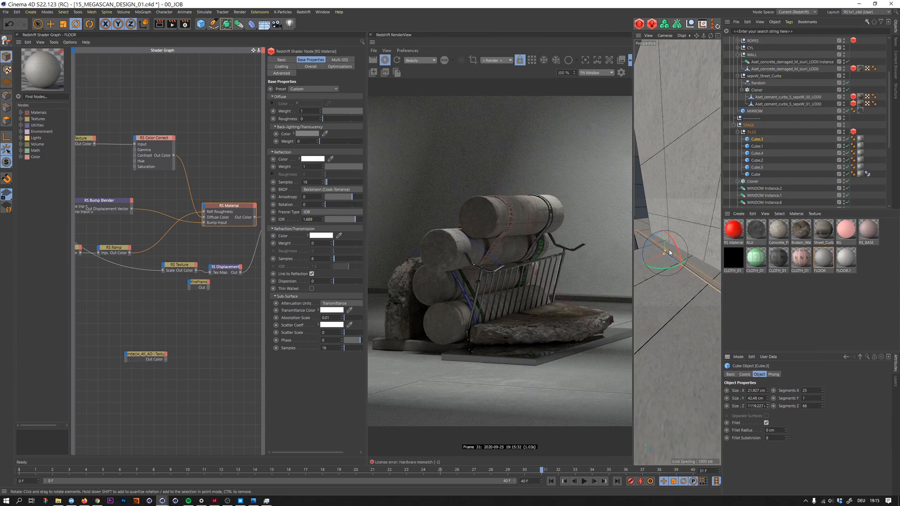
# - Flatten the Cube.3 strip to a Size Y of 5.171 cm with a 0.11 cm fillet radius and return to the camera view
pyautogui.keyDown('ctrl'); pyautogui.click(757, 139); pyautogui.keyUp('ctrl')
pyautogui.keyDown('ctrl'); pyautogui.click(756, 140); pyautogui.keyUp('ctrl')
pyautogui.press('space')
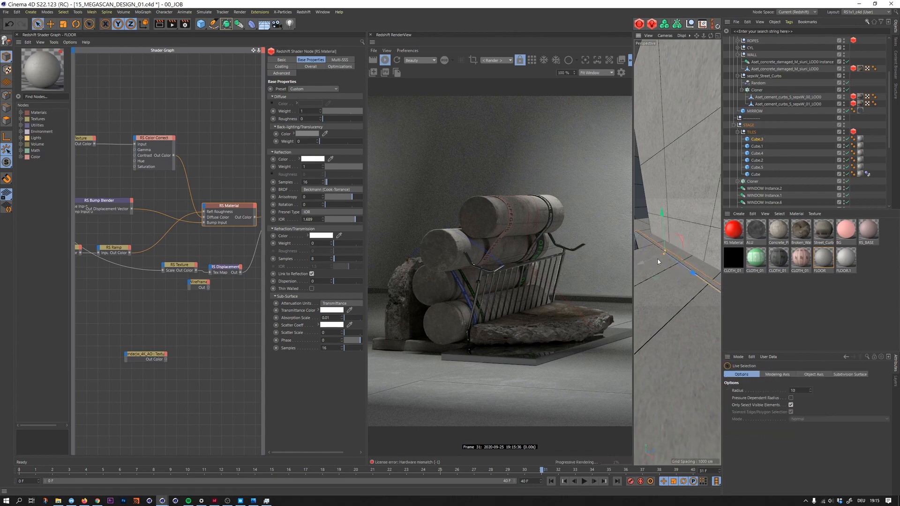
pyautogui.moveTo(657, 274)
pyautogui.mouseDown()
pyautogui.moveTo(655, 260)
pyautogui.moveTo(657, 280)
pyautogui.mouseUp()
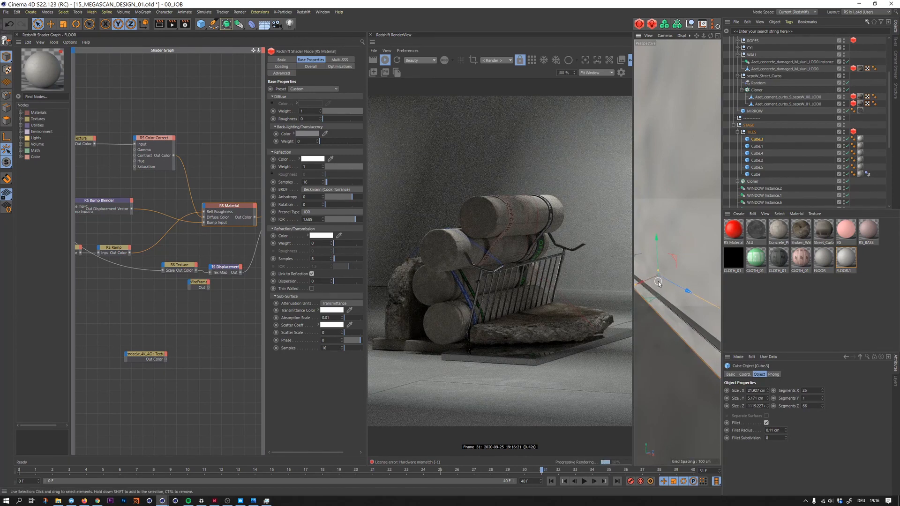
pyautogui.click(718, 36)
pyautogui.click(675, 36)
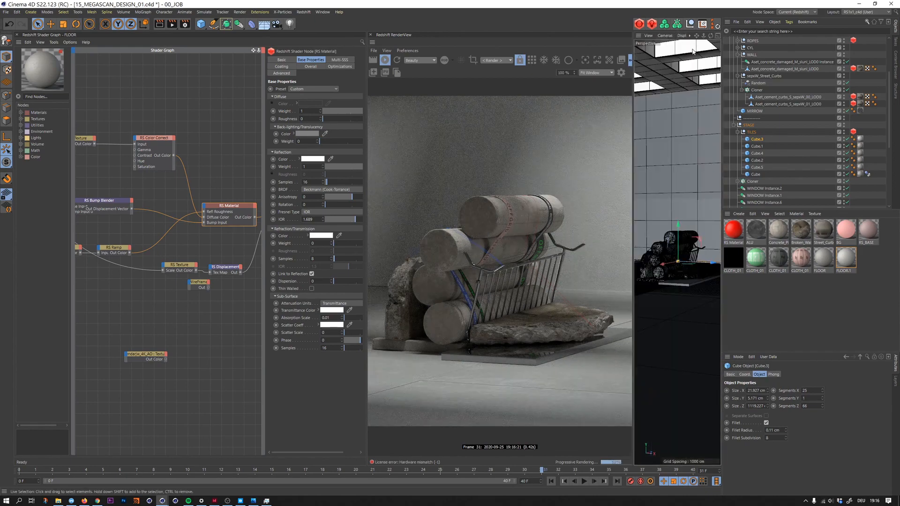
# - Enable the bokeh override in the TELE camera's Redshift tag and pick the focus point on the stacked concrete cylinders in the render
pyautogui.click(737, 55)
pyautogui.click(734, 111)
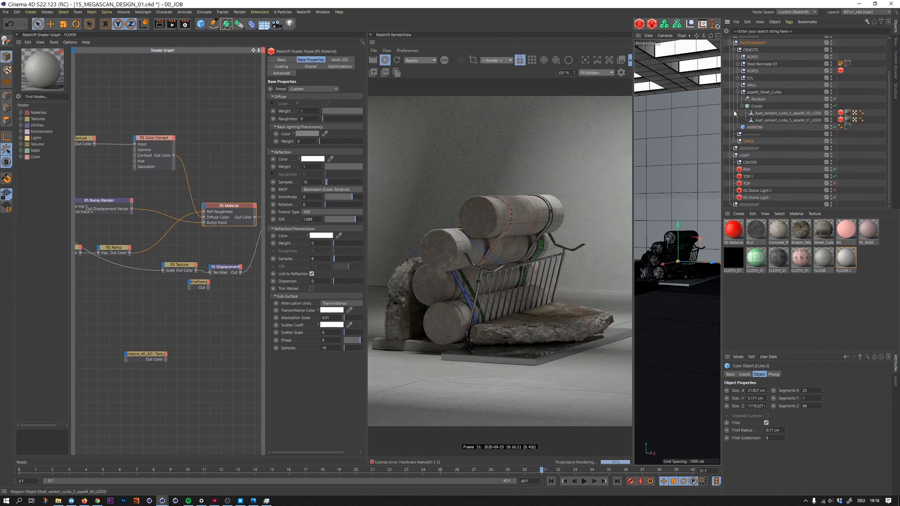
pyautogui.click(733, 50)
pyautogui.click(790, 67)
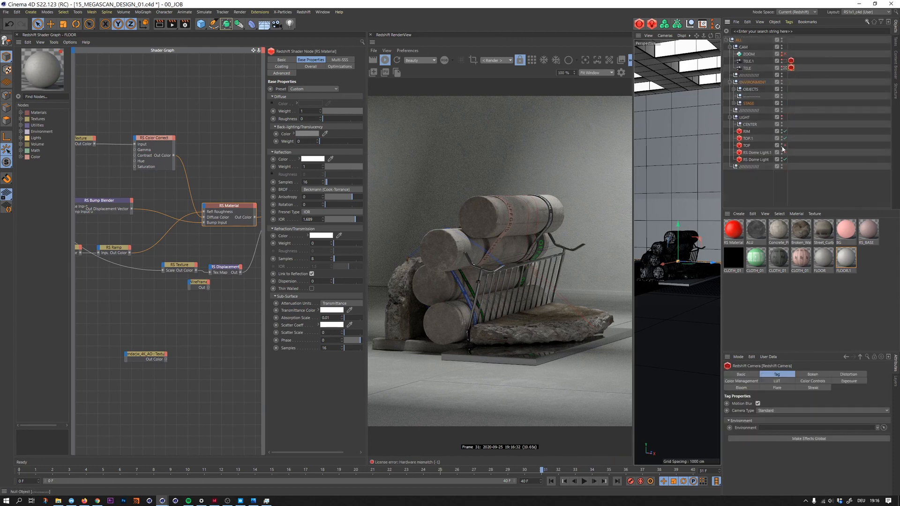
pyautogui.click(811, 374)
pyautogui.click(784, 403)
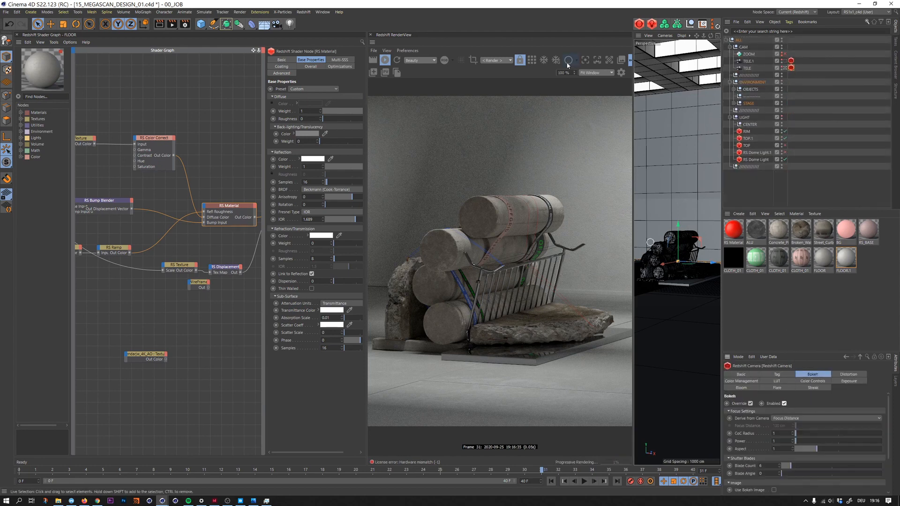
pyautogui.click(505, 244)
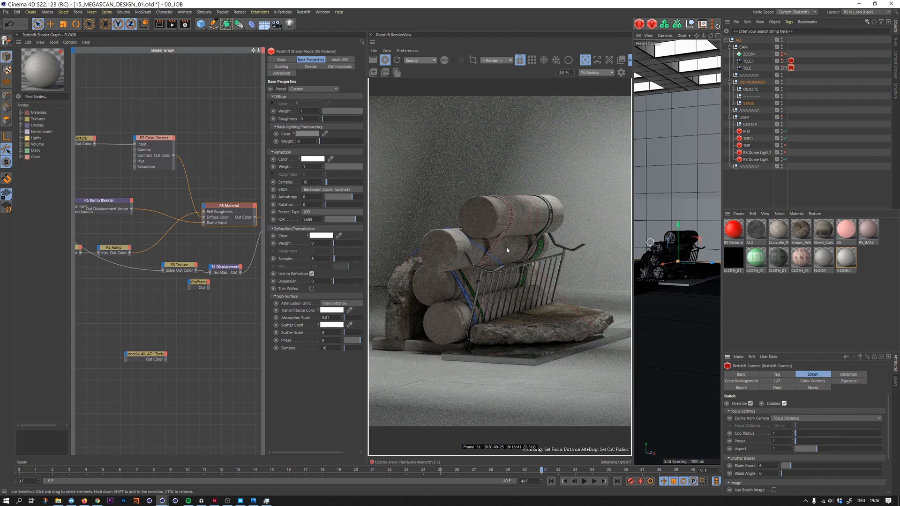
pyautogui.click(506, 247)
# - Switch to the Photos window to compare the reference image with the current render, and return to Cinema 4D
pyautogui.hotkey('alt', 'Tab')
pyautogui.press('Right')
pyautogui.press('Down')
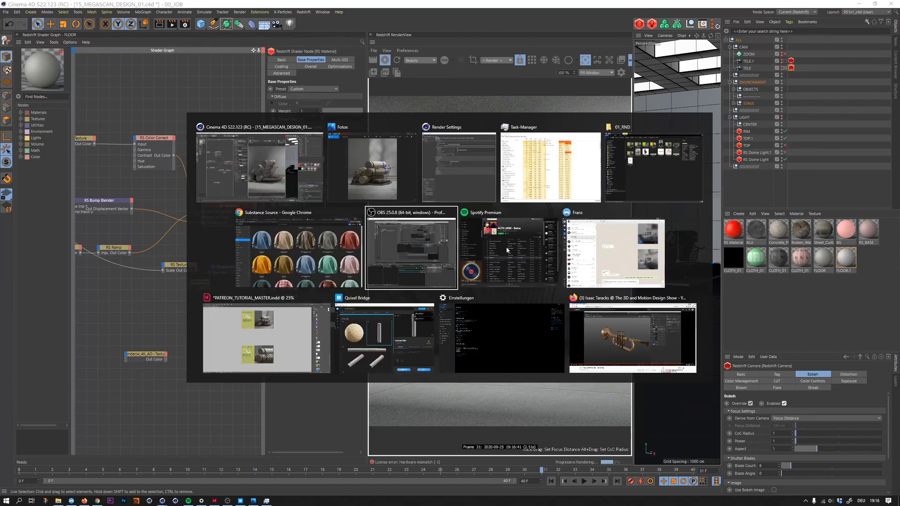
pyautogui.press('Left')
pyautogui.press('Up')
pyautogui.press('Right')
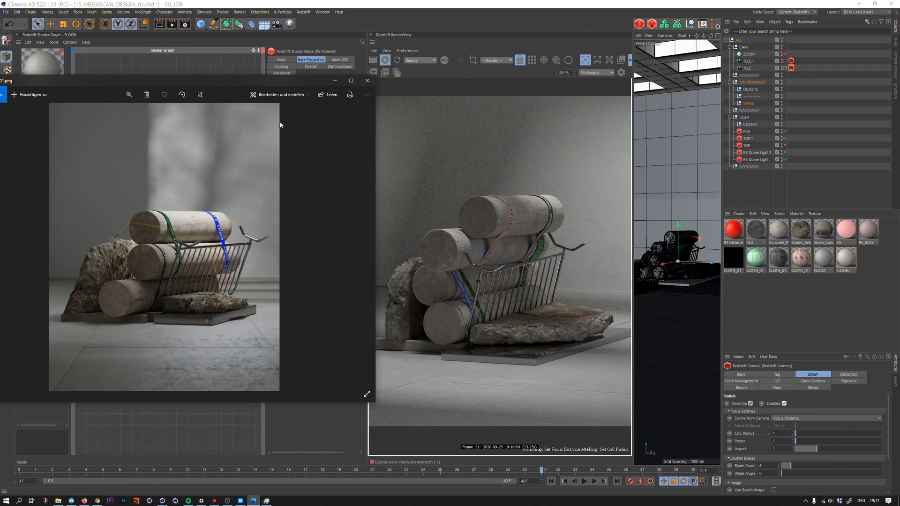
pyautogui.click(325, 70)
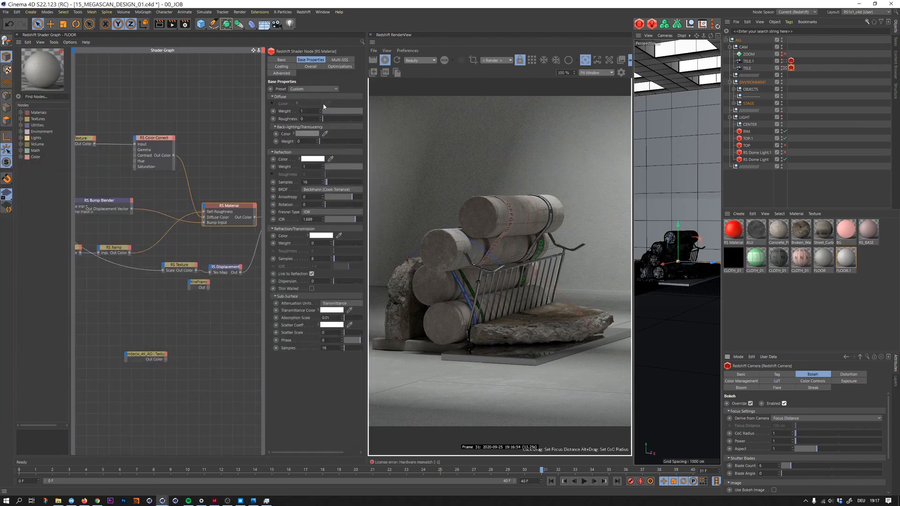
# - Clear the selection and slightly reframe the TELE camera on the cylinder stack
pyautogui.click(805, 303)
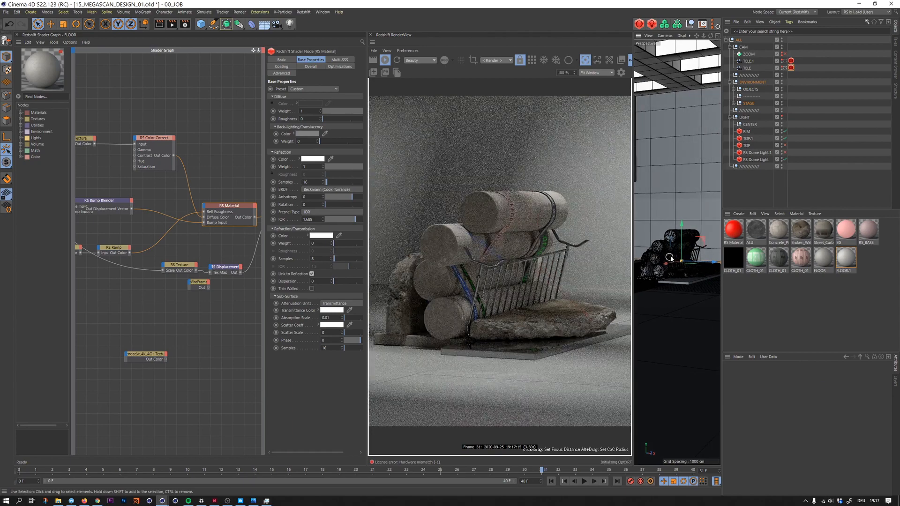
pyautogui.scroll(1, 670, 258)
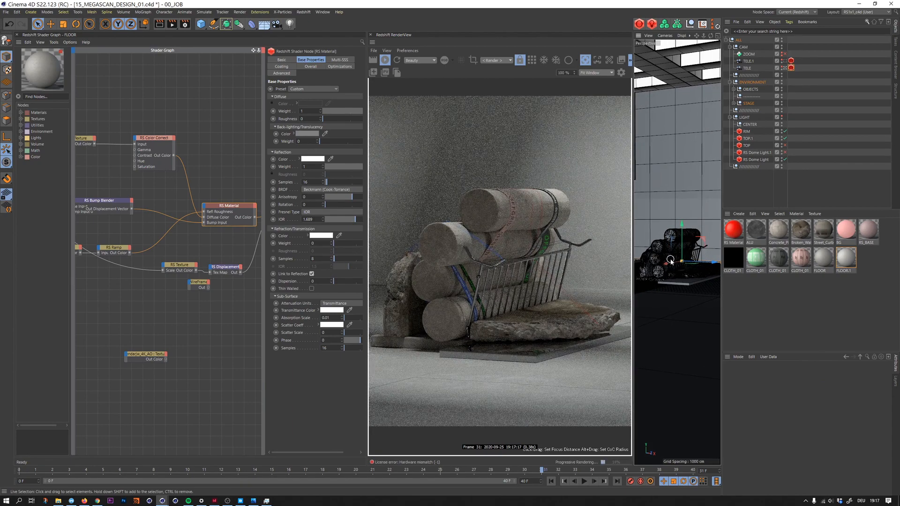
pyautogui.scroll(1, 671, 260)
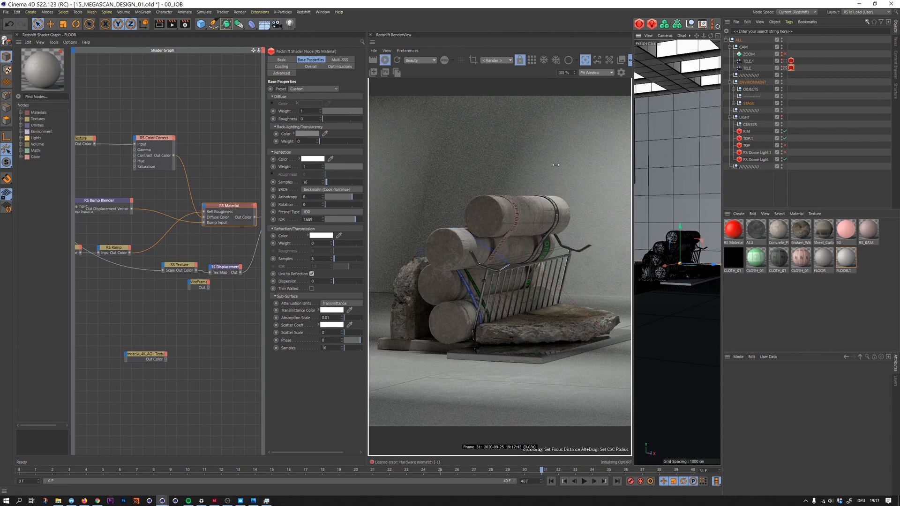
# - Enable Color Controls in a widened RenderView, raise the upper part of the RGB curve and set the contrast to 0.09
pyautogui.click(621, 72)
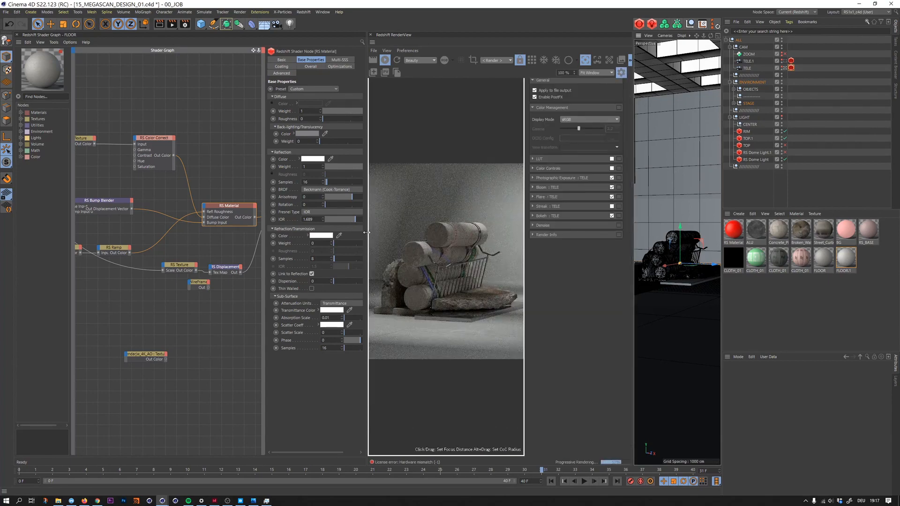
pyautogui.moveTo(367, 236); pyautogui.dragTo(253, 221)
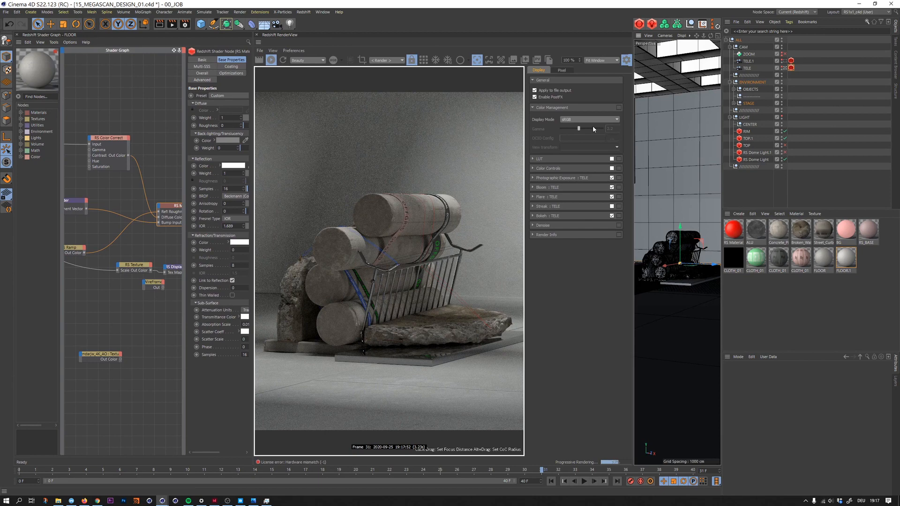
pyautogui.click(533, 169)
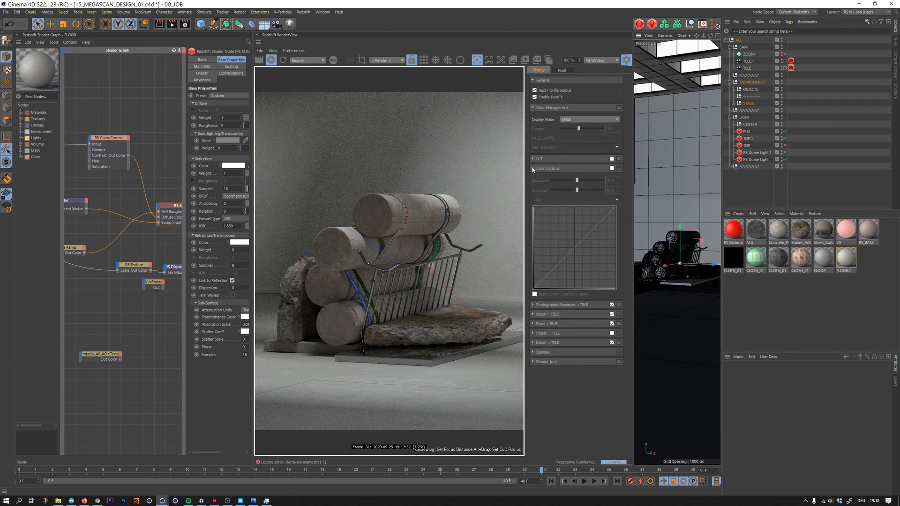
pyautogui.click(612, 168)
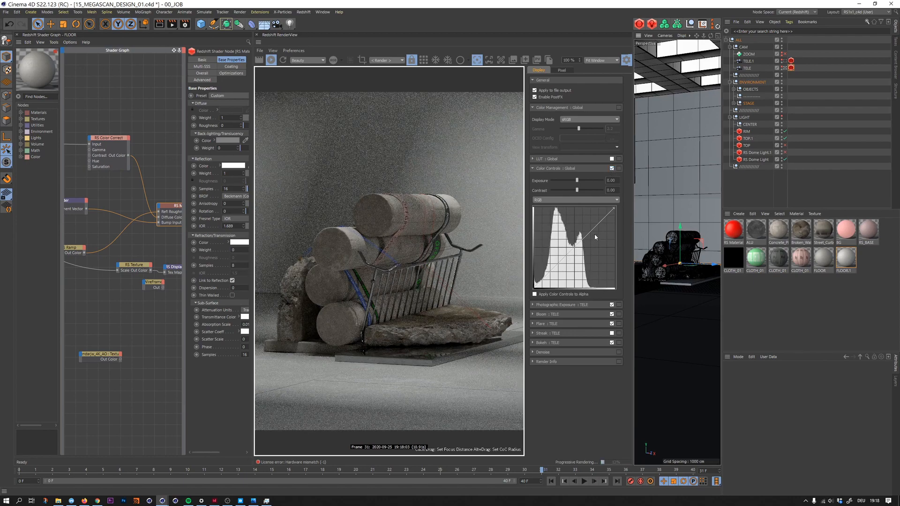
pyautogui.moveTo(594, 228); pyautogui.dragTo(593, 221)
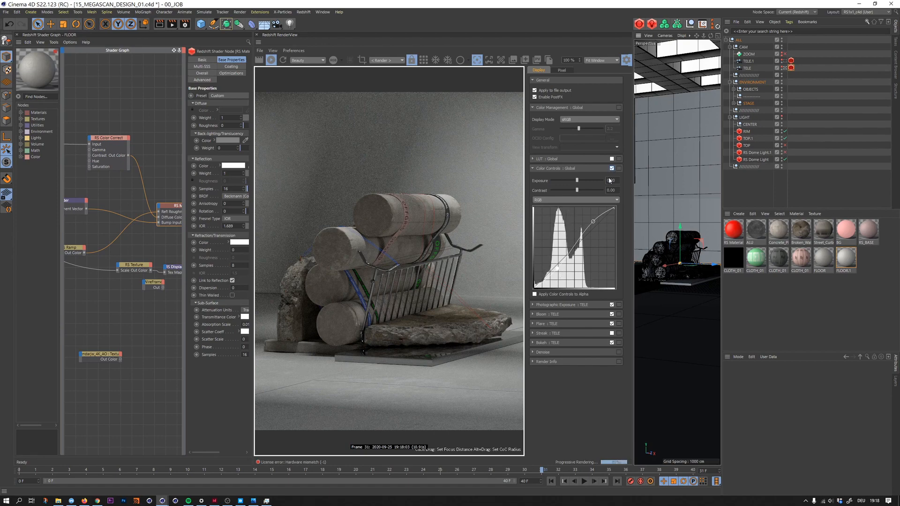
pyautogui.moveTo(577, 190); pyautogui.dragTo(580, 193)
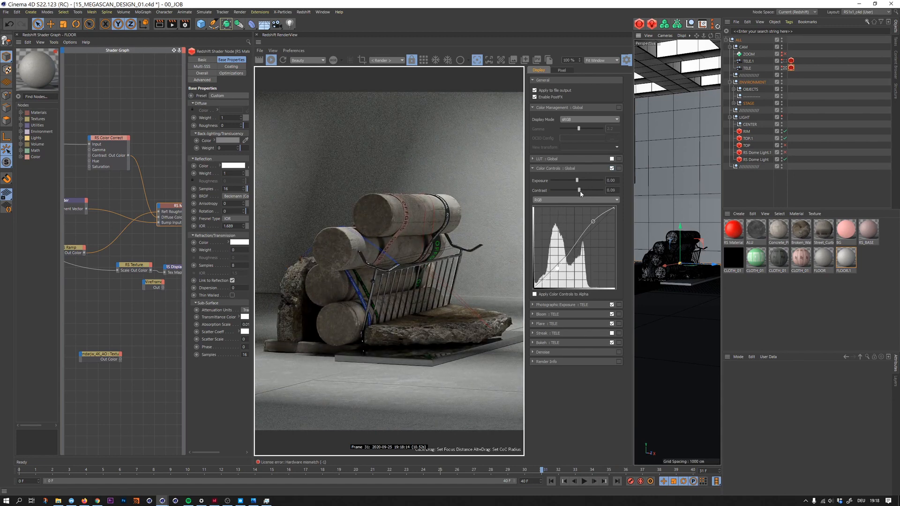
# - Enable a LUT for the render, choose SONY_EE_Slog1_R800 after trying other Sony LUTs, and lower its strength to 0.235
pyautogui.click(547, 162)
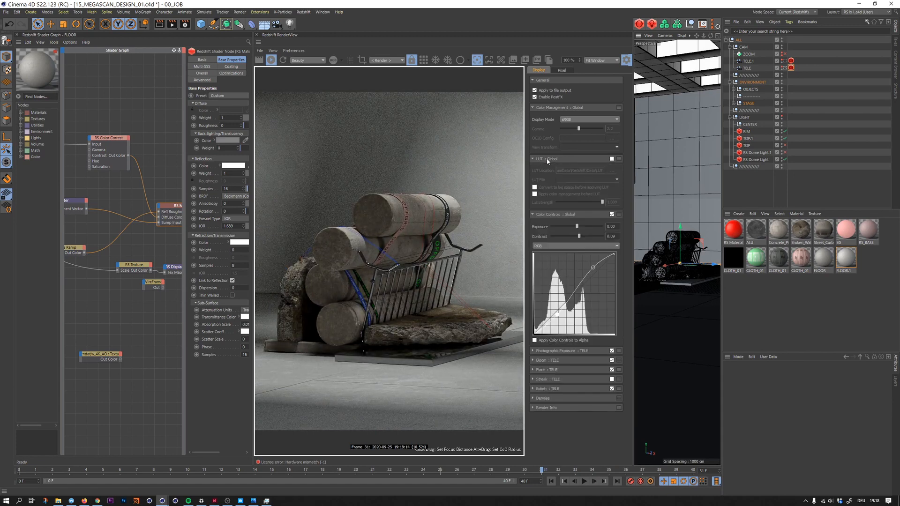
pyautogui.click(612, 160)
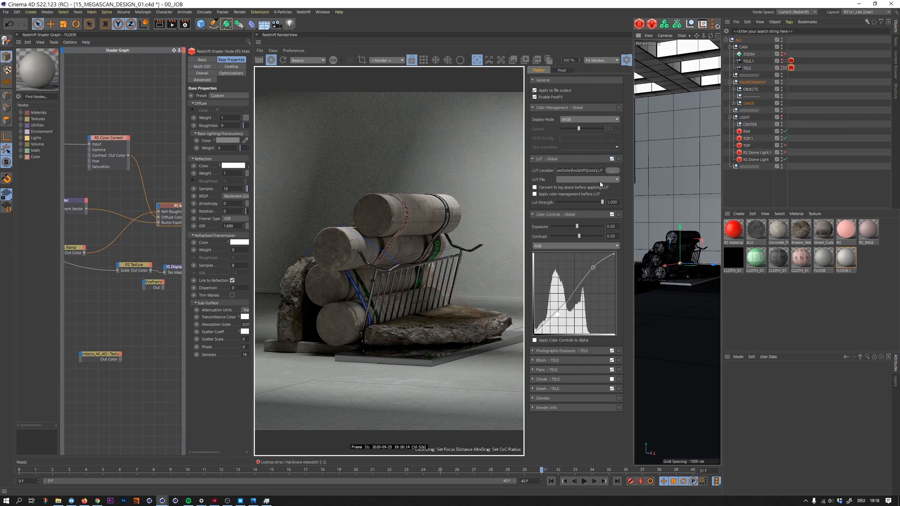
pyautogui.click(600, 181)
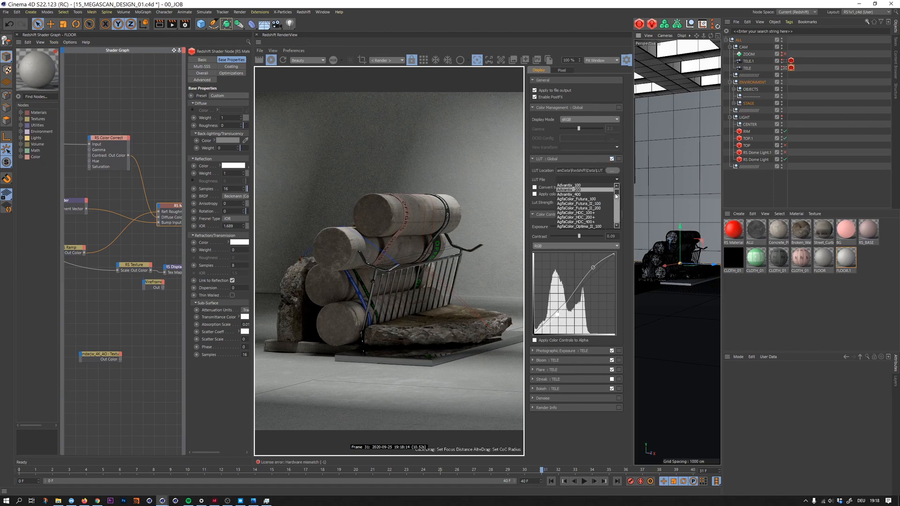
pyautogui.scroll(-5, 616, 199)
pyautogui.scroll(-5, 616, 199)
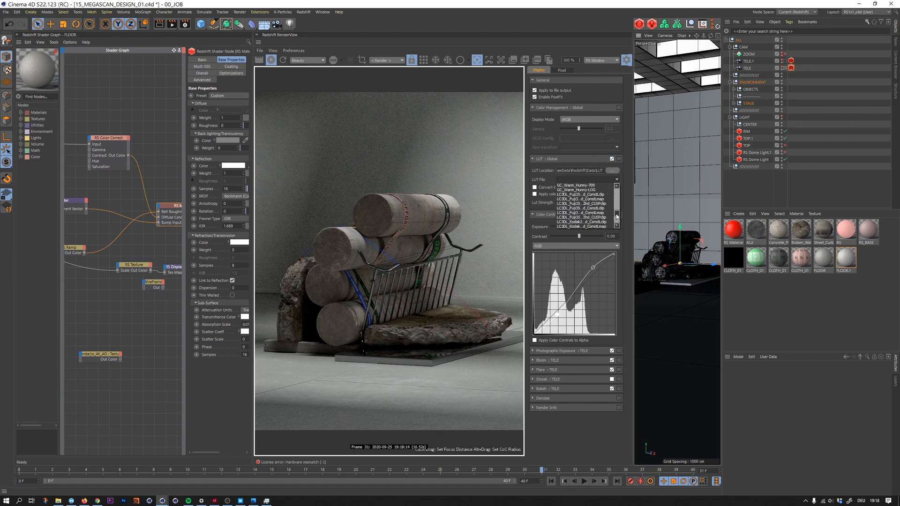
pyautogui.click(591, 225)
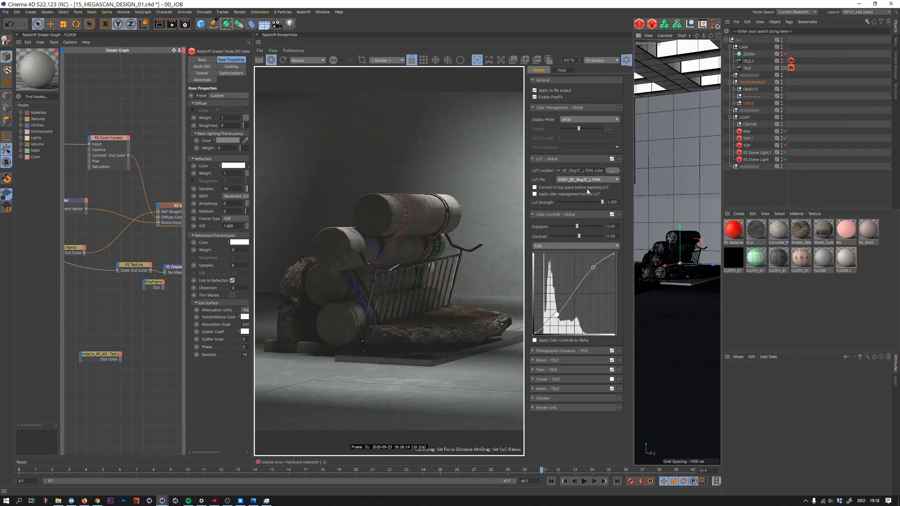
pyautogui.scroll(1, 590, 180)
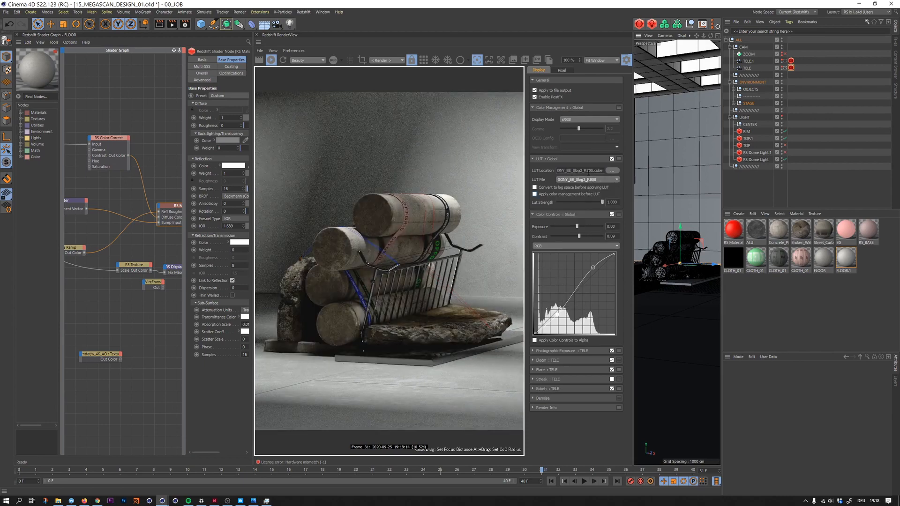
pyautogui.scroll(2, 589, 173)
pyautogui.scroll(2, 588, 173)
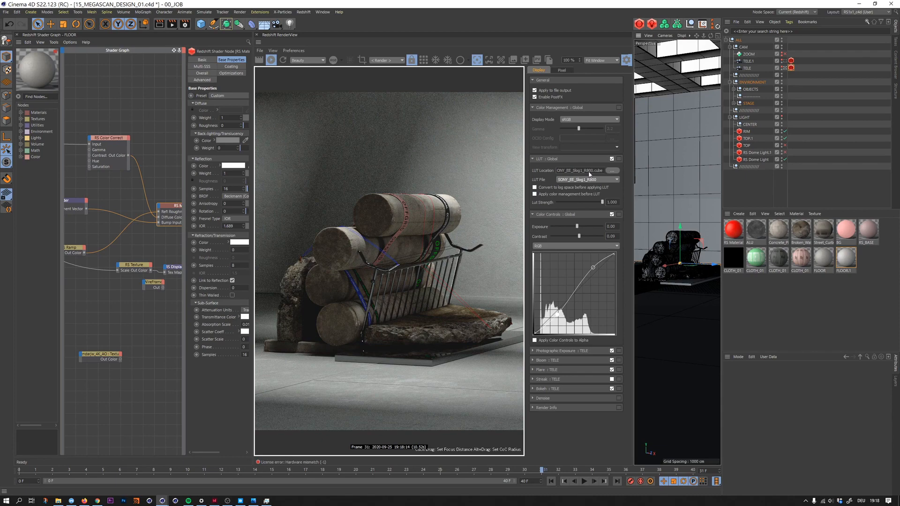
pyautogui.scroll(1, 589, 174)
pyautogui.scroll(-1, 590, 173)
pyautogui.moveTo(573, 203)
pyautogui.mouseDown()
pyautogui.moveTo(553, 203)
pyautogui.moveTo(567, 207)
pyautogui.mouseUp()
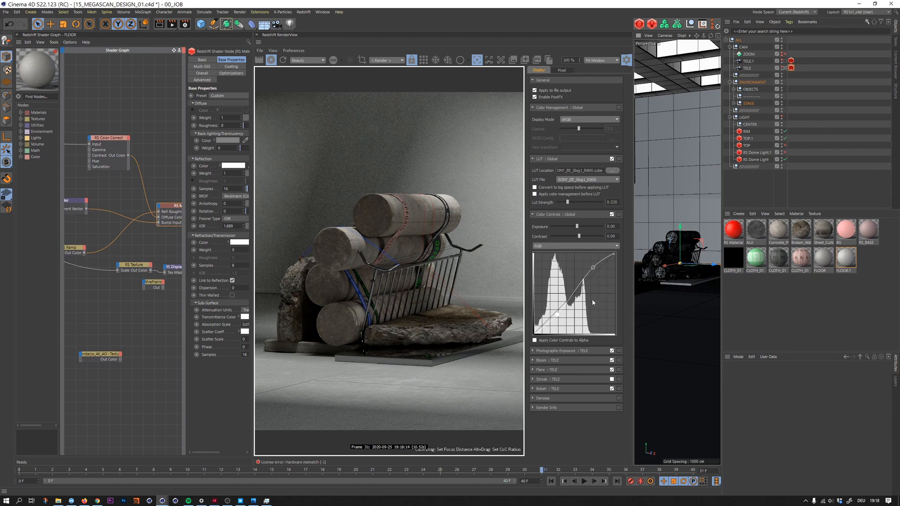
# - Lower the upper point of the RGB curve and set the Color Controls contrast to 0.12
pyautogui.moveTo(593, 268)
pyautogui.mouseDown()
pyautogui.moveTo(582, 263)
pyautogui.moveTo(588, 278)
pyautogui.mouseUp()
pyautogui.moveTo(588, 278)
pyautogui.mouseDown()
pyautogui.moveTo(580, 264)
pyautogui.moveTo(587, 277)
pyautogui.mouseUp()
pyautogui.moveTo(581, 235); pyautogui.dragTo(581, 237)
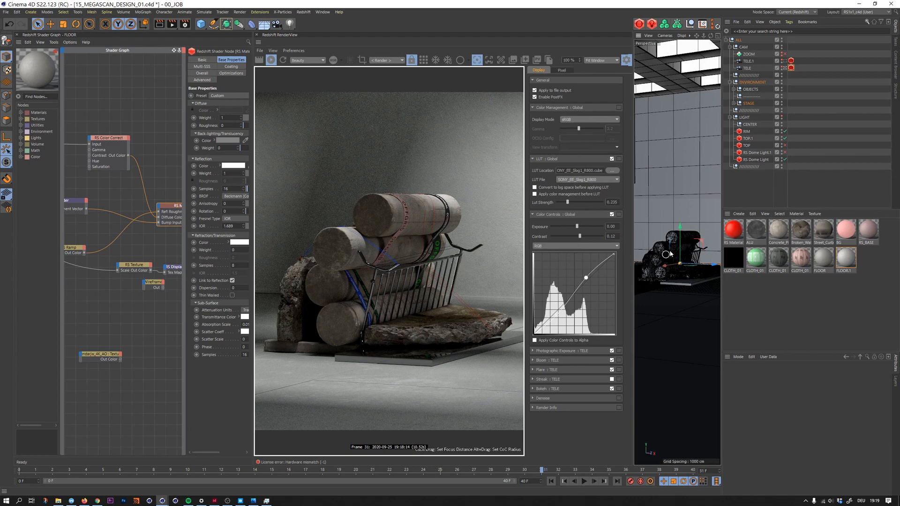
# - Check the close-up through the TELE.1 camera and return to the TELE camera
pyautogui.click(785, 62)
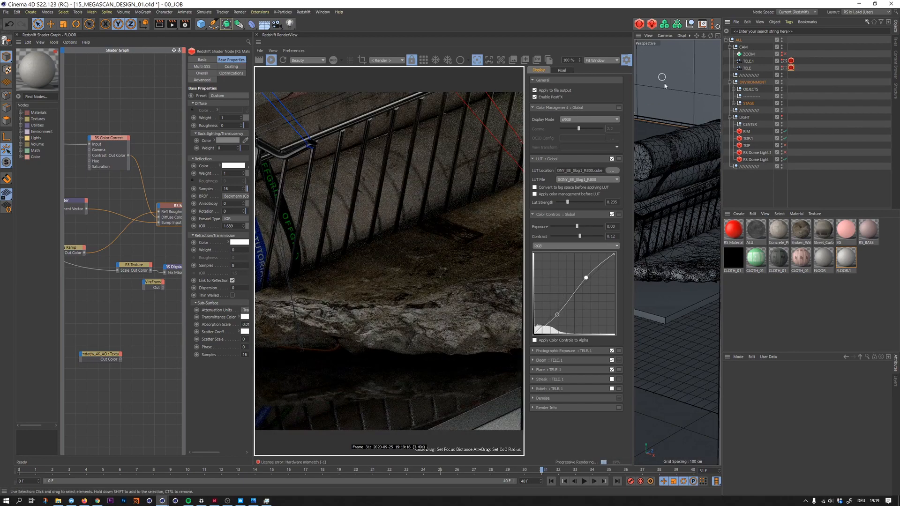
pyautogui.click(785, 68)
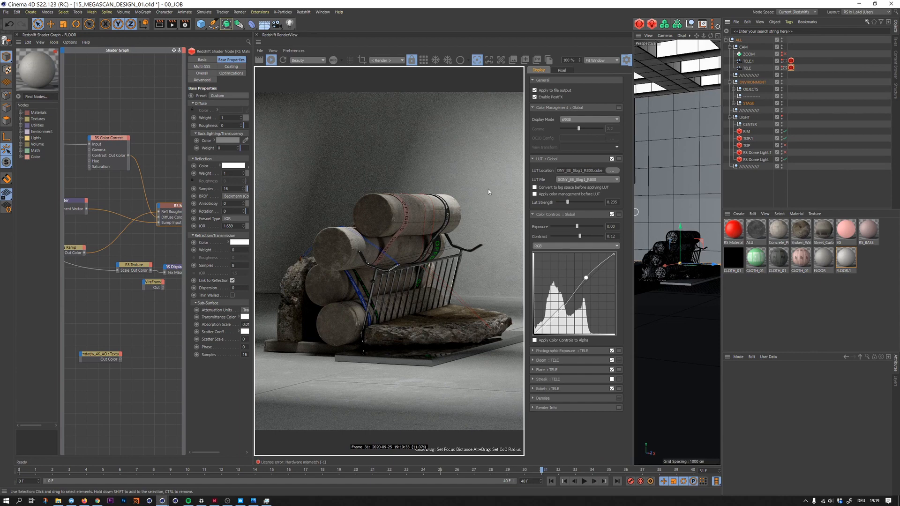
# - Set Length U and Length V of the FLOOR.1 plane's material tag to 60%
pyautogui.click(679, 175)
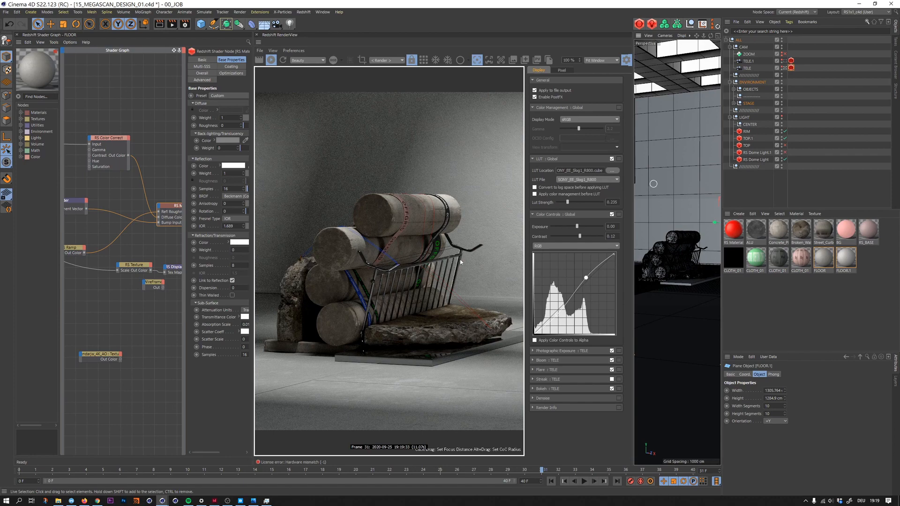
pyautogui.click(734, 103)
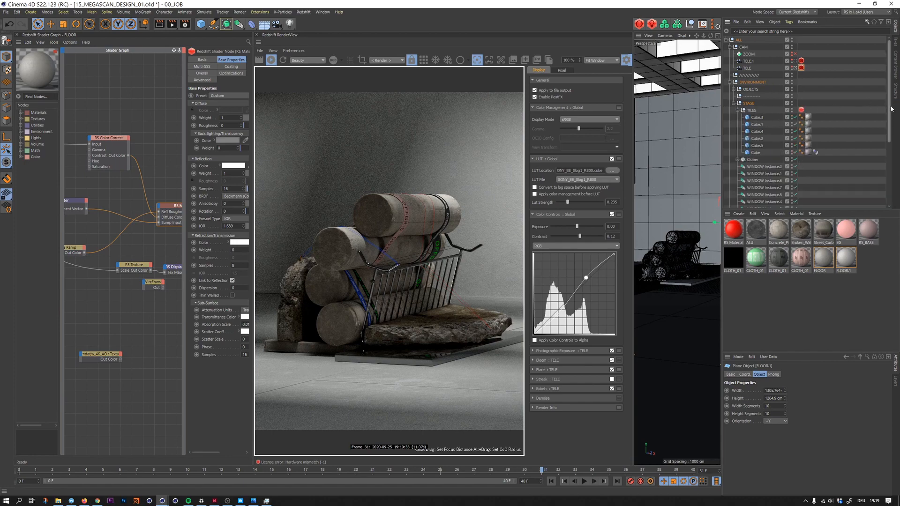
pyautogui.moveTo(889, 102); pyautogui.dragTo(889, 165)
pyautogui.click(816, 134)
pyautogui.doubleClick(762, 467)
pyautogui.write('60')
pyautogui.press('Tab')
pyautogui.write('60')
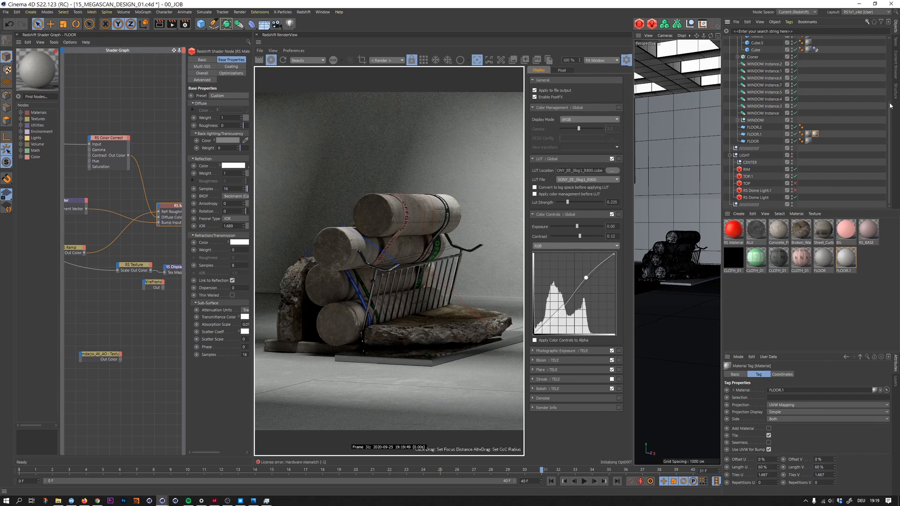
# - Set the bokeh CoC Radius and Power of the TELE camera's Redshift tag to 1.5 each
pyautogui.moveTo(890, 101); pyautogui.dragTo(889, 45)
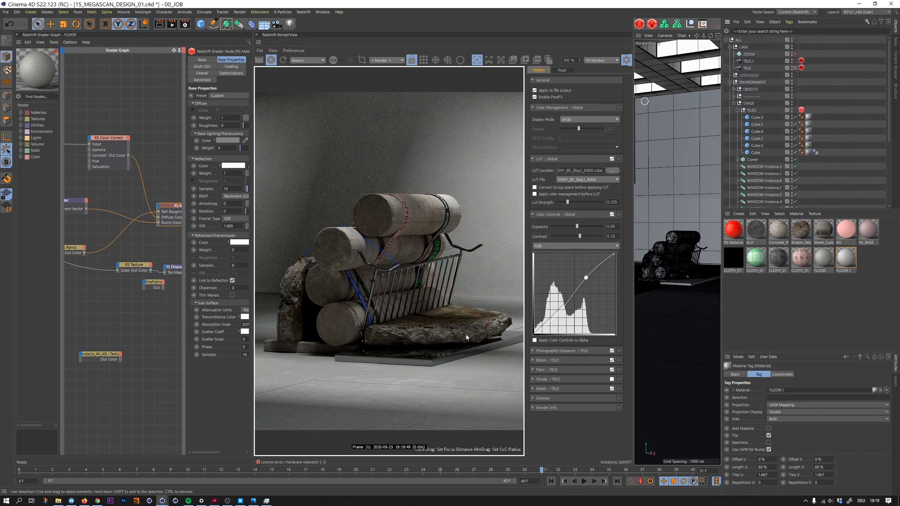
pyautogui.click(801, 68)
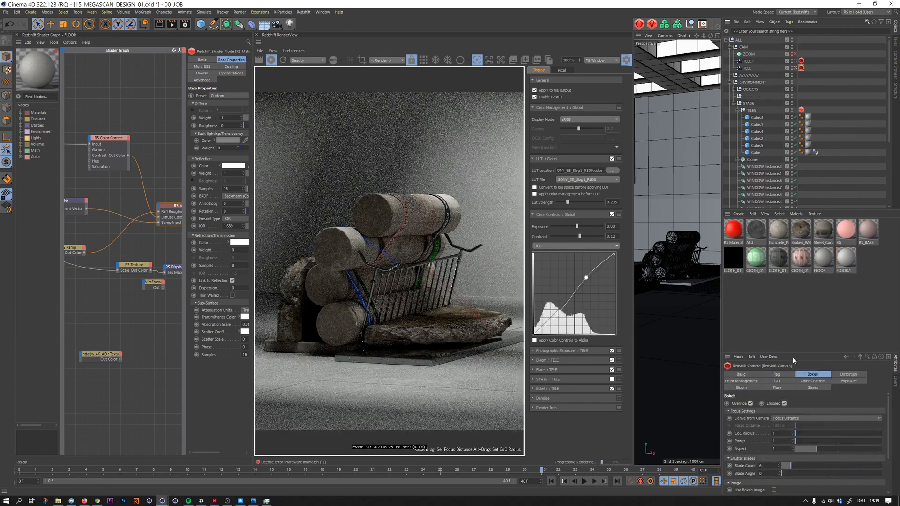
pyautogui.click(779, 434)
pyautogui.click(780, 442)
pyautogui.write('.5')
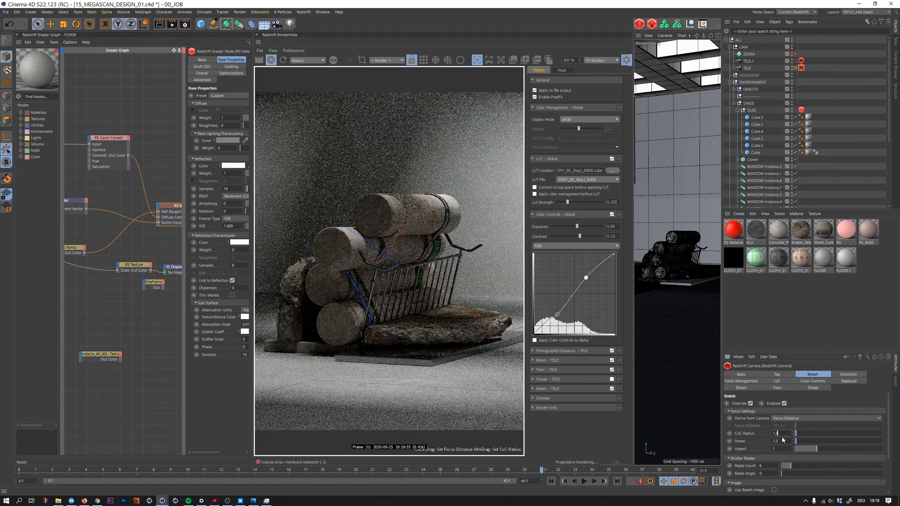
pyautogui.click(782, 436)
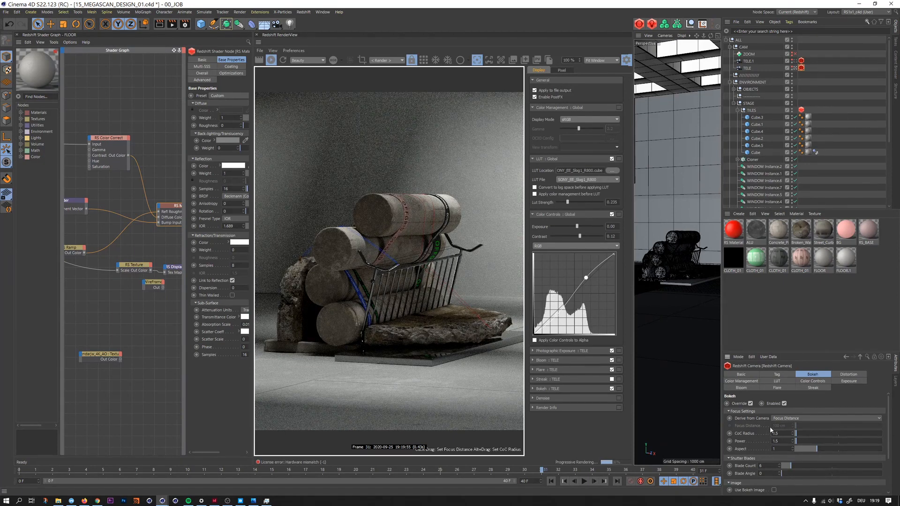
pyautogui.click(807, 312)
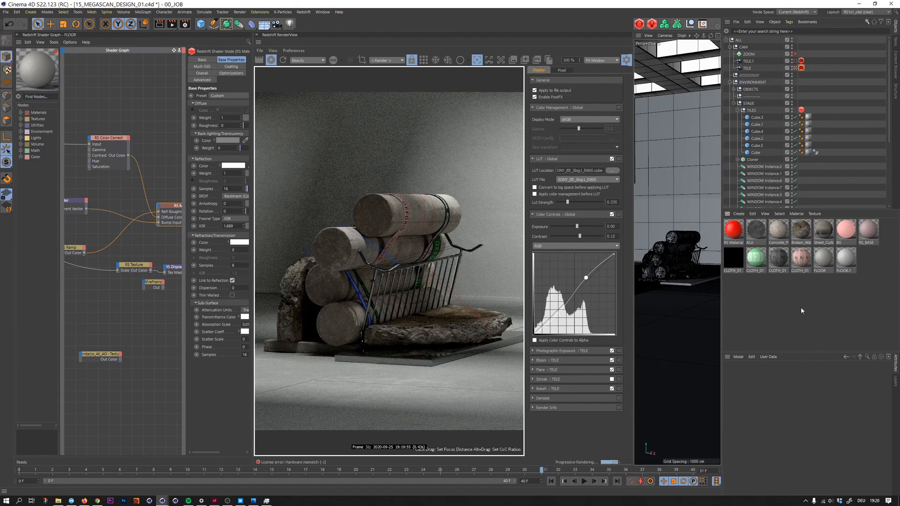
# - Disable the global LUT and the global Color Controls in the Redshift RenderView display settings
pyautogui.click(612, 159)
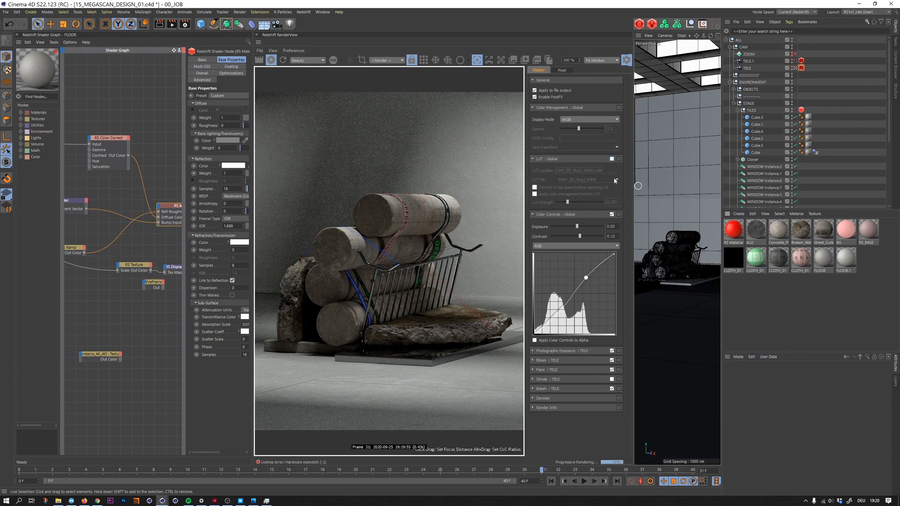
pyautogui.click(612, 214)
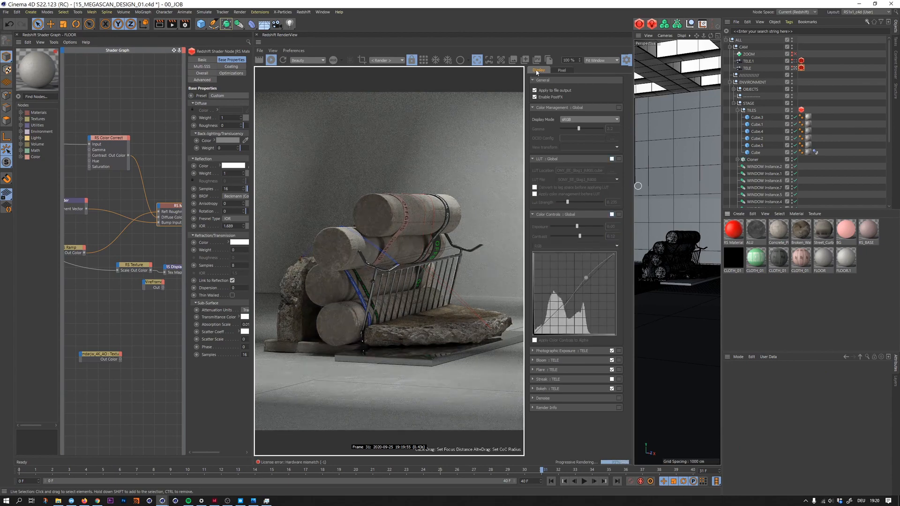
# - Check the Output and Save pages of the render settings and set the Redshift Adaptive Error Threshold to 0.006
pyautogui.click(185, 25)
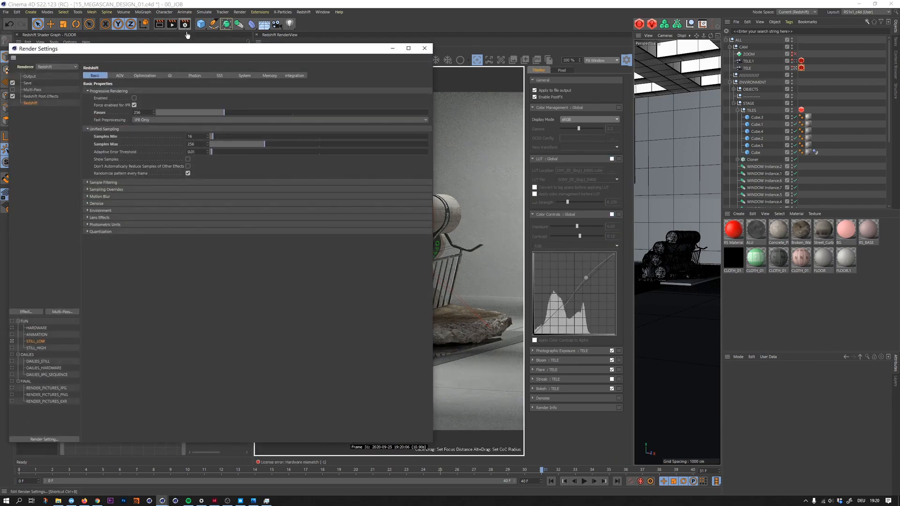
pyautogui.moveTo(211, 47); pyautogui.dragTo(649, 47)
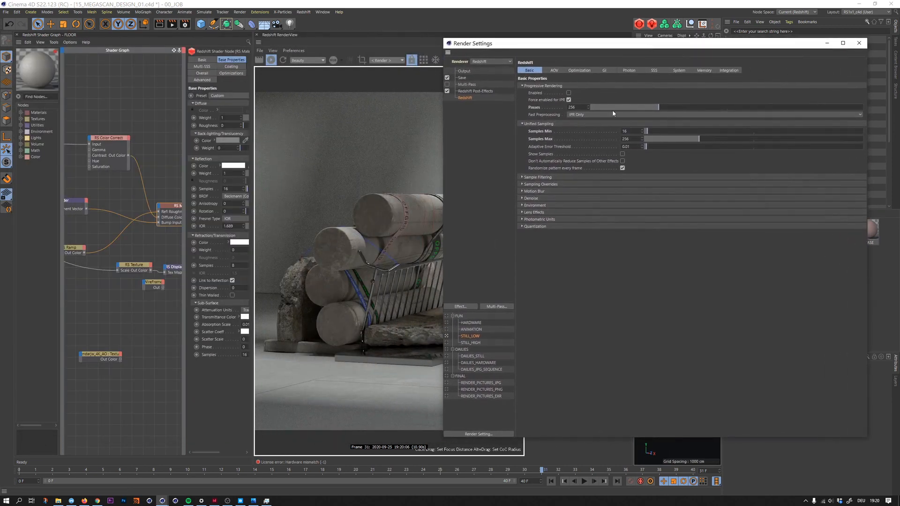
pyautogui.click(463, 72)
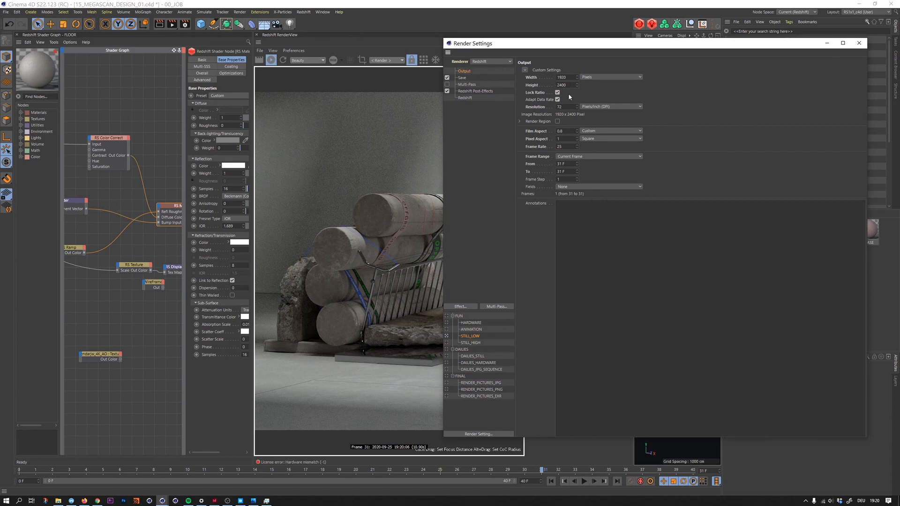
pyautogui.click(463, 77)
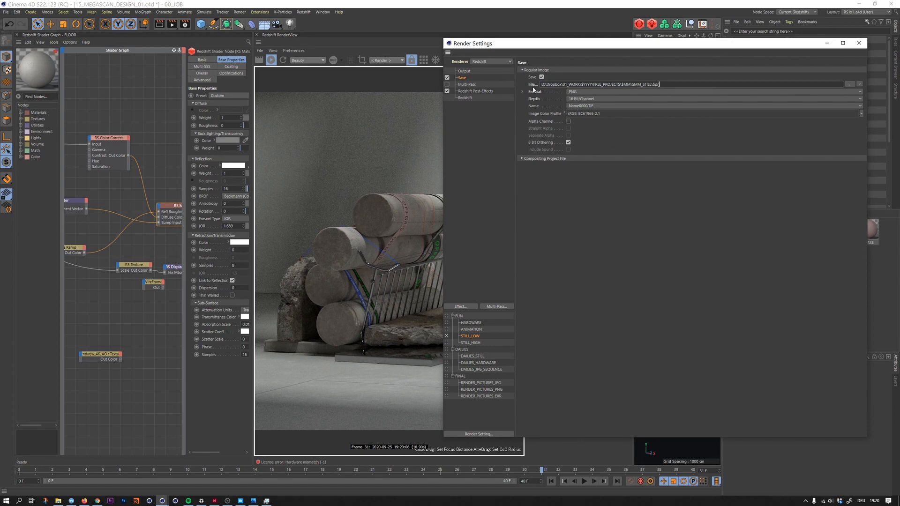
pyautogui.press('Up')
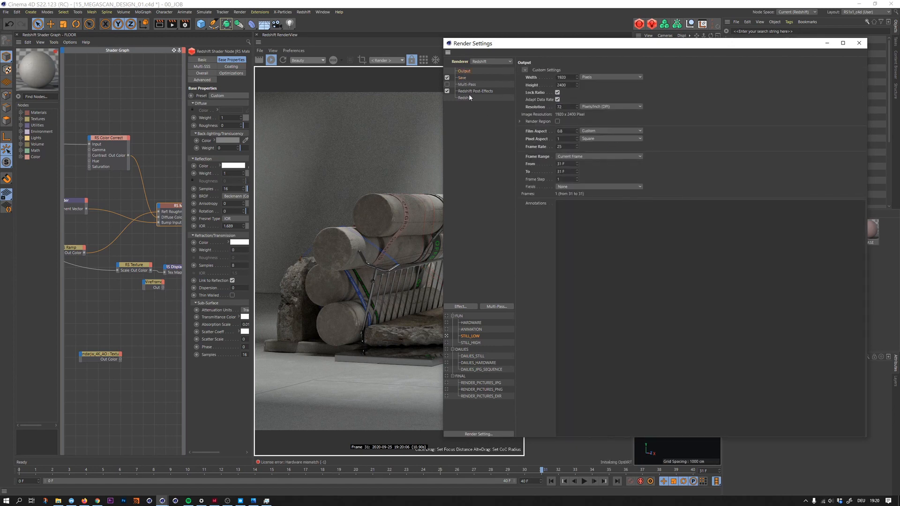
pyautogui.click(470, 98)
pyautogui.click(629, 147)
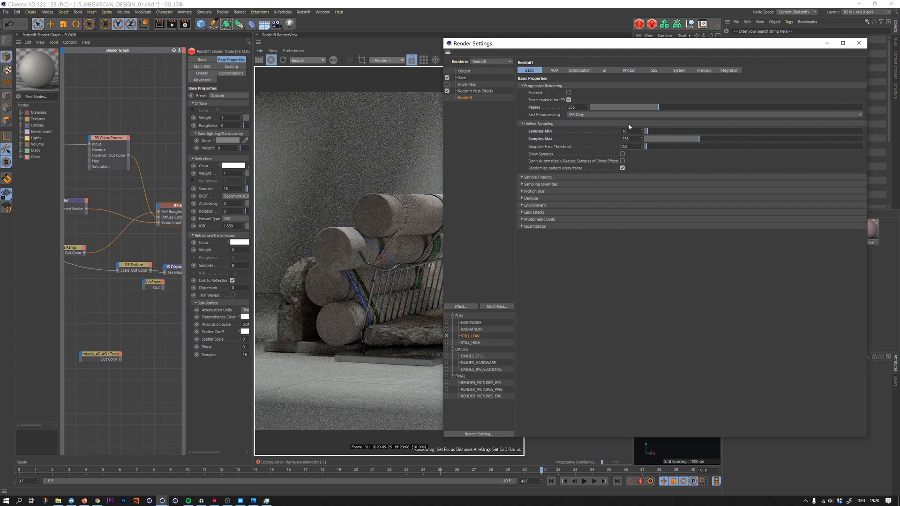
pyautogui.write('7')
pyautogui.press('Return')
pyautogui.moveTo(543, 47); pyautogui.dragTo(639, 50)
pyautogui.click(636, 196)
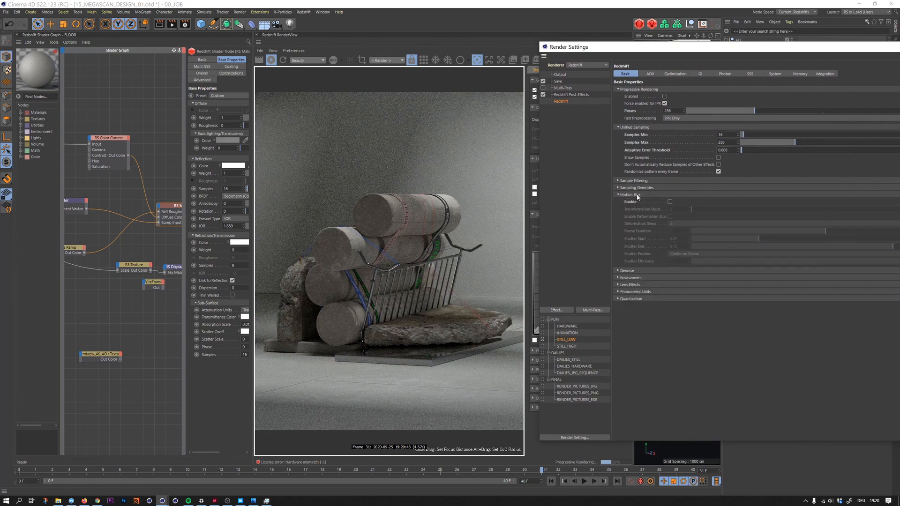
pyautogui.click(636, 196)
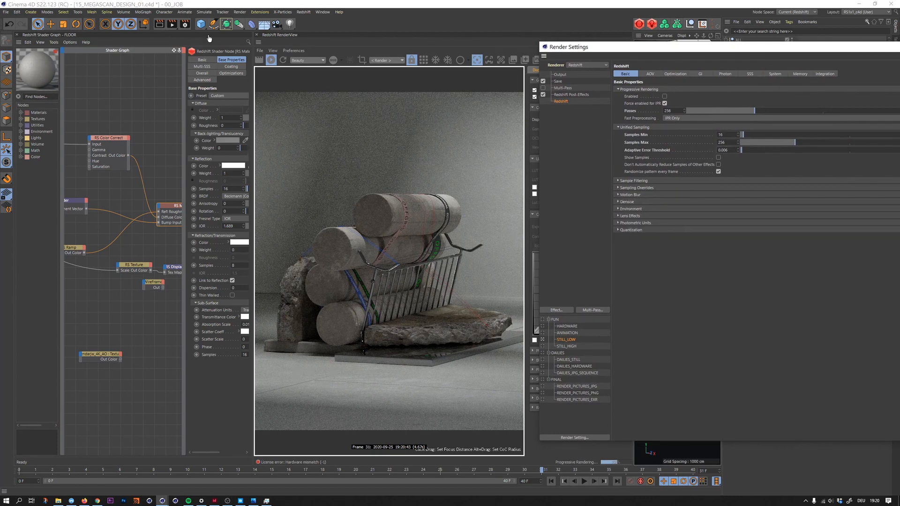
# - Save the project and render frame 31 in a maximized Picture Viewer
pyautogui.hotkey('ctrl', 's')
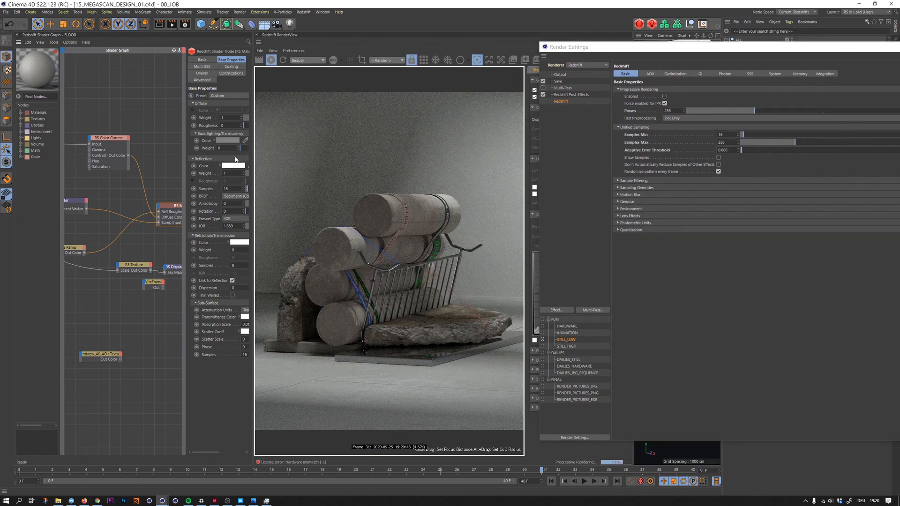
pyautogui.click(173, 26)
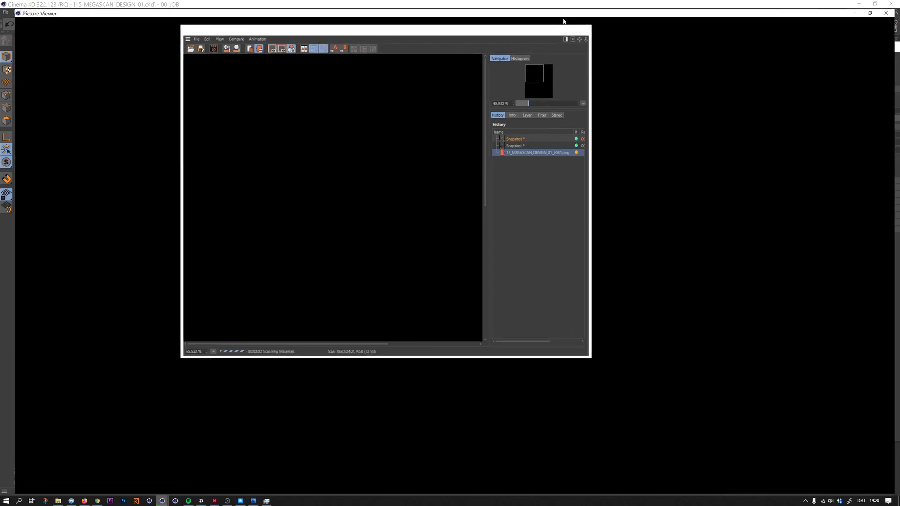
pyautogui.click(562, 21)
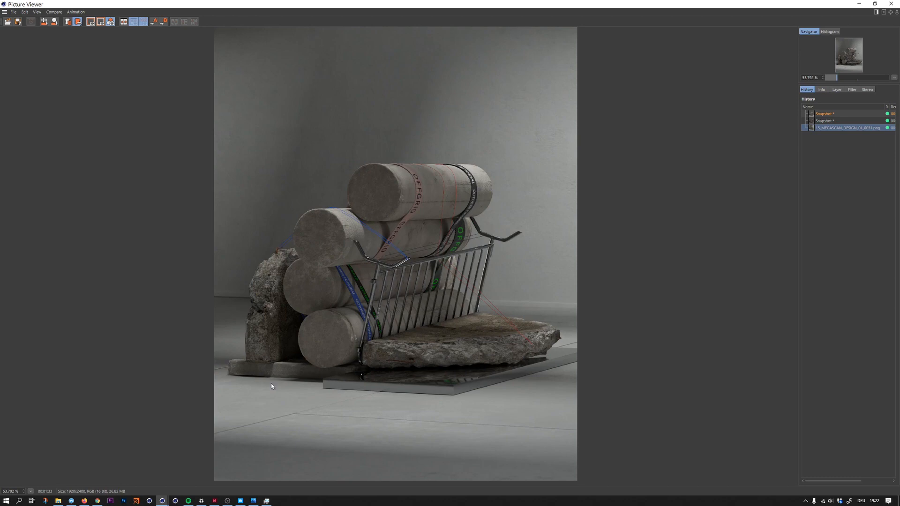
# - Switch to Photoshop and open the rendered 15_MEGASCAN_DESIGN_01_0031.png from the 09_STILL folder of the free projects
pyautogui.click(126, 501)
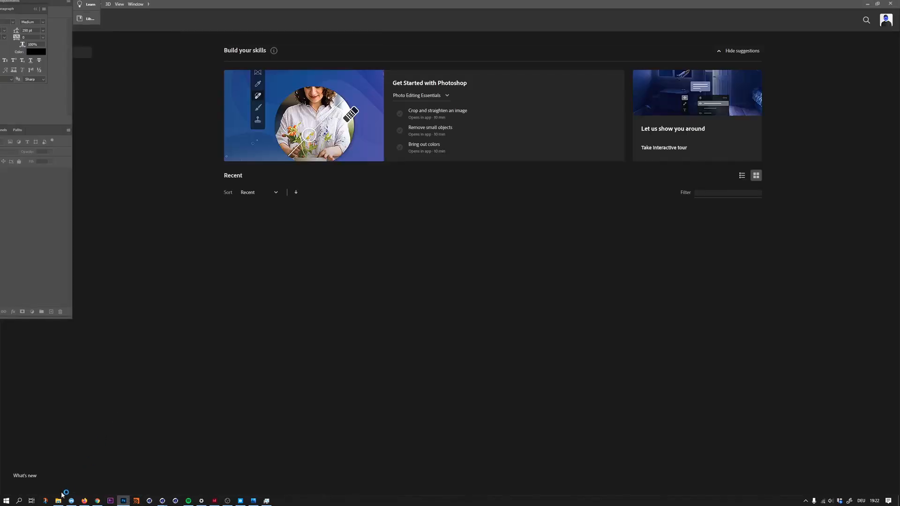
pyautogui.click(58, 501)
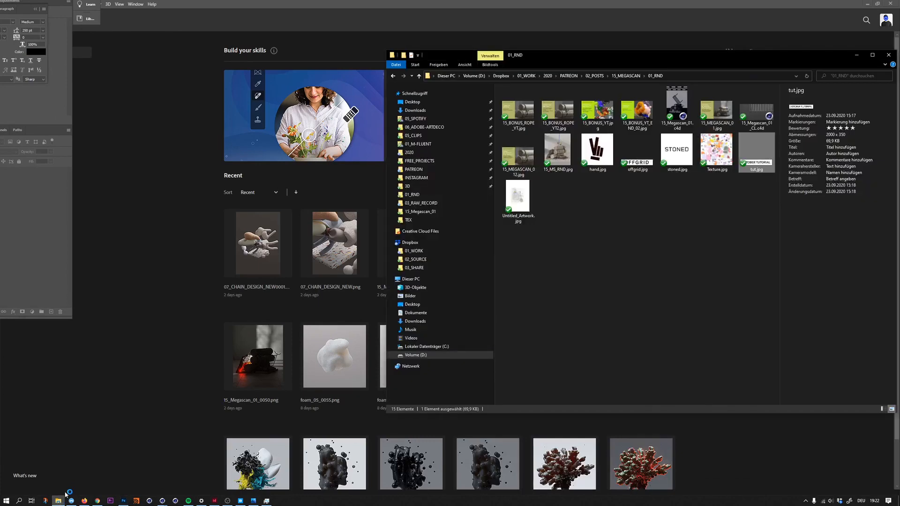
pyautogui.click(419, 162)
pyautogui.doubleClick(516, 158)
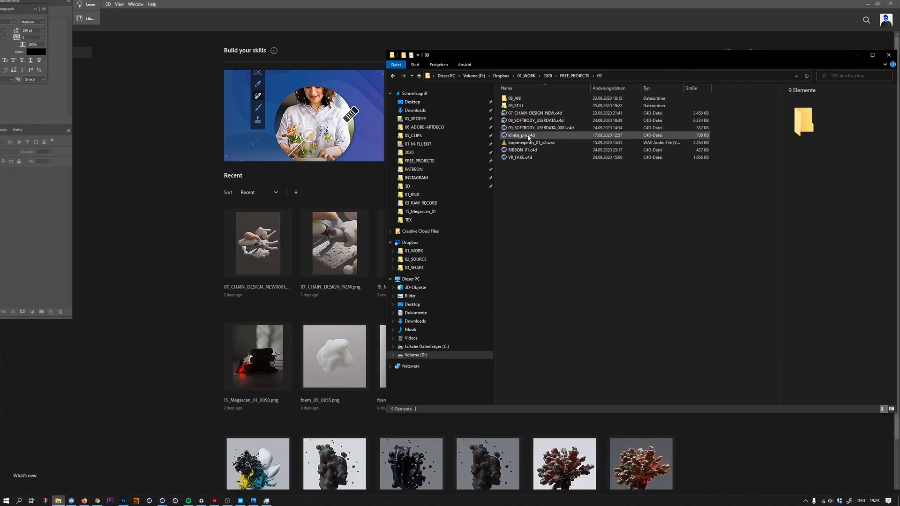
pyautogui.doubleClick(517, 105)
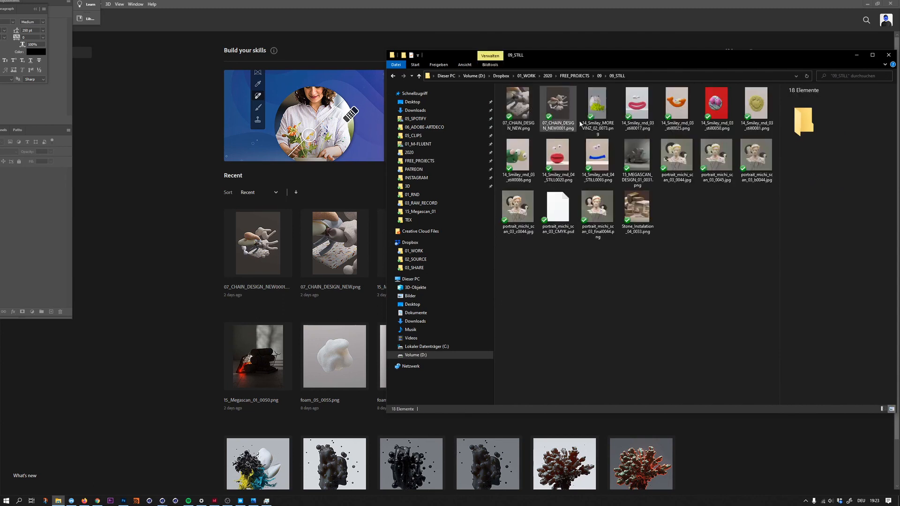
pyautogui.moveTo(638, 162); pyautogui.dragTo(178, 309)
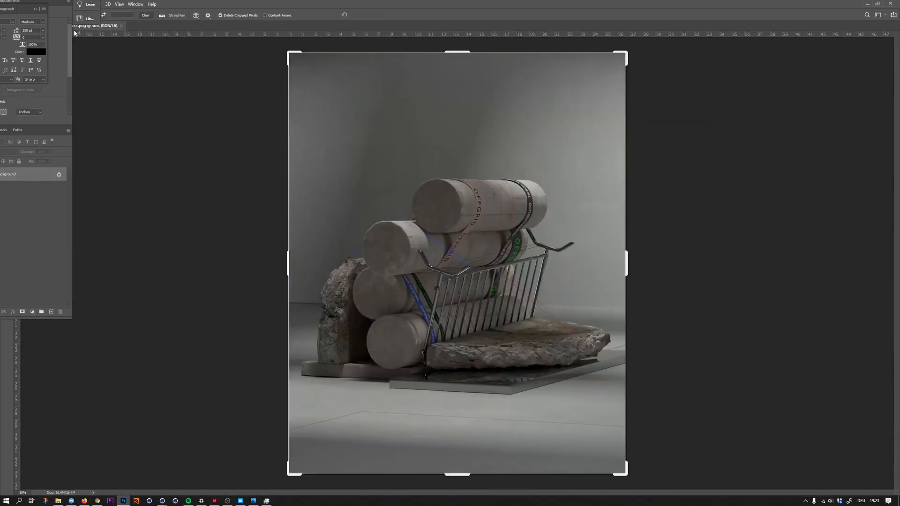
# - Bring the floating Layers, Character and Actions panels fully into view, placed on either side of the image
pyautogui.moveTo(50, 2); pyautogui.dragTo(297, 191)
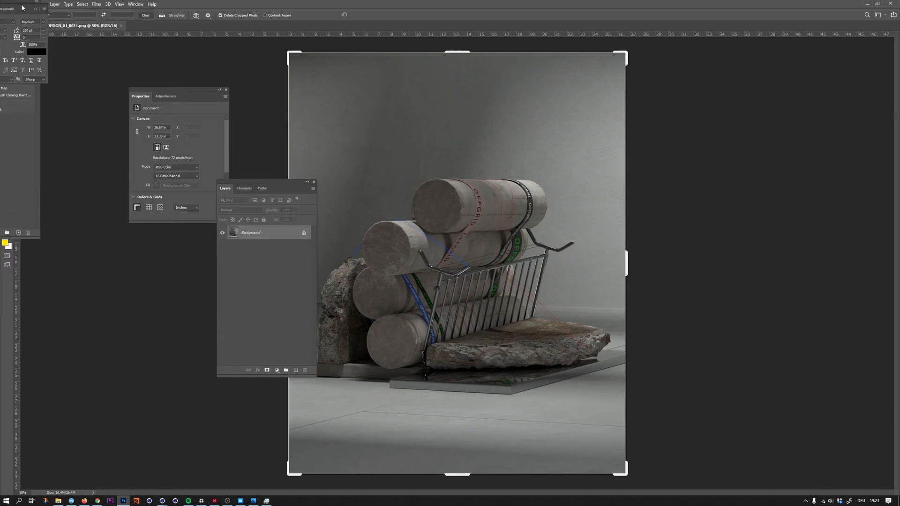
pyautogui.moveTo(23, 8); pyautogui.dragTo(133, 257)
pyautogui.moveTo(51, 18); pyautogui.dragTo(725, 114)
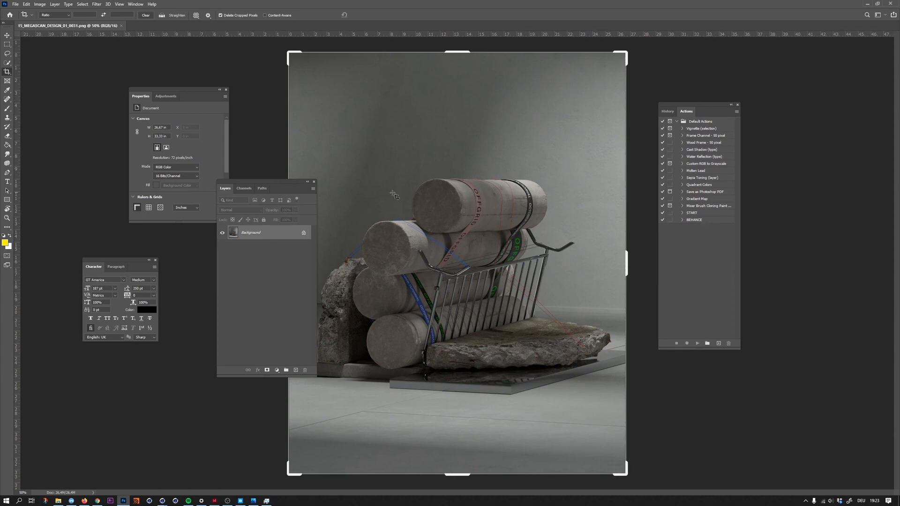
pyautogui.moveTo(291, 184); pyautogui.dragTo(224, 209)
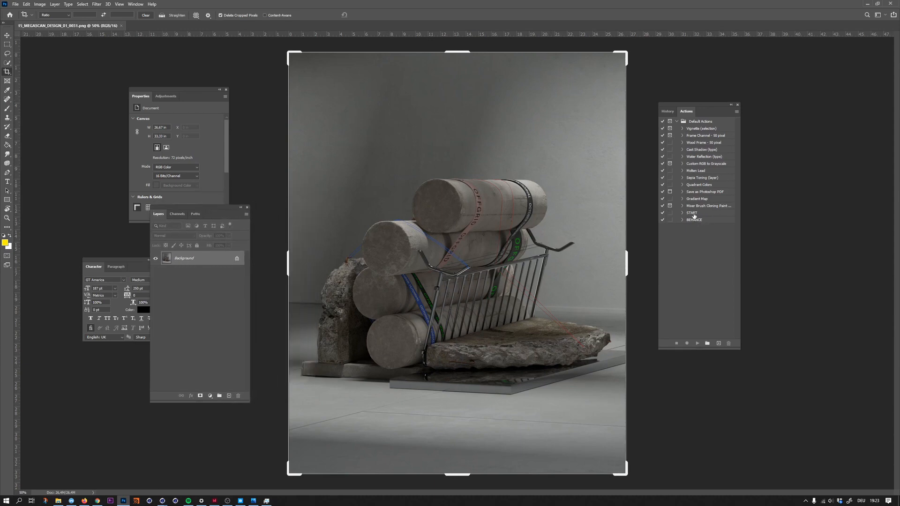
# - Run the START action on the render, place the Layers panel beside the Actions panel and leave the crop frame
pyautogui.click(695, 214)
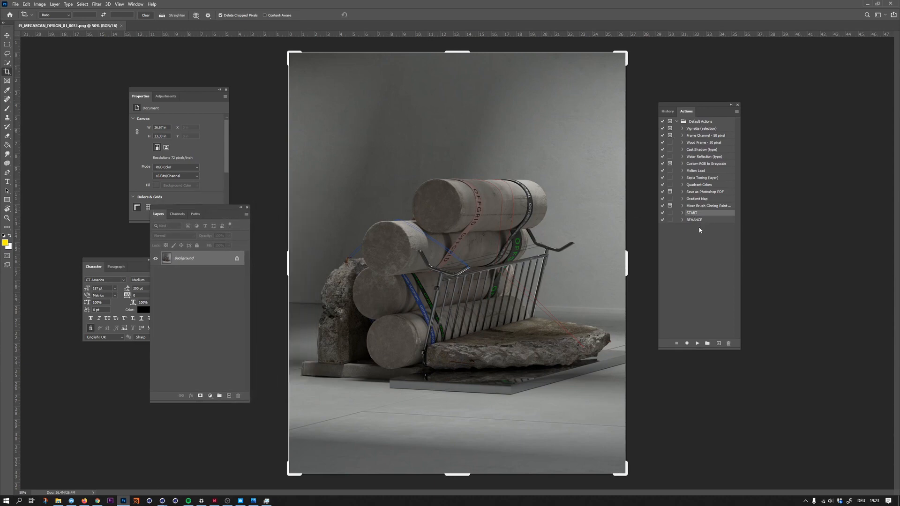
pyautogui.click(698, 344)
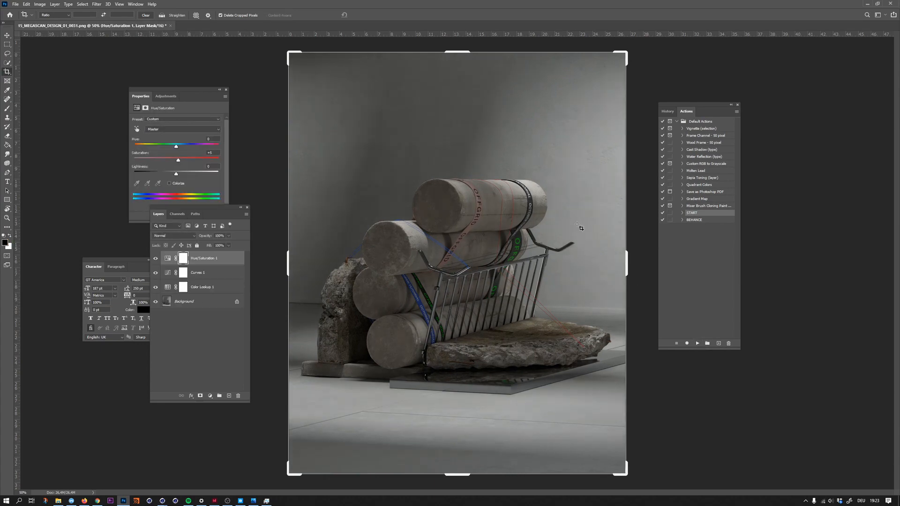
pyautogui.moveTo(205, 209); pyautogui.dragTo(772, 129)
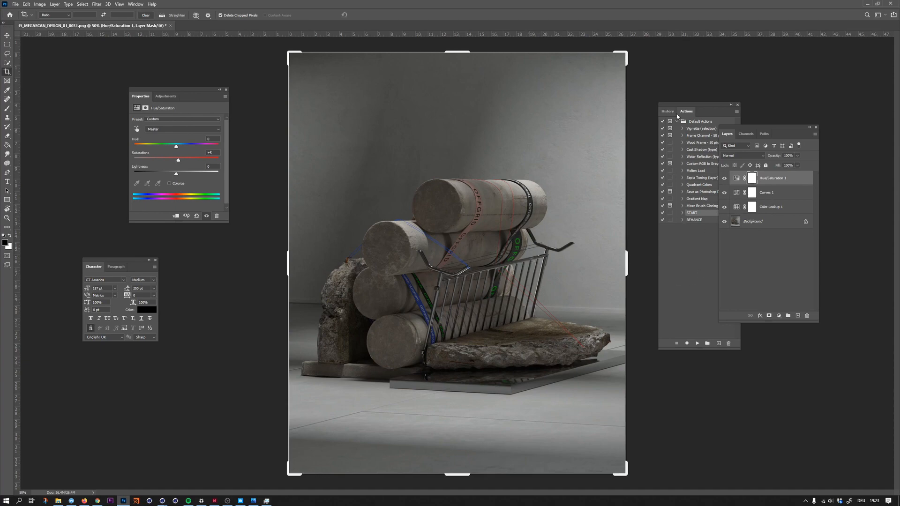
pyautogui.press('Escape')
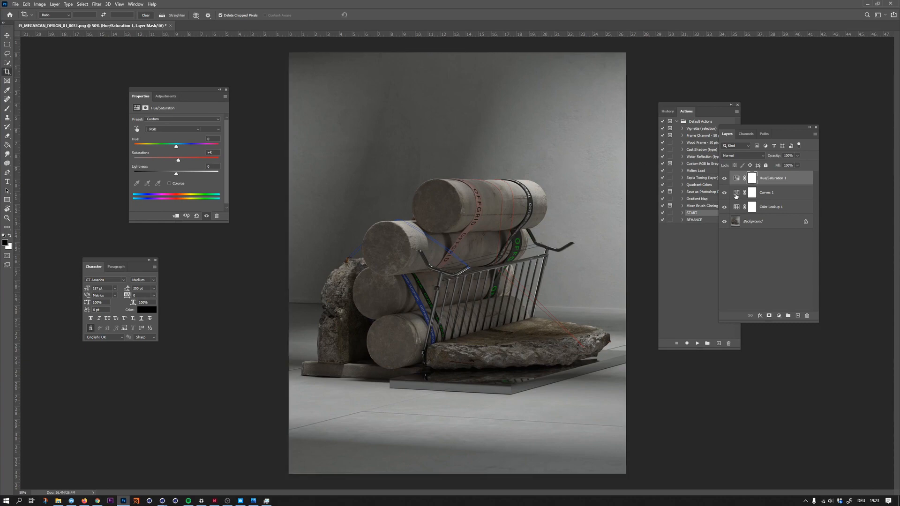
# - Increase the contrast of the Curves 1 layer by raising the curve's upper point and lowering its lower point
pyautogui.click(735, 195)
pyautogui.moveTo(196, 156); pyautogui.dragTo(195, 154)
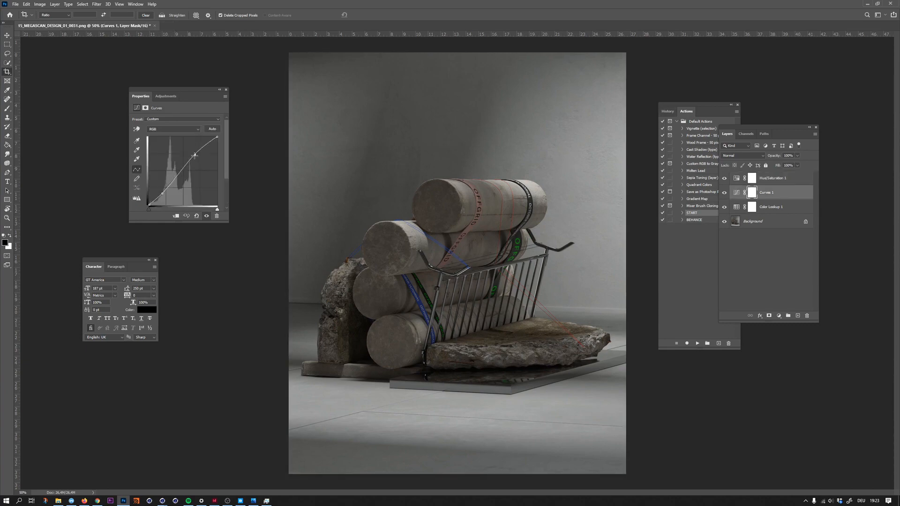
pyautogui.moveTo(163, 194); pyautogui.dragTo(163, 197)
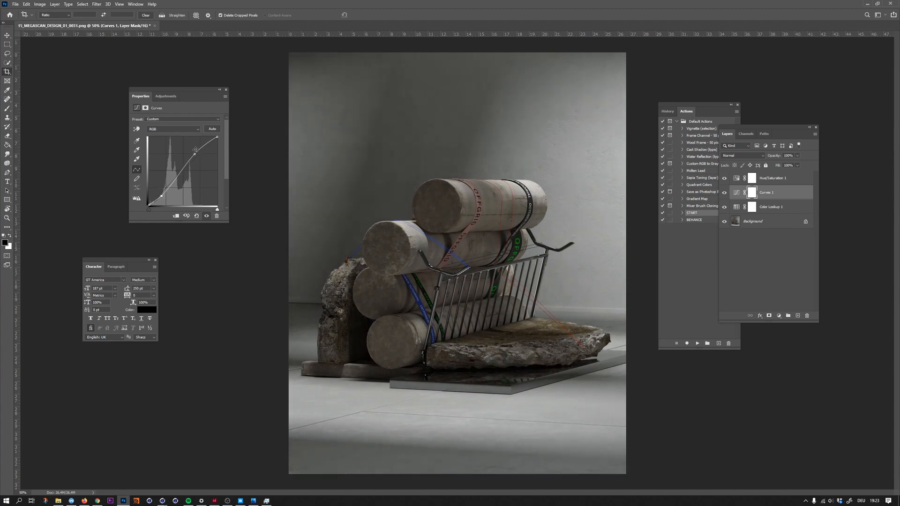
pyautogui.moveTo(196, 154); pyautogui.dragTo(194, 153)
# - Duplicate the Curves 1 adjustment layer and set the opacity of the original Curves 1 layer to 34%
pyautogui.hotkey('ctrl', 'j')
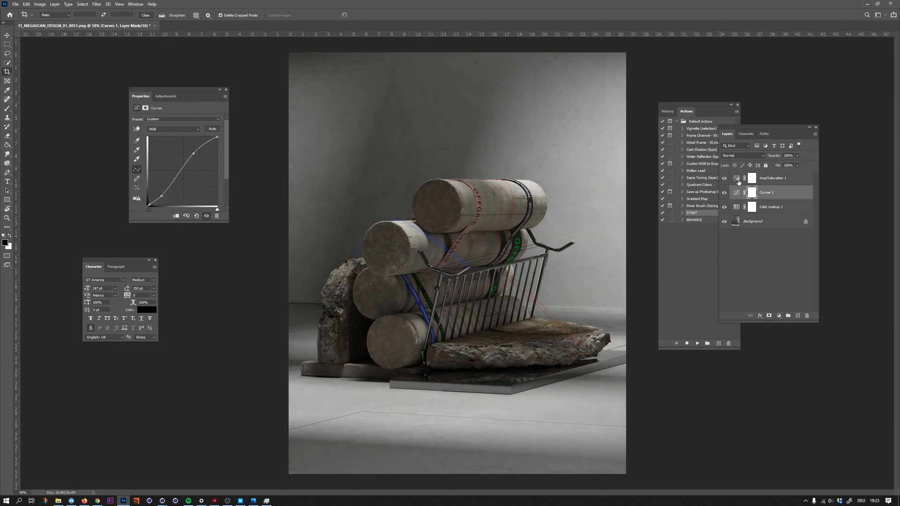
pyautogui.click(762, 208)
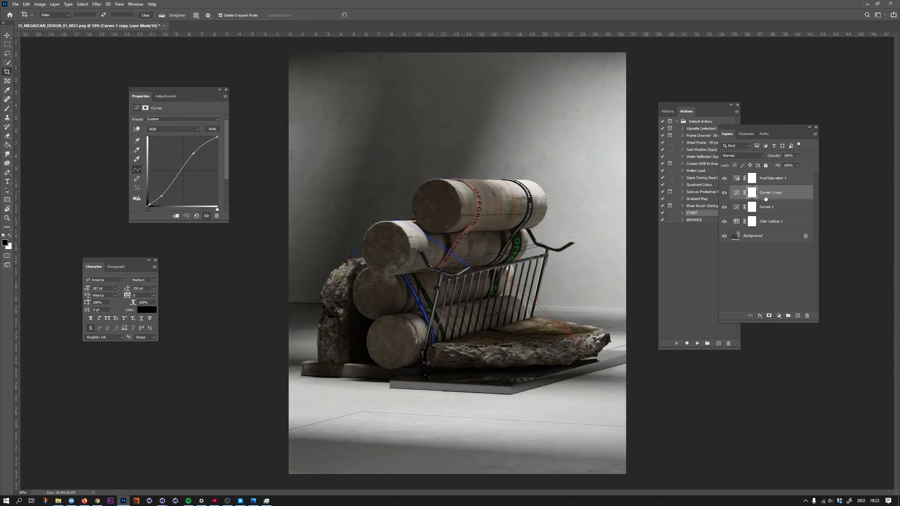
pyautogui.moveTo(778, 157); pyautogui.dragTo(766, 158)
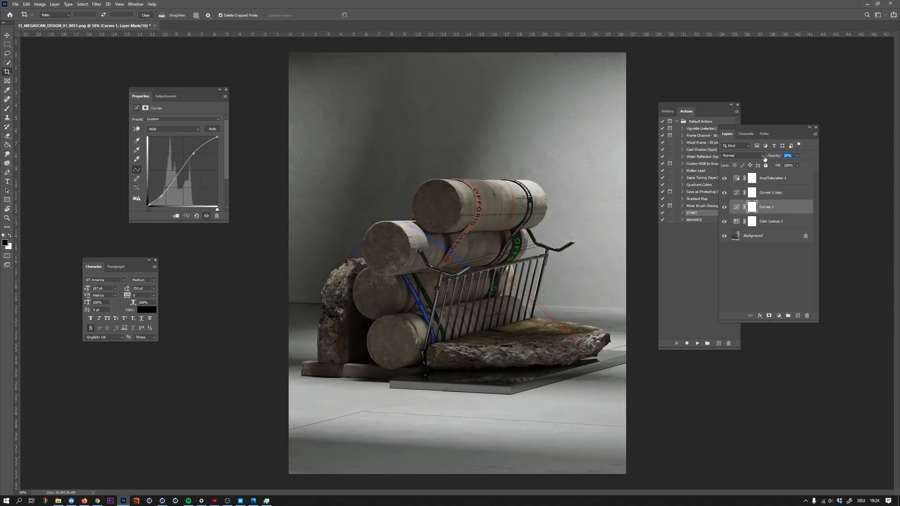
# - Paint black on the Curves 1 copy mask over the background wall and floor with a 48% opacity brush
pyautogui.click(737, 193)
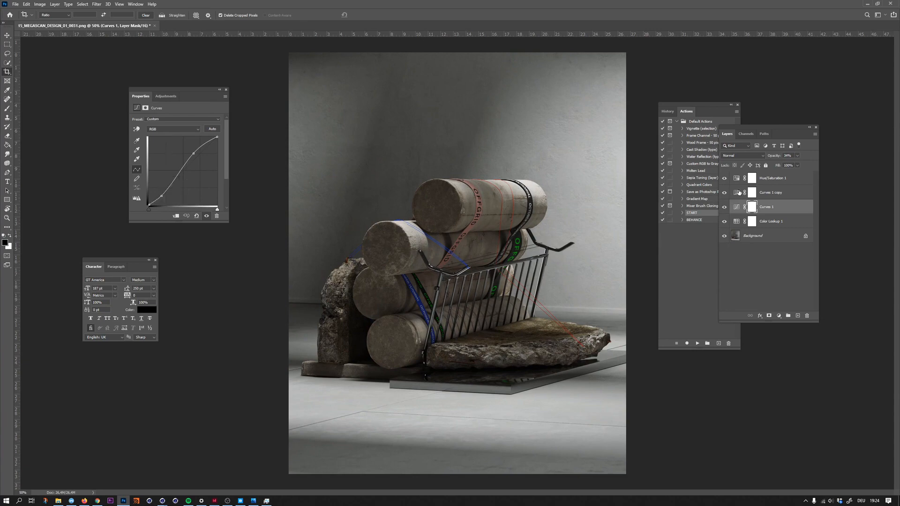
pyautogui.click(752, 193)
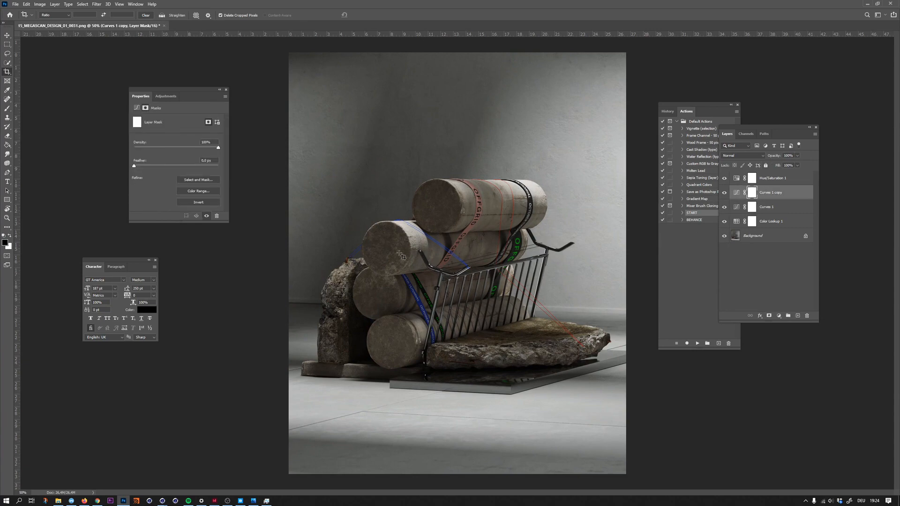
pyautogui.press('b')
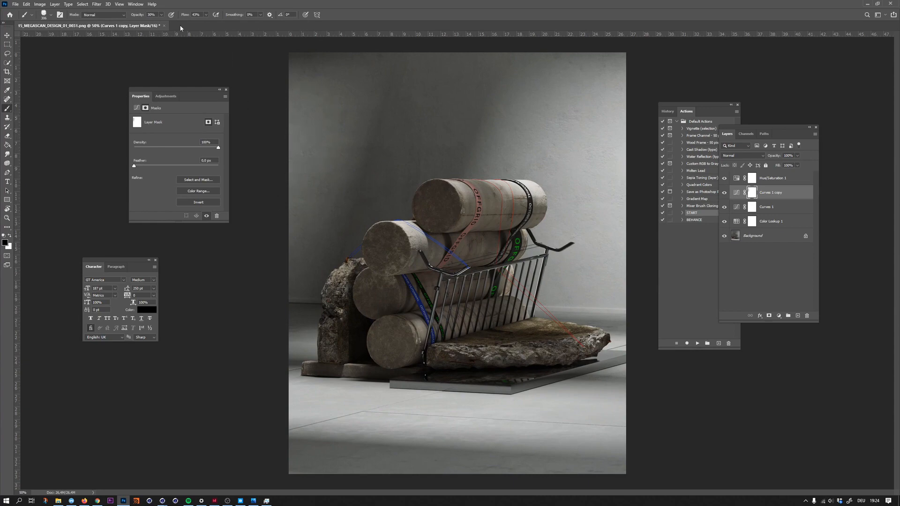
pyautogui.moveTo(139, 17); pyautogui.dragTo(147, 18)
pyautogui.moveTo(592, 105); pyautogui.dragTo(595, 149)
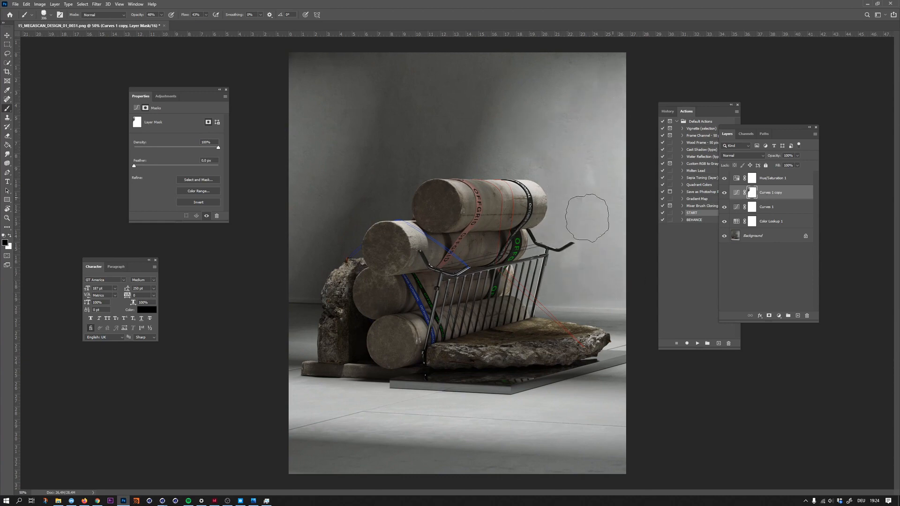
pyautogui.moveTo(543, 178)
pyautogui.mouseDown()
pyautogui.moveTo(607, 165)
pyautogui.moveTo(621, 301)
pyautogui.mouseUp()
pyautogui.moveTo(553, 315)
pyautogui.mouseDown()
pyautogui.moveTo(630, 328)
pyautogui.moveTo(593, 388)
pyautogui.moveTo(602, 418)
pyautogui.moveTo(573, 401)
pyautogui.mouseUp()
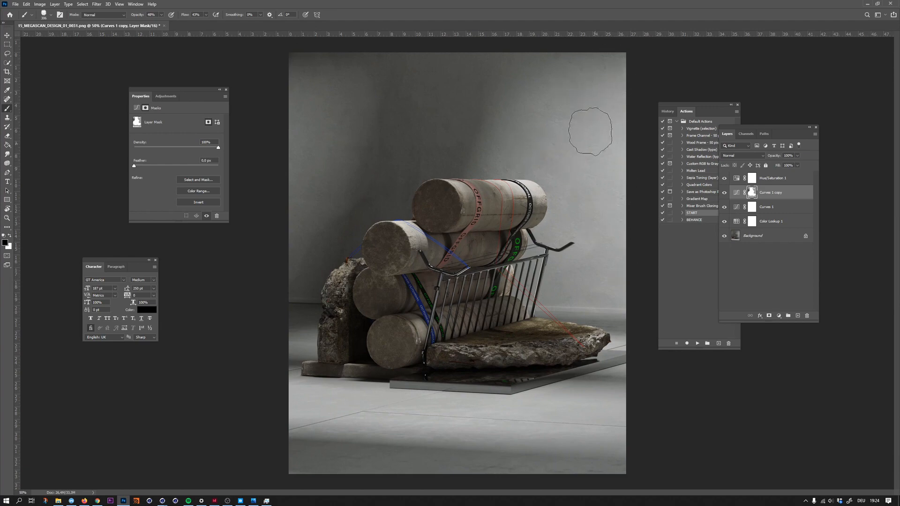
# - Reduce the brush opacity to 28% and hide the Curves 1 copy layer to compare the masked contrast
pyautogui.moveTo(139, 21); pyautogui.dragTo(129, 20)
pyautogui.click(724, 193)
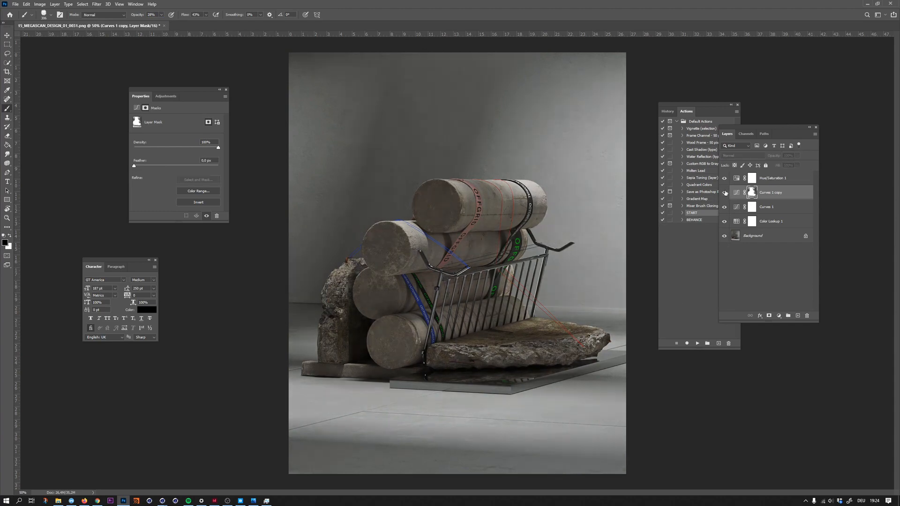
# - Show the Curves 1 copy layer, set its opacity to 40%, and compare the image with each Curves layer on and off
pyautogui.click(725, 193)
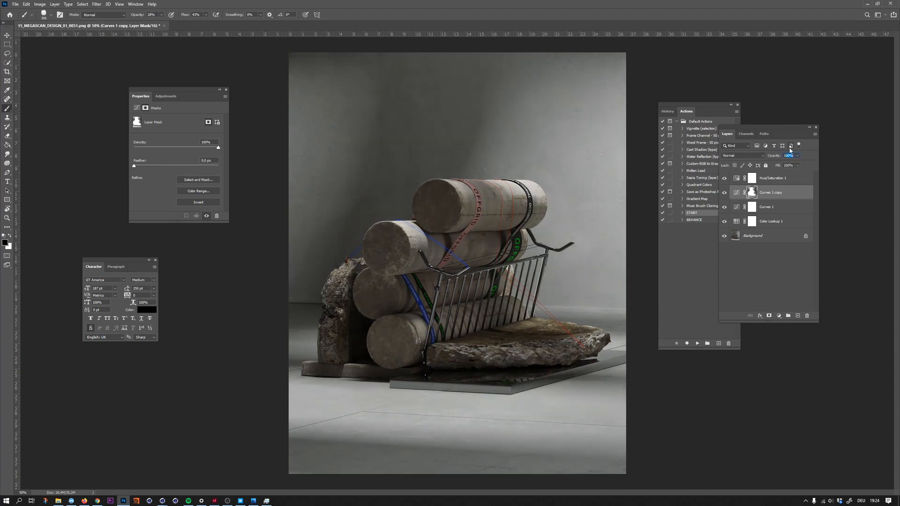
pyautogui.write('40')
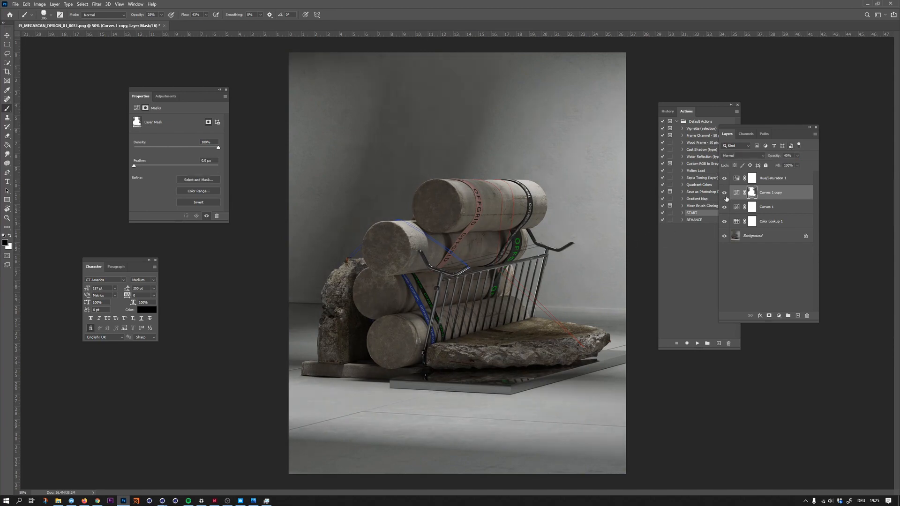
pyautogui.click(765, 208)
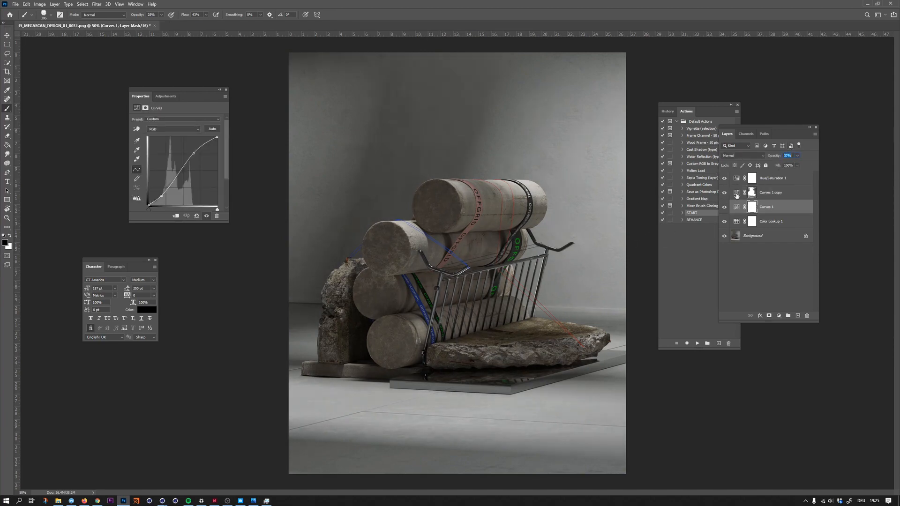
pyautogui.press('Return')
pyautogui.click(725, 209)
pyautogui.click(724, 209)
pyautogui.click(725, 195)
pyautogui.click(775, 194)
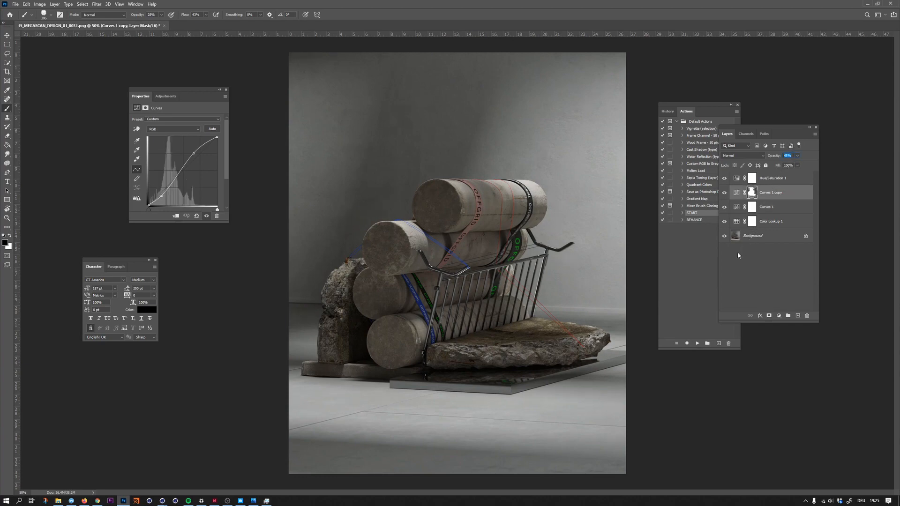
# - Raise the saturation of the Blues range slightly in the Hue/Saturation 1 layer, moving its settings beside the layer list
pyautogui.click(741, 181)
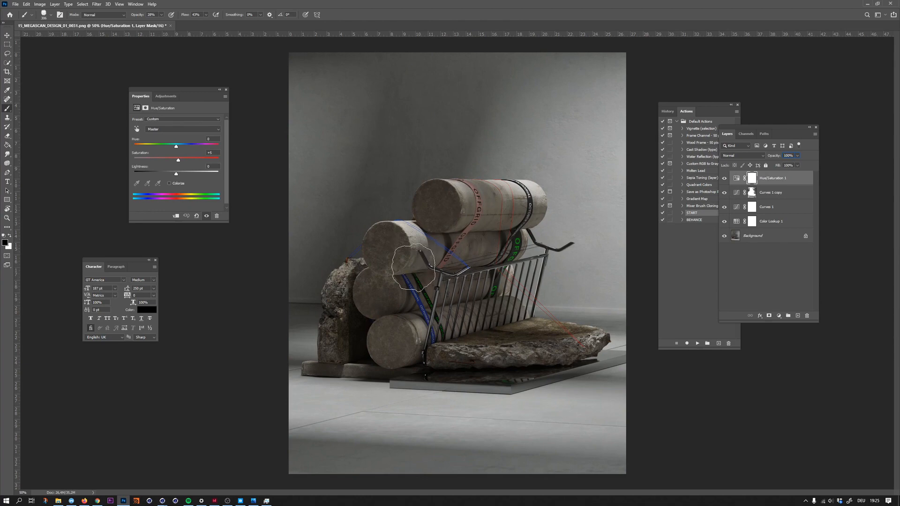
pyautogui.press('v')
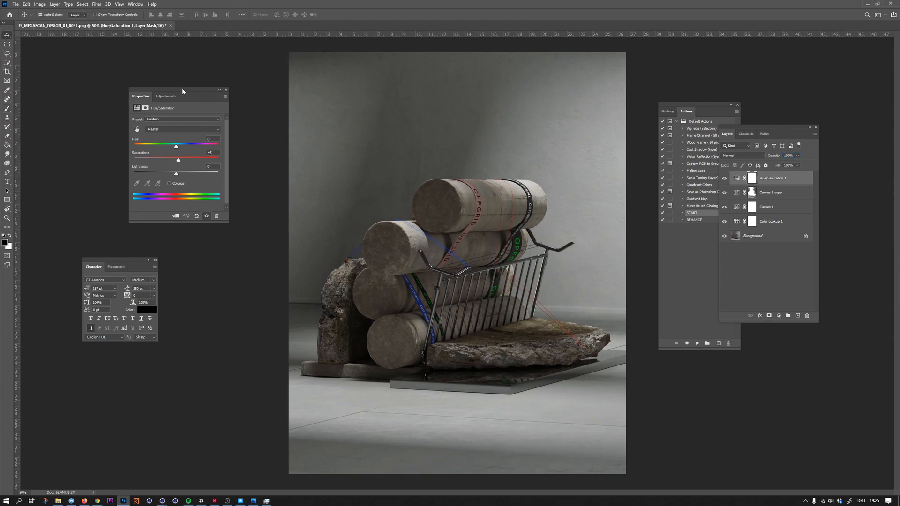
pyautogui.moveTo(181, 88); pyautogui.dragTo(718, 168)
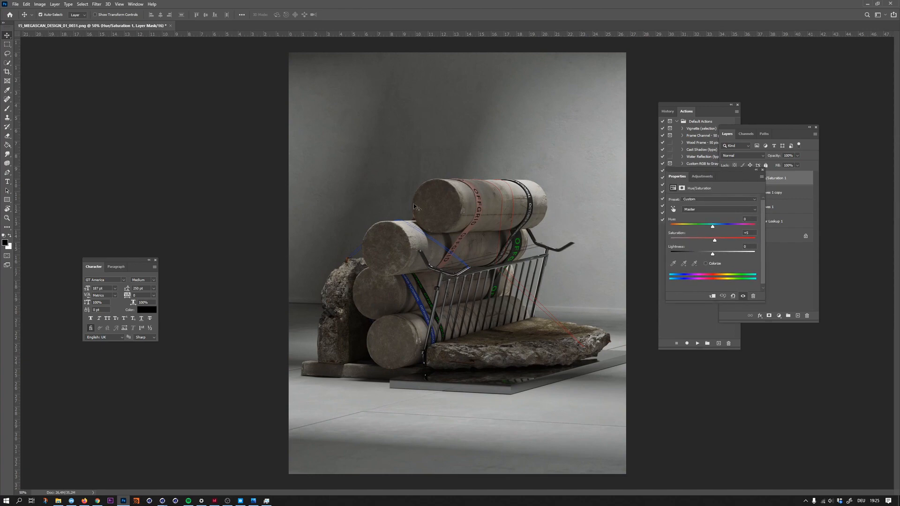
pyautogui.click(704, 207)
pyautogui.click(697, 226)
pyautogui.click(699, 210)
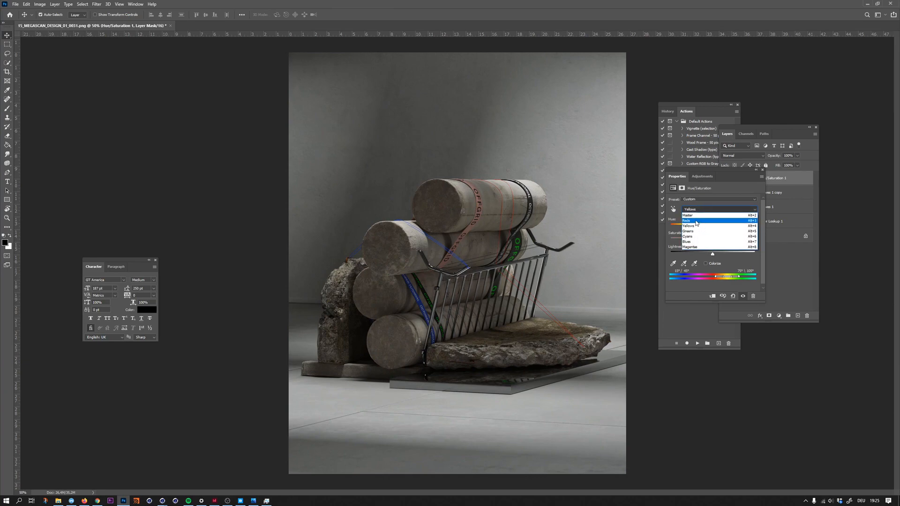
pyautogui.click(710, 241)
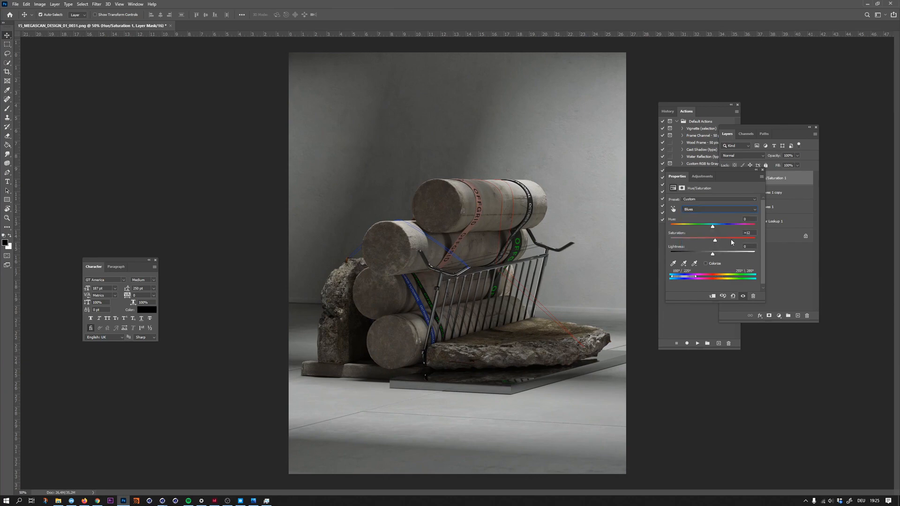
pyautogui.moveTo(716, 241); pyautogui.dragTo(718, 242)
# - Set the Greens range of the Hue/Saturation 1 layer to saturation +20 and lightness +10
pyautogui.click(698, 211)
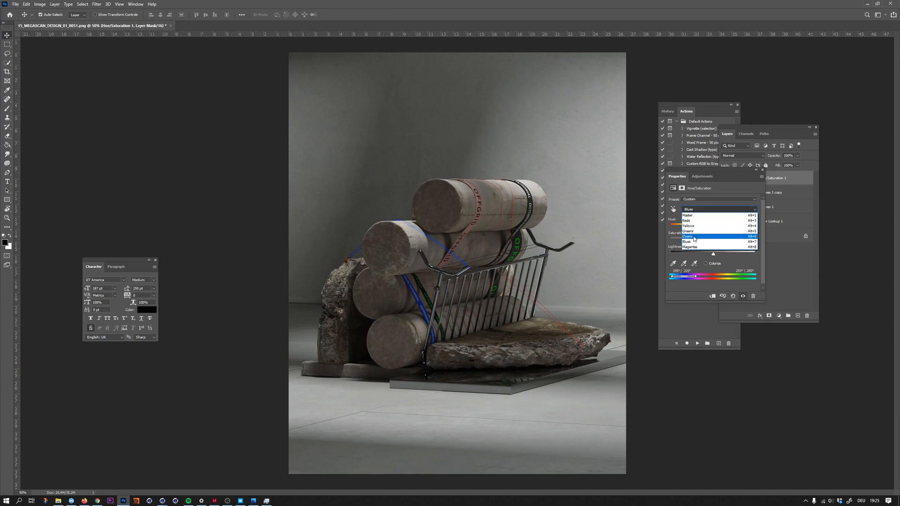
pyautogui.click(694, 232)
pyautogui.moveTo(716, 241)
pyautogui.mouseDown()
pyautogui.moveTo(765, 240)
pyautogui.moveTo(712, 241)
pyautogui.moveTo(722, 254)
pyautogui.moveTo(698, 254)
pyautogui.moveTo(717, 254)
pyautogui.mouseUp()
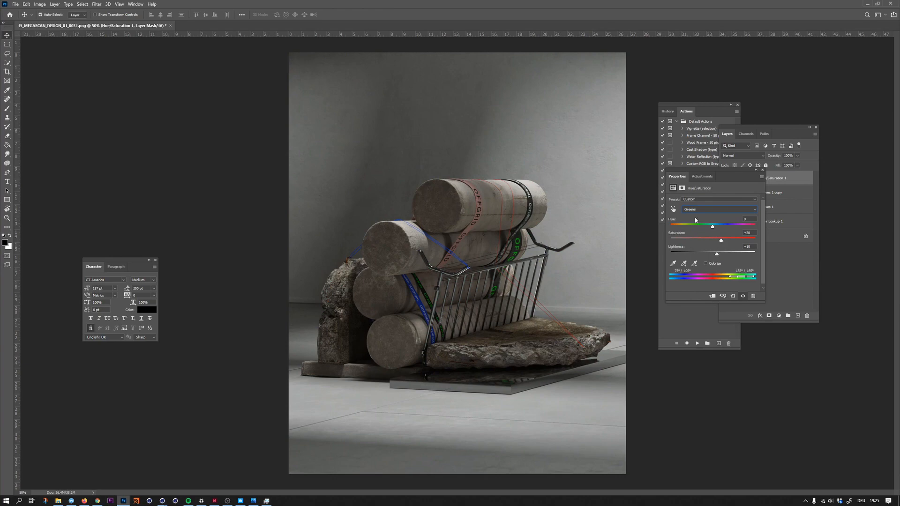
# - Raise the saturation of the Reds range to +8 in the Hue/Saturation 1 layer
pyautogui.click(696, 209)
pyautogui.click(695, 222)
pyautogui.moveTo(713, 240)
pyautogui.mouseDown()
pyautogui.moveTo(705, 238)
pyautogui.moveTo(734, 237)
pyautogui.moveTo(715, 240)
pyautogui.mouseUp()
# - Uncover the layer list and toggle the Hue/Saturation 1 layer's visibility to compare the image with and without the color adjustments
pyautogui.moveTo(742, 172); pyautogui.dragTo(770, 317)
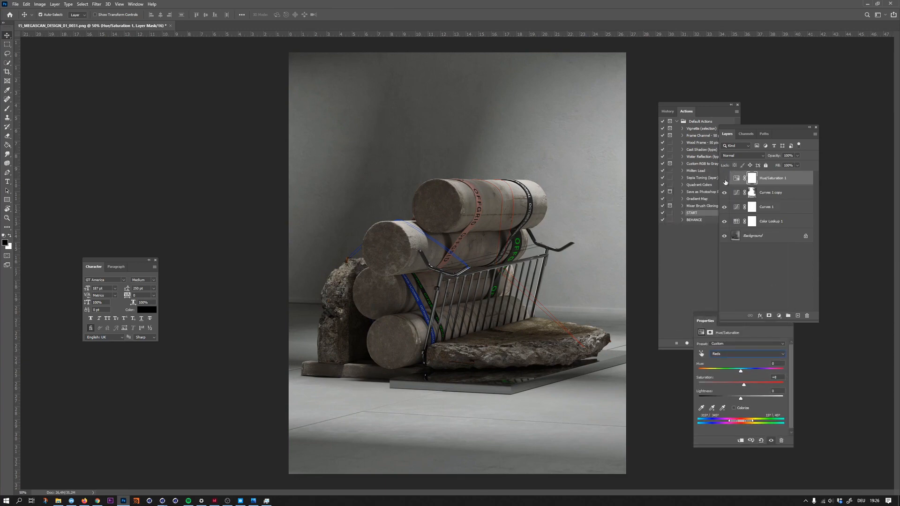
pyautogui.click(724, 181)
pyautogui.click(724, 182)
pyautogui.click(724, 182)
pyautogui.click(725, 182)
pyautogui.click(724, 181)
pyautogui.click(724, 182)
# - Deselect the layers, merge all visible layers into the Background layer, and save the graded PNG
pyautogui.hotkey('ctrl', '/')
pyautogui.click(758, 270)
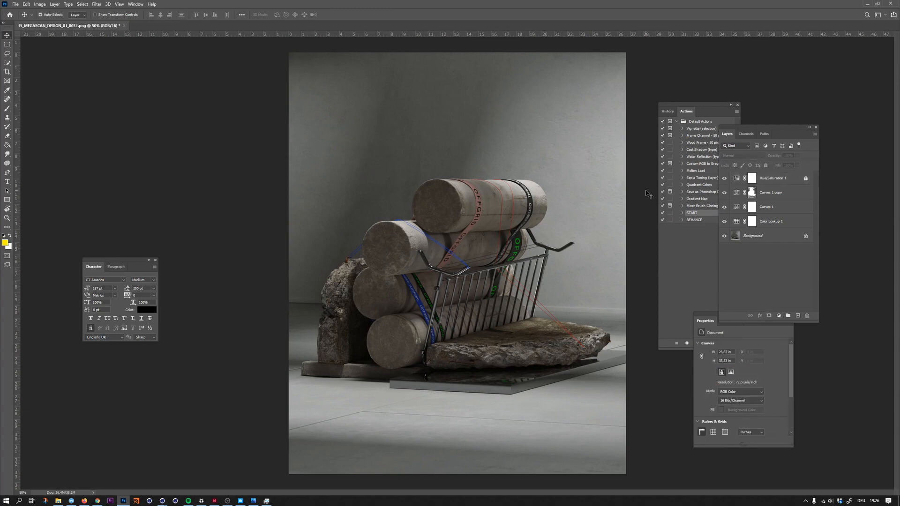
pyautogui.hotkey('ctrl', '-')
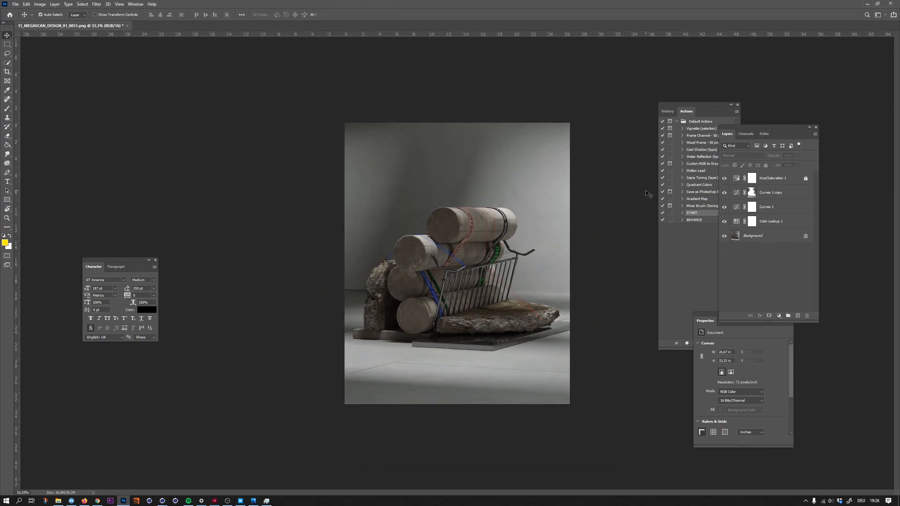
pyautogui.hotkey('ctrl', 'shift', 'e')
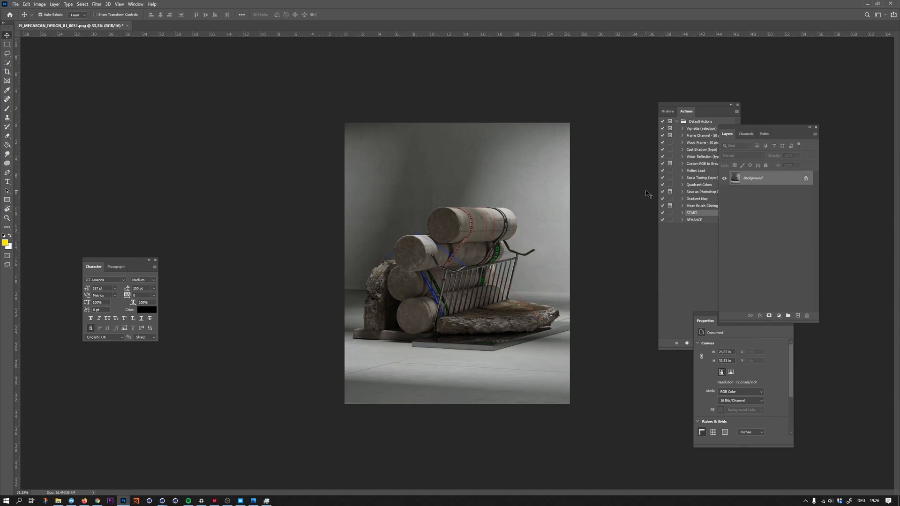
pyautogui.hotkey('ctrl', 's')
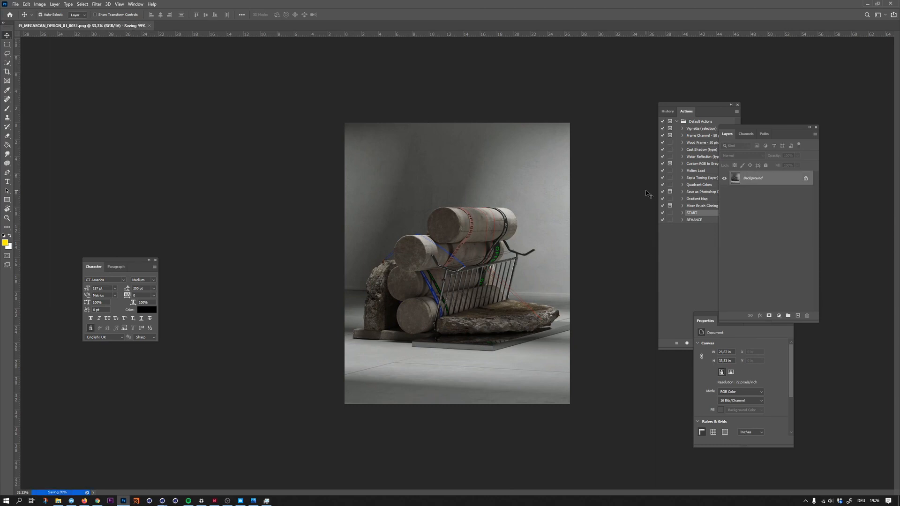